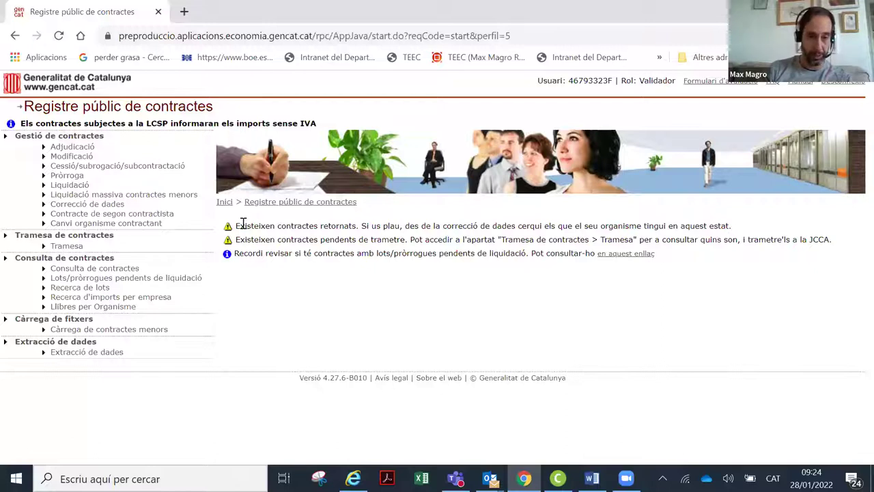
Step: Highlight the home-page notice about returned contracts, then clear the highlight
drag(238, 225, 280, 230)
click(311, 229)
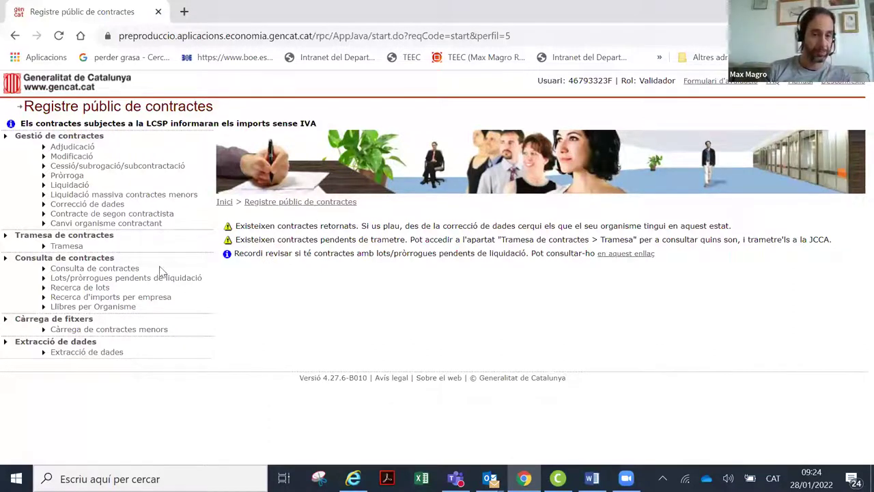
Step: Open Consulta de contractes, set Estat de contracte to Organisme contractant, and zoom to 110%
click(134, 270)
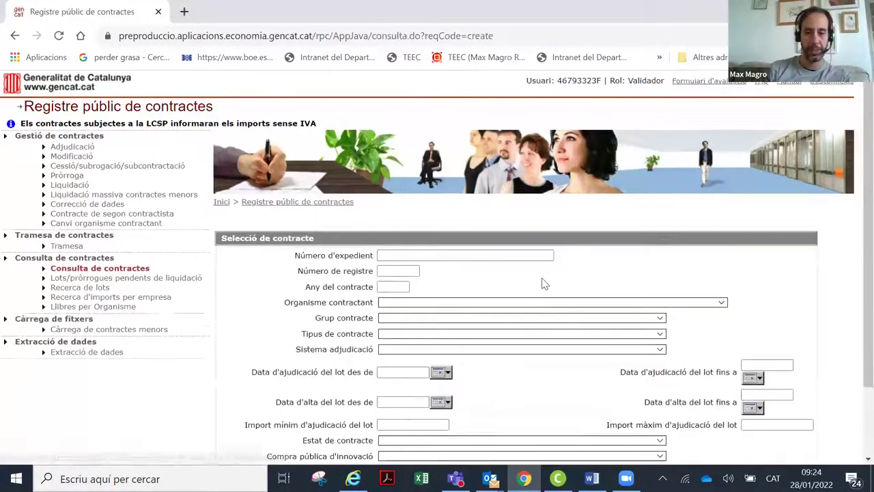
scroll(543, 282, down, 1)
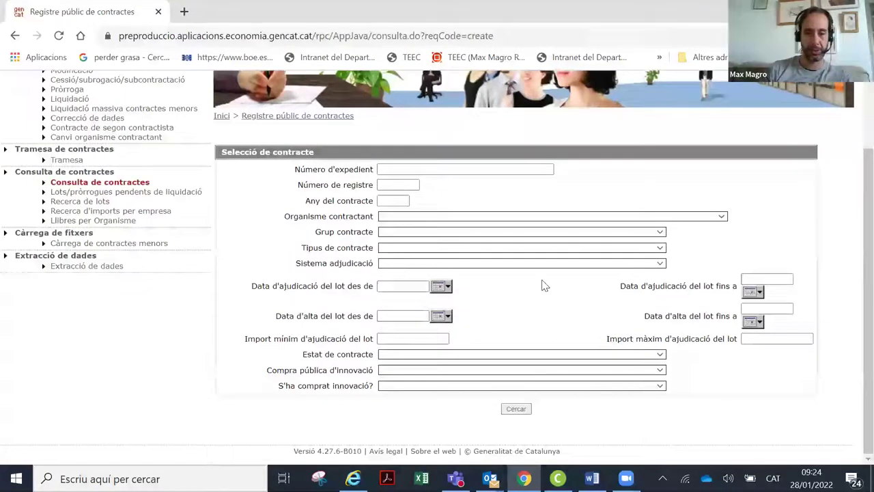
click(657, 355)
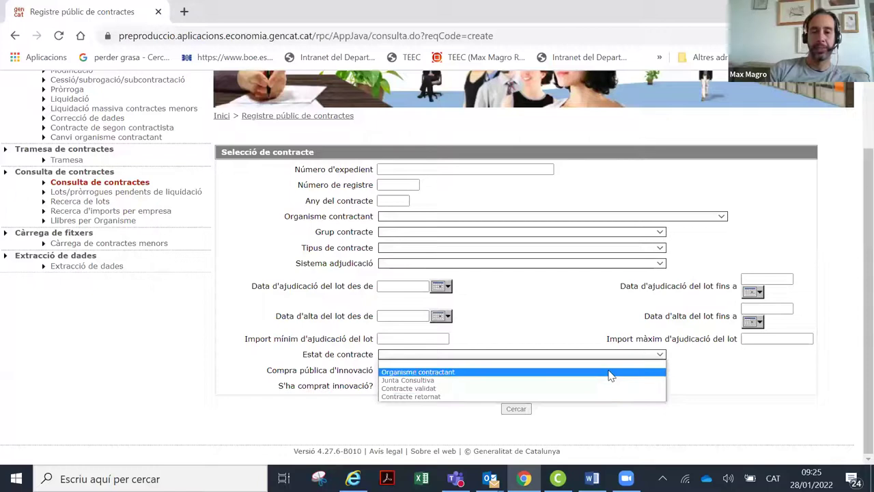
click(609, 374)
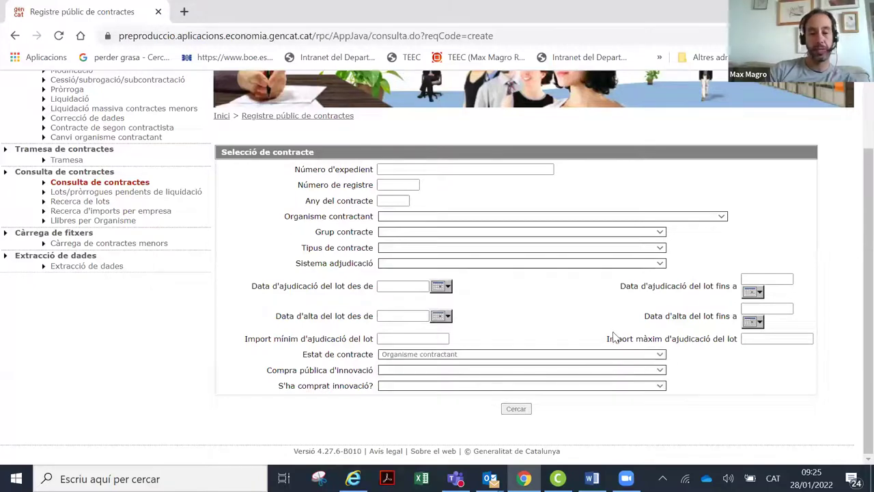
key(ctrl+plus)
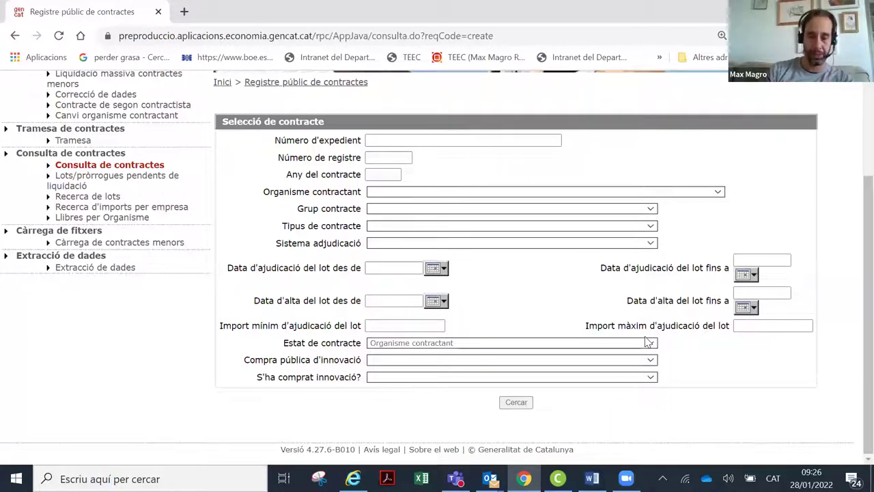
Step: Set the Estat de contracte filter to Junta Consultiva, then change it to Contracte validat
click(648, 343)
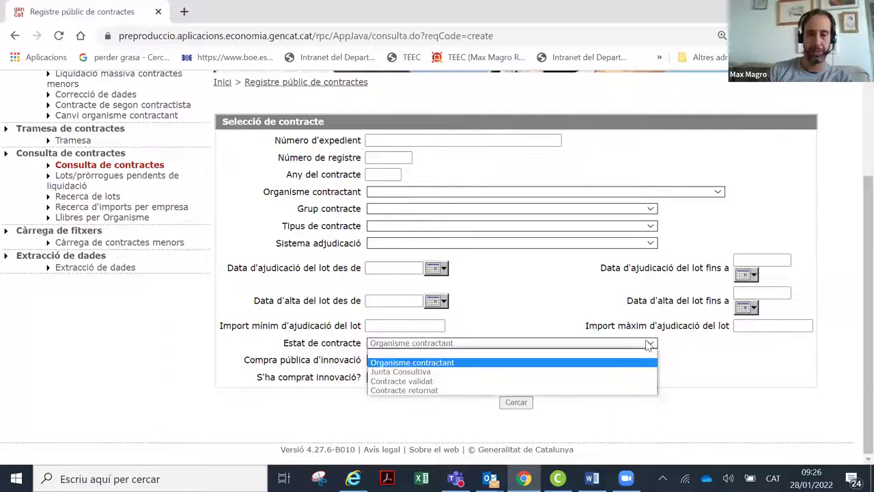
click(539, 372)
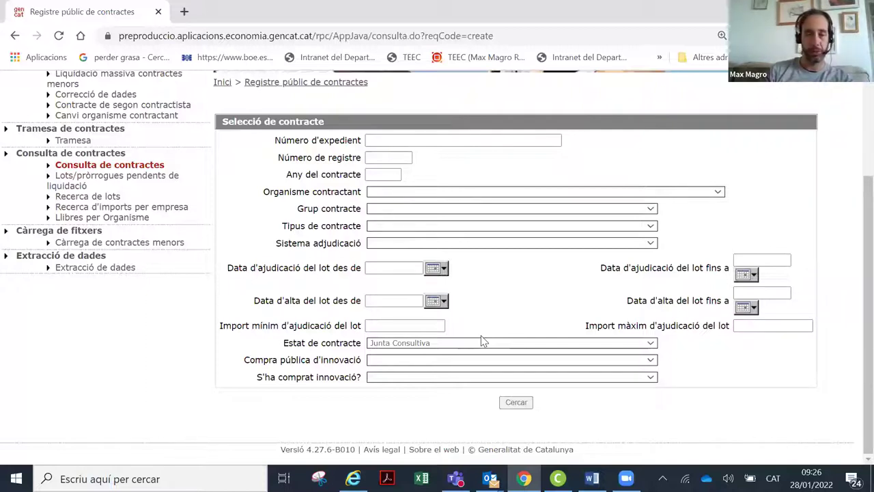
click(646, 344)
click(564, 380)
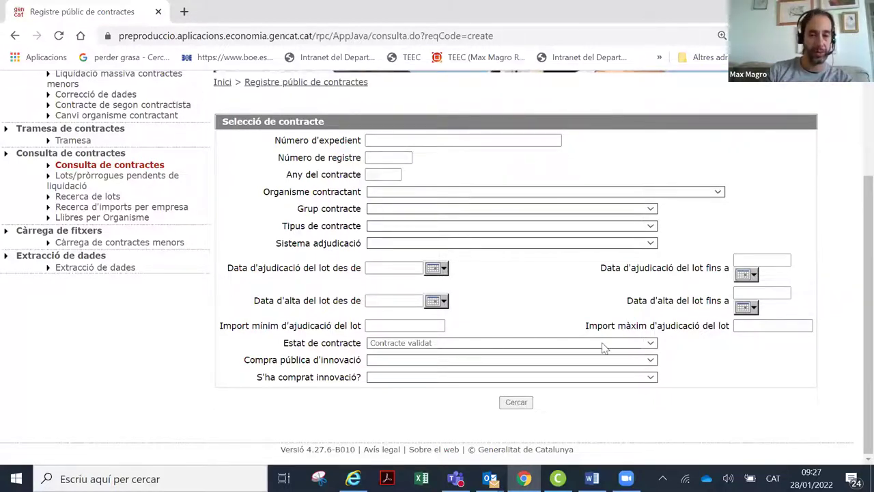
Step: Switch the Estat de contracte filter to Contracte retornat and highlight its label
click(633, 347)
click(565, 390)
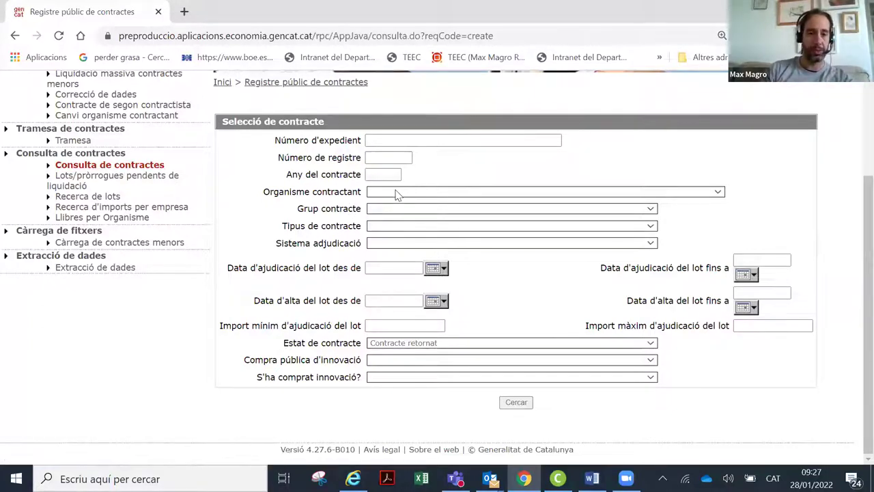
drag(285, 348, 357, 344)
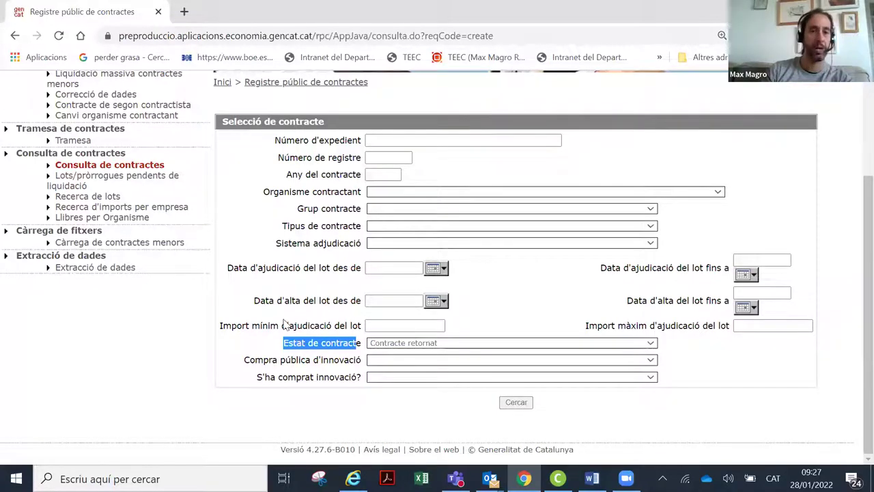
scroll(205, 307, up, 1)
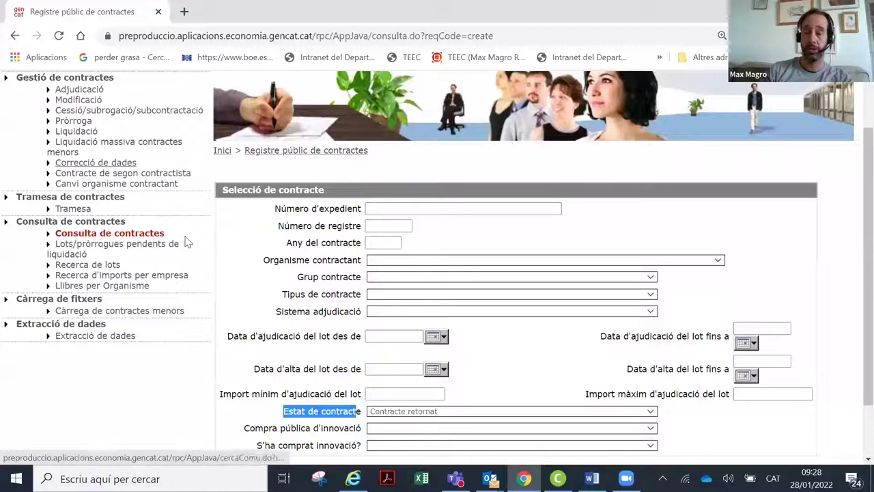
scroll(372, 329, down, 1)
scroll(372, 329, down, 2)
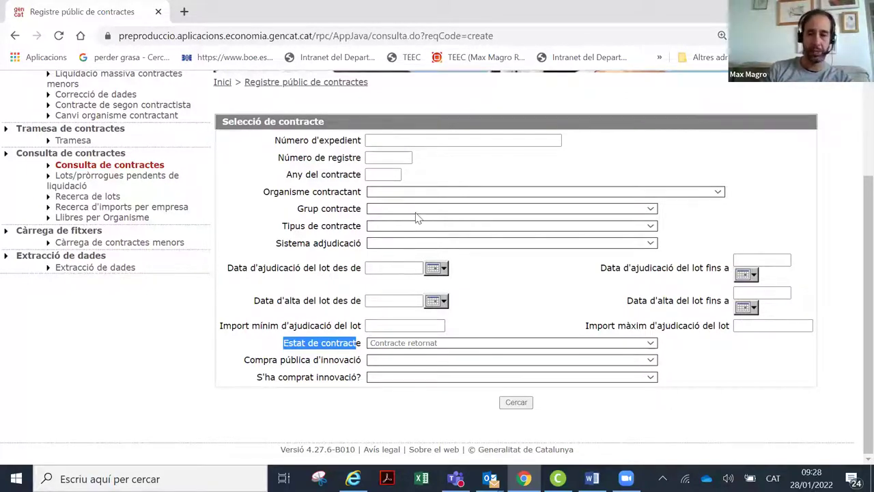
Step: Enter 2021 as the contract year, leaving Organisme contractant empty
click(372, 177)
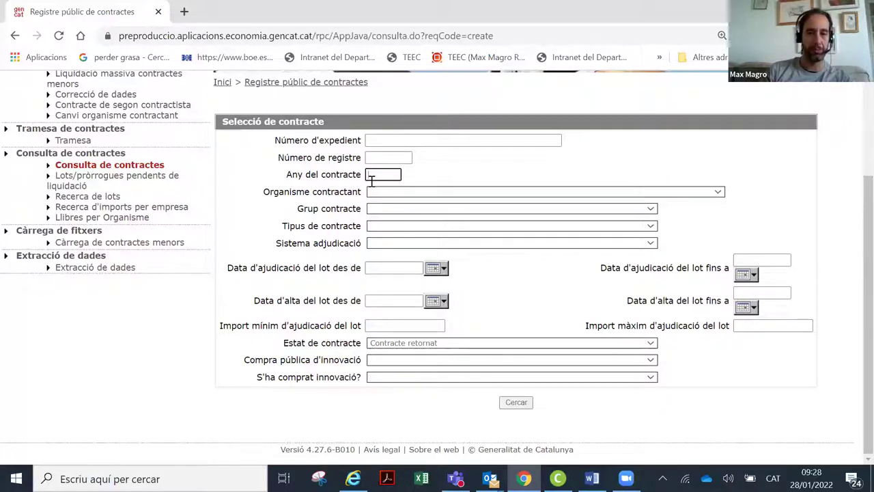
text(2021)
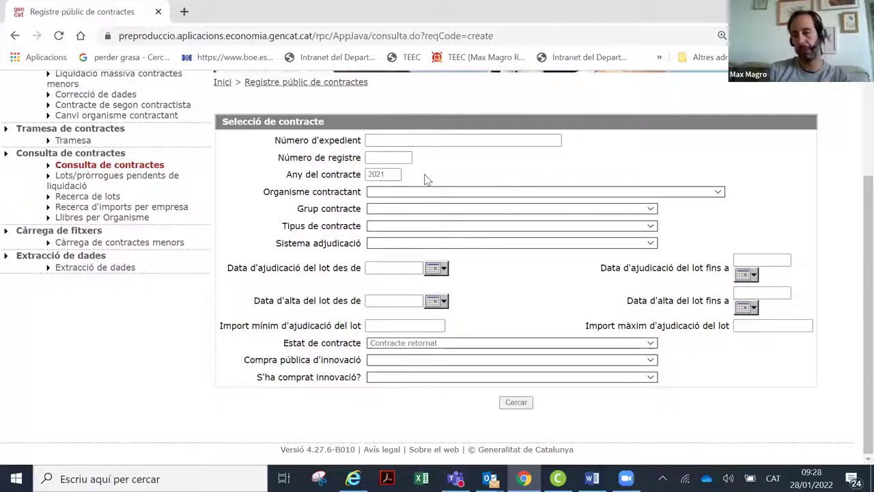
drag(264, 194, 350, 195)
click(663, 219)
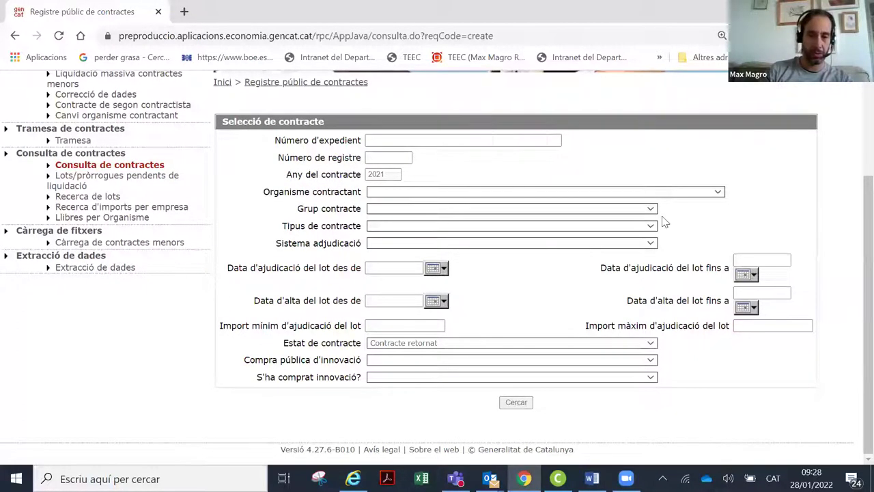
scroll(551, 200, up, 1)
scroll(526, 246, down, 1)
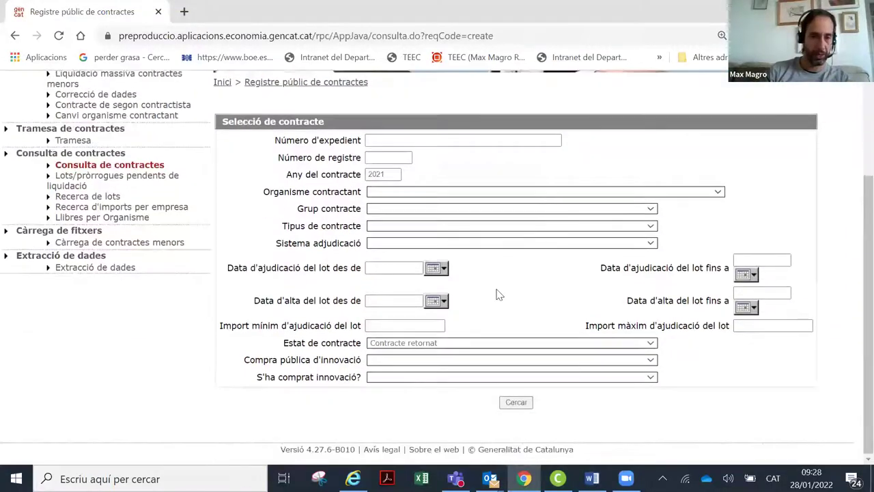
click(597, 194)
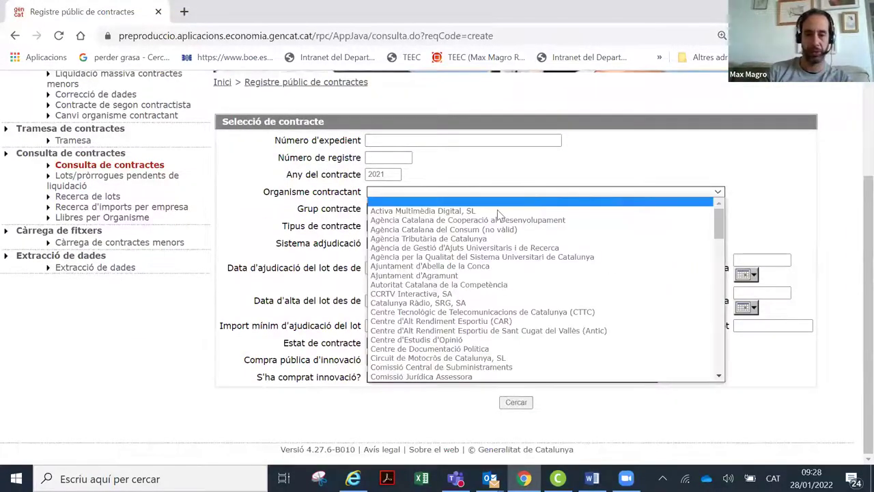
scroll(447, 300, down, 15)
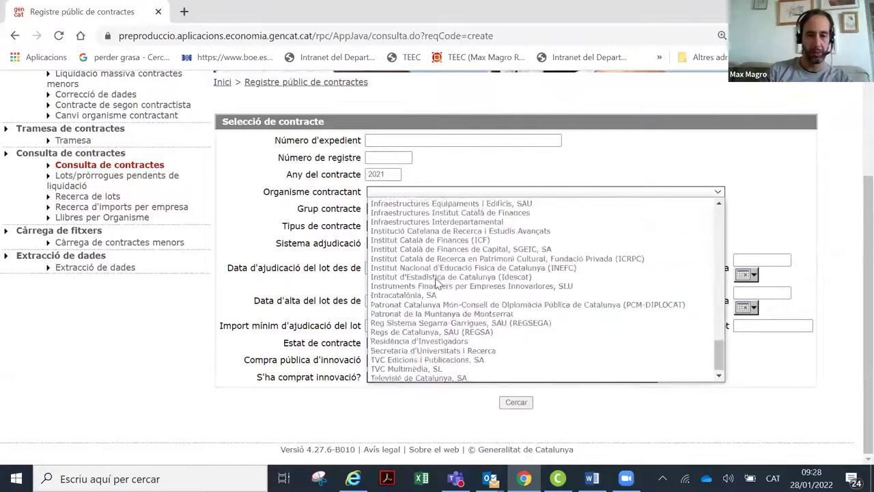
scroll(444, 294, up, 5)
click(599, 162)
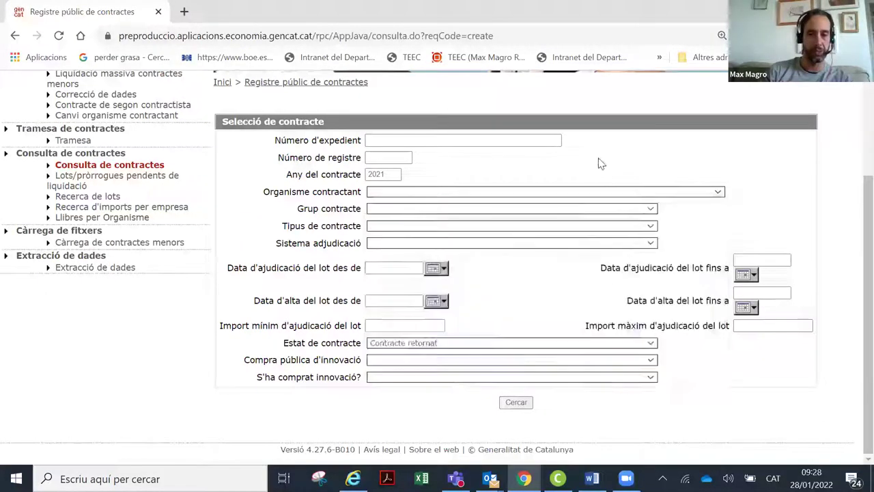
Step: Run the search and review the 3 Contracte retornat matches in the results
click(515, 403)
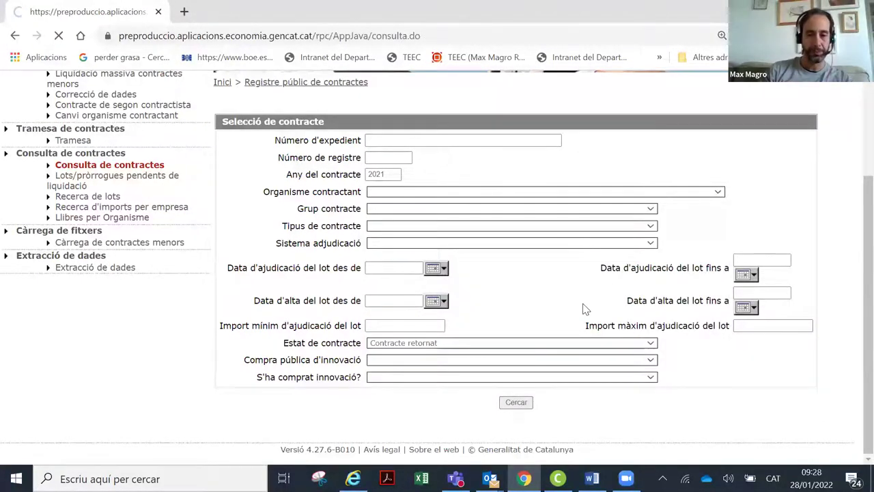
scroll(584, 313, down, 4)
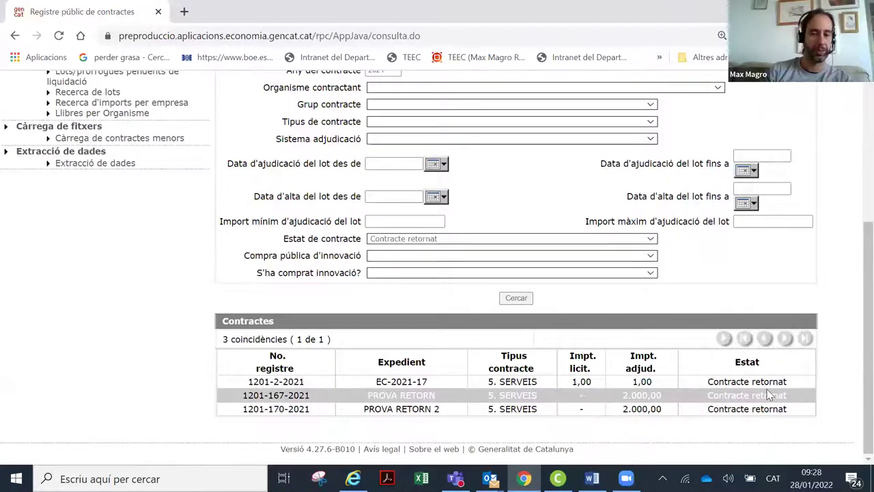
scroll(350, 361, up, 1)
scroll(348, 362, up, 2)
scroll(147, 239, down, 1)
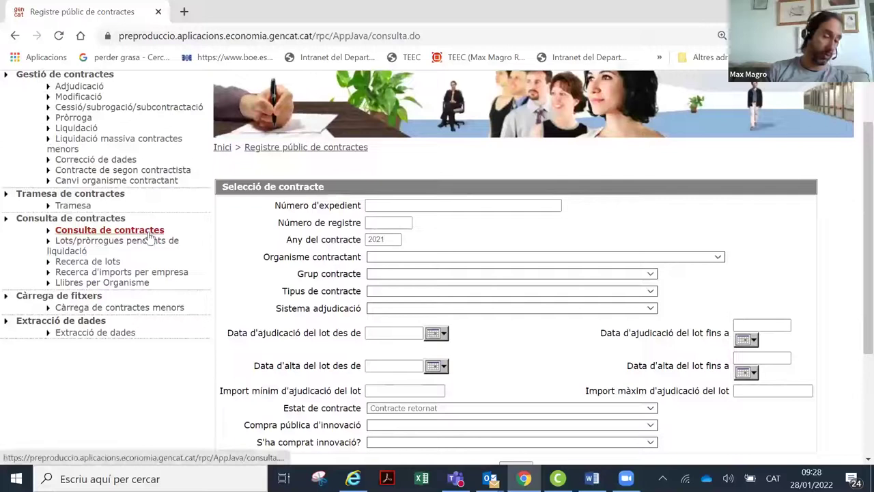
scroll(412, 279, down, 1)
scroll(412, 279, down, 1)
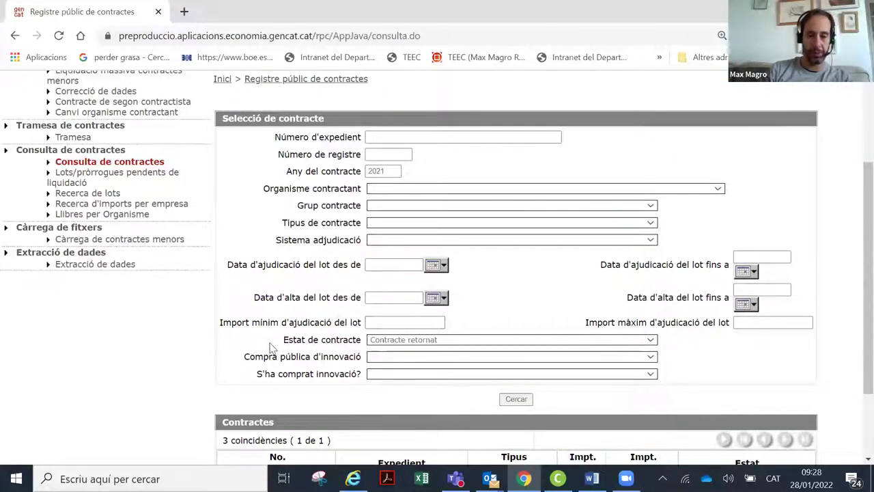
drag(285, 340, 358, 341)
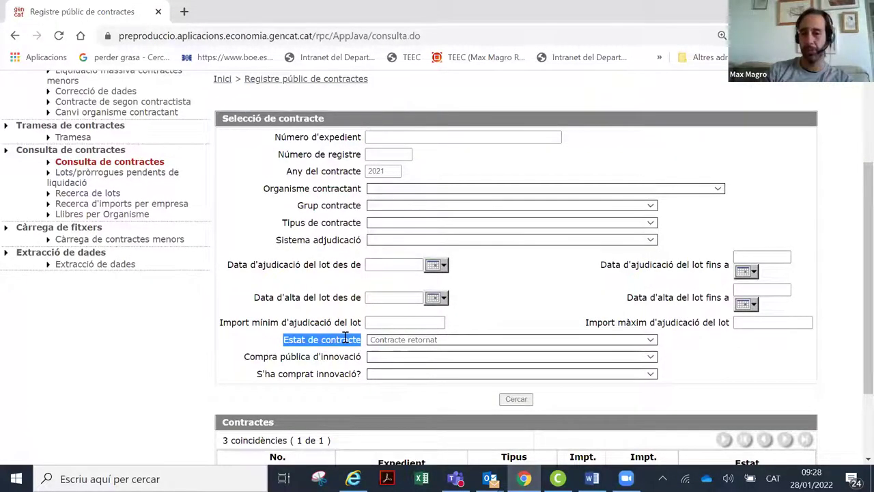
scroll(362, 342, up, 3)
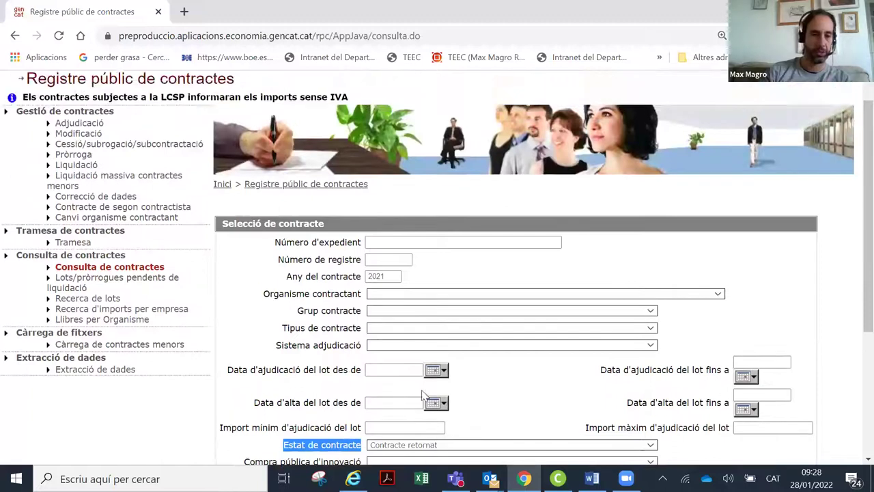
Step: Open the Correcció de dades search, leaving the contracting body unchanged
click(127, 229)
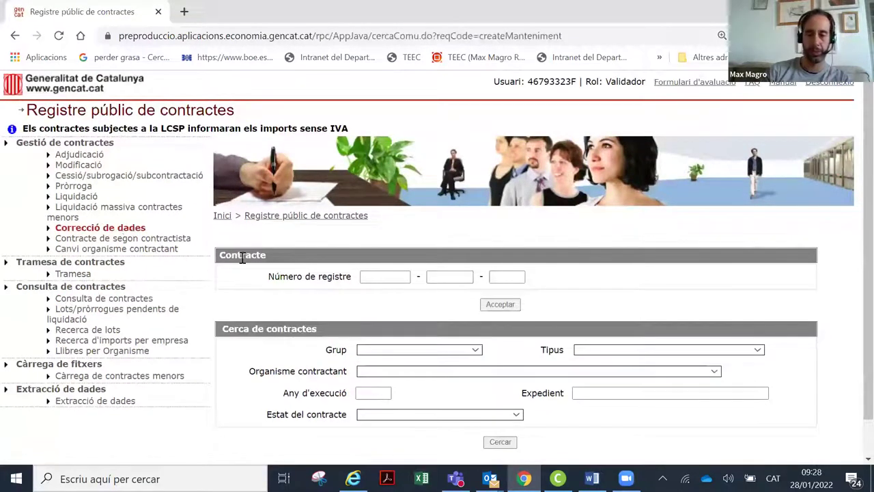
scroll(246, 263, down, 1)
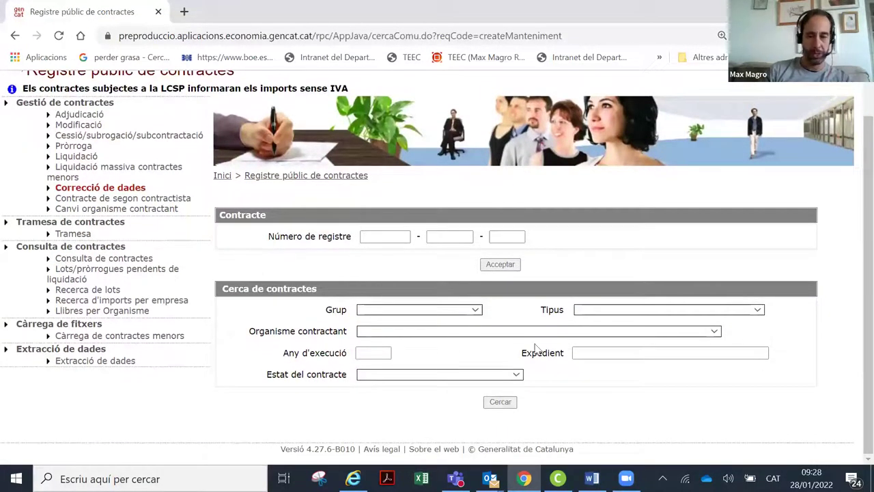
click(620, 333)
click(685, 332)
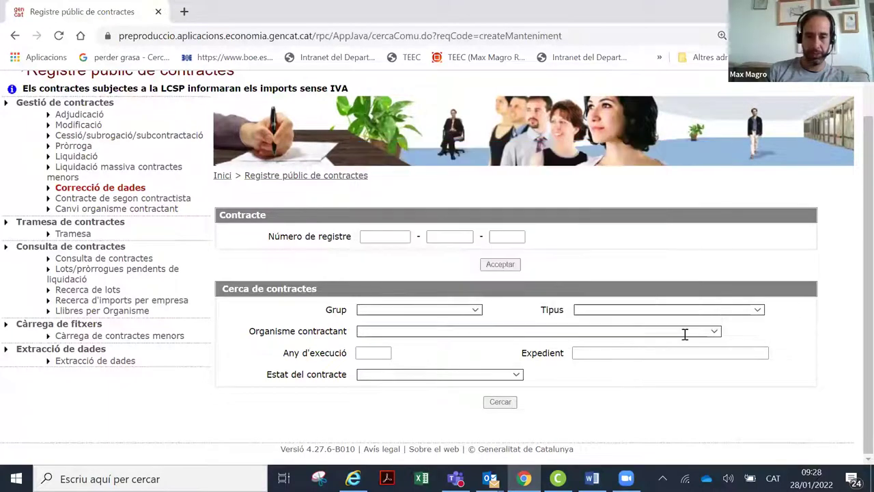
Step: Search for execution year 2021 with status Contracte retornat
click(381, 352)
text(201)
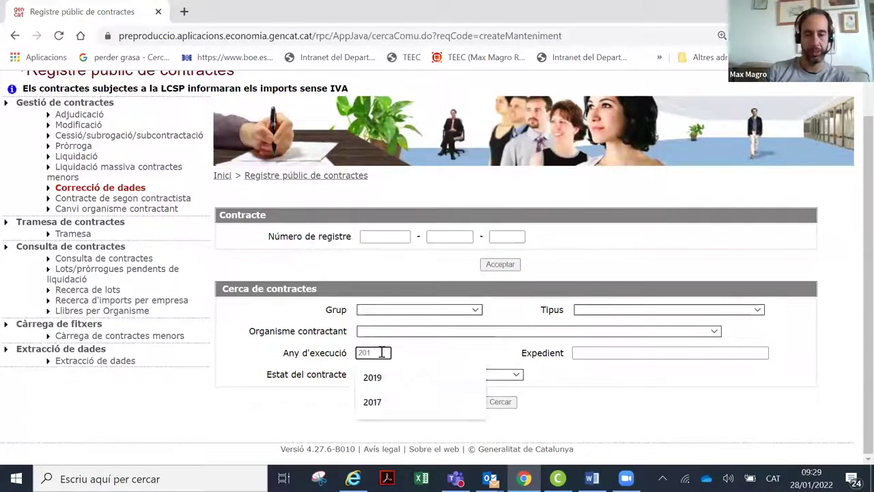
key(BackSpace)
text(21)
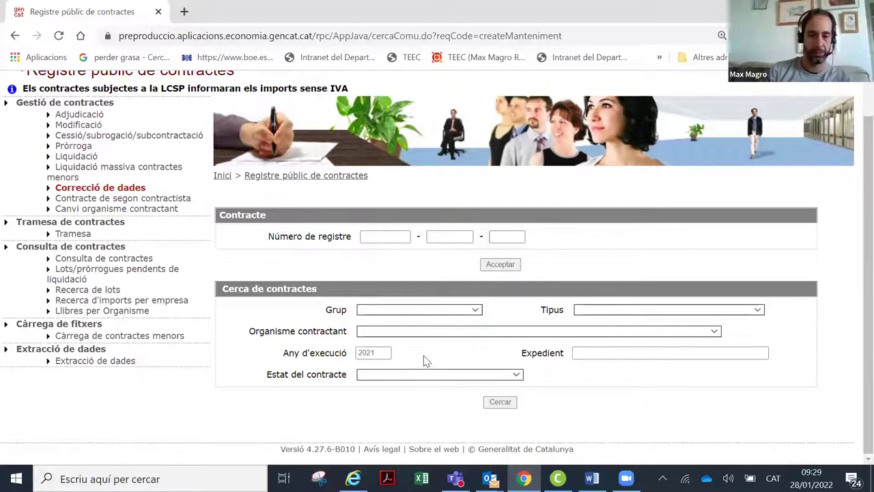
click(515, 375)
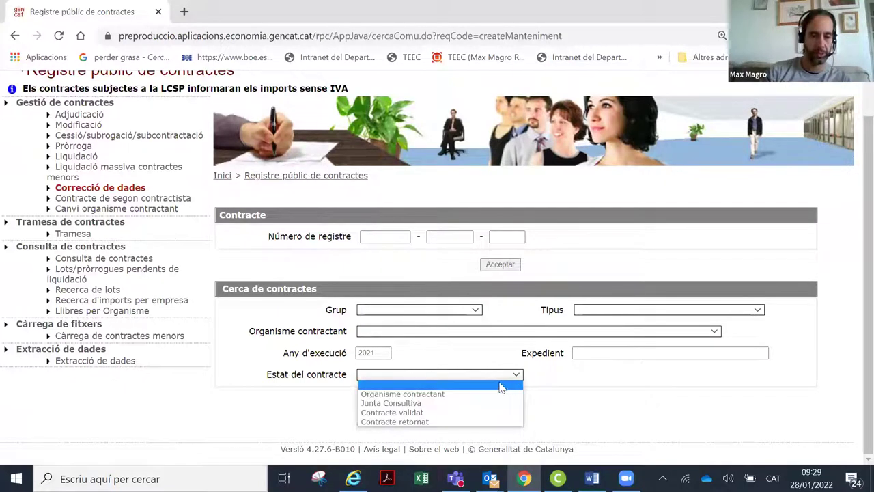
click(471, 421)
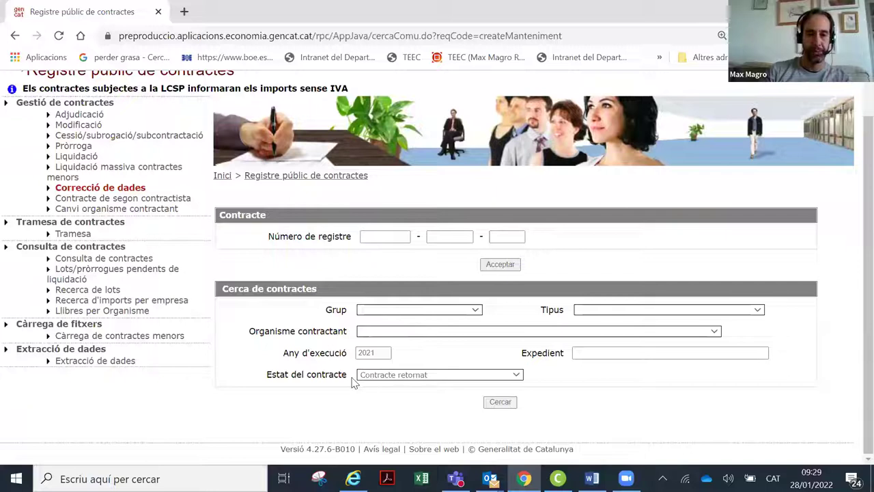
click(500, 406)
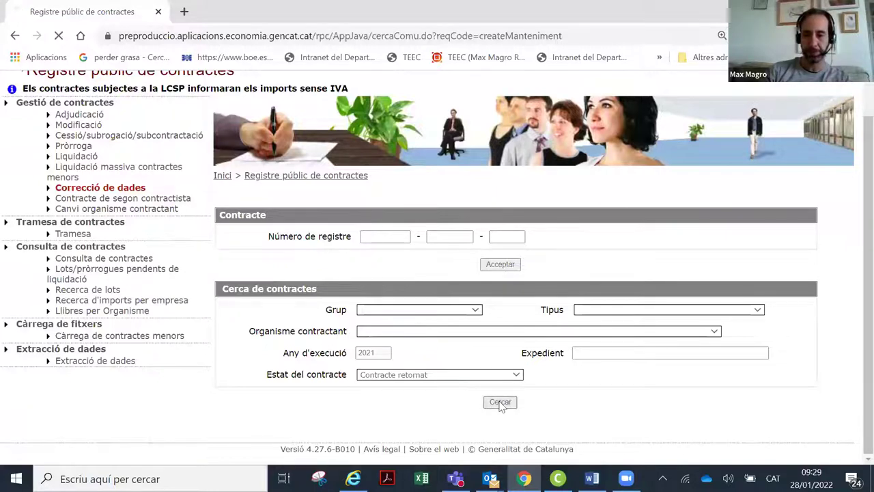
Step: Scroll to the results listing EC-2021-17, PROVA RETORN and PROVA RETORN 2
scroll(853, 392, down, 3)
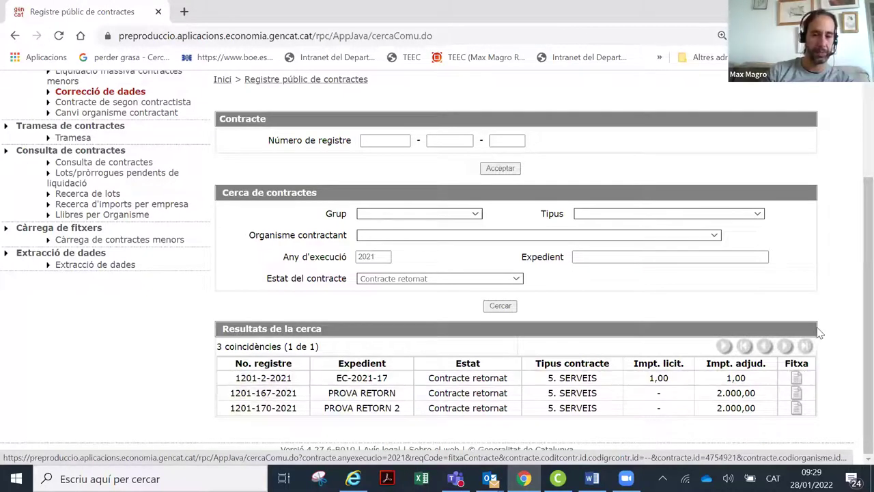
Step: Open contract EC-2021-17 (register 1201-2-2021) and scroll through its details and Lot 1
click(266, 379)
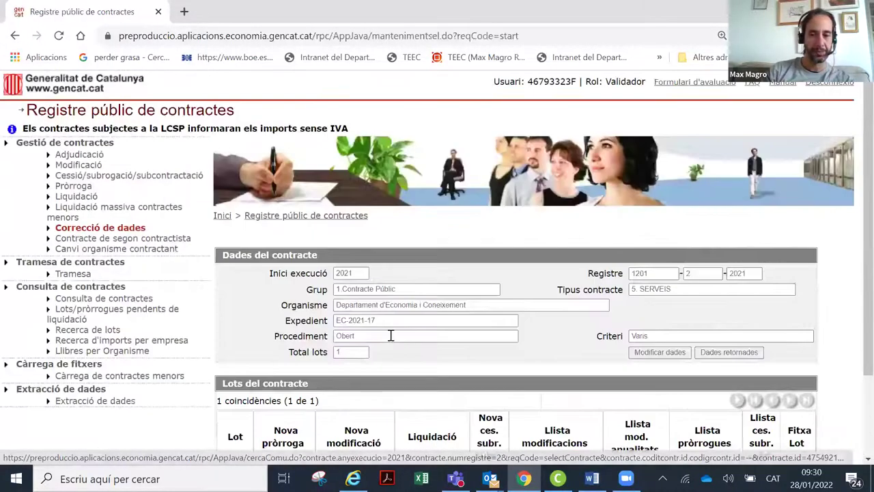
scroll(390, 335, down, 1)
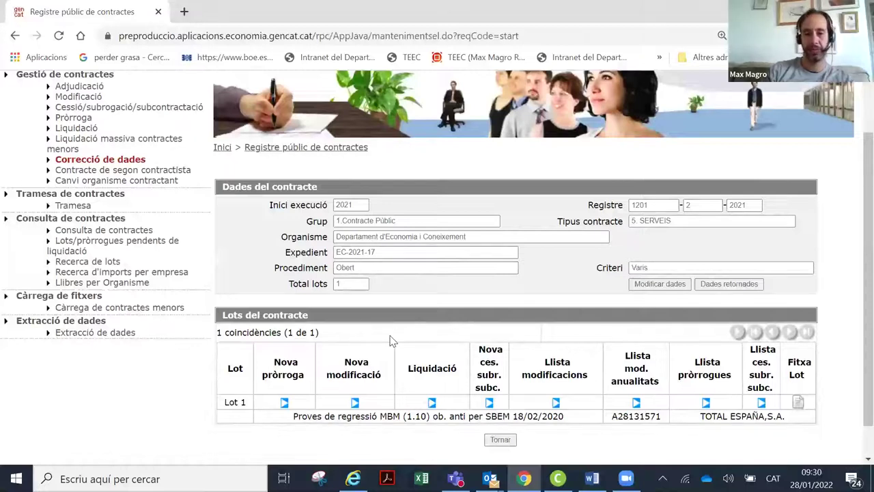
scroll(393, 341, down, 1)
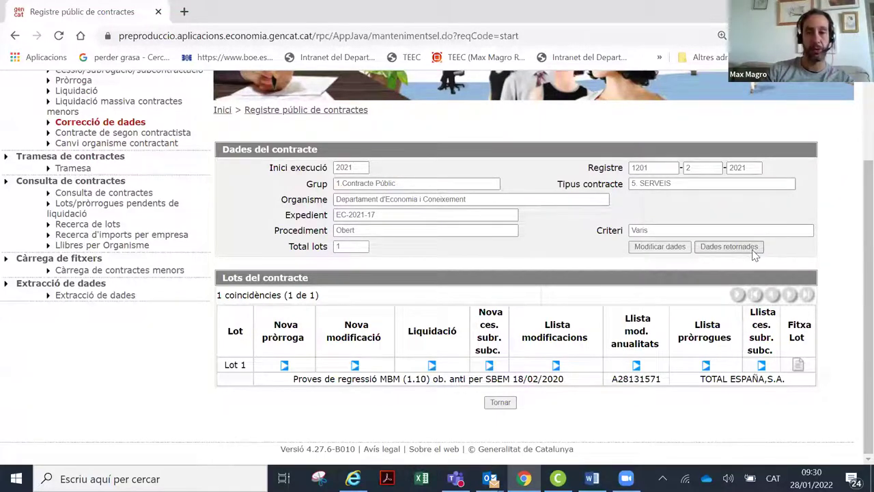
click(728, 247)
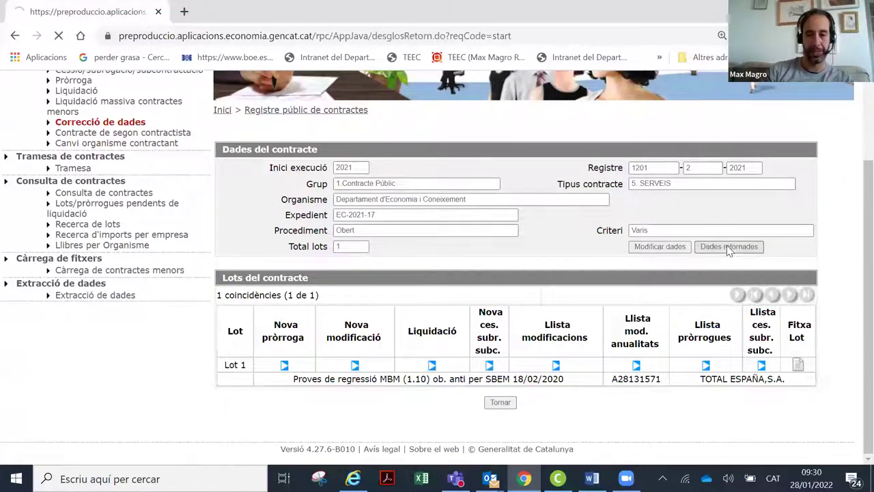
scroll(726, 245, down, 2)
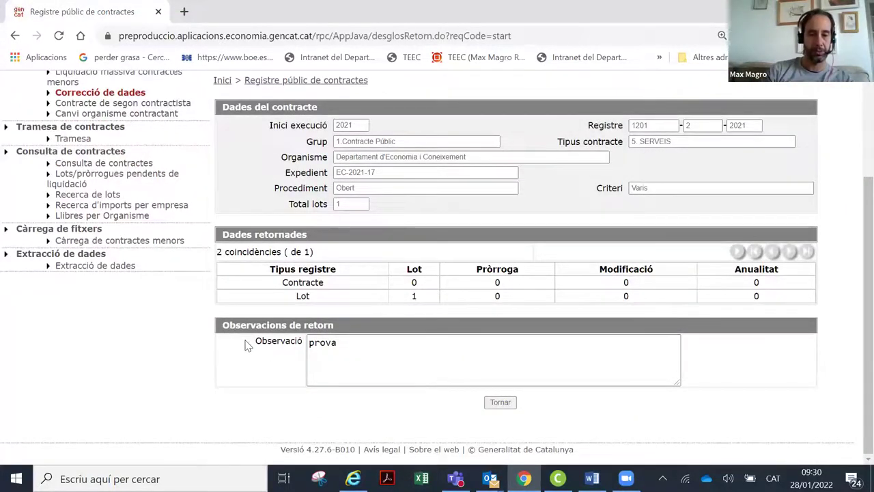
double_click(289, 353)
click(343, 346)
drag(343, 347, 303, 343)
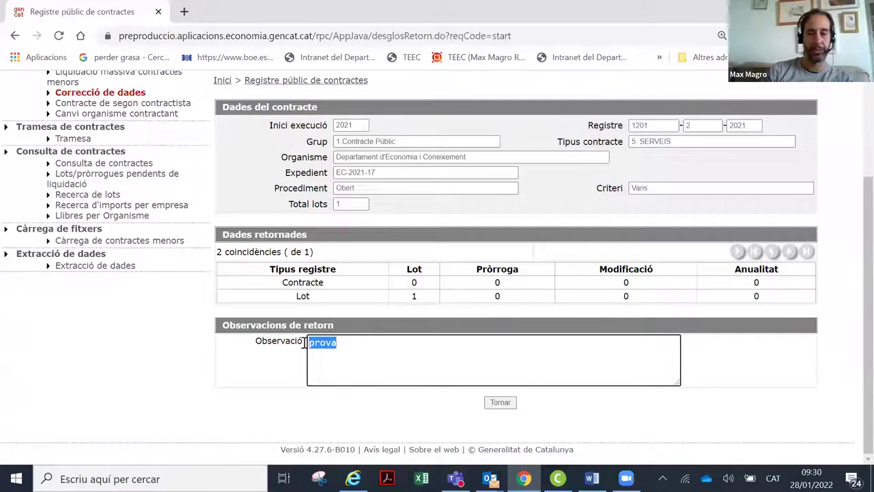
click(408, 358)
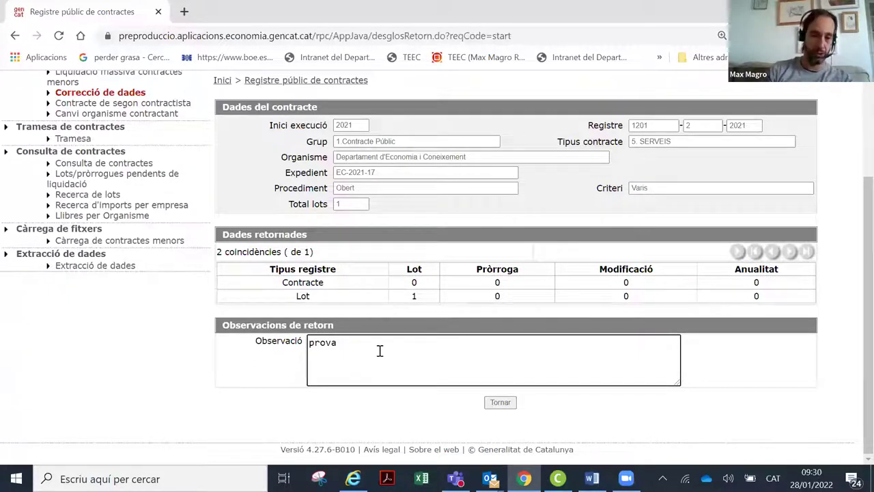
drag(334, 346, 311, 347)
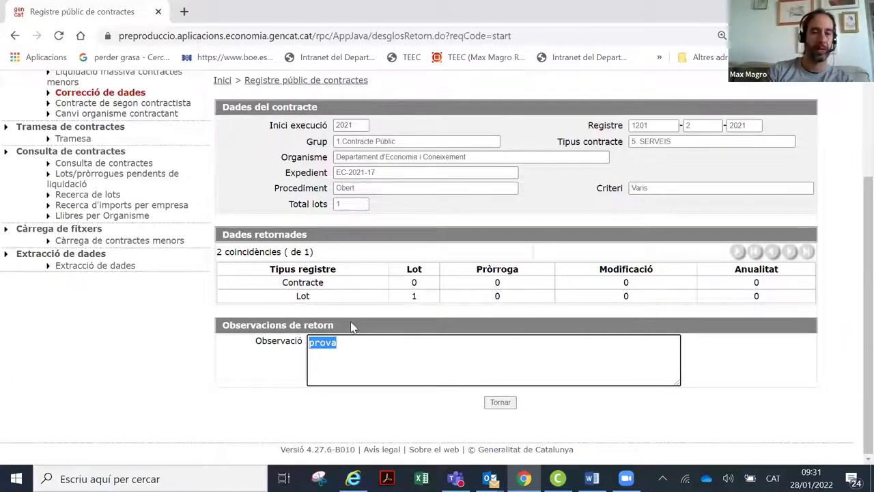
click(394, 360)
drag(463, 355, 297, 341)
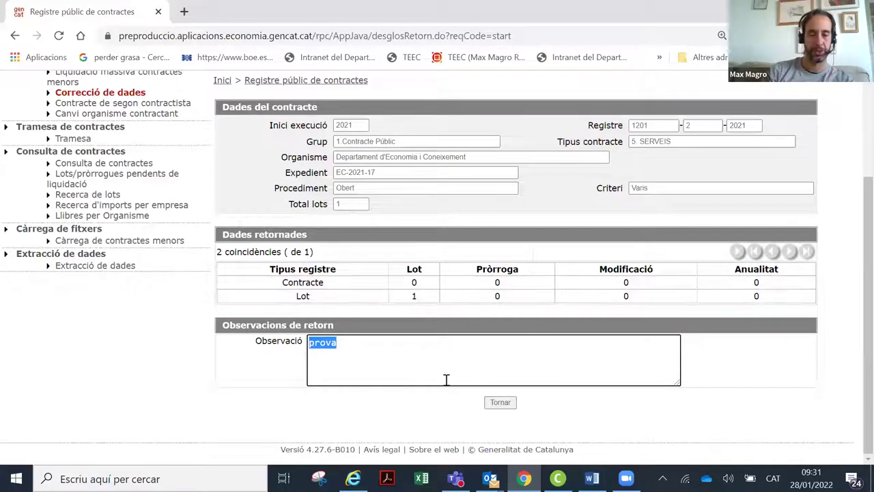
click(500, 402)
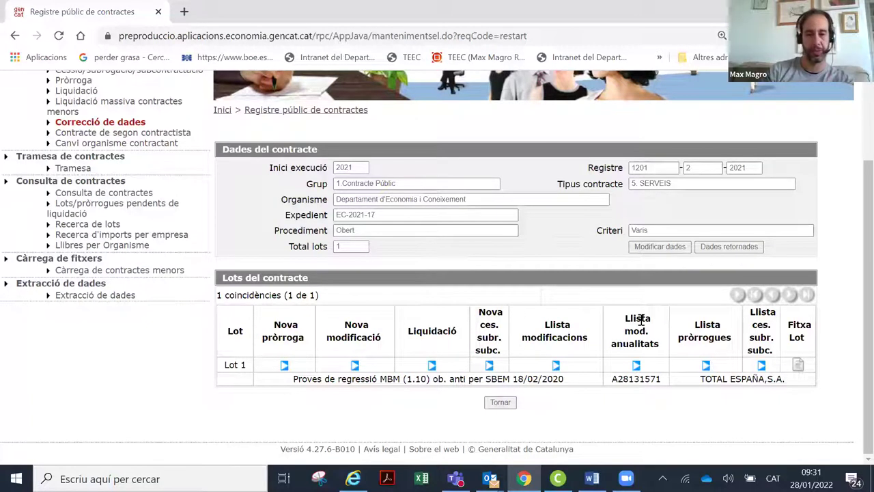
Step: Go back six pages to the registry home page with its returned-contract notices
scroll(640, 320, up, 1)
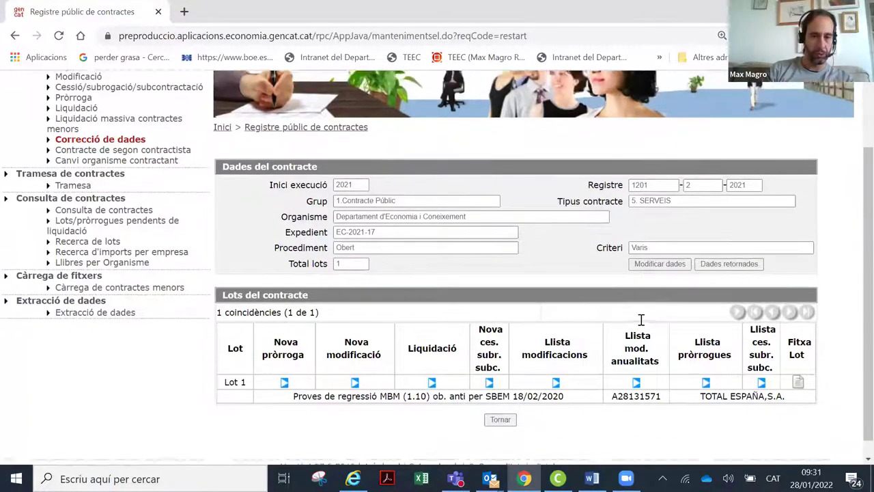
scroll(73, 188, up, 1)
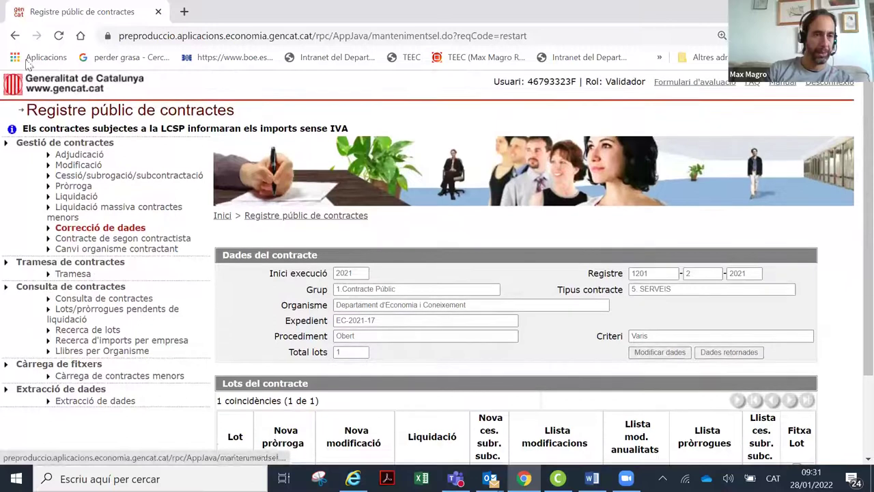
click(15, 35)
click(15, 36)
click(16, 36)
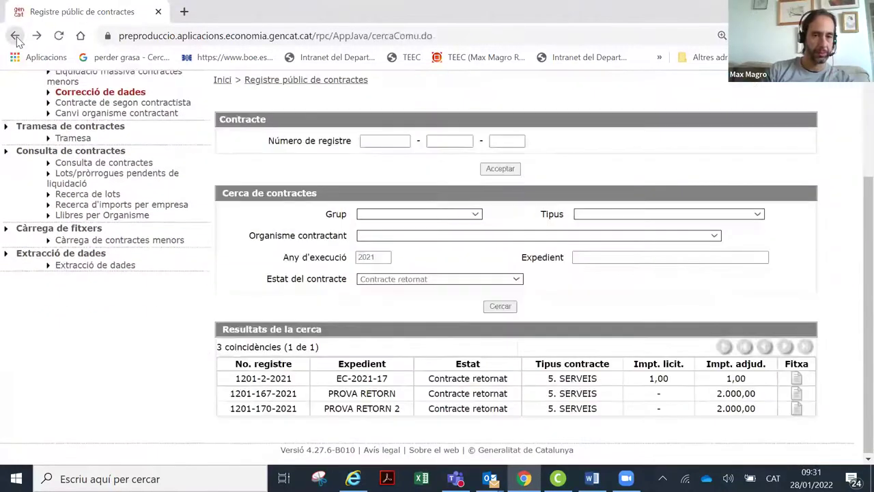
click(15, 36)
click(15, 36)
click(15, 36)
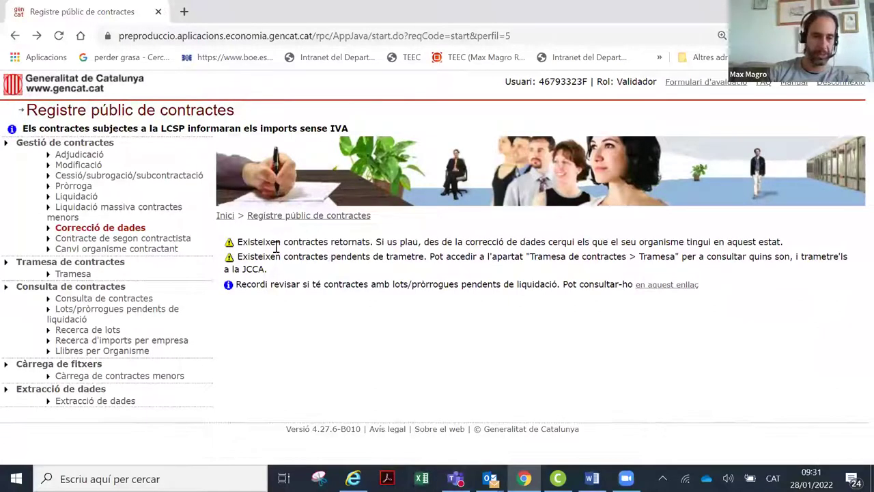
drag(259, 243, 374, 245)
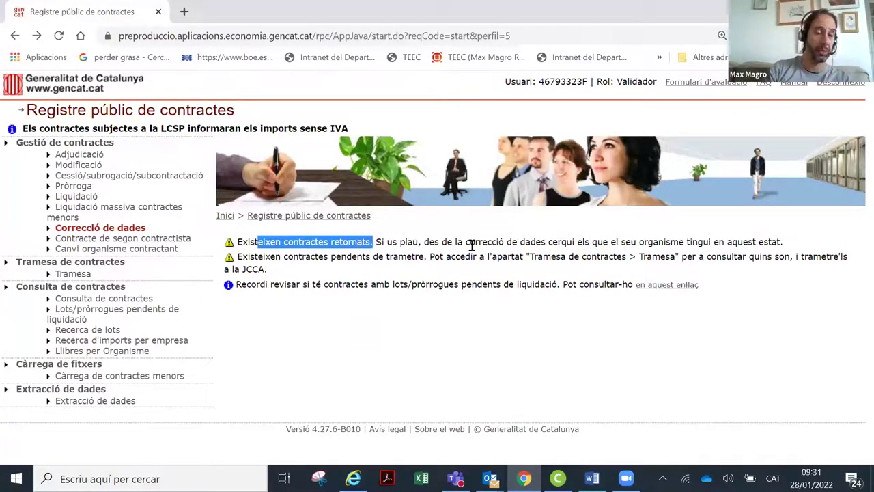
drag(247, 257, 428, 259)
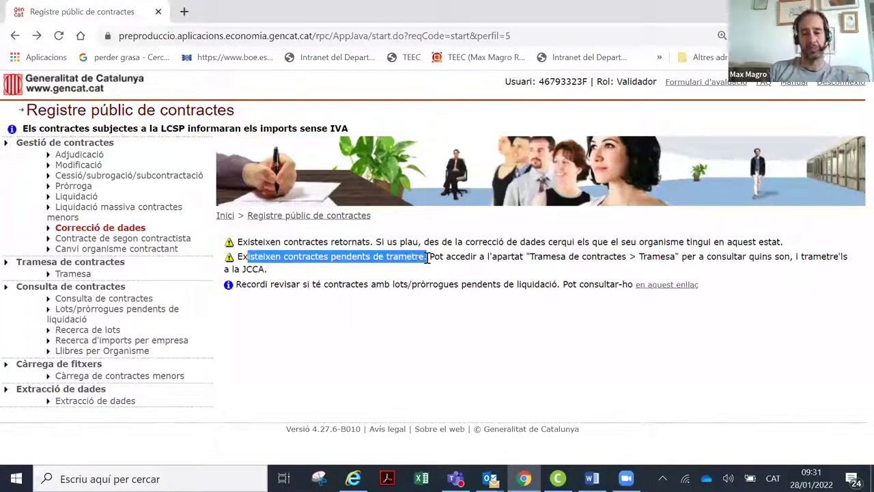
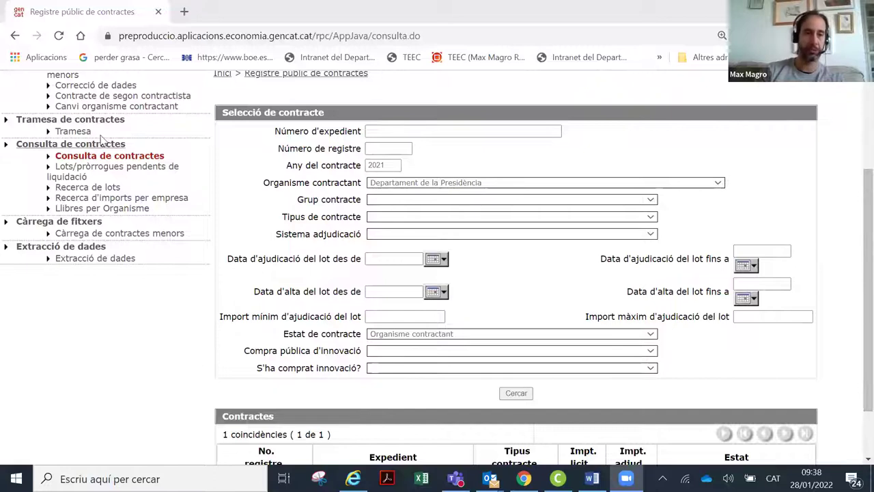
Step: Open the Correcció de dades contract search page from the Tramesa menu
click(72, 131)
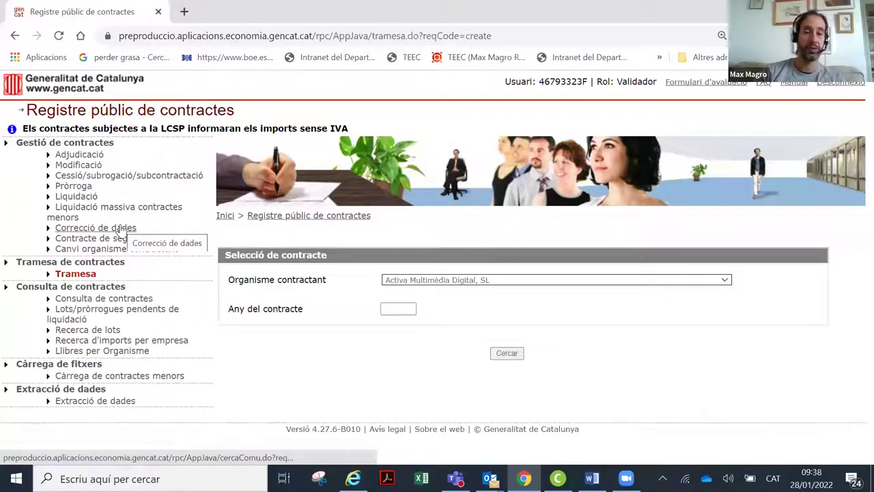
click(121, 232)
scroll(454, 343, down, 1)
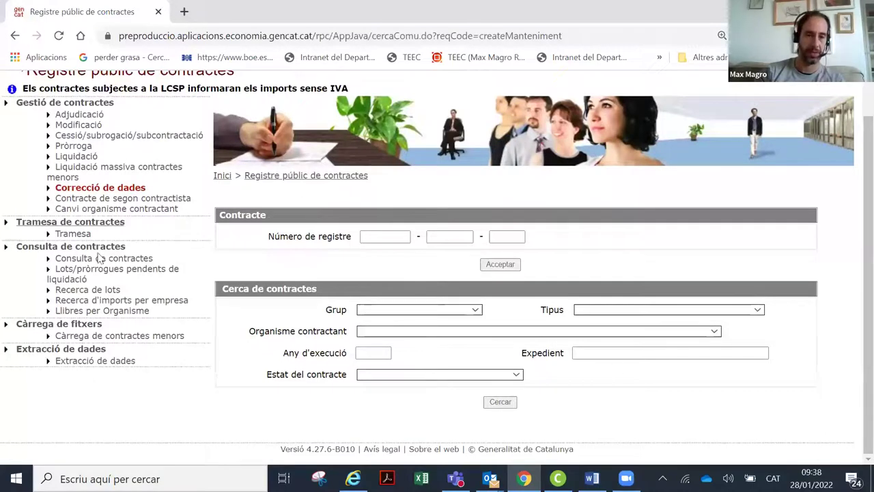
Step: Search for 2021 Departament de la Presidència contracts with status Organisme contractant
click(599, 332)
scroll(560, 293, down, 15)
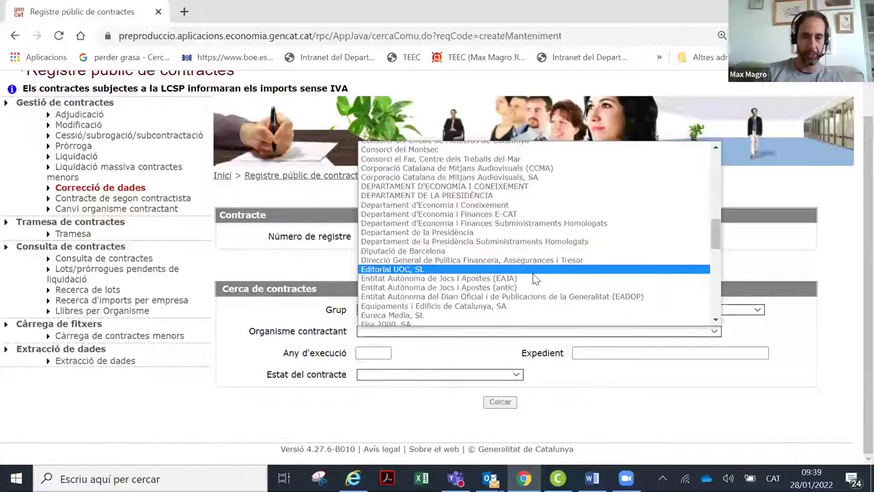
click(478, 232)
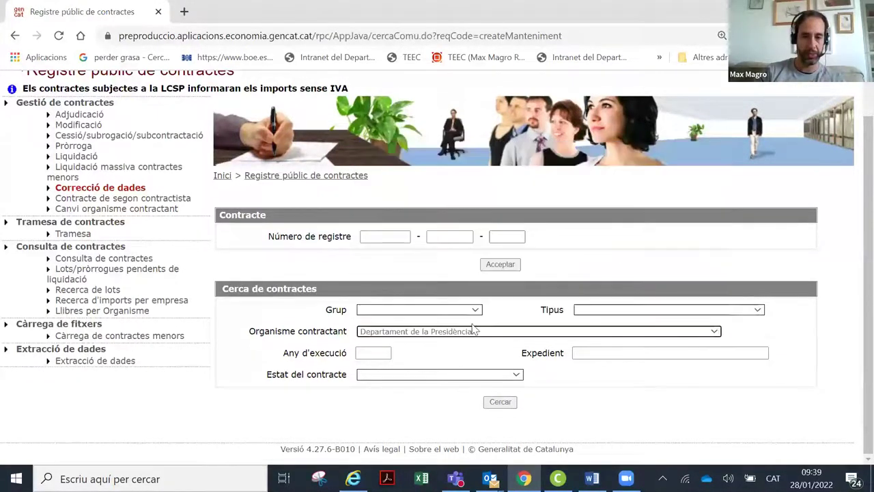
click(386, 355)
text(2021)
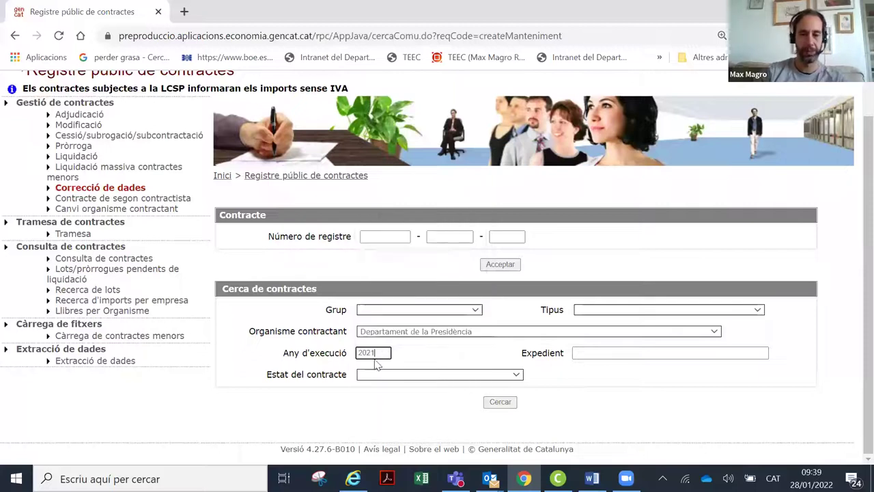
click(480, 377)
click(479, 393)
click(485, 405)
Step: Open contract 1001-2-2021 from the search results
scroll(485, 402, down, 1)
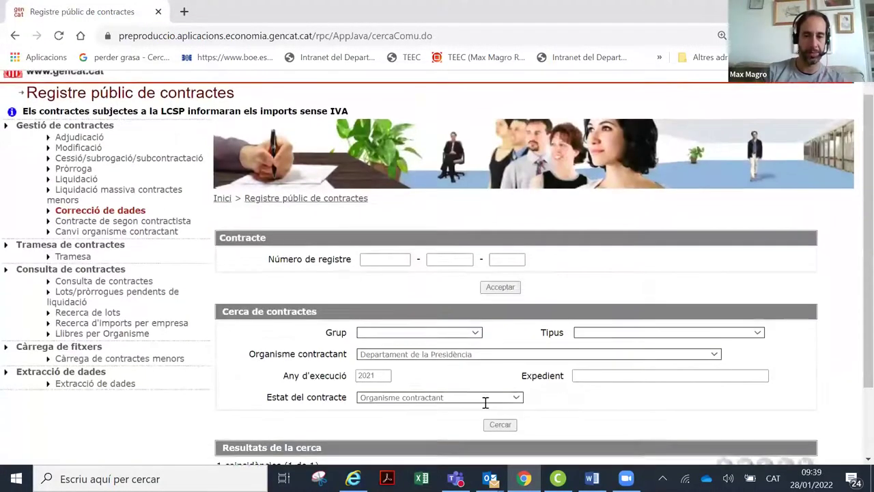
scroll(485, 403, down, 1)
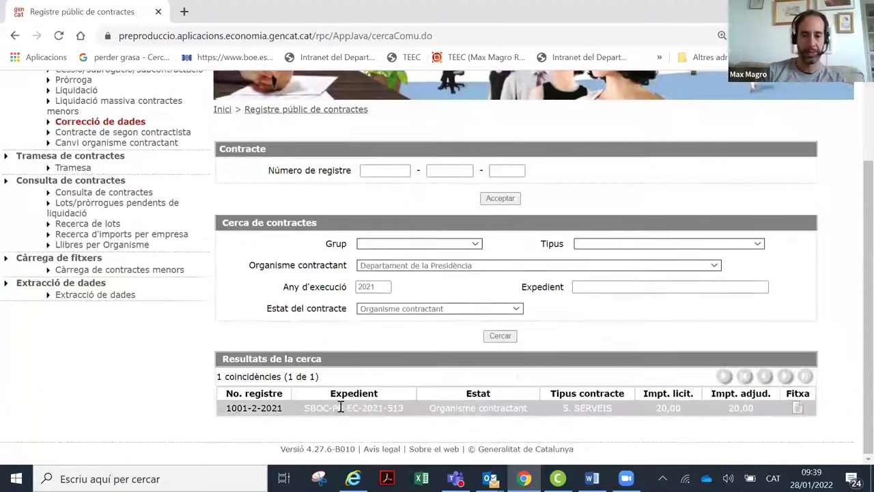
click(261, 410)
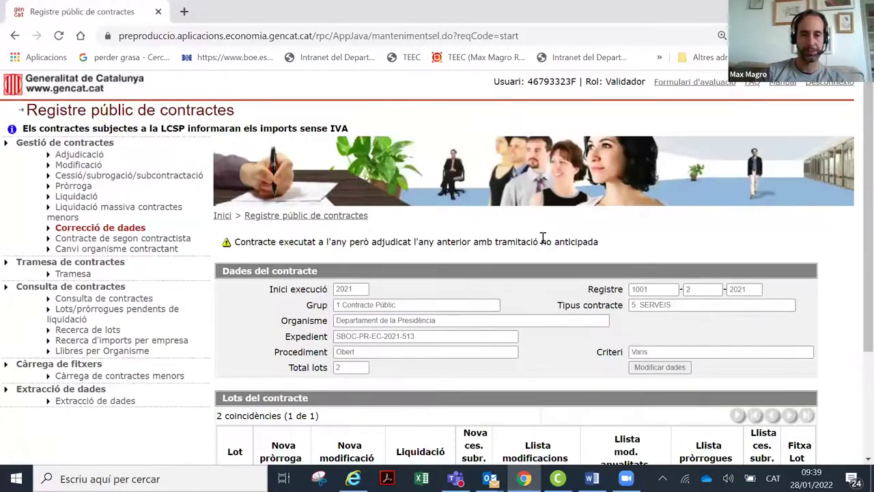
drag(609, 243, 235, 243)
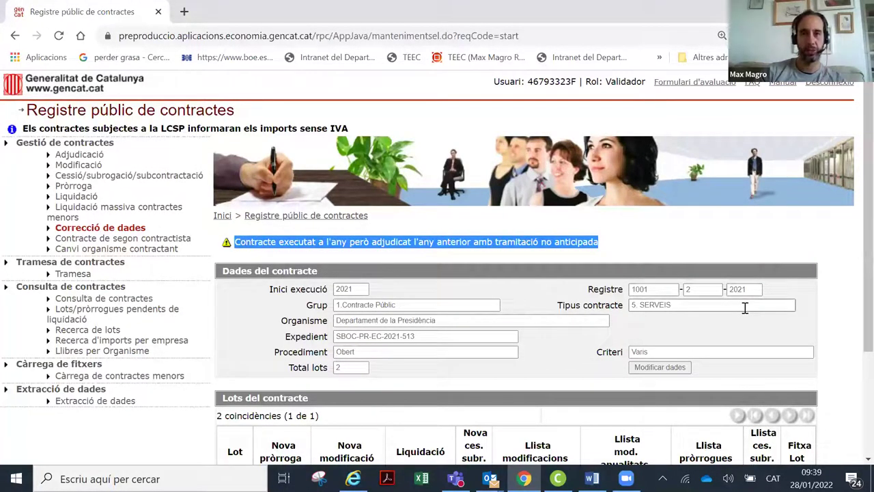
click(613, 251)
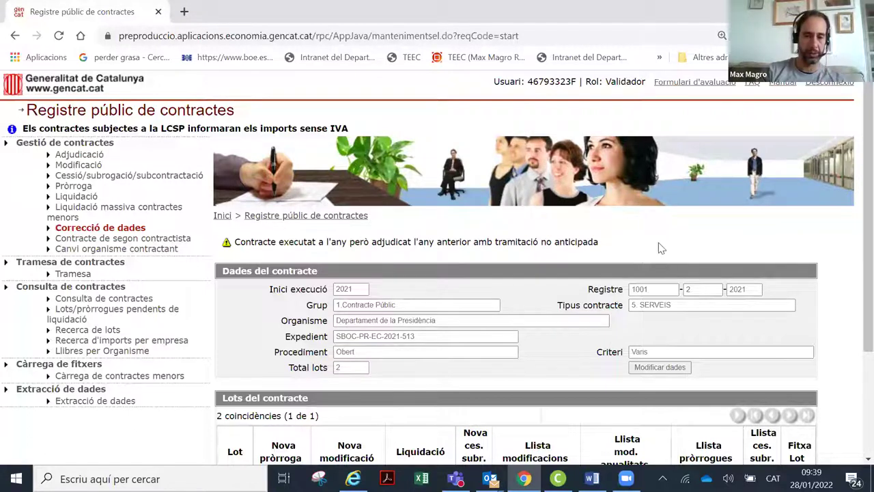
scroll(660, 248, down, 1)
scroll(378, 312, down, 2)
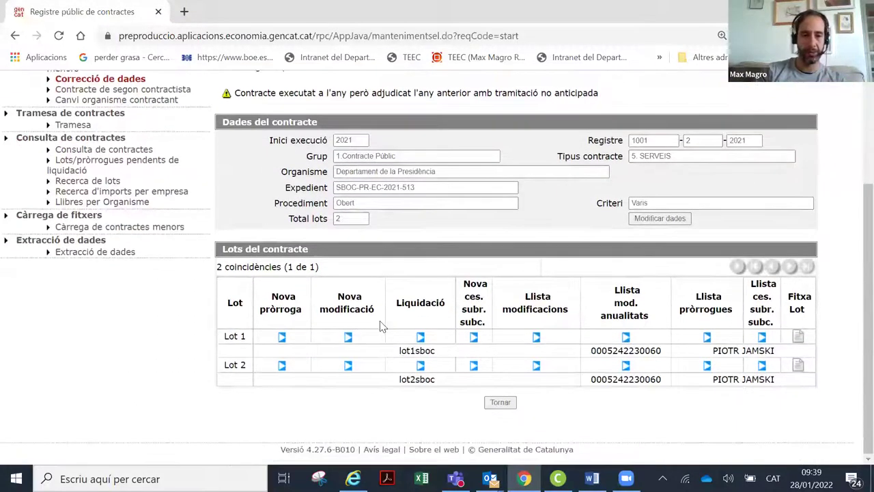
scroll(382, 326, up, 3)
scroll(437, 373, down, 1)
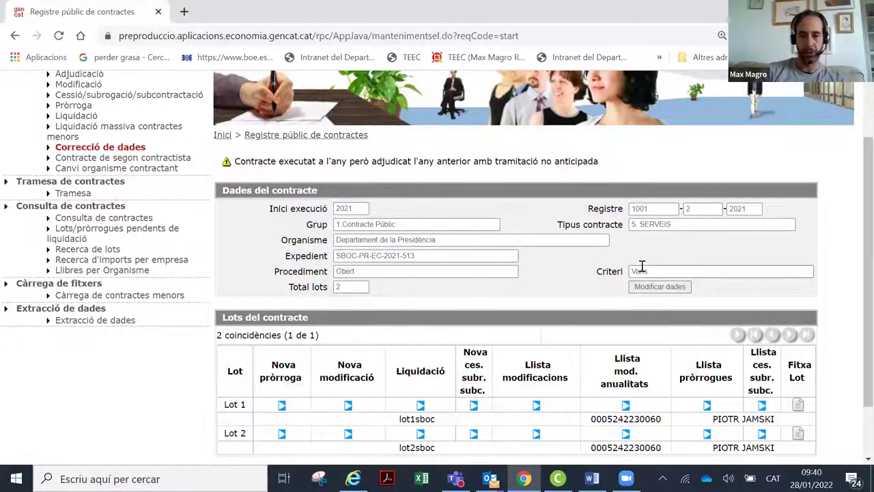
scroll(640, 267, down, 2)
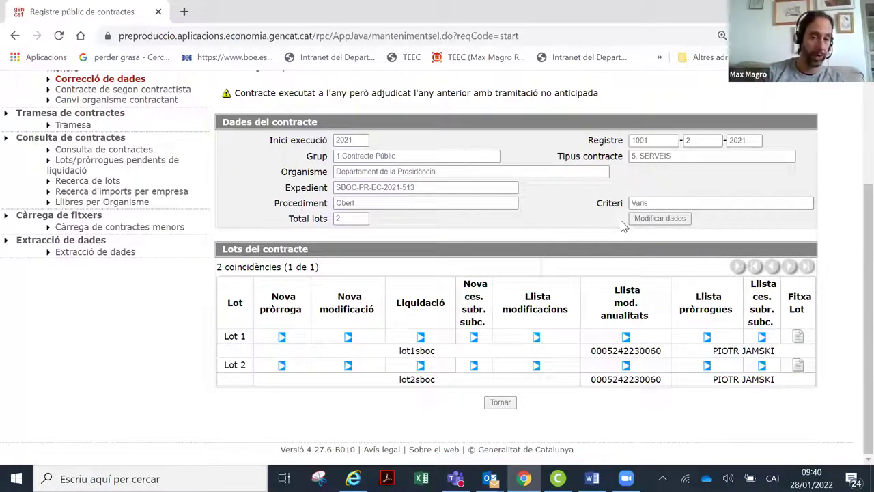
Step: Edit contract 1001-2-2021 with Modificar dades and save it with Gravar contracte, triggering the DOUE-date error
click(661, 218)
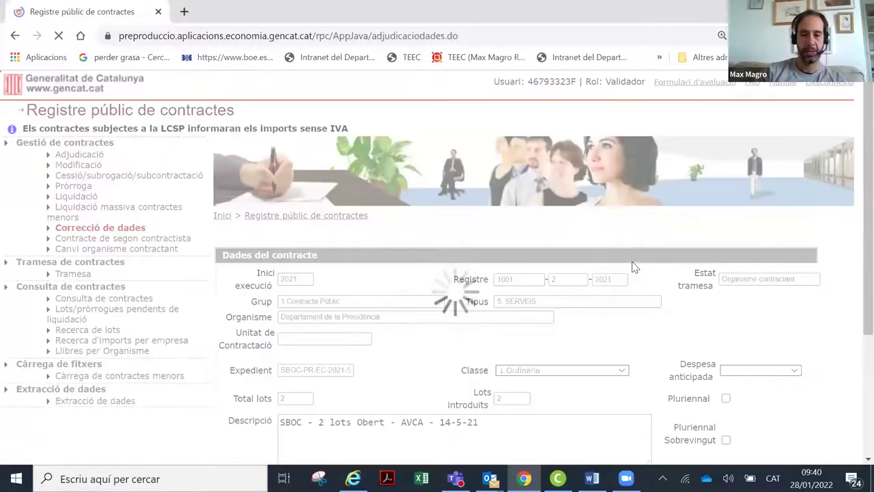
scroll(342, 362, down, 8)
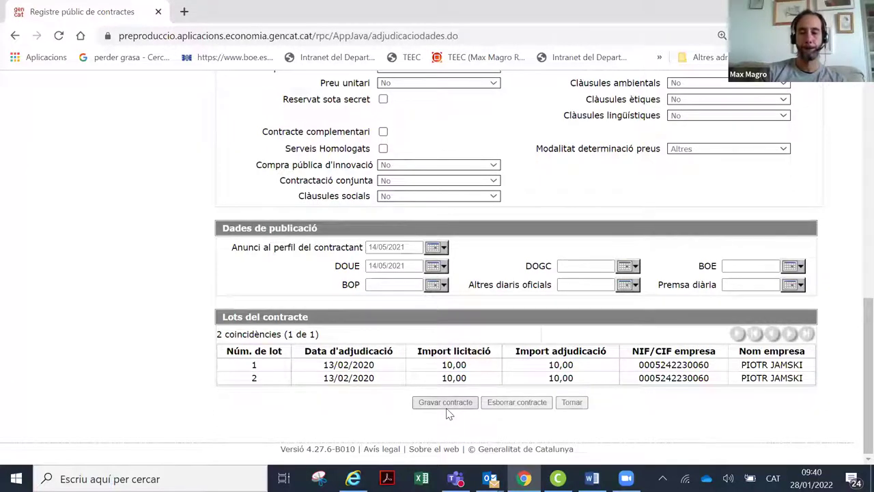
click(448, 404)
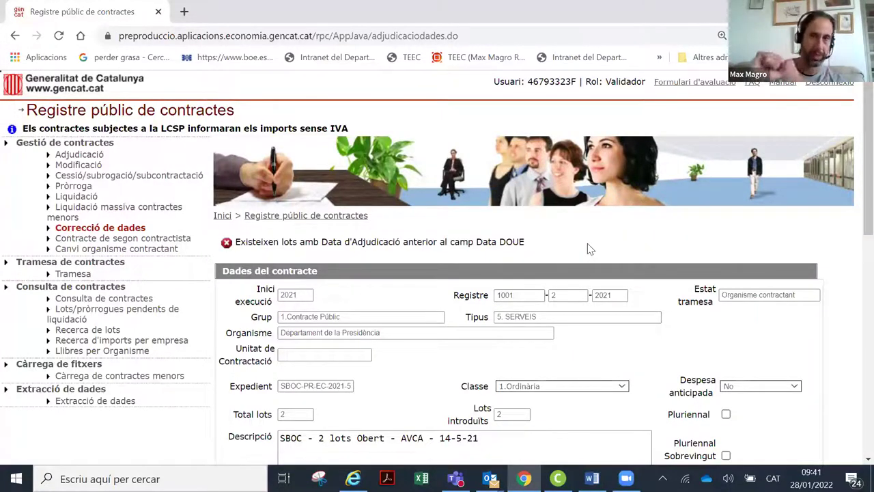
Step: Save contract 1001-2-2021 with Gravar contracte again, getting the same DOUE-date error
scroll(592, 254, down, 9)
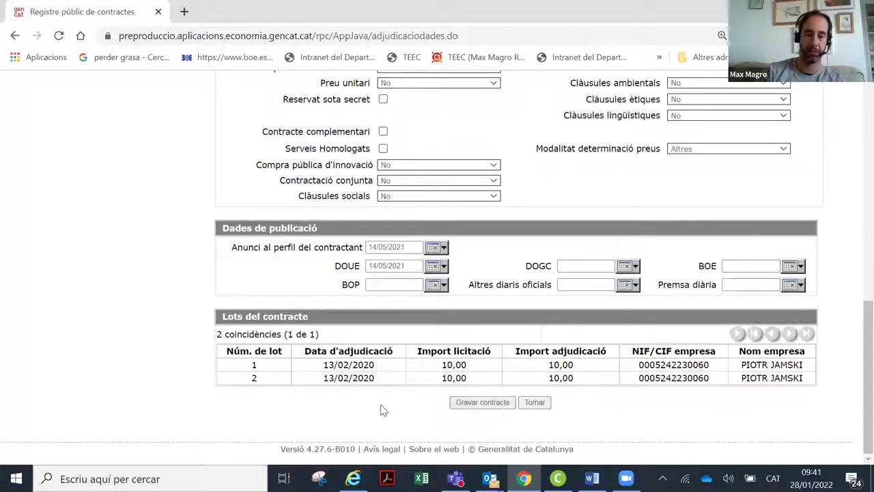
click(458, 401)
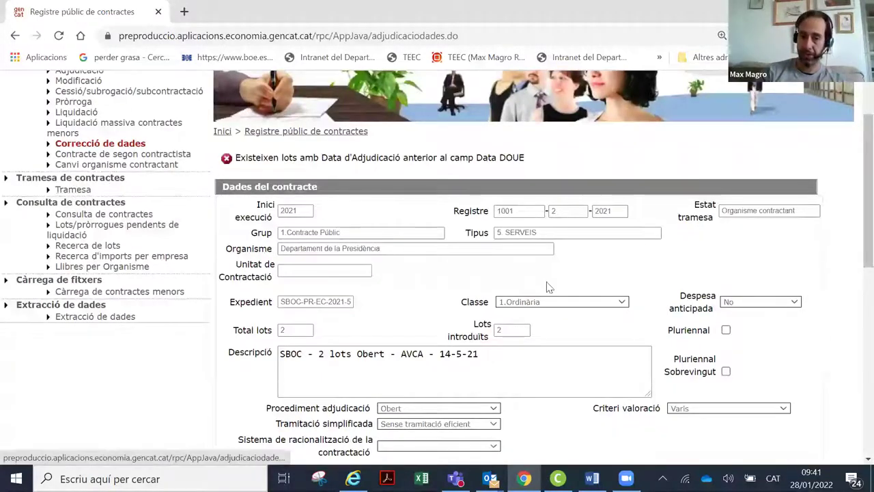
scroll(550, 289, down, 4)
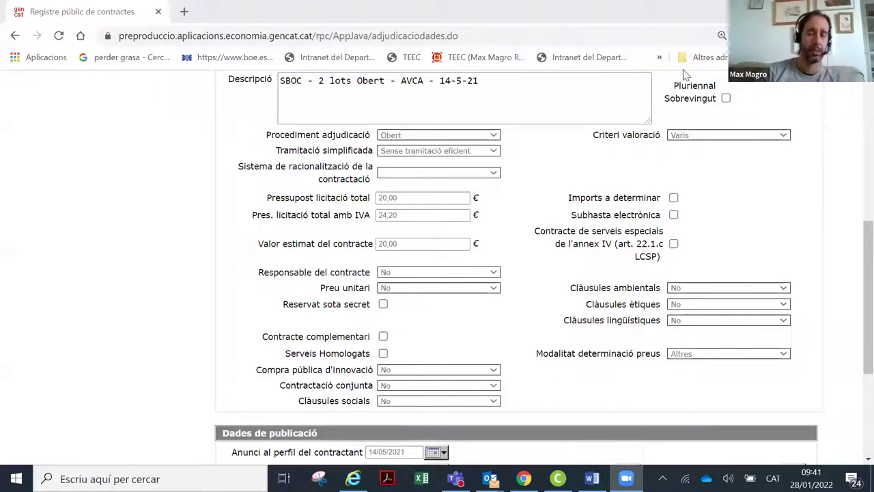
Step: Highlight the error text about lots awarded before the DOUE date
scroll(760, 150, up, 5)
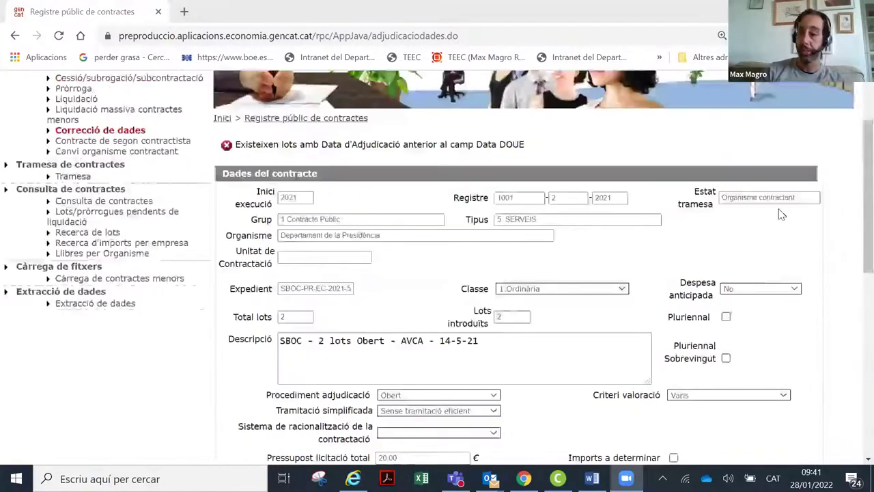
scroll(587, 268, up, 1)
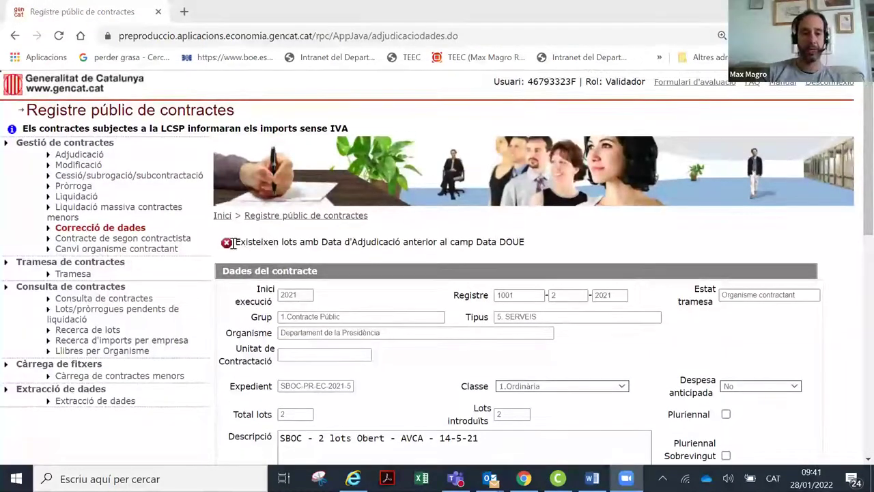
drag(226, 246, 447, 251)
drag(532, 245, 230, 243)
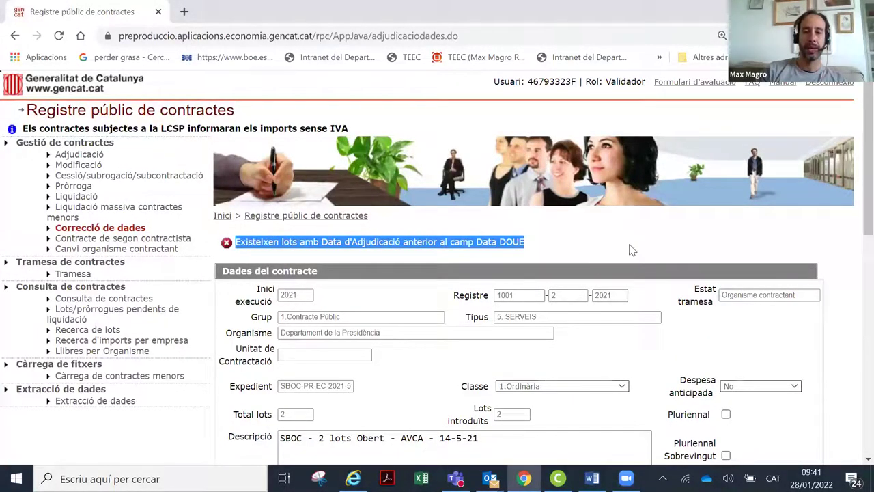
scroll(439, 253, down, 1)
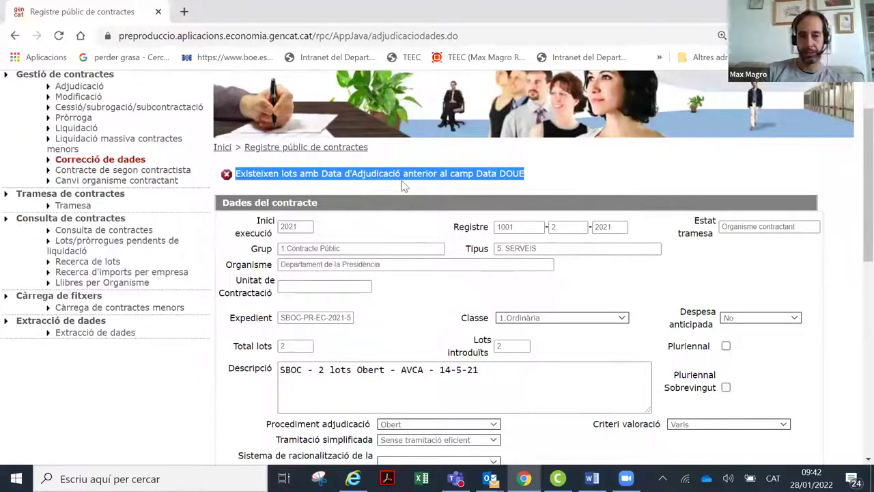
scroll(394, 185, down, 5)
scroll(392, 195, up, 5)
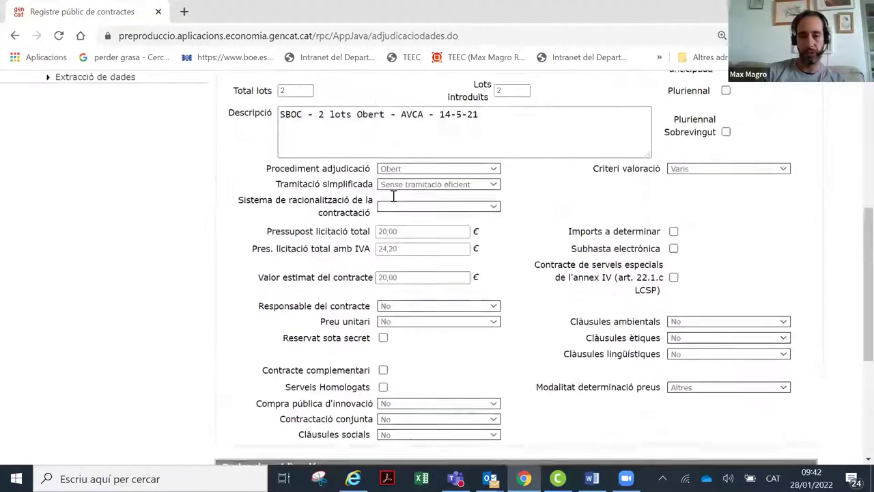
scroll(394, 197, up, 1)
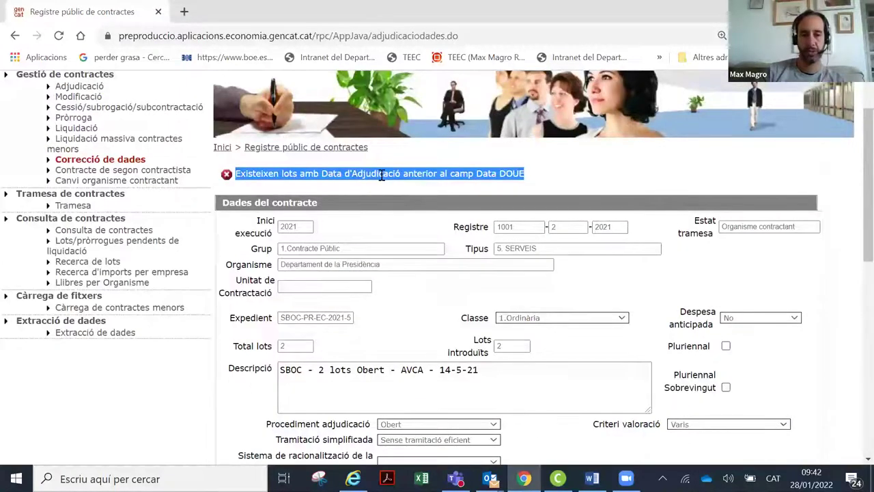
drag(474, 176, 531, 186)
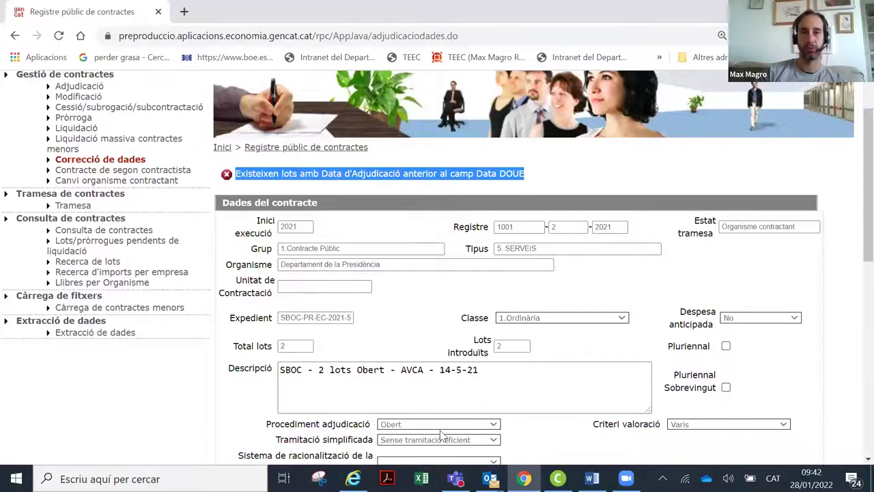
scroll(440, 434, down, 6)
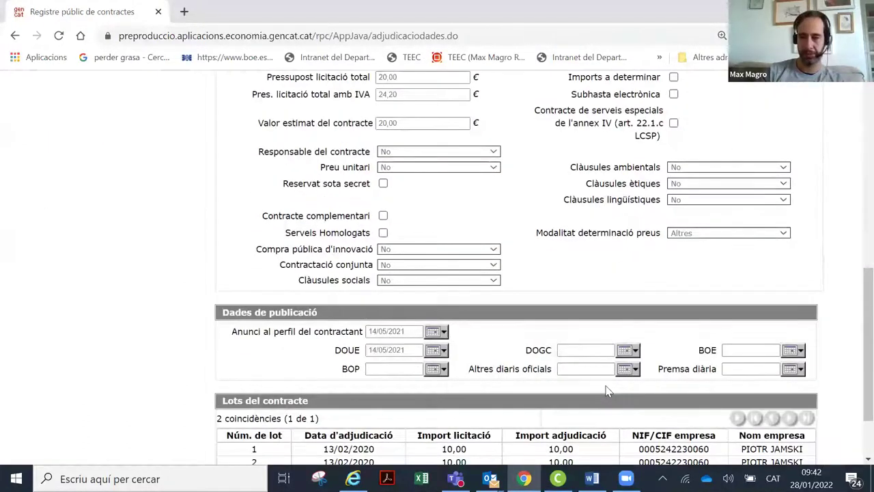
scroll(620, 265, up, 7)
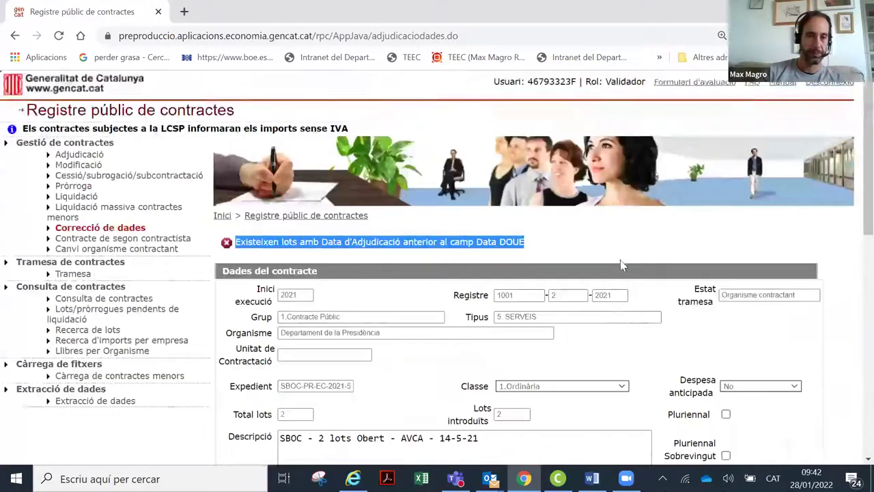
Step: Go back to the previous form and open the Adjudicació award registration page
click(15, 35)
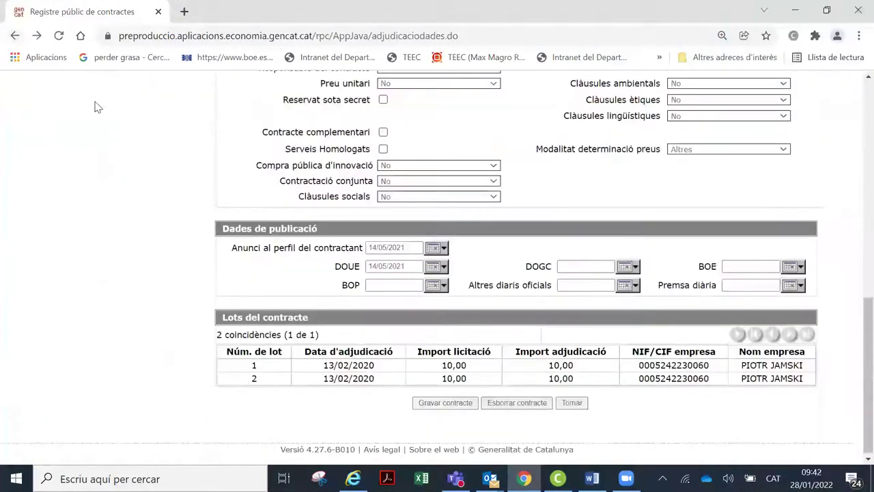
scroll(94, 105, up, 4)
scroll(62, 104, up, 4)
click(62, 156)
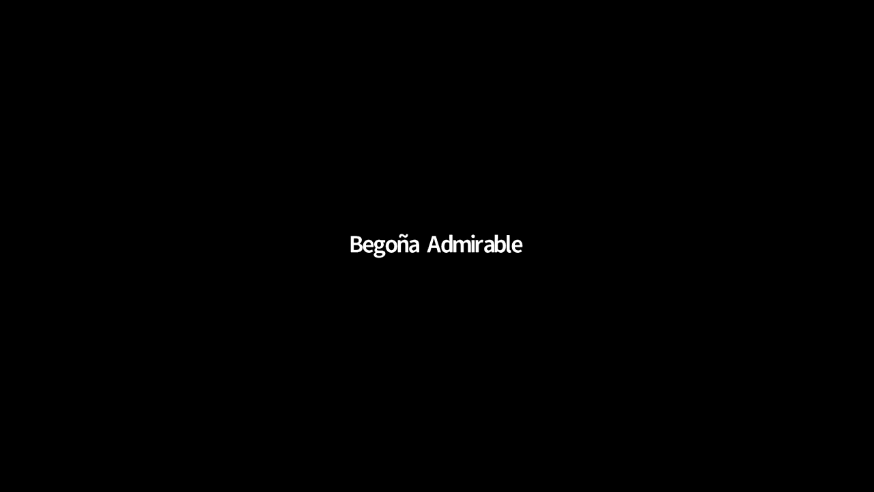
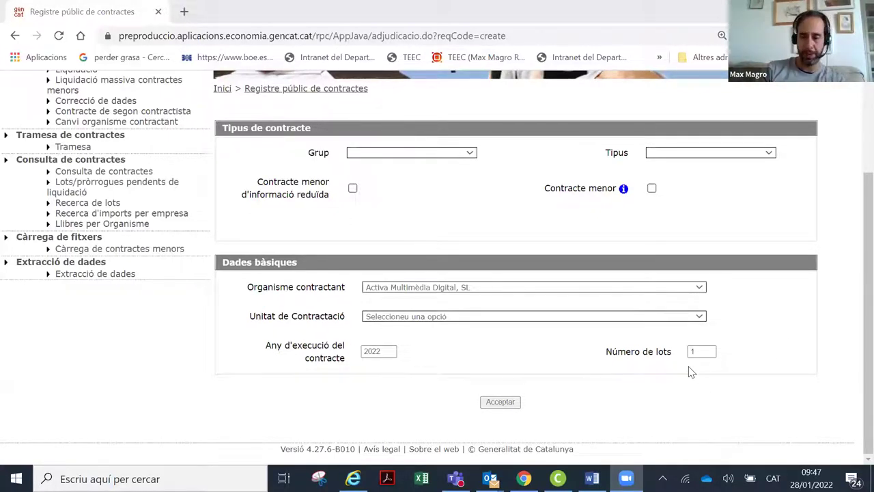
scroll(410, 301, up, 3)
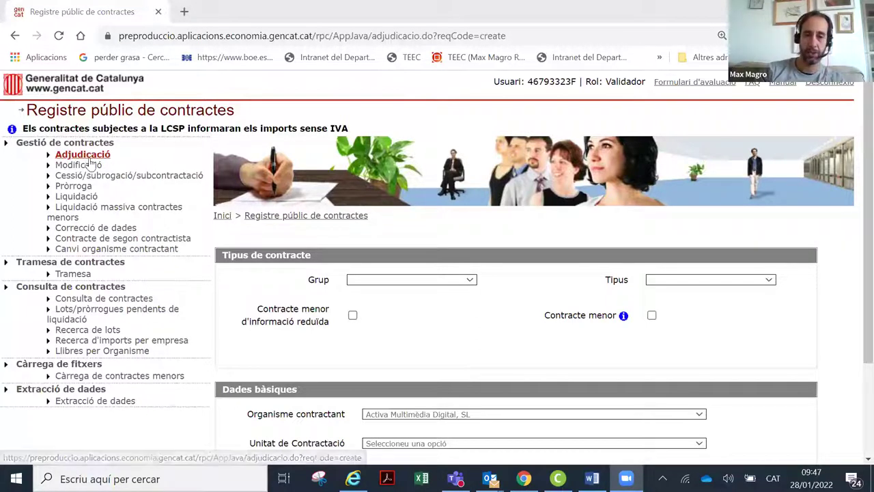
scroll(404, 277, down, 2)
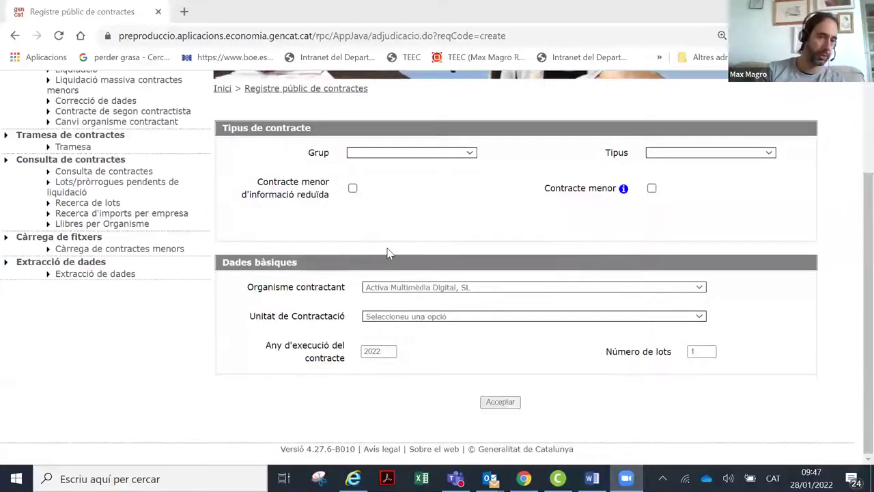
scroll(386, 249, up, 2)
scroll(386, 251, up, 1)
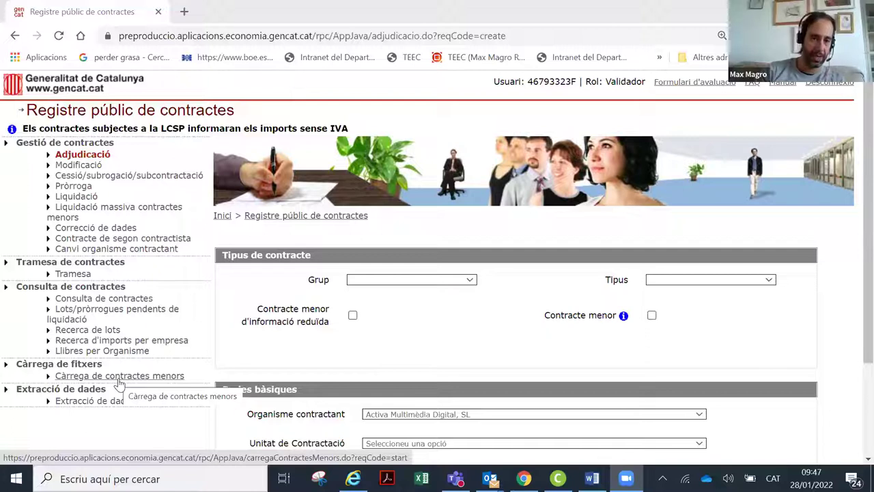
click(89, 160)
scroll(398, 220, down, 2)
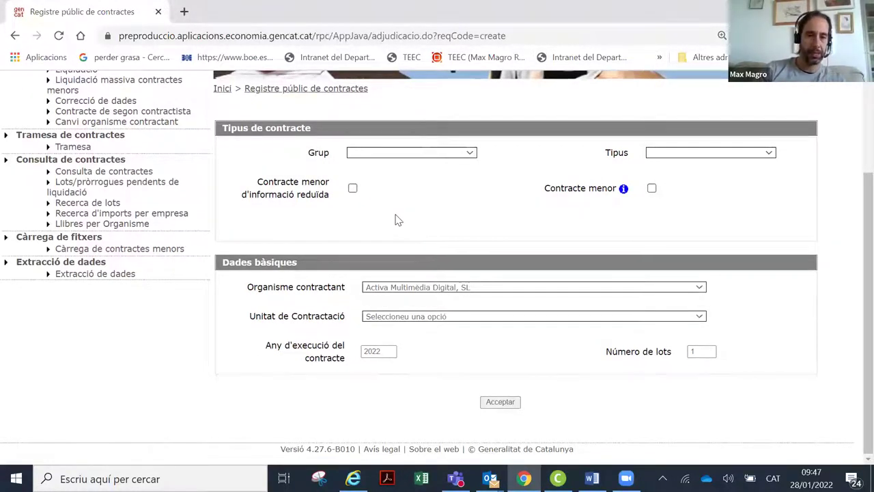
scroll(283, 289, up, 2)
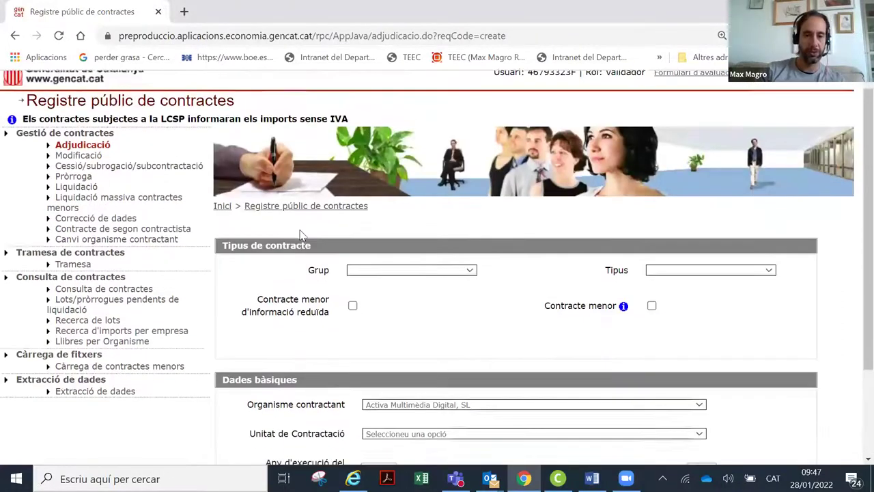
scroll(691, 213, down, 2)
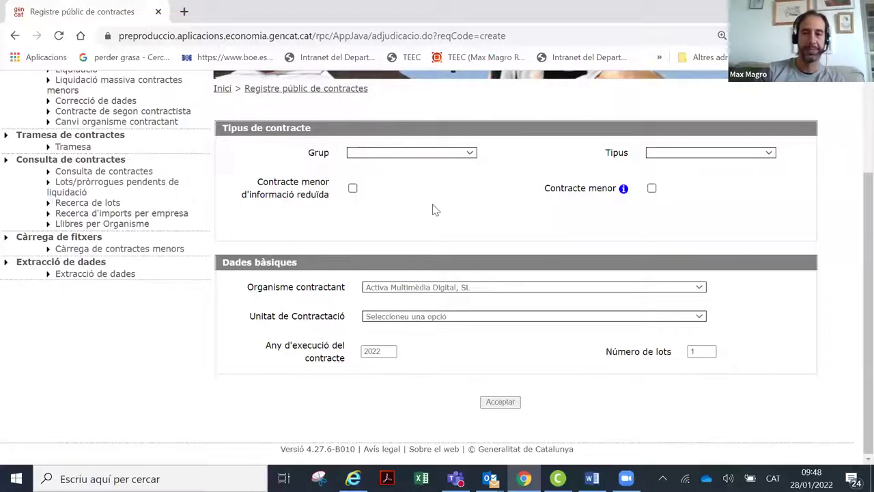
Step: Choose 1.Contracte Públic as the contract group in Tipus de contracte
click(470, 154)
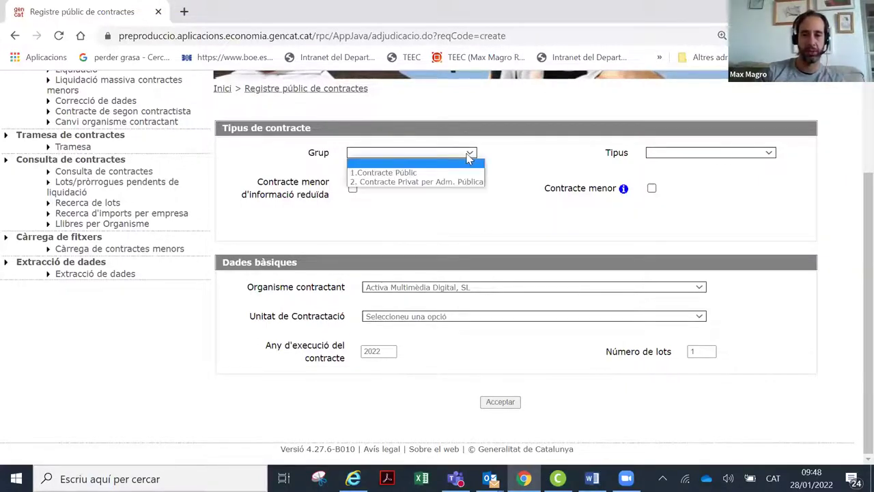
click(702, 158)
click(711, 159)
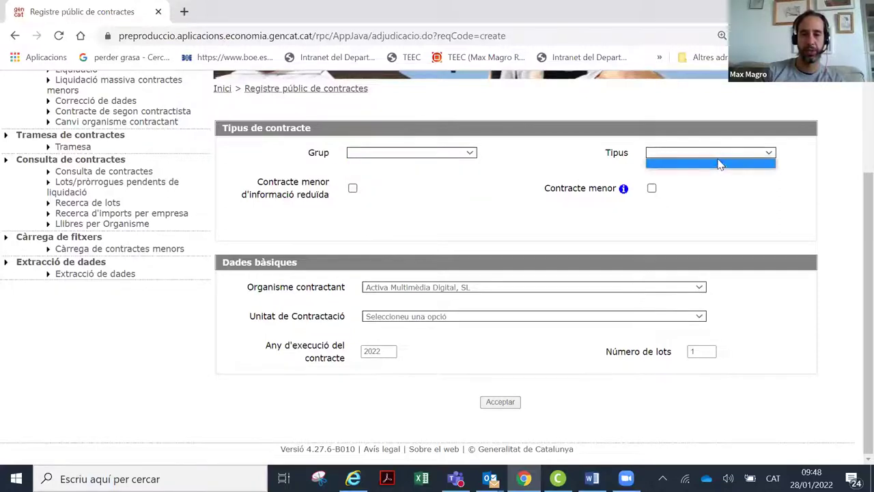
click(769, 153)
click(768, 154)
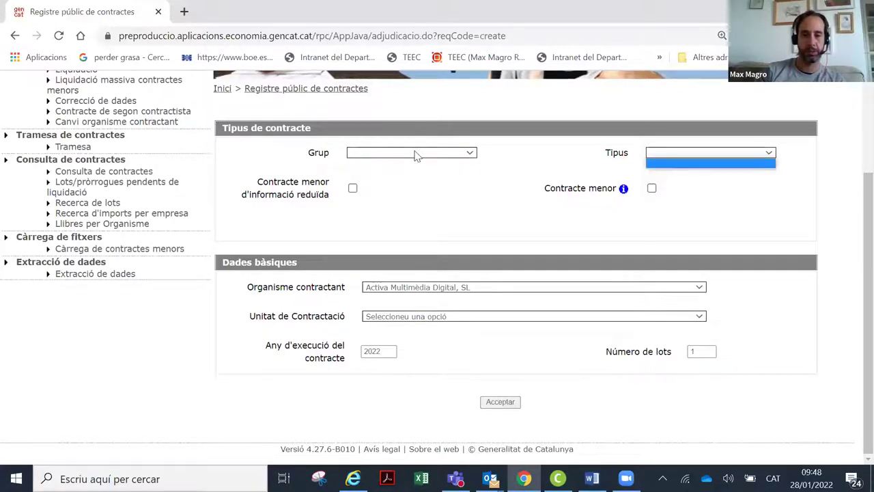
click(418, 153)
click(422, 170)
Step: Set the contract type to 1. OBRES and look over the minor-contract option labels
click(735, 154)
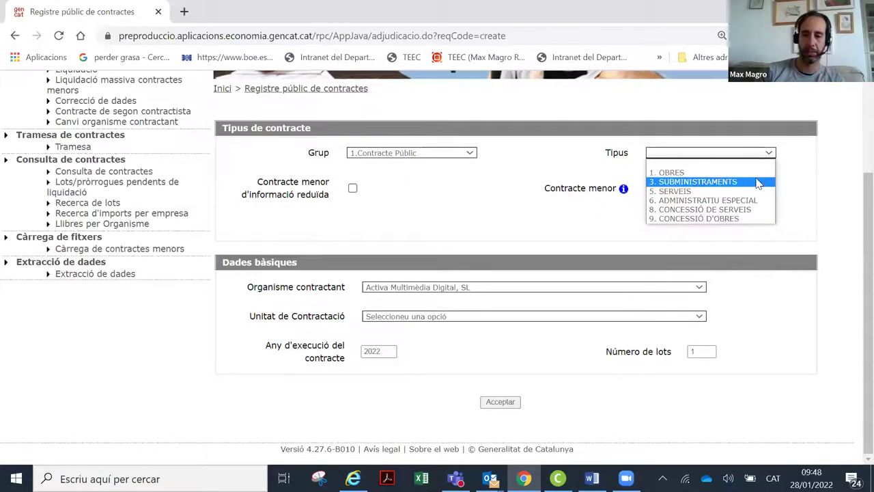
mouse_move(623, 189)
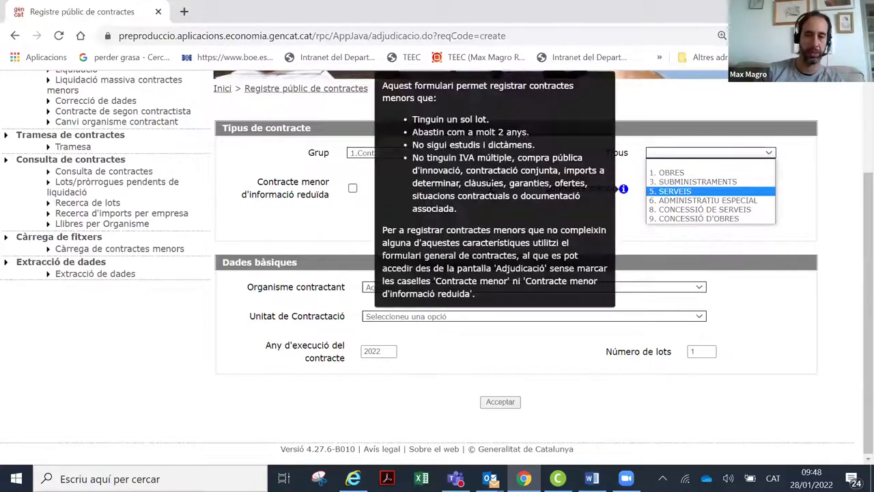
click(787, 179)
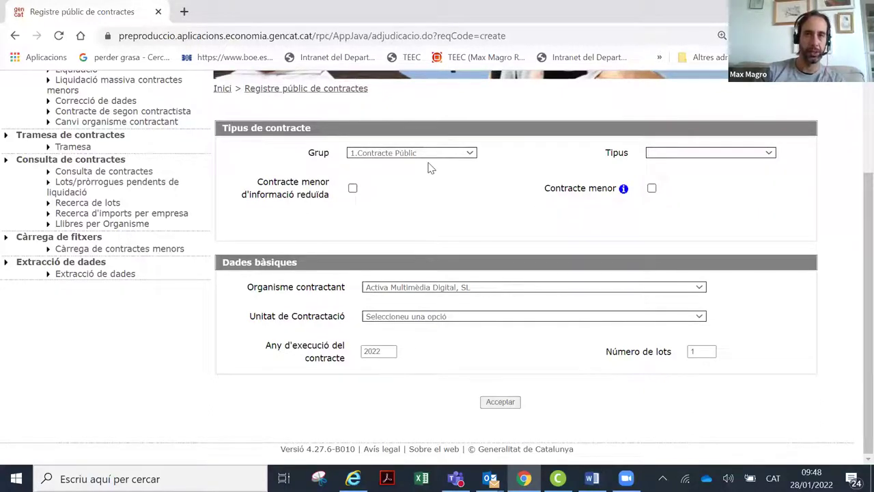
click(749, 156)
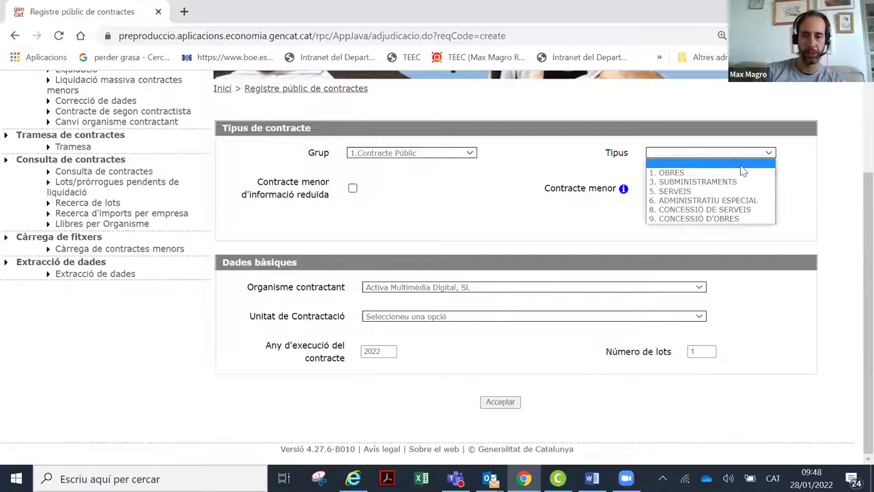
click(717, 173)
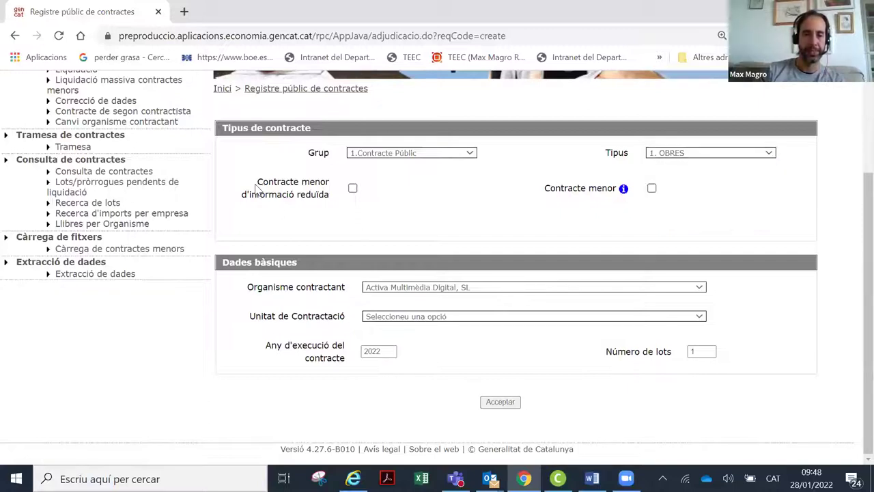
drag(258, 183, 327, 209)
drag(550, 185, 672, 198)
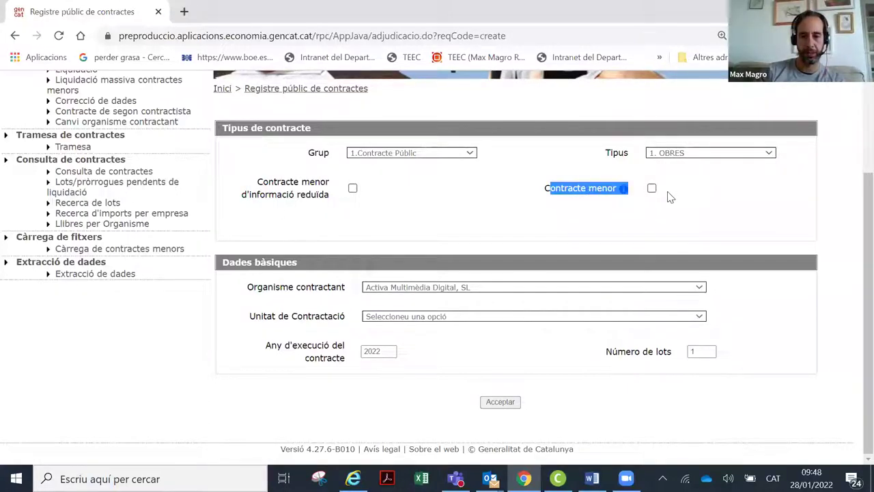
click(518, 214)
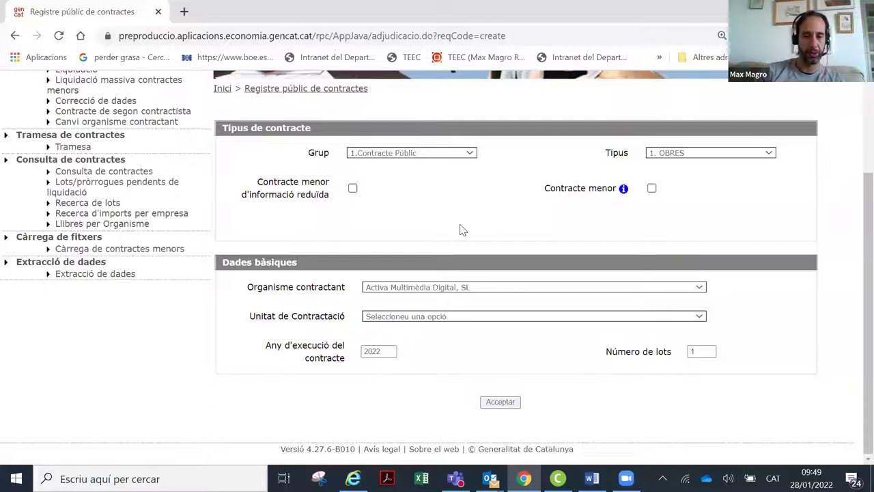
drag(247, 287, 346, 287)
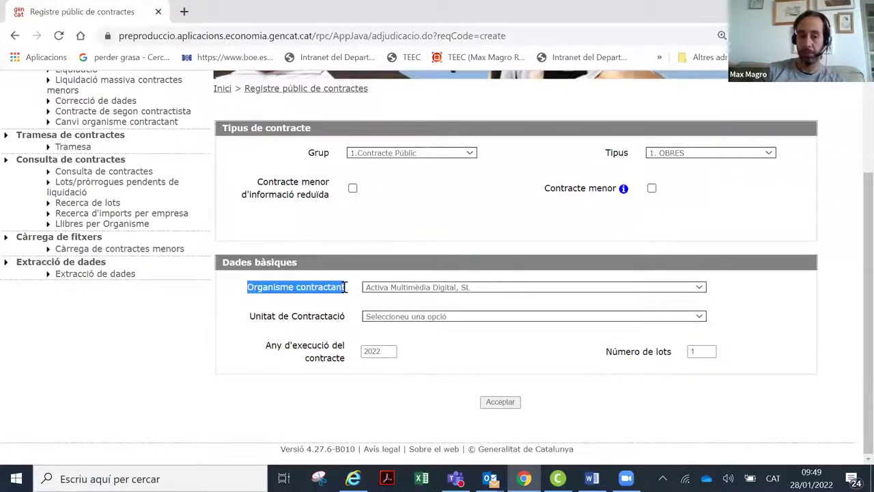
click(676, 288)
scroll(608, 219, down, 10)
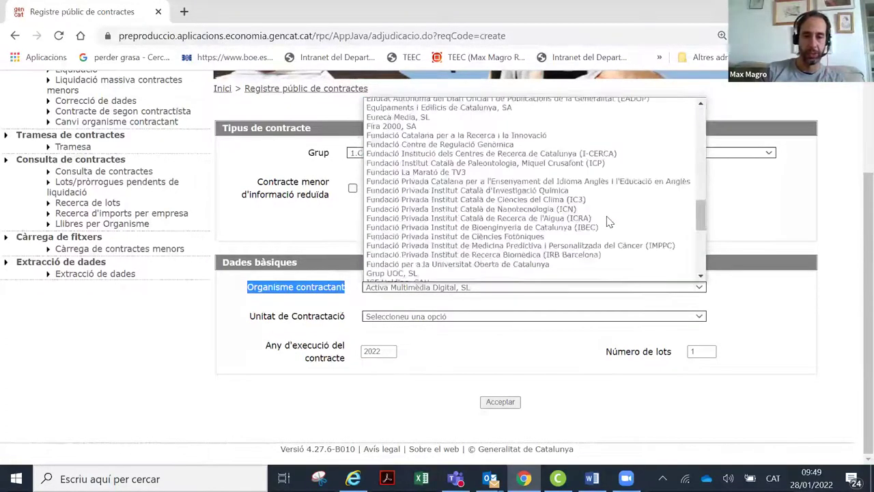
scroll(608, 219, up, 3)
scroll(607, 222, down, 12)
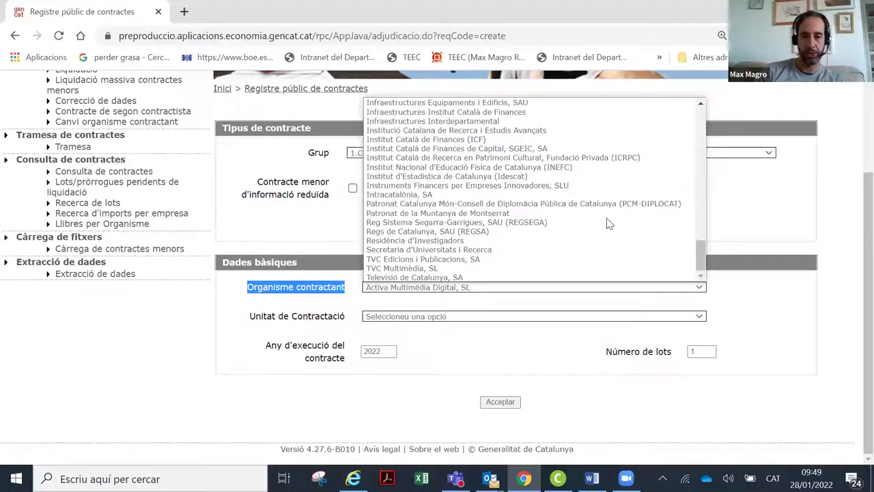
scroll(608, 225, up, 2)
scroll(606, 222, up, 15)
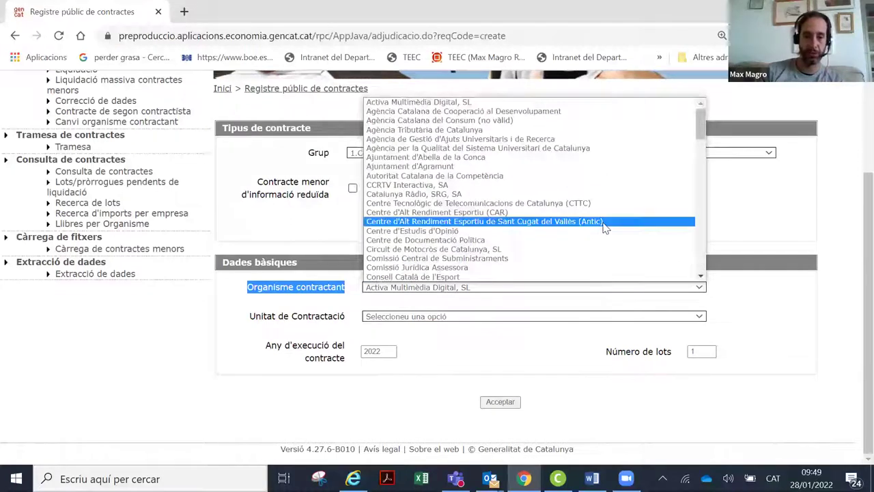
click(583, 157)
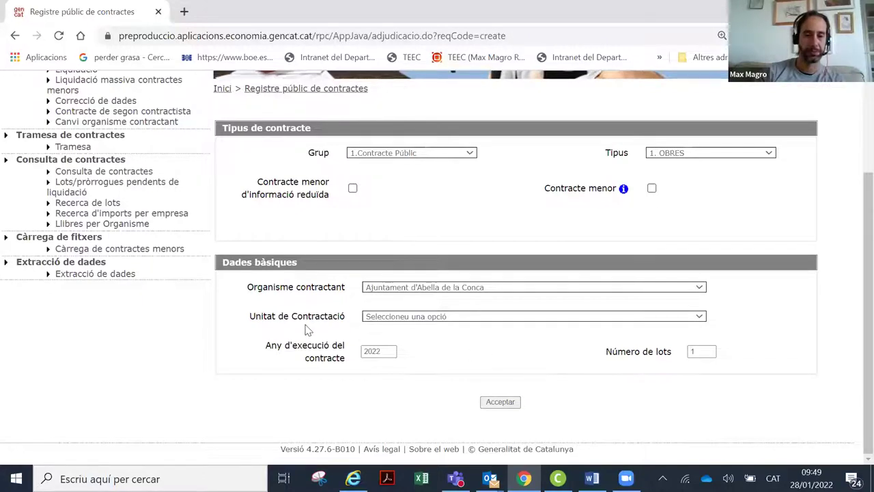
drag(250, 315, 356, 315)
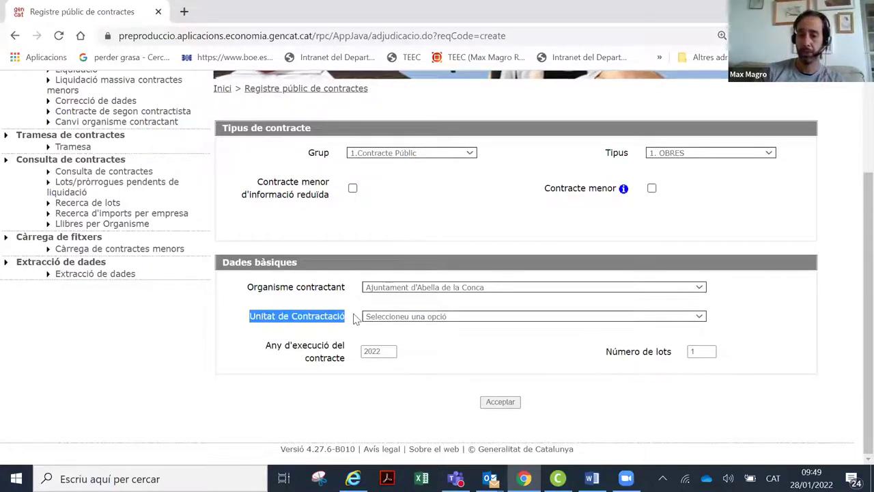
click(455, 318)
click(478, 333)
click(440, 318)
click(398, 321)
click(480, 319)
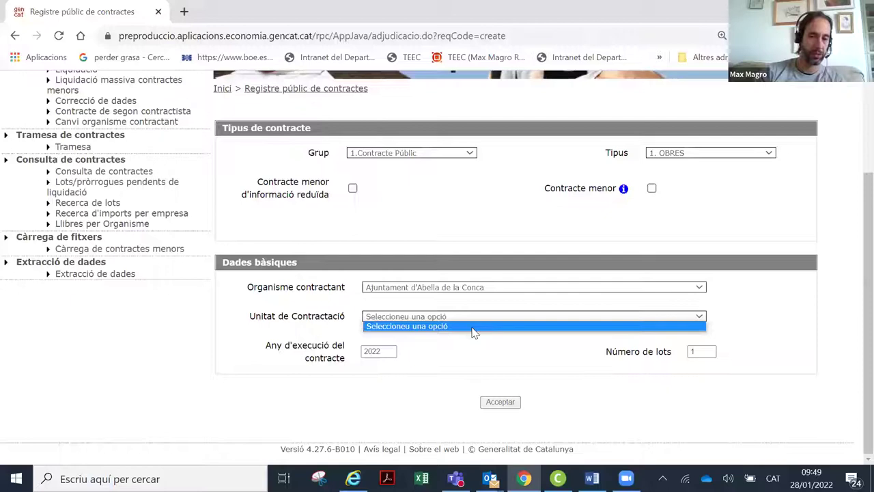
click(481, 350)
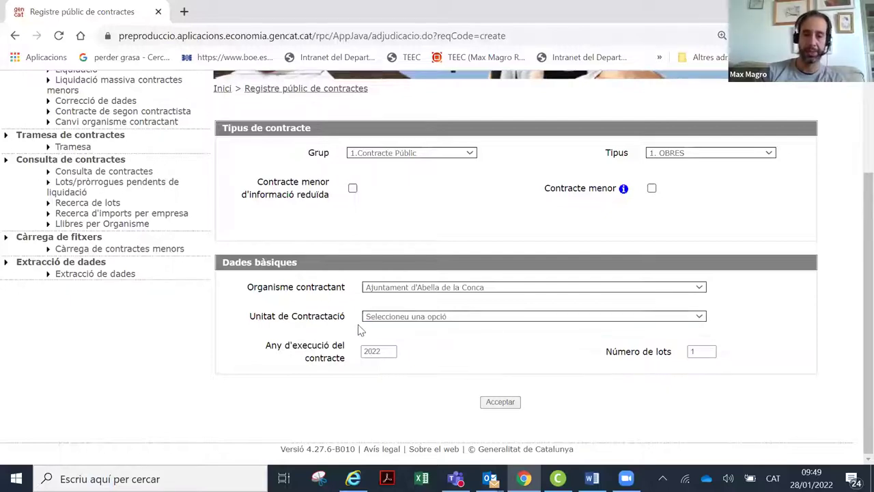
drag(350, 319, 250, 318)
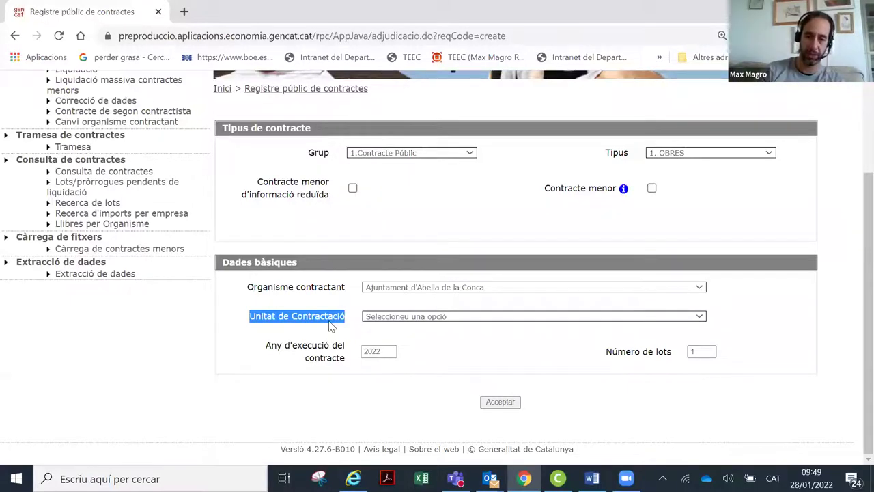
drag(266, 349, 339, 360)
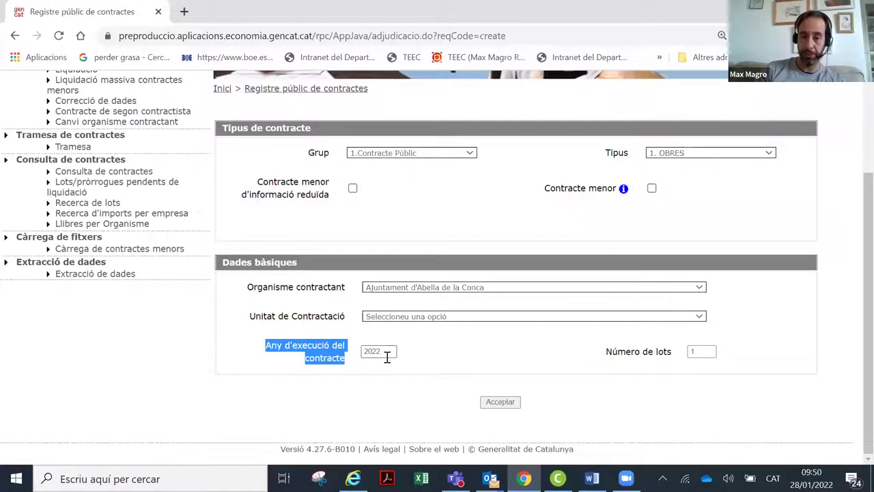
drag(400, 356, 453, 353)
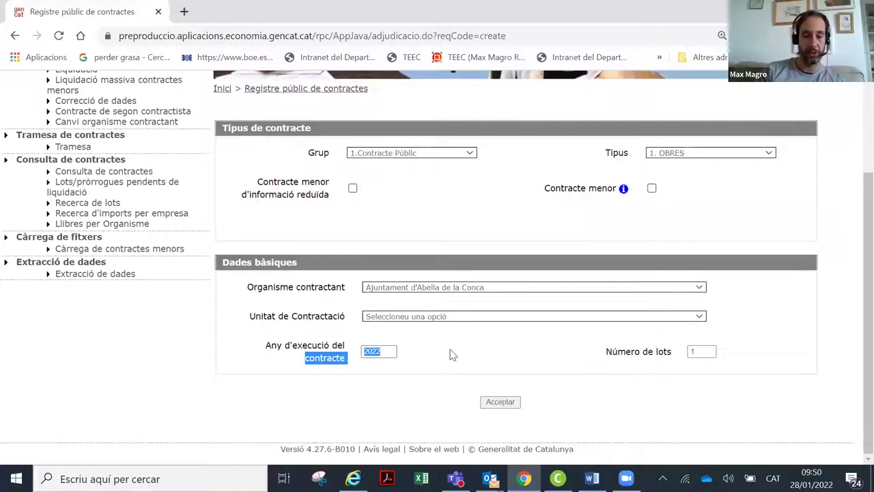
click(450, 355)
double_click(383, 351)
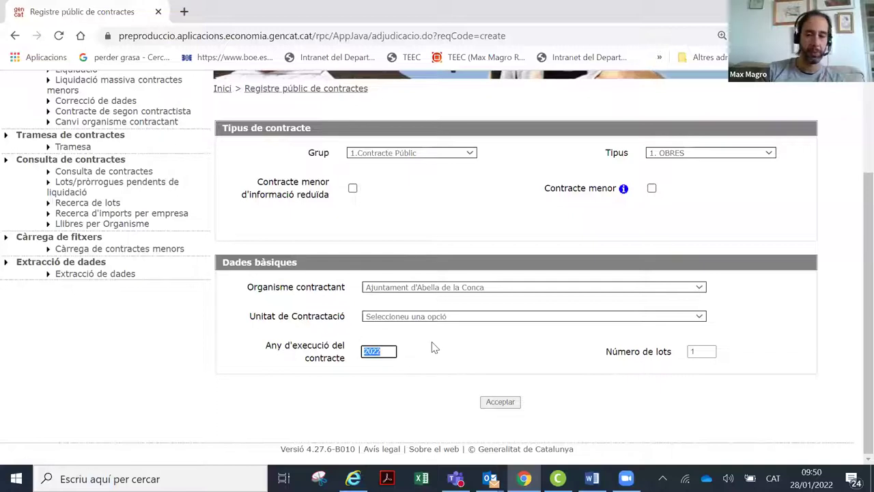
key(BackSpace)
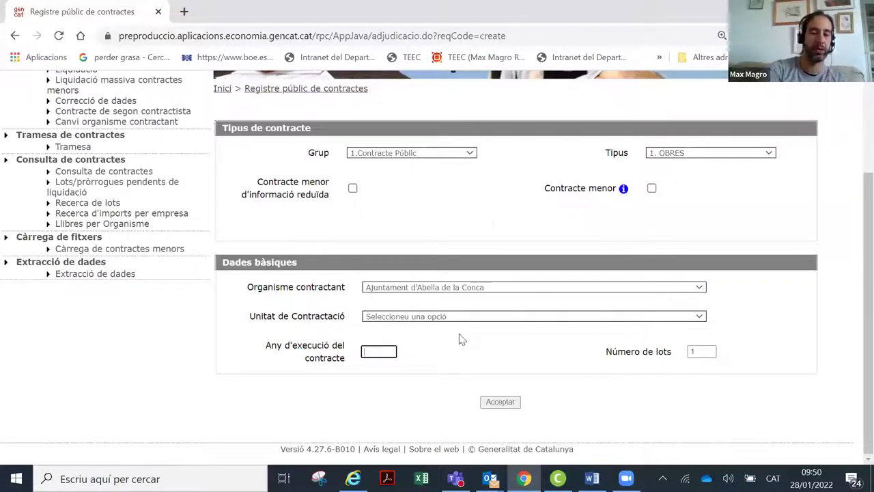
text(2021)
click(464, 336)
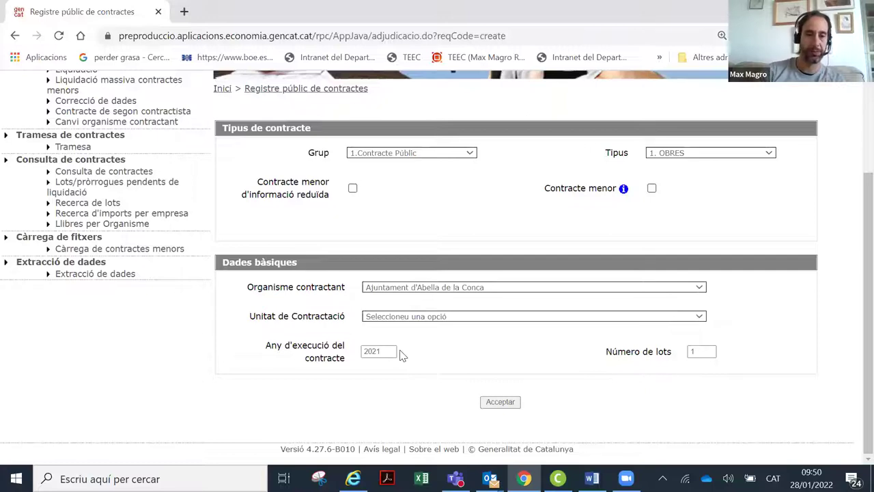
double_click(389, 353)
key(BackSpace)
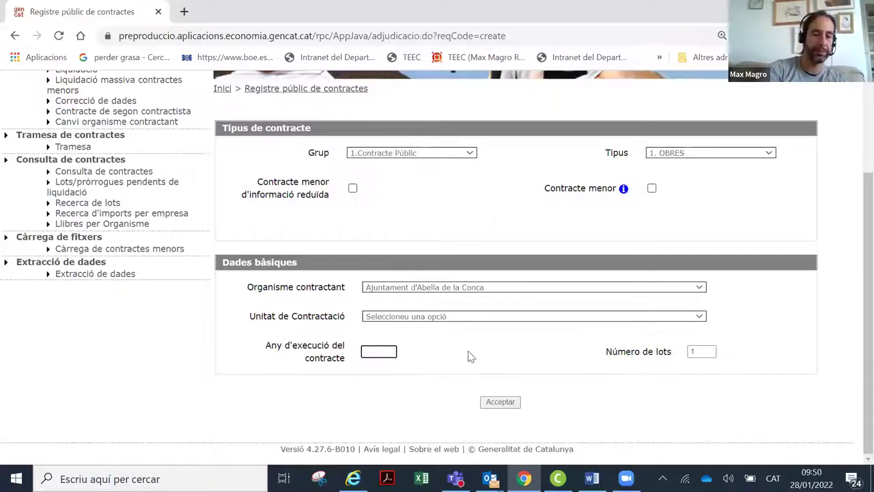
text(2022)
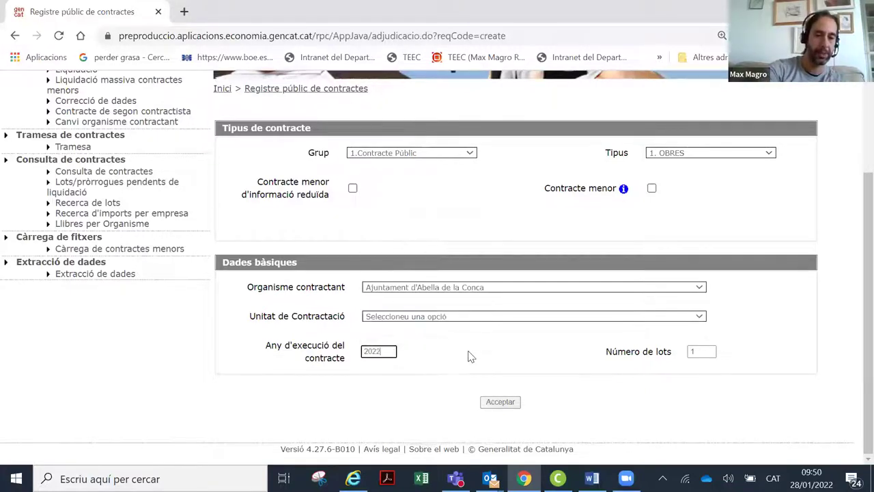
click(469, 356)
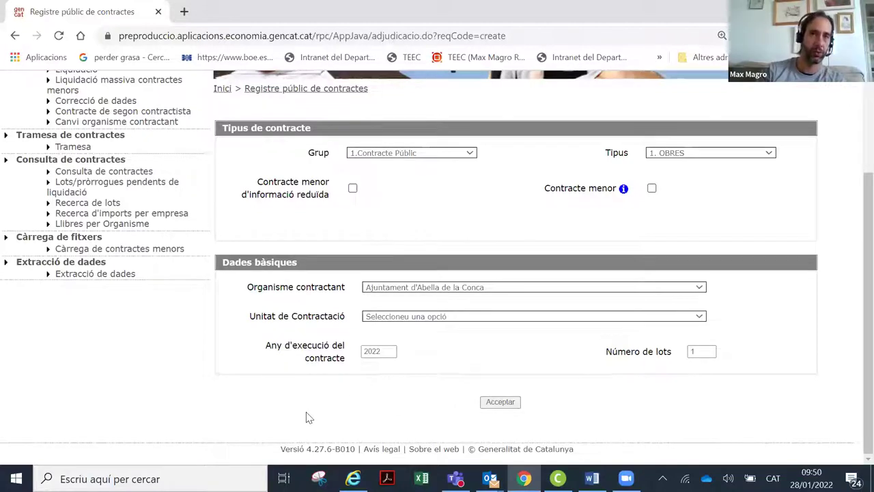
drag(285, 346, 348, 366)
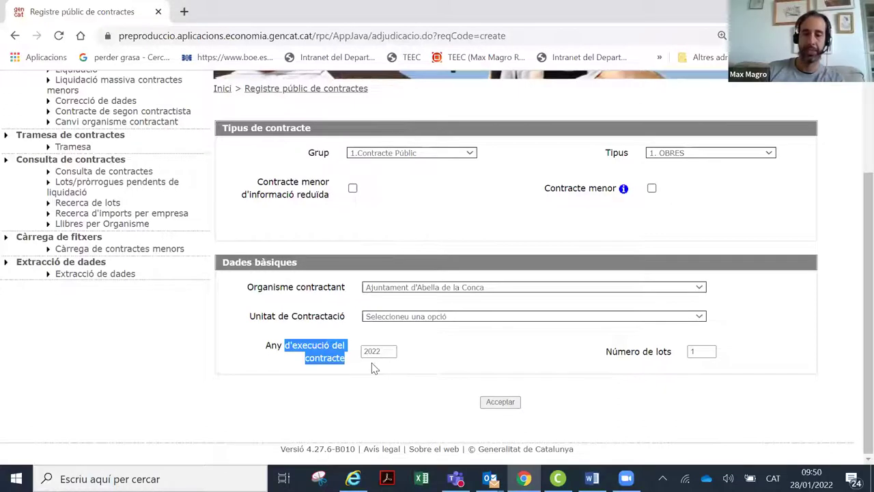
click(375, 369)
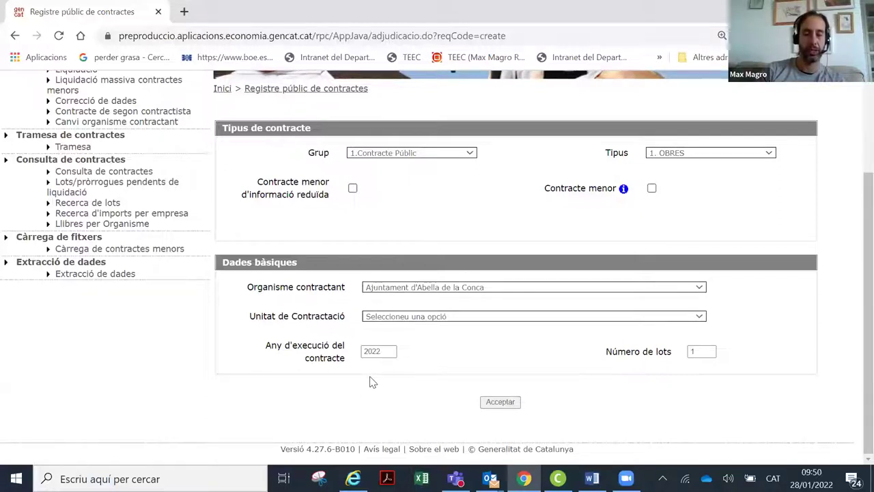
drag(362, 349, 396, 353)
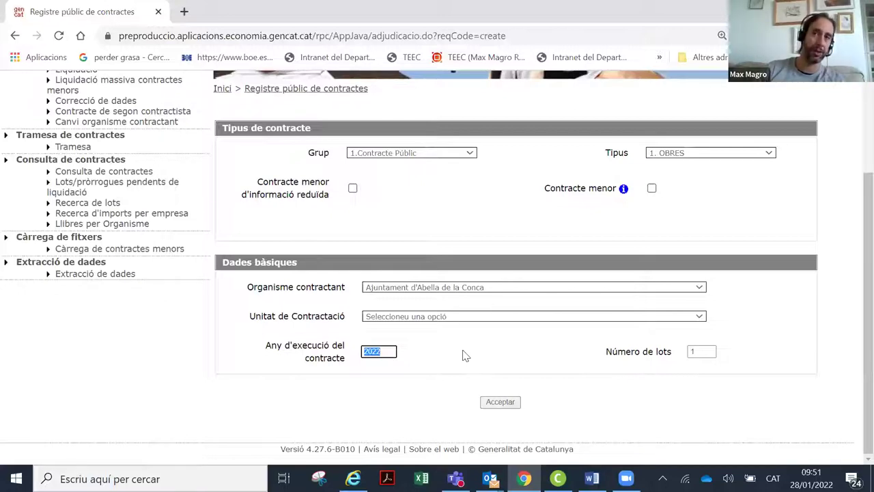
click(381, 349)
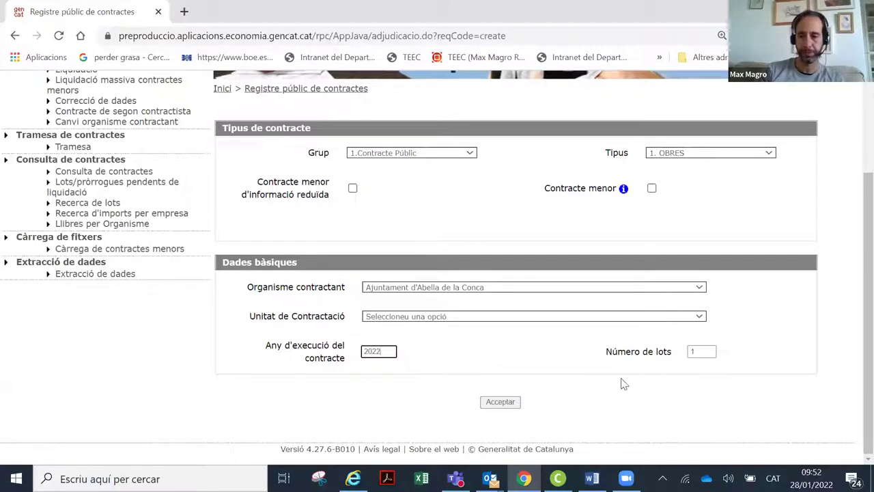
click(695, 351)
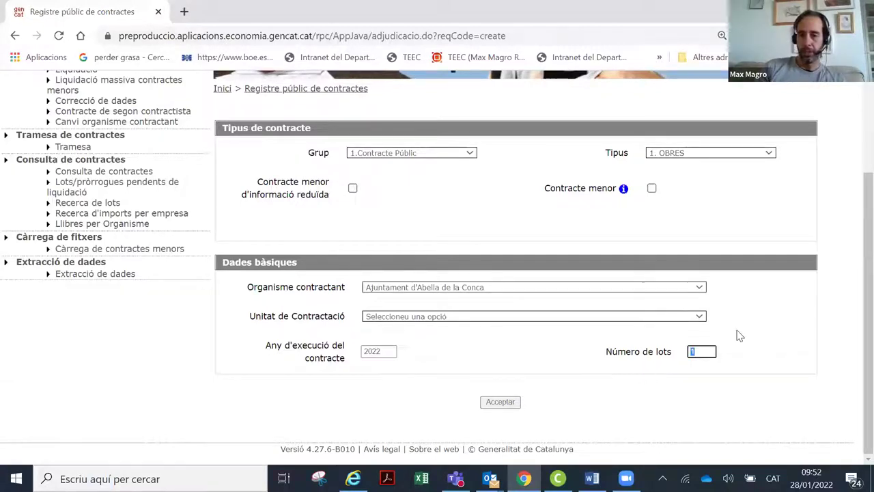
drag(604, 351, 743, 356)
click(706, 351)
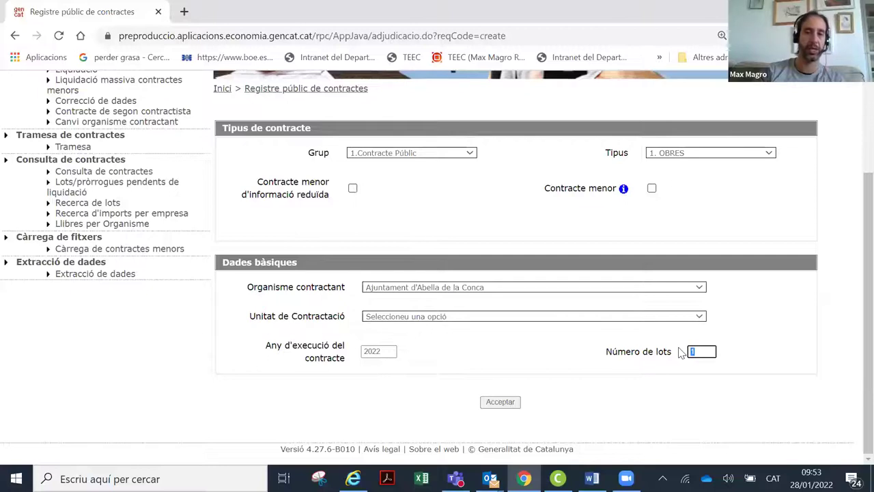
click(736, 358)
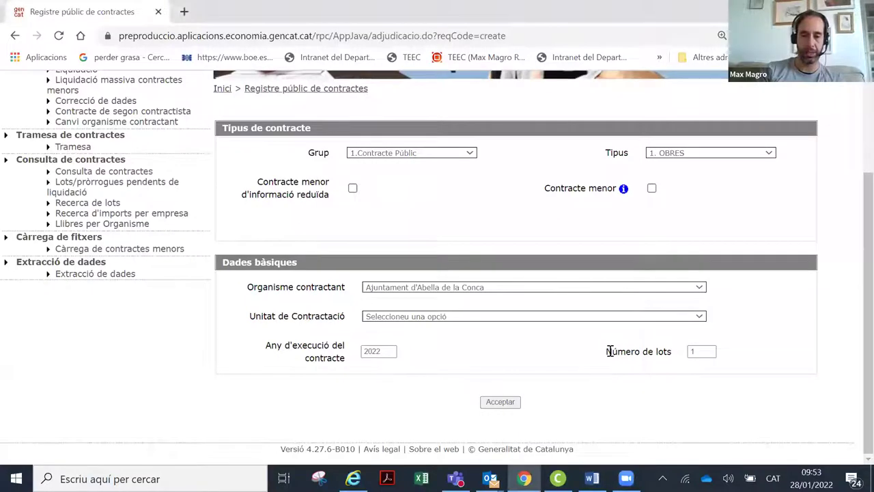
drag(610, 351, 686, 355)
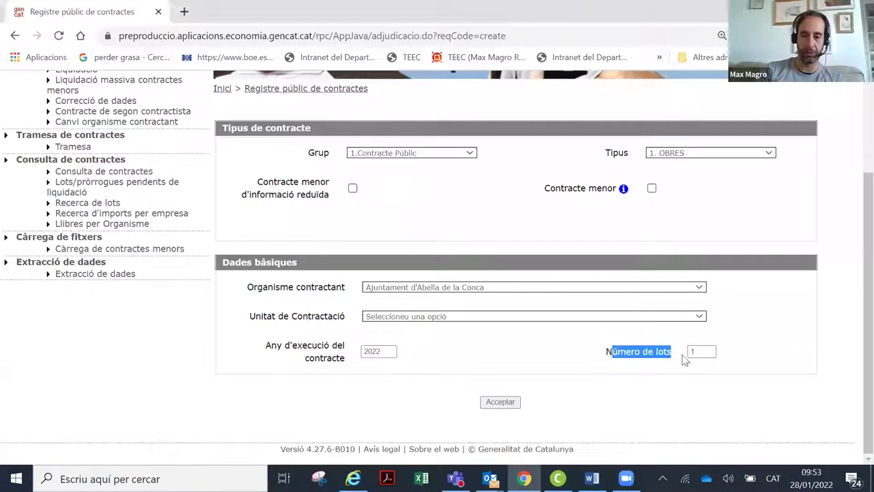
double_click(712, 353)
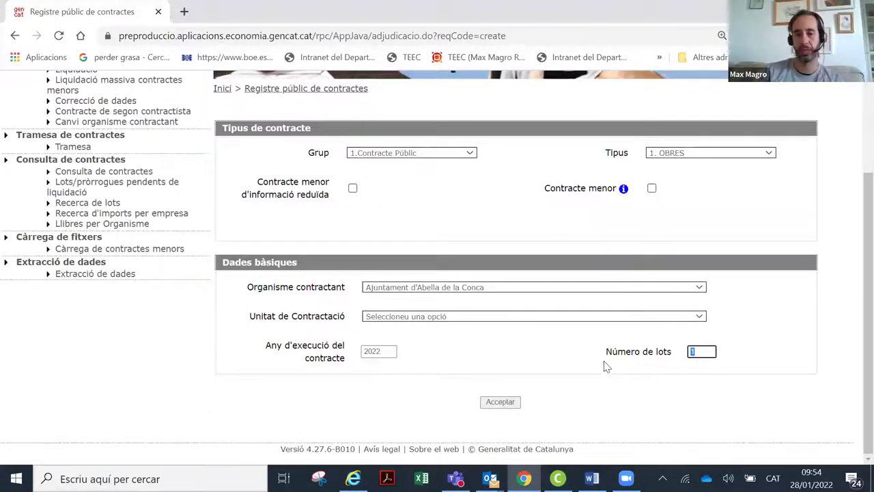
click(741, 353)
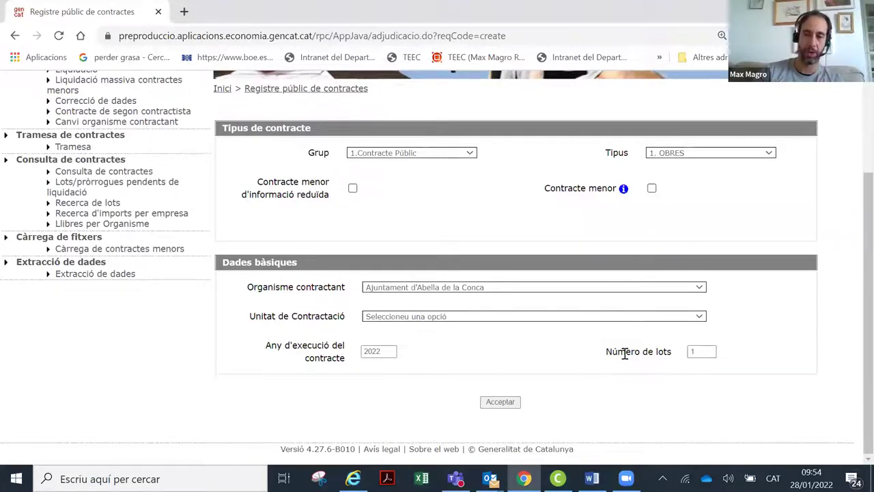
drag(607, 355, 732, 357)
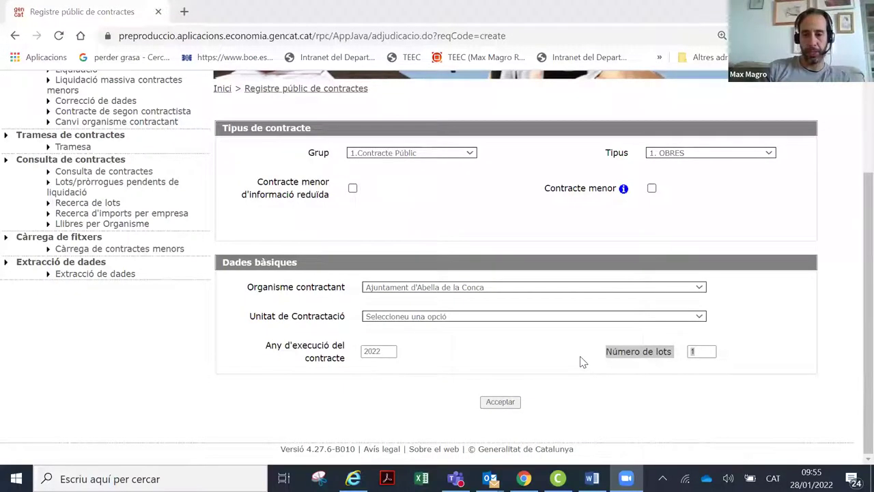
Step: Compare the 'Contracte menor d'informació reduïda' and 'Contracte menor' checkbox options
scroll(580, 362, up, 1)
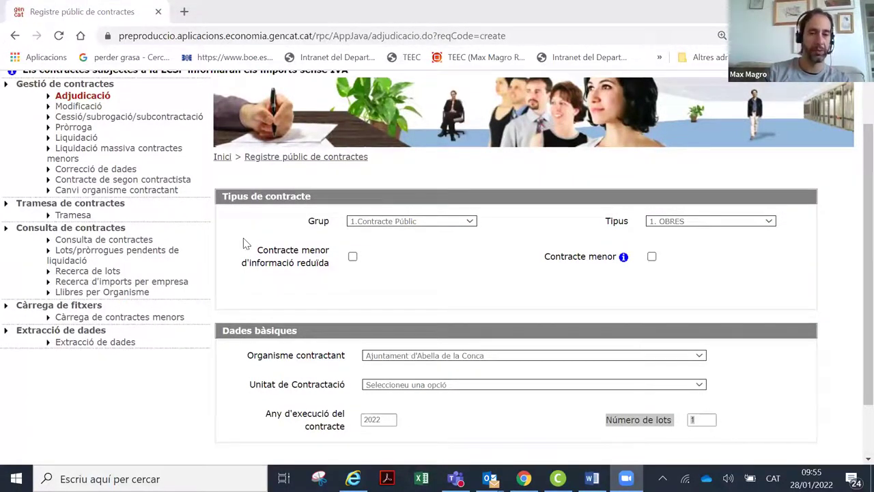
drag(257, 249, 310, 279)
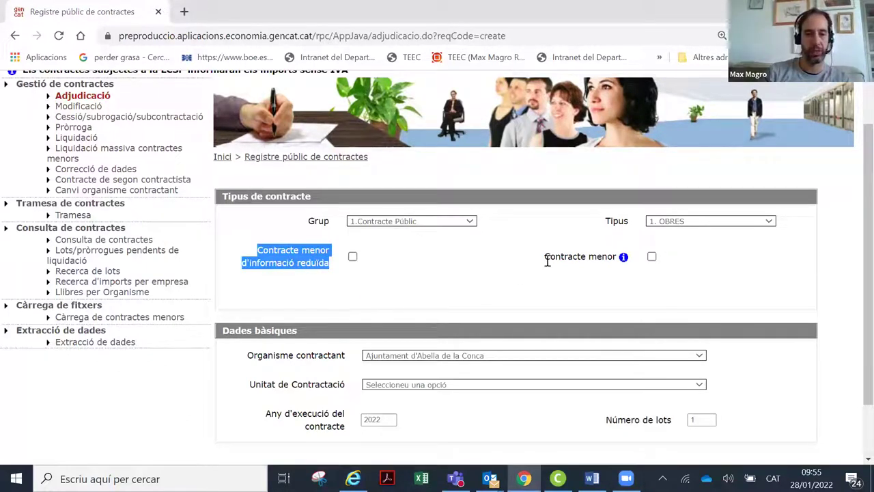
drag(545, 256, 628, 258)
click(517, 299)
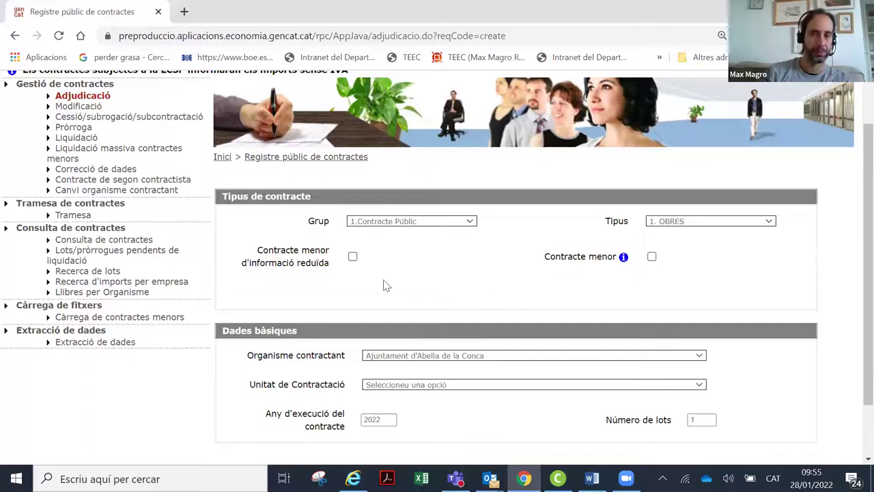
click(352, 256)
click(652, 256)
mouse_move(621, 258)
click(352, 256)
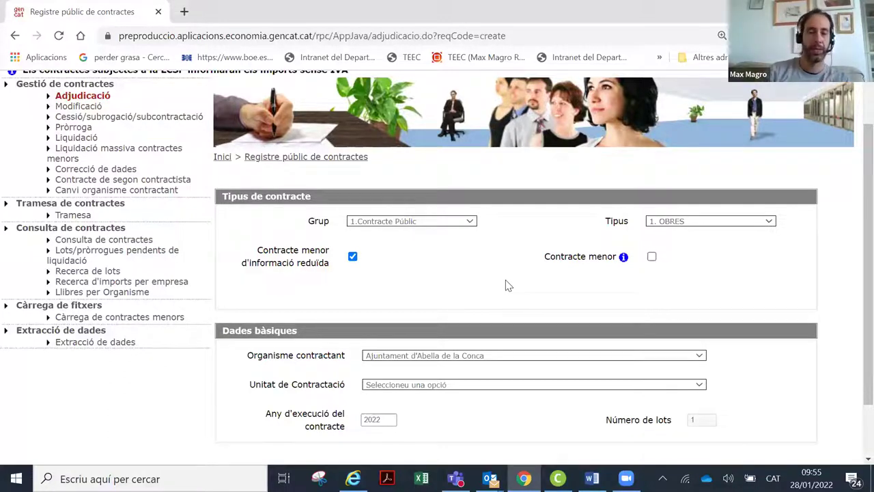
Step: Finish with 'Contracte menor d'informació reduïda' ticked and 'Contracte menor' unticked
drag(333, 273, 243, 250)
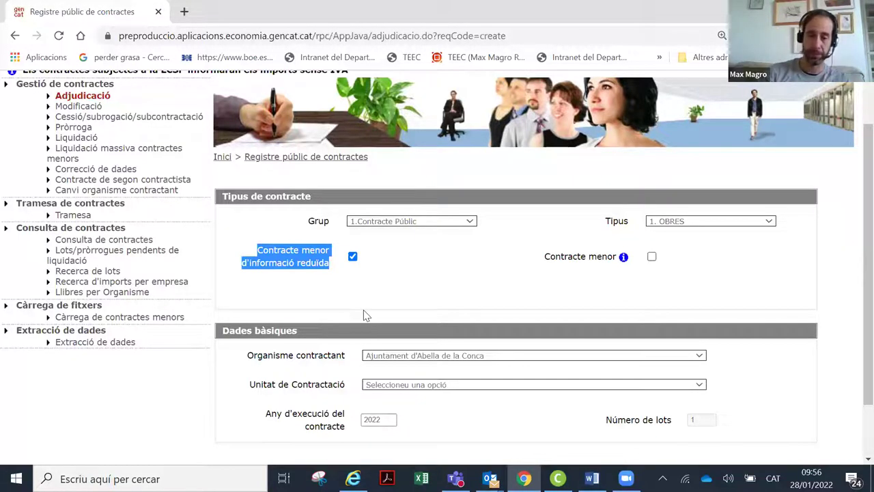
click(652, 257)
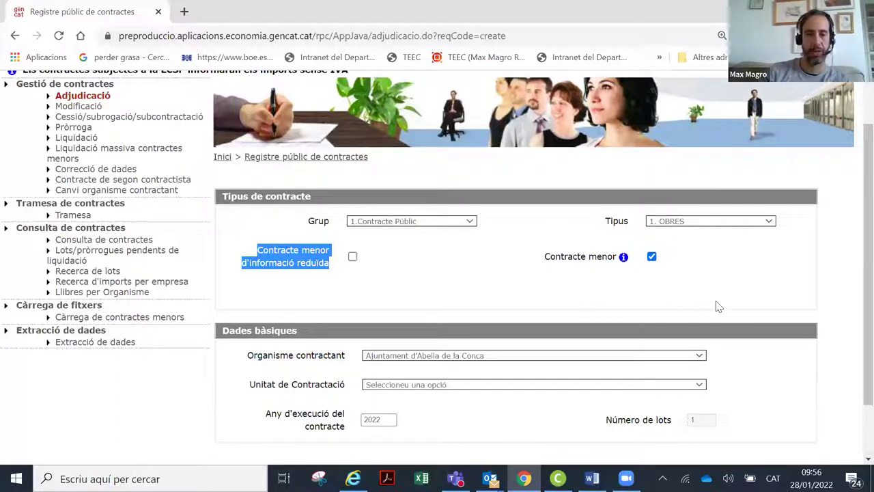
click(354, 259)
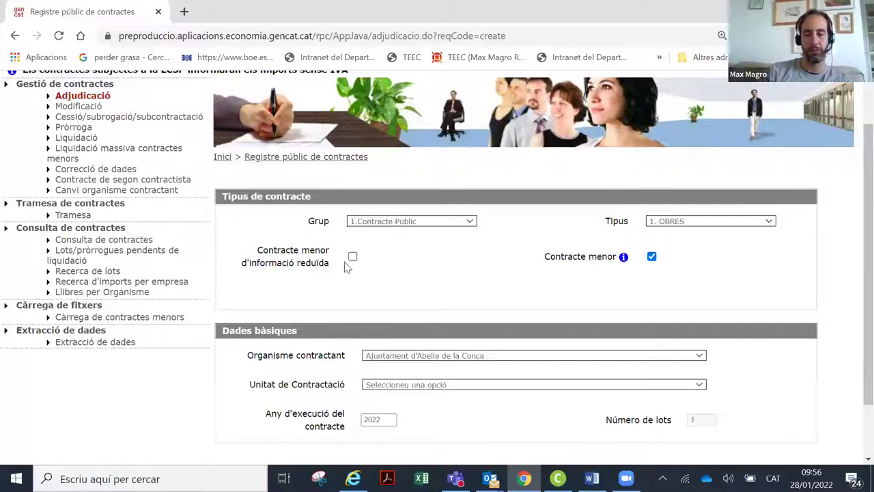
drag(345, 266, 258, 249)
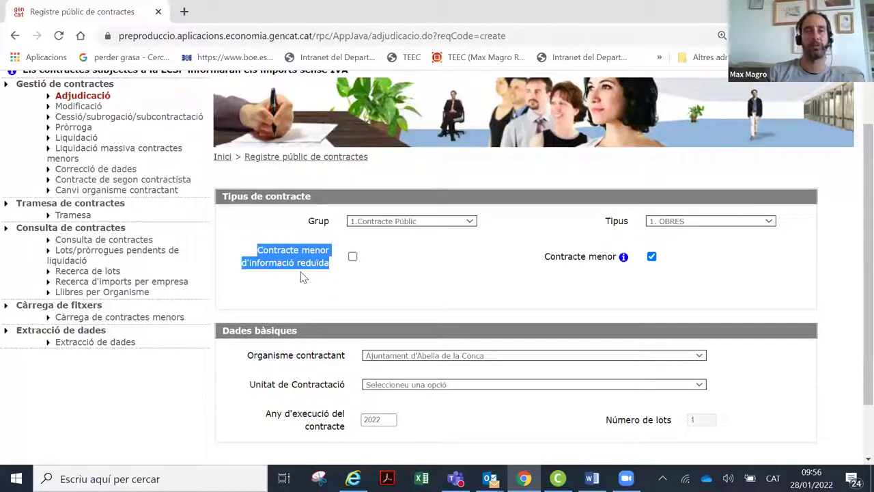
click(353, 257)
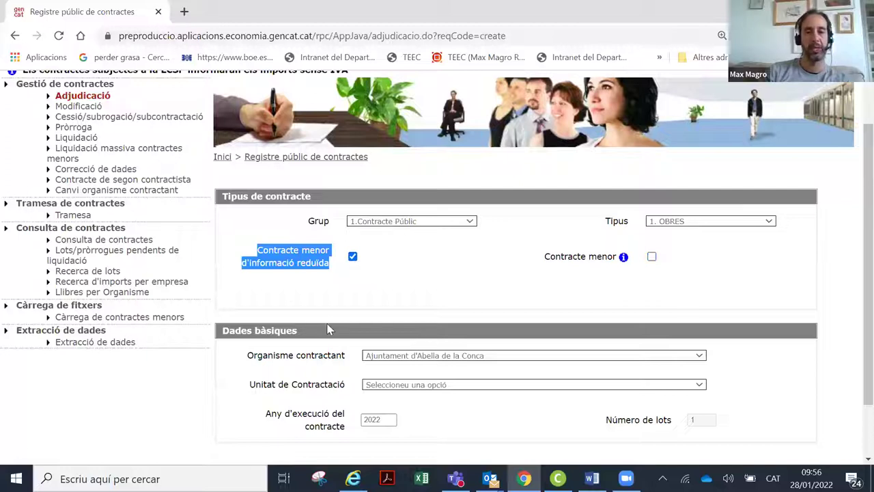
click(333, 295)
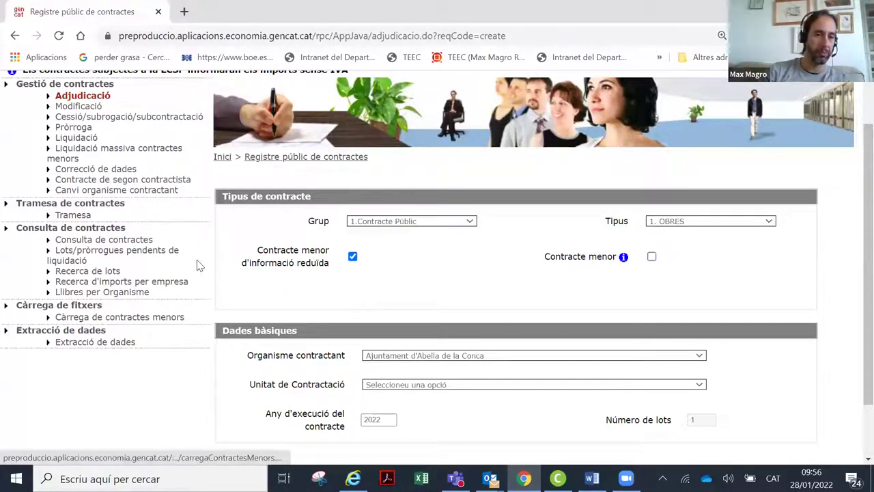
click(129, 320)
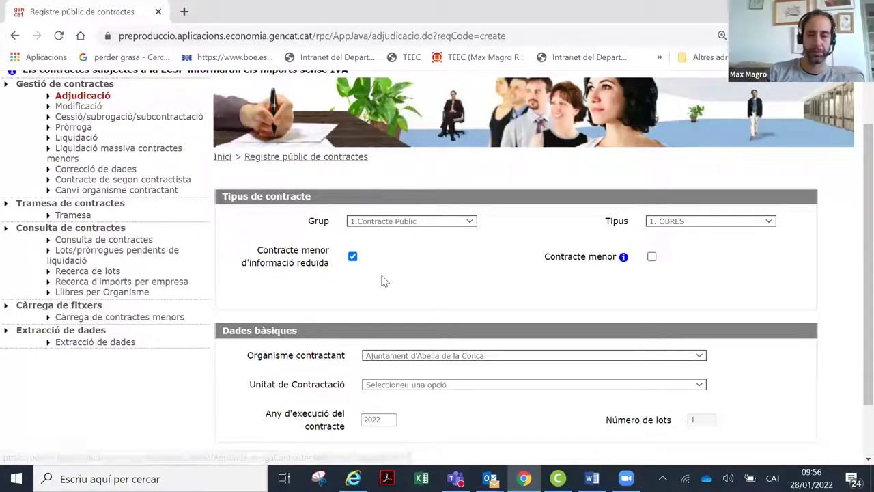
scroll(376, 269, down, 1)
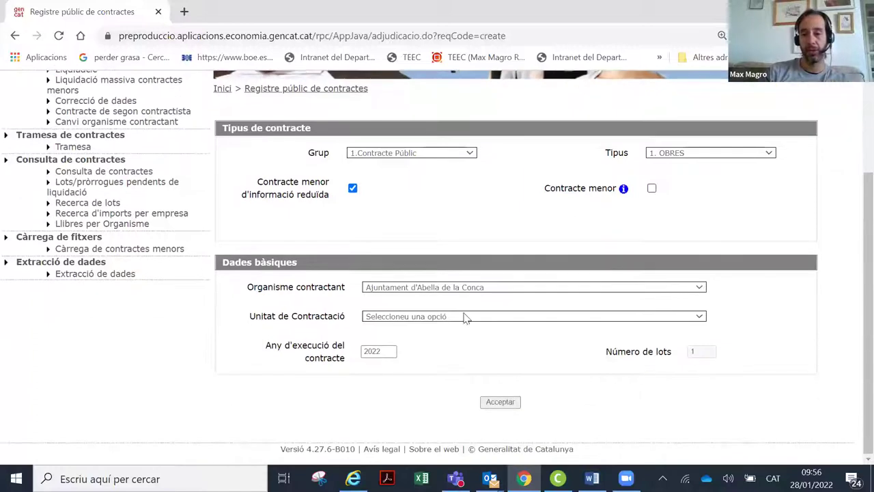
click(498, 403)
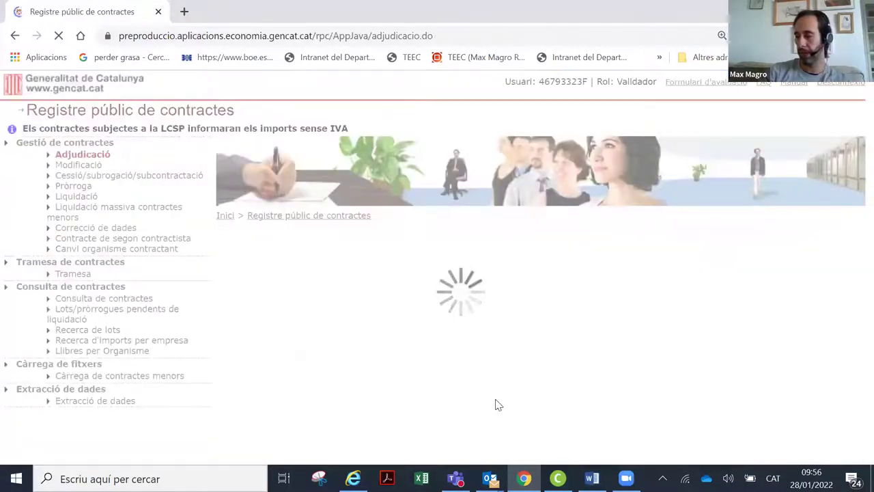
scroll(557, 304, down, 2)
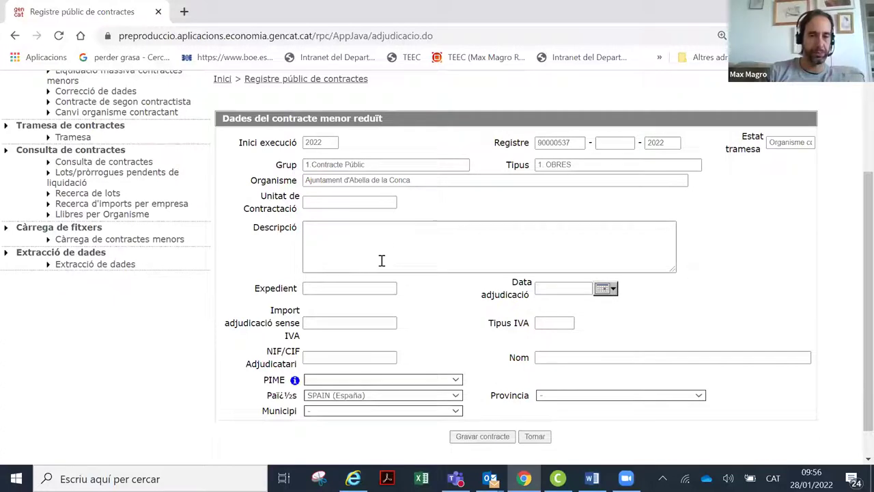
click(337, 230)
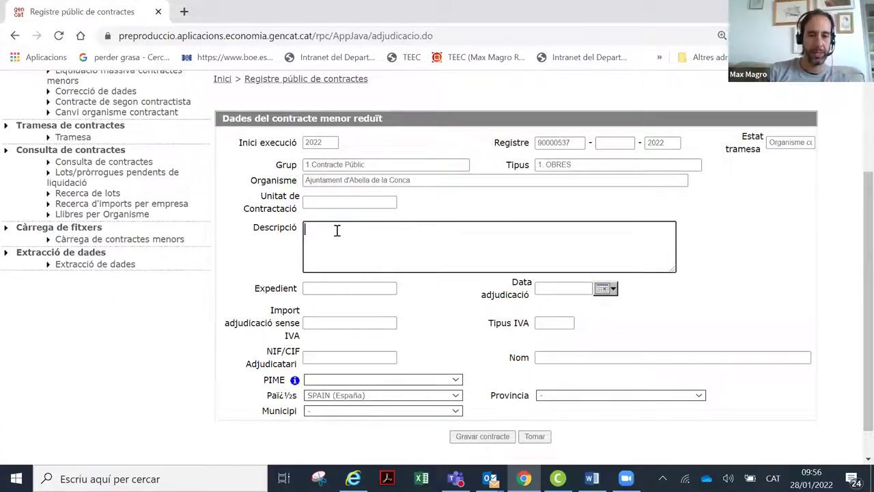
click(335, 289)
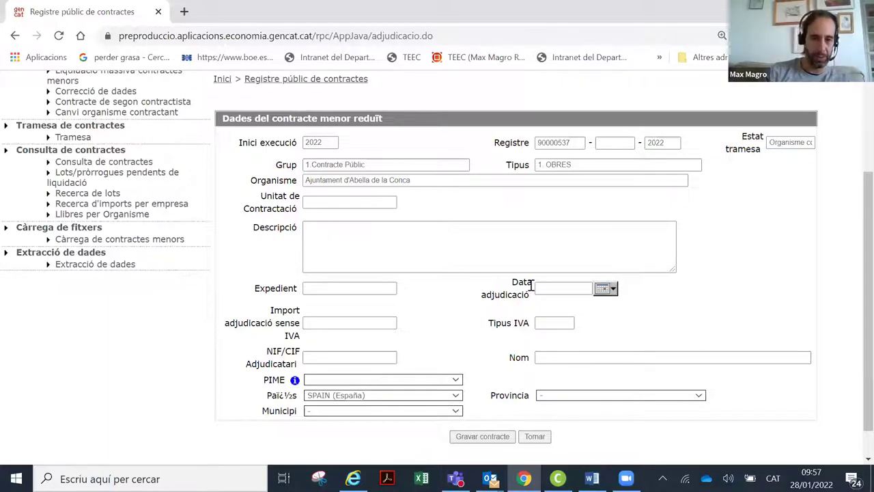
click(15, 36)
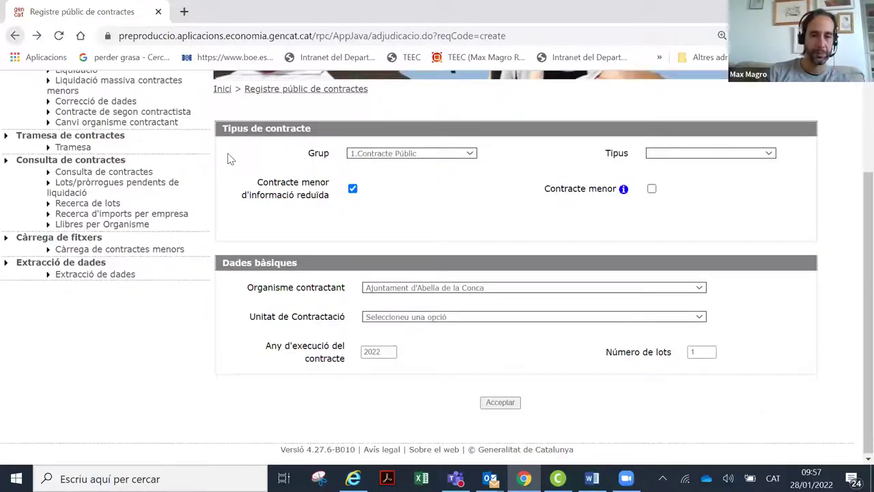
click(652, 189)
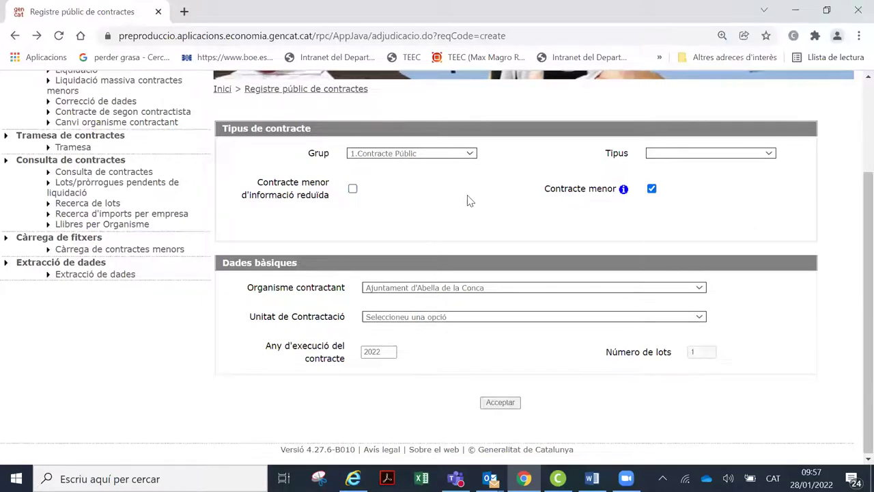
click(354, 190)
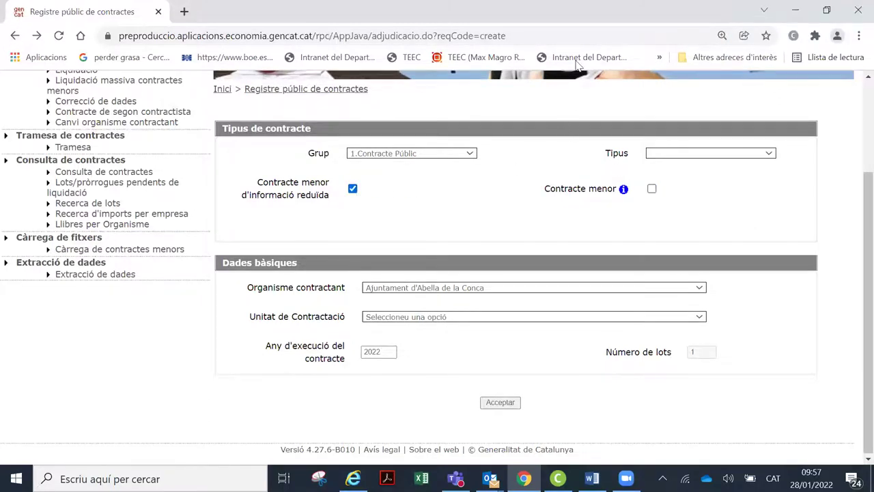
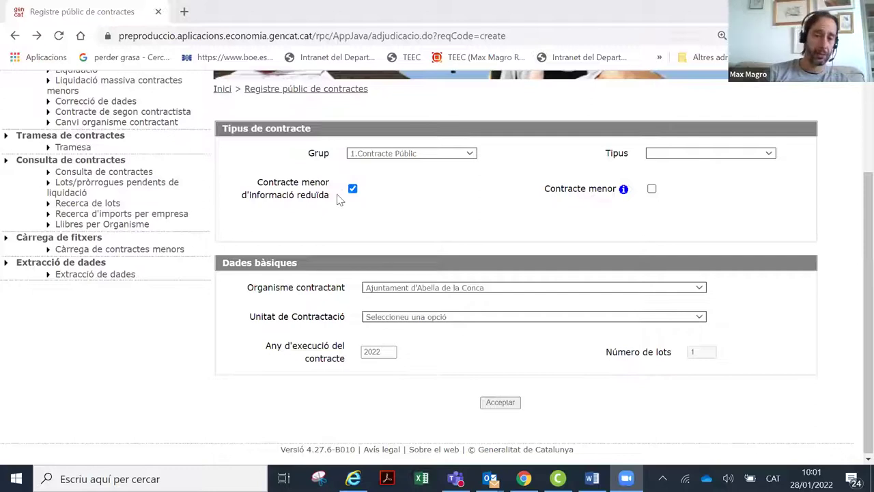
Step: Switch the contract from reduced-information to an ordinary minor contract (Contracte menor)
drag(339, 199, 252, 185)
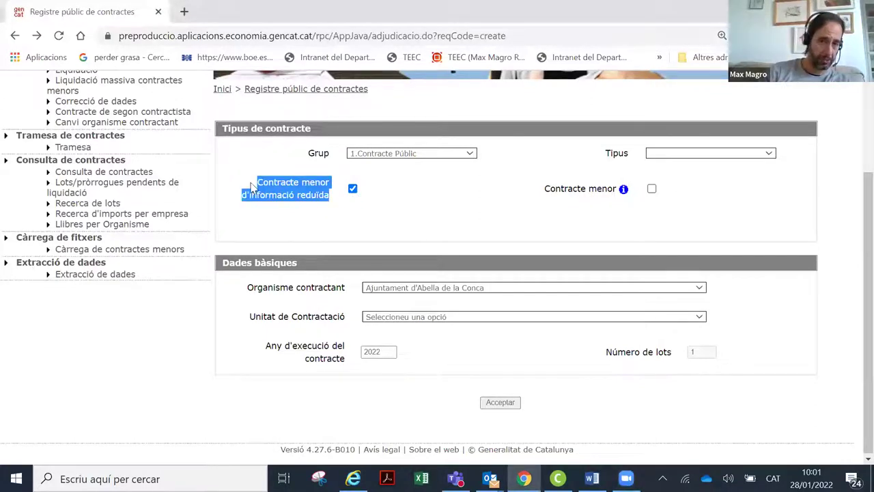
click(652, 189)
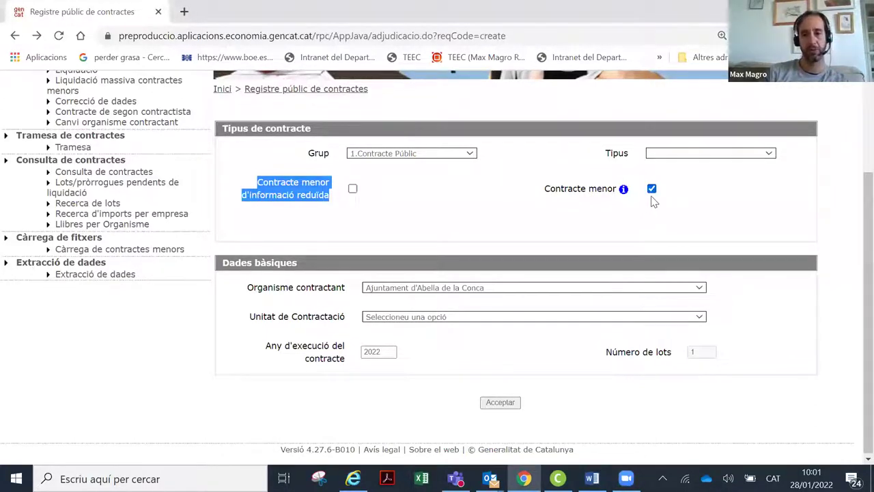
click(742, 158)
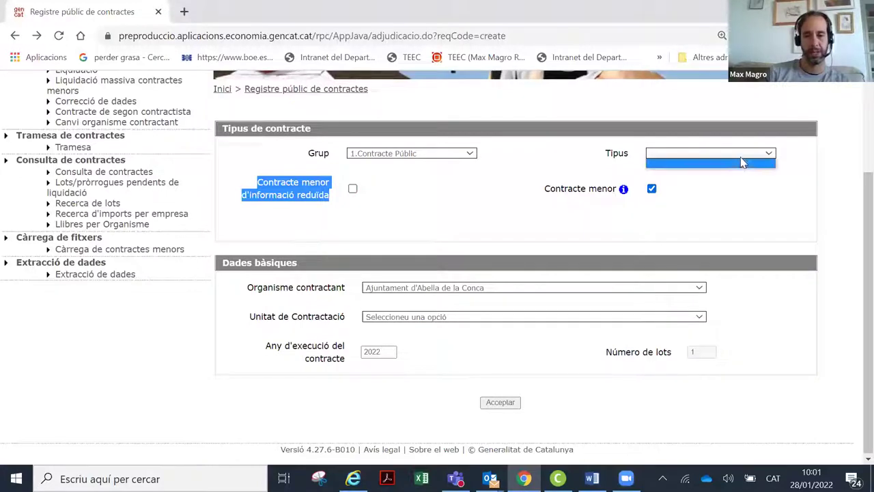
click(763, 168)
click(765, 156)
click(772, 168)
Step: Keep the group as 1.Contracte Públic and choose 5. SERVEIS as the contract type
click(772, 164)
click(738, 159)
click(457, 157)
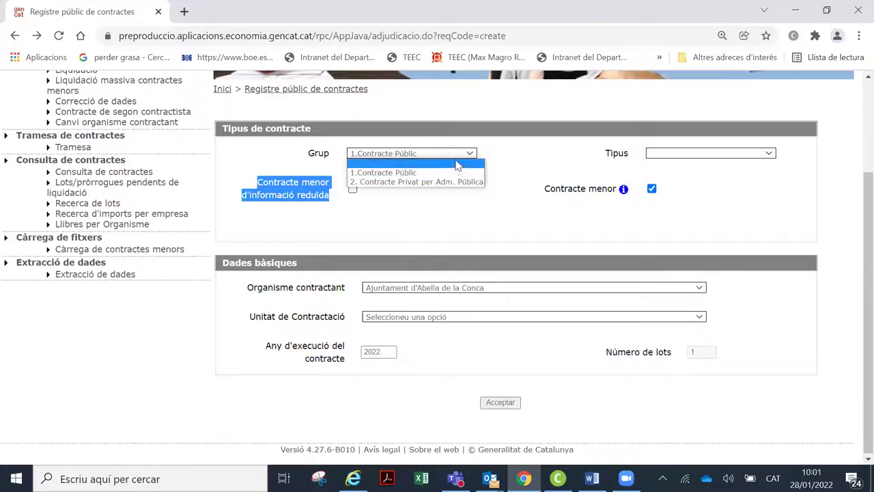
click(461, 164)
click(464, 157)
click(464, 172)
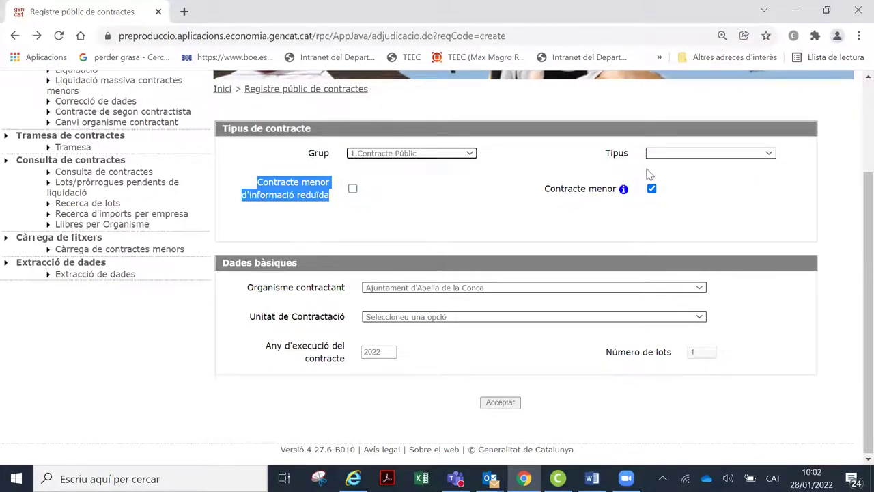
click(757, 157)
click(748, 193)
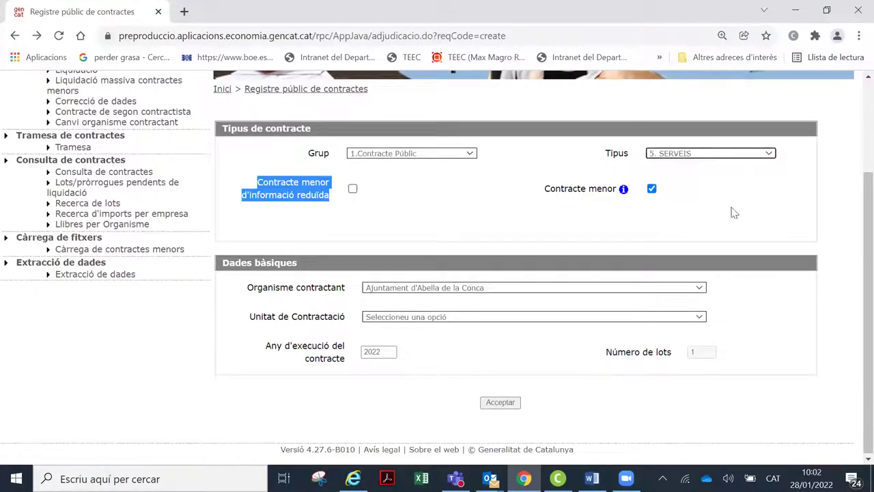
click(500, 402)
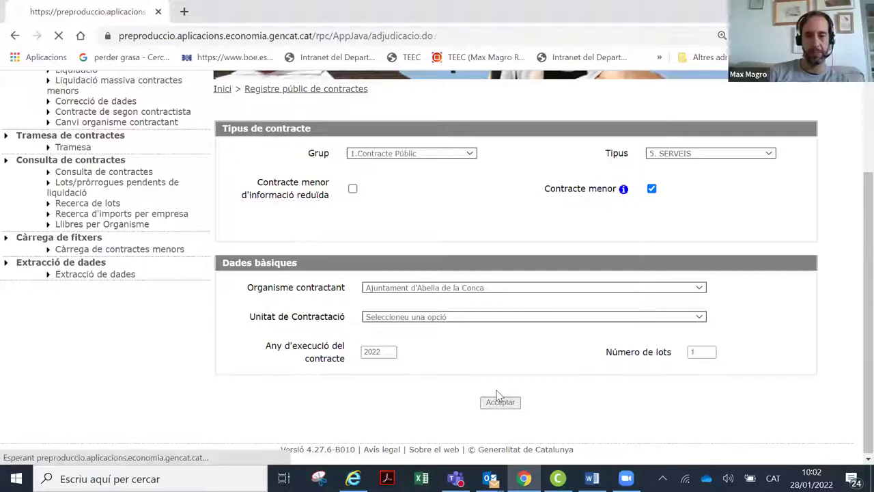
scroll(488, 403, down, 3)
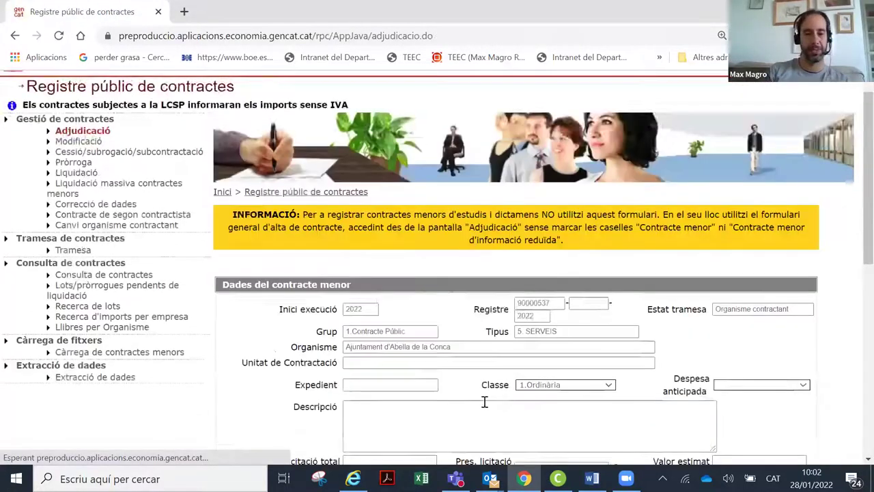
scroll(489, 412, down, 4)
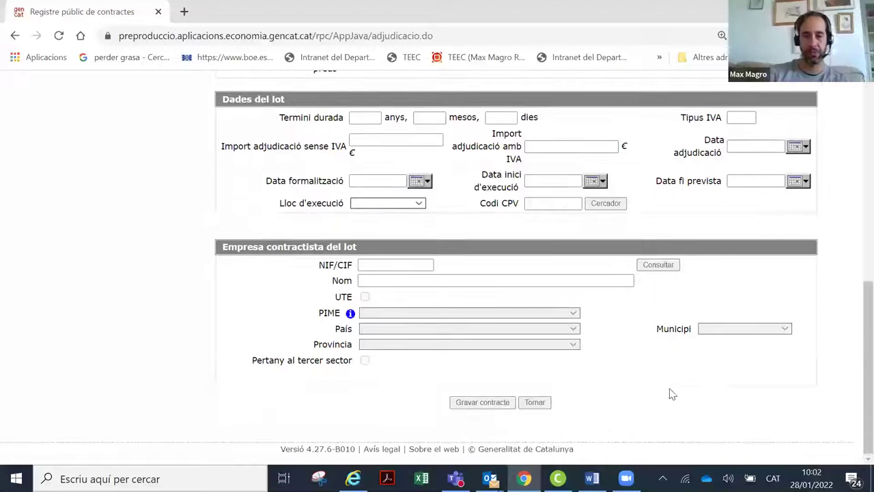
scroll(808, 303, up, 4)
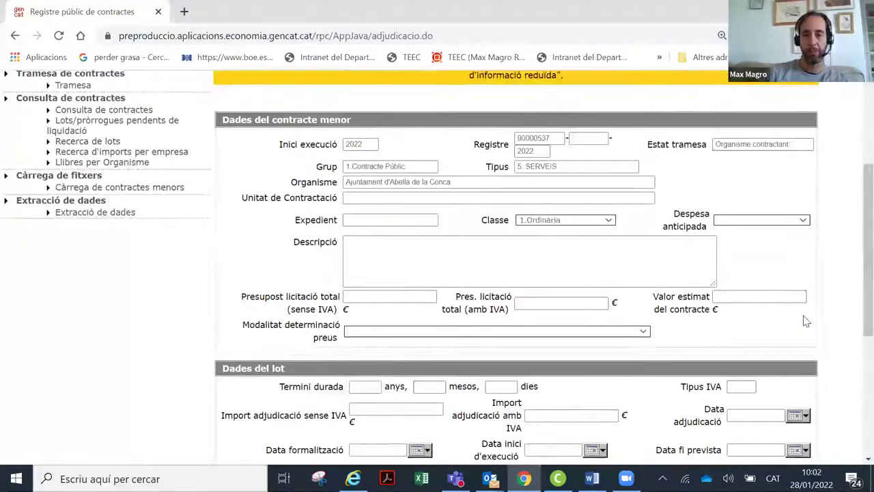
scroll(805, 321, down, 1)
scroll(802, 318, up, 2)
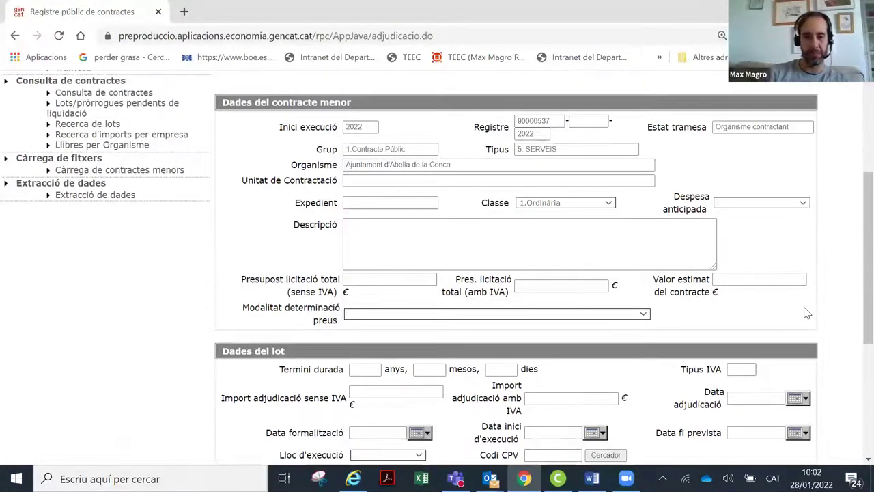
scroll(594, 249, down, 1)
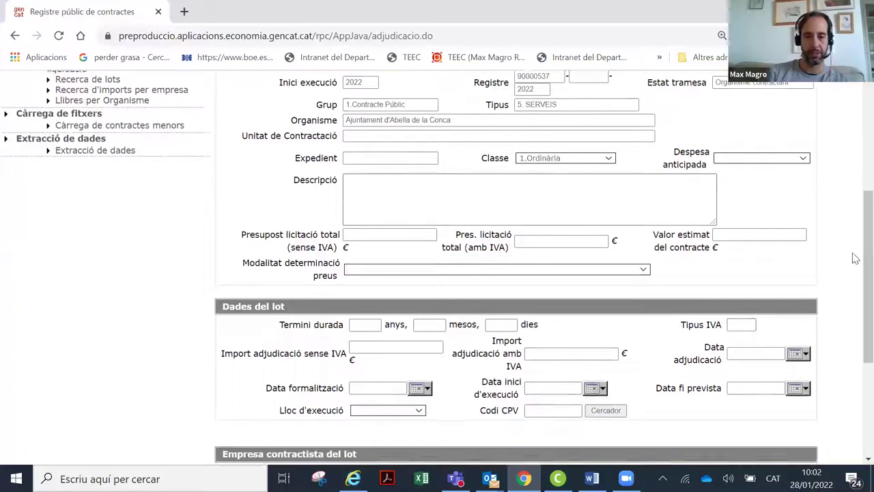
scroll(853, 287, down, 1)
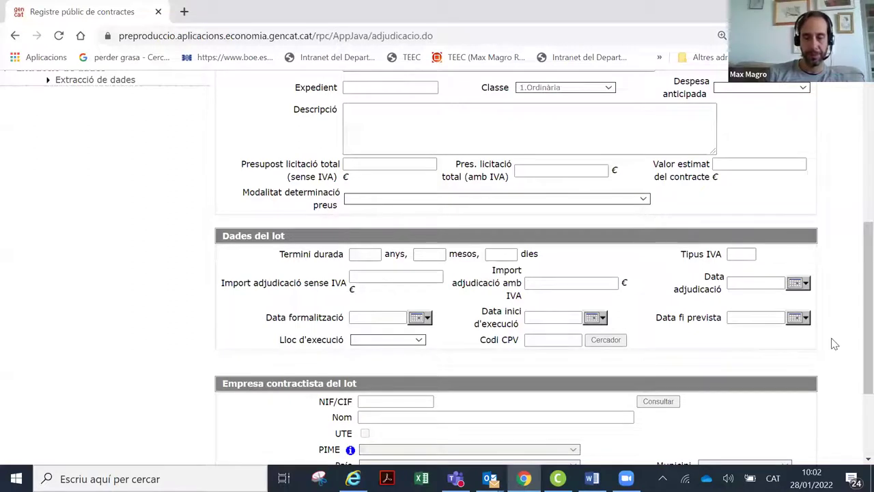
click(594, 283)
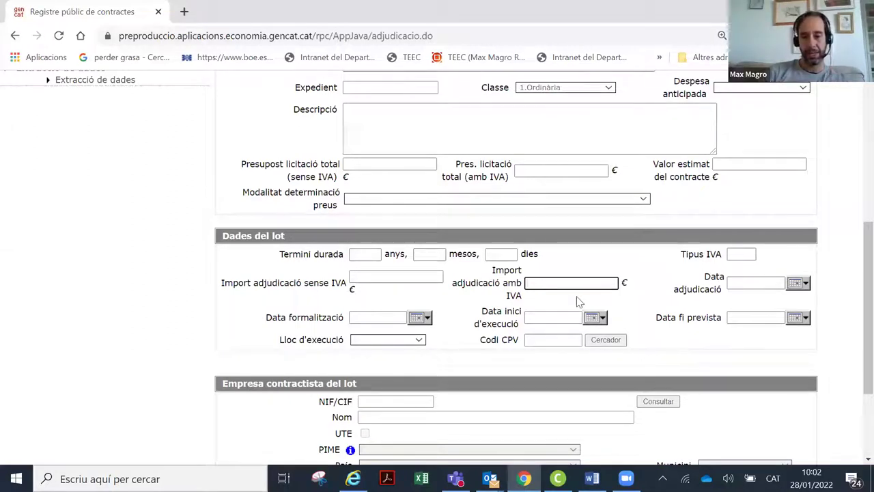
scroll(652, 328, down, 1)
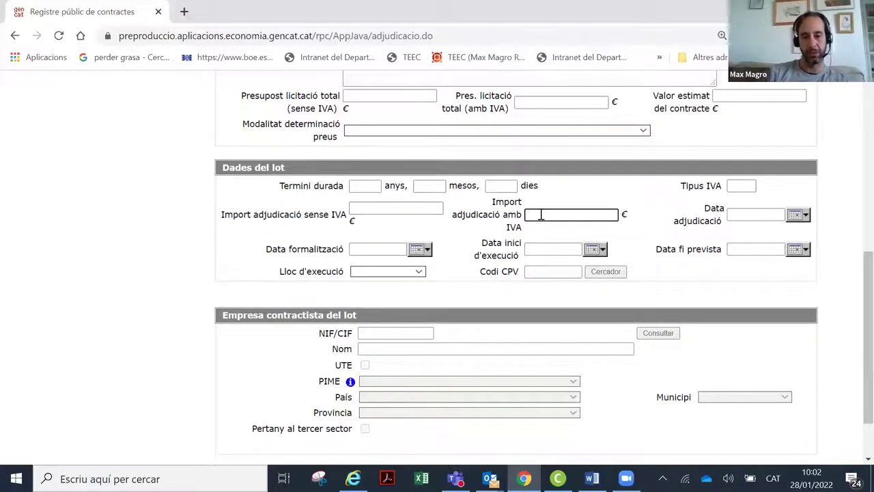
scroll(545, 230, down, 1)
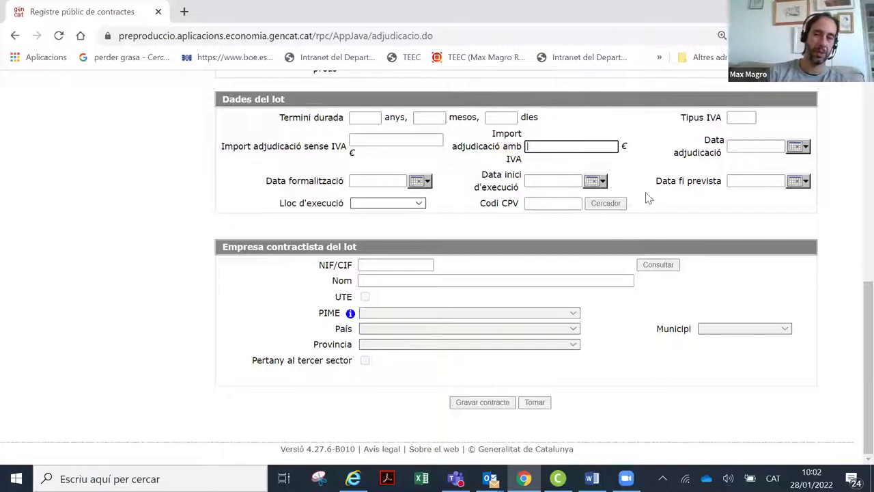
click(413, 140)
click(607, 148)
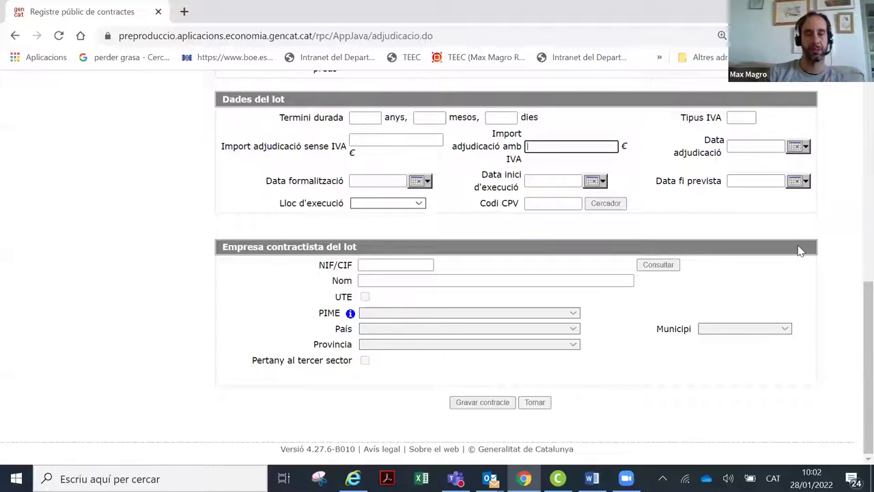
scroll(798, 250, up, 4)
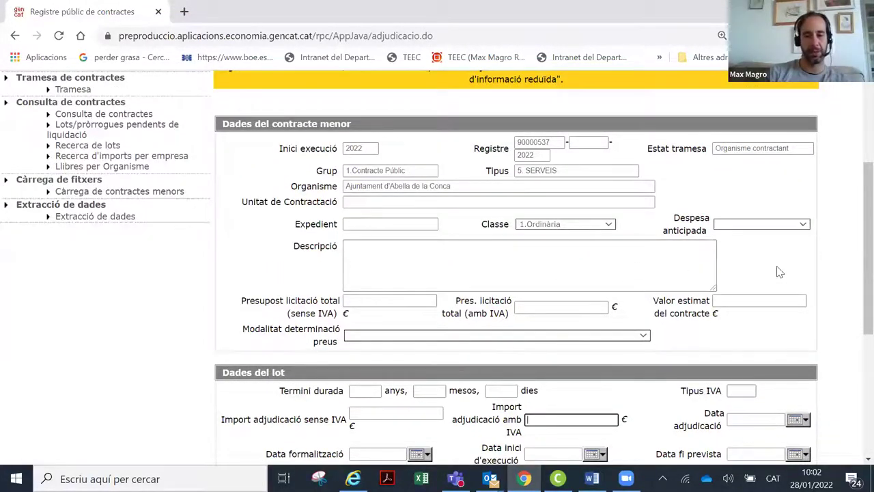
scroll(778, 271, down, 1)
scroll(778, 271, up, 2)
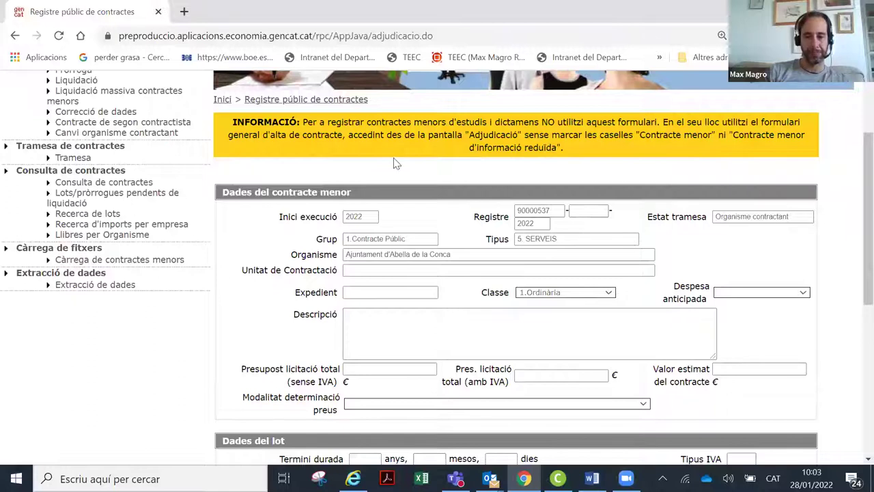
Step: Return to the contract type page and untick Contracte menor
click(15, 35)
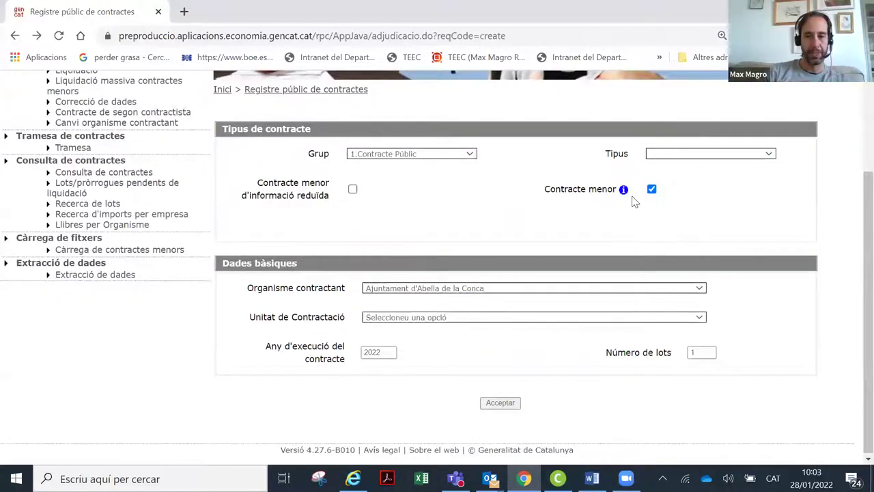
mouse_move(623, 191)
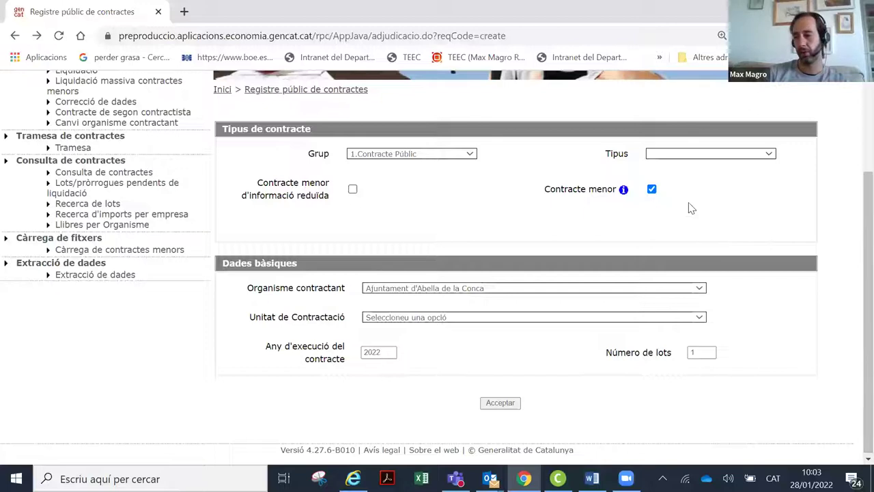
click(652, 190)
Step: Set the contract group to 1.Contracte Públic
click(772, 157)
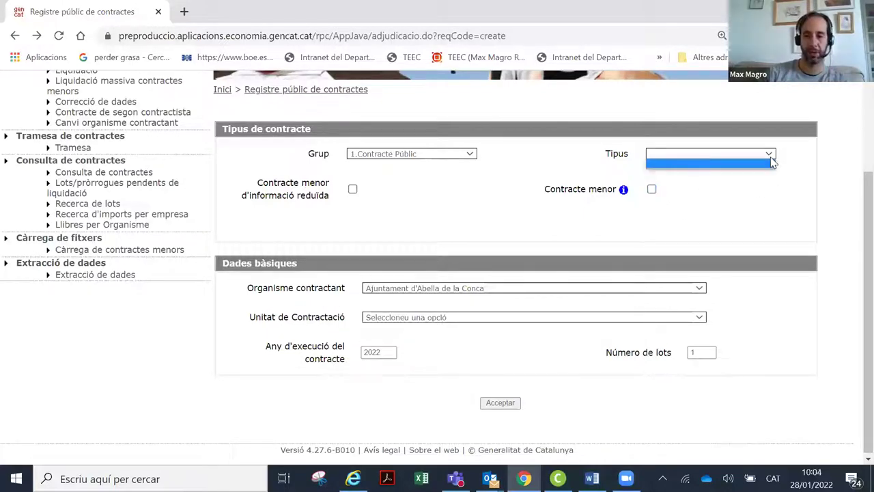
click(768, 157)
click(768, 158)
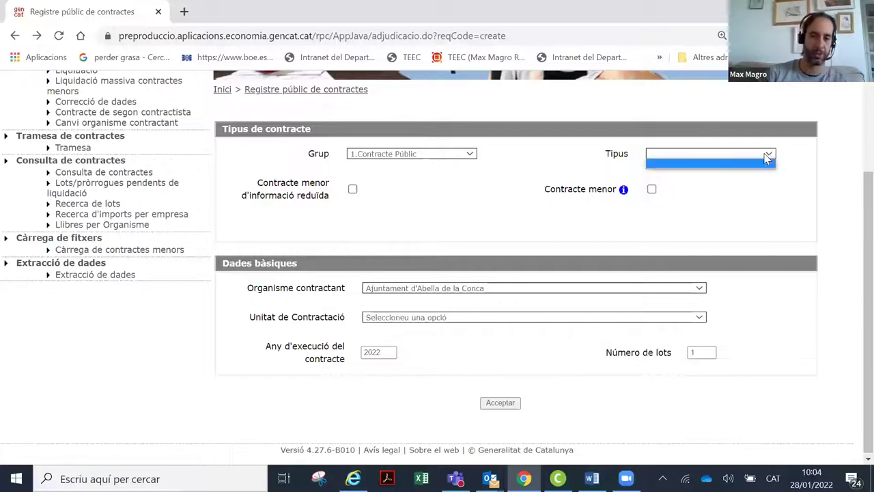
click(471, 155)
click(459, 172)
click(469, 156)
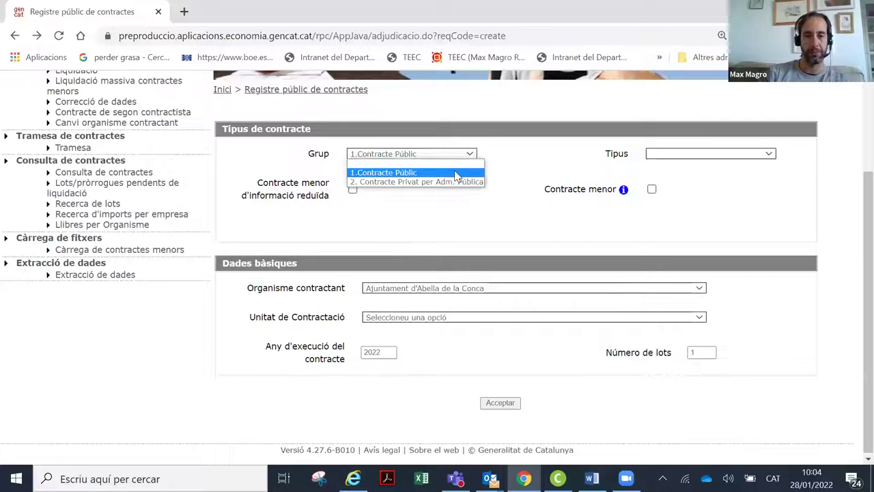
click(455, 172)
click(769, 156)
click(772, 167)
click(770, 156)
click(771, 170)
click(769, 155)
click(772, 168)
click(770, 156)
click(771, 169)
click(770, 156)
click(772, 167)
click(437, 153)
click(437, 171)
click(468, 153)
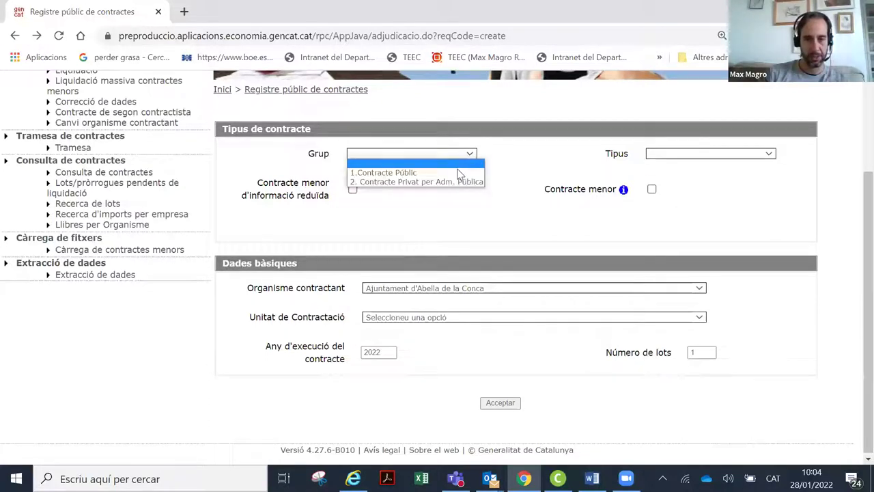
click(464, 172)
Step: Choose 1. OBRES as the contract type and submit with Acceptar
click(761, 156)
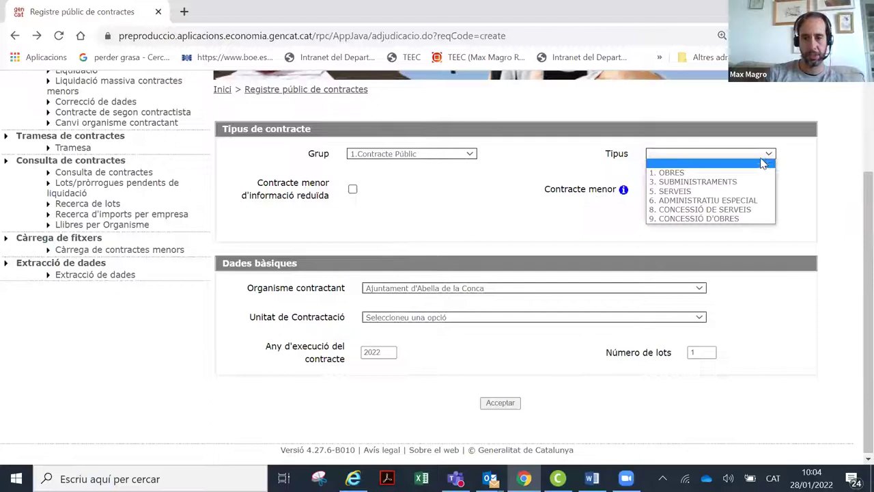
click(757, 174)
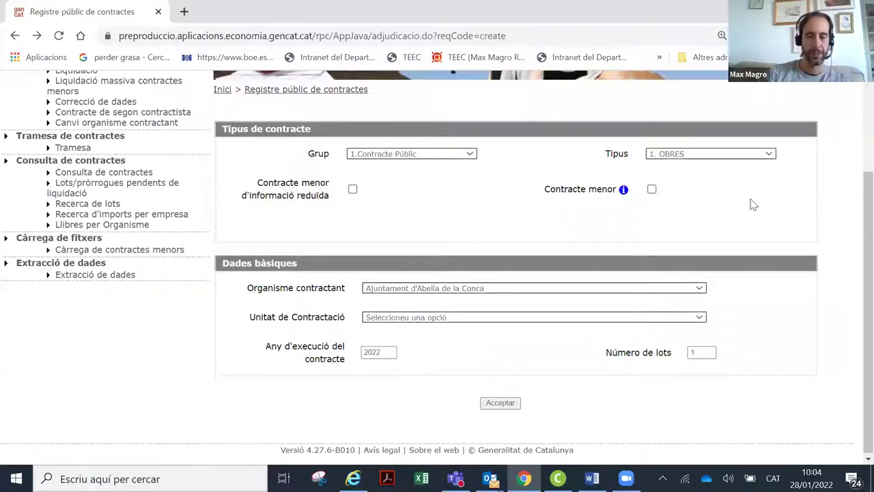
click(501, 405)
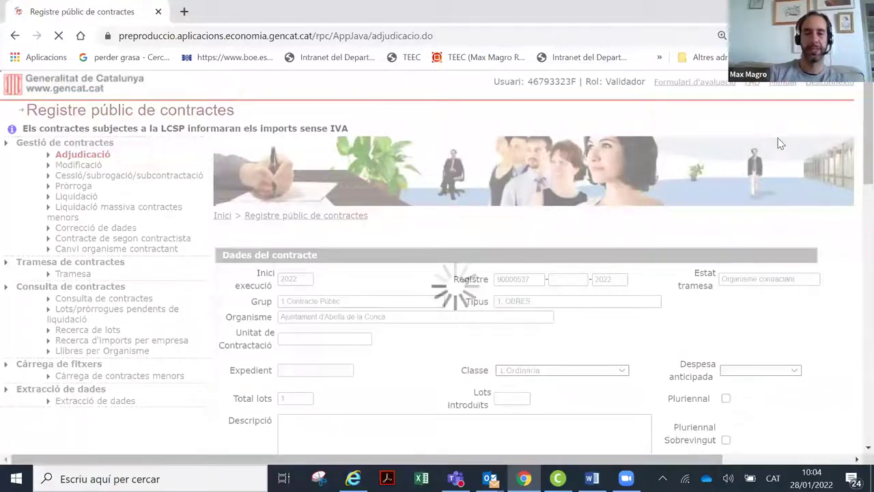
Step: Look through the sections of the new 1. OBRES Dades del contracte form
scroll(736, 233, down, 3)
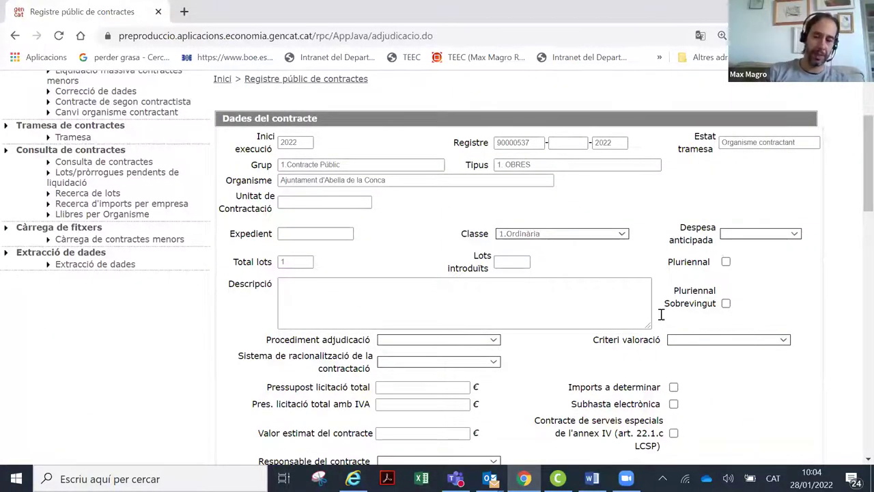
scroll(648, 328, down, 5)
scroll(649, 328, down, 7)
scroll(636, 340, up, 12)
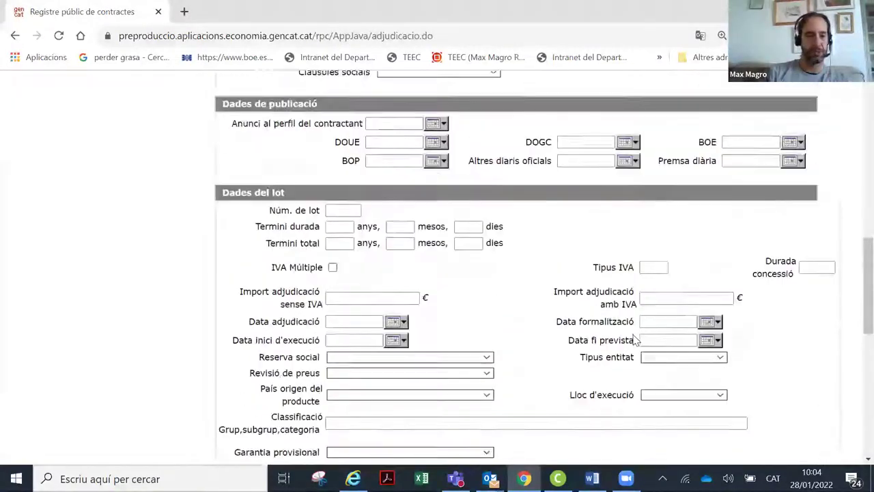
scroll(733, 334, down, 3)
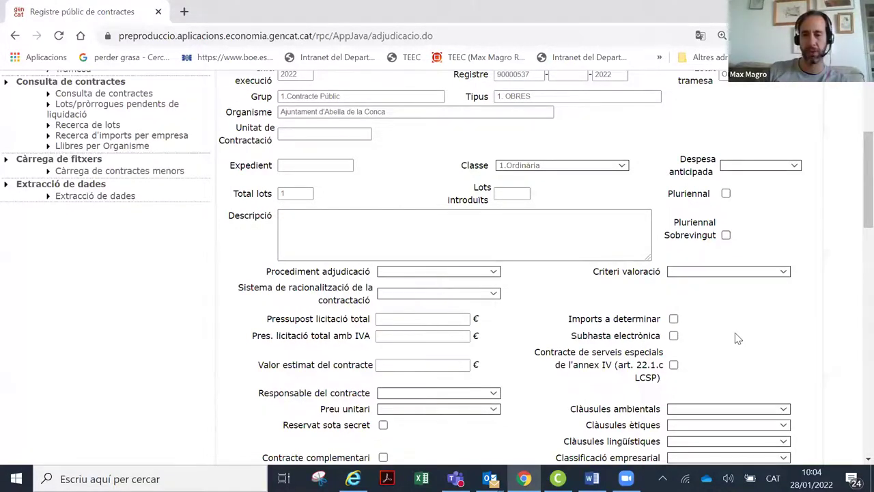
scroll(782, 318, down, 5)
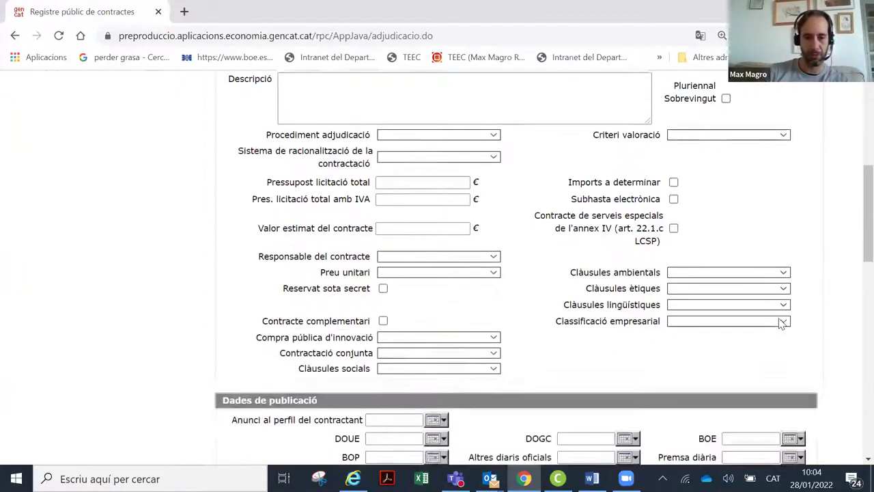
scroll(782, 325, down, 5)
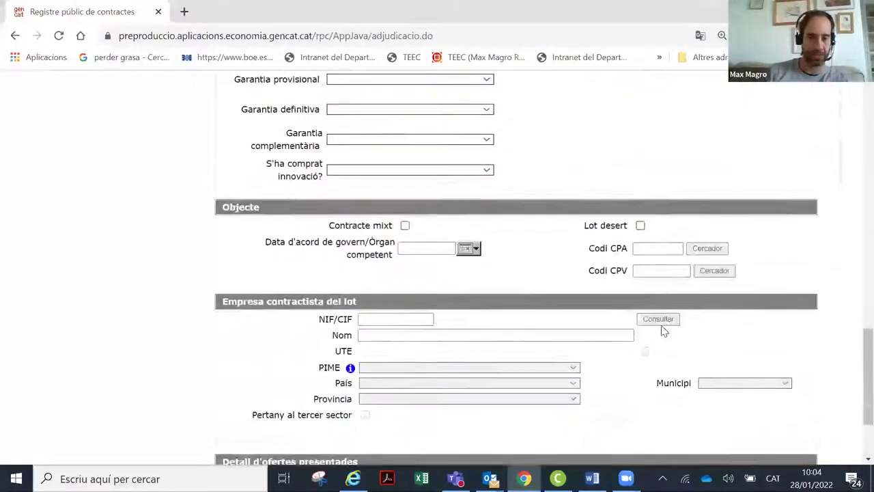
scroll(660, 330, up, 10)
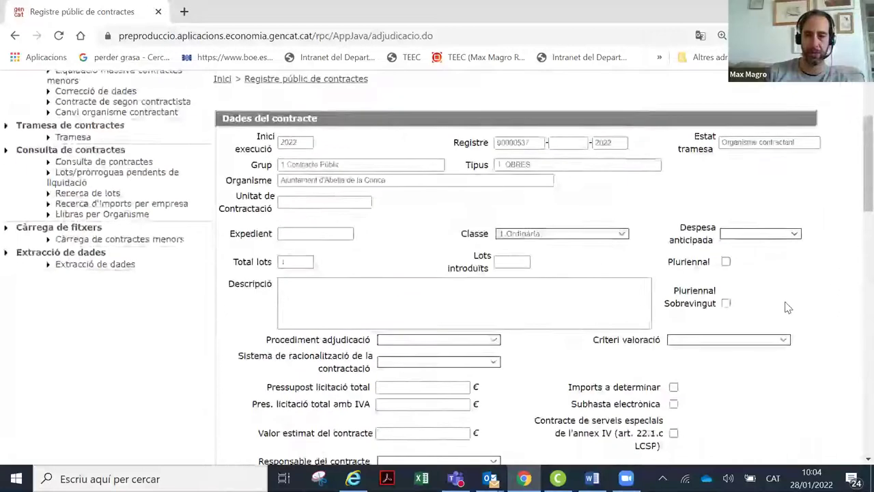
scroll(822, 284, down, 1)
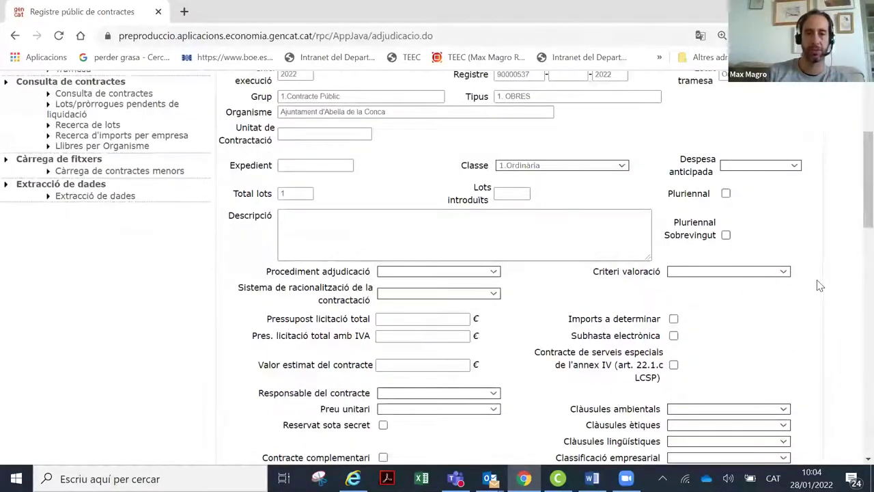
scroll(820, 285, up, 1)
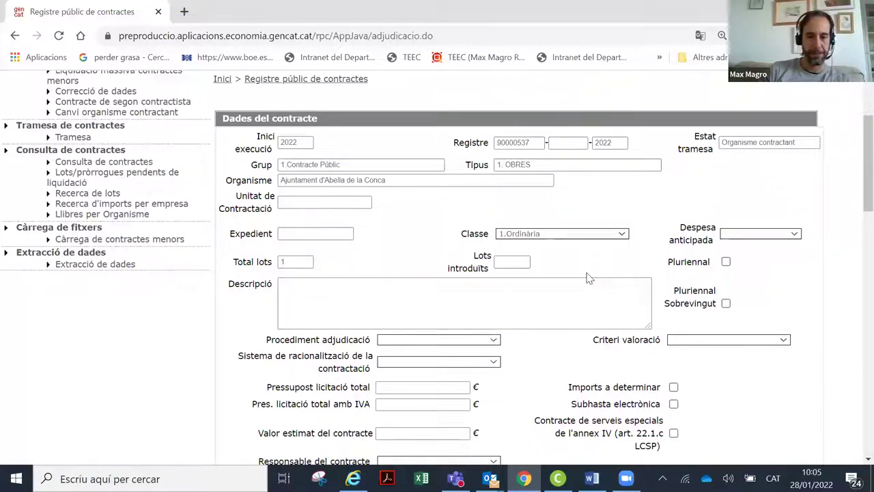
scroll(588, 278, down, 1)
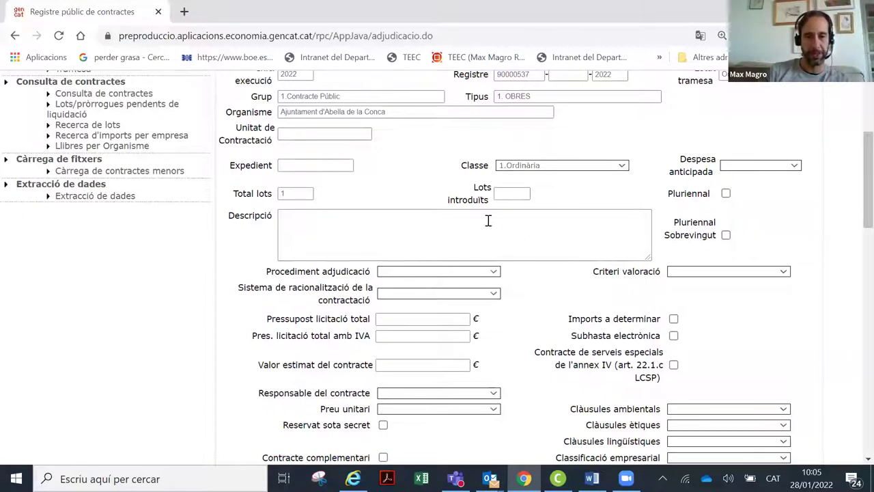
Step: Point out the Expedient label and Registre number, then place the cursor in Expedient
click(339, 169)
drag(235, 165, 360, 170)
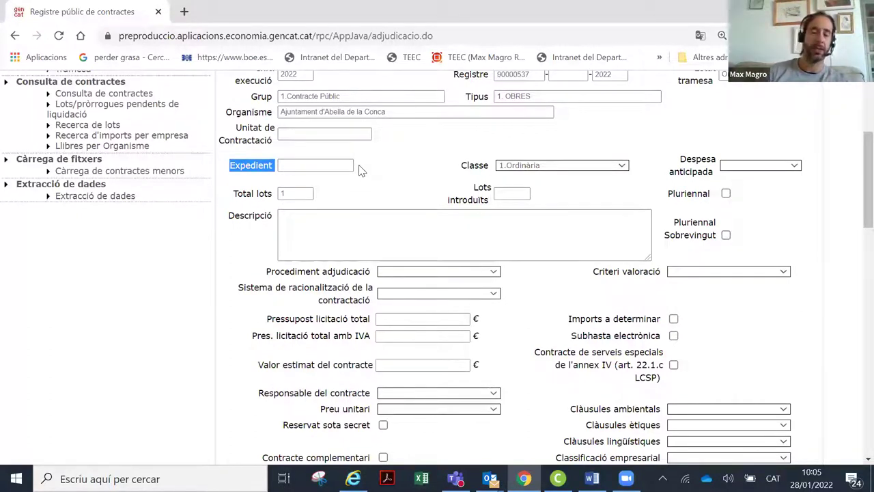
scroll(411, 186, up, 1)
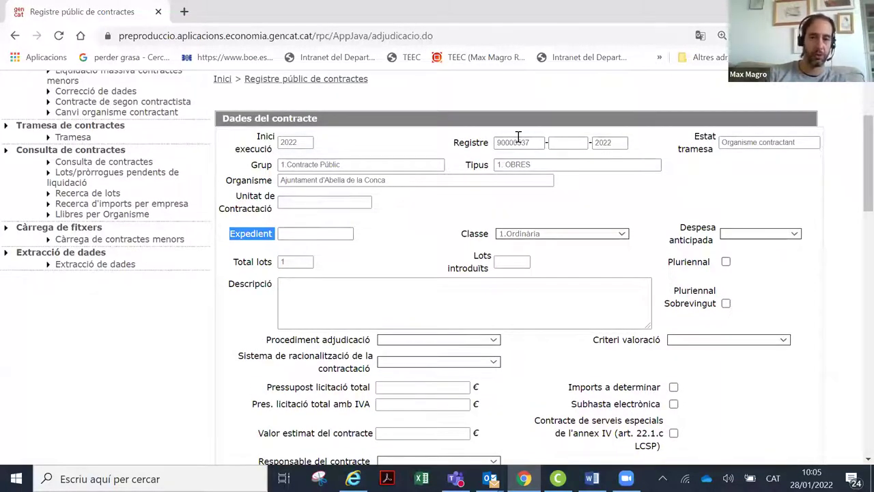
drag(636, 145, 483, 156)
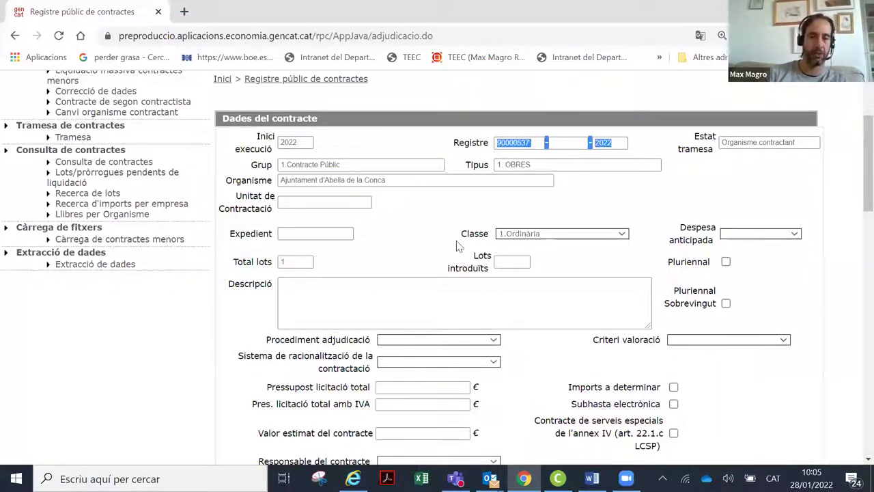
click(383, 243)
click(351, 236)
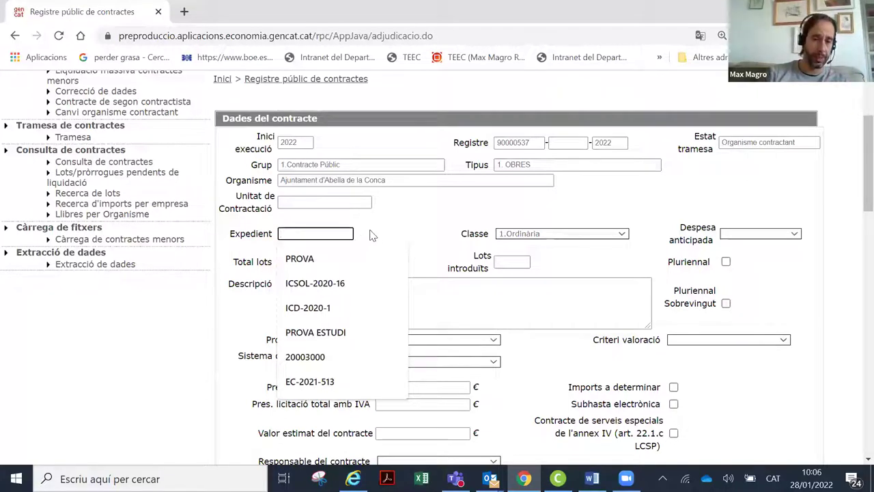
click(372, 235)
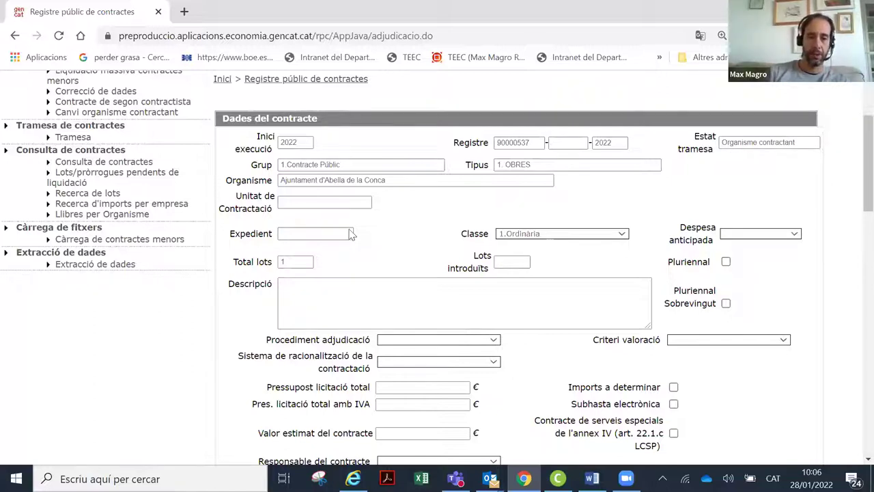
click(324, 232)
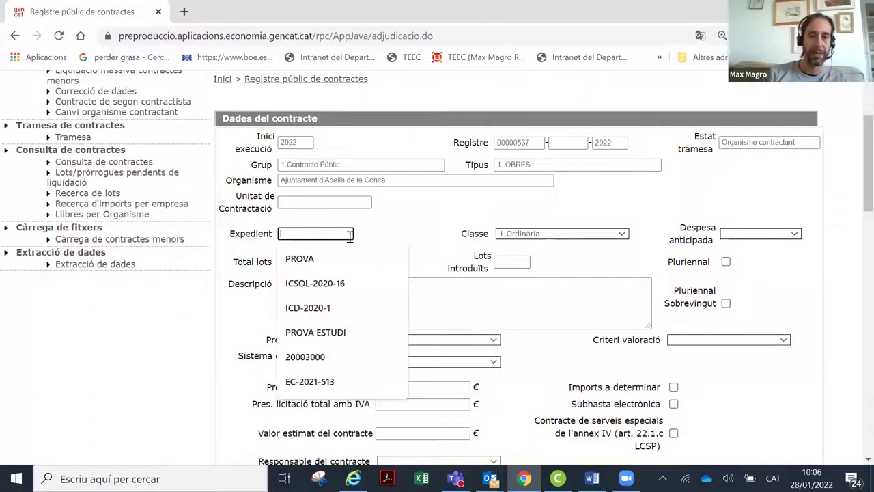
click(398, 237)
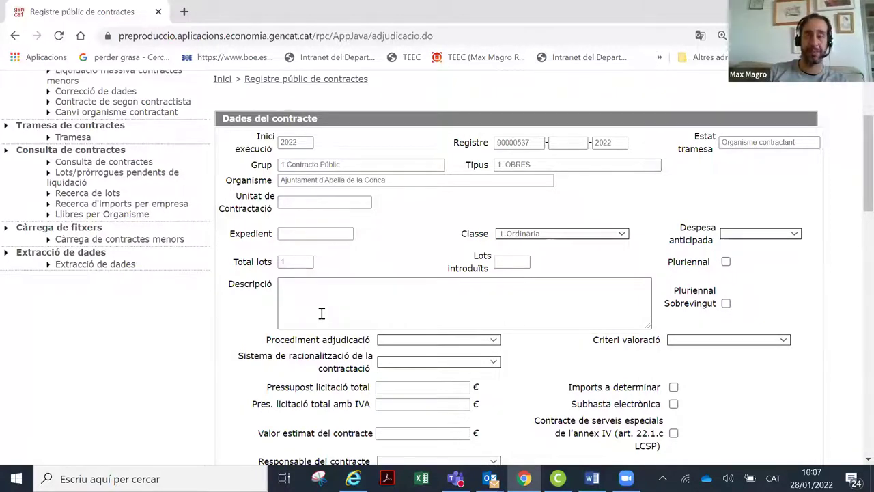
Step: Enter 1/22 as the Expedient number, then correct it to 1/2022
click(342, 233)
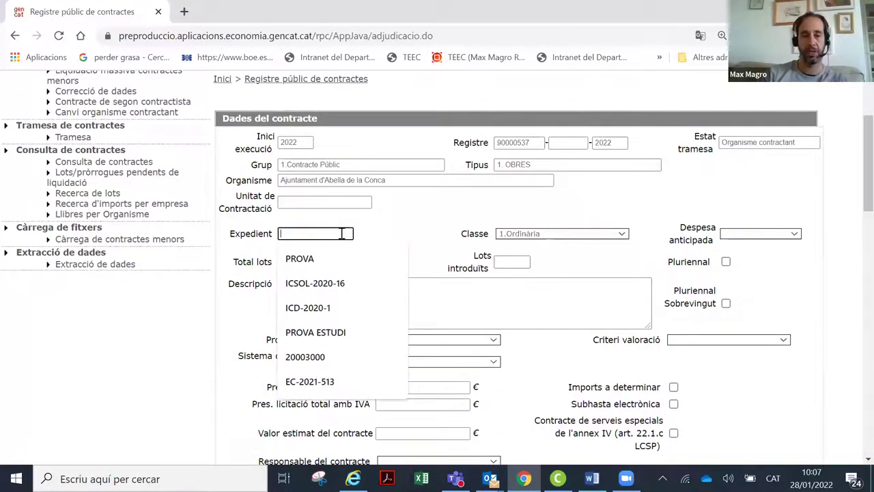
text(1)
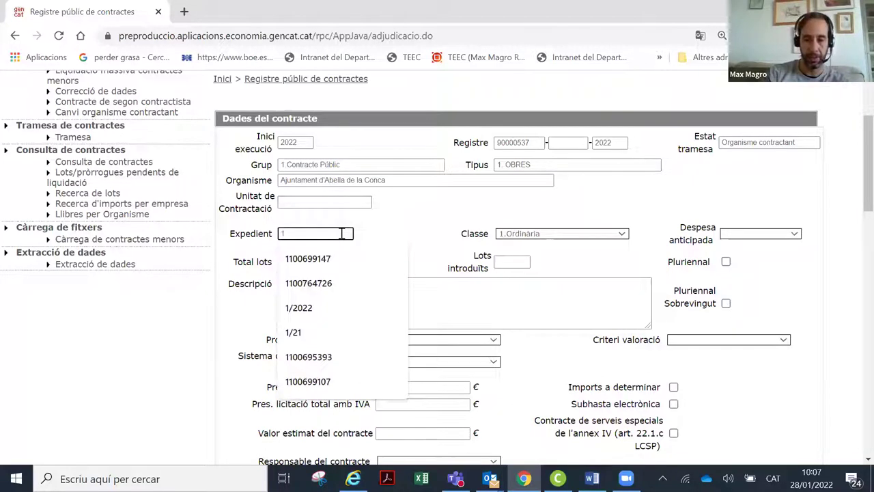
text(/22)
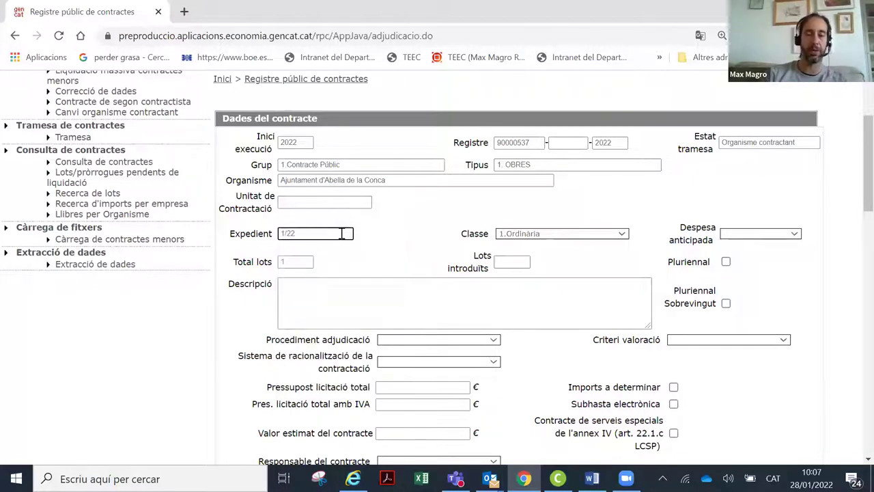
click(394, 239)
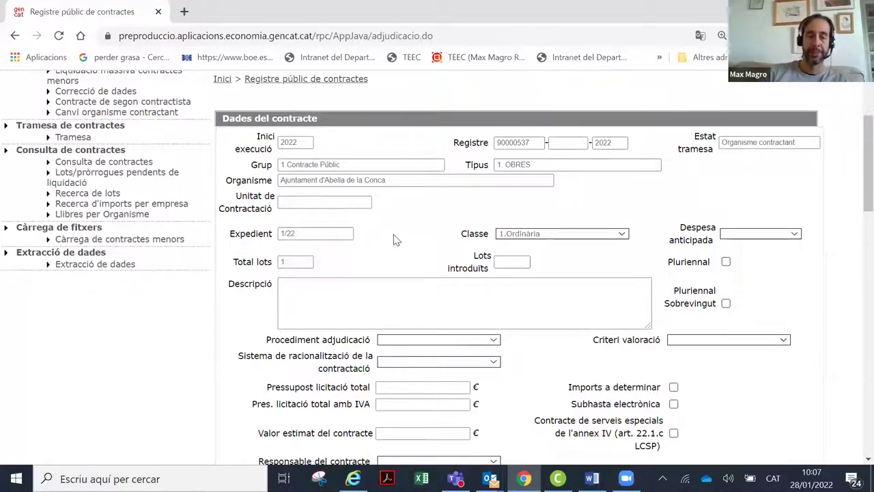
click(325, 233)
key(BackSpace)
key(BackSpace)
key(BackSpace)
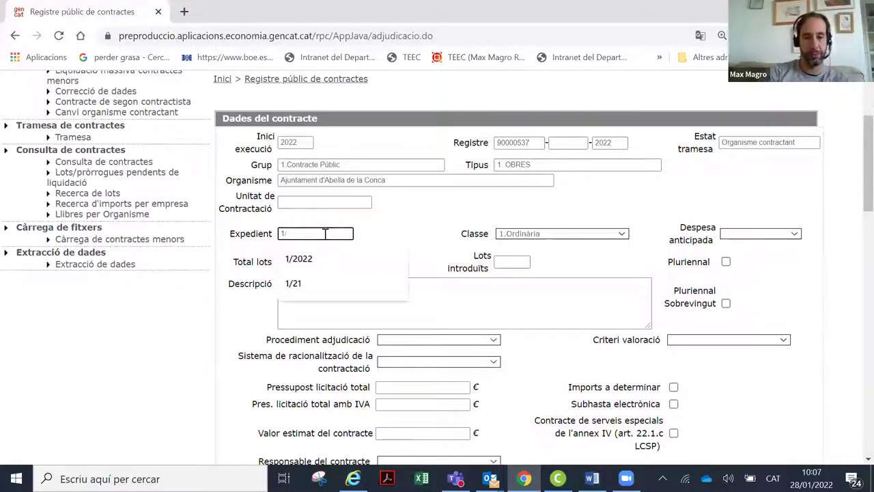
text(/2022)
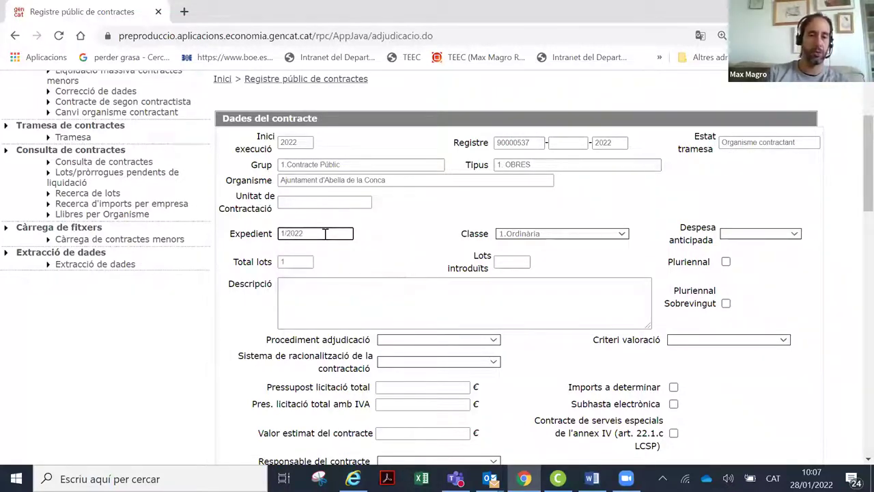
click(395, 244)
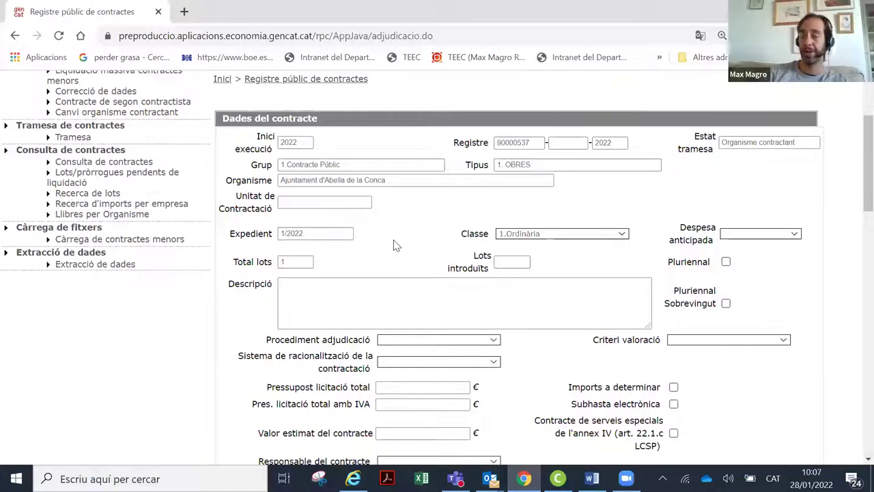
Step: Point out the Registre number, then delete the Expedient value so the field is blank
drag(331, 234, 272, 238)
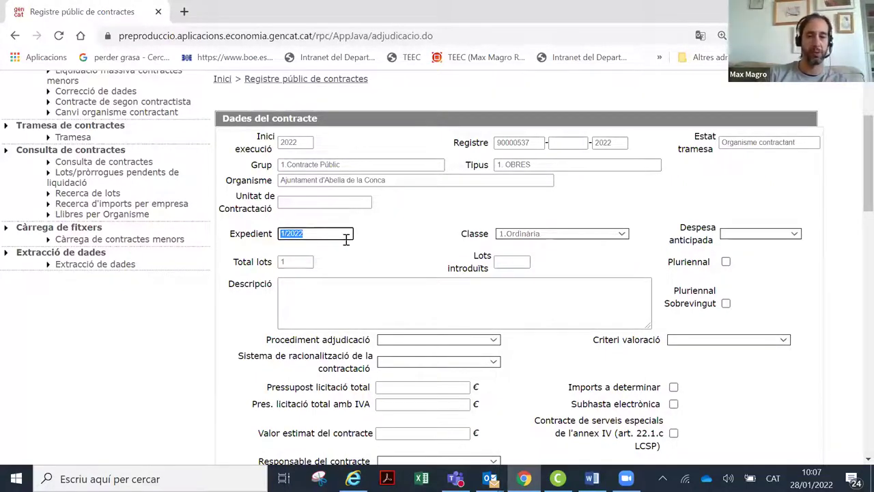
drag(454, 142, 628, 143)
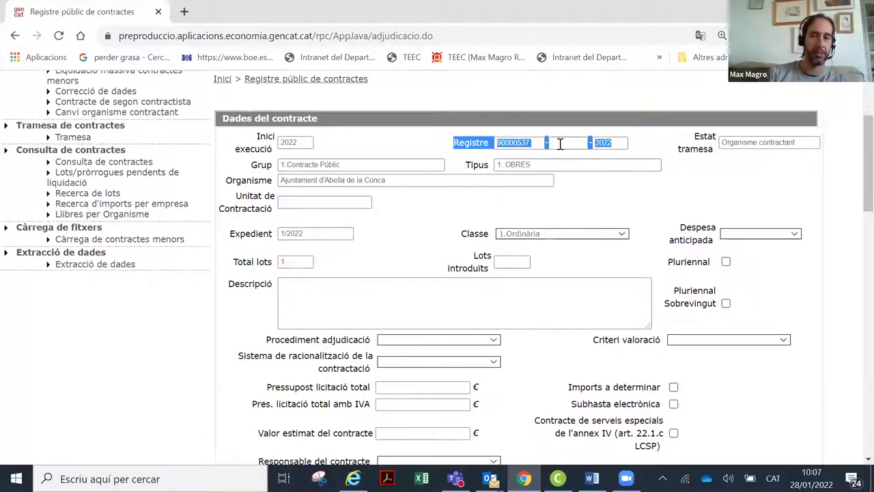
click(422, 234)
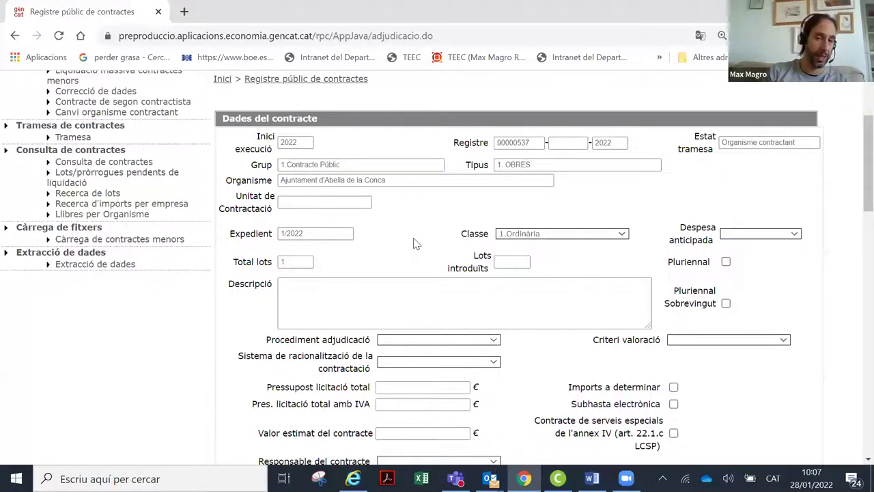
click(314, 235)
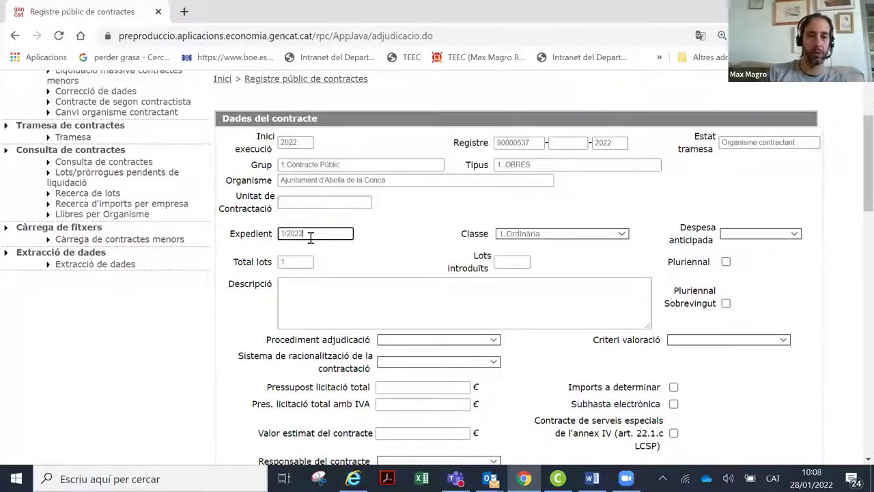
key(BackSpace)
key(BackSpace)
key(BackSpace)
key(BackSpace)
key(BackSpace)
key(BackSpace)
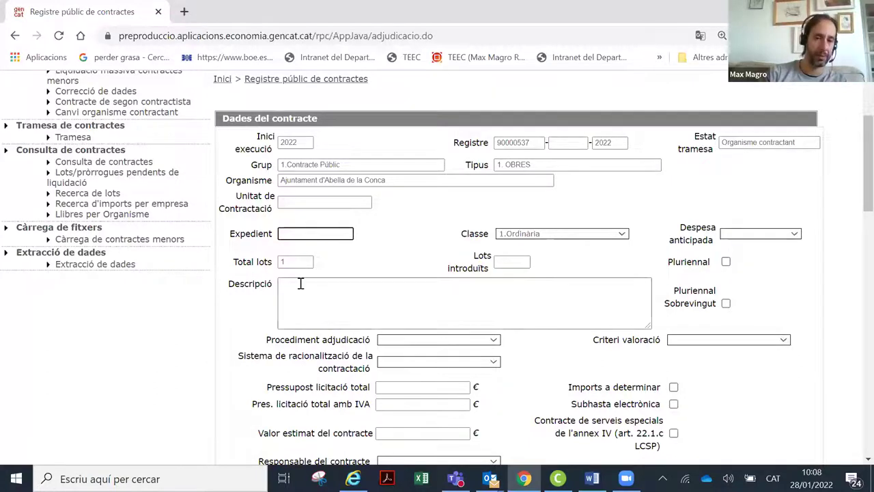
click(292, 234)
click(441, 224)
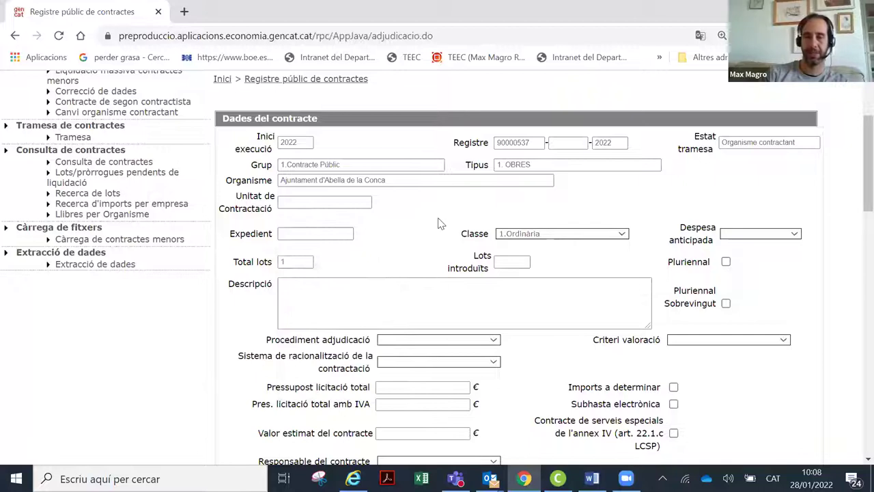
Step: Check the Classe options, leaving the class as 1.Ordinària
scroll(437, 226, down, 1)
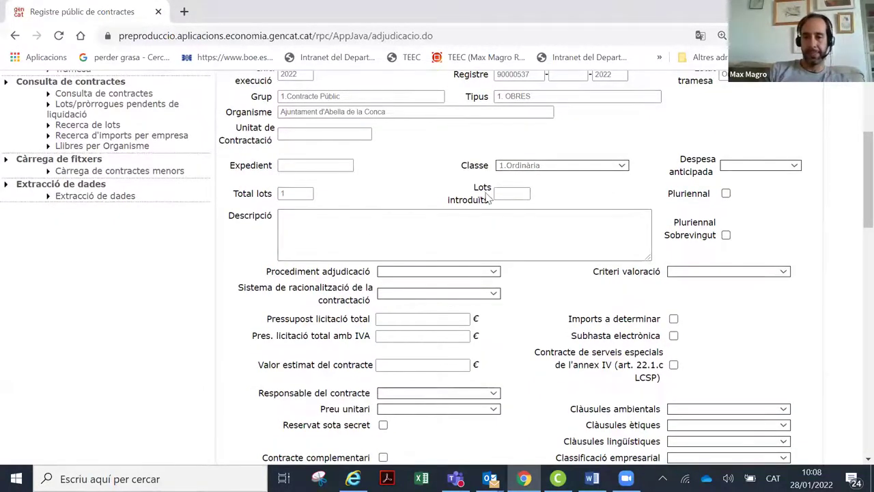
click(613, 171)
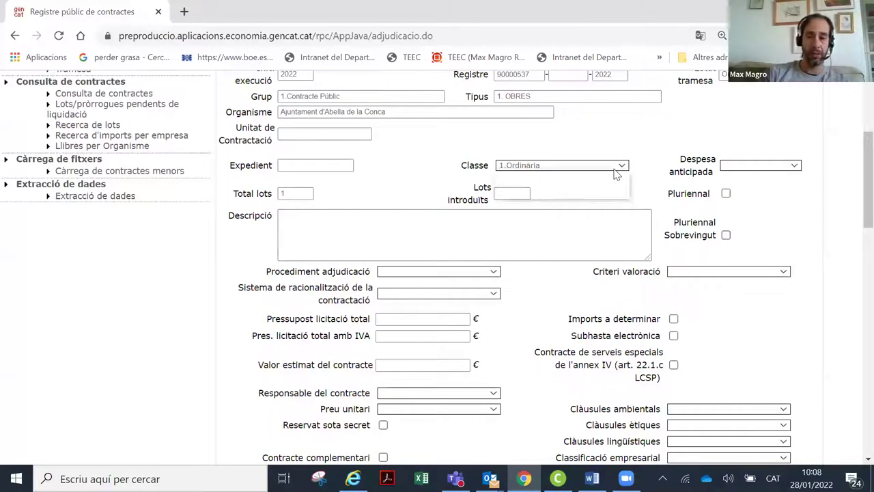
click(621, 141)
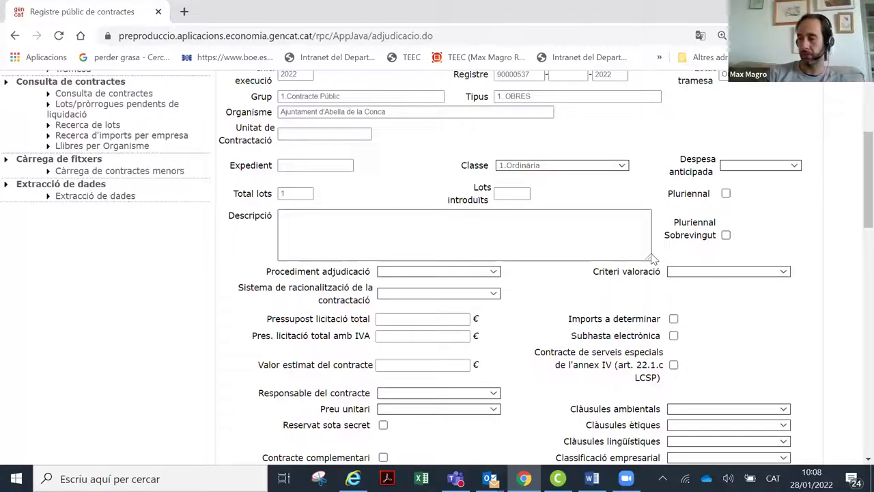
click(619, 169)
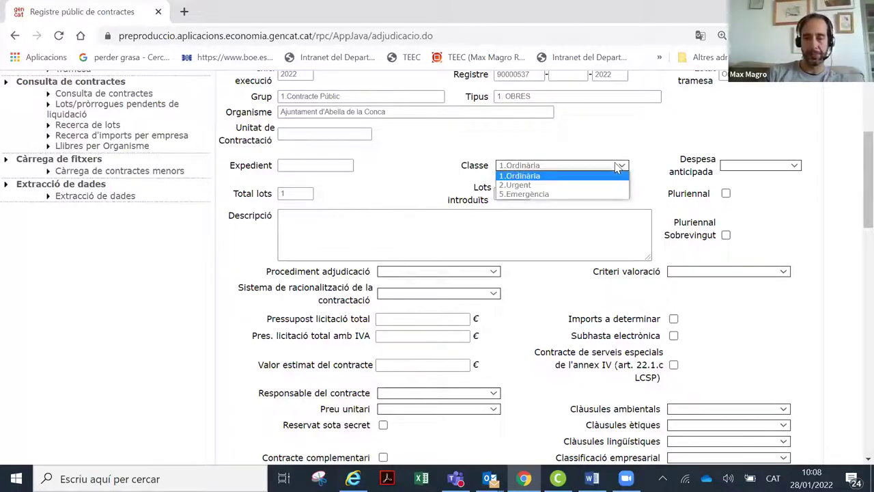
Step: Work the Despesa anticipada dropdown, which ends up set to Sí
drag(674, 165, 722, 179)
click(786, 167)
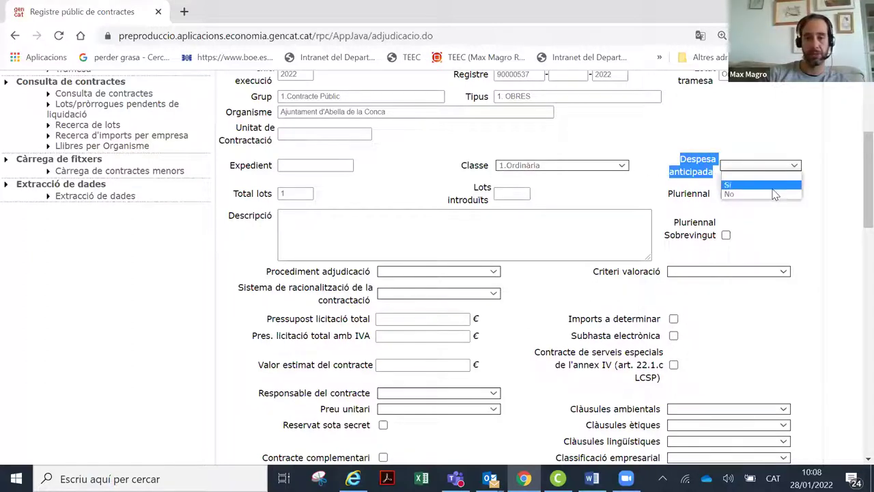
click(774, 185)
click(790, 167)
click(776, 195)
click(791, 168)
click(778, 194)
click(793, 168)
click(786, 188)
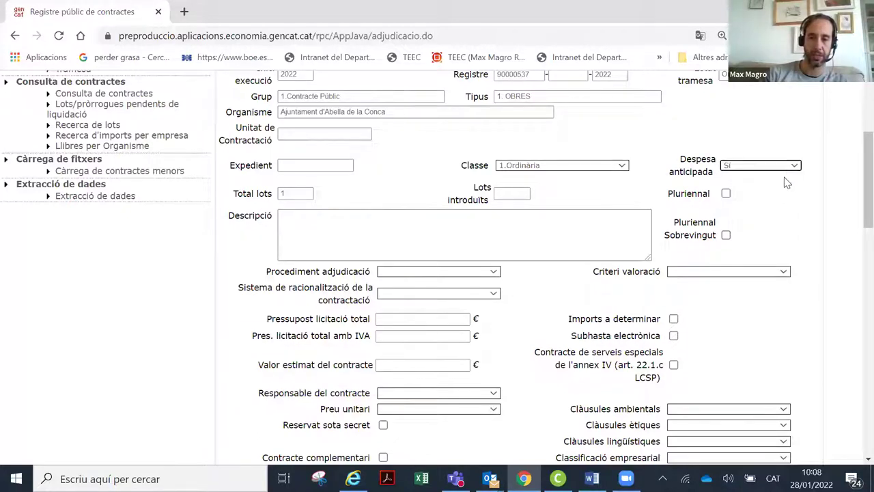
Step: Change Despesa anticipada to No and point out its label
scroll(774, 197, up, 1)
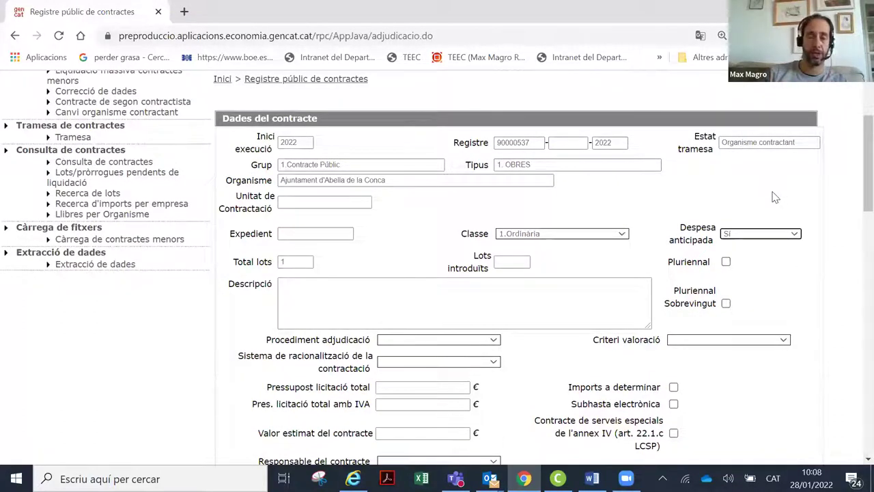
click(768, 233)
click(765, 262)
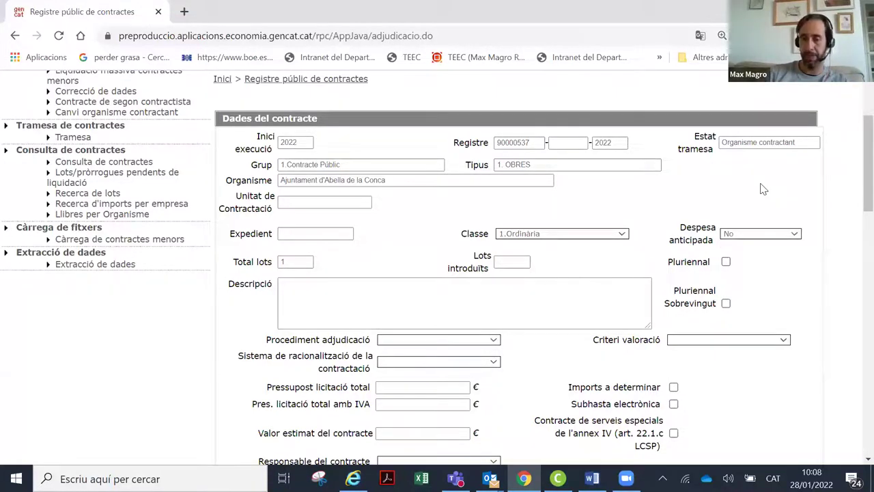
scroll(615, 252, down, 1)
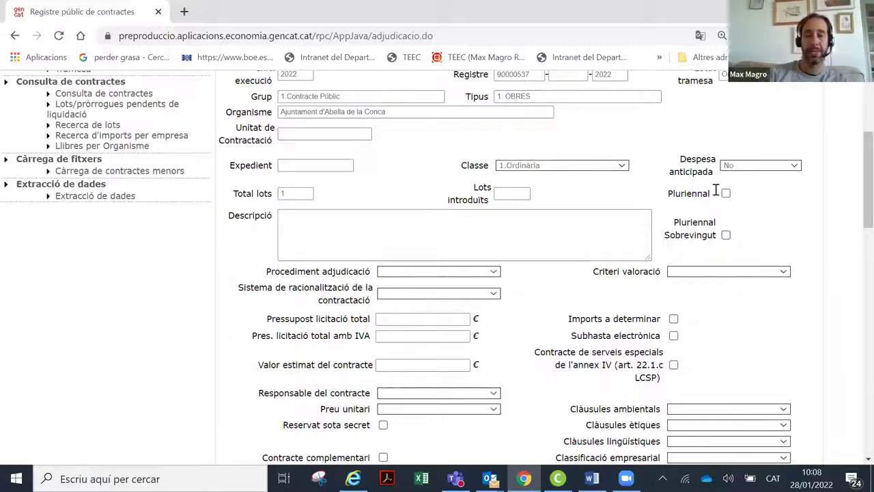
drag(713, 172, 669, 164)
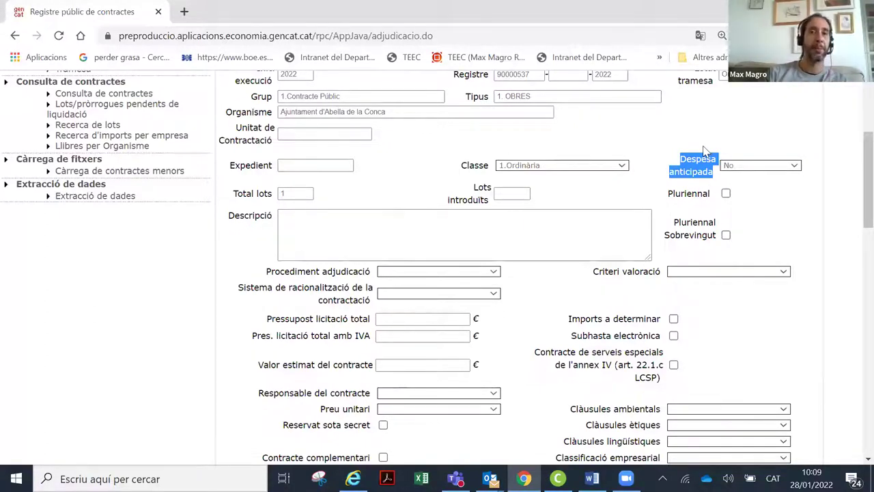
click(665, 145)
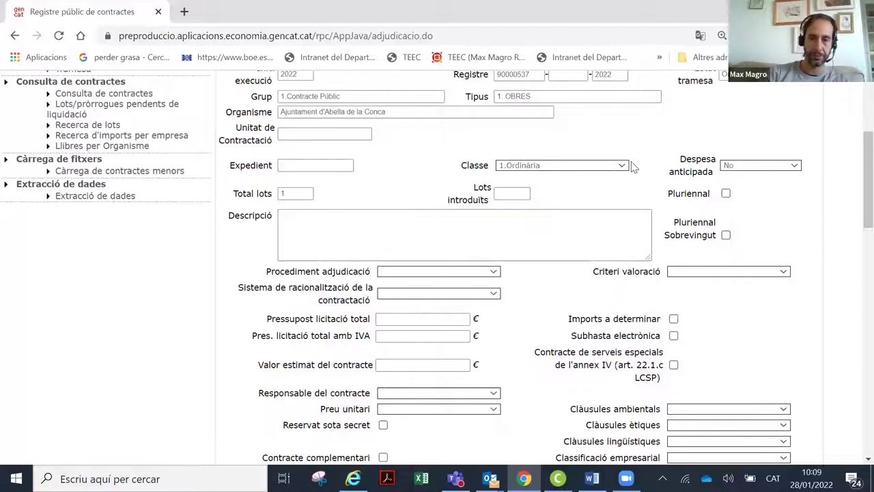
scroll(622, 163, down, 1)
click(296, 156)
drag(239, 148, 321, 150)
click(278, 155)
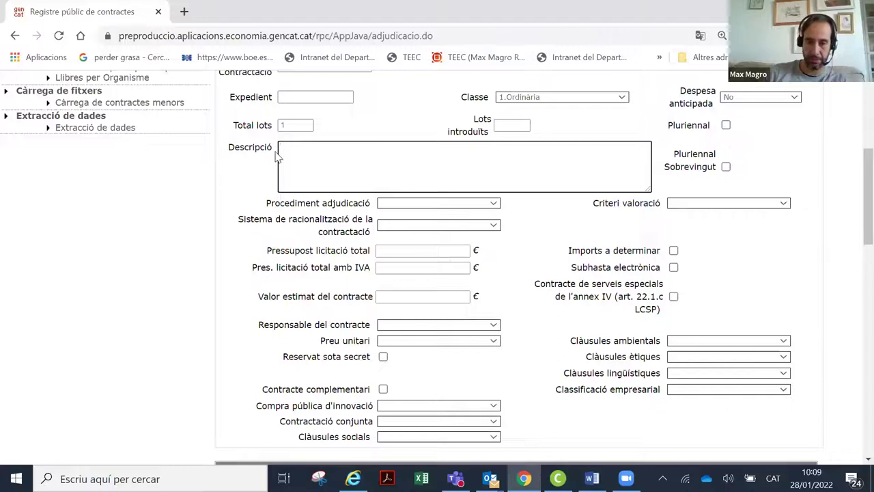
click(276, 156)
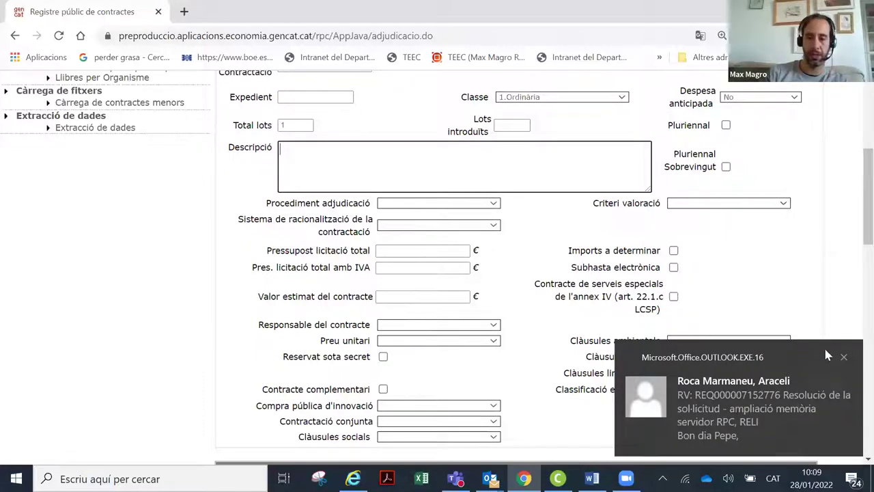
click(842, 359)
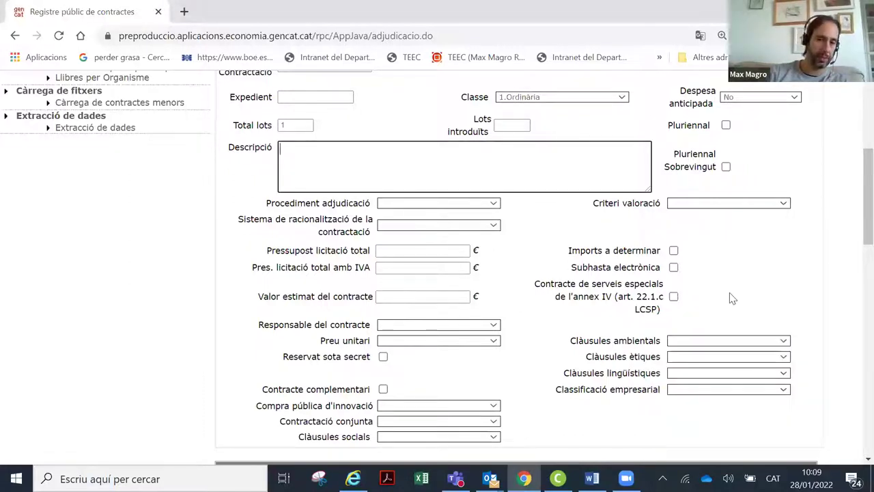
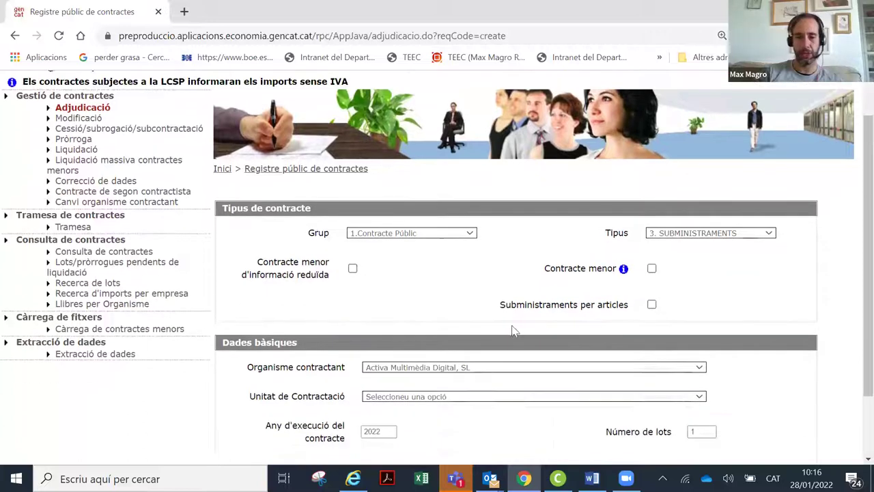
Step: Submit the basic award data, which returns an expiry error
scroll(550, 386, down, 1)
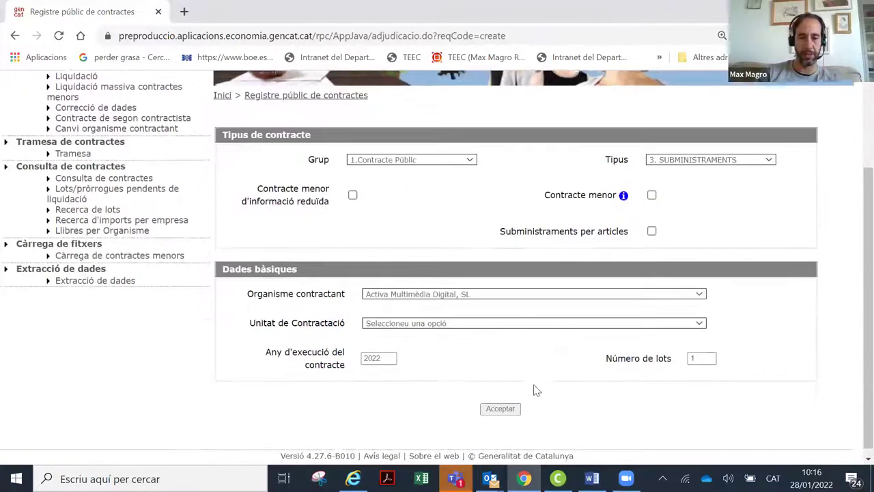
click(509, 402)
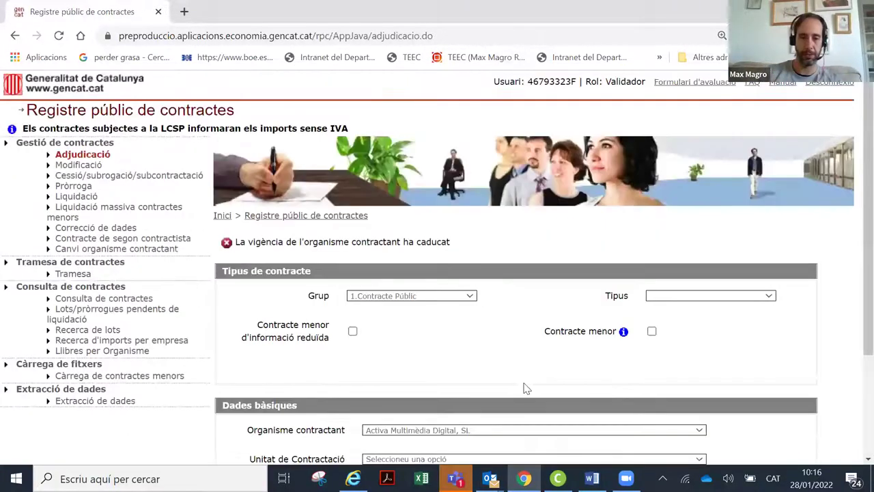
scroll(608, 375, down, 2)
Step: Choose Ajuntament d'Abella de la Conca as contracting body and resubmit to reach the contract form
click(697, 290)
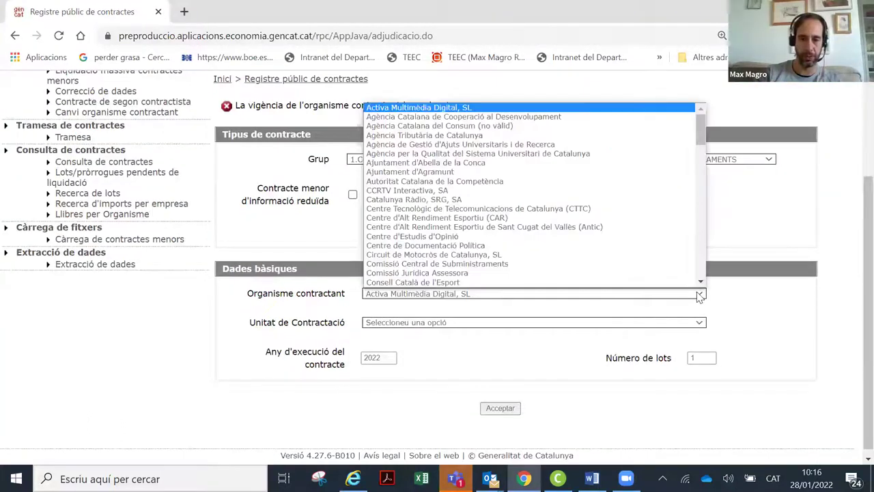
click(585, 165)
click(511, 410)
scroll(513, 409, down, 4)
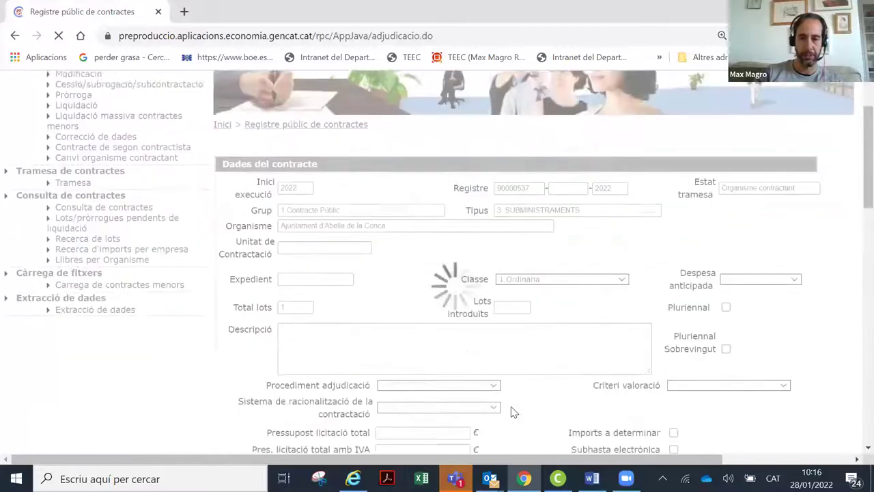
click(518, 388)
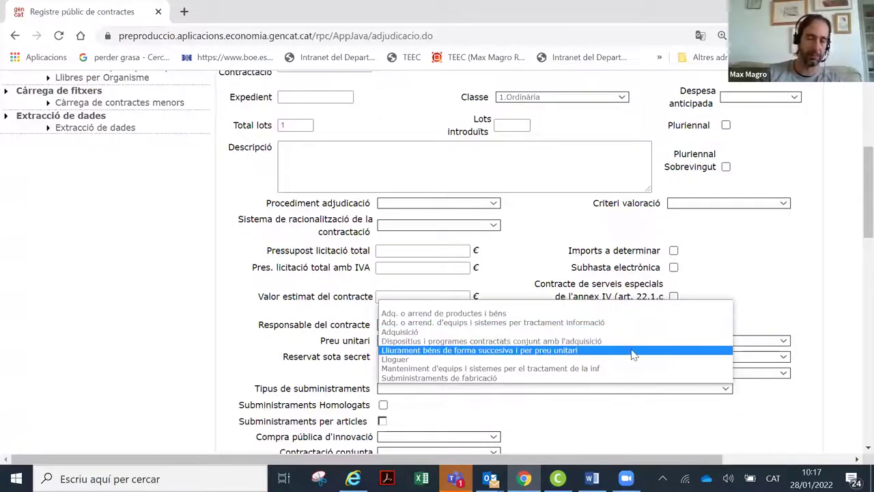
click(795, 311)
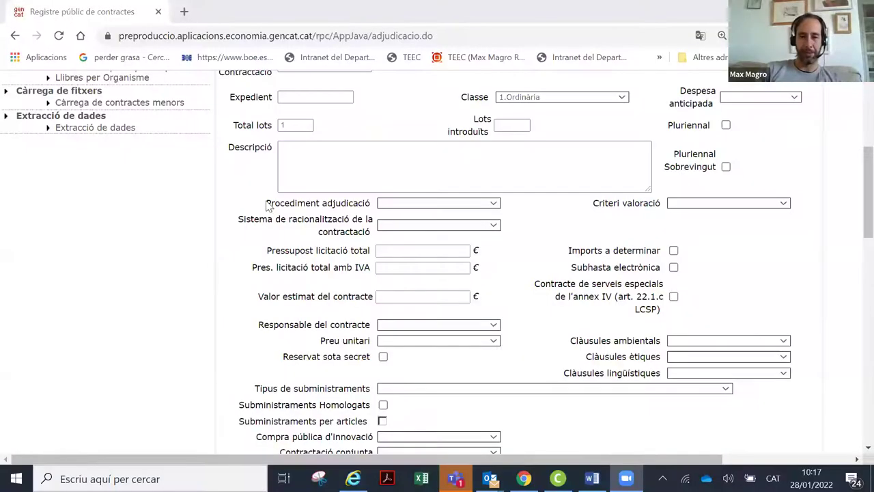
Step: Set Procediment adjudicació to Obert
drag(266, 203, 373, 203)
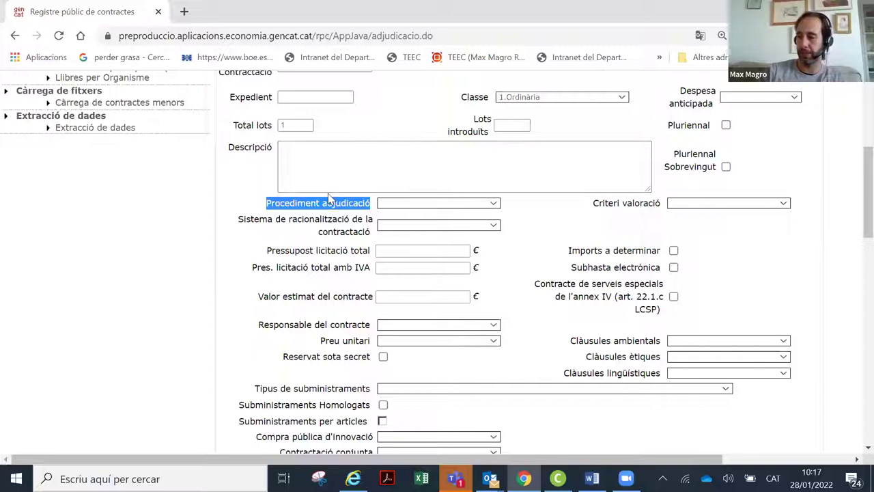
click(495, 204)
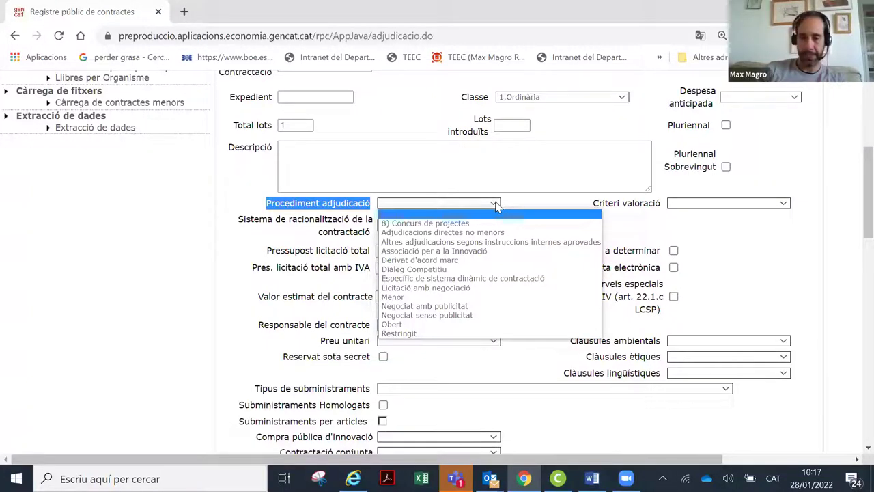
click(484, 323)
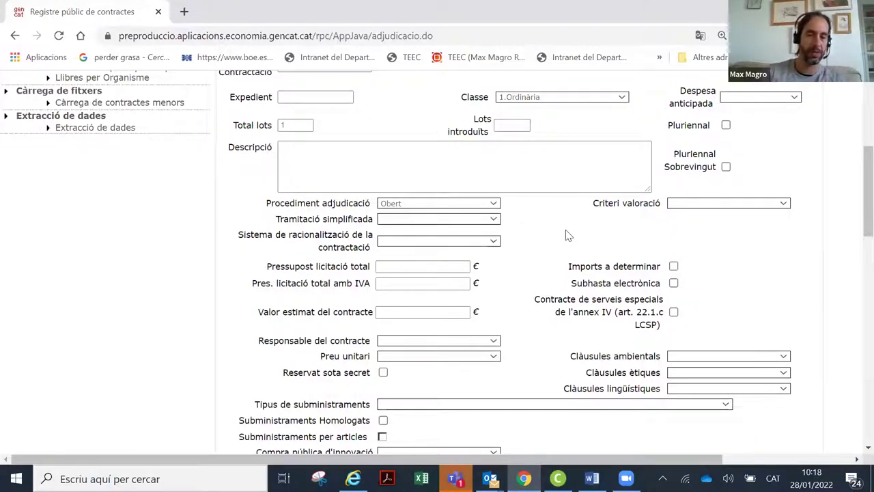
click(468, 203)
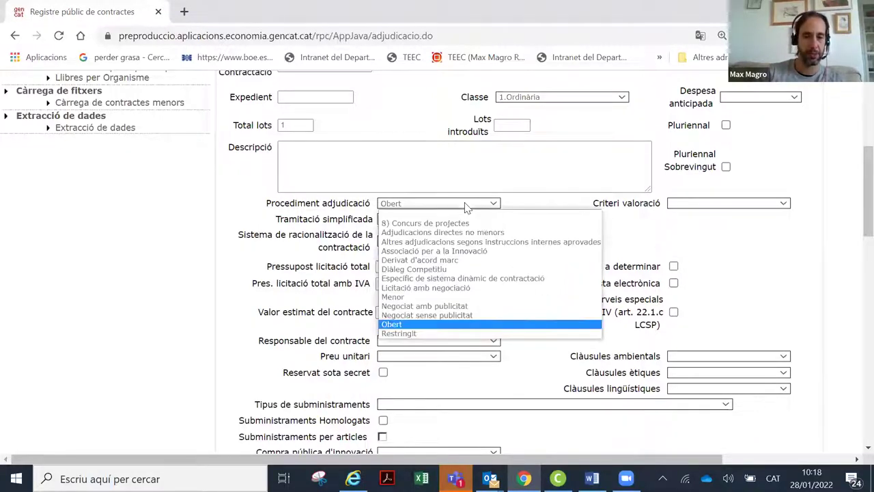
click(463, 212)
click(492, 202)
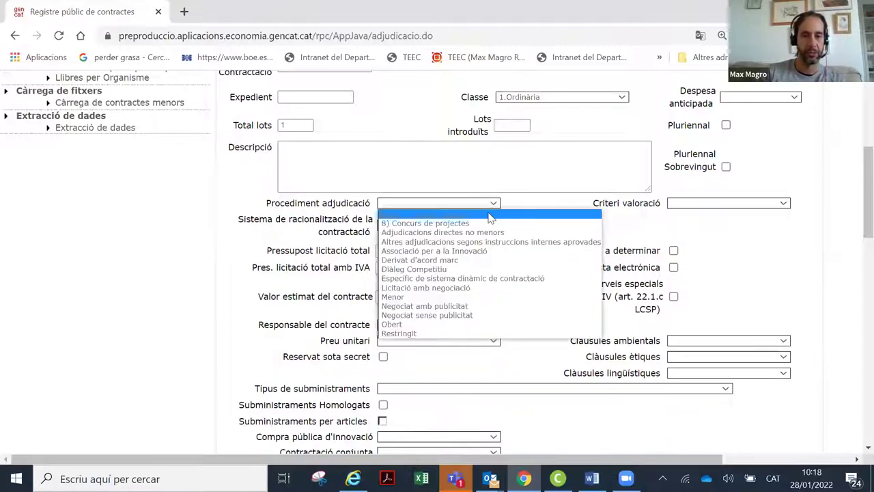
click(456, 325)
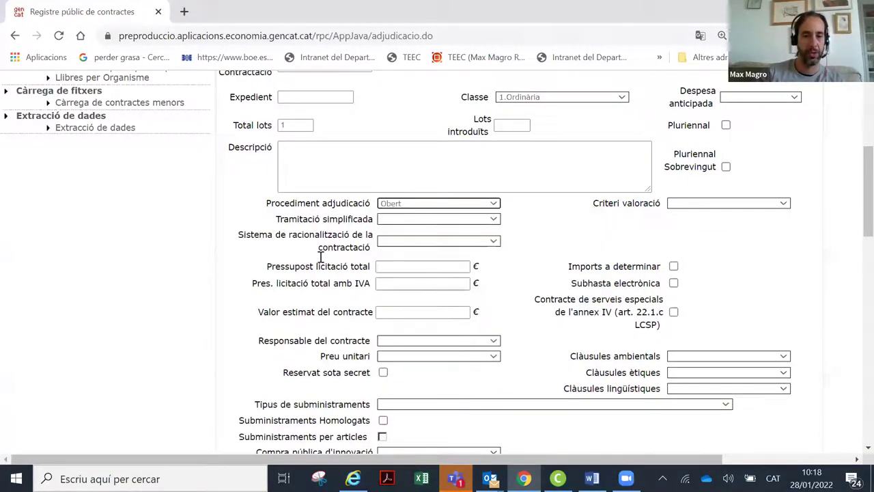
Step: Set Tramitació simplificada to Sense tramitació eficient after trying Obert Simplificat
drag(275, 218, 376, 222)
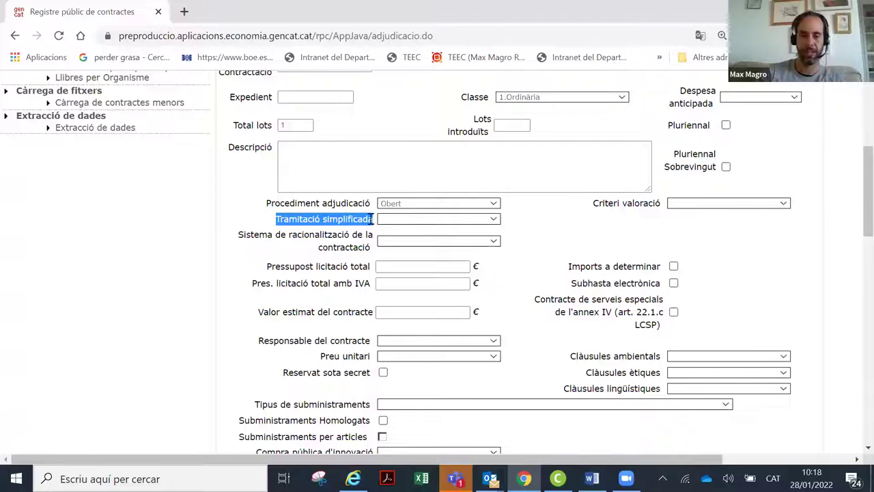
click(505, 226)
click(498, 219)
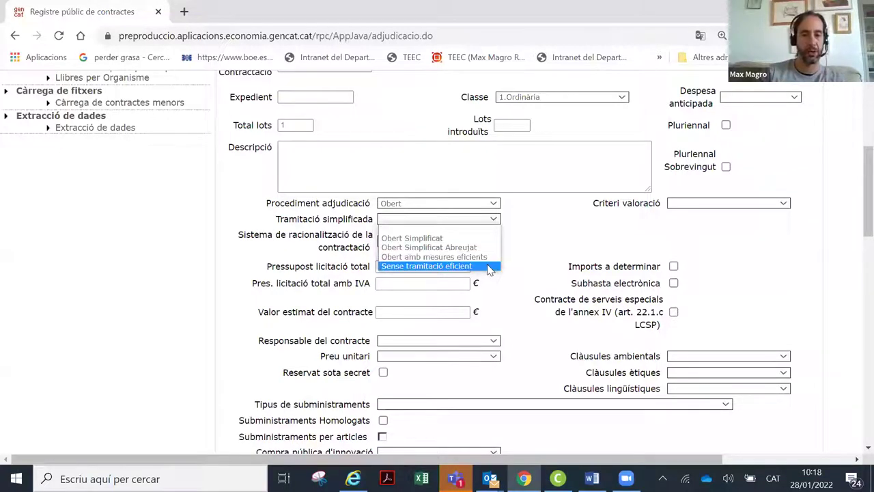
click(489, 266)
click(494, 221)
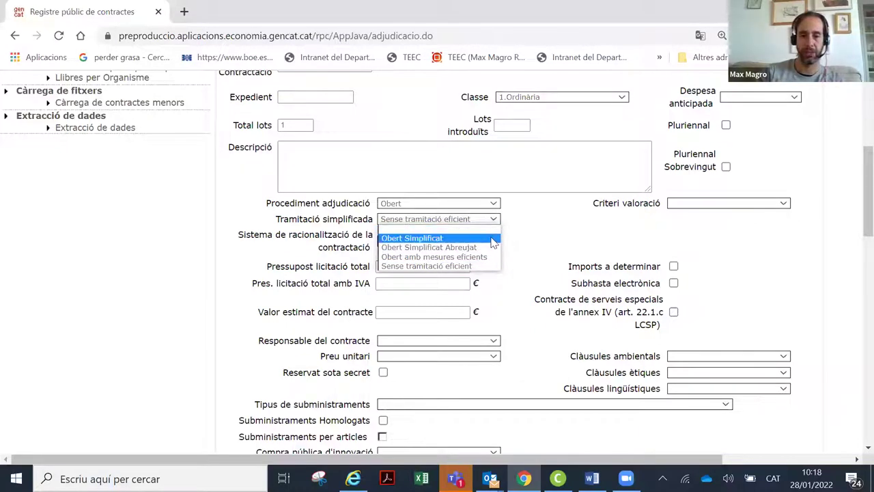
click(491, 239)
click(497, 223)
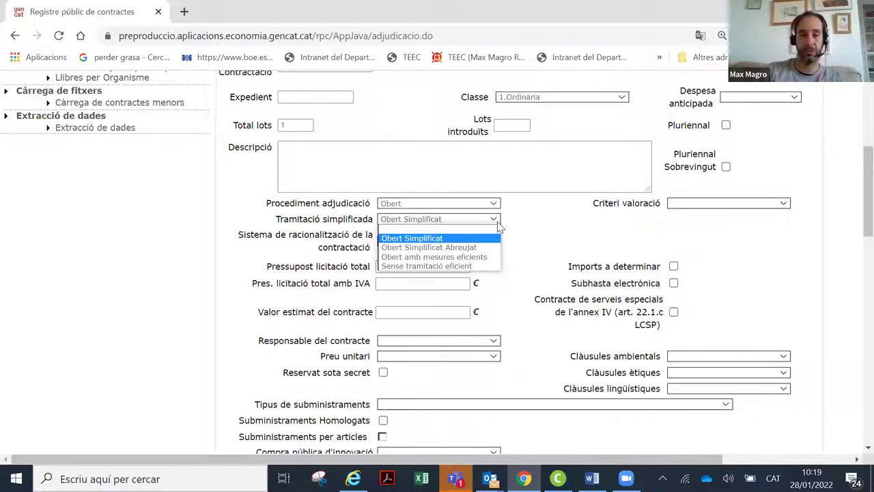
click(469, 266)
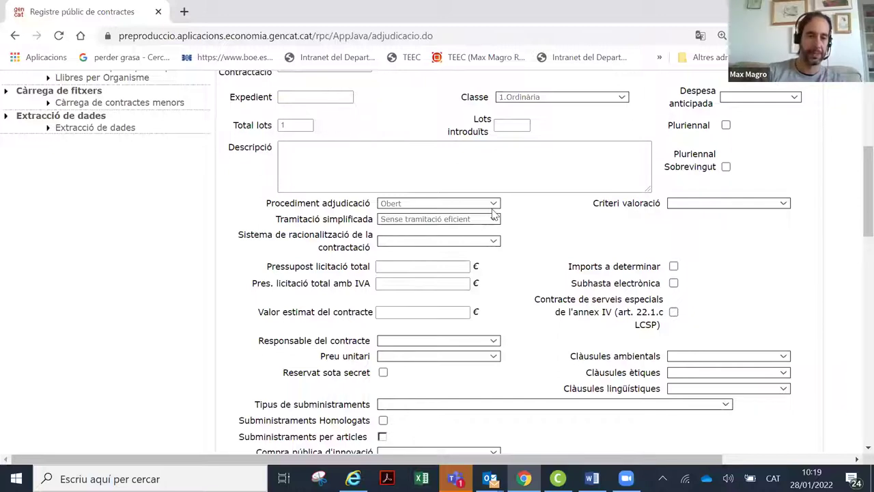
click(493, 219)
Step: Change the award procedure to Adjudicacions directes no menors
click(508, 226)
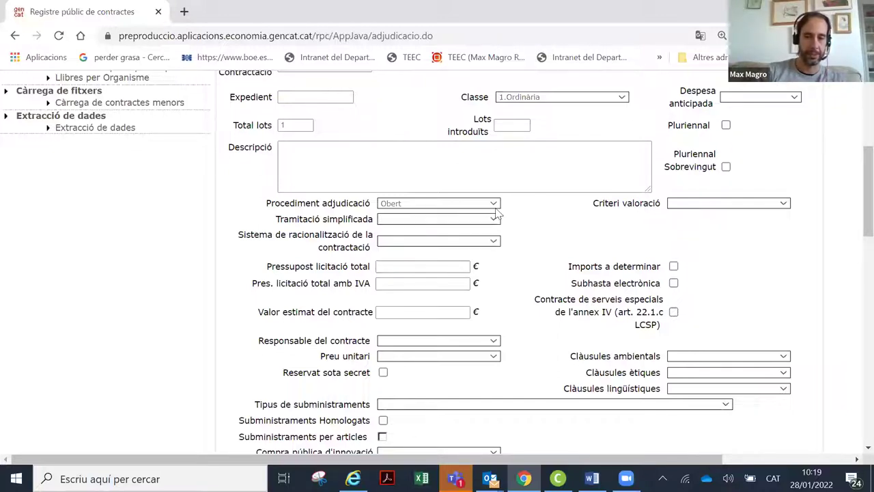
click(494, 205)
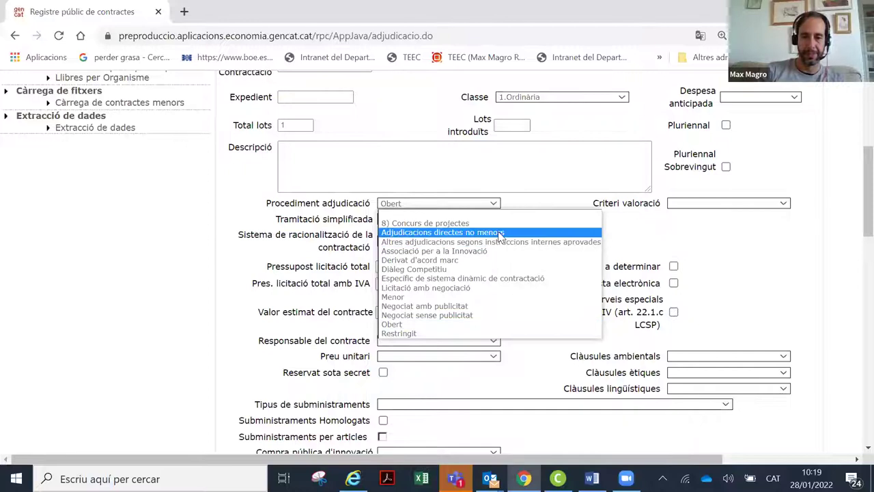
click(501, 233)
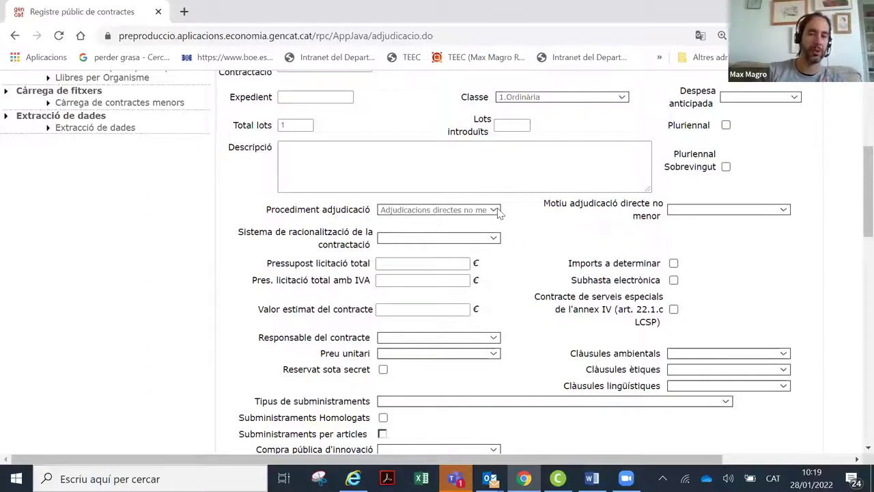
click(499, 214)
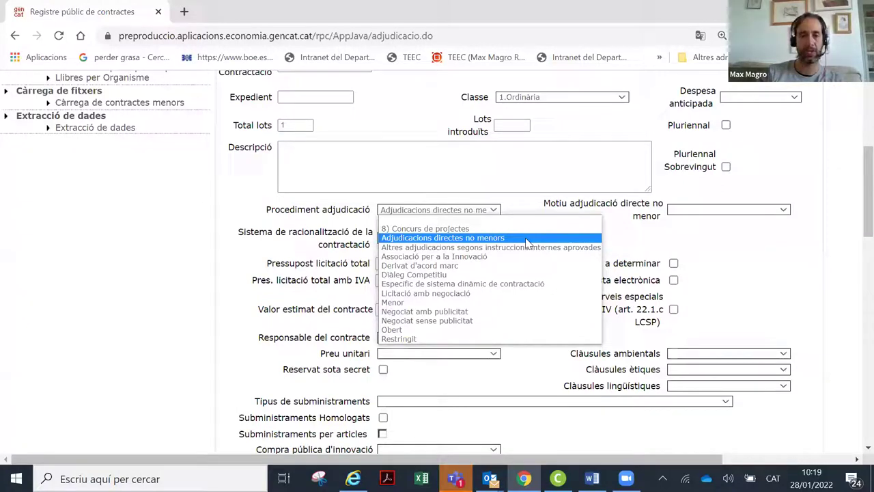
click(560, 239)
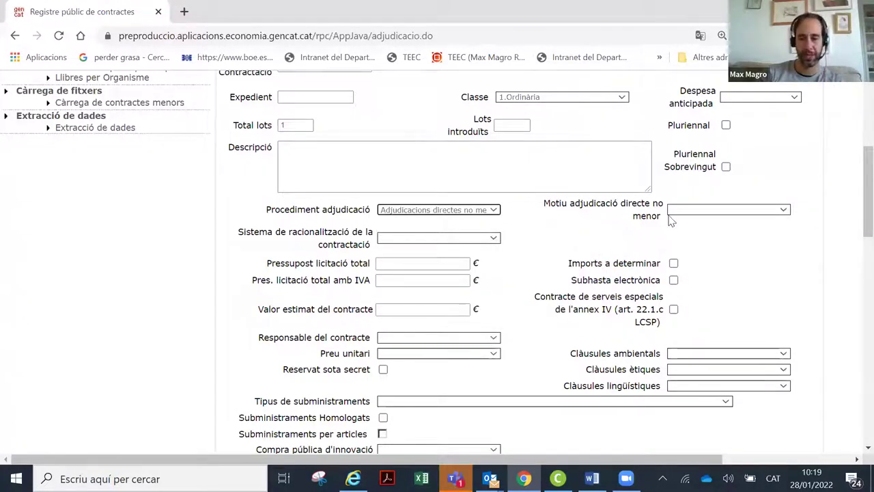
Step: Set the direct-award reason to Contractació d'accés a BBDD i subscripció de publicacions
drag(544, 203, 655, 230)
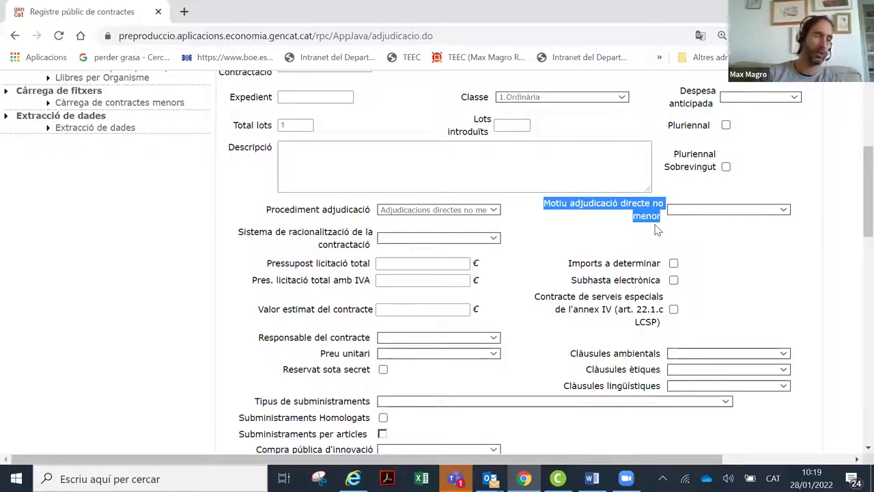
click(775, 214)
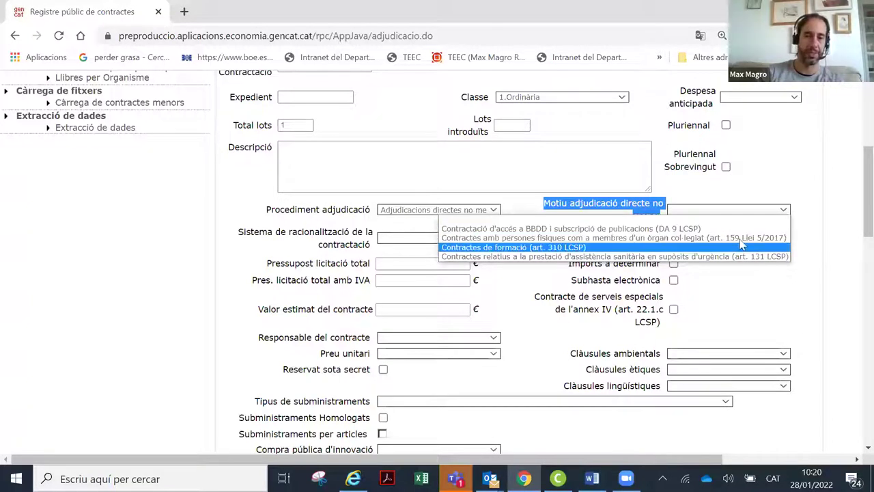
click(792, 193)
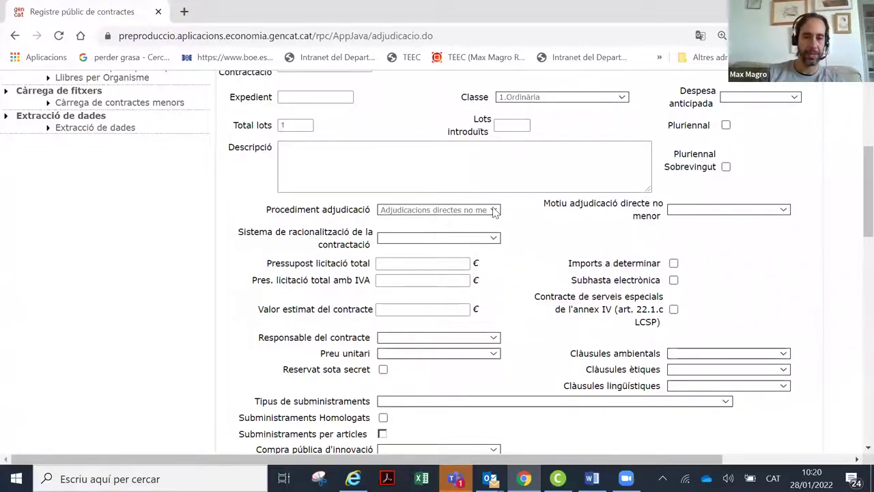
click(714, 211)
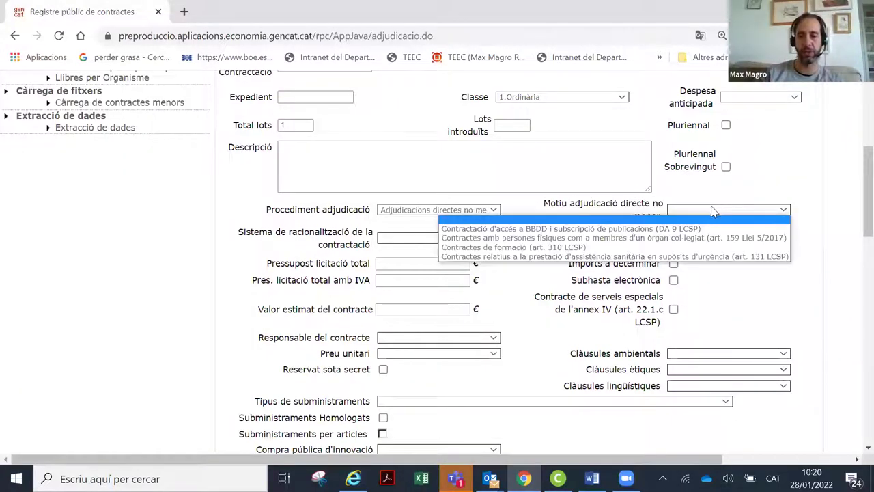
click(698, 228)
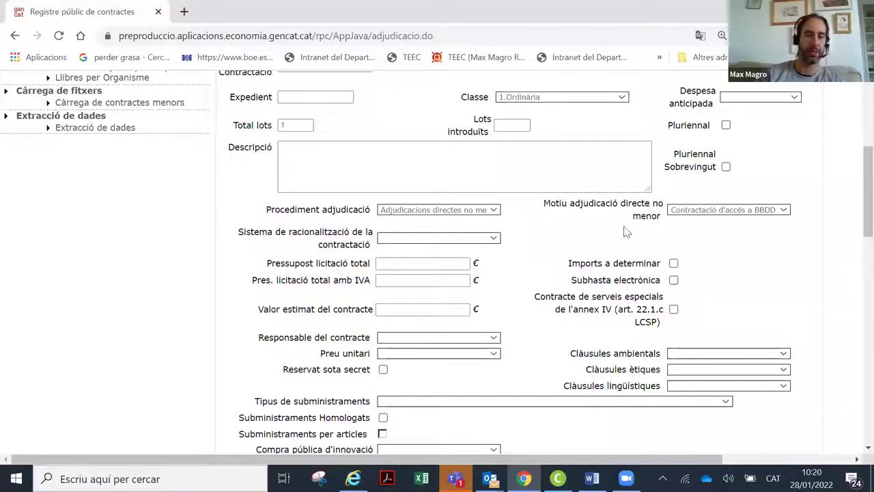
click(774, 210)
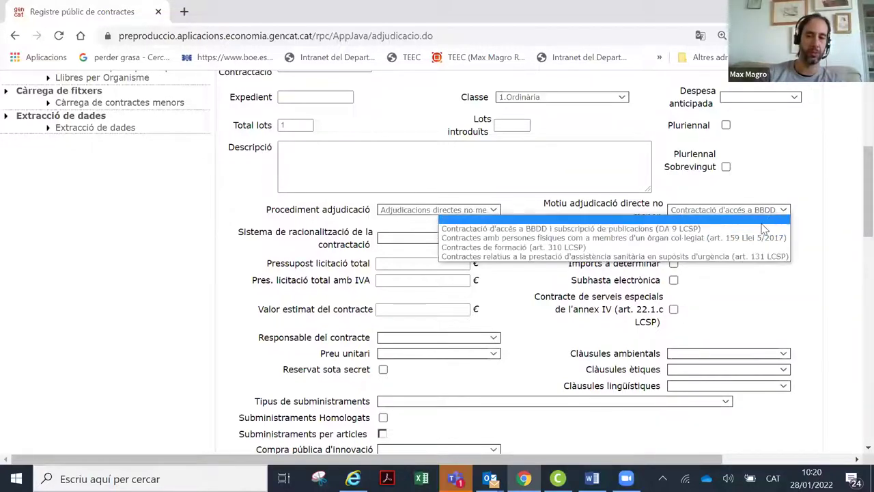
click(776, 220)
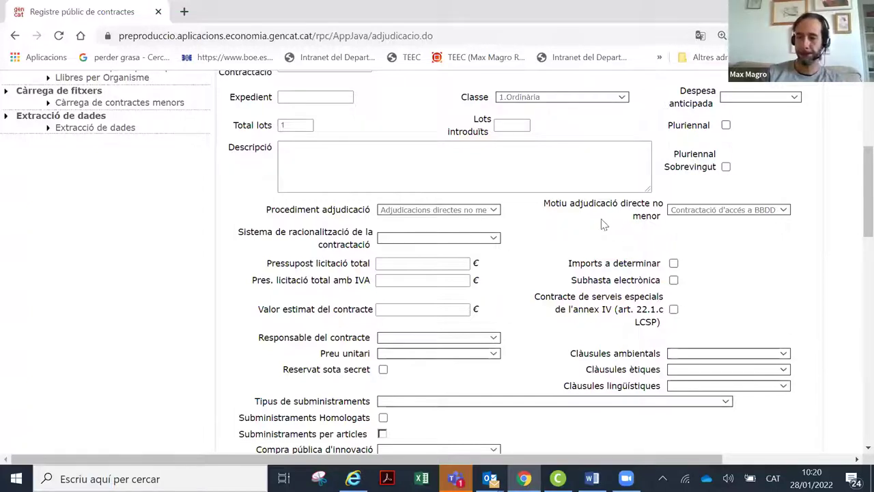
click(498, 212)
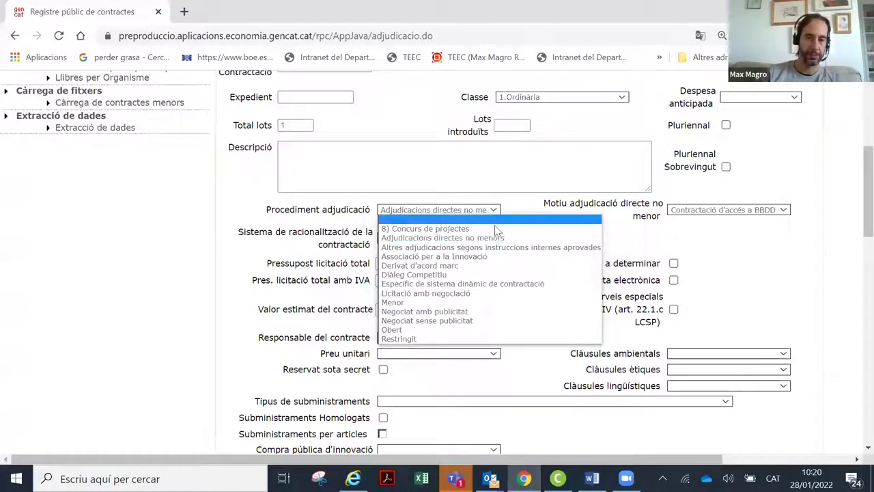
Step: Choose Derivat d'acord marc as procedure and Acord Marc as Sistema de racionalització
click(464, 265)
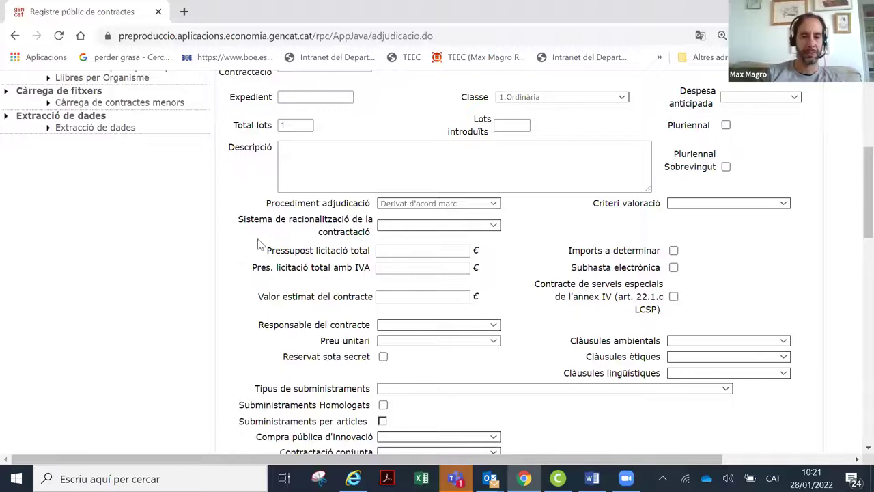
drag(238, 220, 354, 243)
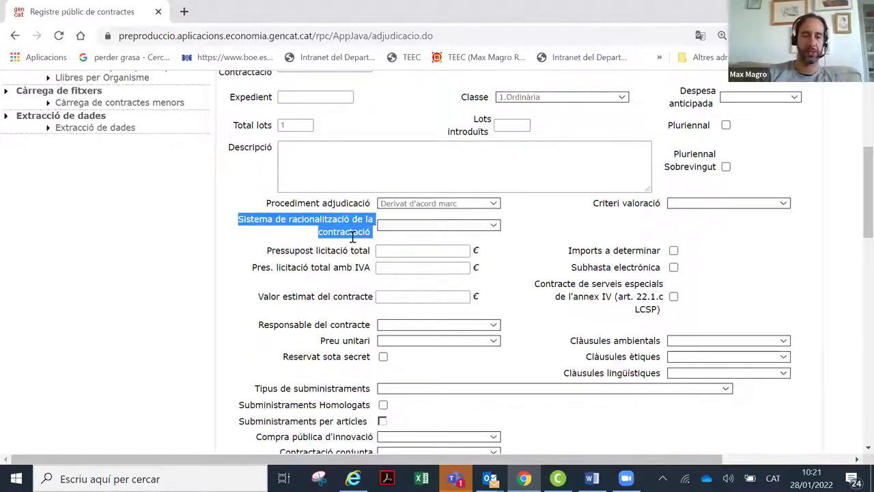
click(480, 230)
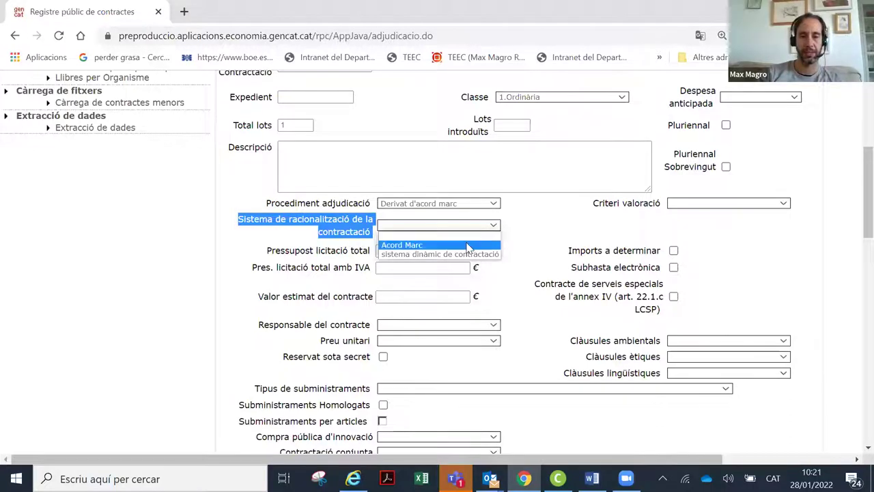
click(467, 246)
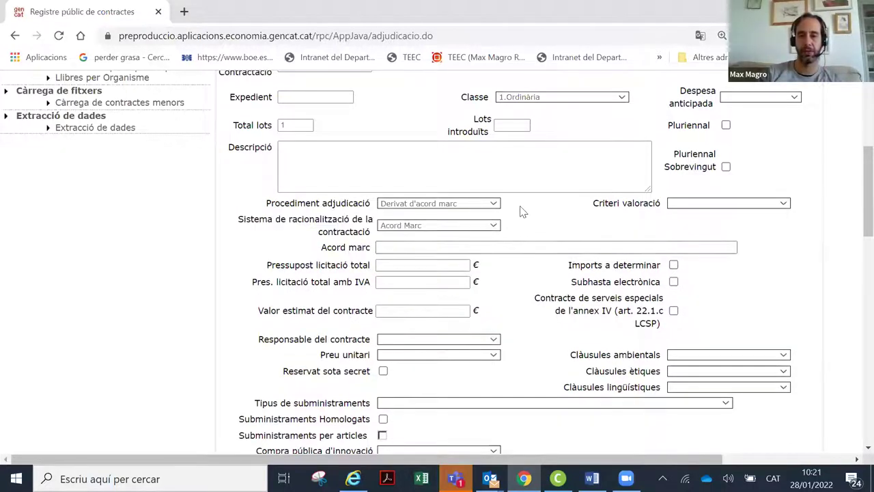
drag(320, 247, 372, 249)
click(503, 245)
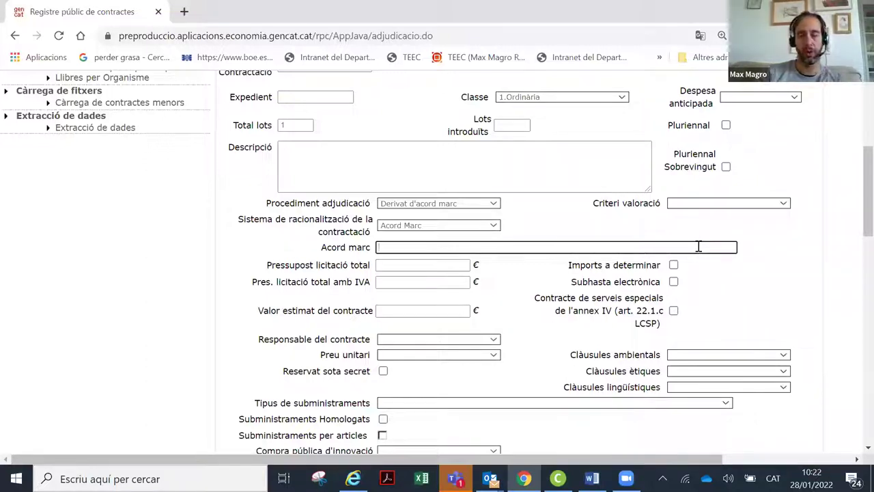
Step: Search Acord marc for 'acord', pick the first suggestion, then reselect Acord Marc as rationalisation system
text(acord)
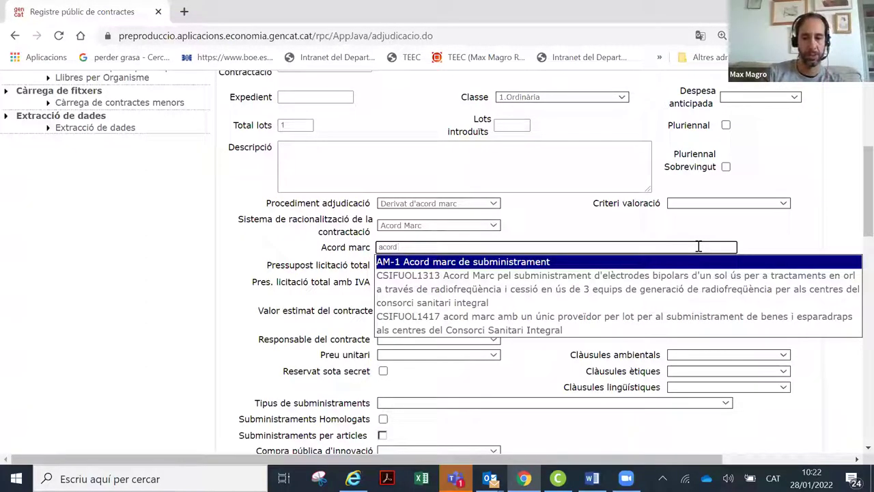
click(698, 247)
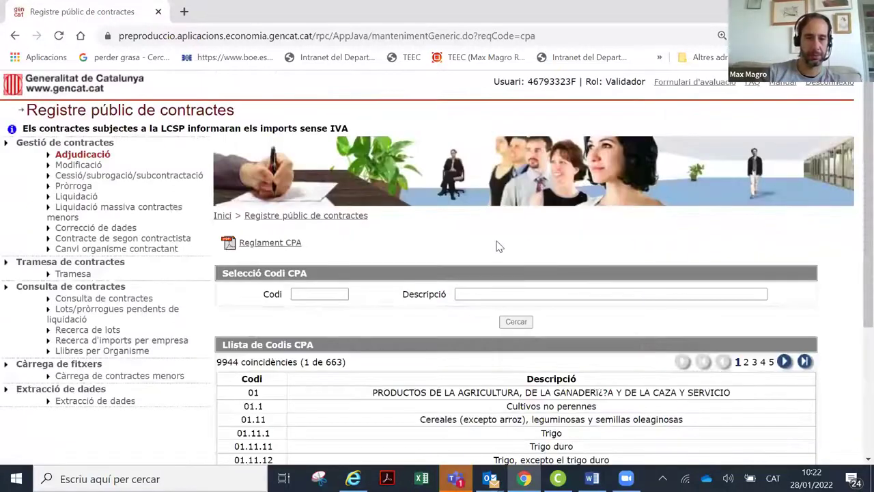
click(17, 36)
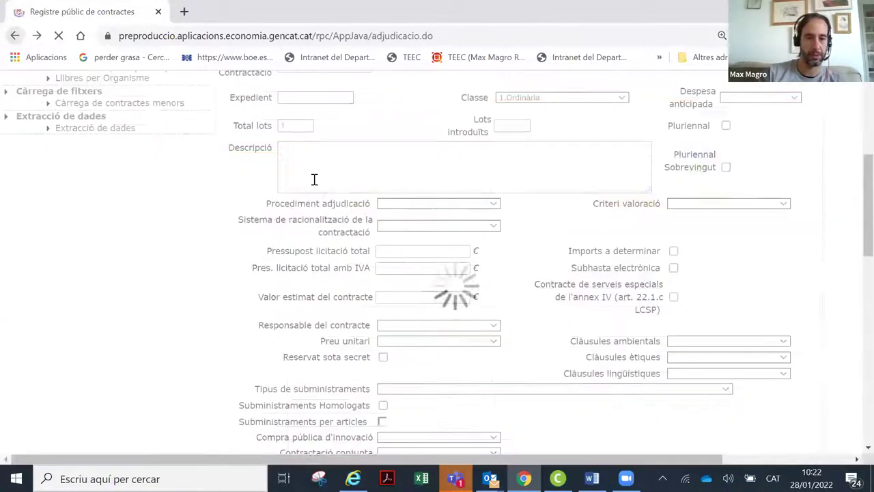
click(432, 227)
drag(603, 251, 598, 250)
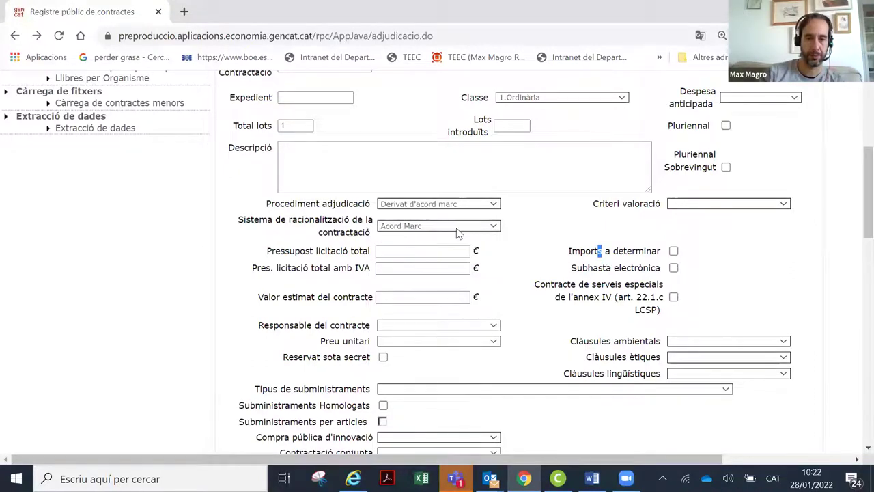
click(483, 230)
click(475, 236)
click(492, 229)
click(495, 244)
Step: Search Acord marc for 'subm', correcting the mistyped 'sibmin', to list supply agreements
click(503, 246)
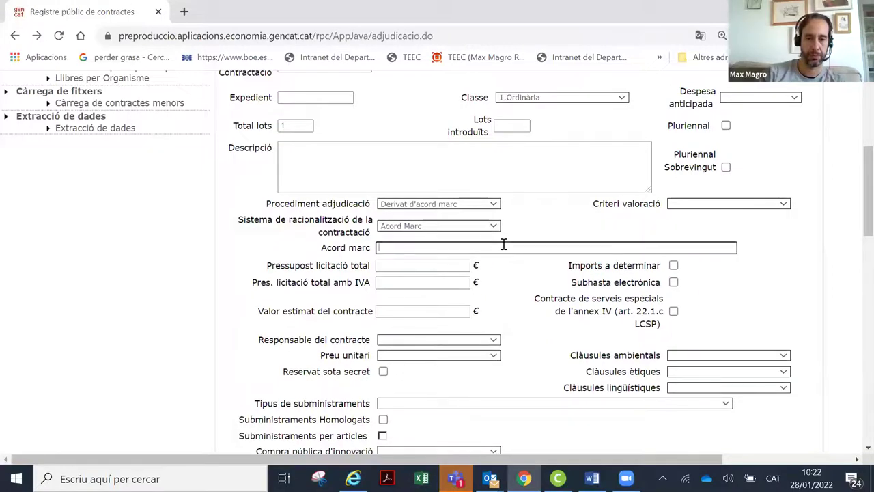
text(sibmi)
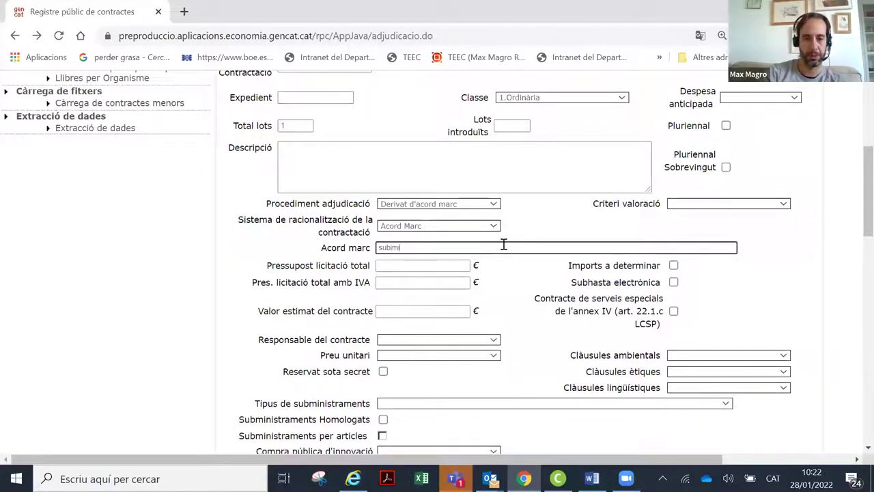
text(n)
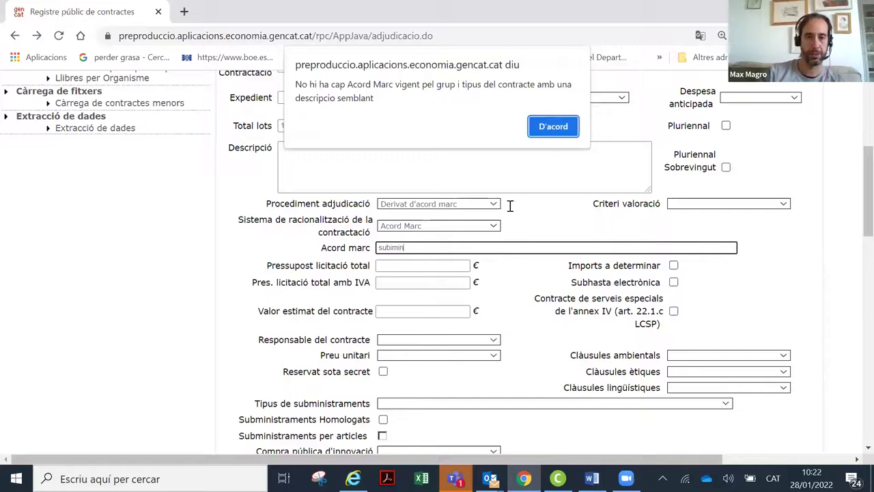
click(552, 127)
key(BackSpace)
key(BackSpace)
key(BackSpace)
key(BackSpace)
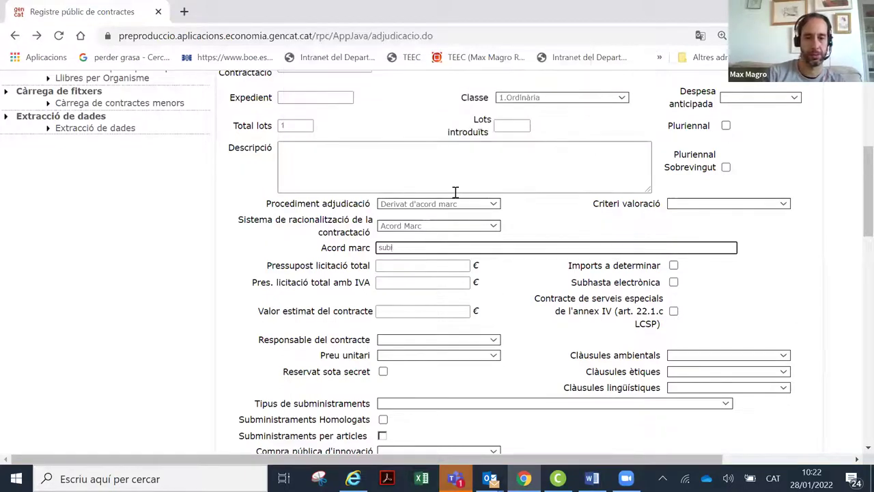
text(mi)
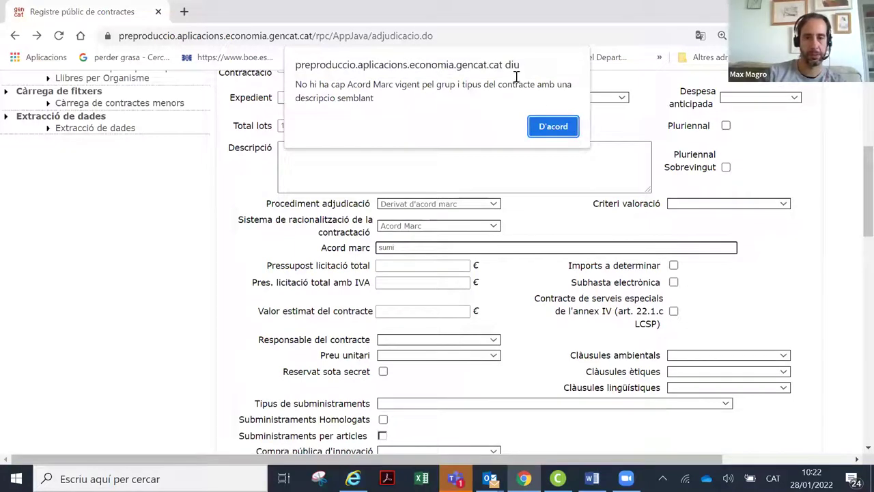
click(559, 130)
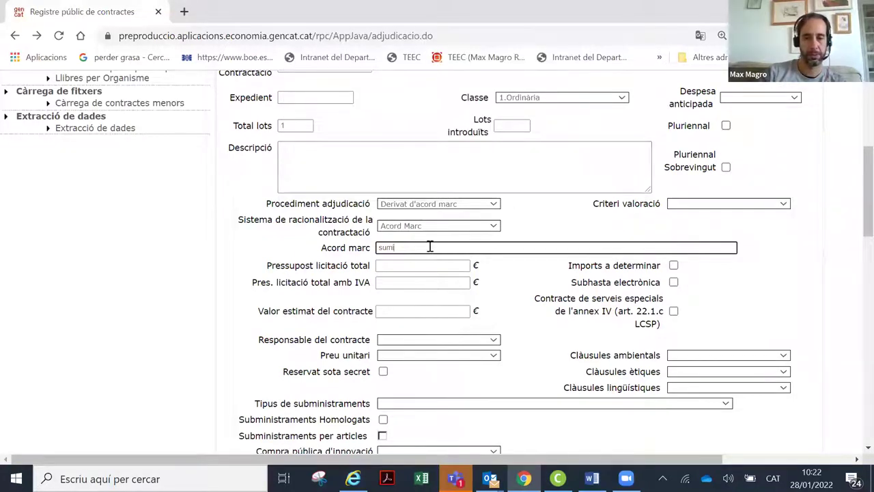
key(BackSpace)
key(BackSpace)
key(BackSpace)
text(ubm)
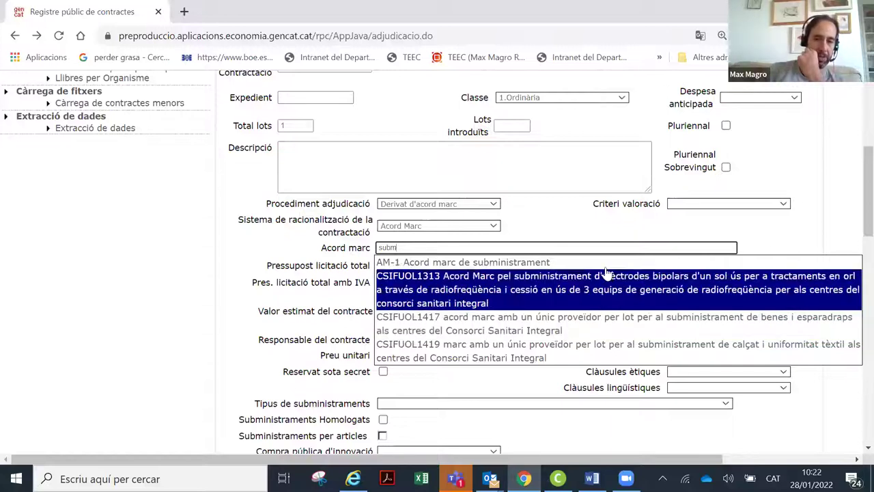
Step: Try the CSIFUOL1313 agreement, reselect Acord Marc, dismiss the no-agreement warning, and clear Acord marc
click(512, 295)
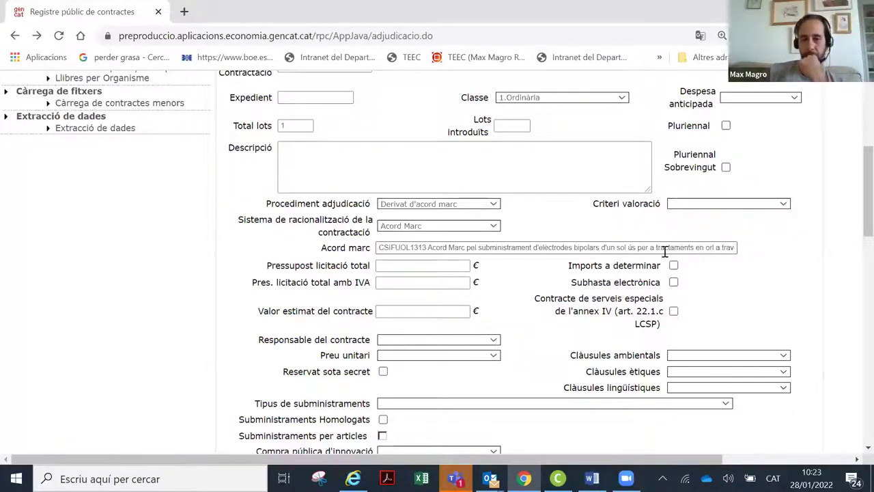
click(665, 250)
click(495, 227)
click(478, 235)
click(494, 226)
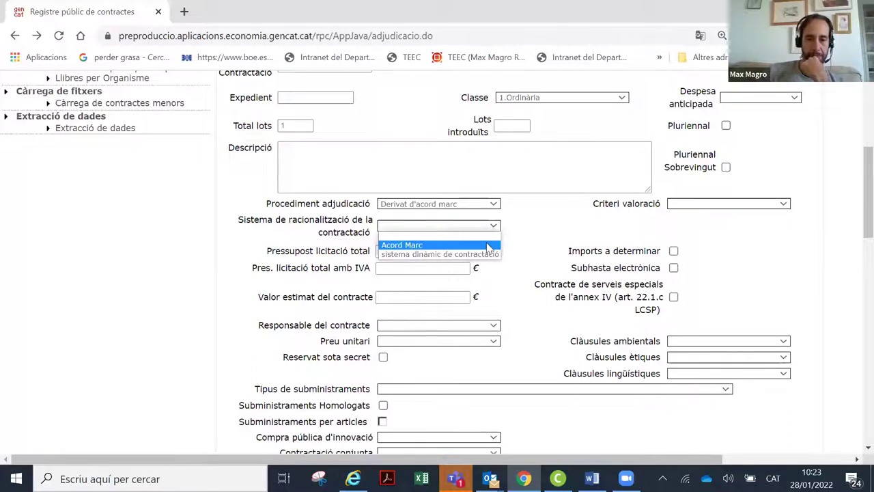
click(488, 245)
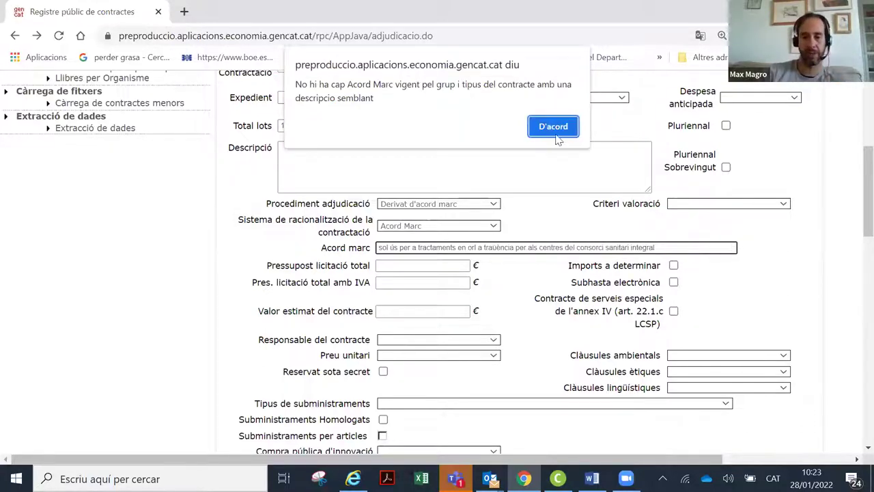
click(555, 133)
key(BackSpace)
key(BackSpace)
key(BackSpace)
key(BackSpace)
key(BackSpace)
key(BackSpace)
key(BackSpace)
key(BackSpace)
key(BackSpace)
key(BackSpace)
key(BackSpace)
key(BackSpace)
key(BackSpace)
key(BackSpace)
key(BackSpace)
key(BackSpace)
key(BackSpace)
key(BackSpace)
key(BackSpace)
key(BackSpace)
key(BackSpace)
key(BackSpace)
key(BackSpace)
key(BackSpace)
key(BackSpace)
key(BackSpace)
key(BackSpace)
key(BackSpace)
key(BackSpace)
key(BackSpace)
key(BackSpace)
key(BackSpace)
key(BackSpace)
key(BackSpace)
key(BackSpace)
key(BackSpace)
key(BackSpace)
key(BackSpace)
key(BackSpace)
key(BackSpace)
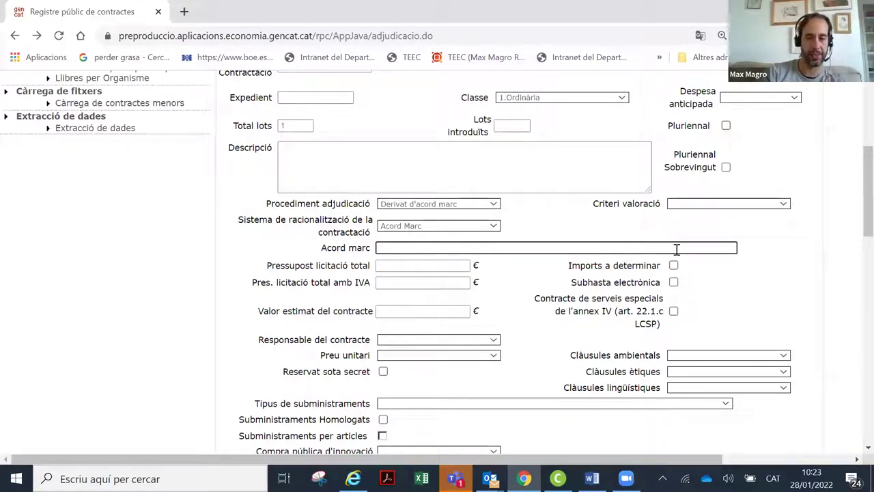
Step: Search Acord marc for 'altre' and choose the ZZ-Altres catch-all agreement
click(751, 249)
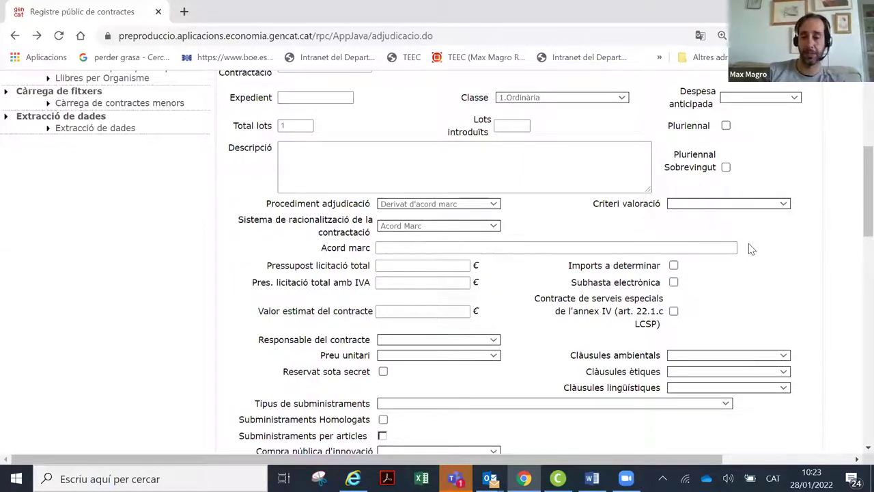
click(446, 249)
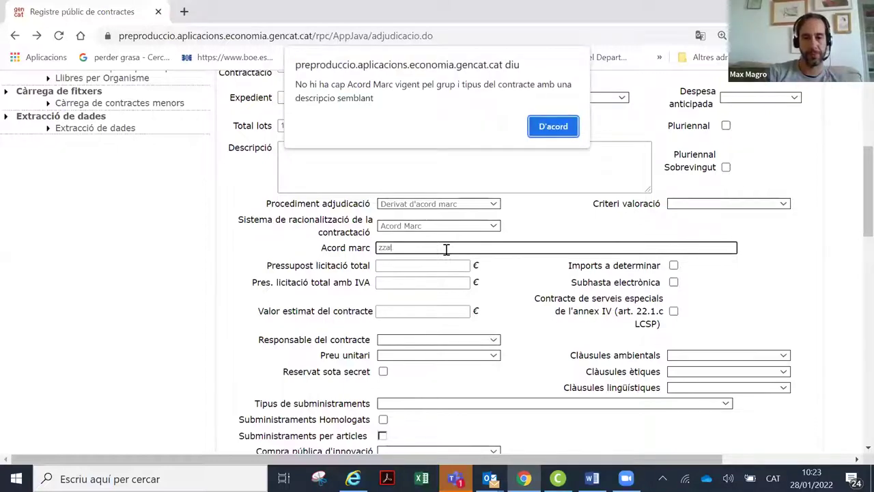
click(554, 126)
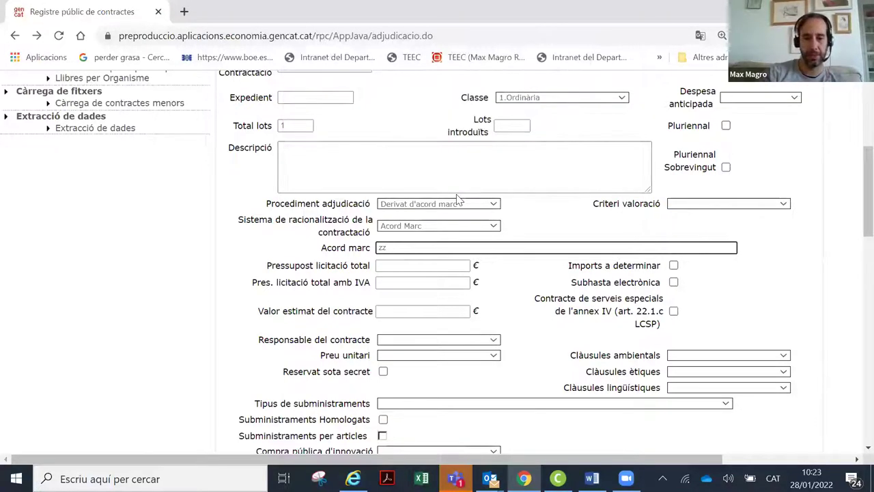
text(altres)
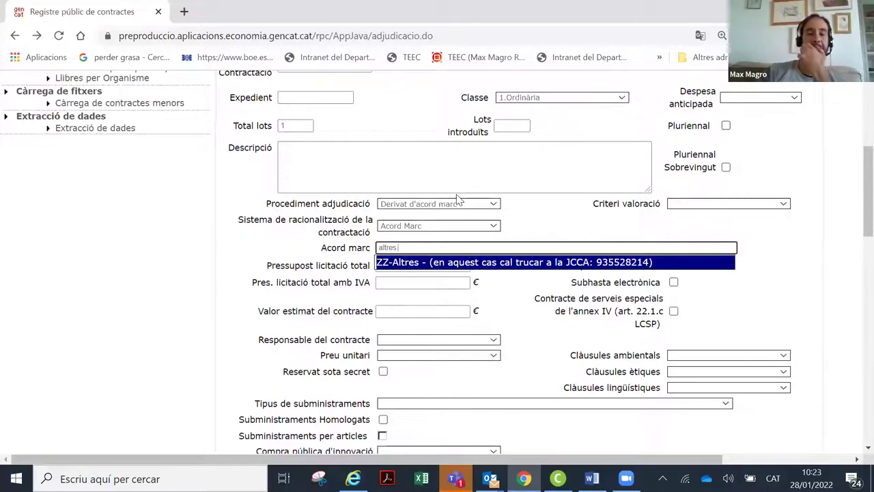
click(413, 266)
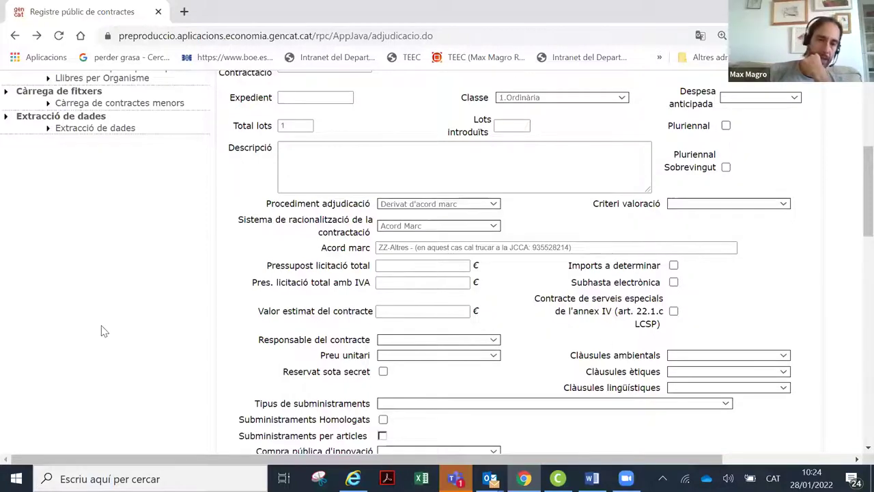
Step: Delete the ZZ-Altres entry from the Acord marc field with Backspace
click(390, 248)
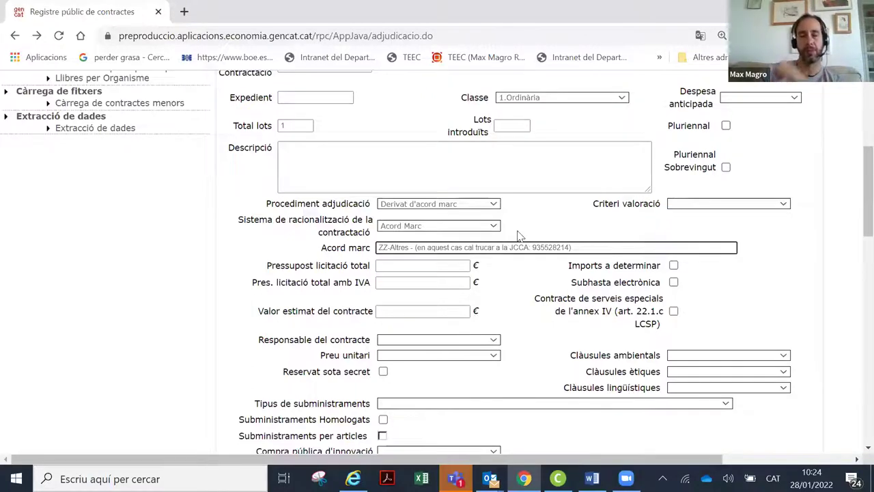
scroll(516, 239, up, 3)
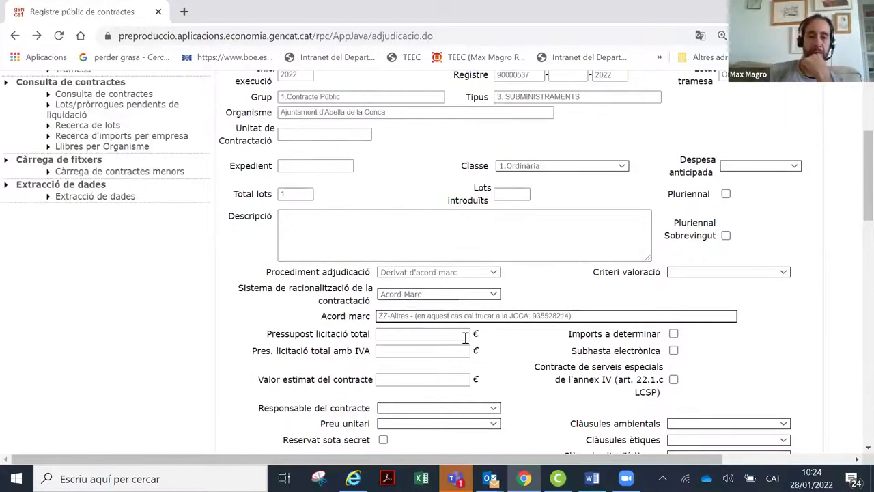
scroll(424, 245, down, 2)
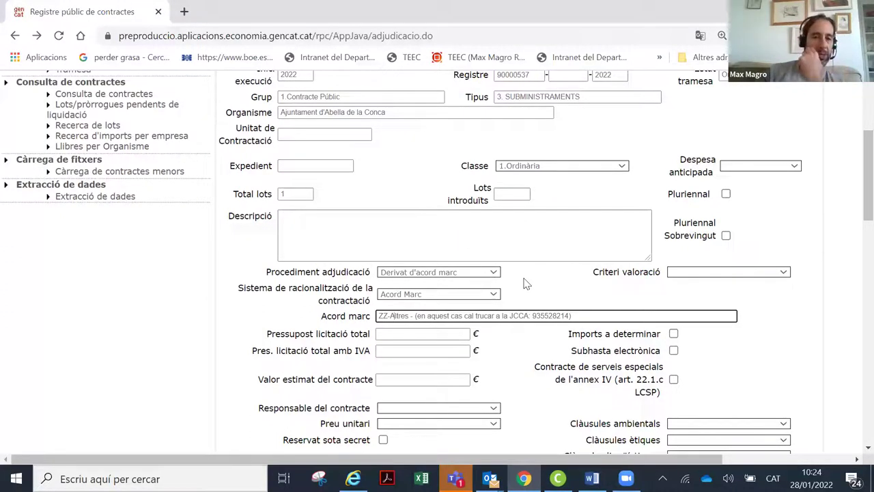
scroll(458, 294, down, 1)
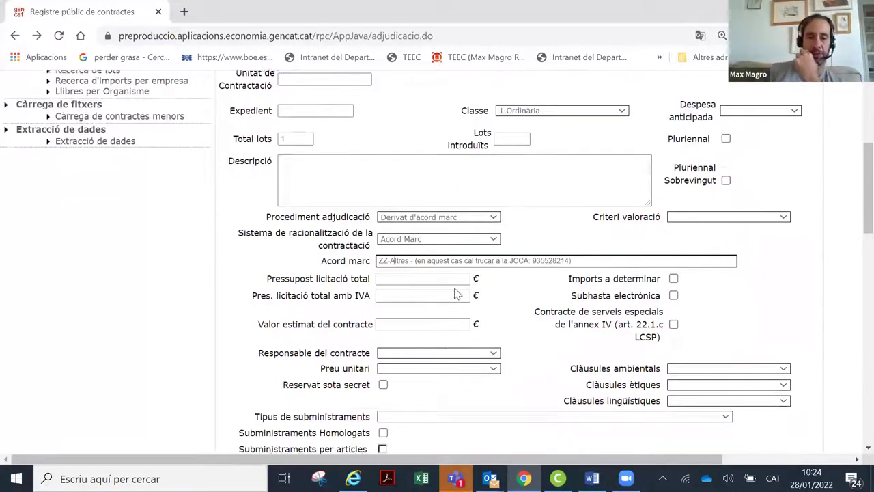
scroll(491, 341, down, 2)
scroll(484, 294, up, 4)
scroll(587, 321, down, 1)
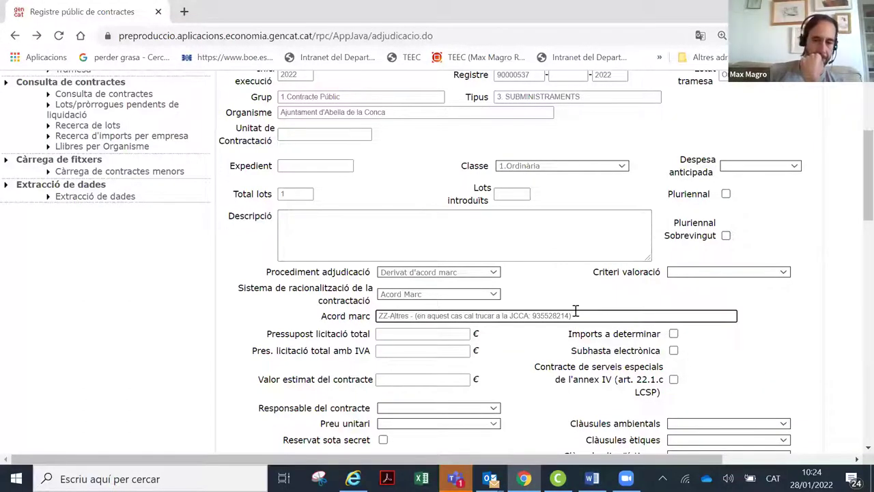
key(BackSpace)
key(BackSpace)
key(BackSpace)
key(BackSpace)
key(BackSpace)
key(BackSpace)
key(BackSpace)
key(BackSpace)
key(BackSpace)
key(BackSpace)
key(BackSpace)
key(BackSpace)
key(BackSpace)
key(BackSpace)
key(BackSpace)
key(BackSpace)
key(BackSpace)
key(BackSpace)
key(BackSpace)
key(BackSpace)
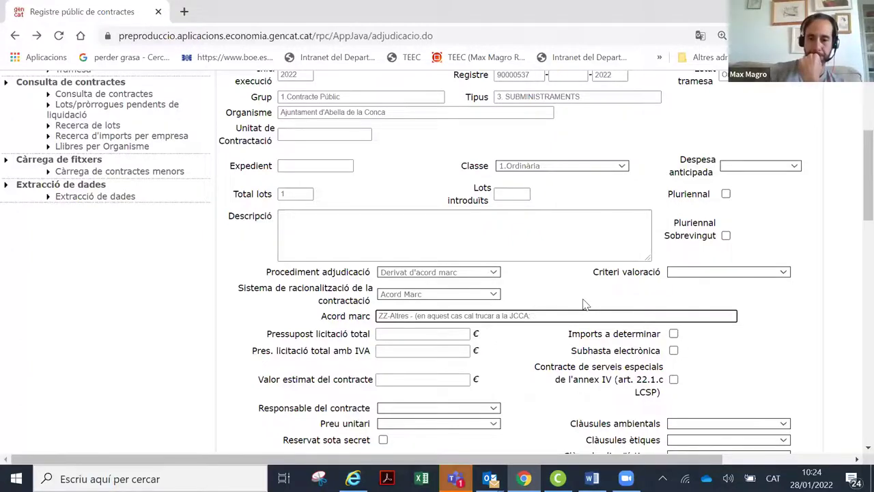
key(BackSpace)
key(BackSpace)
key(BackSpace)
key(BackSpace)
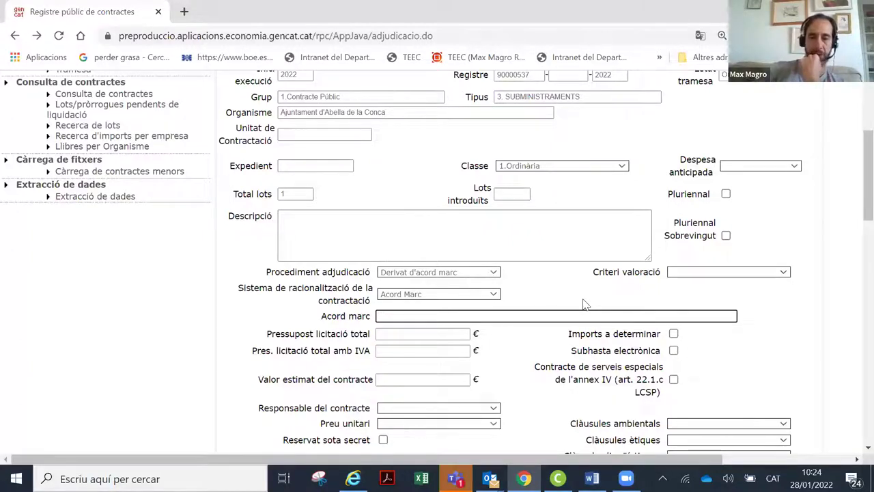
click(476, 274)
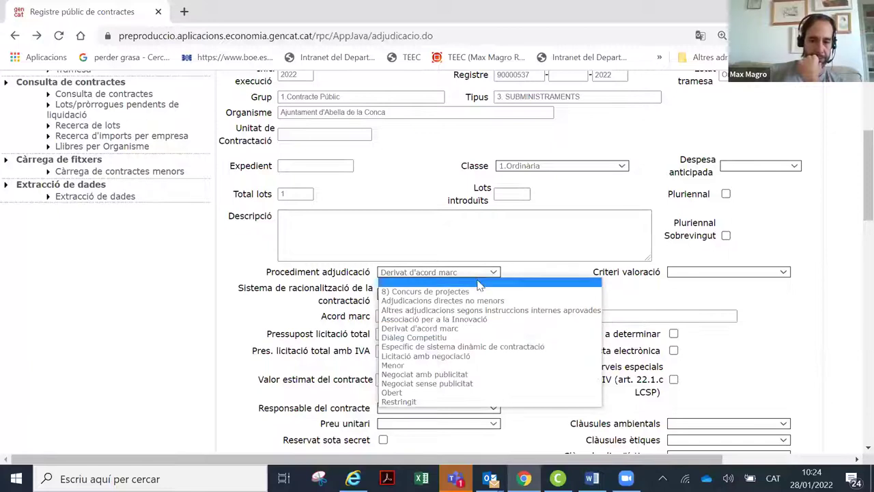
click(467, 347)
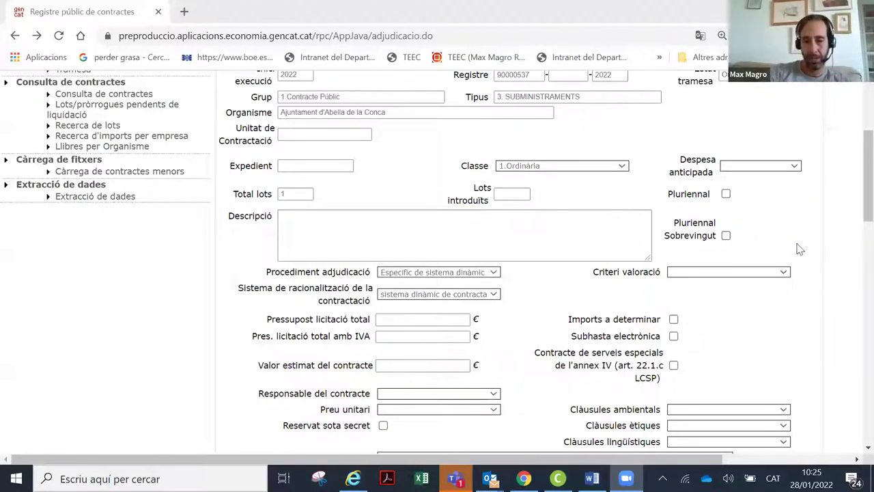
click(487, 273)
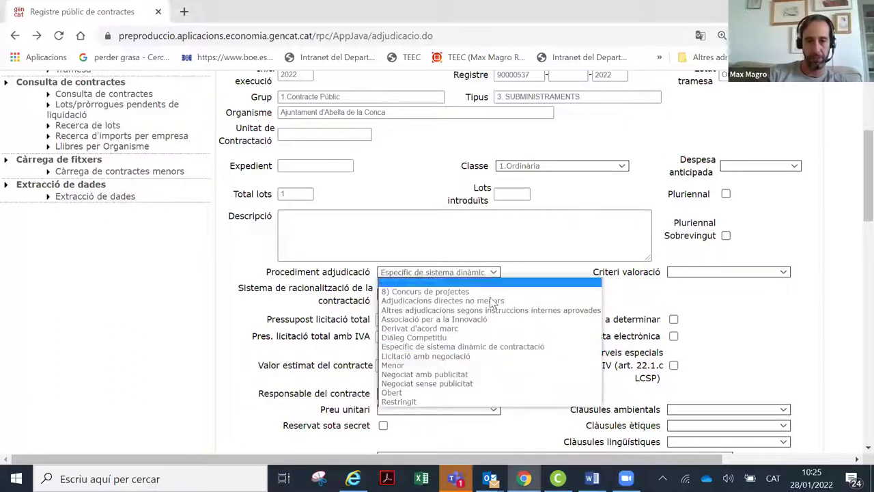
click(484, 328)
click(490, 293)
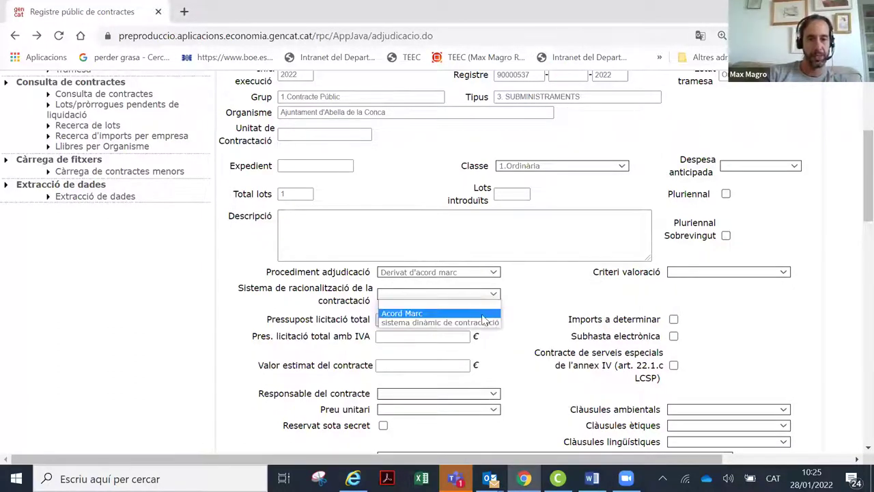
click(478, 312)
click(478, 316)
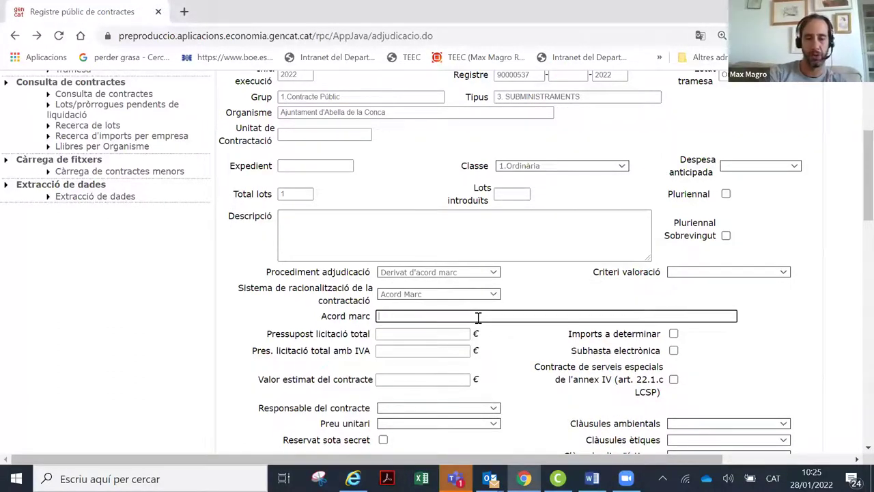
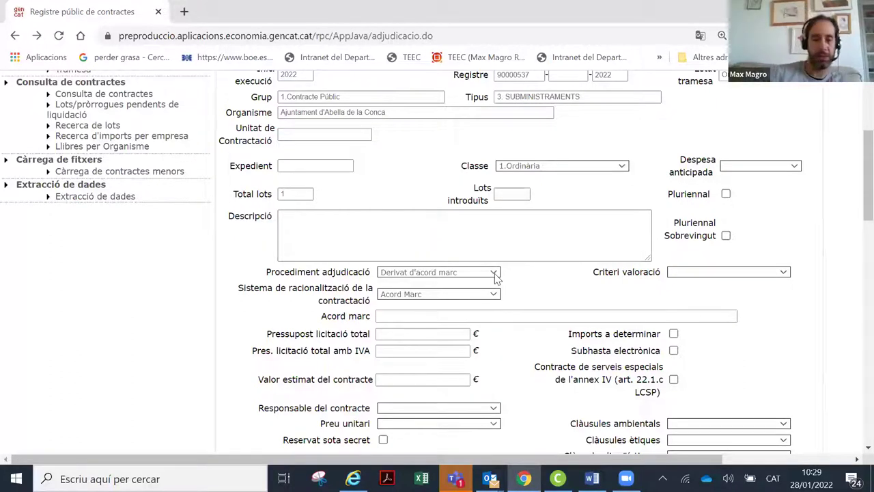
Step: Set the award procedure to Específic de sistema dinàmic and try Acord Marc and sistema dinàmic de contractació as rationalisation system
click(496, 277)
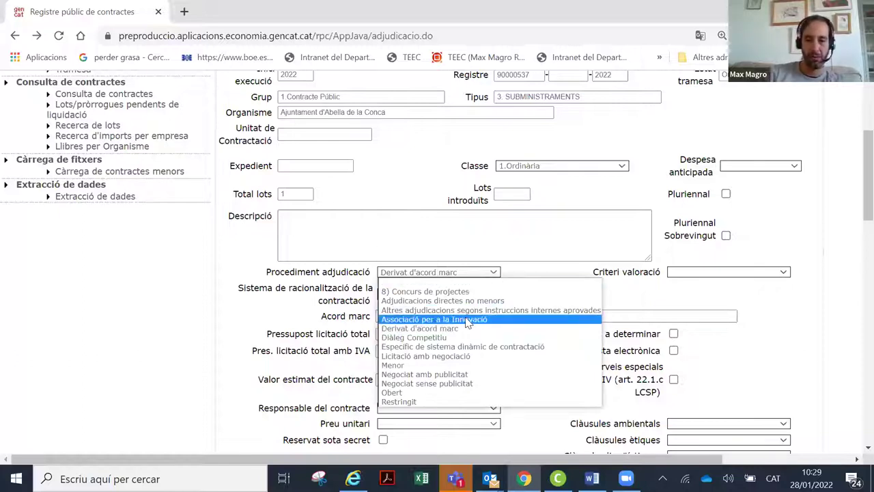
click(468, 347)
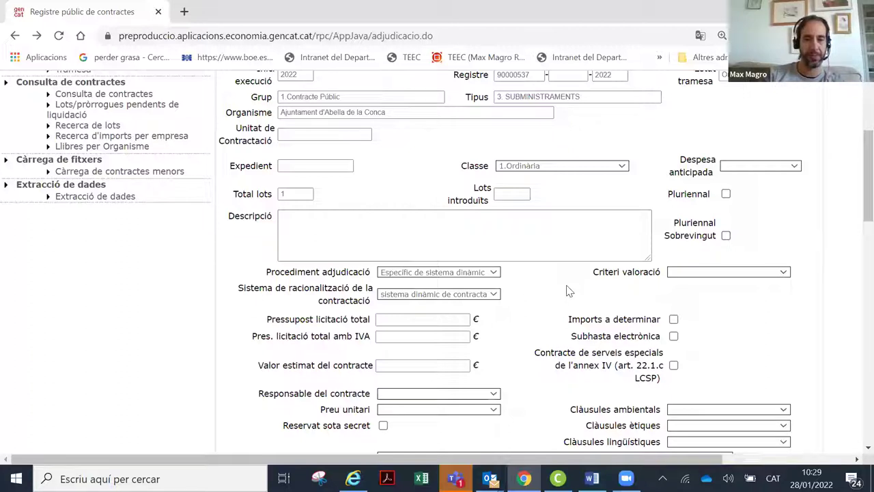
drag(234, 289, 372, 303)
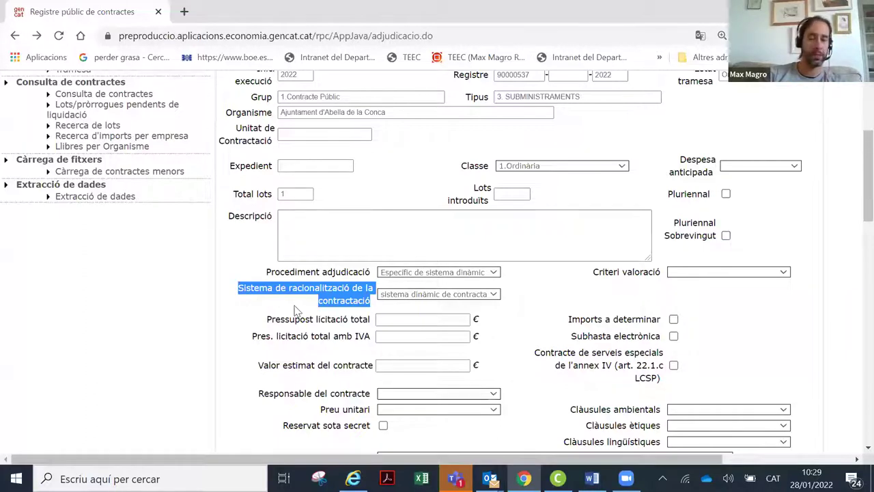
click(493, 294)
click(484, 323)
click(493, 294)
click(444, 314)
click(493, 295)
click(478, 321)
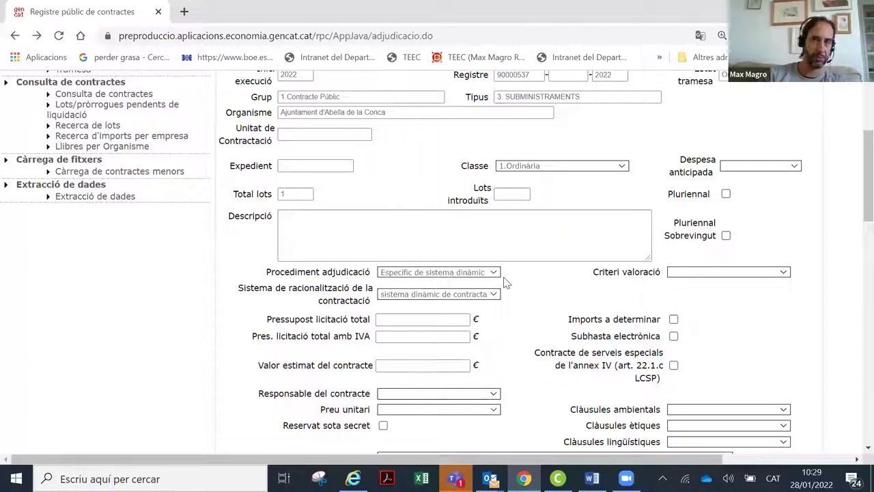
Step: Reset the rationalisation system and award procedure dropdowns to the blank option
click(483, 295)
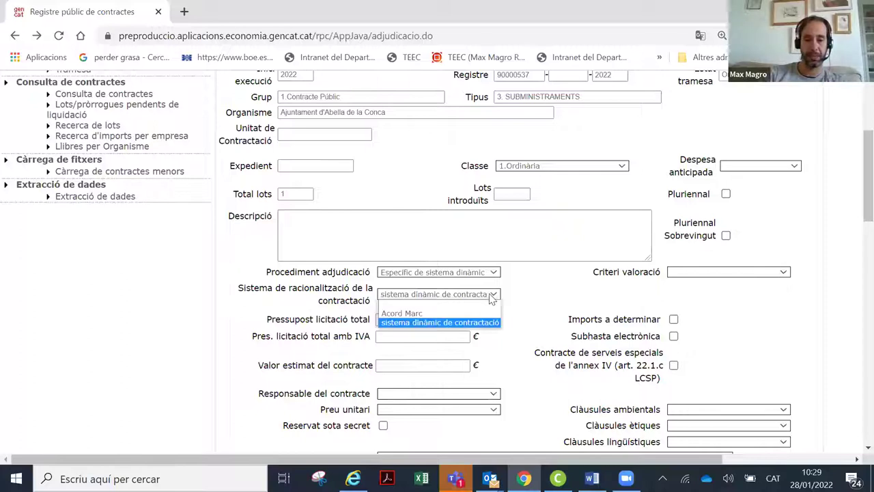
click(476, 305)
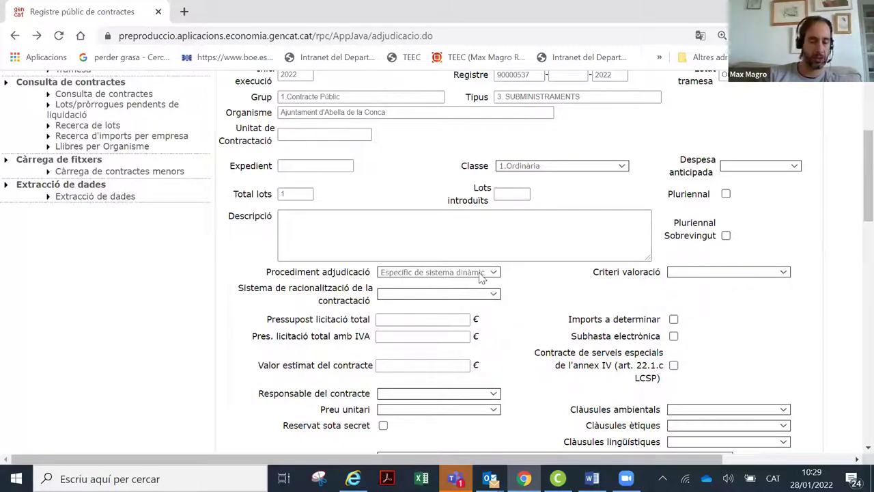
click(495, 273)
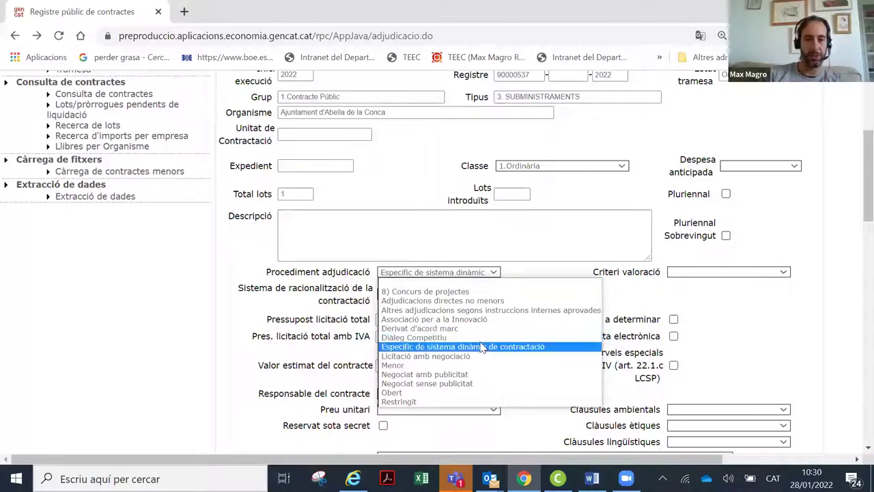
click(572, 274)
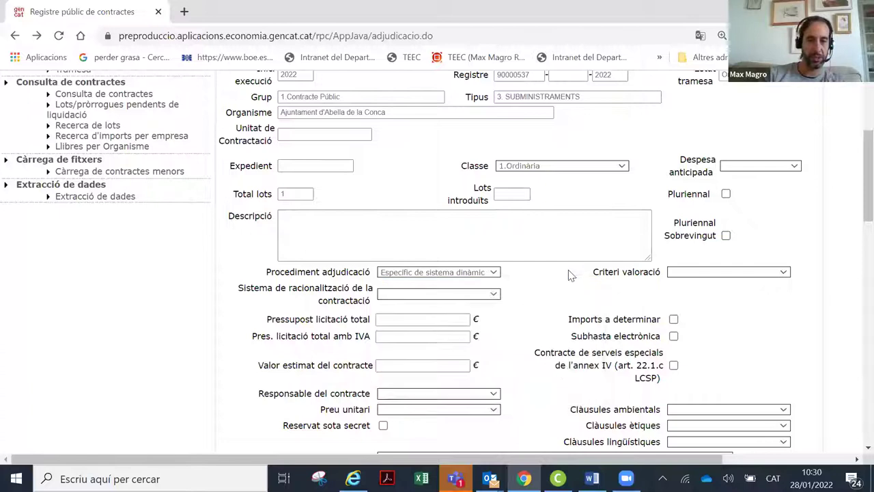
click(493, 273)
click(490, 283)
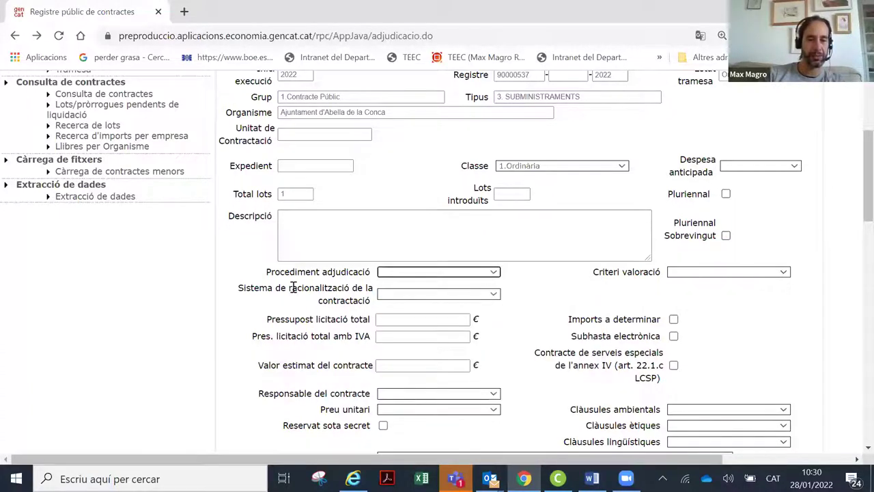
drag(236, 289, 374, 310)
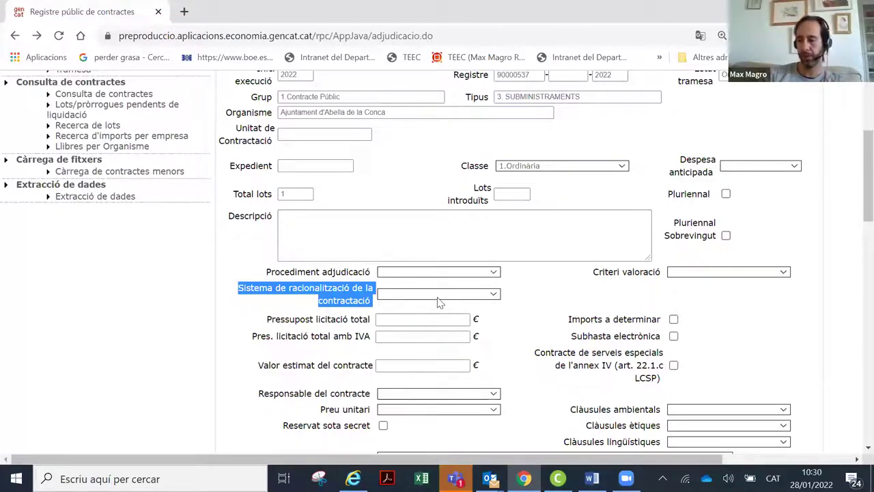
Step: Find the Imports a determinar checkbox in the budget section and leave it ticked
scroll(440, 303, down, 3)
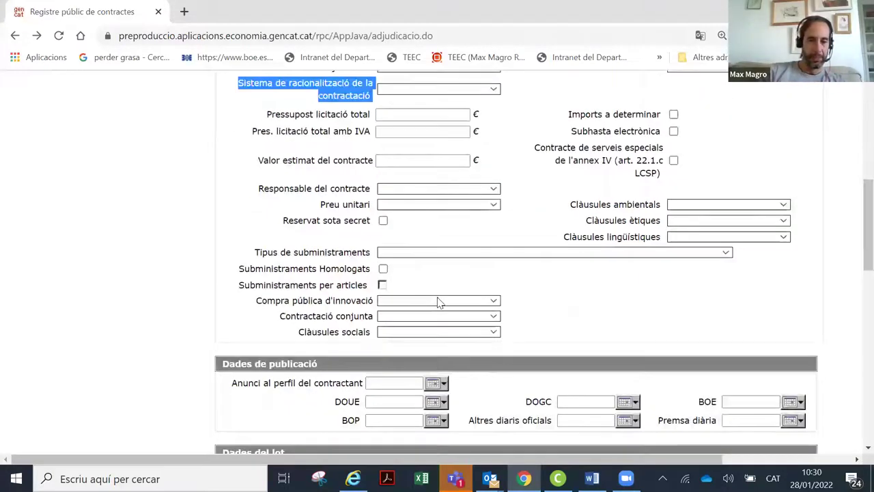
scroll(439, 303, down, 3)
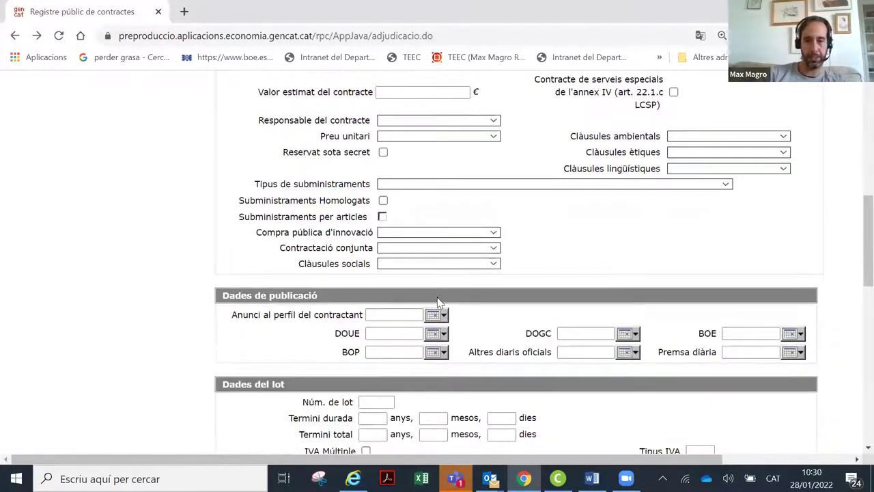
scroll(439, 299, up, 4)
scroll(439, 298, down, 1)
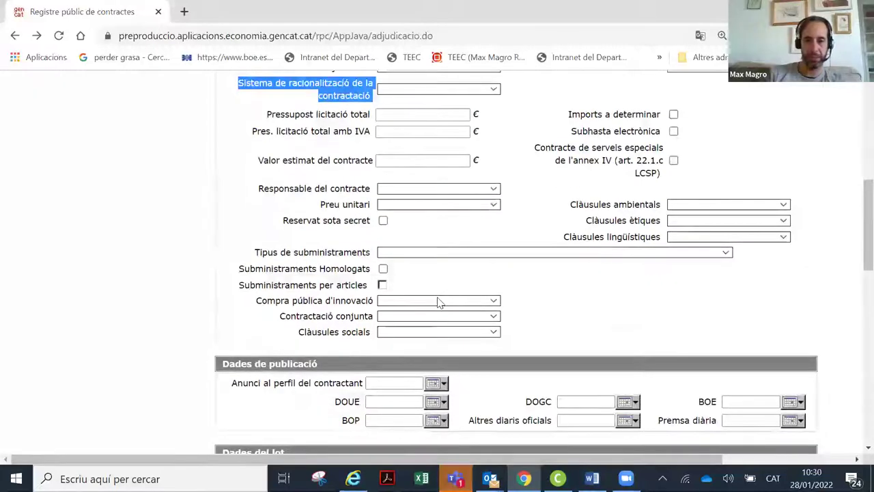
scroll(579, 178, up, 1)
scroll(579, 179, up, 1)
click(512, 210)
drag(567, 183, 666, 183)
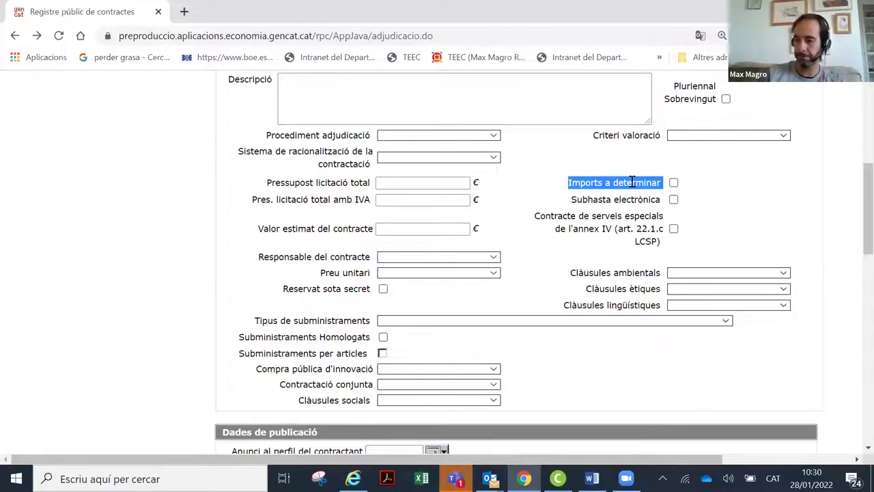
click(673, 183)
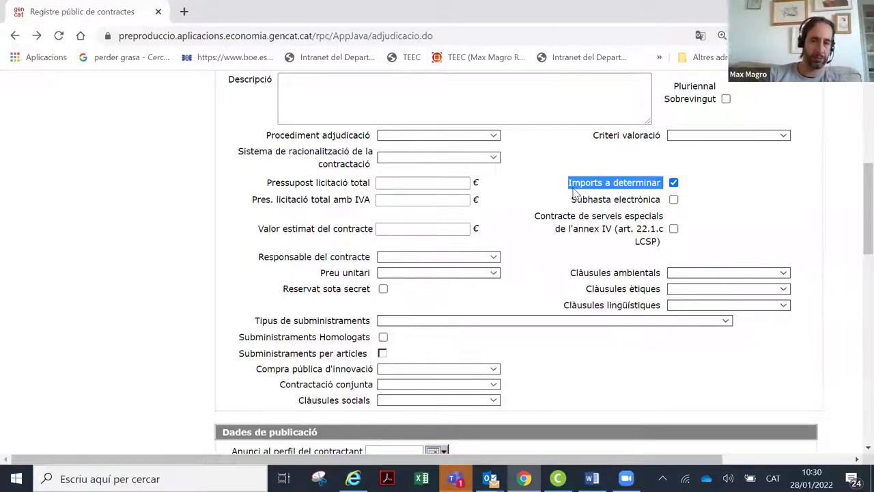
click(674, 183)
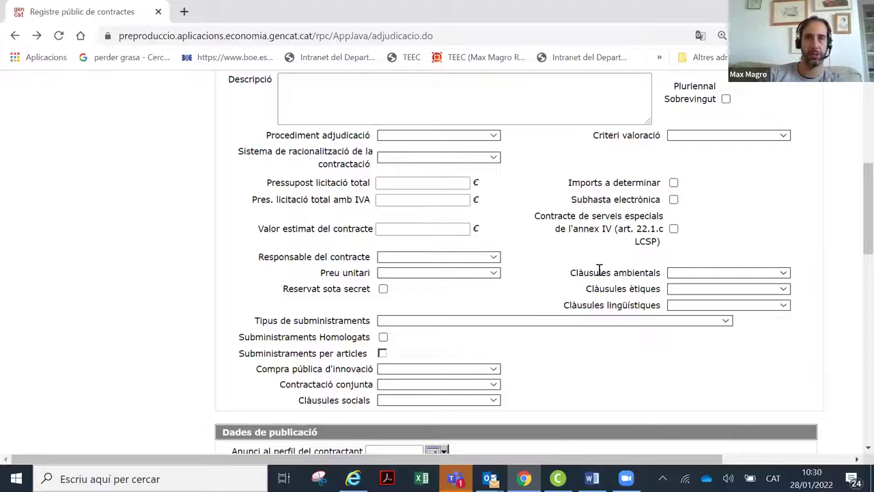
click(674, 183)
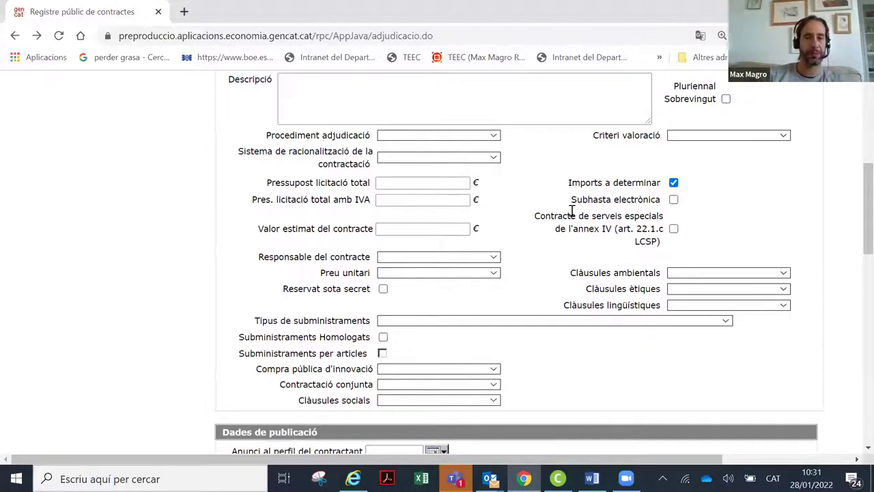
scroll(440, 263, down, 10)
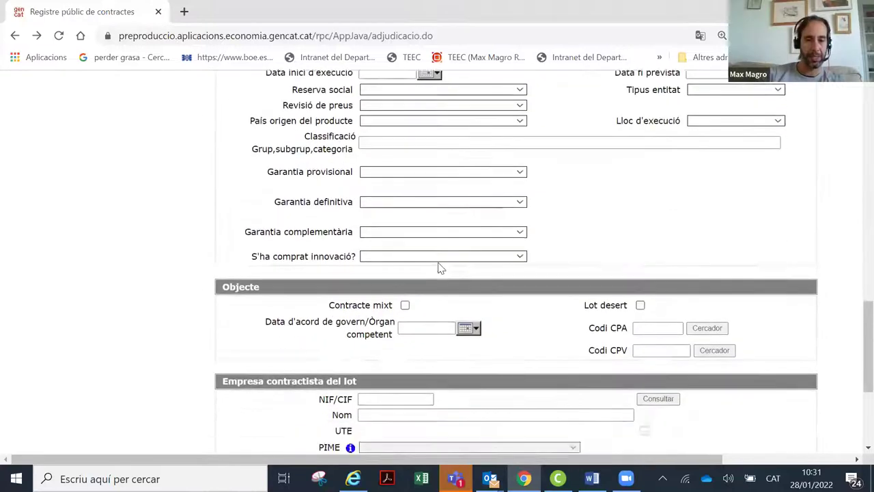
scroll(441, 268, down, 3)
scroll(438, 266, up, 15)
scroll(442, 265, up, 2)
Step: Change the contract type to 5. SERVEIS and accept to reload the form
click(14, 35)
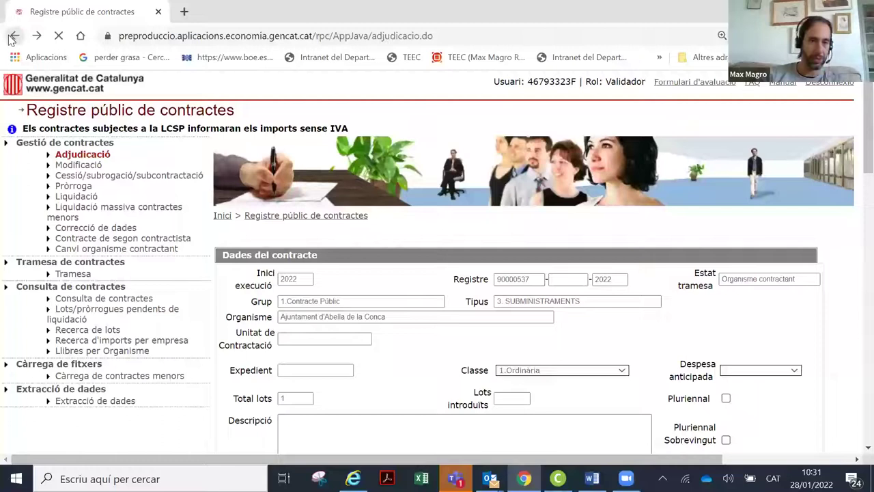
click(736, 160)
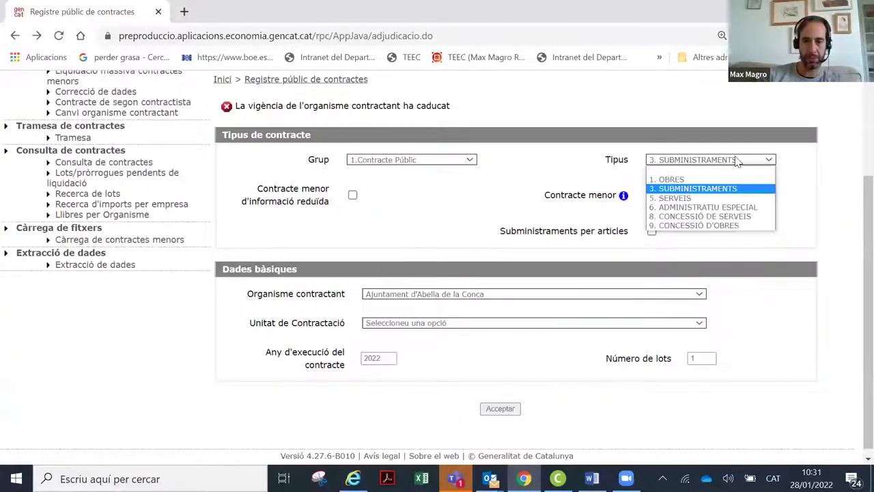
click(696, 198)
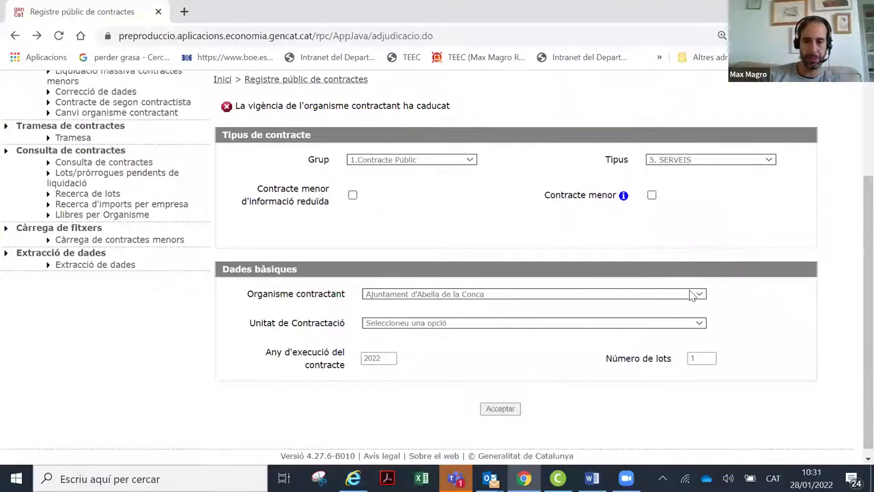
click(512, 410)
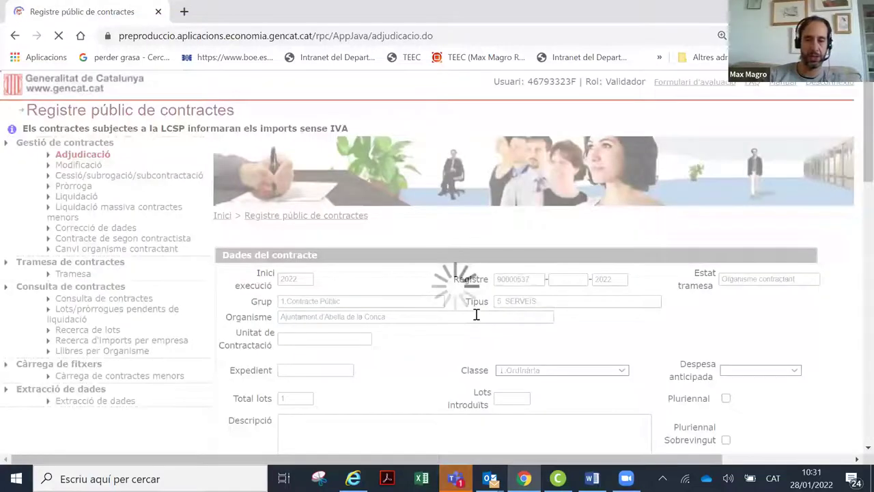
Step: Scroll down to the Altres dades econòmiques section and highlight its heading
scroll(476, 303, down, 15)
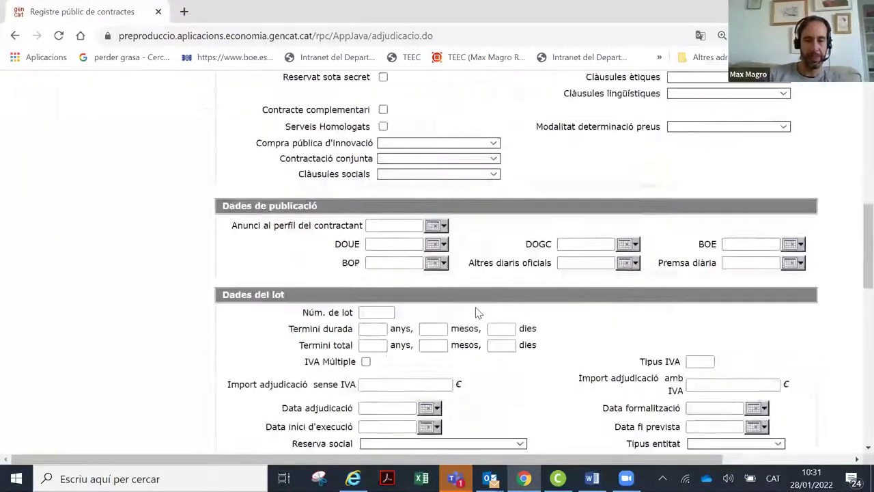
scroll(476, 312, down, 5)
drag(152, 226, 352, 212)
click(215, 246)
click(352, 212)
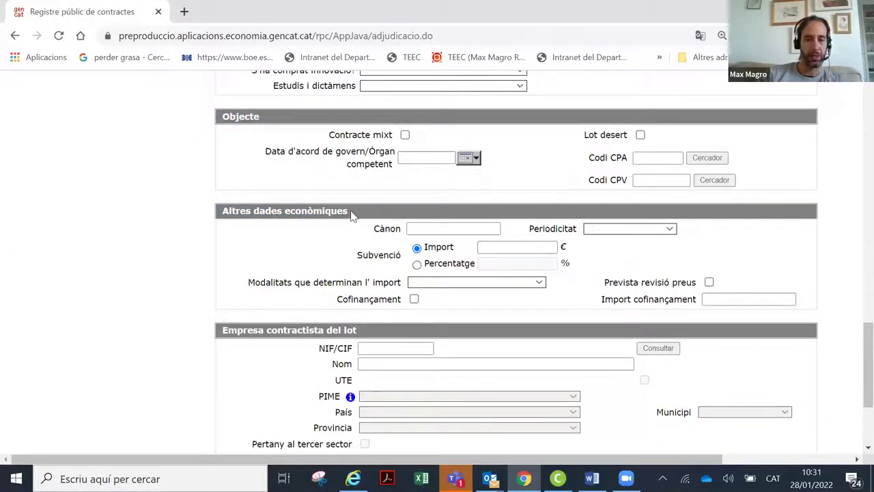
triple_click(344, 213)
click(352, 216)
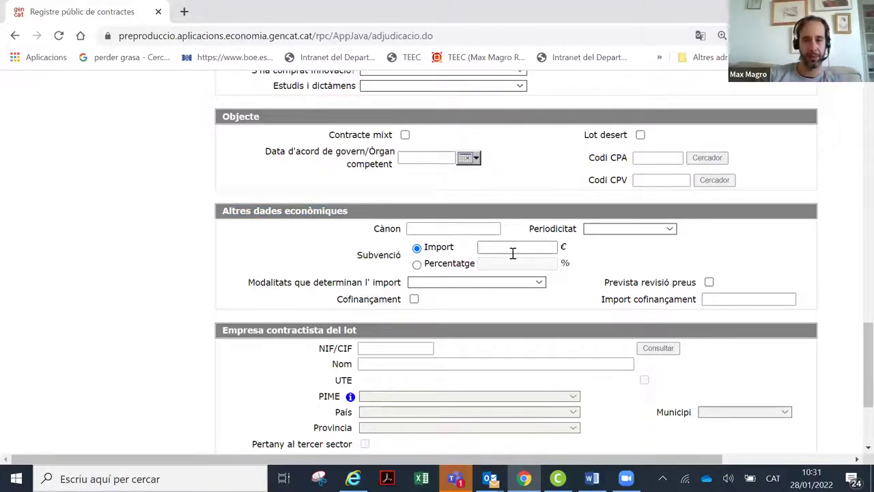
Step: Inspect the Periodicitat and import modality dropdowns without choosing any values
click(617, 230)
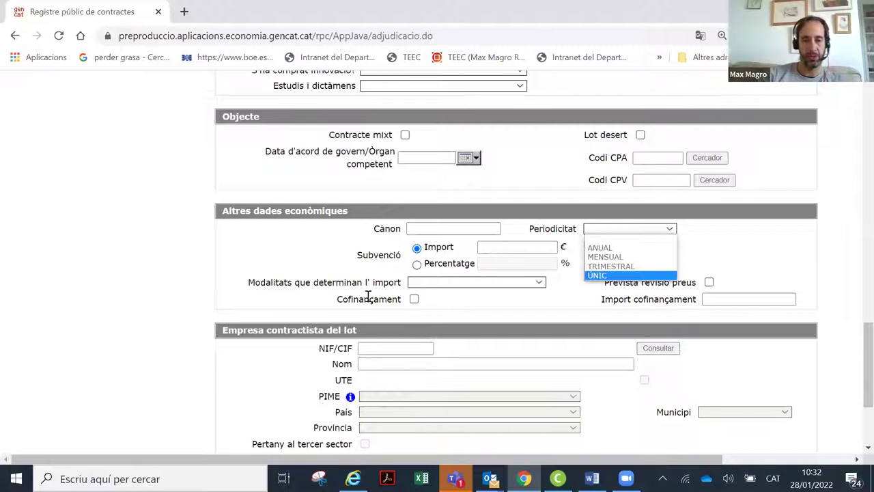
click(478, 292)
click(484, 282)
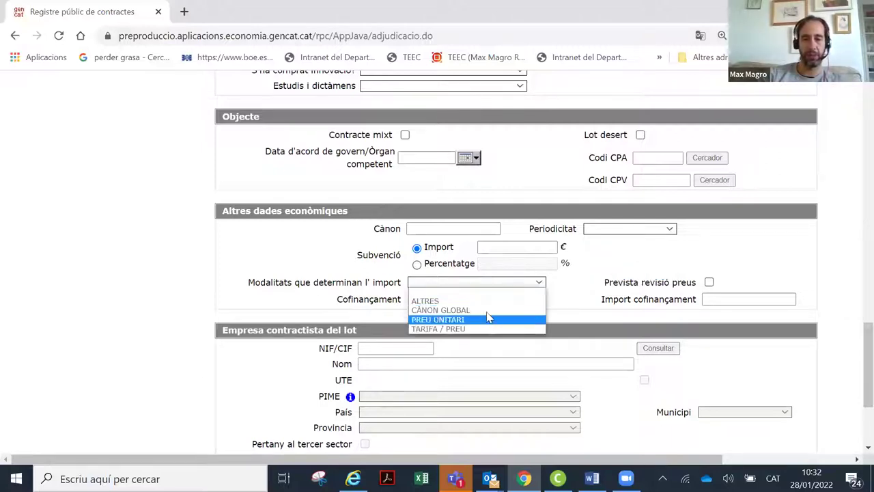
click(707, 299)
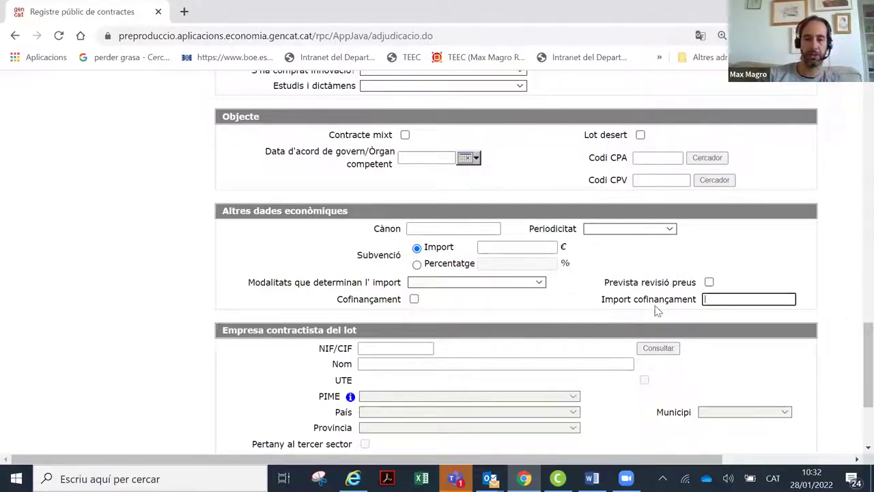
click(745, 258)
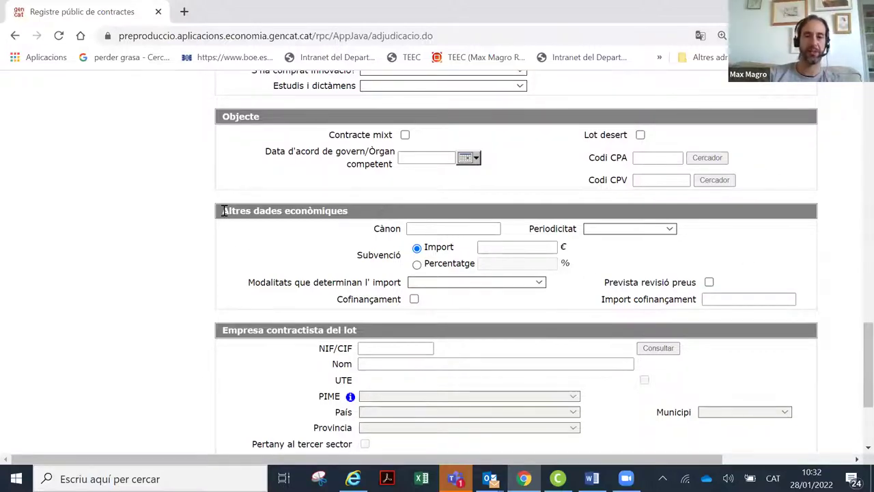
drag(227, 213, 351, 217)
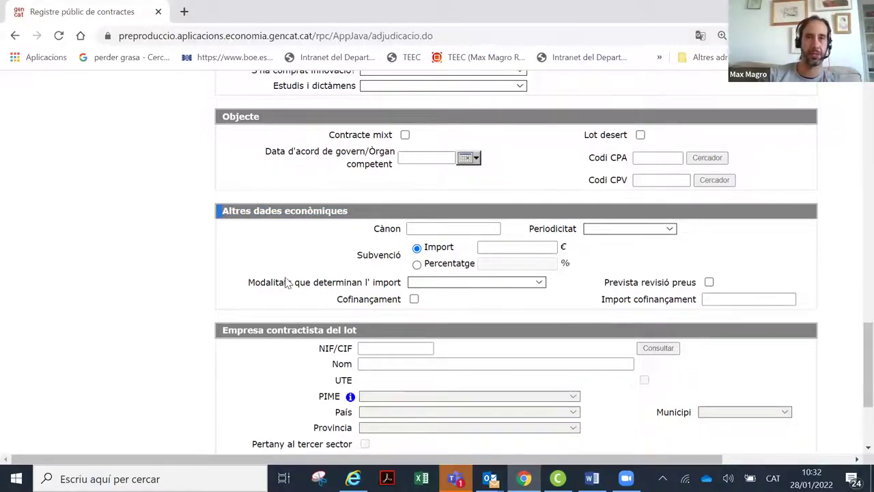
scroll(284, 278, up, 5)
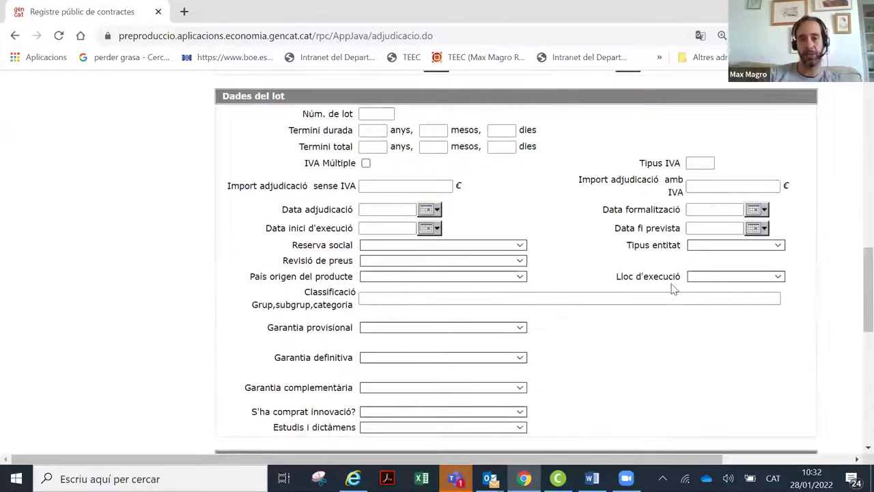
scroll(571, 276, up, 4)
scroll(572, 275, up, 3)
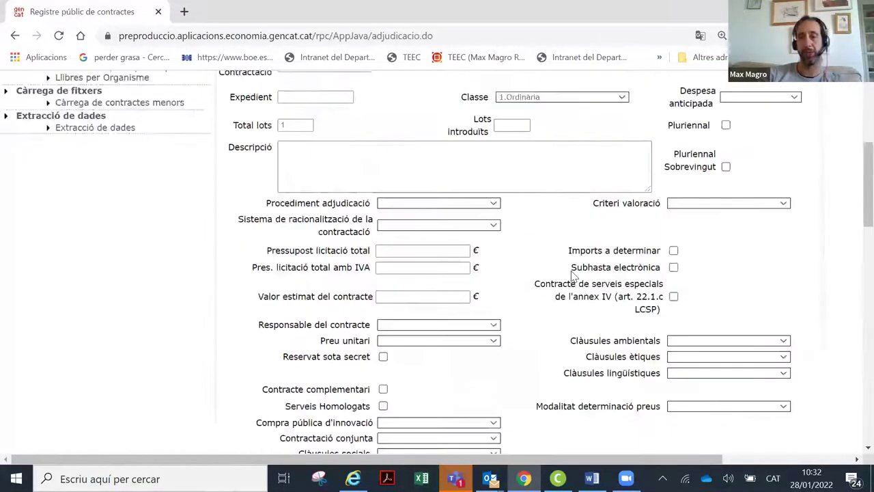
drag(569, 249, 669, 254)
click(672, 252)
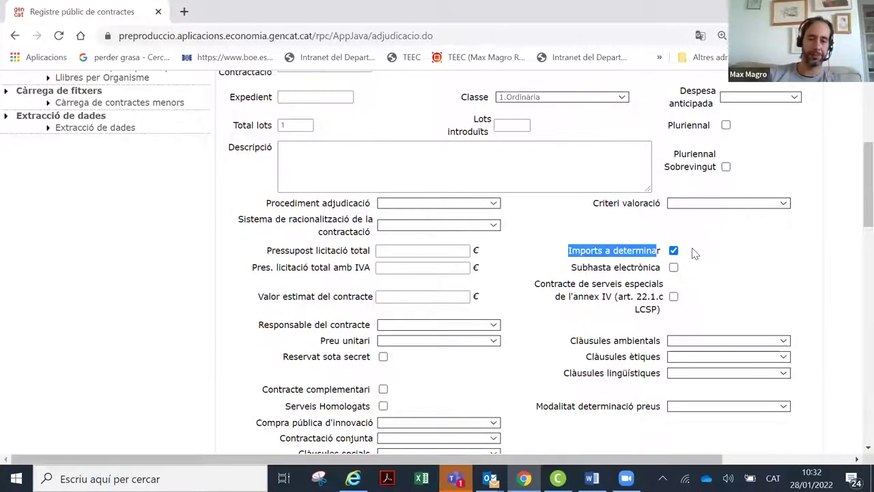
click(694, 251)
scroll(693, 250, down, 1)
click(674, 182)
scroll(43, 318, down, 3)
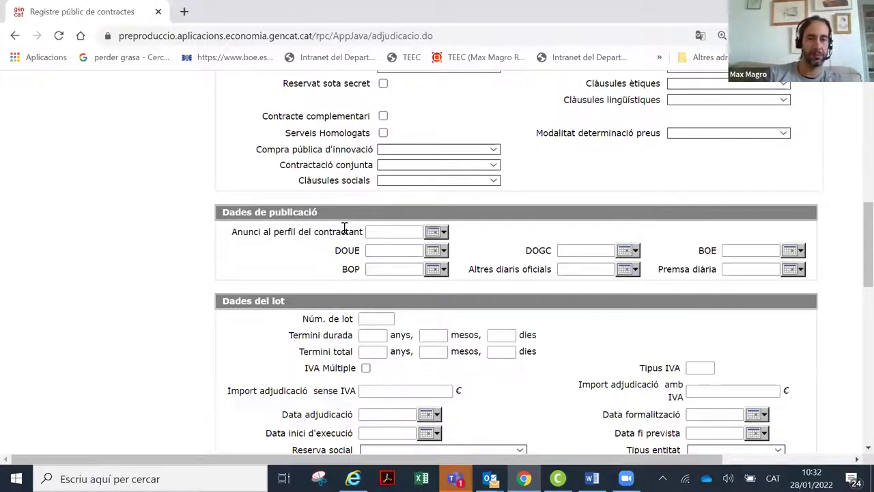
drag(332, 221, 317, 216)
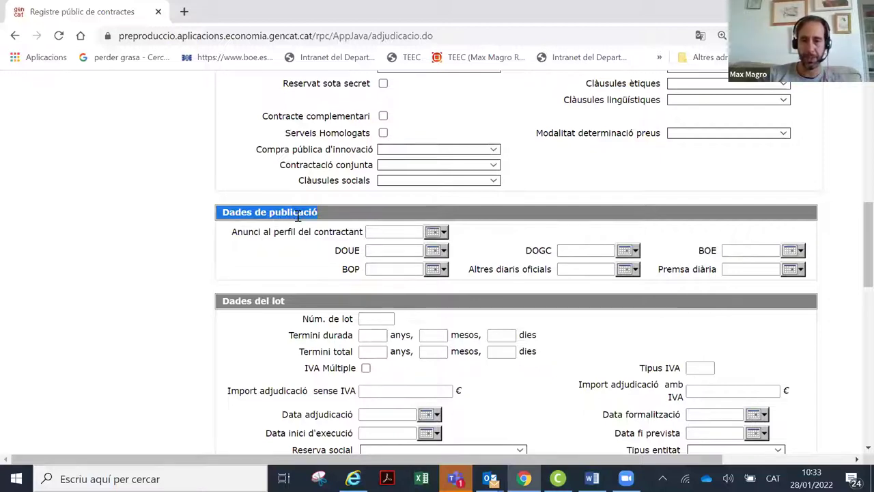
drag(283, 415, 353, 414)
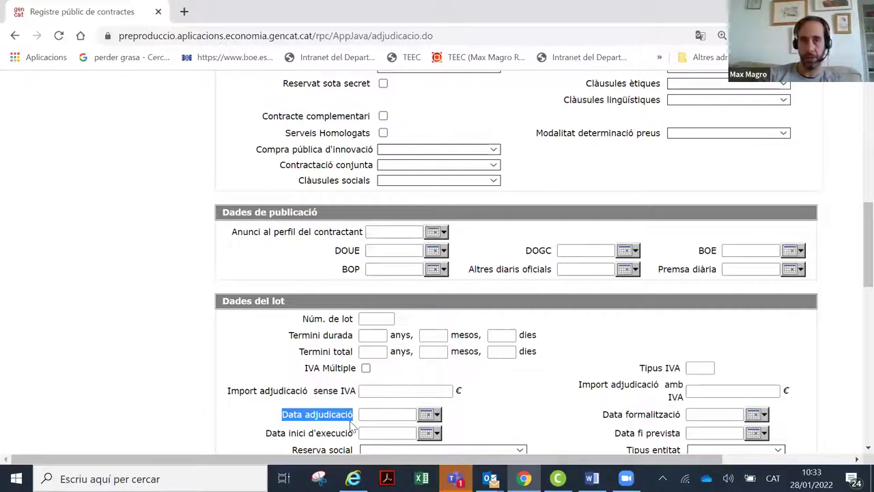
triple_click(321, 212)
click(321, 212)
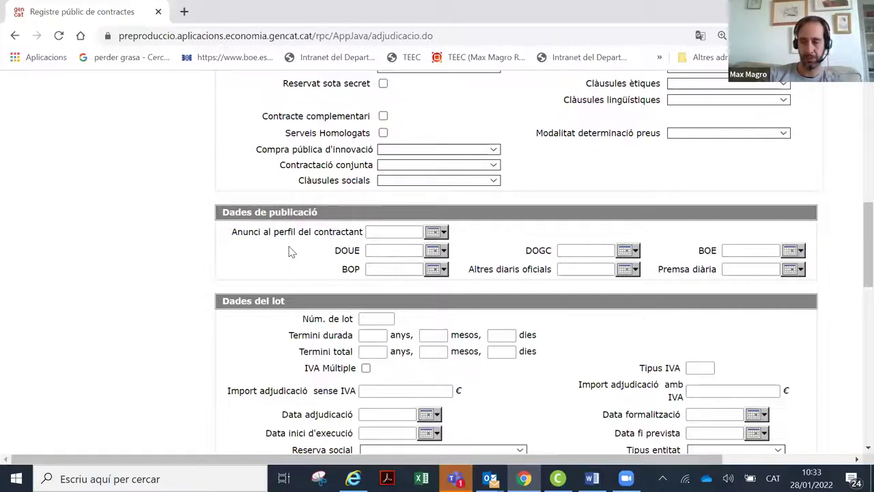
scroll(289, 251, down, 3)
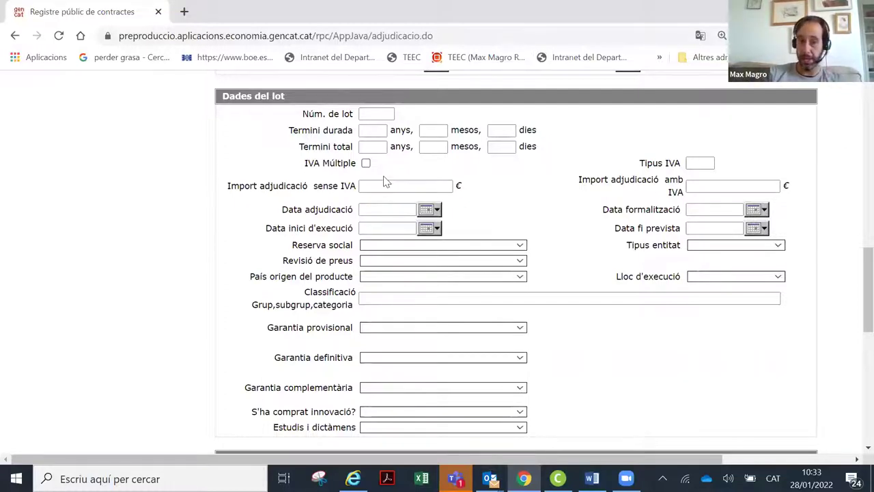
drag(290, 130, 347, 130)
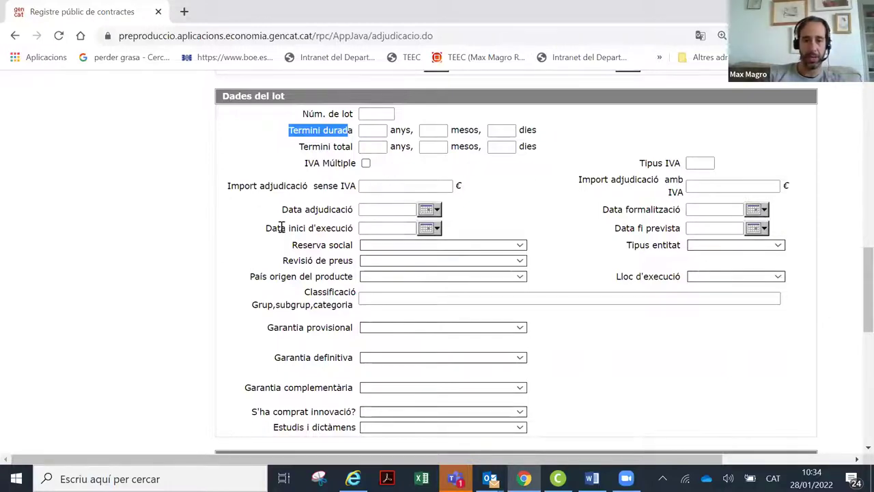
drag(266, 228, 388, 228)
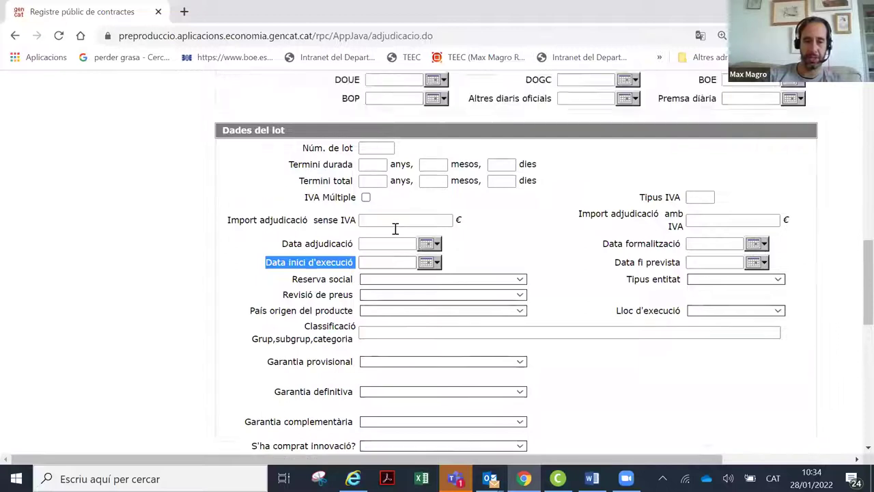
scroll(394, 228, up, 15)
double_click(308, 279)
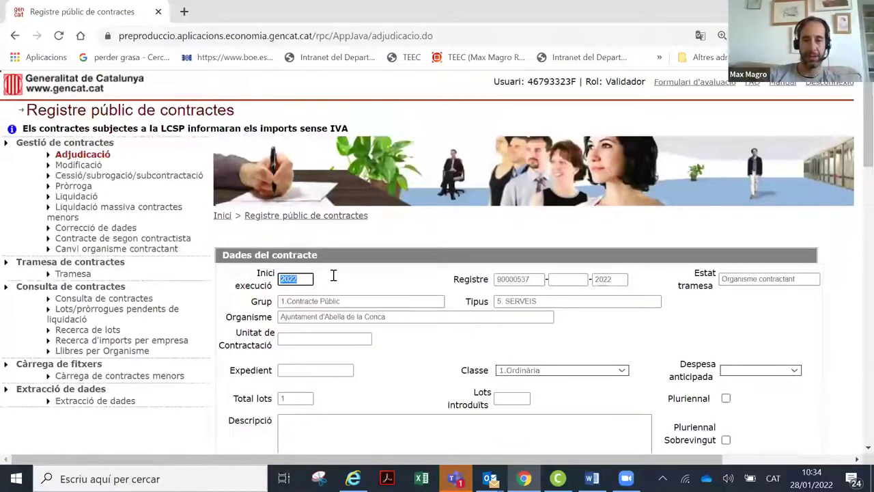
scroll(386, 277, down, 15)
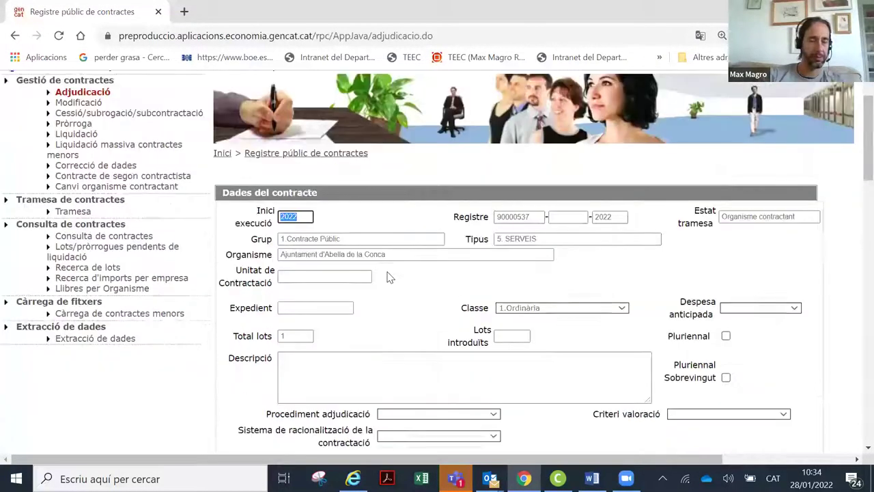
scroll(388, 276, up, 2)
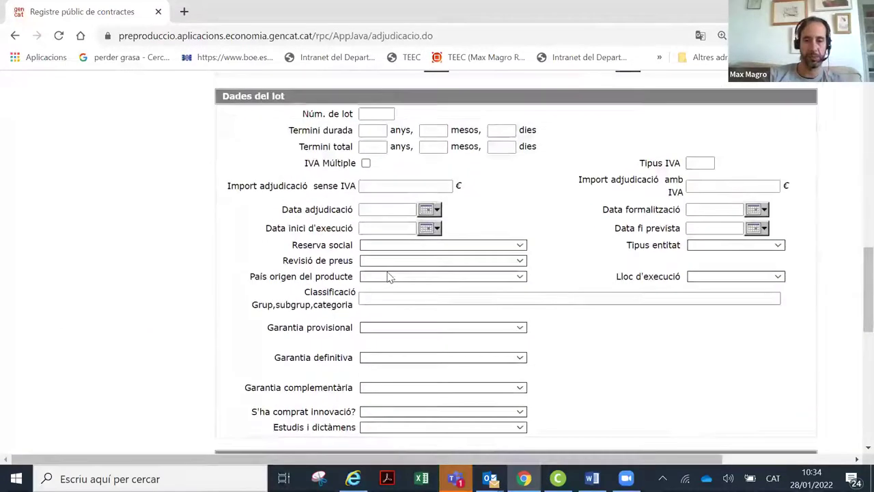
click(362, 296)
drag(272, 297, 360, 301)
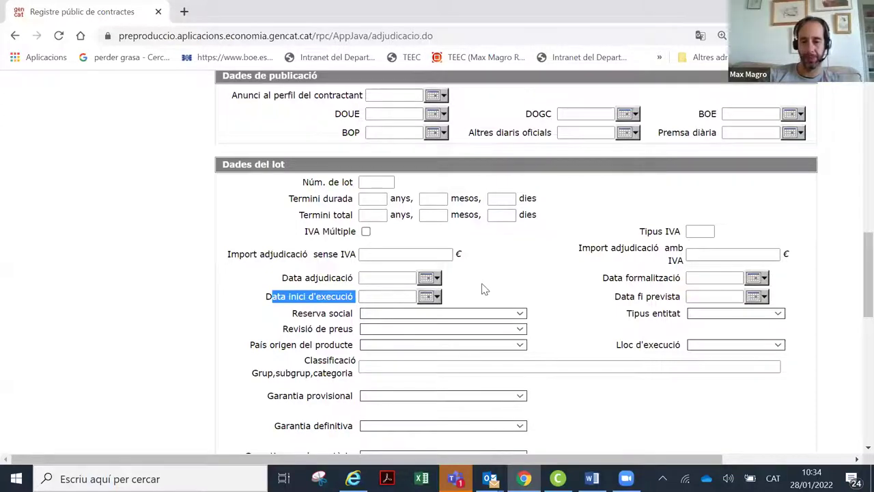
drag(614, 297, 681, 297)
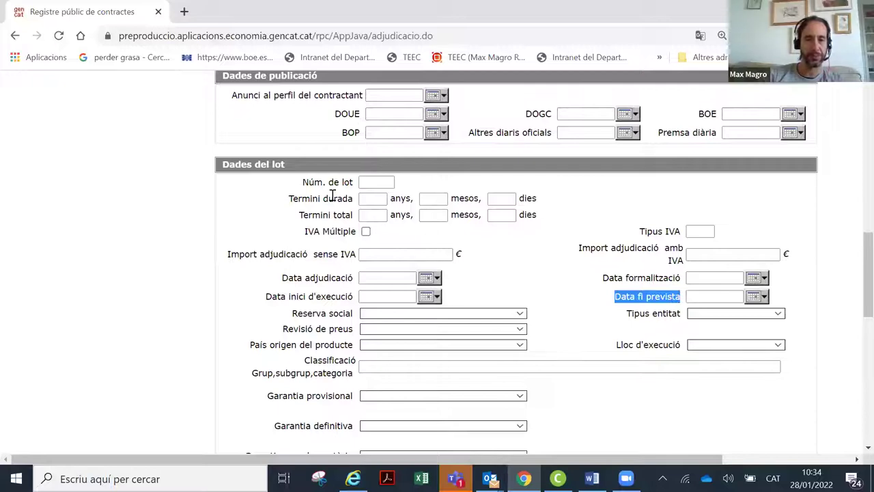
drag(289, 198, 537, 198)
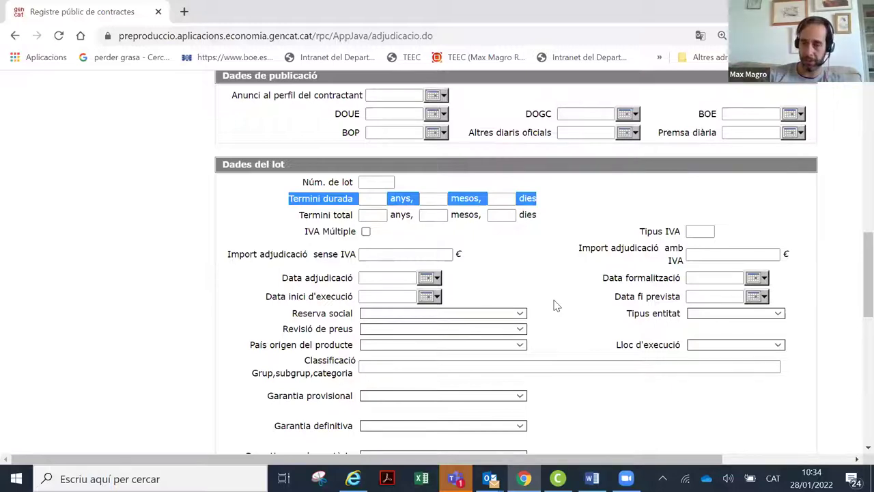
click(526, 308)
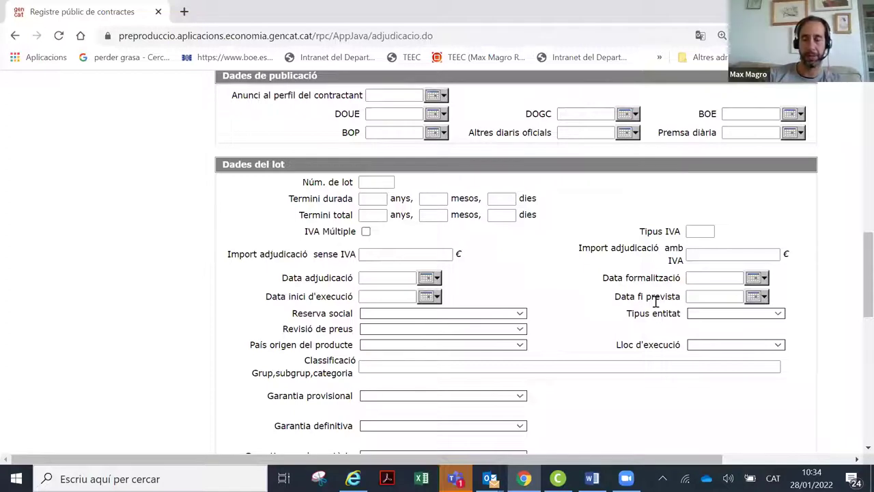
click(693, 296)
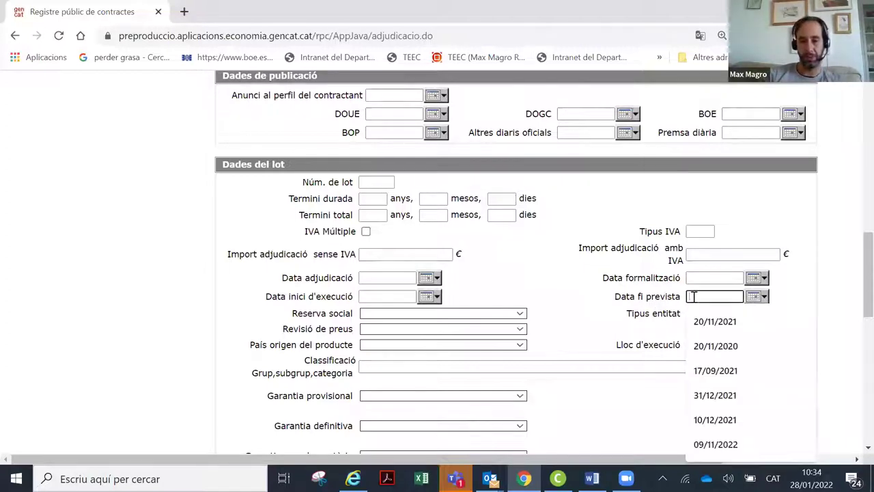
click(367, 198)
click(578, 197)
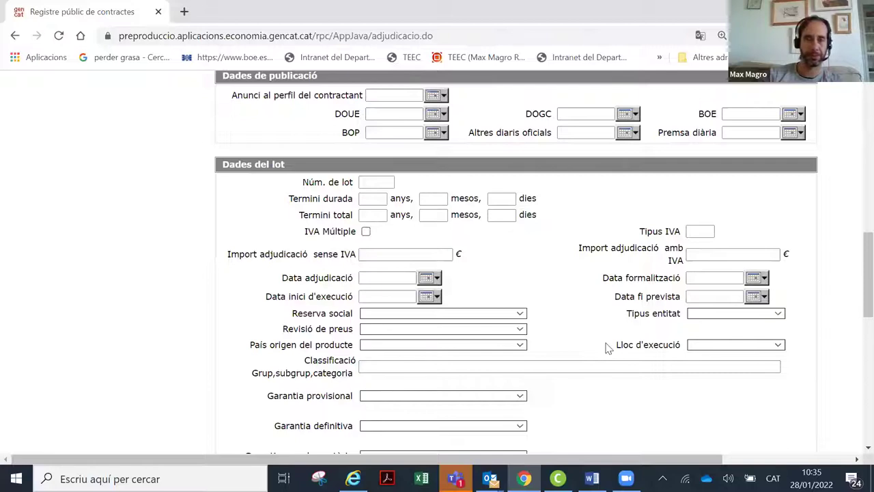
scroll(607, 348, down, 2)
scroll(608, 349, up, 1)
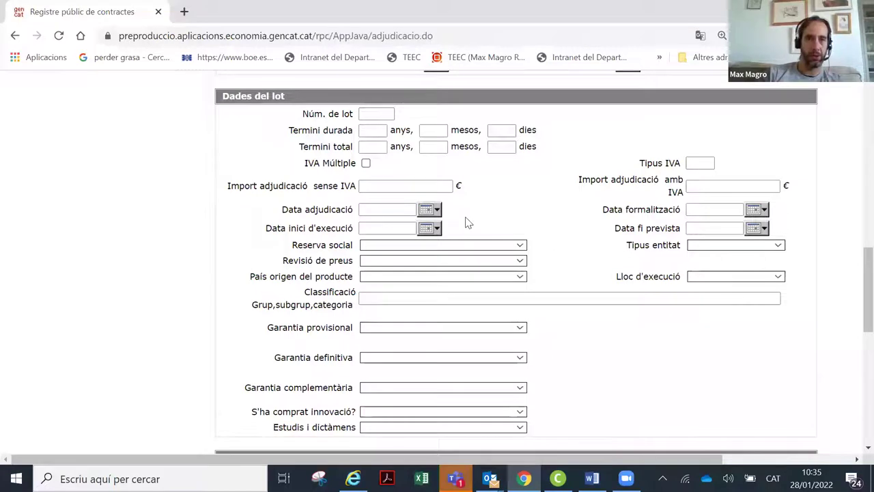
Step: Pick 03/01/2022 as execution start date and set the duration to 1 year
click(425, 230)
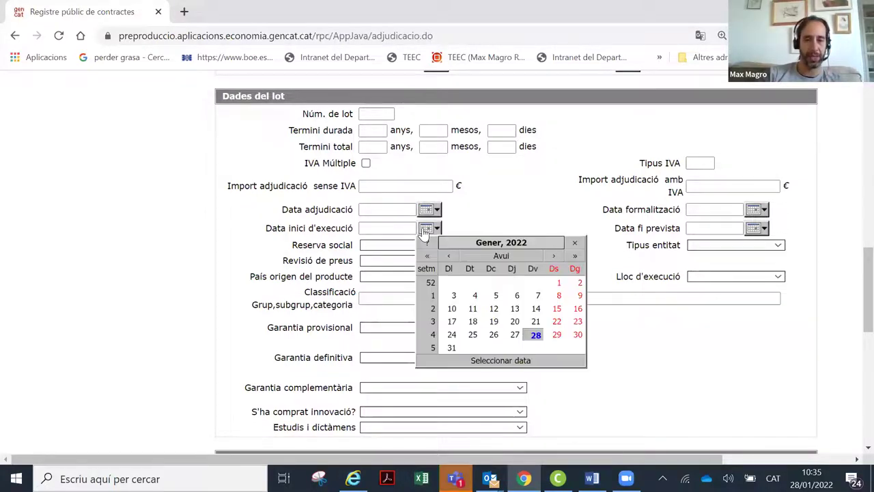
click(454, 306)
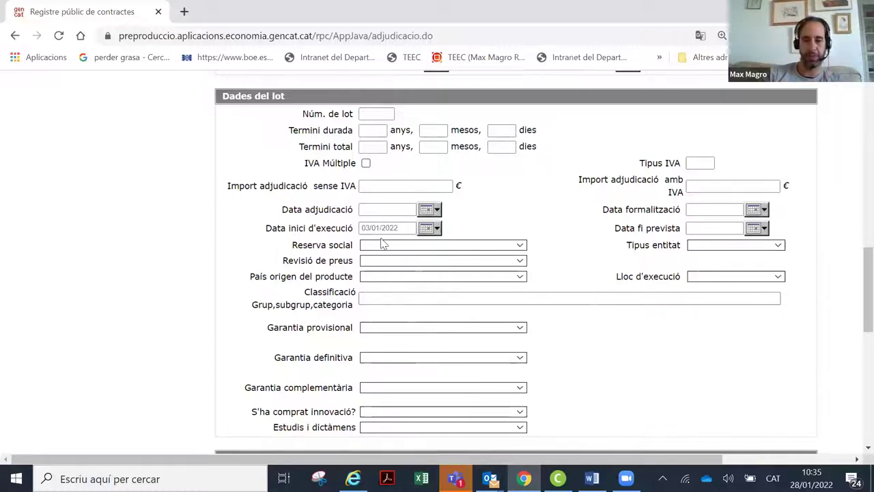
click(370, 131)
click(419, 161)
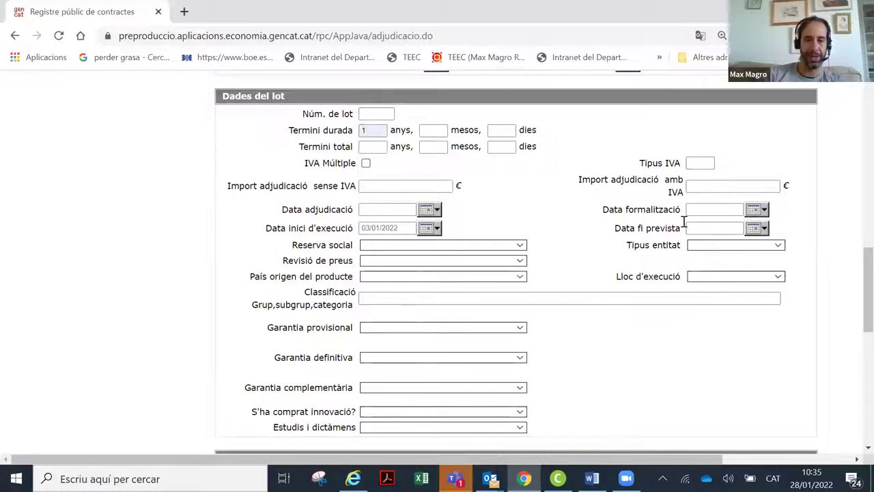
Step: Enter 02/01/2023 as the expected end date, correcting the initially typed 03/01/2023
click(701, 227)
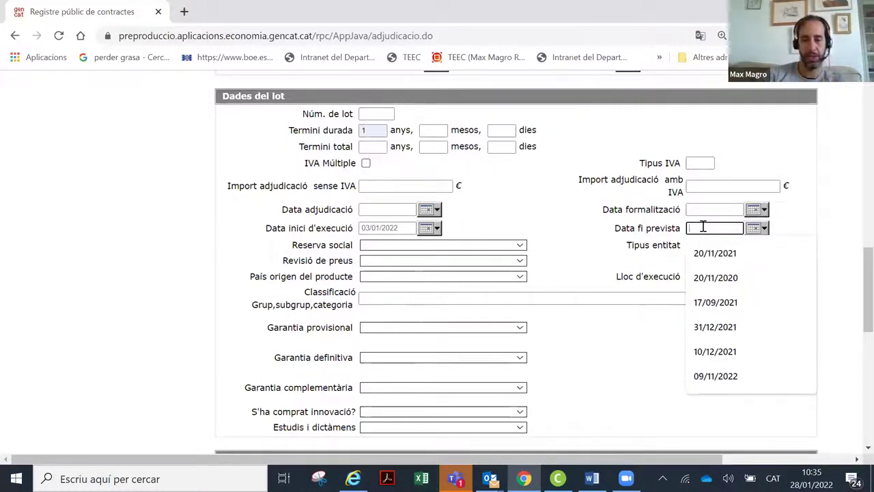
text(03/01/20)
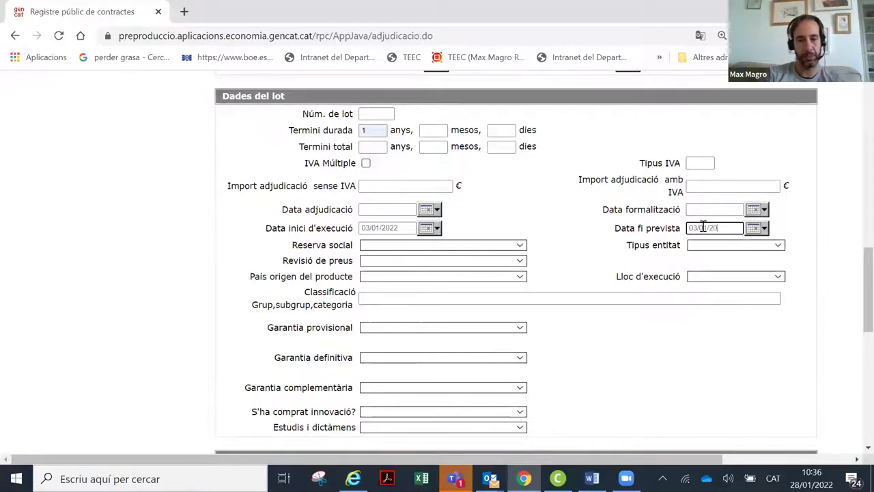
text(23)
drag(639, 244, 635, 245)
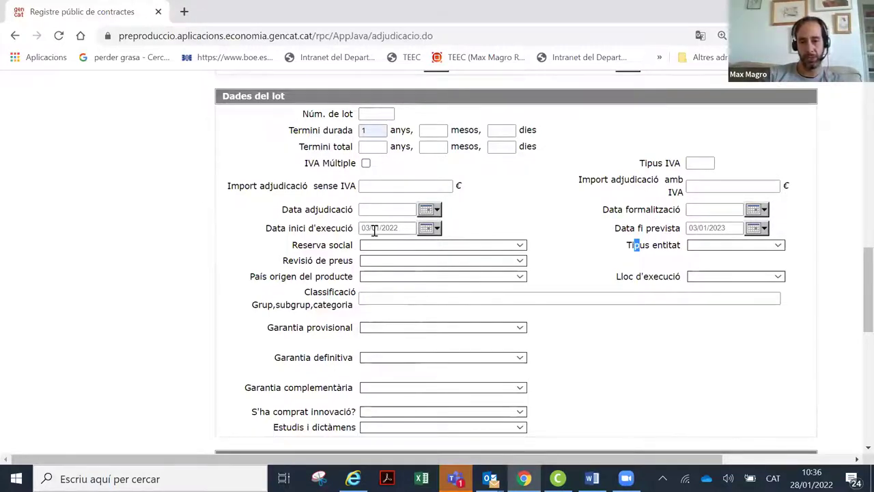
triple_click(698, 227)
click(720, 210)
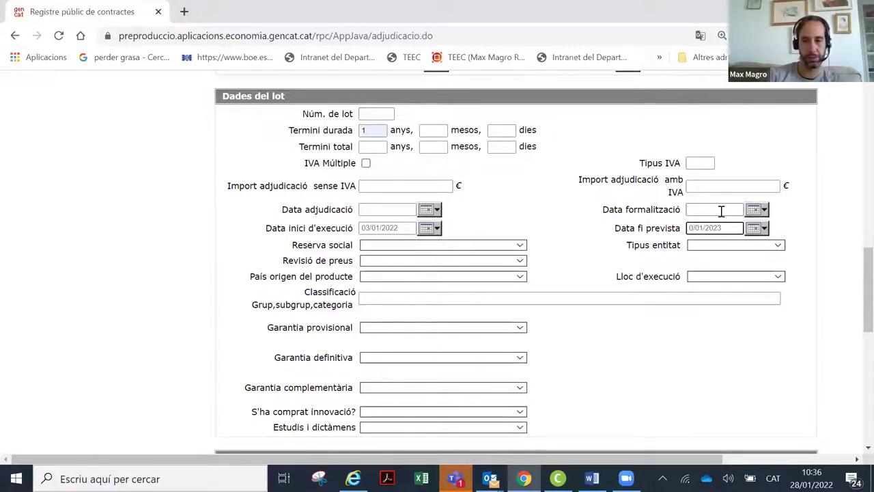
text(2)
click(660, 239)
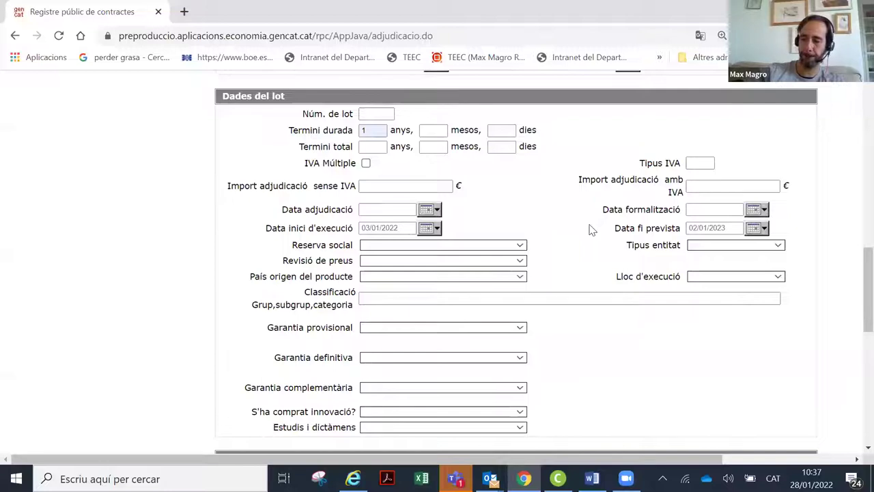
Step: Tick Lot desert in the Objecte section and point out the Data adjudicació label
scroll(635, 254, down, 3)
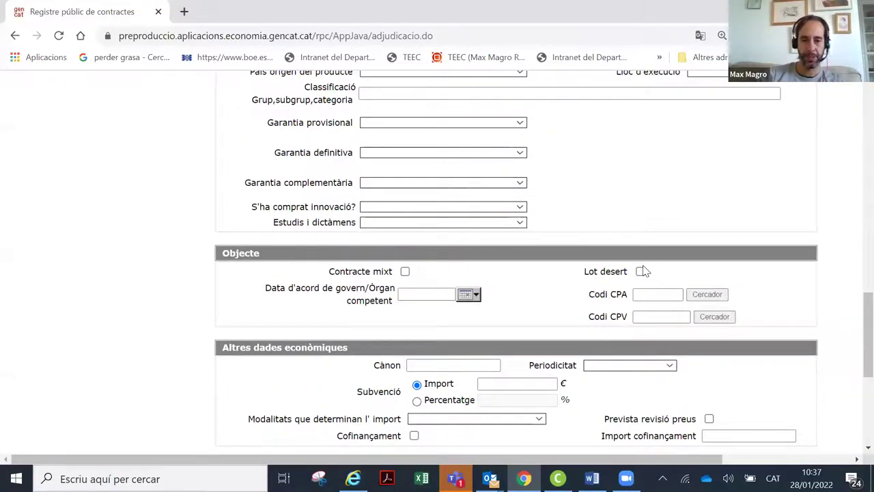
scroll(643, 271, down, 1)
drag(585, 203, 640, 211)
click(640, 202)
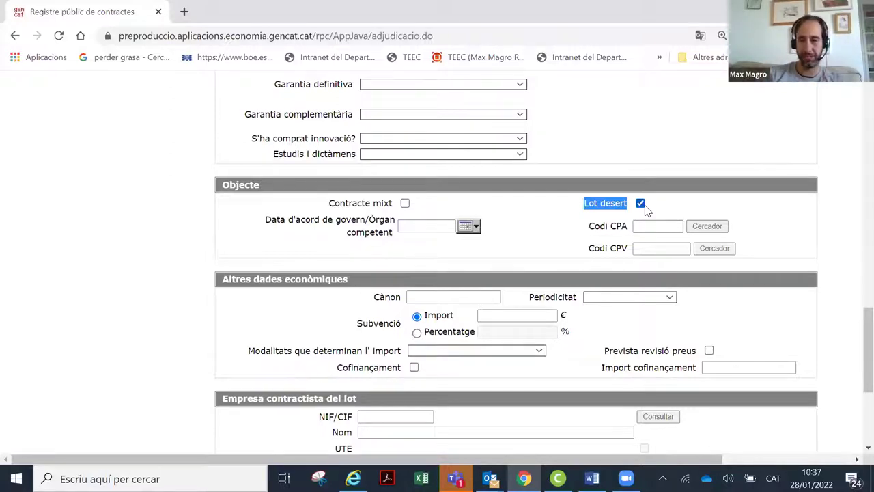
scroll(648, 209, up, 4)
drag(281, 210, 365, 211)
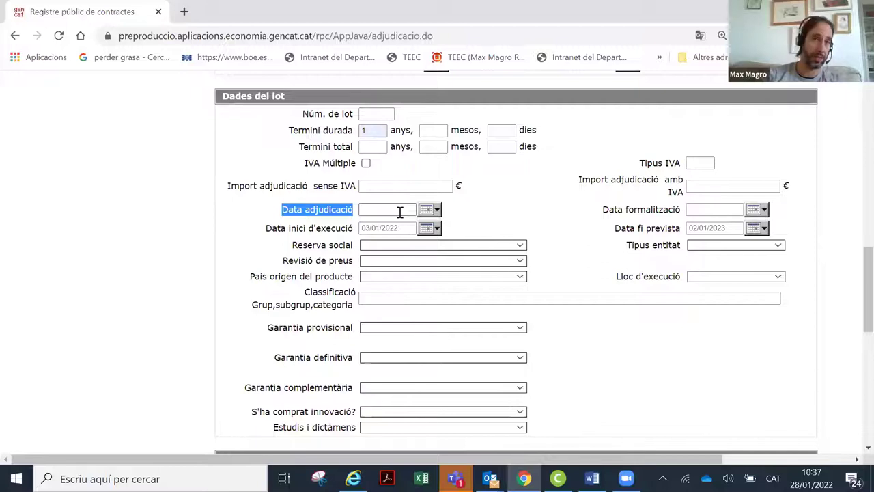
Step: Leave Lot desert unticked and move into the Codi CPV field
scroll(400, 211, down, 4)
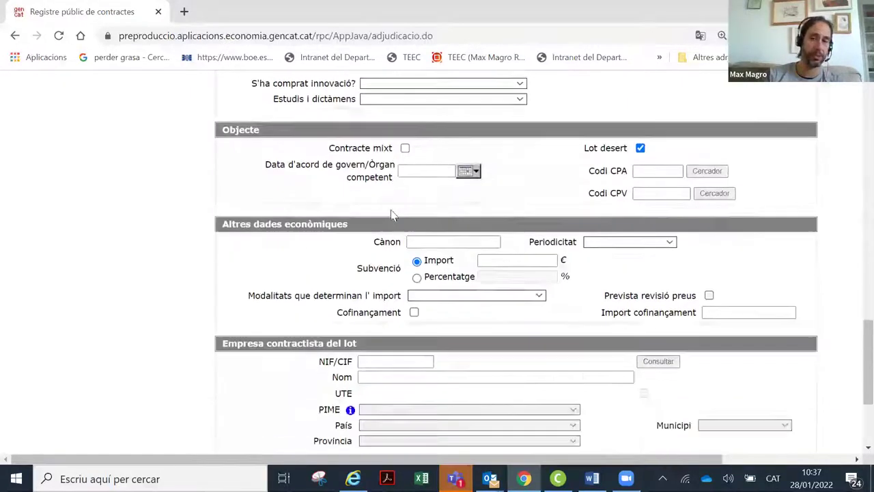
click(640, 136)
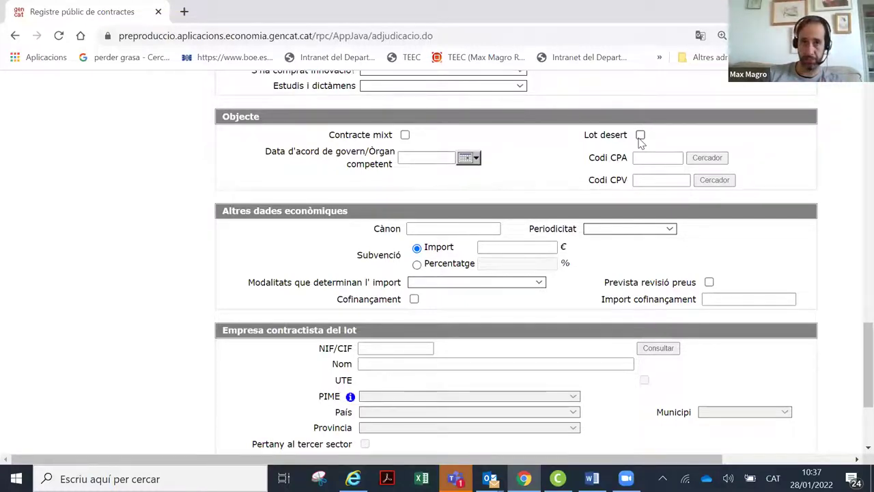
click(641, 135)
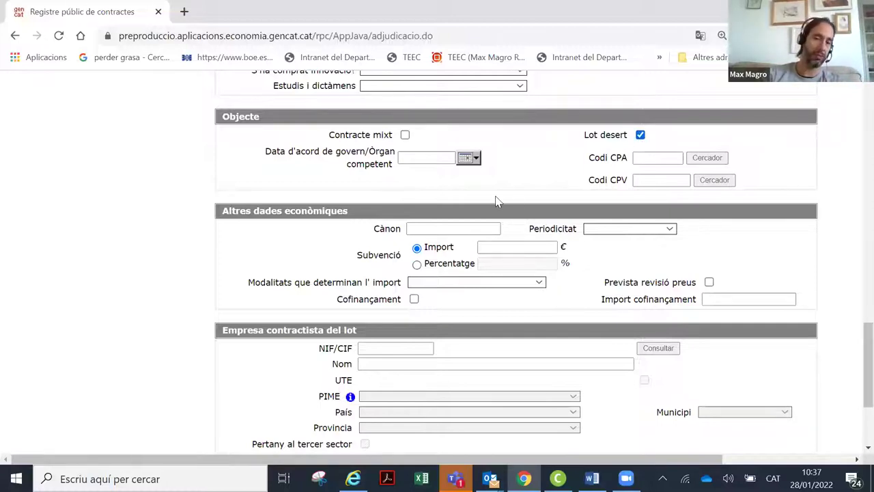
click(641, 136)
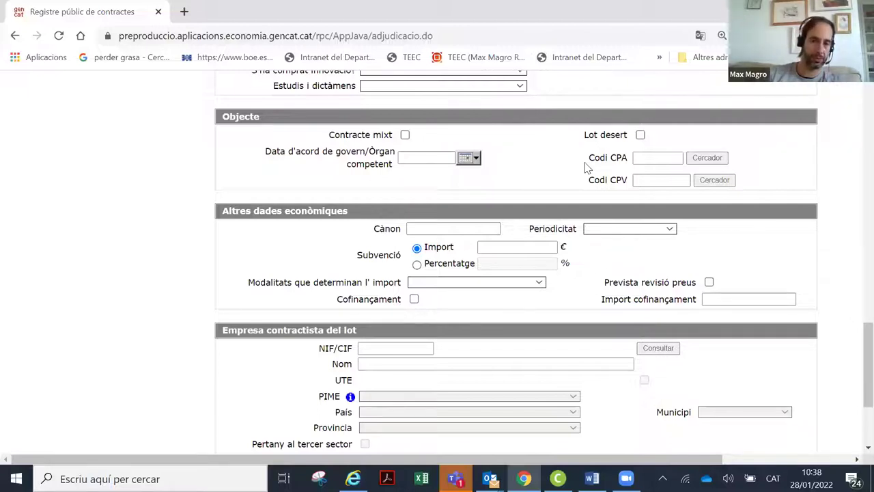
click(667, 179)
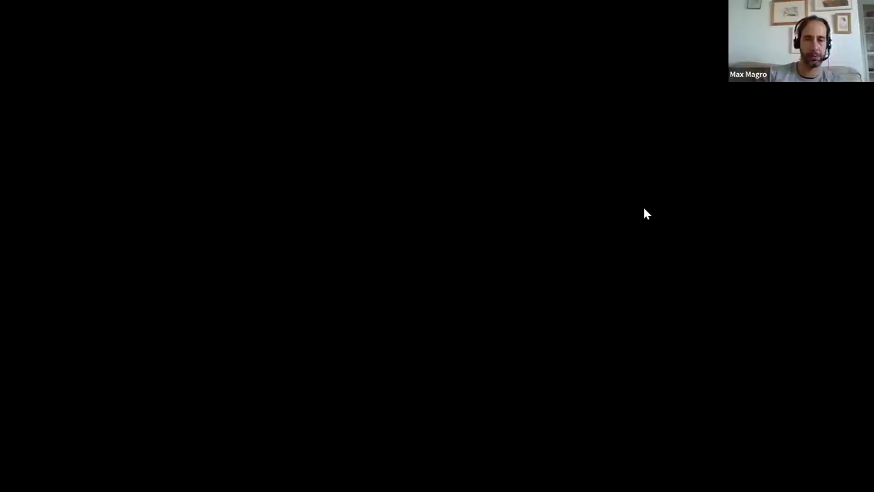
scroll(671, 226, up, 6)
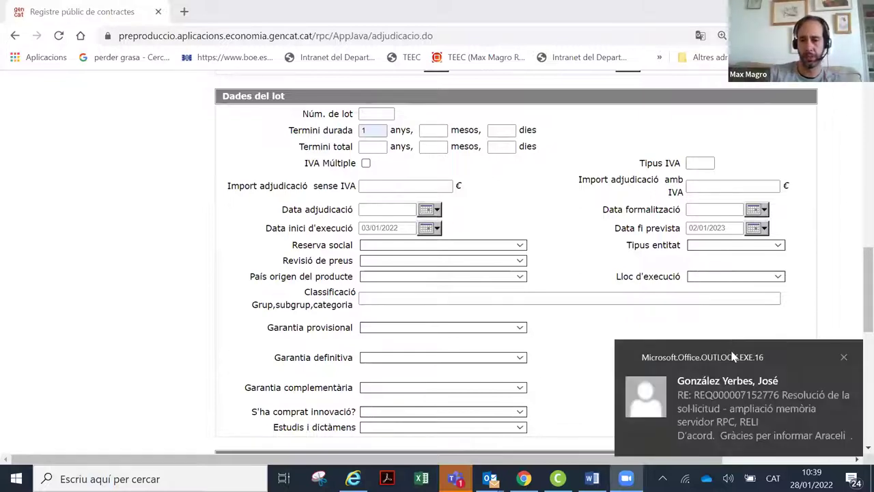
Step: Dismiss the Outlook notification and scroll to the Codi CPV label in Objecte
click(845, 358)
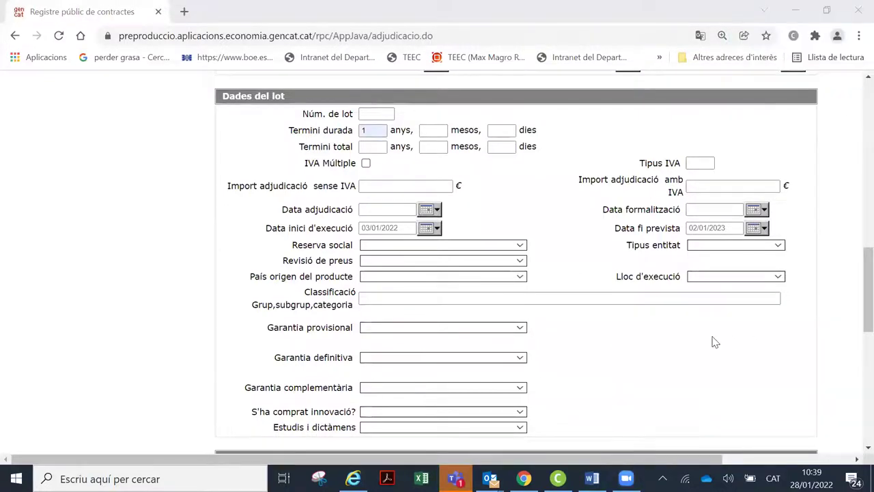
scroll(713, 341, down, 1)
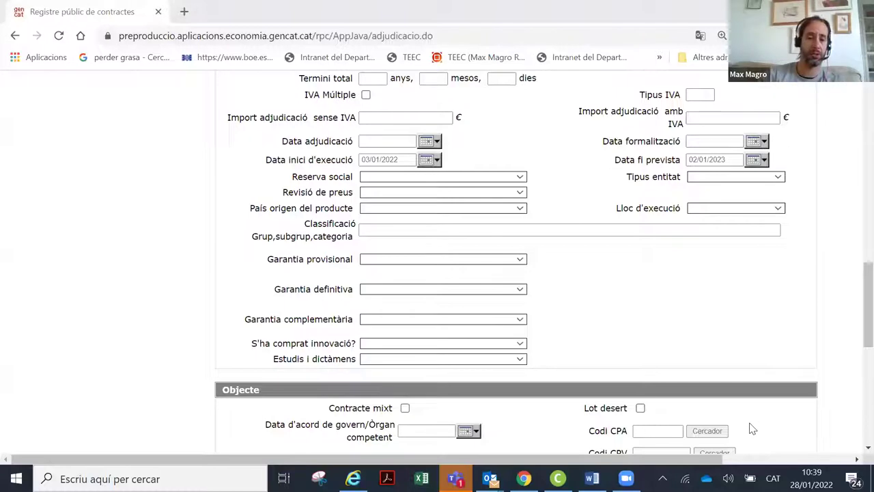
scroll(432, 270, down, 3)
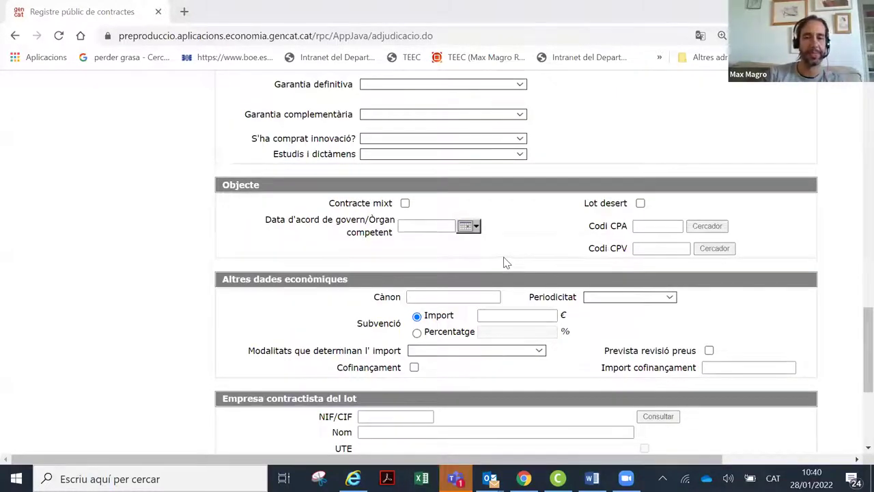
scroll(504, 261, up, 1)
scroll(451, 303, down, 1)
scroll(794, 279, down, 3)
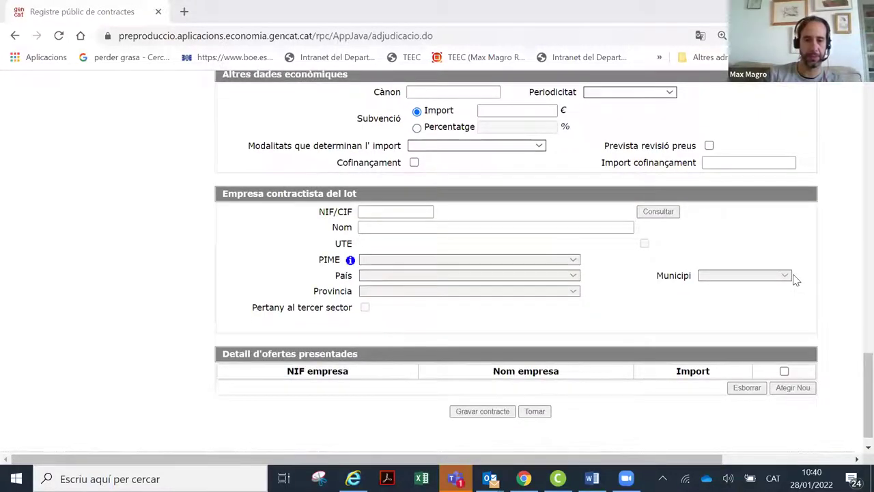
scroll(794, 279, up, 2)
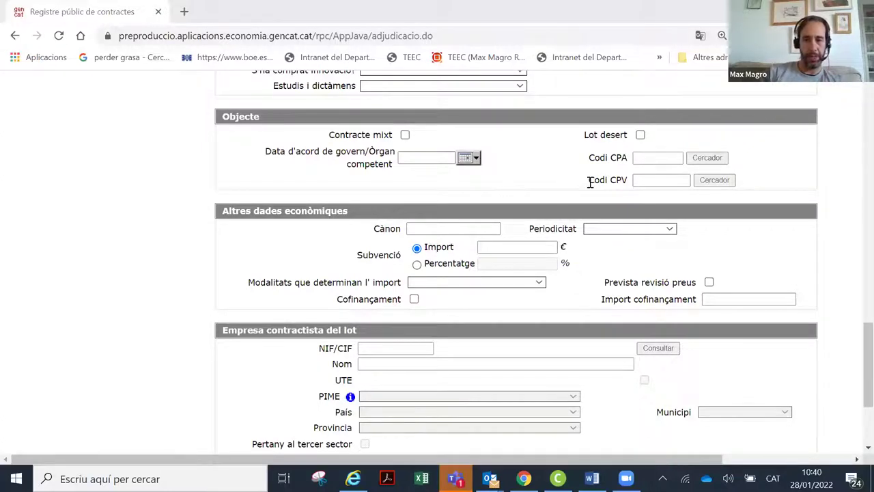
drag(589, 182, 627, 181)
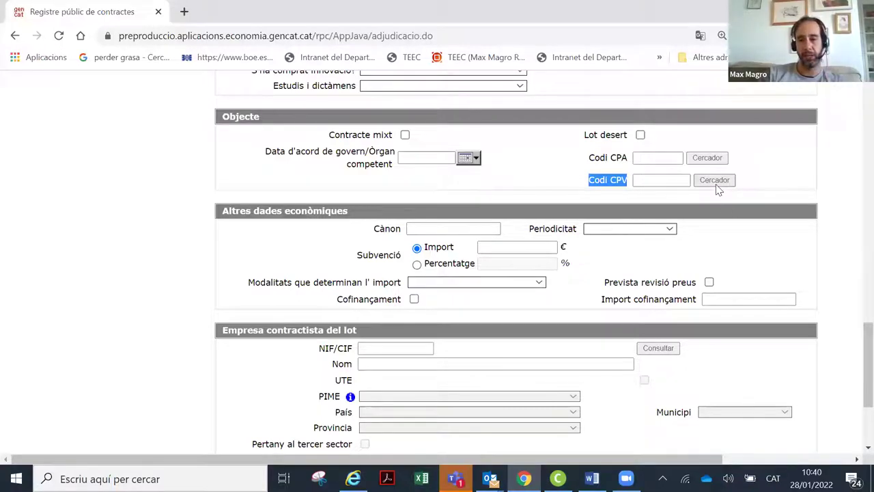
Step: Search the CPV code list and pick 03000000-1 for agricultural products
click(716, 186)
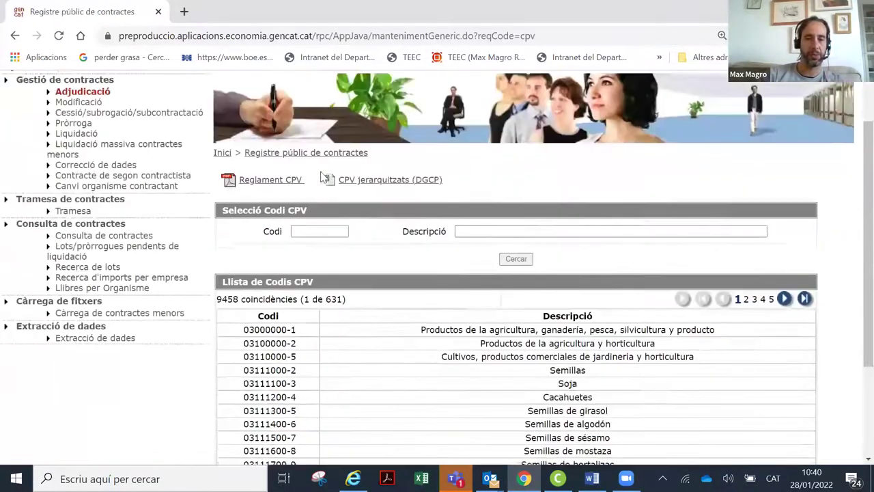
scroll(465, 239, down, 2)
click(467, 161)
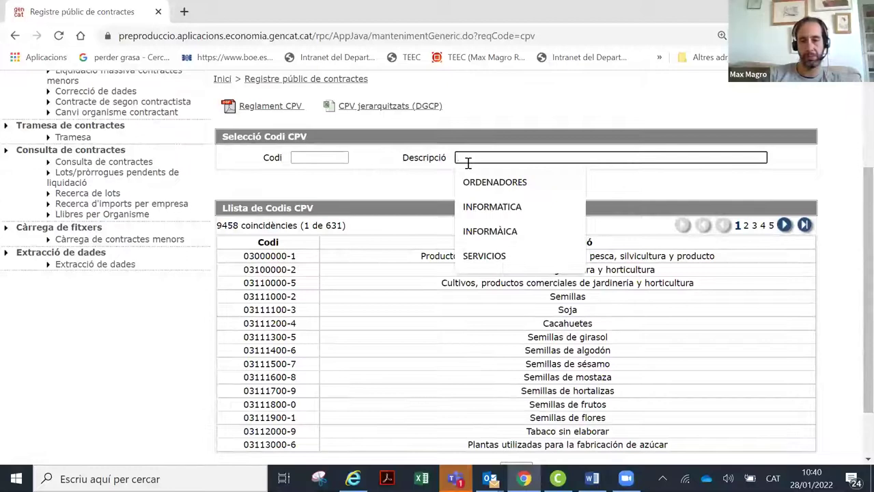
scroll(409, 377, up, 2)
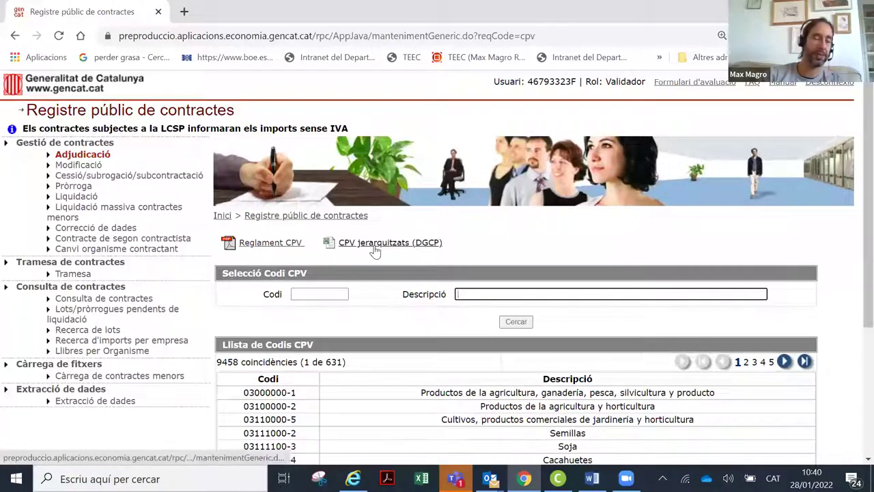
scroll(375, 252, down, 1)
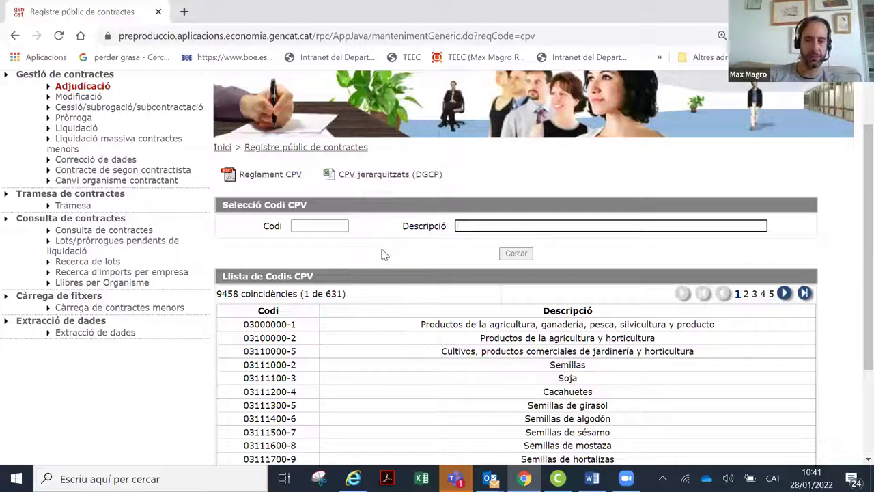
click(292, 328)
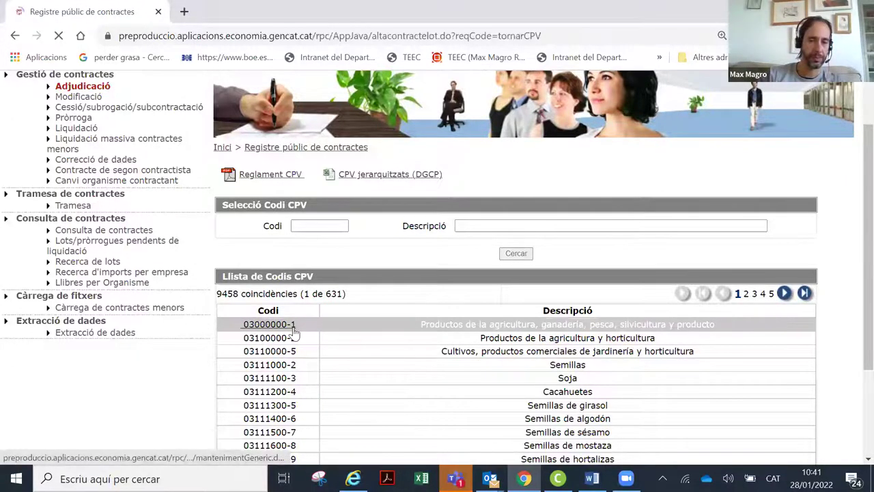
Step: Scroll down the reloaded form past Codi CPV 03000000-1 to Empresa contractista
scroll(294, 328, down, 7)
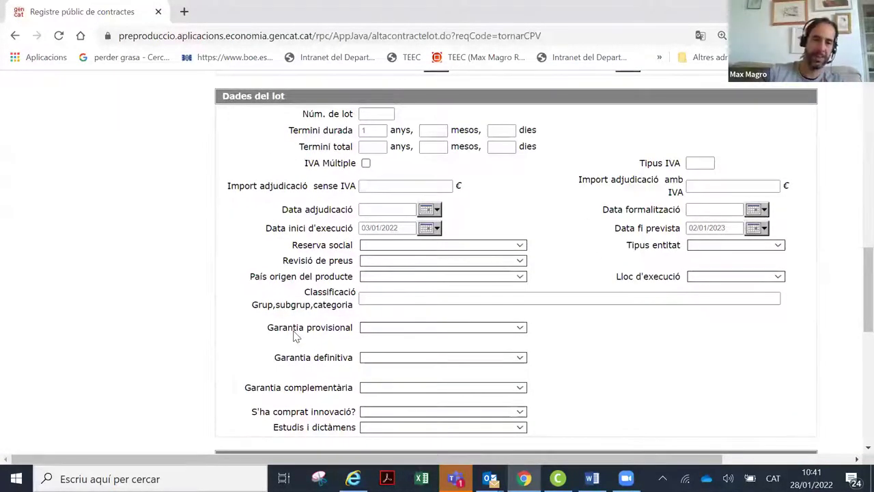
scroll(295, 335, down, 5)
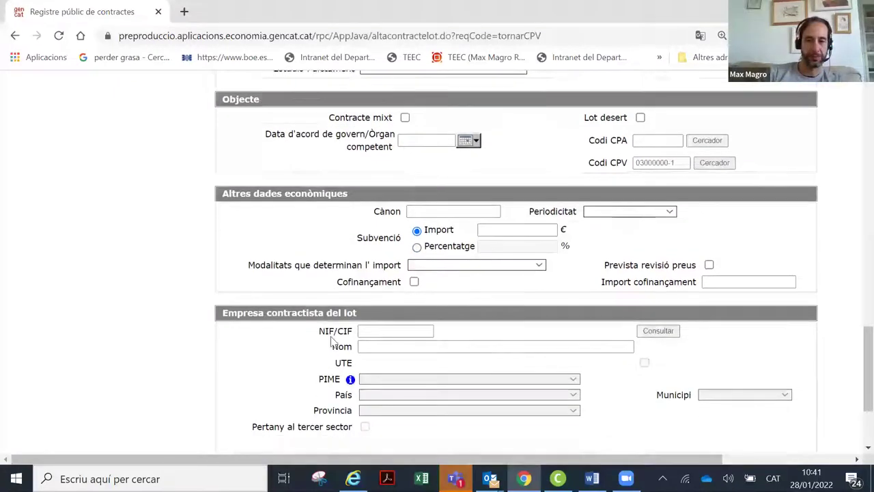
scroll(382, 294, down, 1)
scroll(540, 209, down, 1)
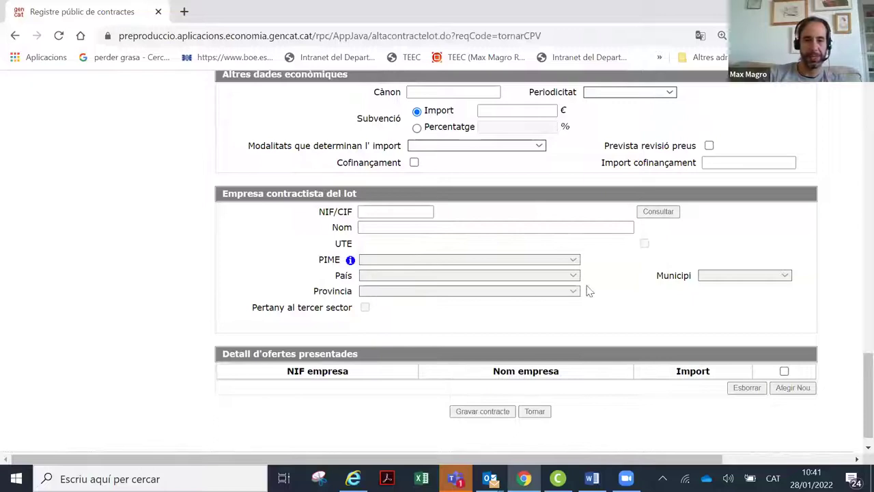
Step: Fill the contractor's NIF/CIF from a saved entry and look up the company details
click(397, 212)
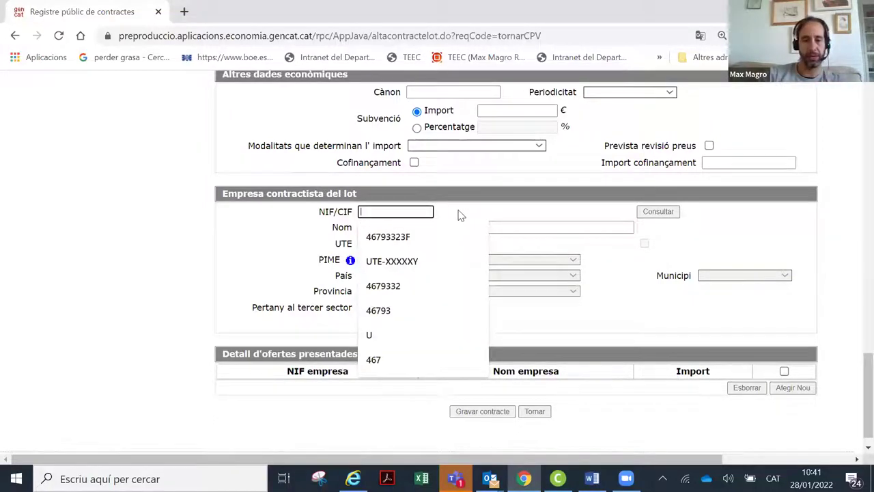
click(431, 236)
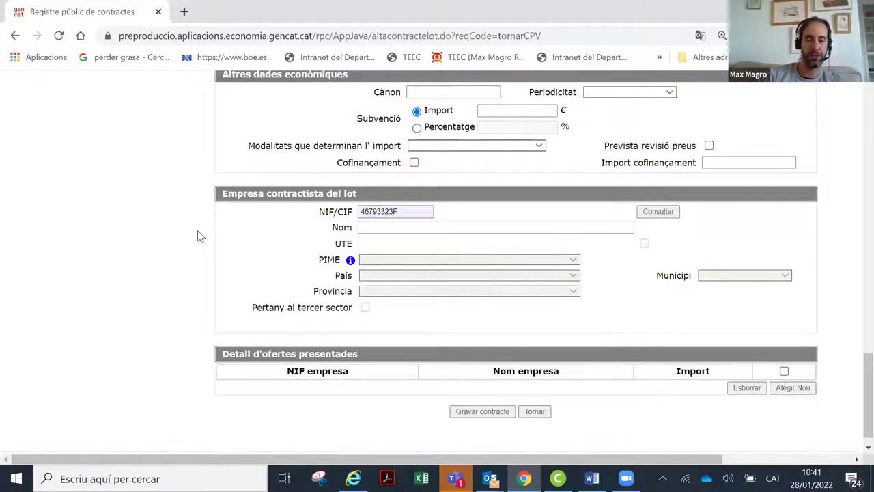
double_click(668, 226)
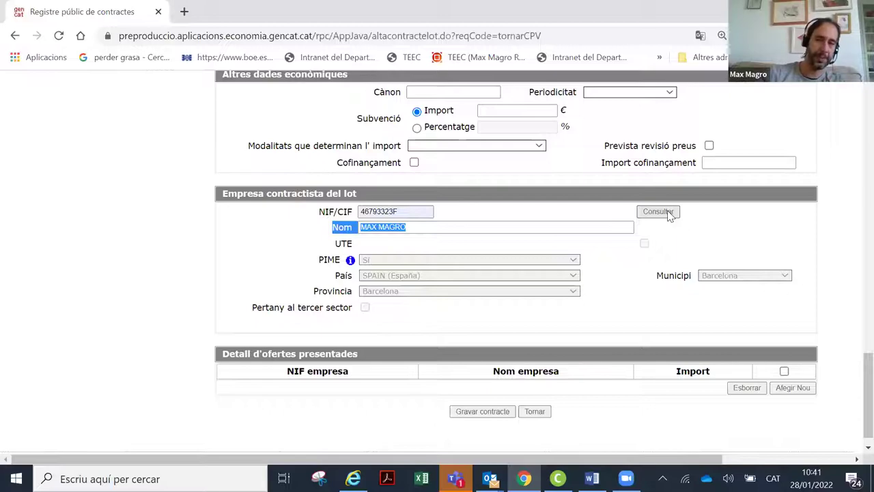
scroll(678, 265, up, 20)
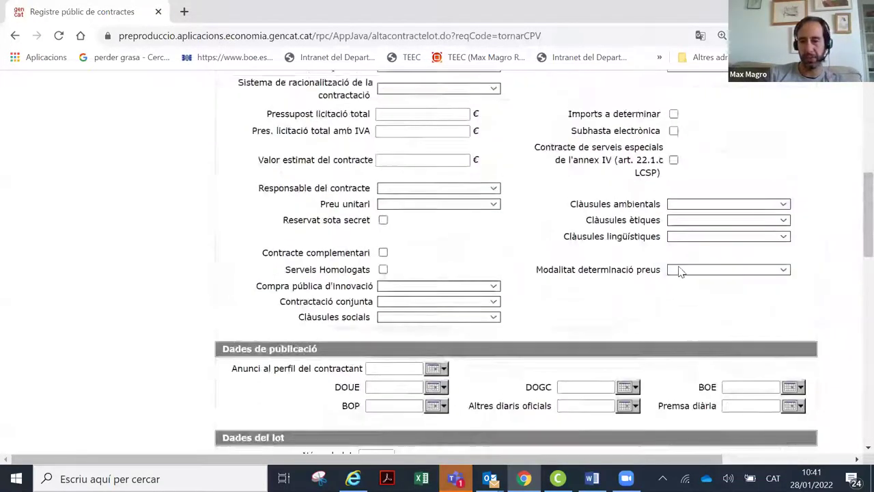
scroll(678, 274, down, 20)
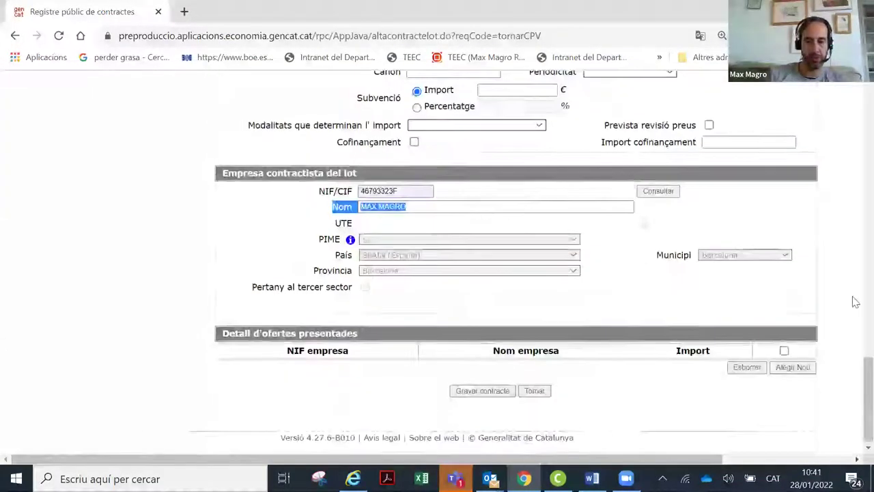
scroll(855, 303, up, 10)
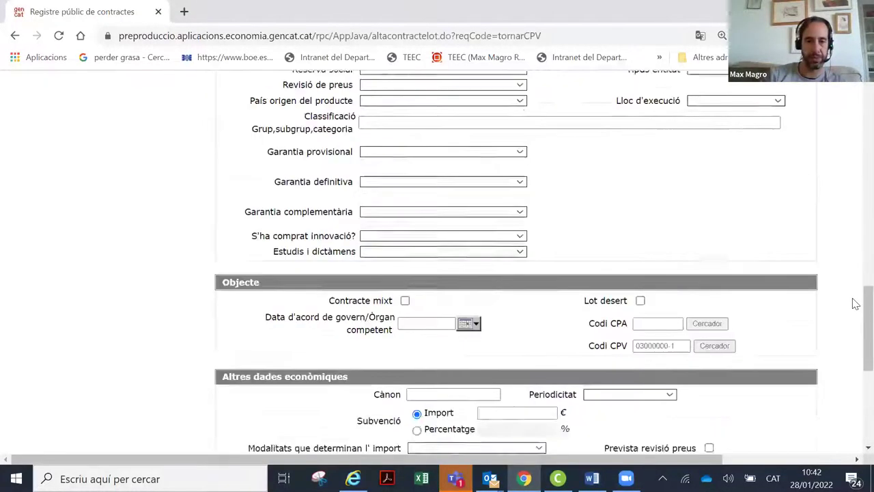
scroll(856, 303, up, 4)
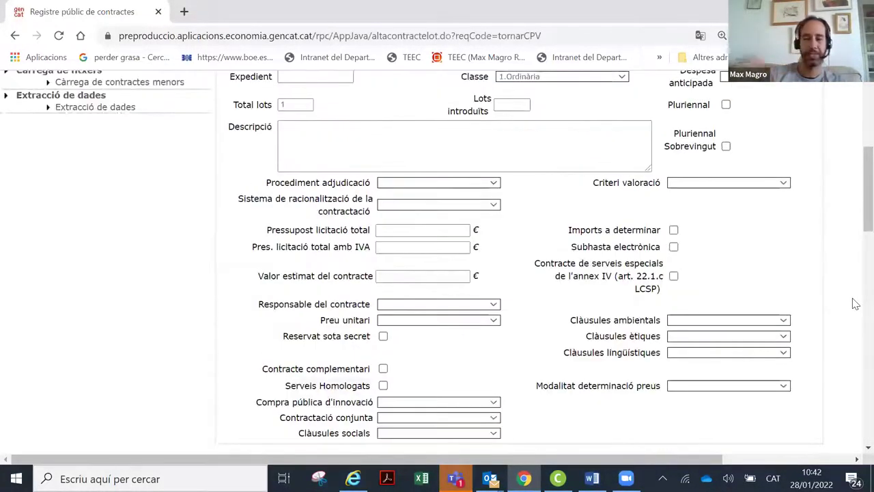
scroll(856, 303, up, 4)
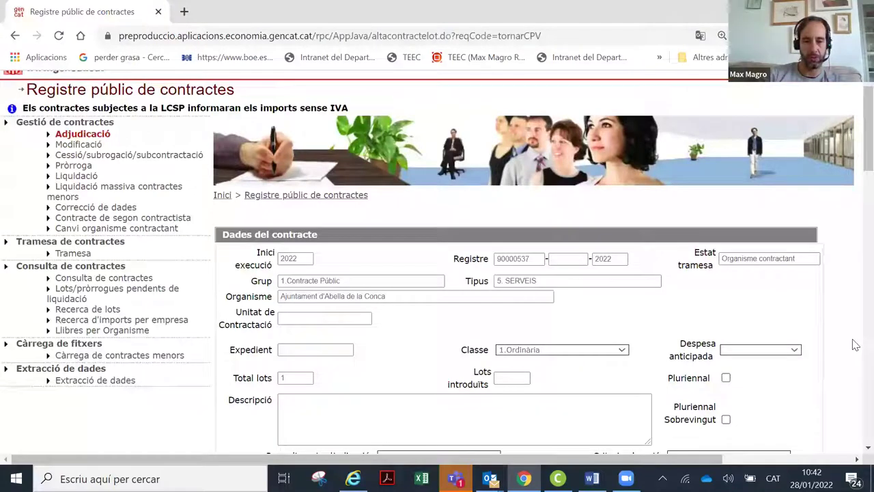
scroll(855, 349, down, 2)
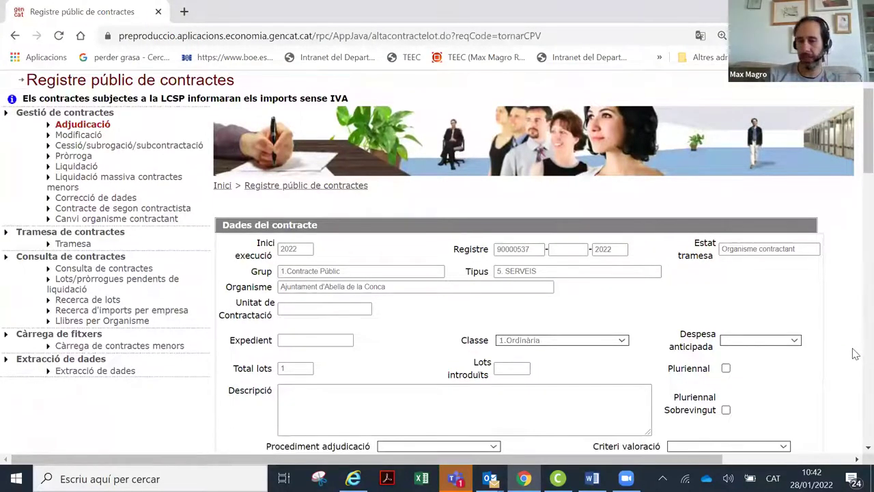
scroll(856, 355, up, 2)
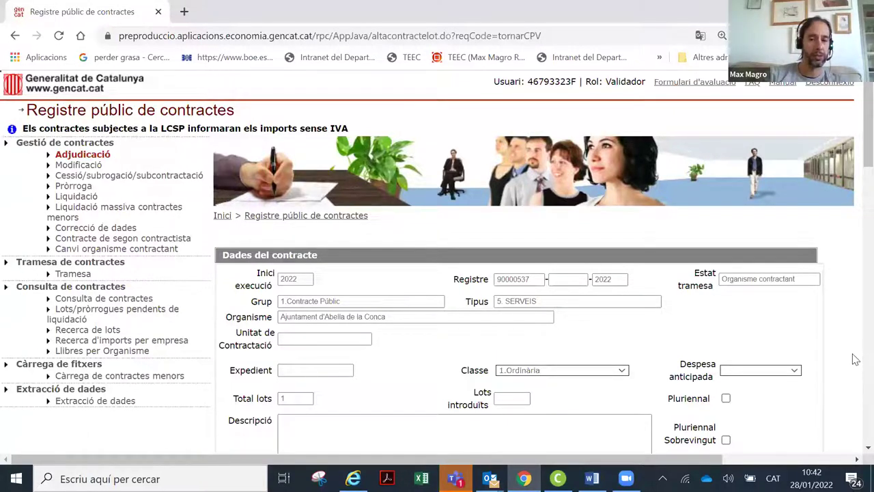
scroll(844, 380, down, 10)
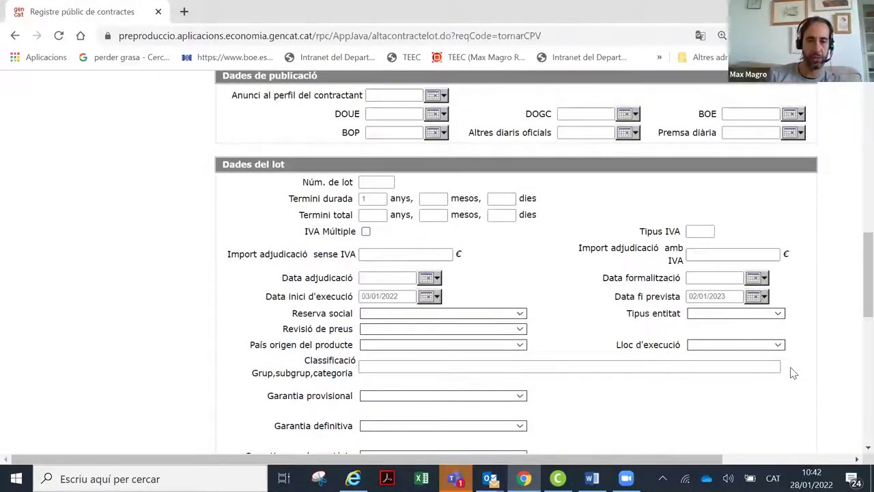
scroll(792, 372, down, 4)
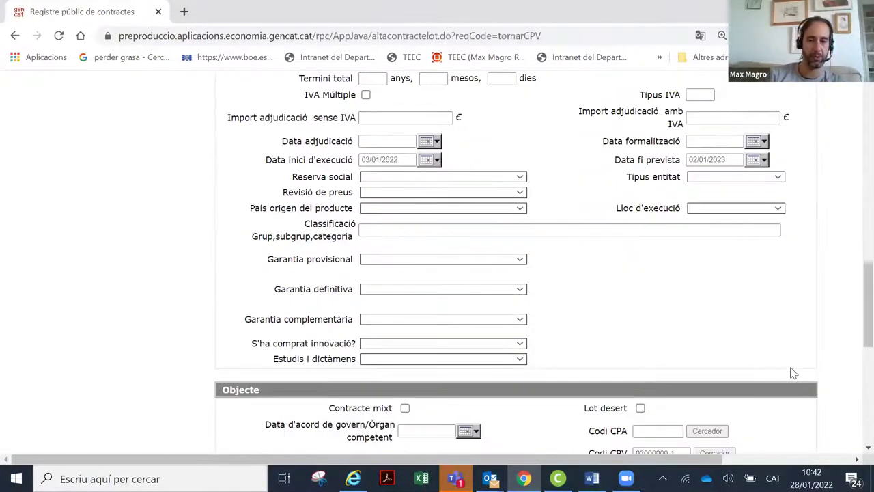
scroll(793, 373, down, 2)
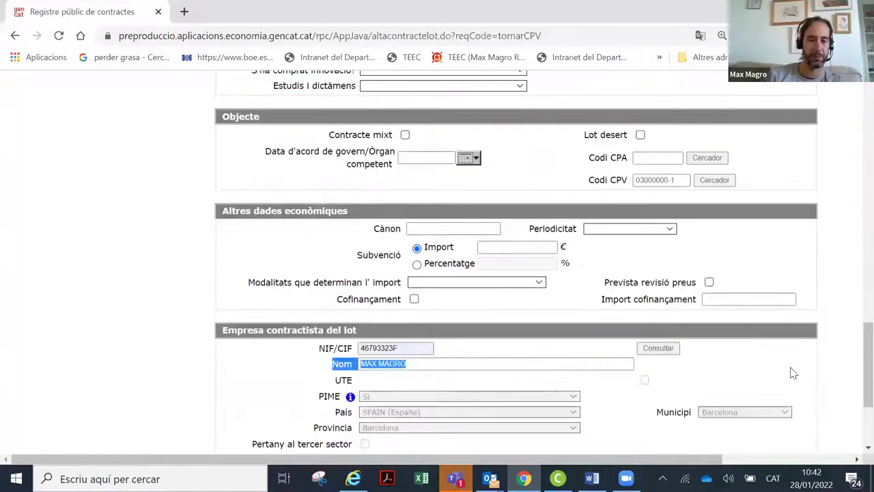
scroll(793, 373, down, 2)
scroll(794, 373, up, 2)
scroll(793, 373, up, 15)
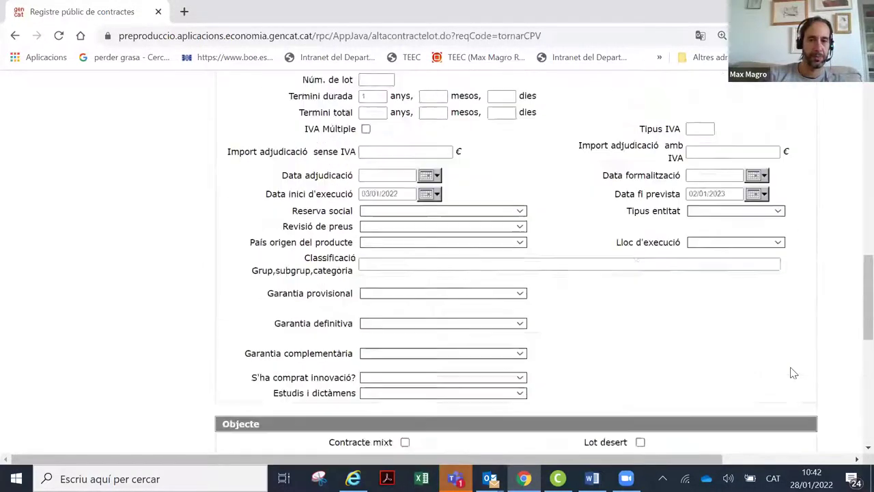
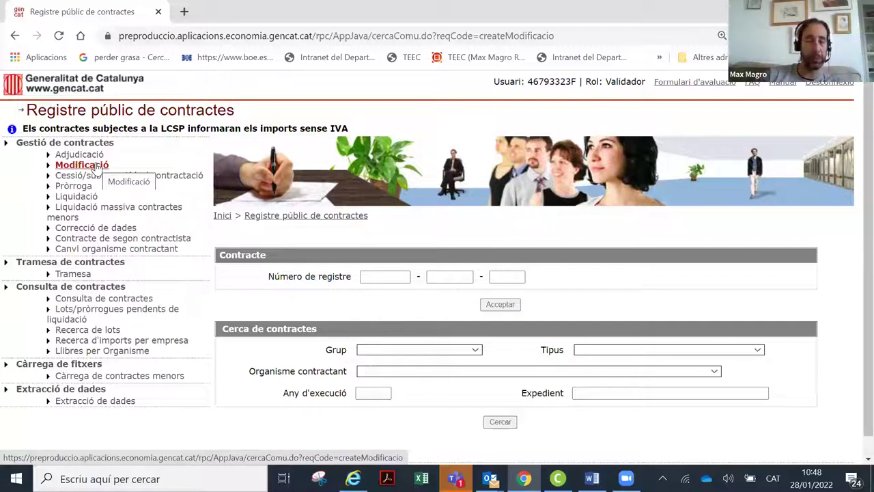
Step: Search the contract modification register for Ajuntament d'Agramunt's contracts
click(95, 169)
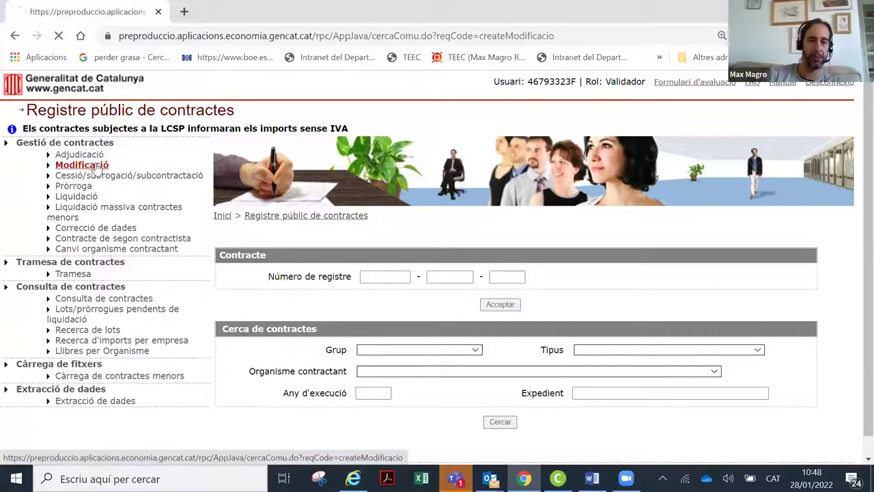
scroll(152, 205, down, 1)
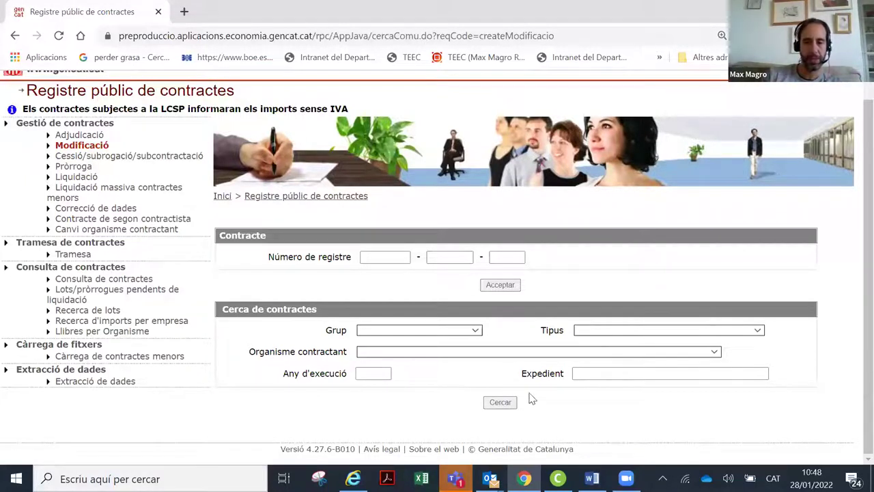
click(469, 353)
scroll(461, 294, down, 10)
scroll(462, 287, up, 10)
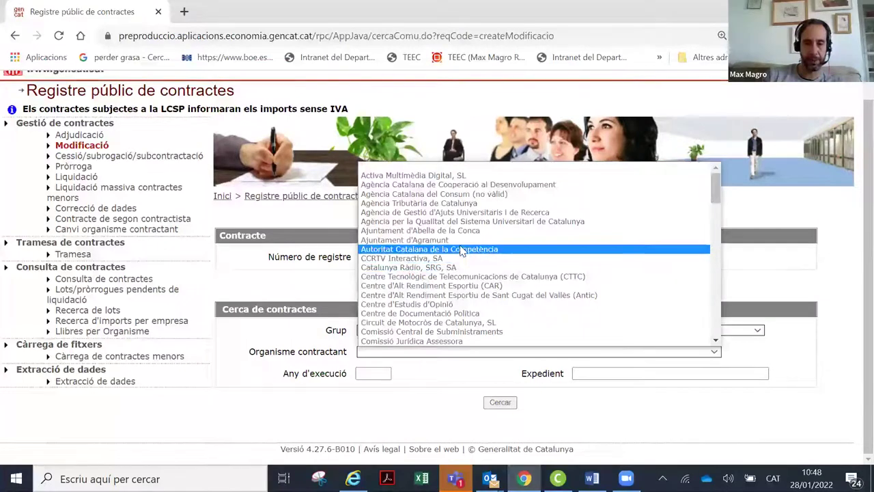
click(462, 240)
click(499, 403)
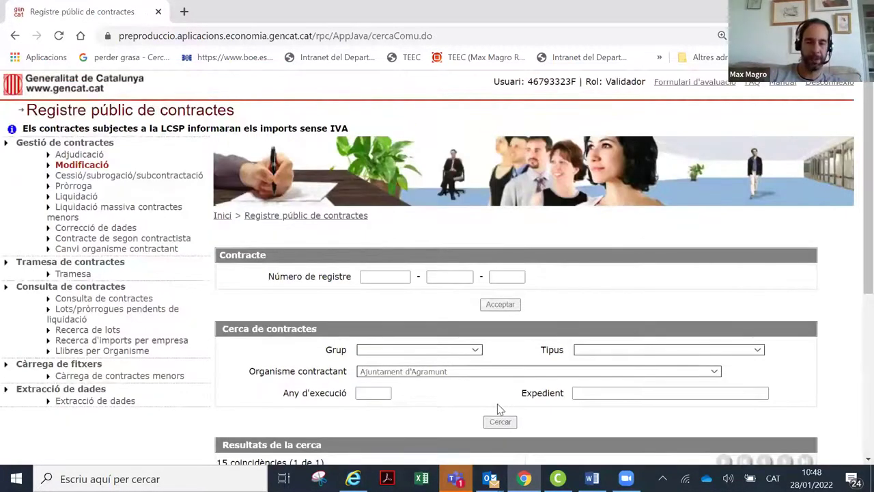
scroll(444, 349, down, 2)
scroll(444, 349, down, 2)
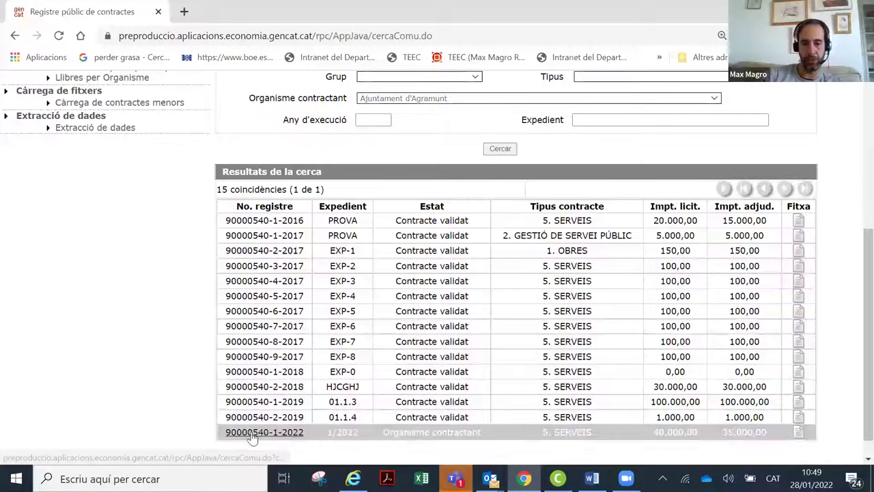
scroll(251, 437, down, 1)
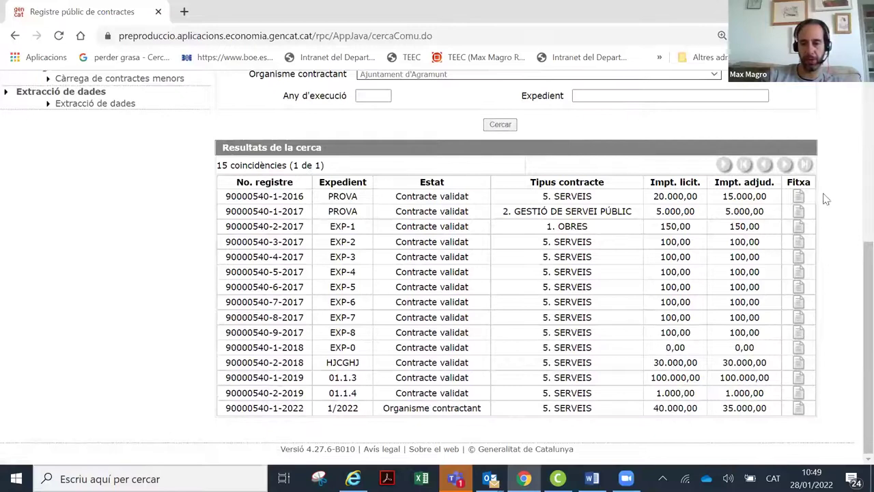
click(286, 410)
Step: Add Altres modificacions, variation in services and contractor succession as modification types
scroll(437, 355, down, 3)
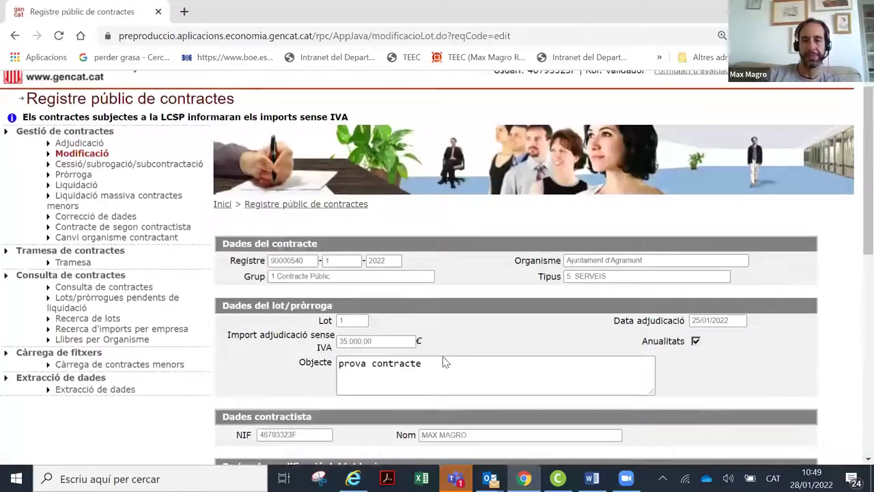
scroll(441, 362, up, 1)
scroll(441, 362, down, 3)
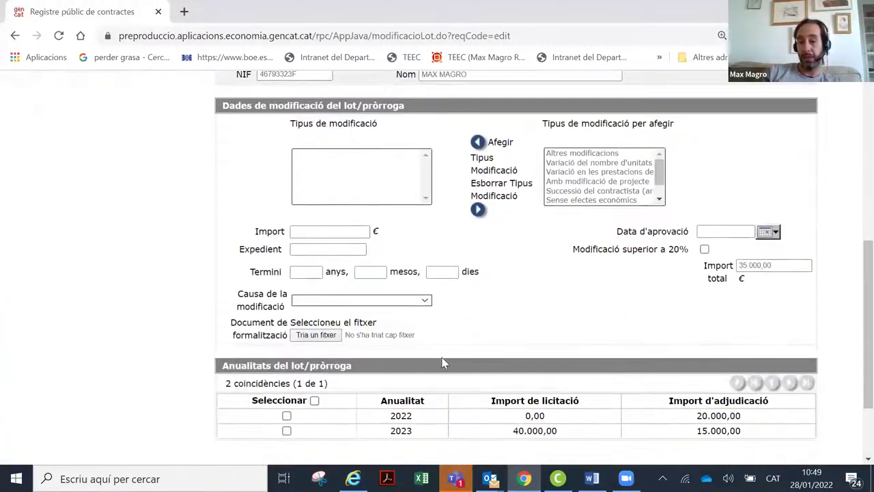
scroll(441, 362, up, 2)
scroll(441, 361, down, 1)
scroll(441, 362, up, 1)
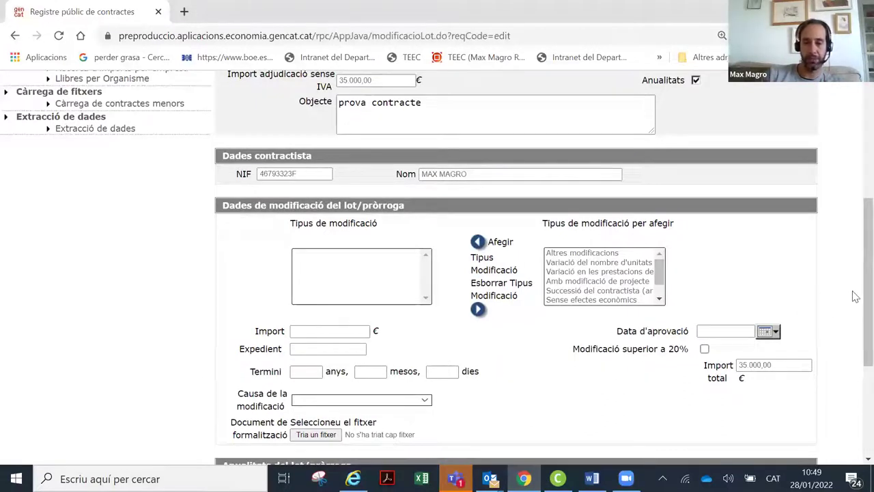
scroll(856, 298, down, 1)
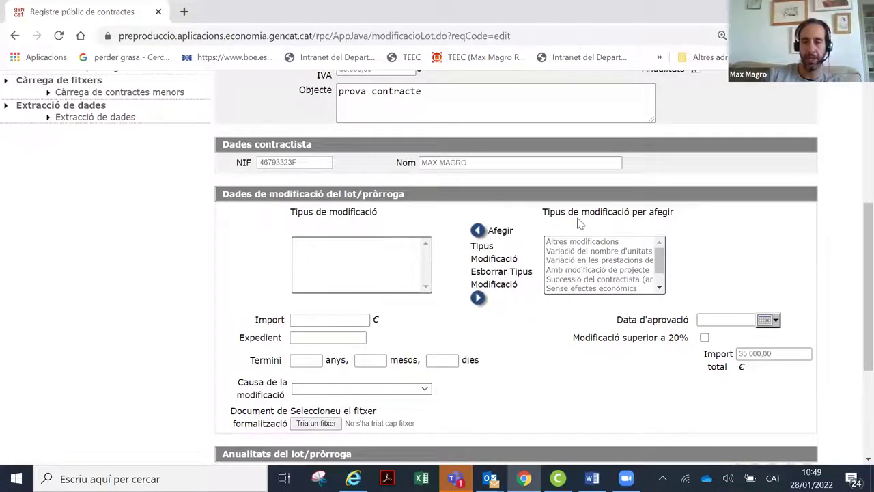
click(584, 243)
click(478, 230)
click(568, 260)
click(478, 231)
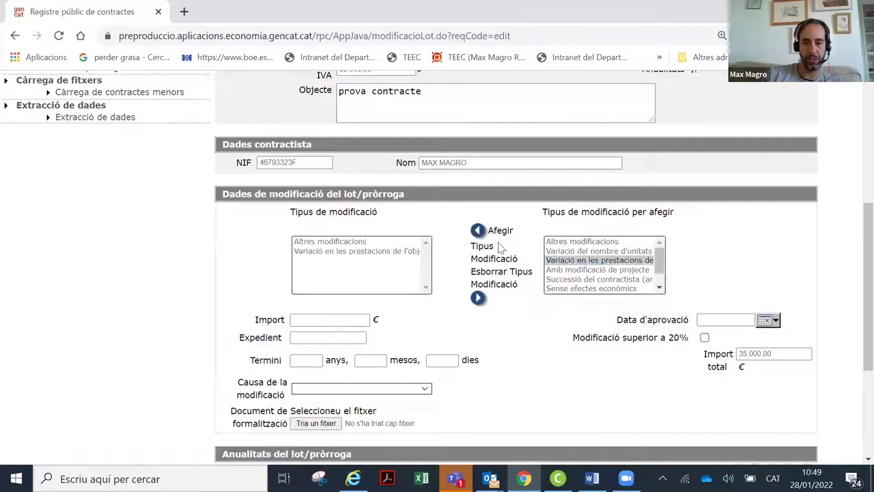
click(568, 279)
click(477, 230)
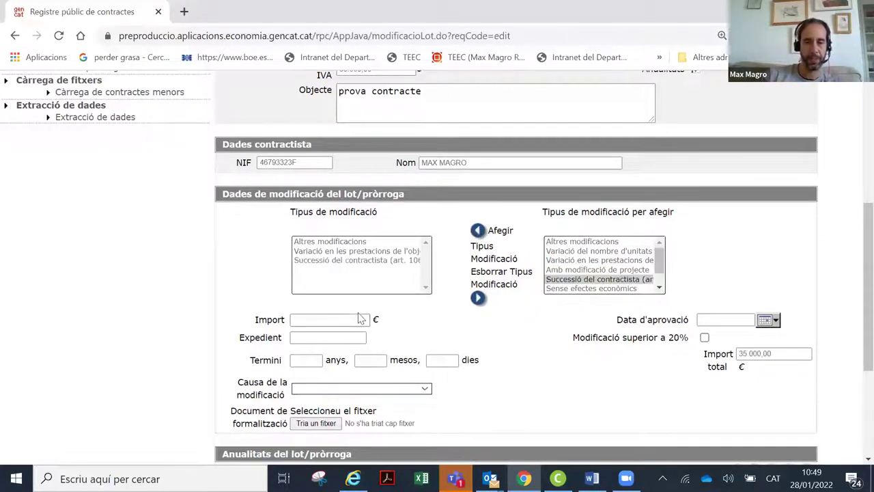
Step: Step through the modification amount, file number and approval date fields, dismissing suggestions
click(352, 319)
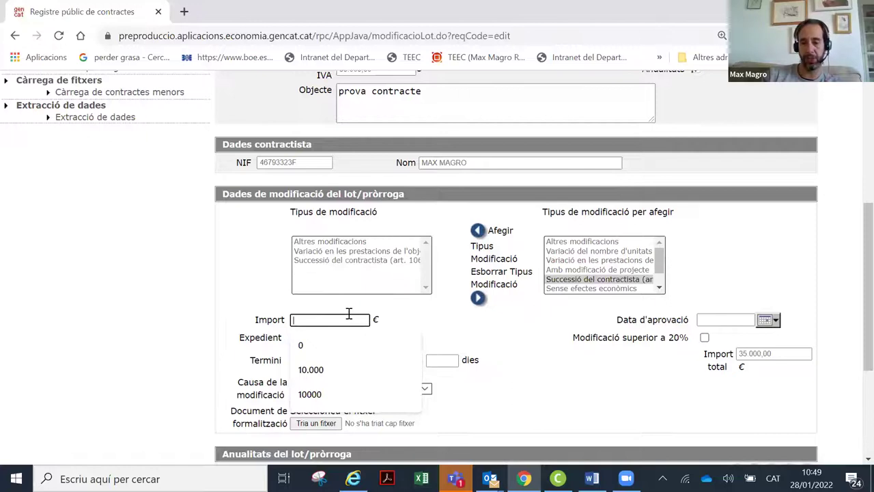
click(351, 316)
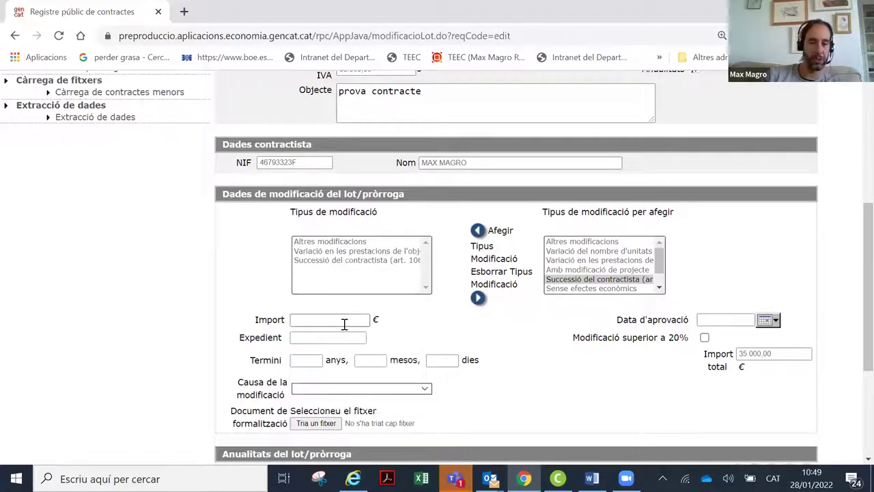
click(334, 337)
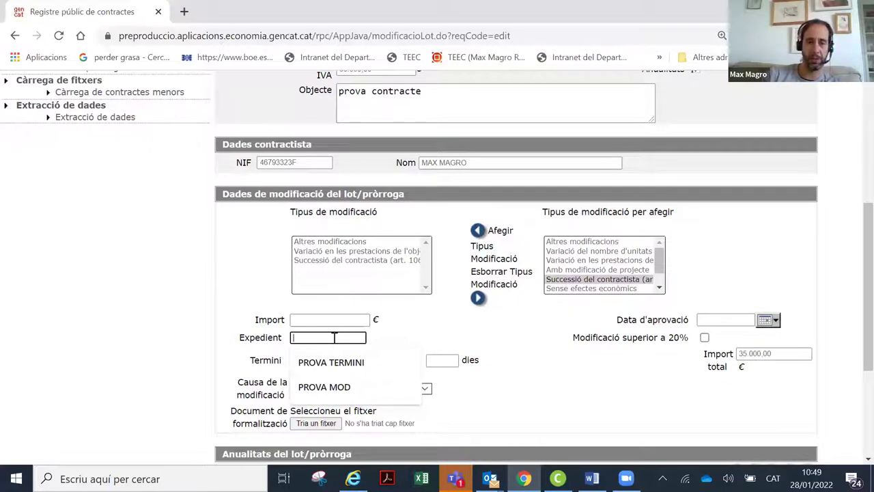
click(750, 321)
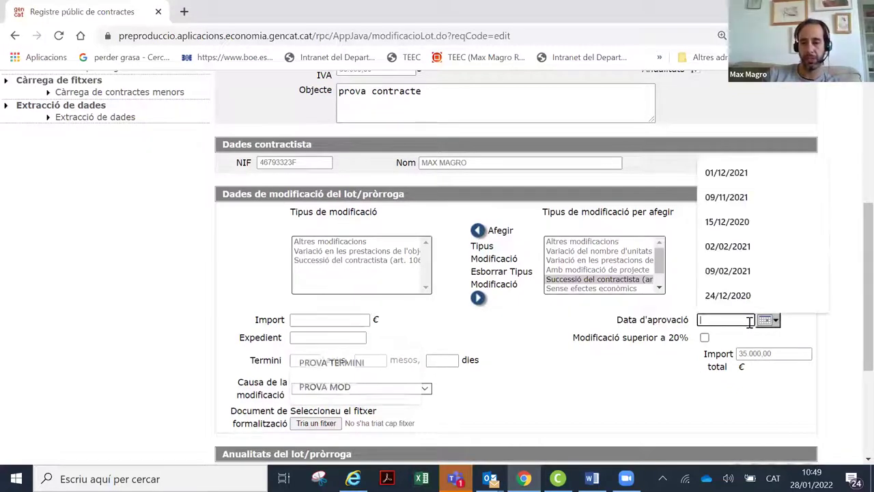
click(654, 358)
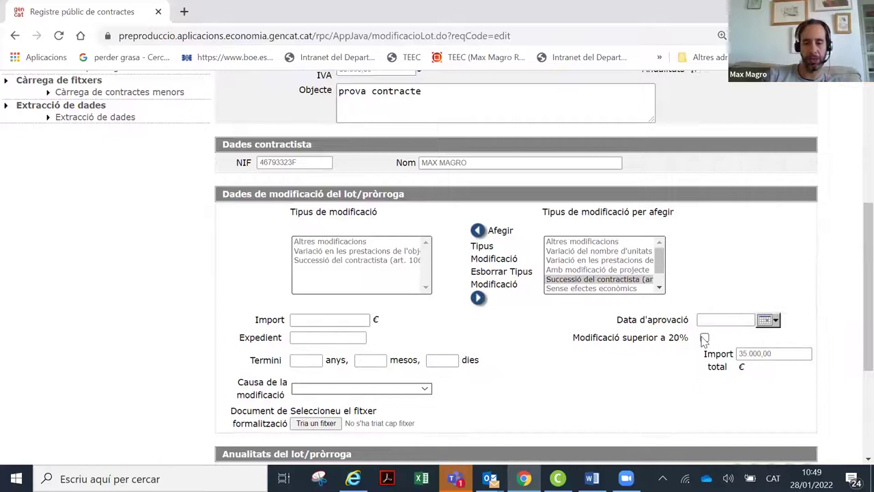
Step: Set the modification term to 0 years, 1 month and 0 days
click(295, 361)
click(370, 360)
click(442, 359)
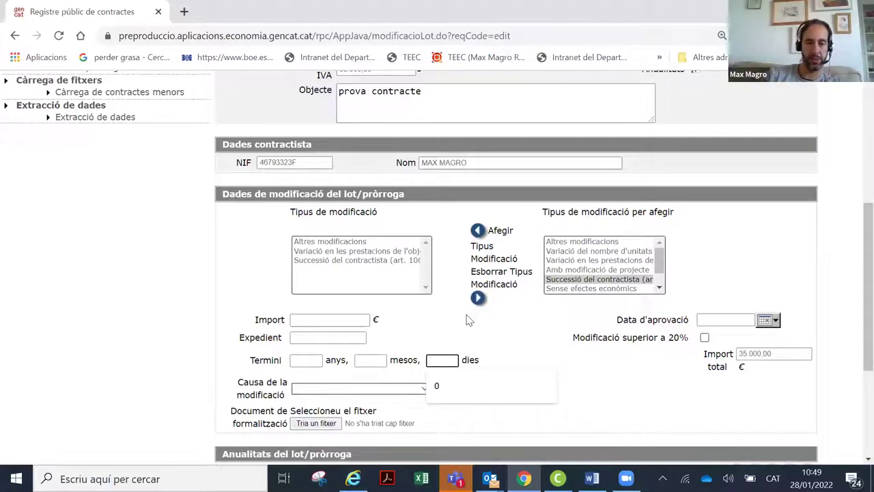
click(312, 362)
click(357, 360)
click(434, 360)
click(308, 360)
click(370, 359)
click(437, 360)
click(333, 360)
click(370, 360)
text(1)
click(419, 342)
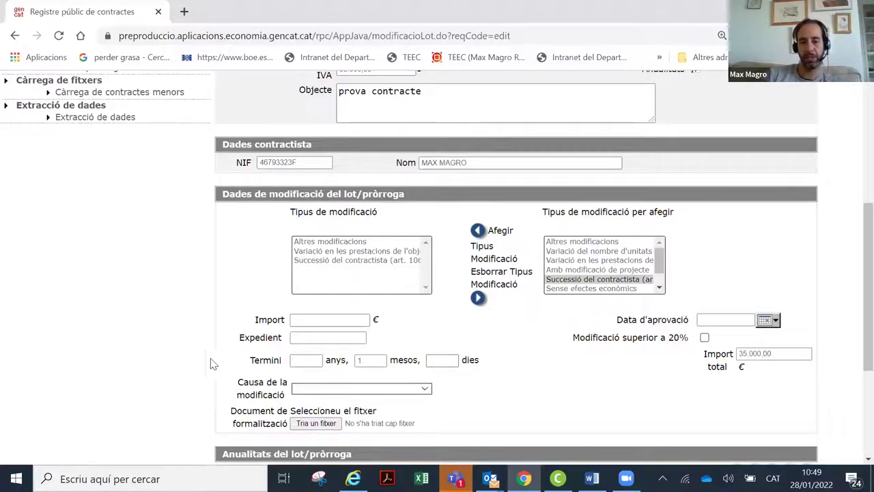
click(315, 359)
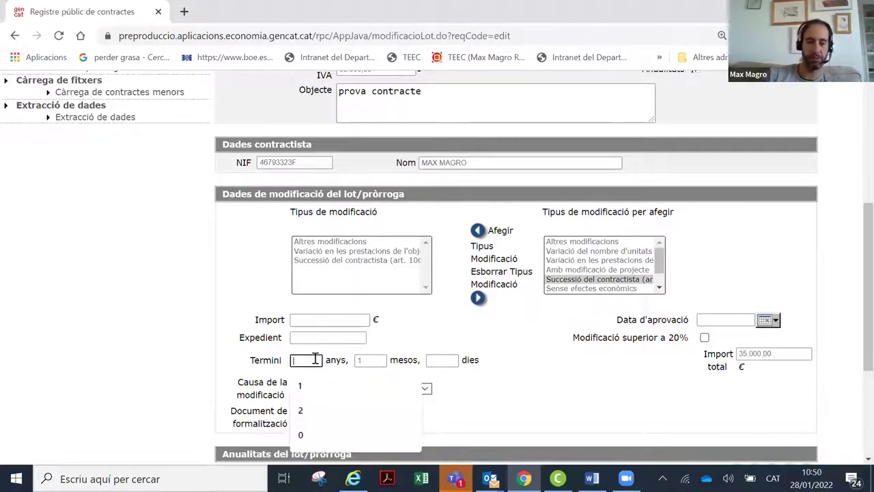
text(0)
click(443, 360)
text(0)
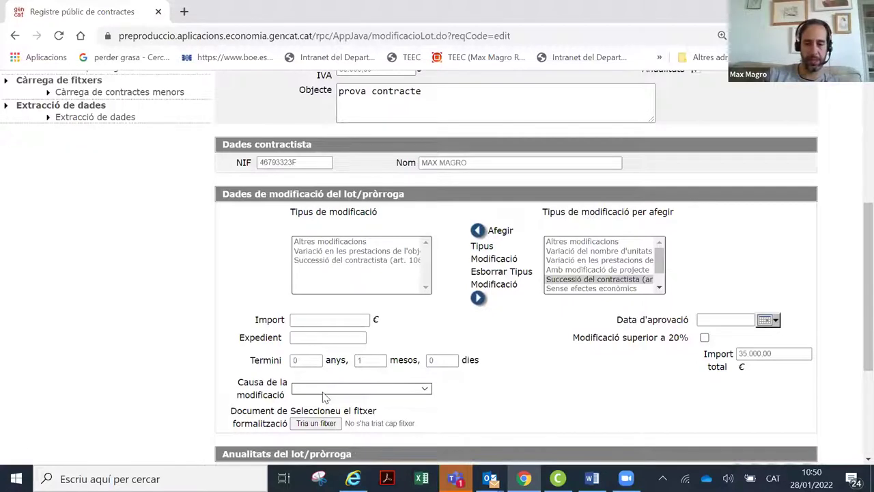
Step: Set the modification cause to PP: Previstes en plec
click(418, 389)
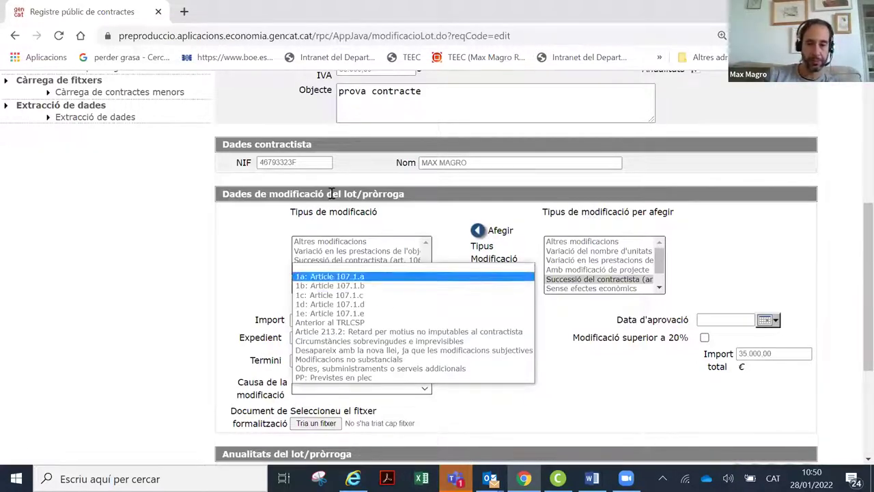
click(554, 380)
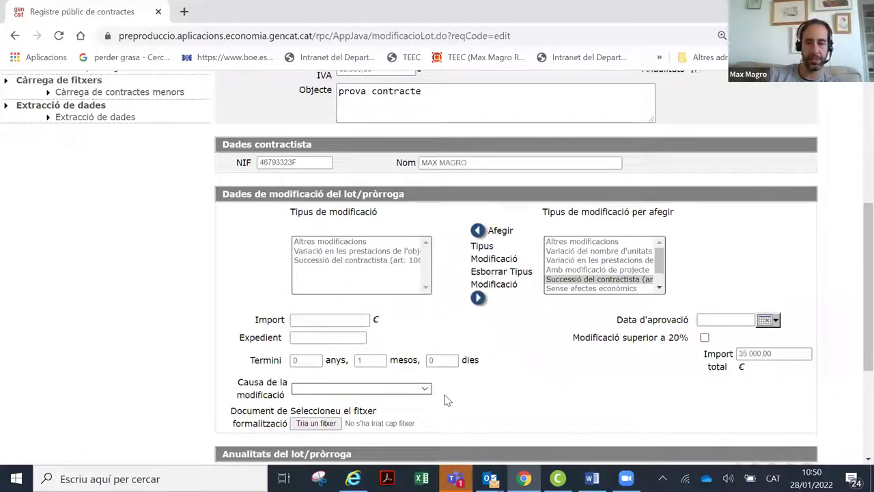
click(422, 392)
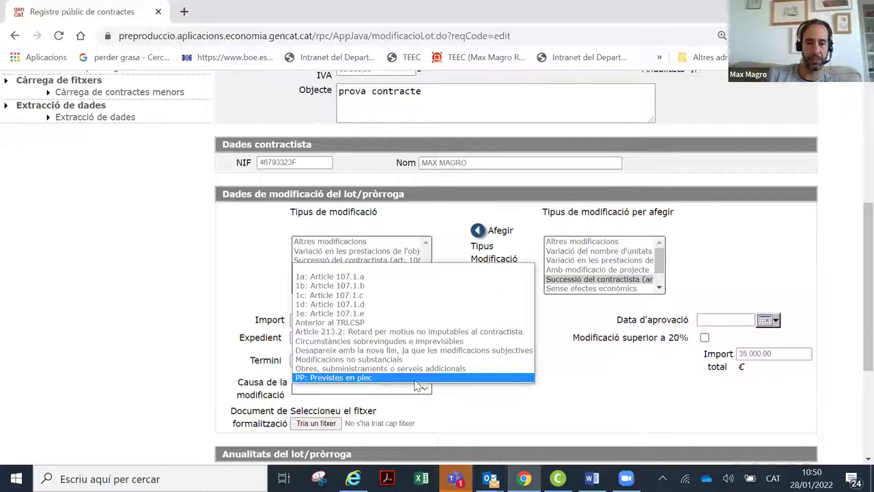
click(418, 377)
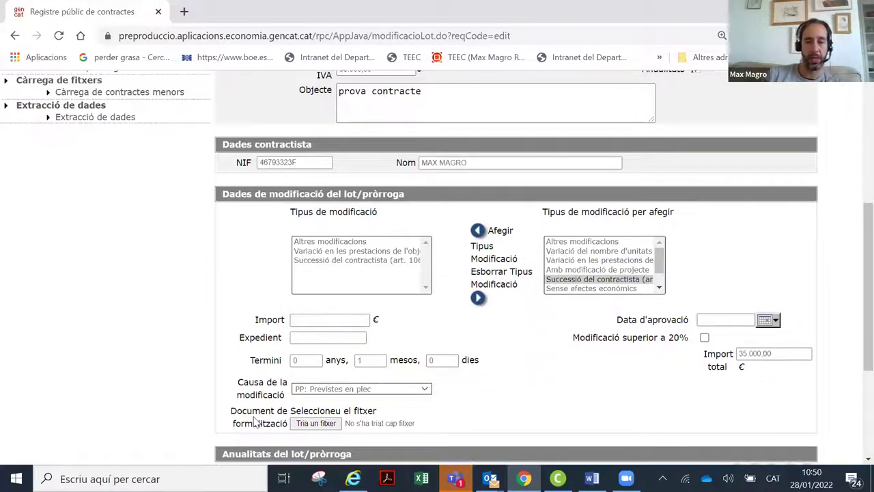
Step: Attach 10131_con_enr.pdf from the Escriptori folder as the formalisation document
click(317, 424)
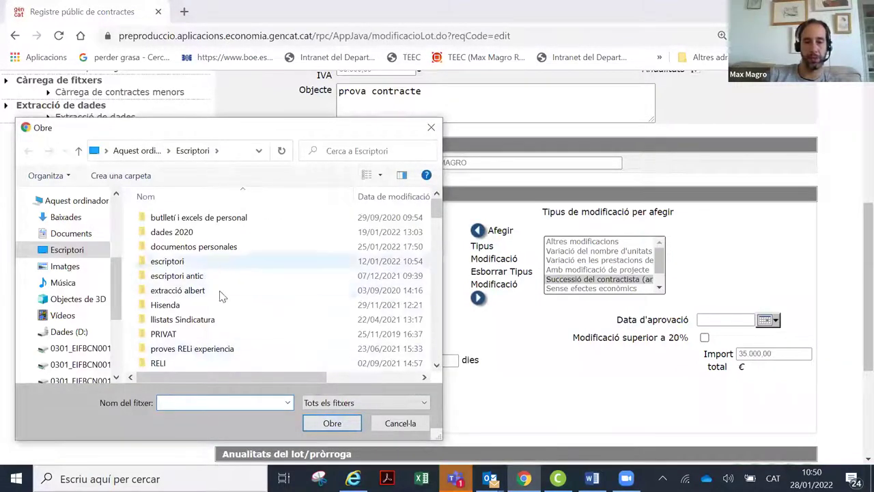
scroll(202, 275, down, 5)
double_click(219, 250)
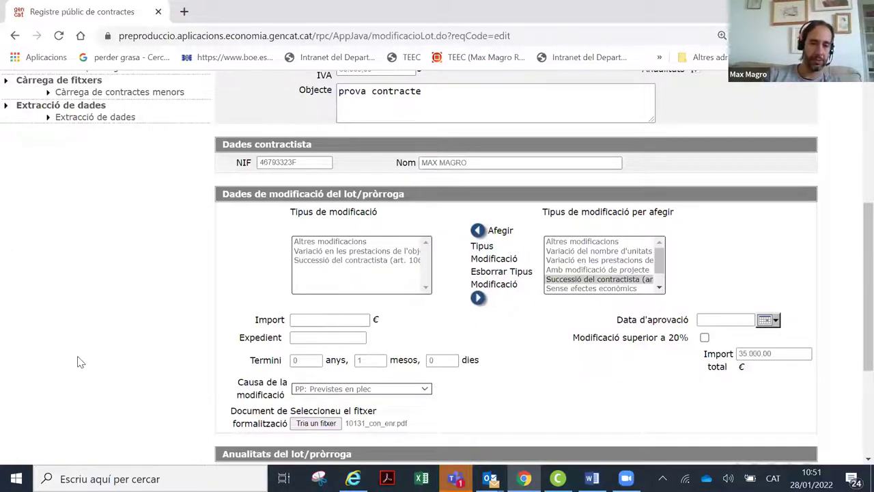
Step: Search the Pròrroga register for Ajuntament d'Agramunt's contracts
scroll(344, 364, up, 5)
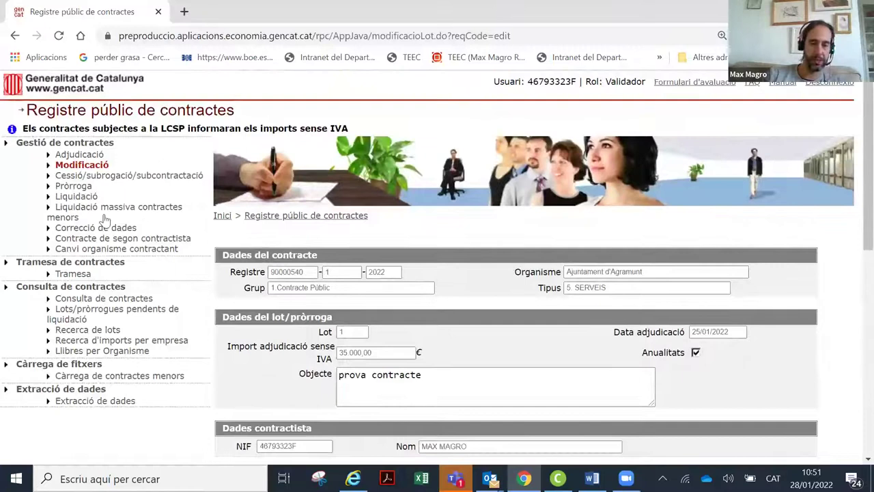
click(73, 186)
scroll(445, 297, down, 1)
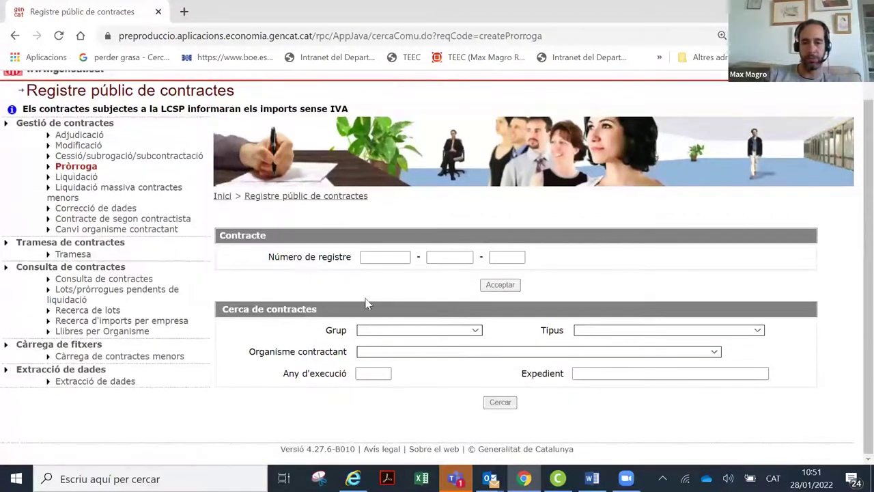
click(578, 351)
scroll(546, 281, down, 1)
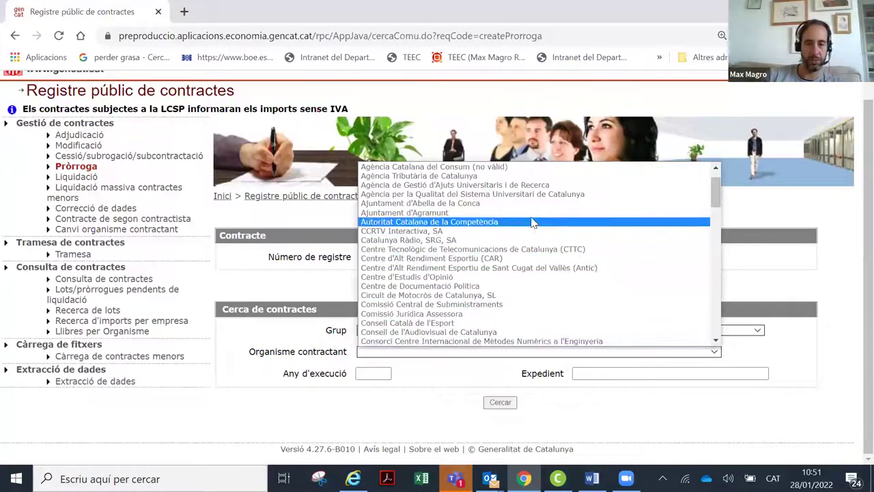
click(531, 213)
click(439, 354)
click(432, 377)
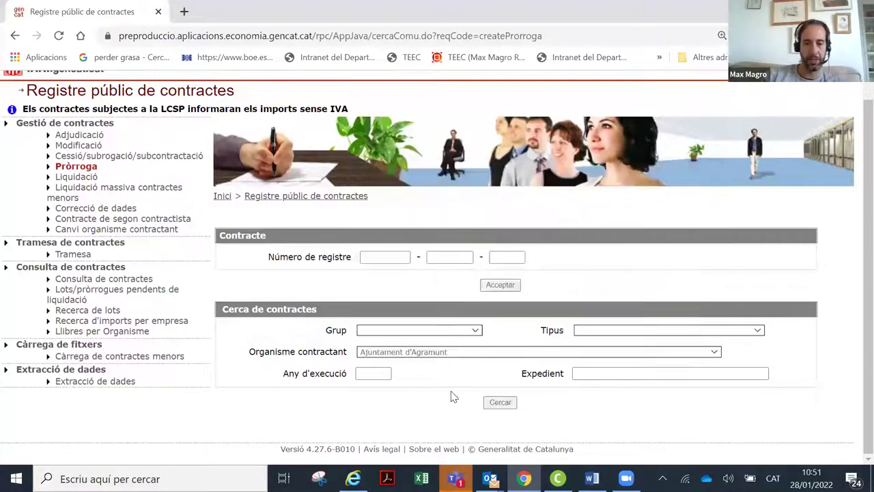
click(500, 402)
scroll(515, 391, down, 2)
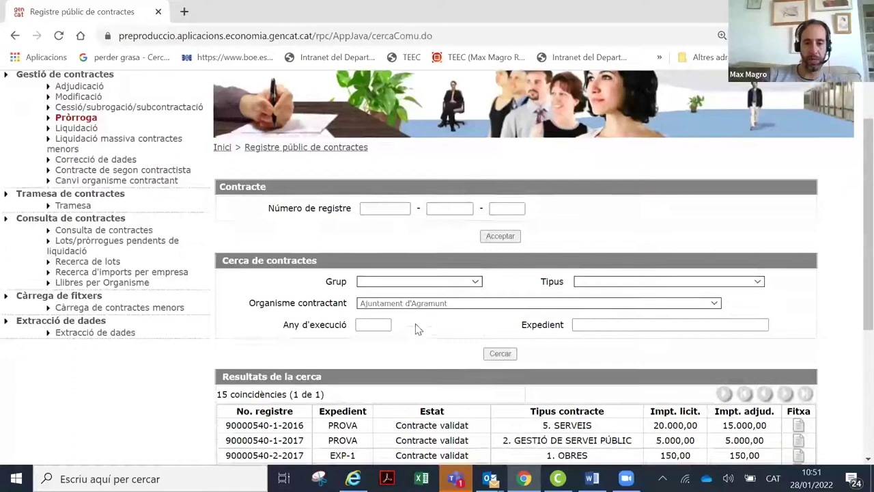
scroll(403, 328, down, 1)
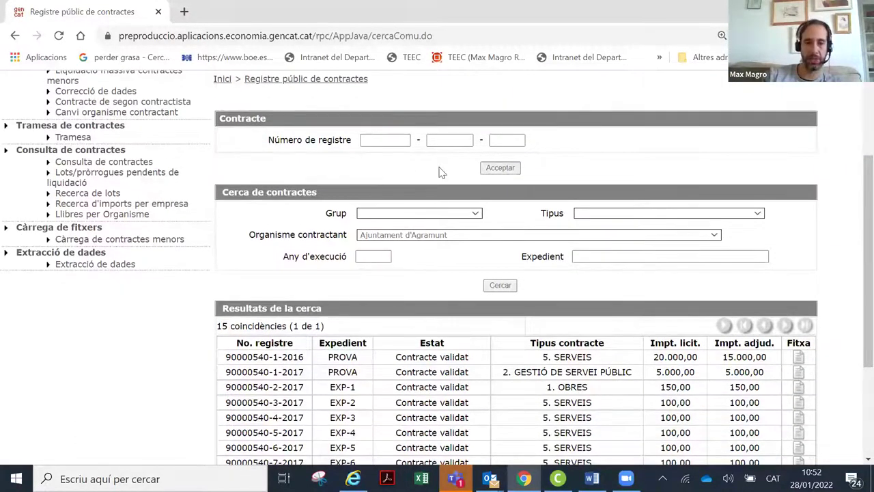
scroll(440, 172, down, 3)
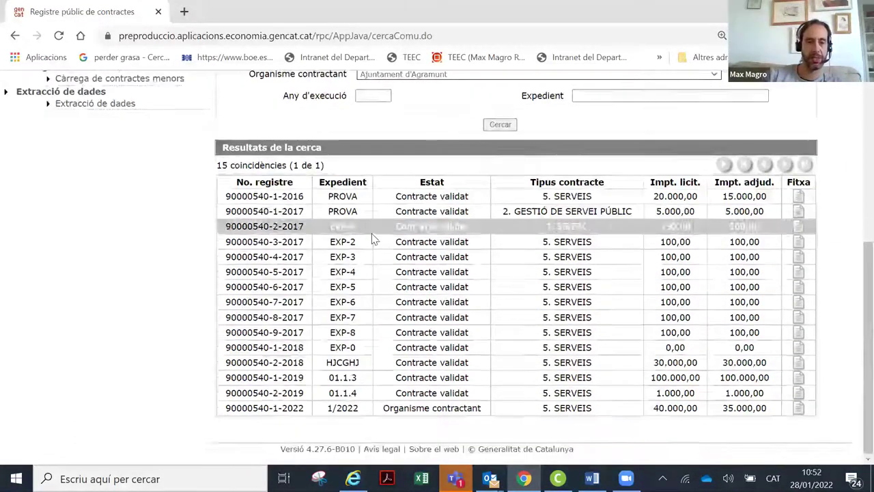
click(279, 409)
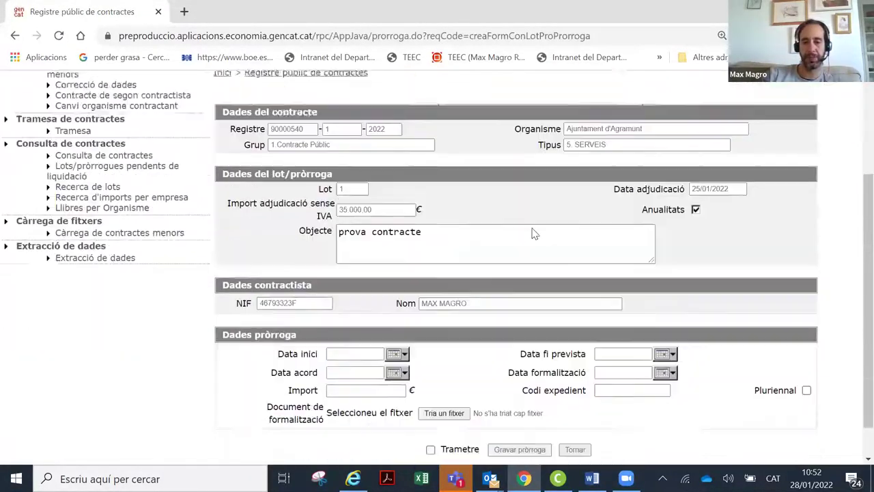
Step: Step through the extension's date, amount and file code fields in Dades pròrroga
scroll(534, 233, down, 1)
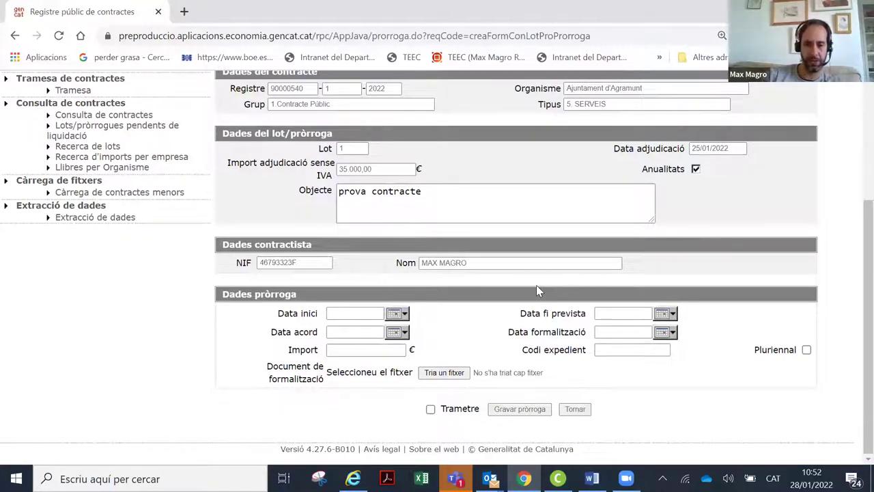
click(341, 311)
click(620, 309)
click(346, 332)
click(612, 331)
click(364, 349)
click(604, 350)
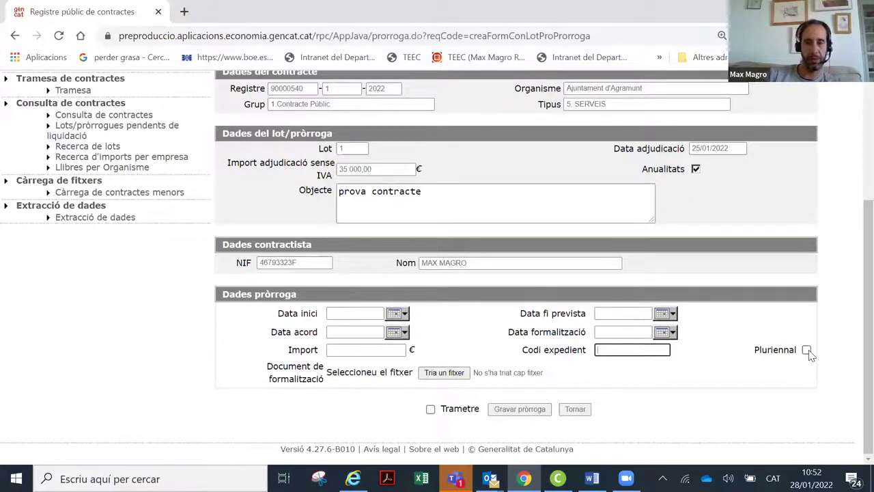
click(432, 375)
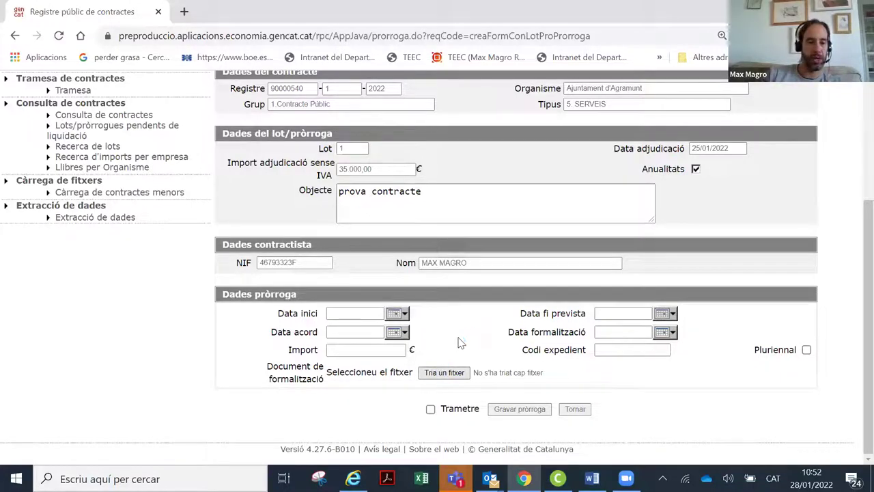
scroll(188, 321, down, 4)
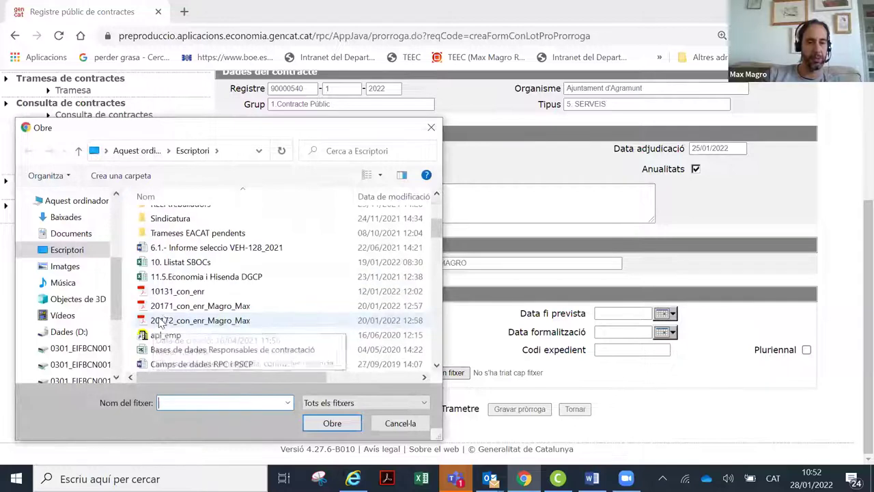
click(183, 307)
double_click(183, 307)
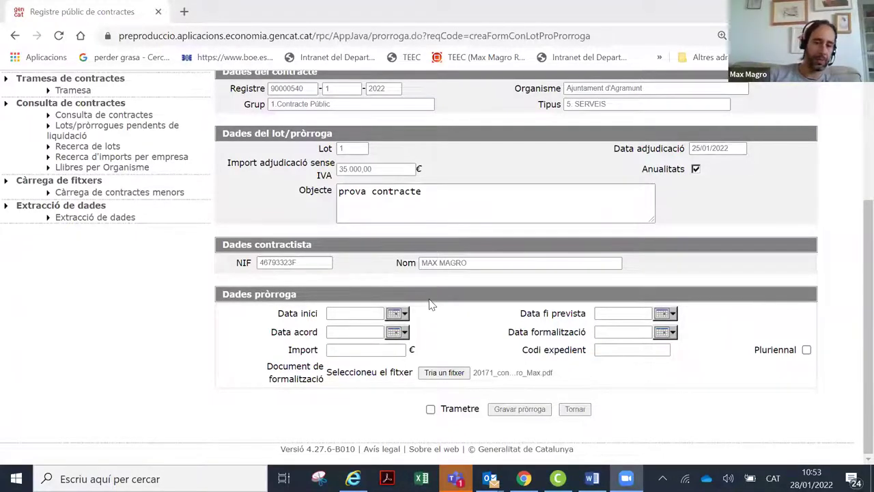
scroll(96, 353, up, 3)
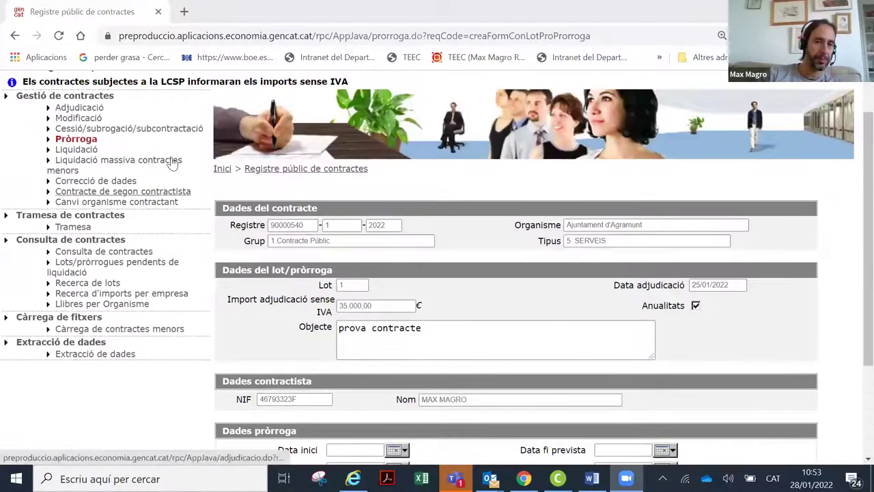
click(158, 129)
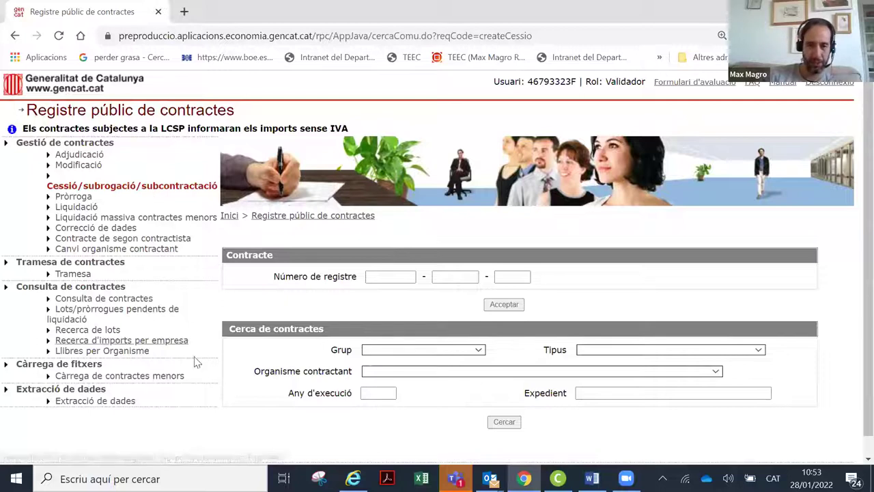
click(416, 374)
scroll(425, 353, down, 1)
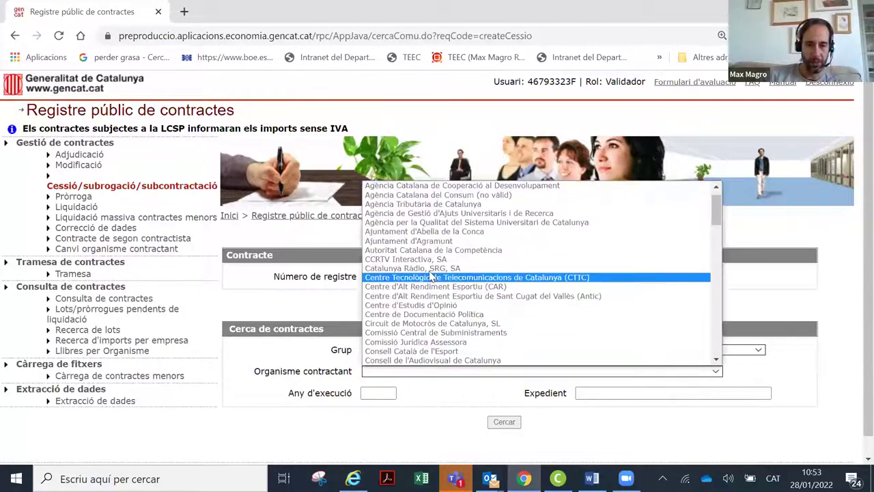
click(433, 241)
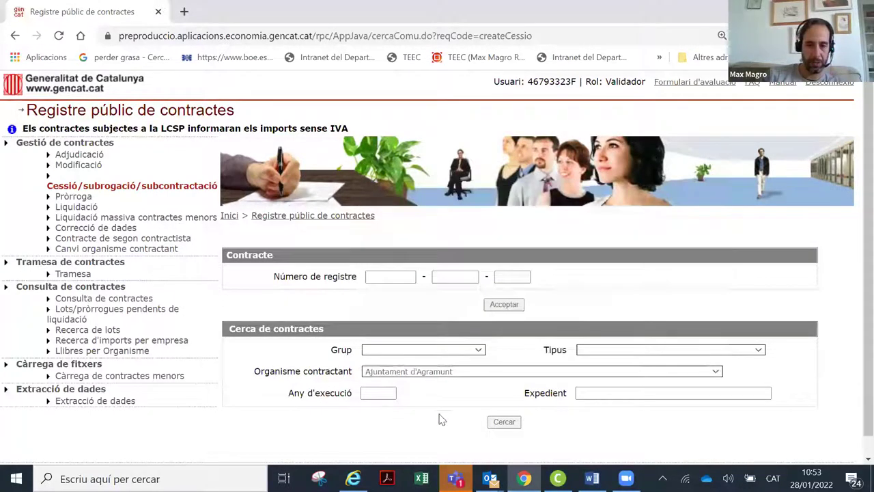
click(502, 422)
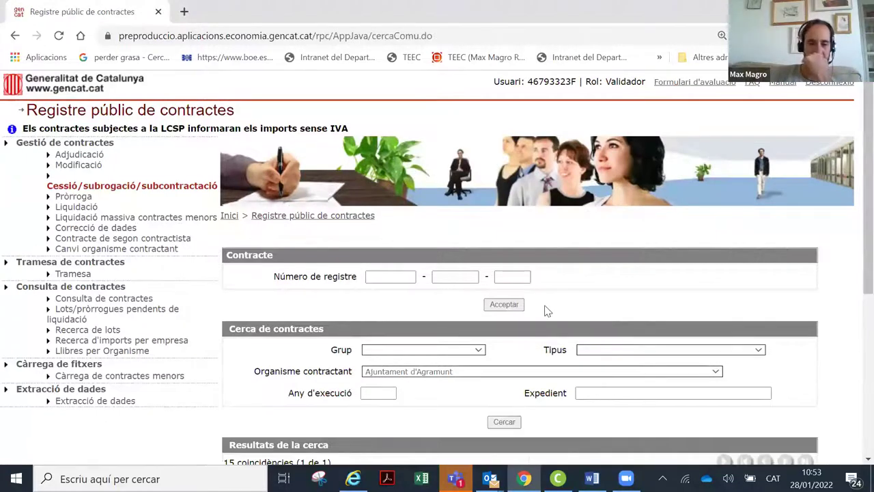
scroll(697, 362, down, 2)
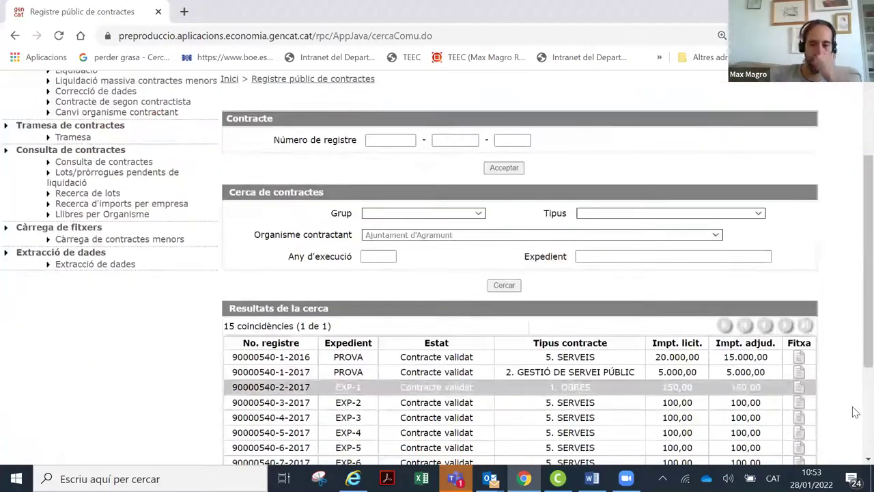
scroll(833, 389, down, 3)
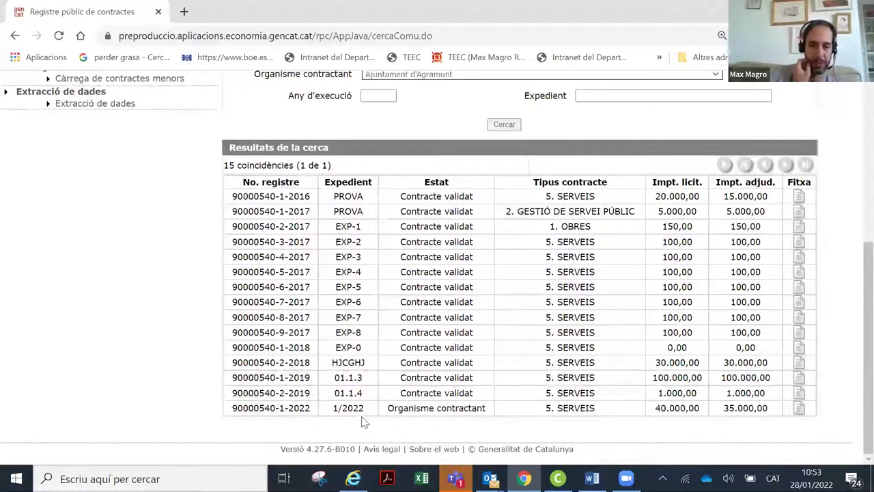
click(303, 409)
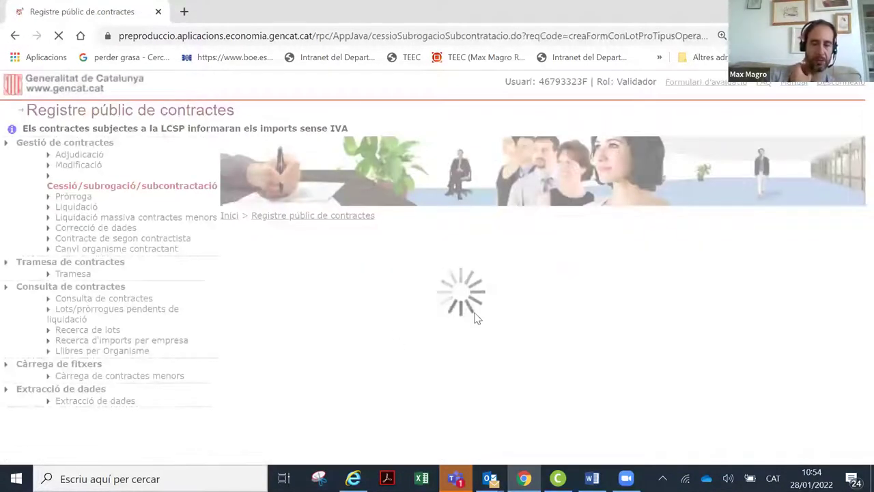
Step: Set the operation type to Cessió
scroll(190, 383, down, 1)
scroll(191, 383, down, 2)
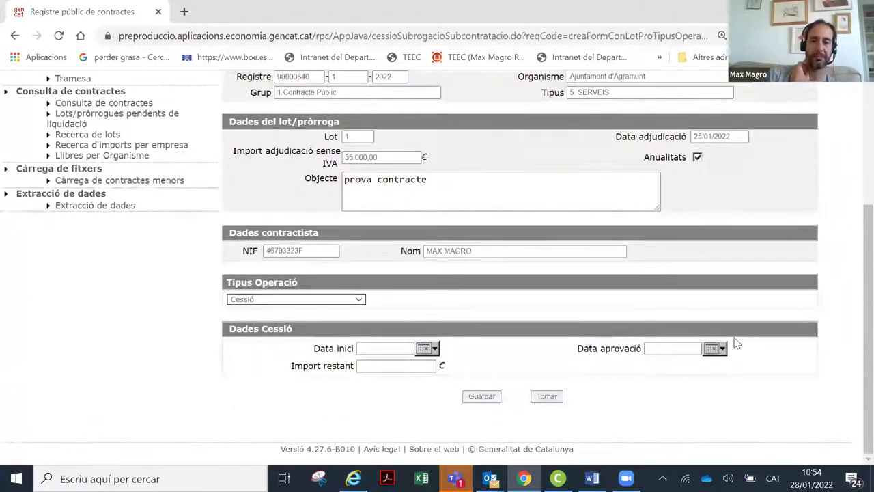
click(334, 300)
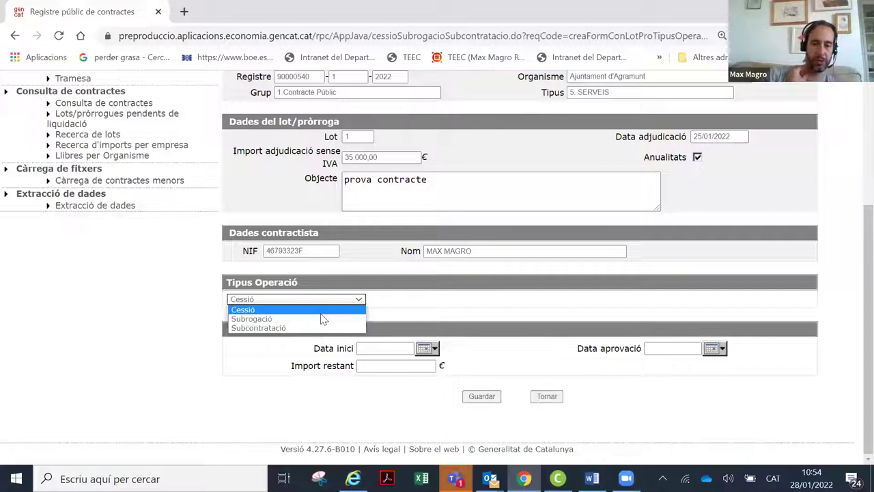
click(323, 319)
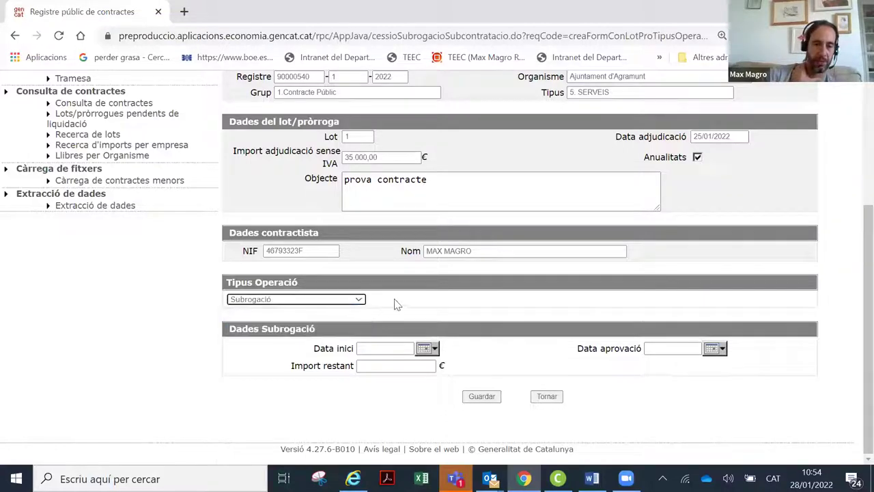
click(356, 302)
click(345, 310)
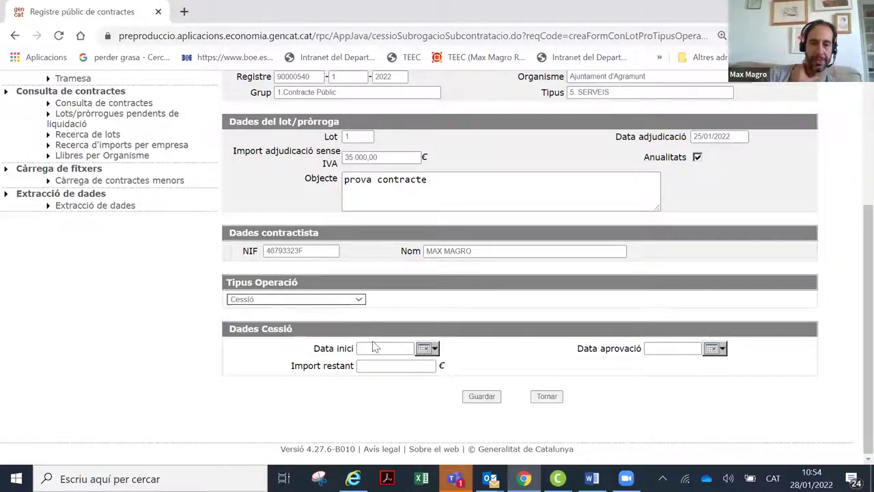
Step: Enter start date 11/01/2022, approval date 25/01/2022 and remaining amount 8000, then save
click(424, 350)
click(470, 375)
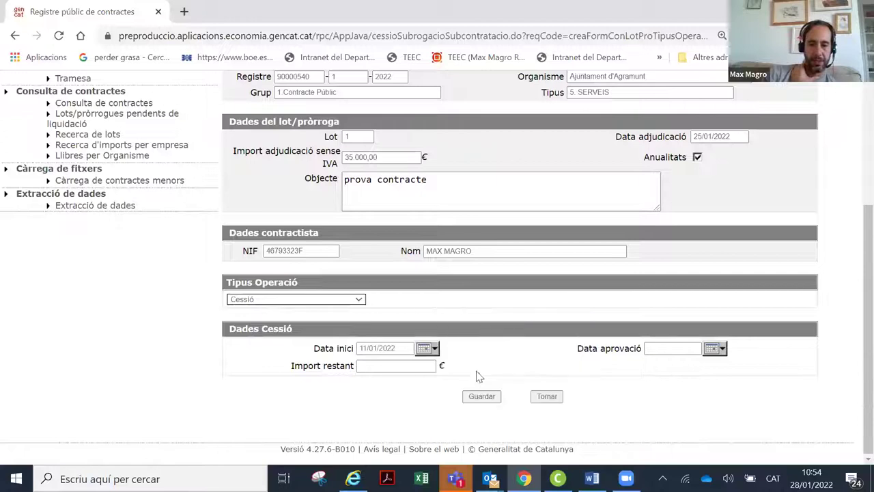
click(712, 349)
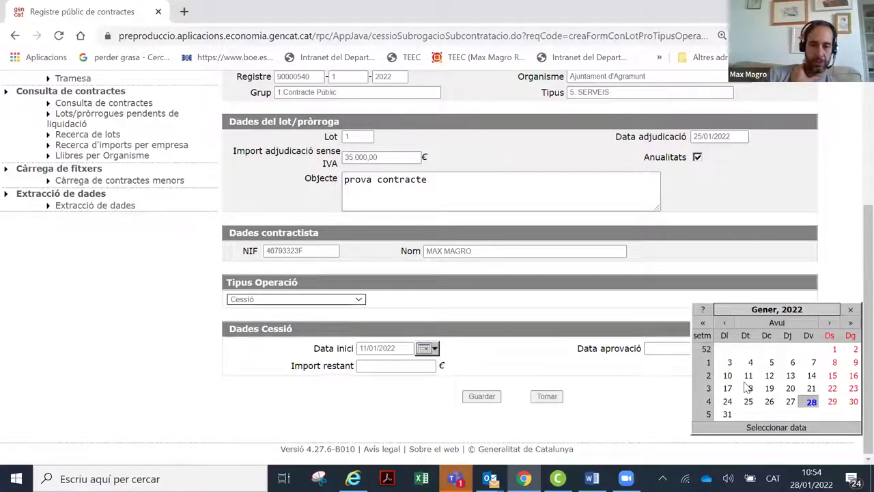
click(749, 402)
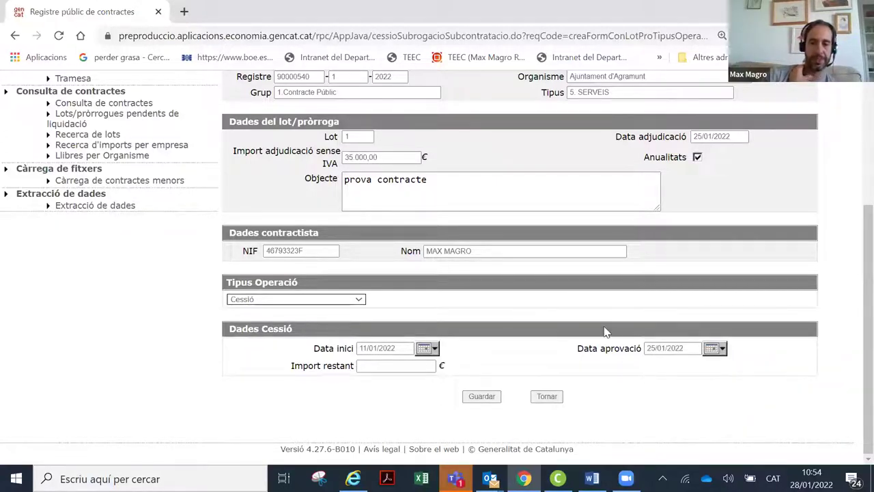
click(407, 368)
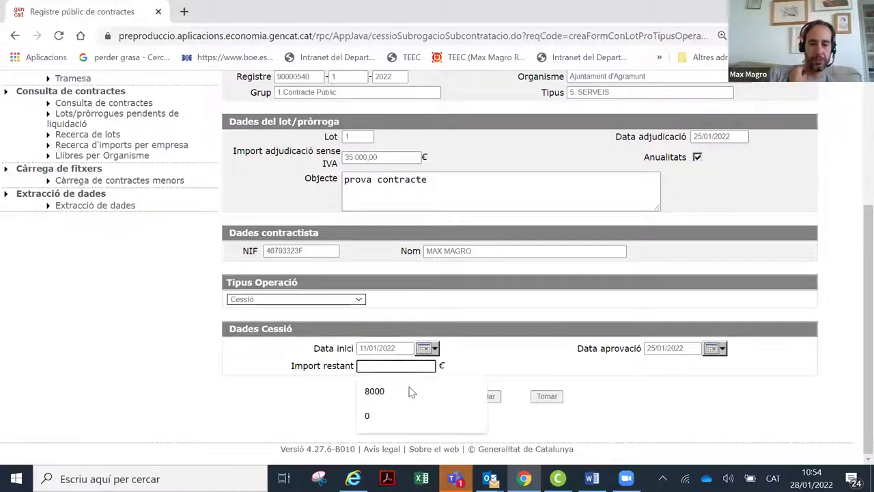
click(411, 392)
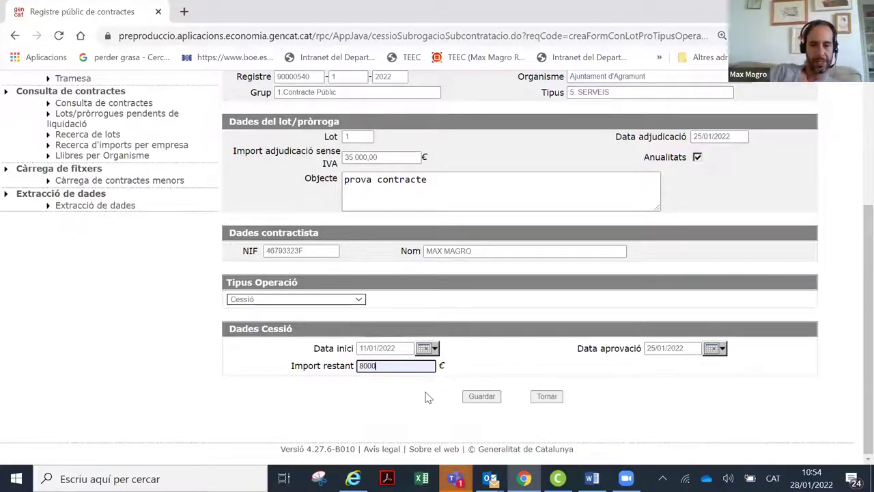
click(469, 366)
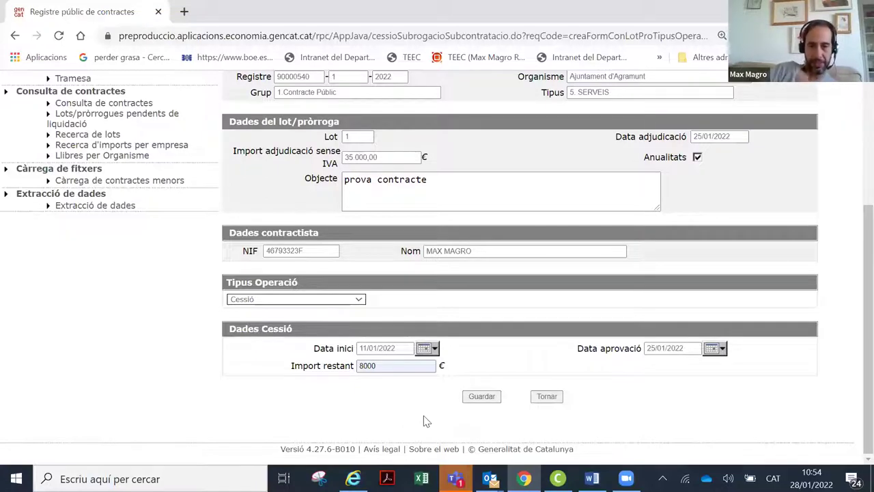
click(476, 402)
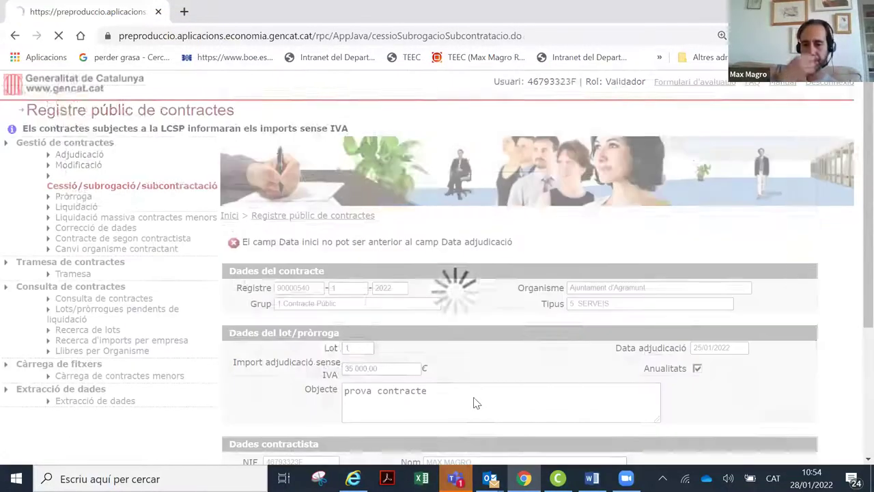
Step: Correct the cession start date to 17/03/2022 and save again
scroll(471, 404, down, 3)
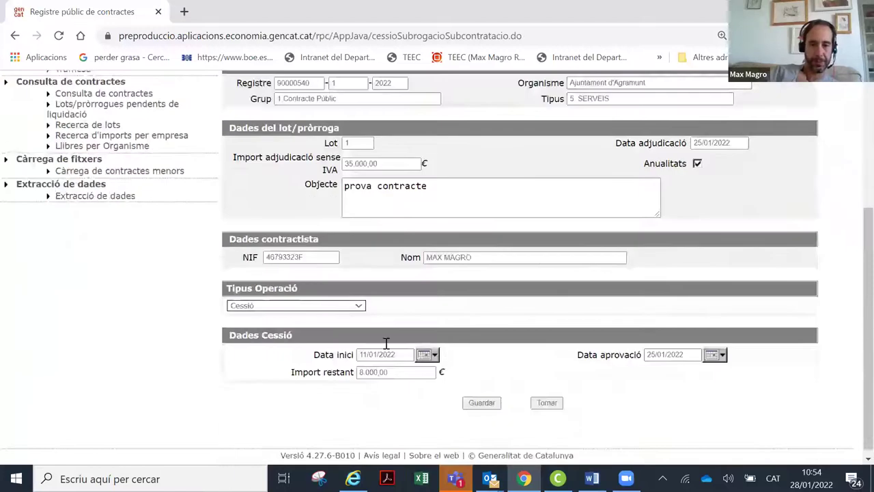
click(423, 355)
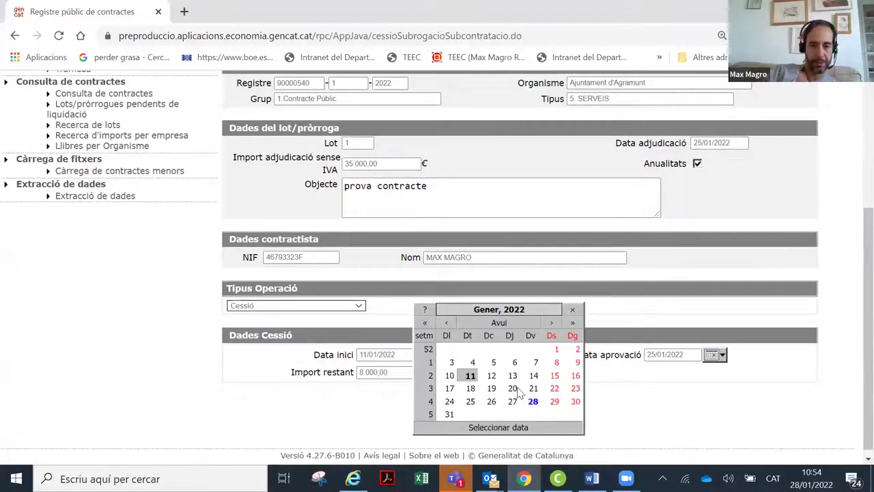
click(552, 323)
click(552, 323)
click(514, 378)
click(470, 405)
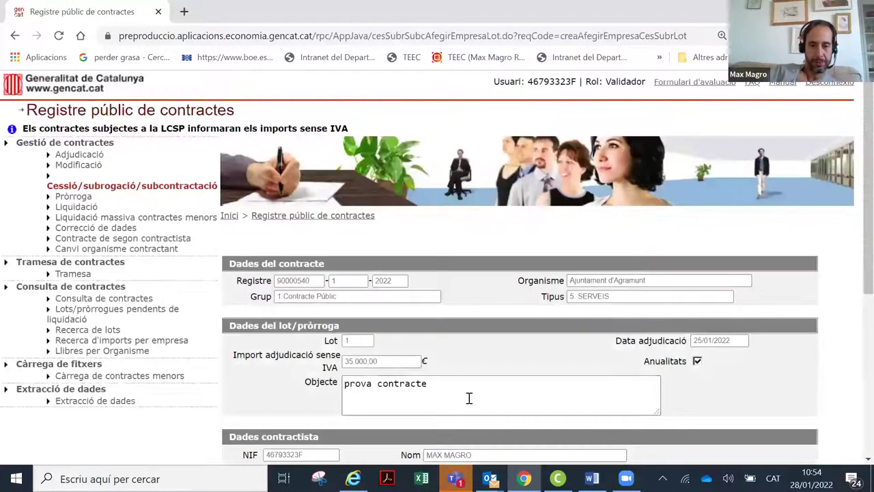
Step: Look up the assignee company by its NIF and add it to the cession
scroll(470, 398, down, 5)
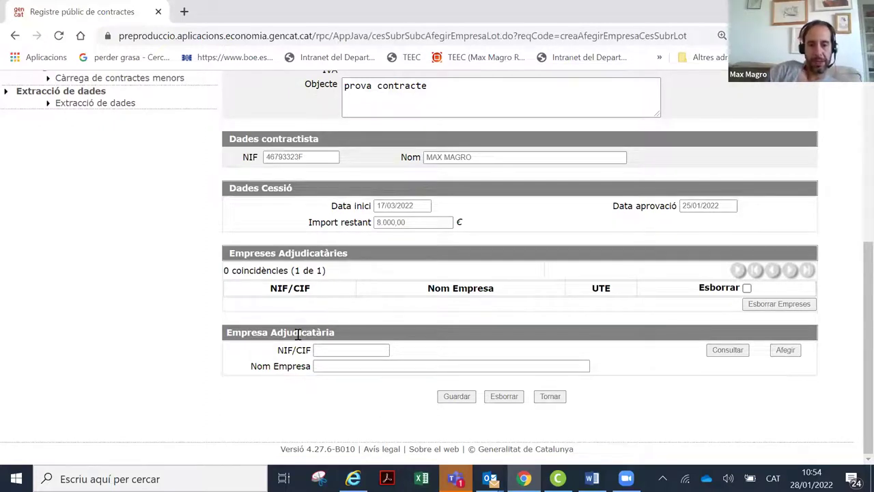
click(324, 350)
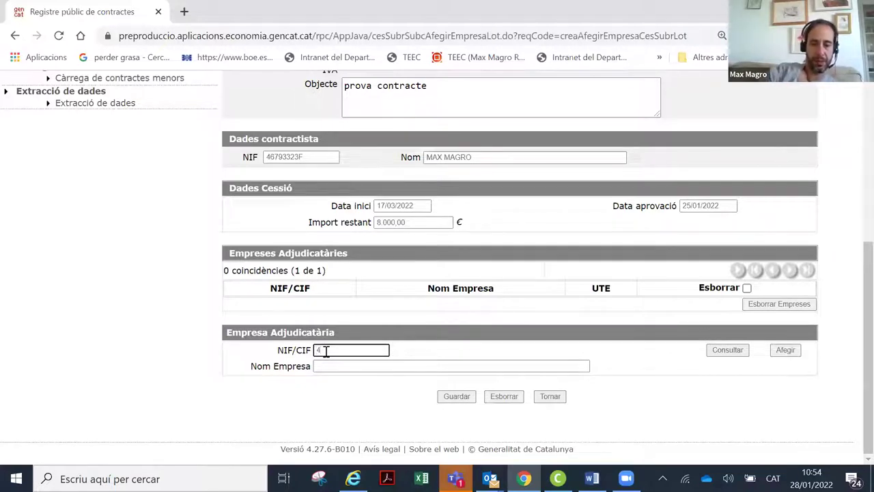
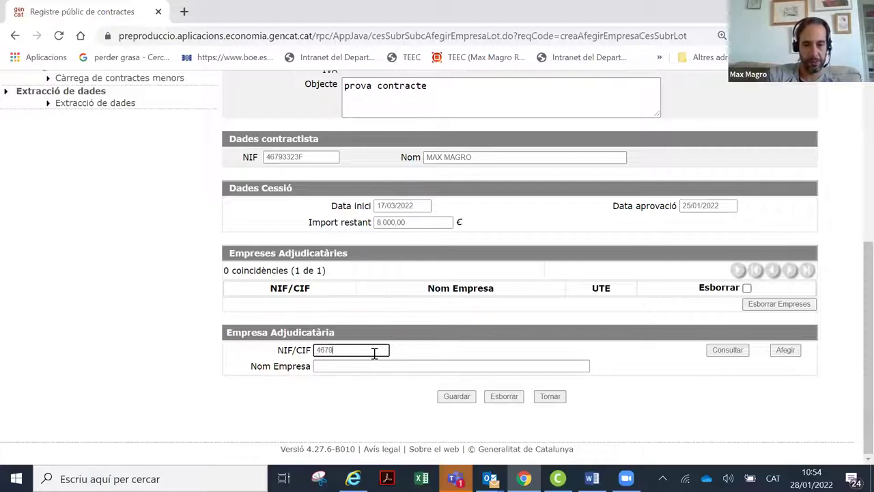
click(724, 351)
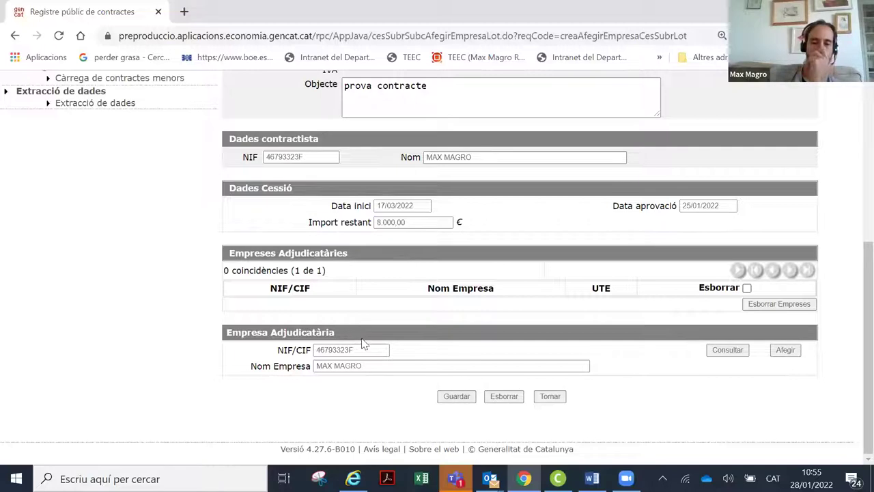
drag(227, 332, 332, 330)
click(340, 334)
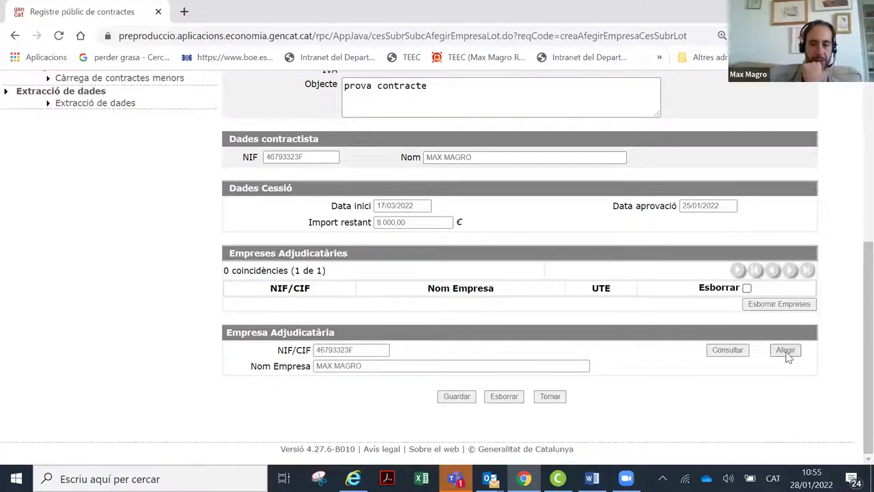
click(787, 353)
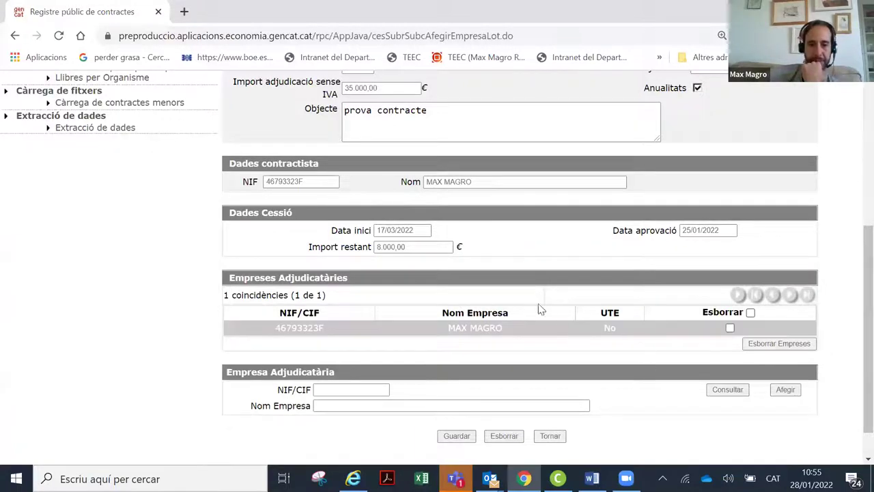
Step: Save the cession, check the added company row, then go to the Liquidació search
scroll(519, 335, down, 1)
click(445, 398)
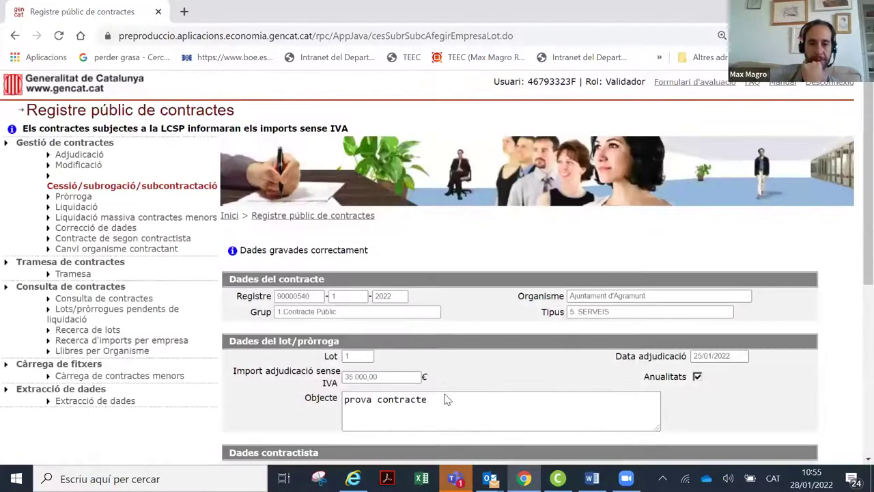
scroll(451, 396, up, 3)
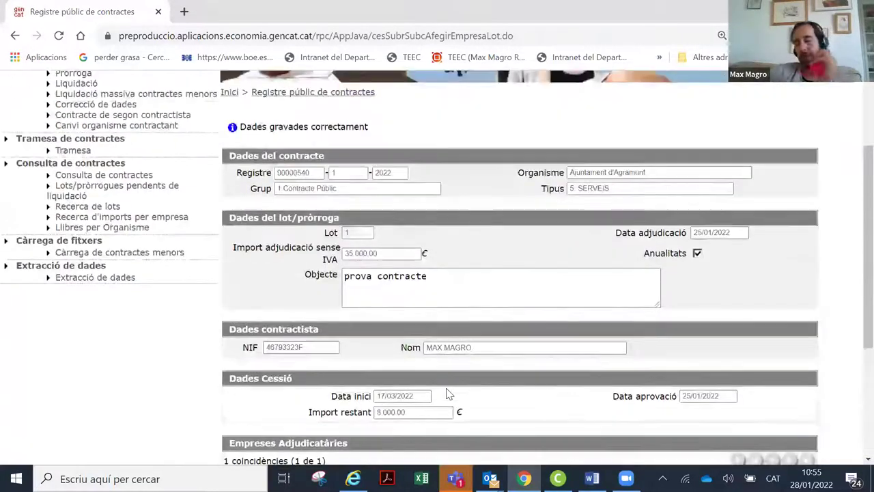
scroll(437, 382, down, 3)
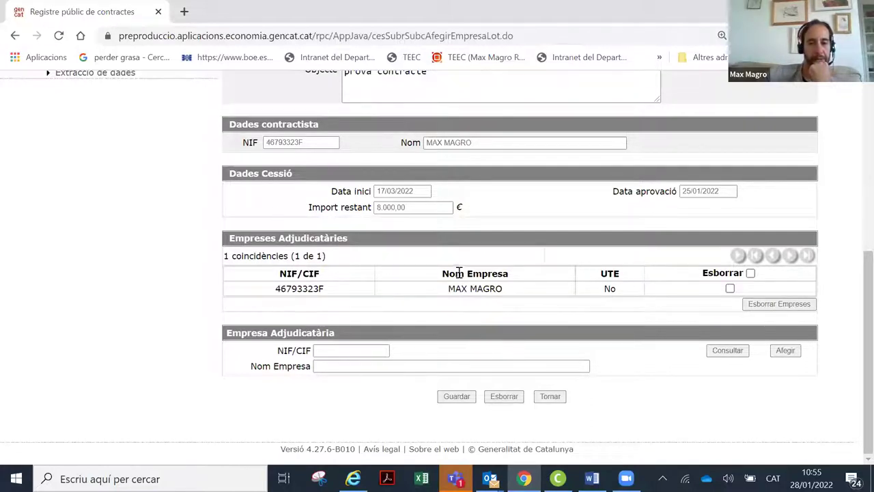
click(480, 289)
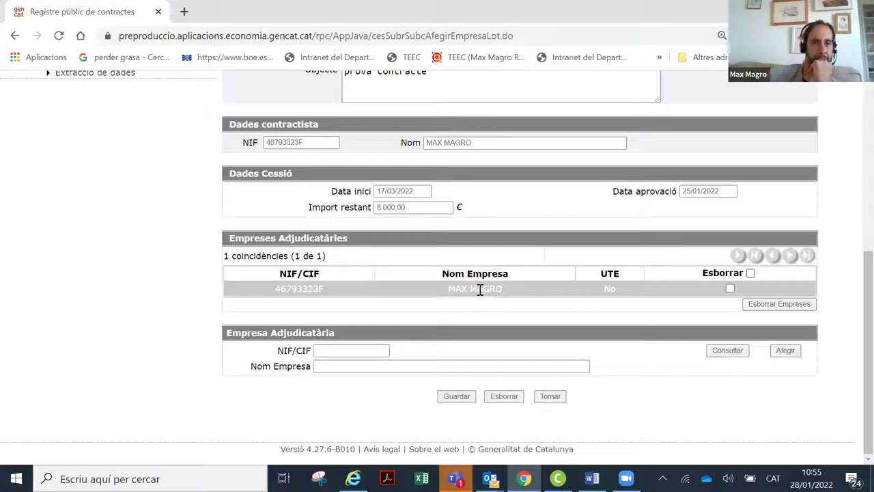
scroll(480, 290, up, 5)
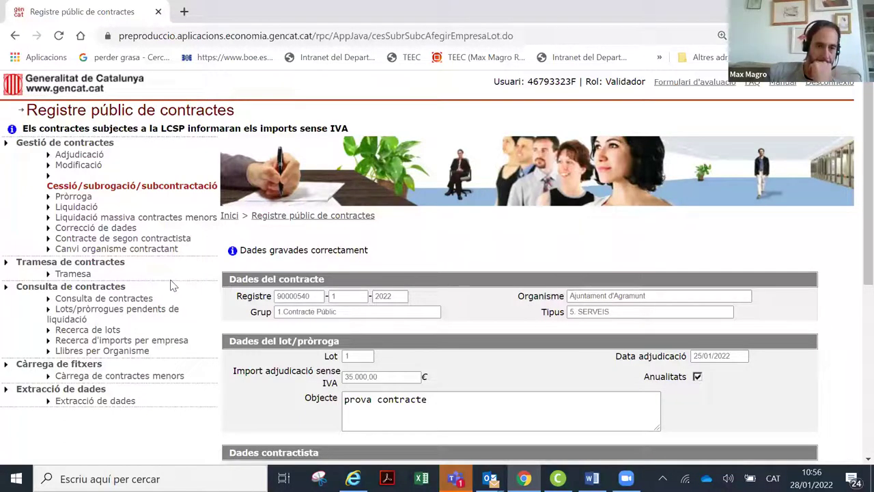
click(91, 208)
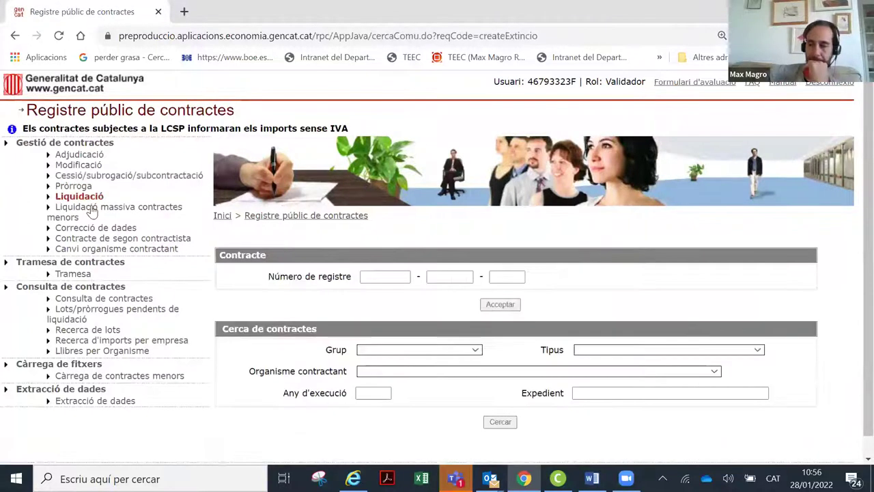
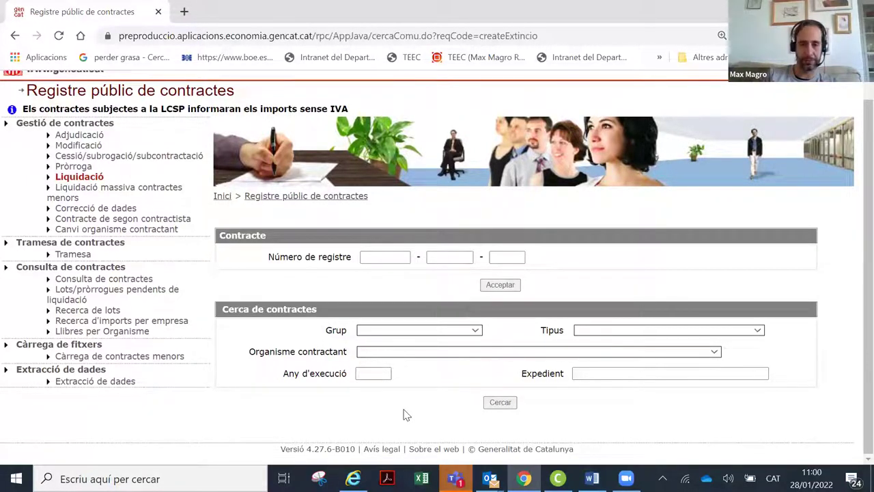
Step: Search contracts for Ajuntament d'Agramunt with execution year 2021
click(425, 353)
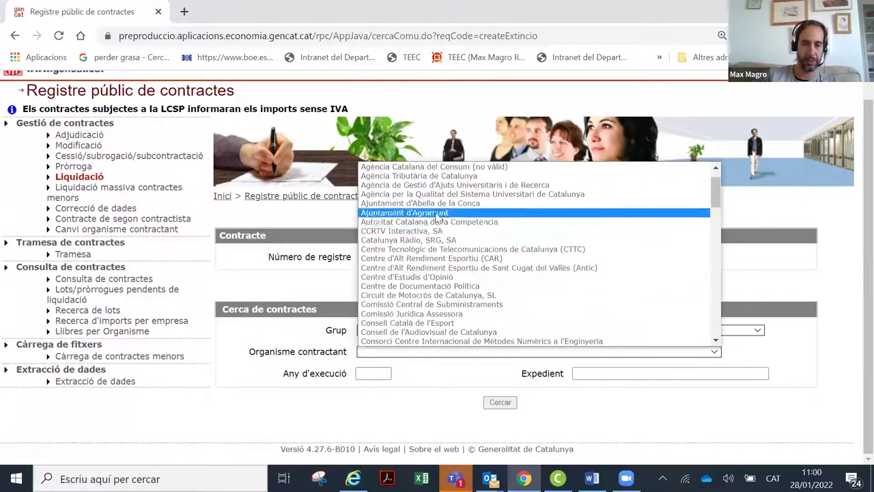
click(430, 212)
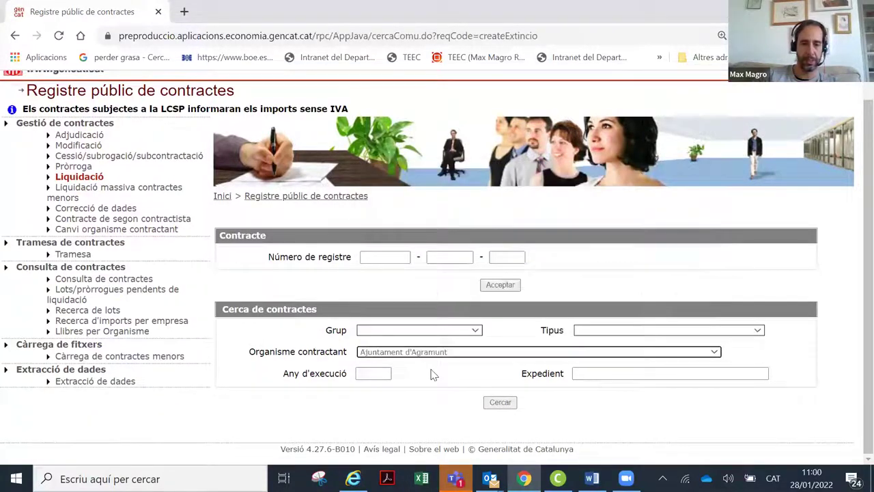
click(388, 373)
text(2021)
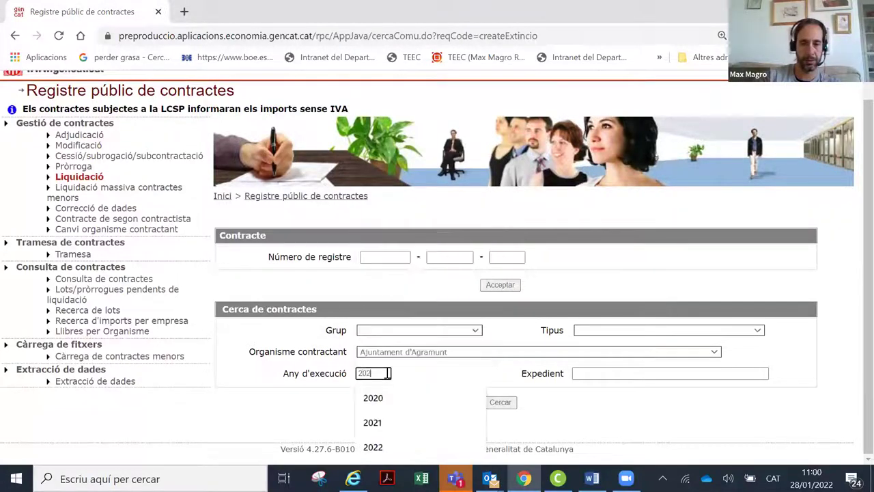
click(385, 257)
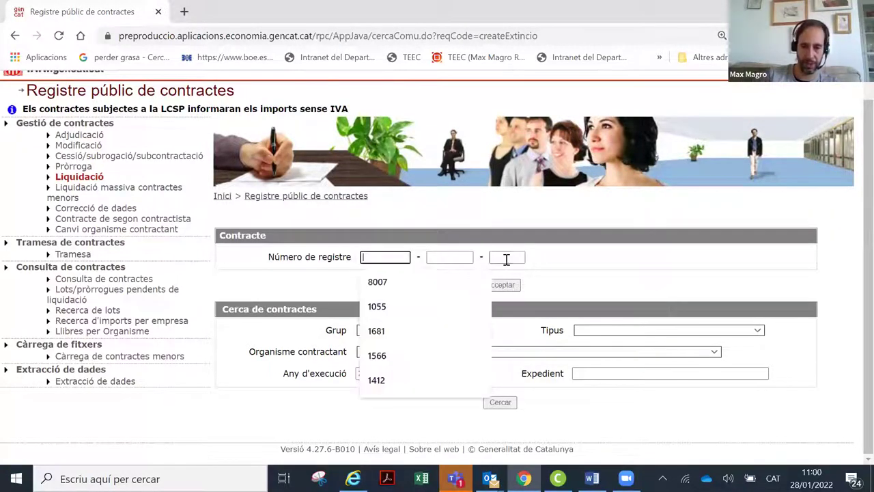
click(450, 256)
click(394, 253)
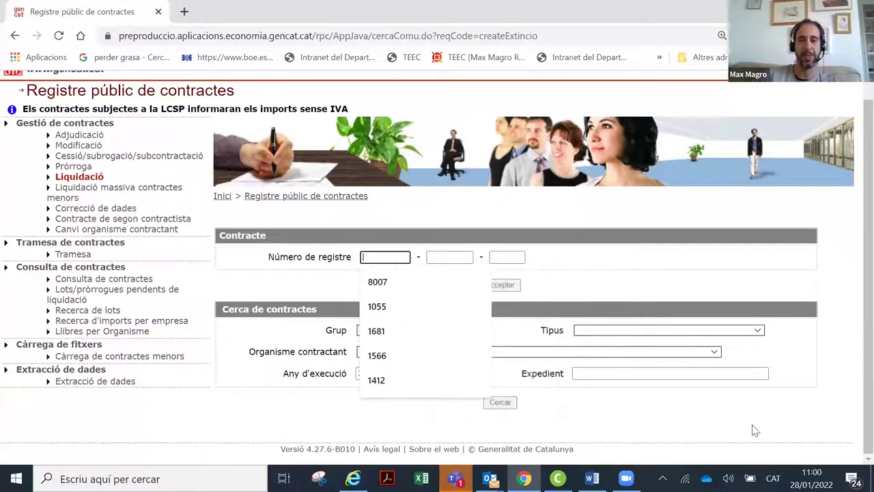
click(691, 371)
click(612, 404)
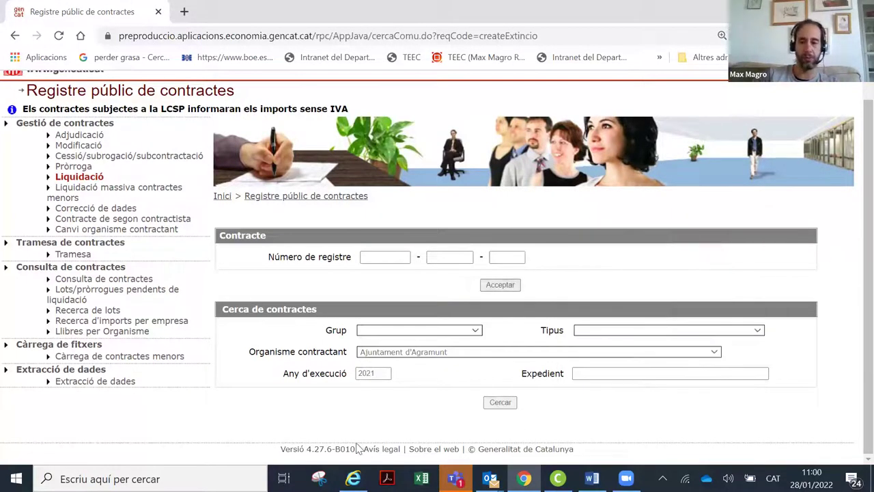
click(499, 403)
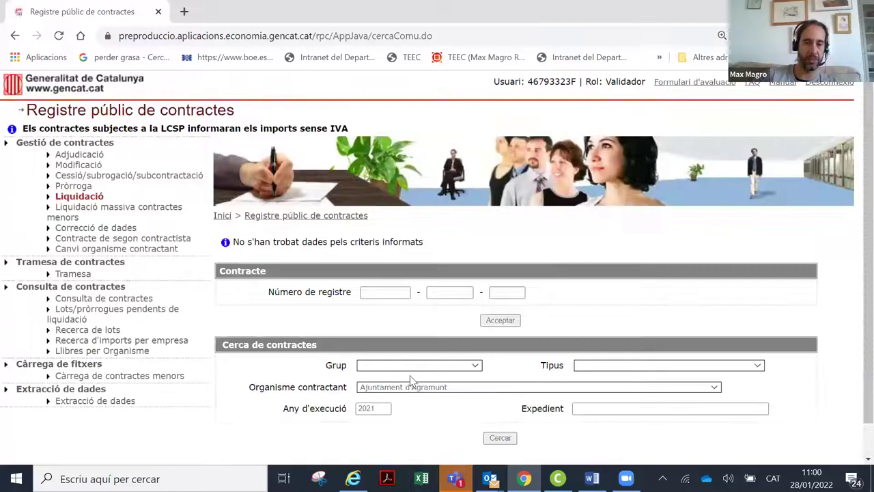
Step: Clear the 2021 execution year and rerun the search to list all 15 contracts
double_click(381, 409)
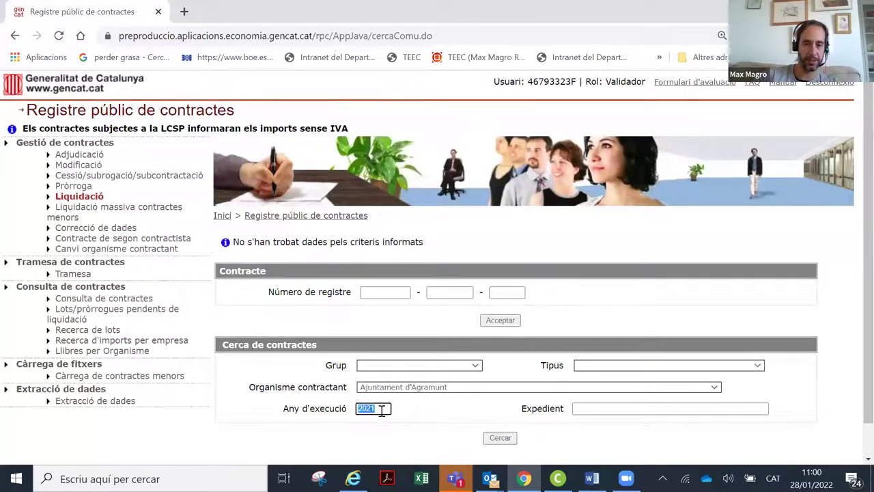
key(BackSpace)
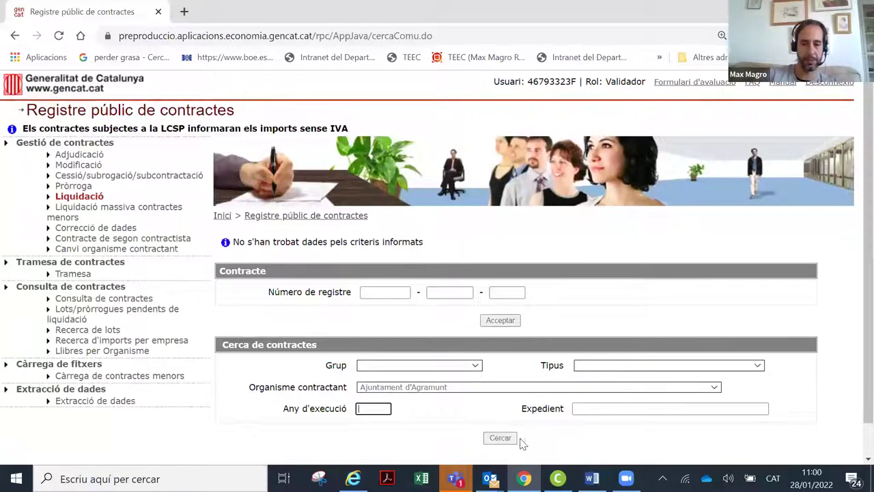
click(499, 437)
scroll(509, 440, down, 1)
scroll(508, 441, down, 3)
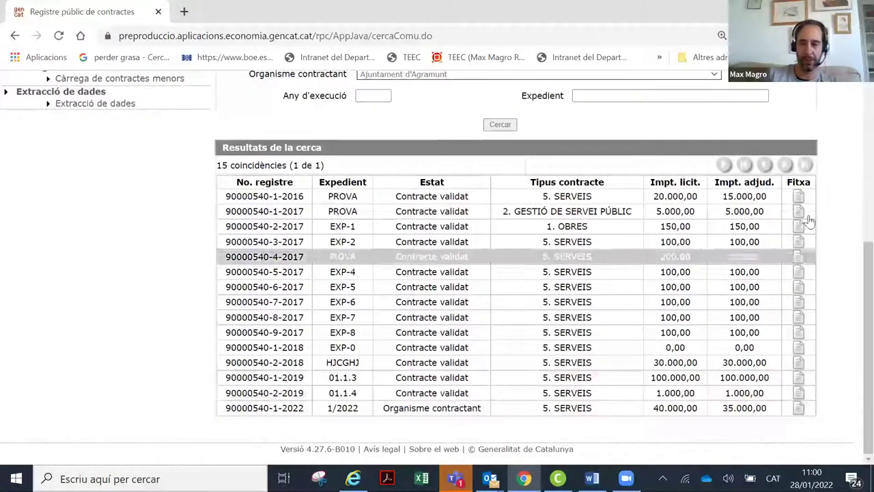
click(297, 410)
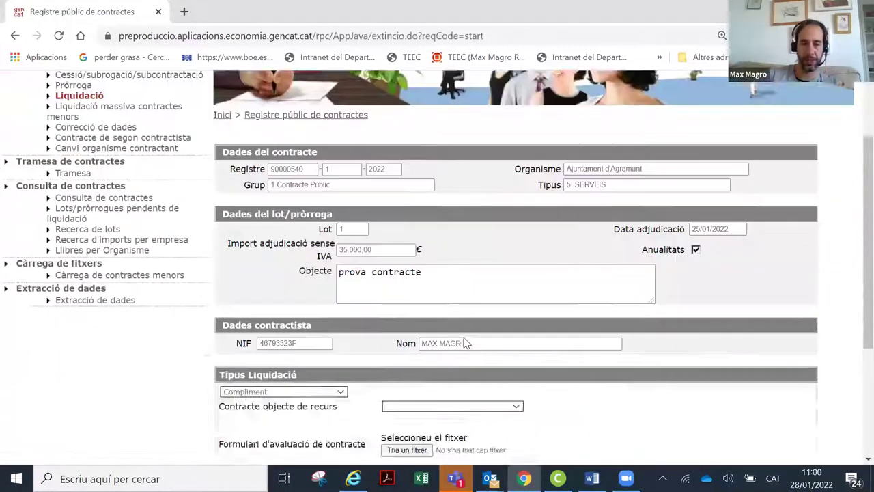
scroll(463, 343, down, 5)
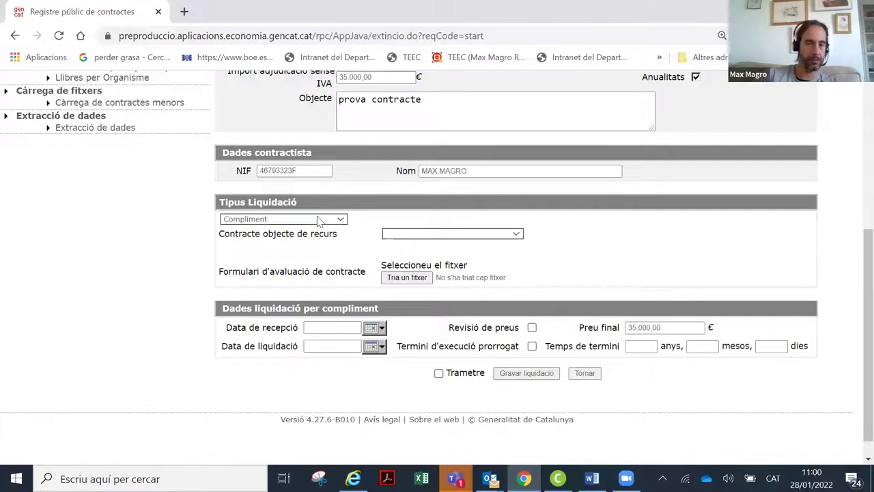
click(331, 220)
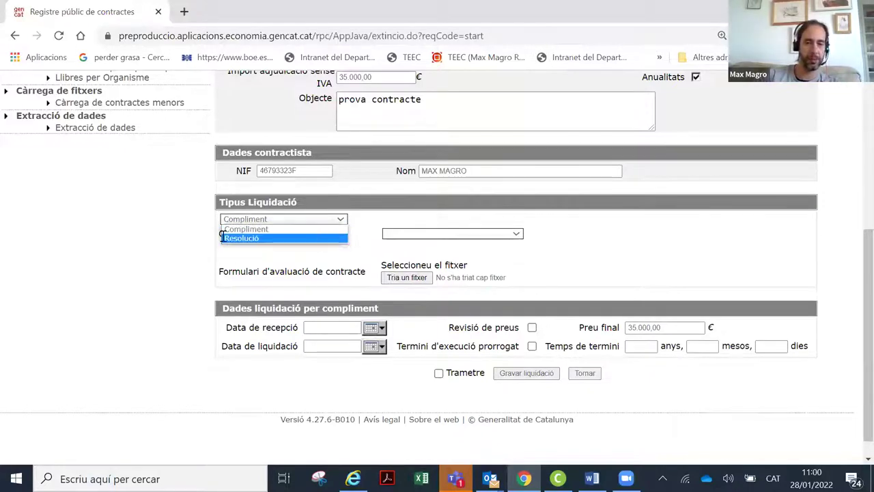
click(231, 238)
Step: Set Contracte objecte de recurs to No after reviewing the appeal options
click(485, 266)
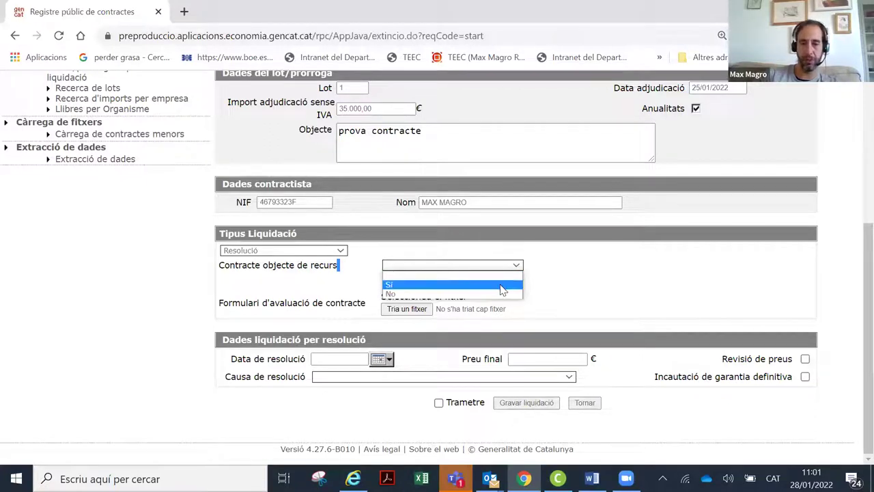
click(502, 284)
click(740, 272)
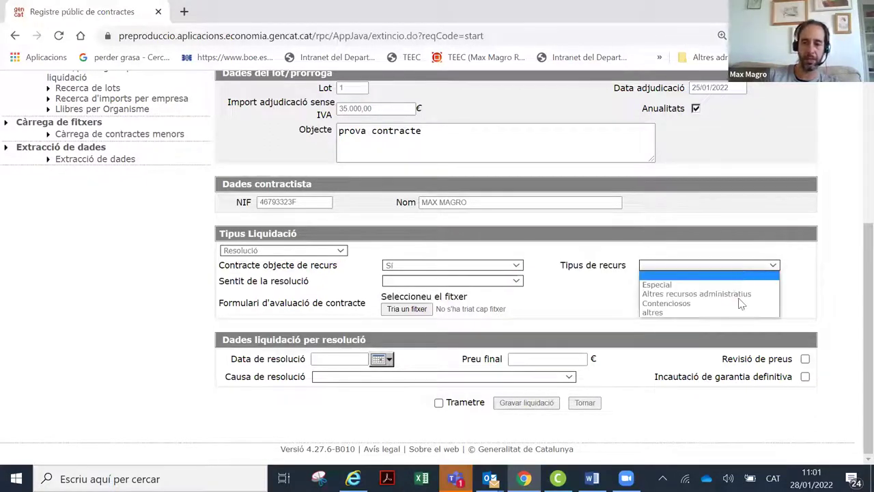
click(470, 282)
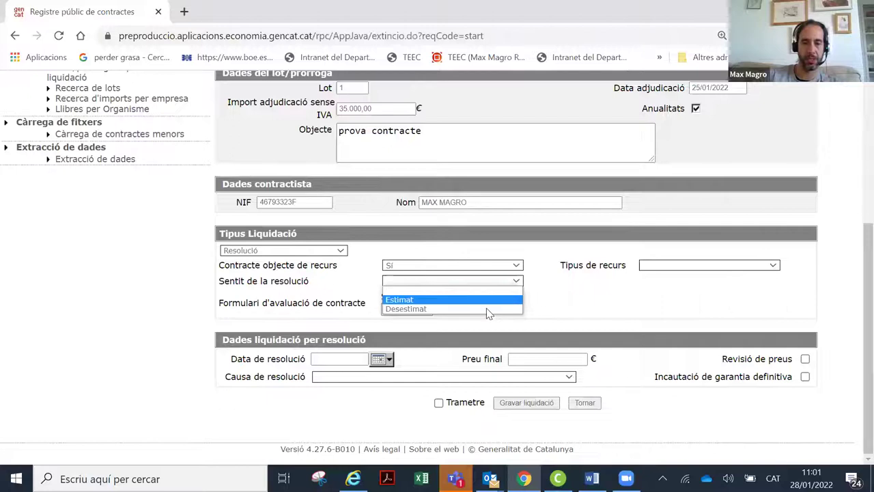
click(505, 267)
click(505, 294)
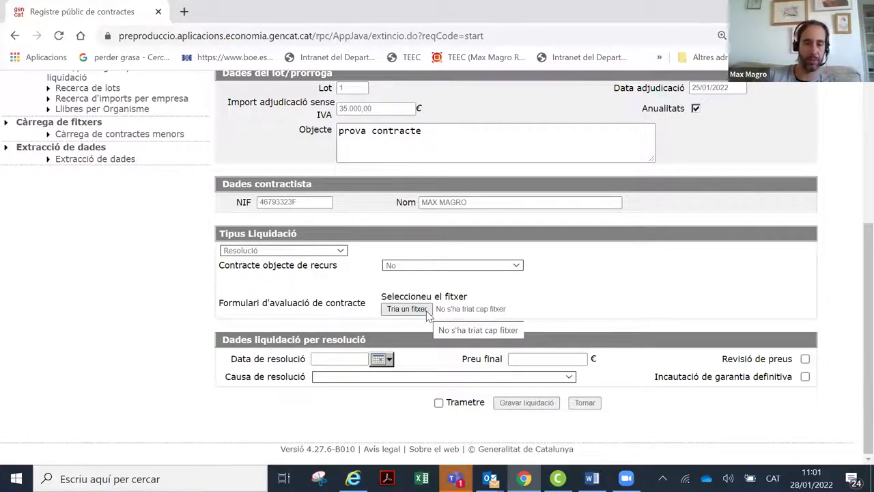
Step: Review the resolution date, final price and resolution causes without choosing a cause
scroll(640, 224, up, 5)
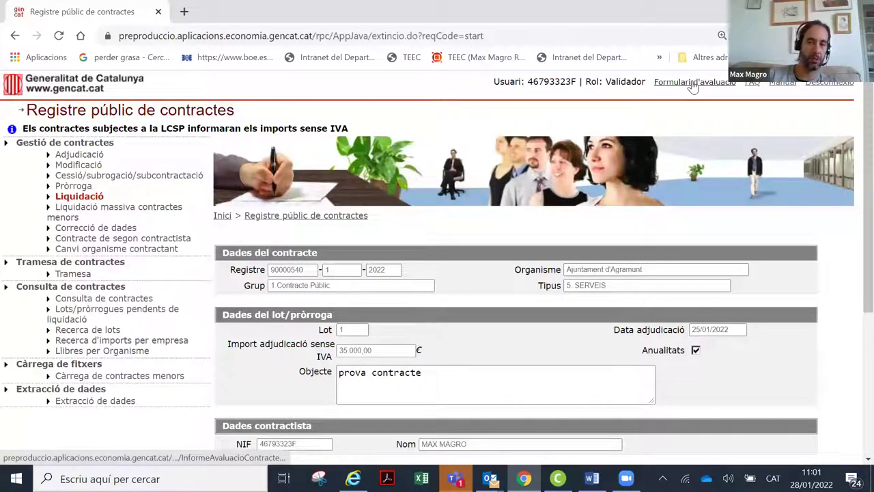
scroll(546, 219, down, 4)
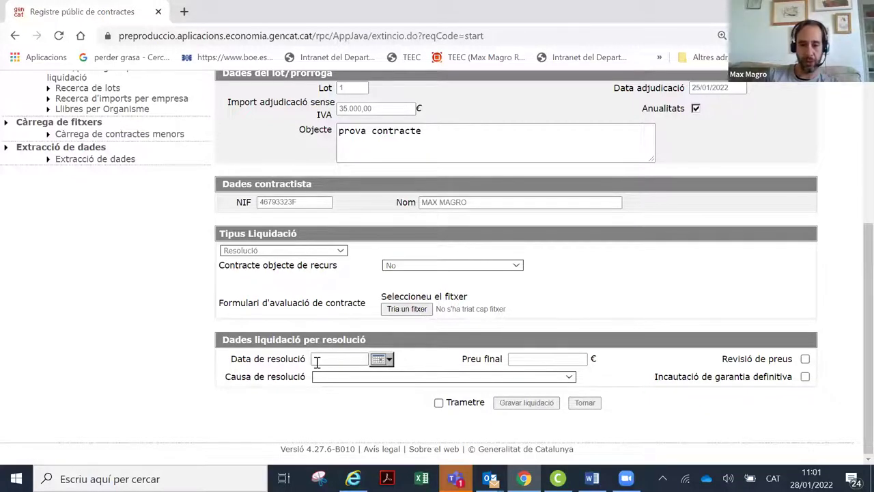
click(350, 358)
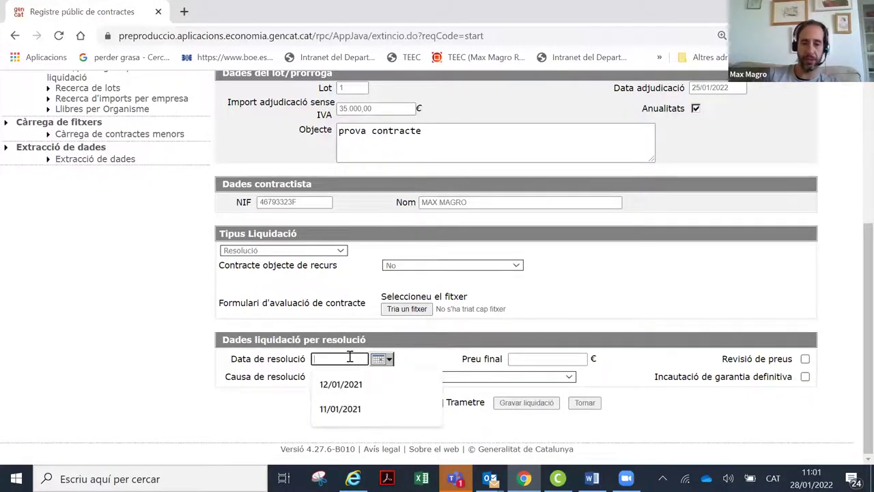
click(550, 360)
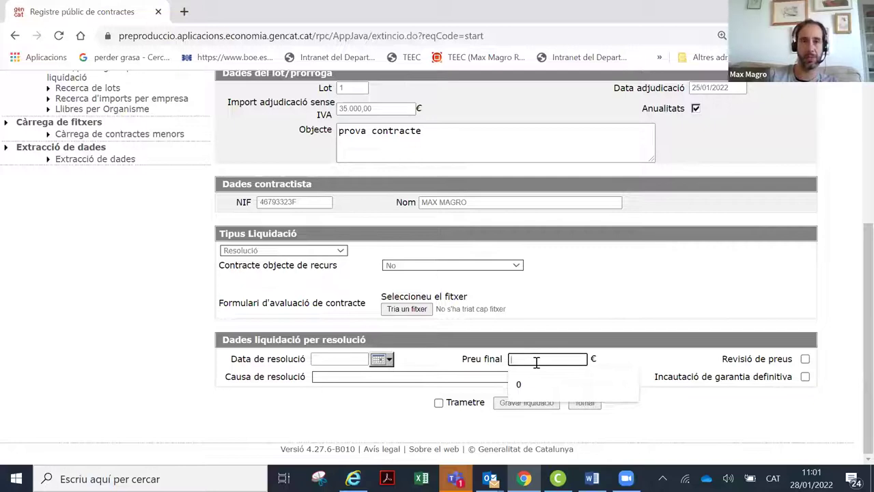
click(795, 381)
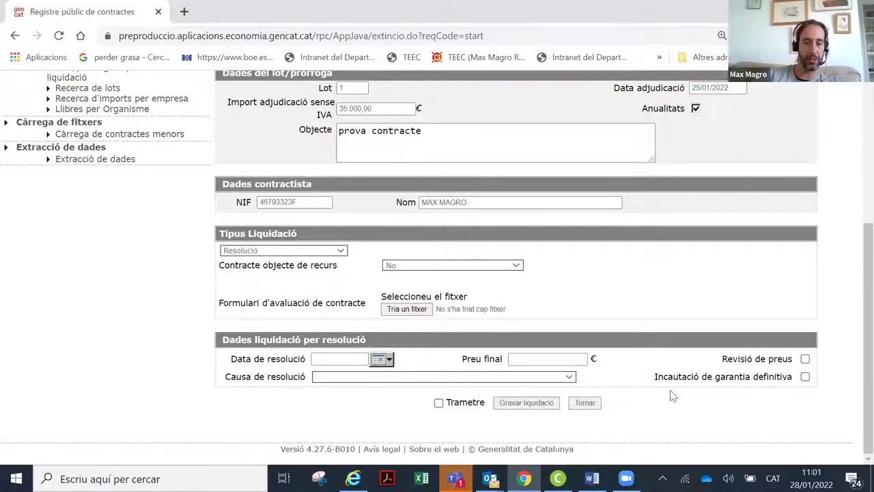
click(570, 377)
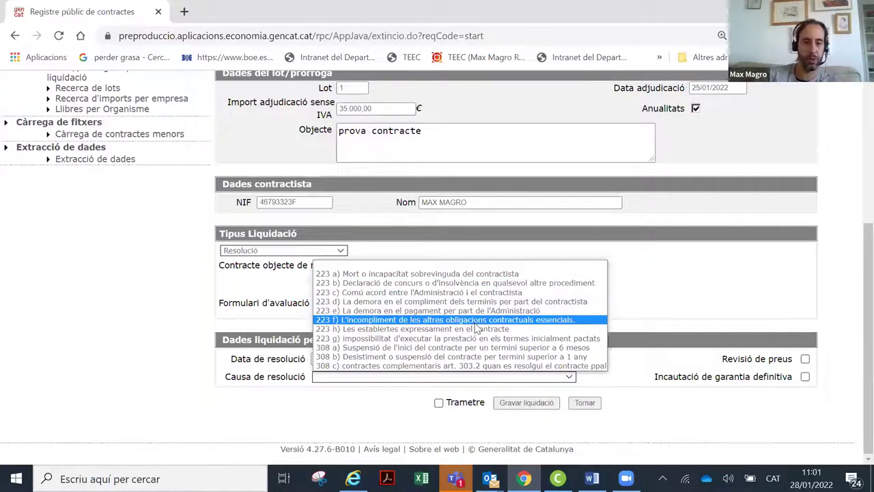
click(391, 399)
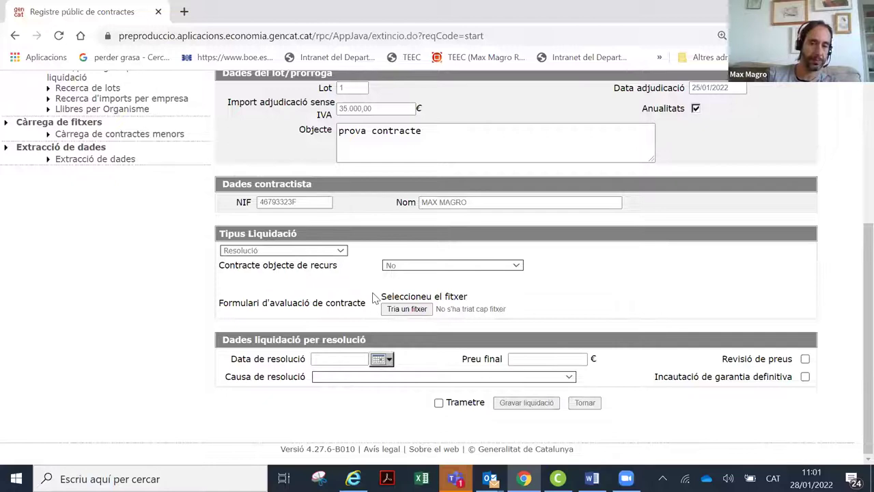
Step: Set the liquidation to Compliment, not under appeal, with final price 45.000
click(340, 251)
click(334, 258)
click(503, 270)
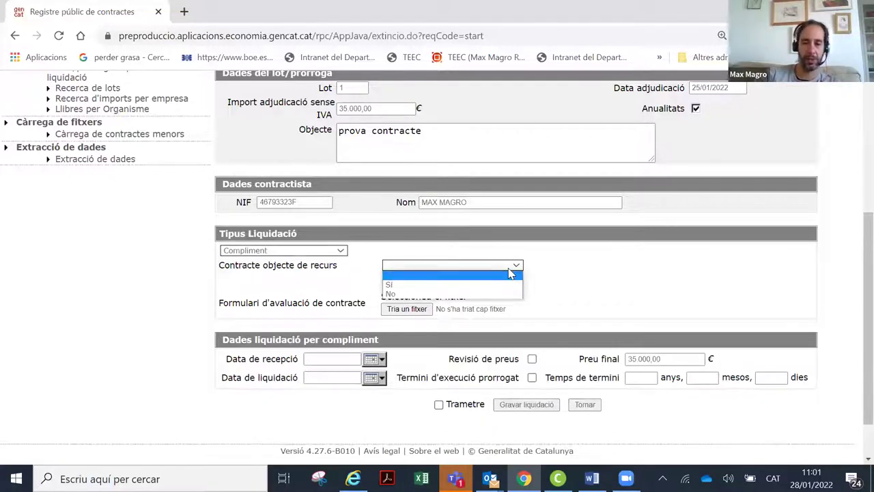
click(501, 293)
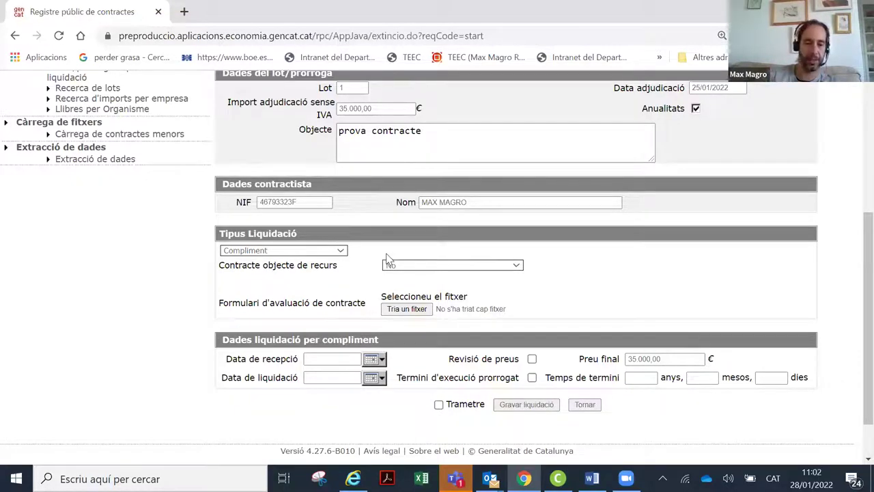
click(680, 360)
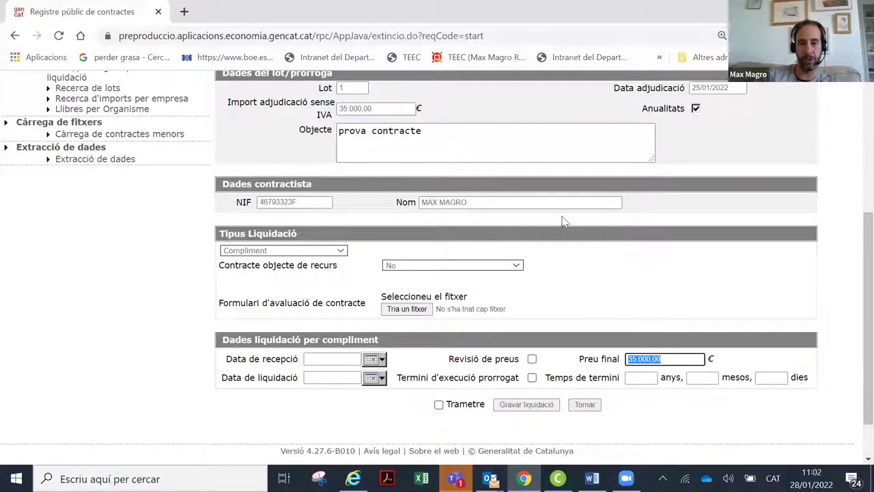
key(BackSpace)
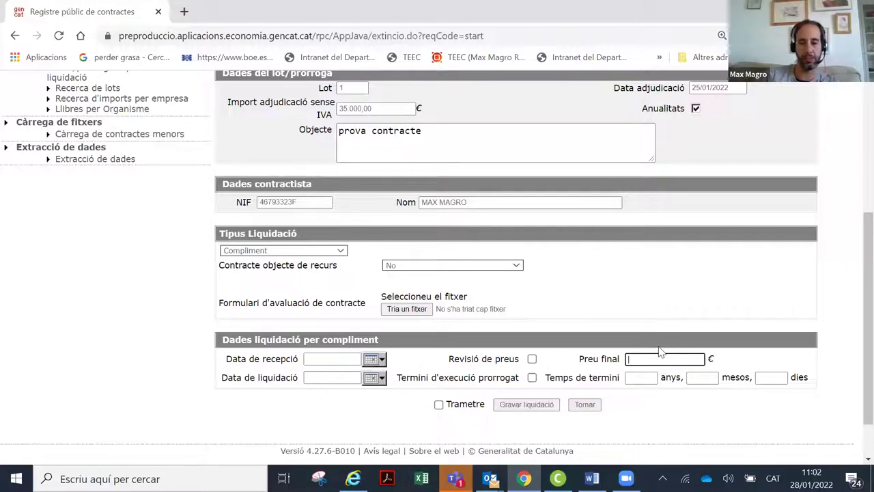
text(45)
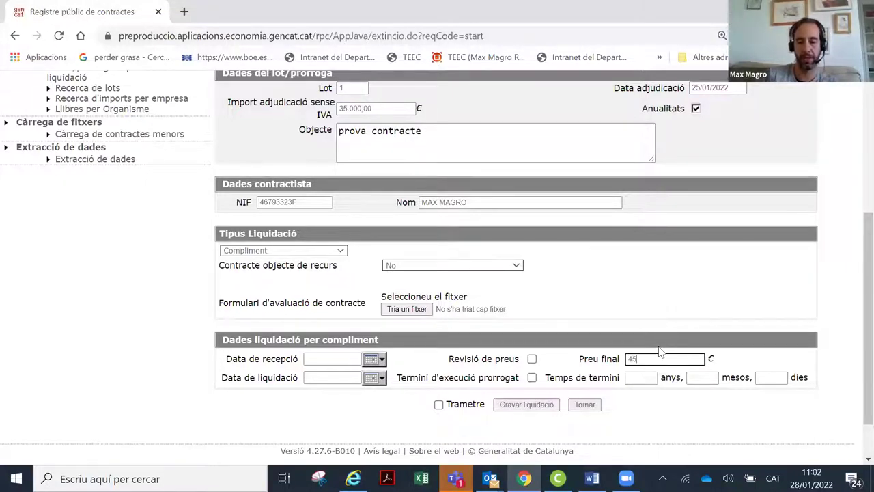
text(.000)
click(769, 363)
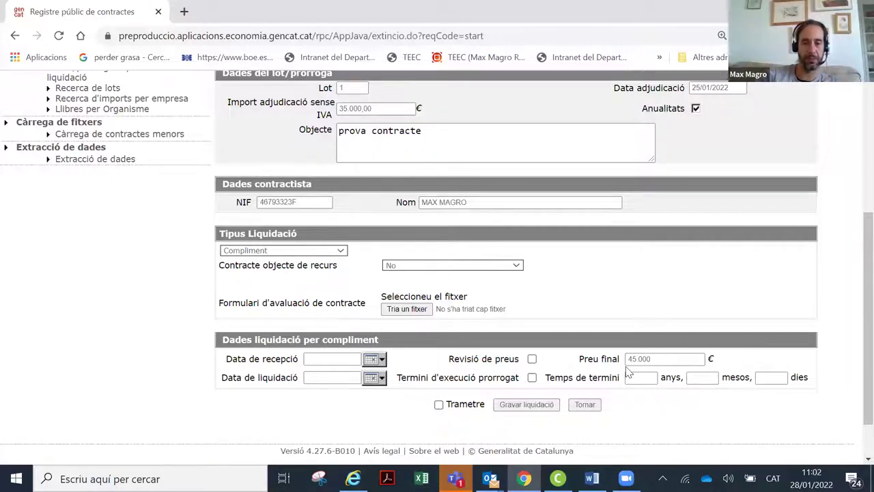
Step: Check the reception and liquidation dates, leaving price revision off
click(339, 358)
click(340, 376)
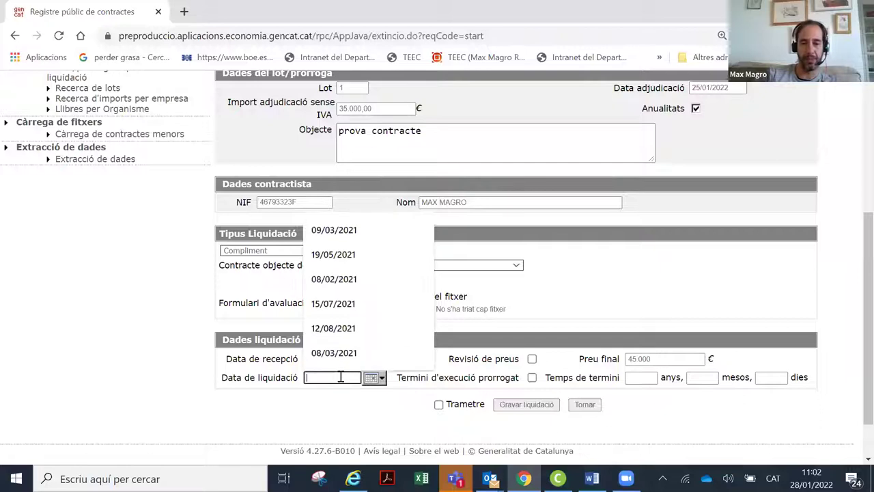
click(305, 437)
click(532, 359)
click(533, 360)
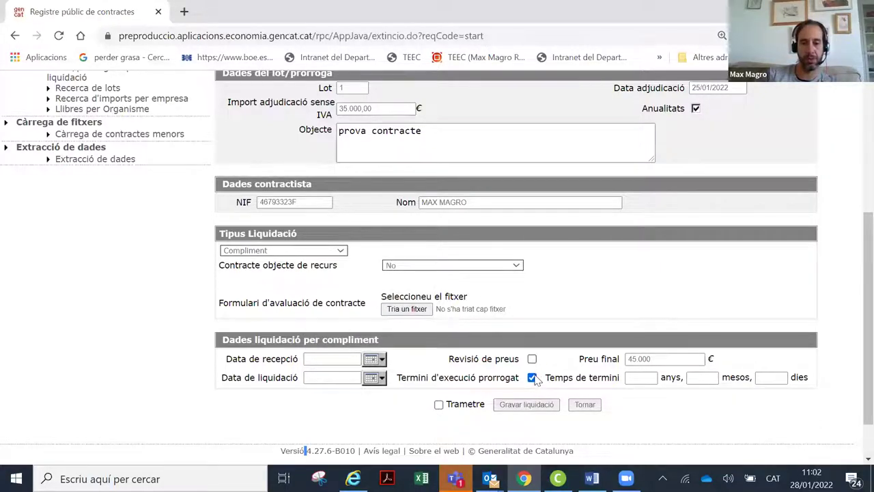
drag(406, 380, 517, 379)
click(409, 378)
mouse_move(408, 378)
mouse_down()
mouse_move(513, 380)
mouse_move(401, 375)
mouse_up()
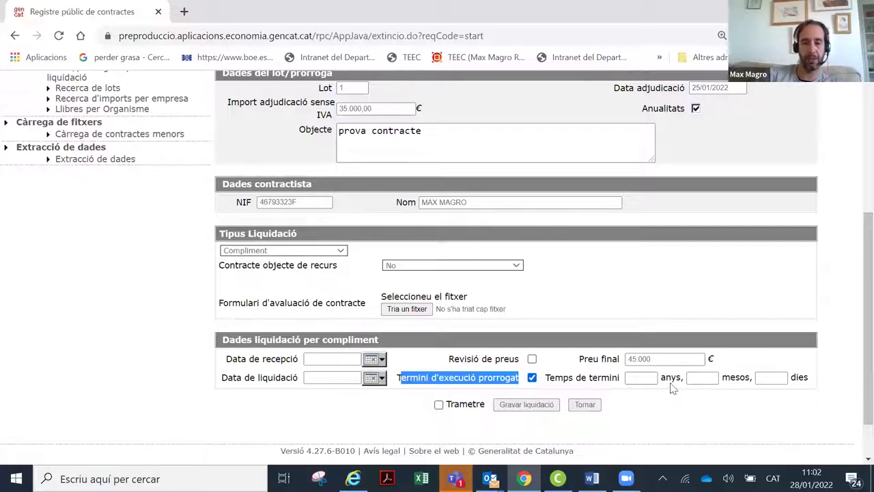
Step: Leave the extended execution period off and go to Lots/pròrrogues pendents de liquidació
click(703, 377)
click(771, 378)
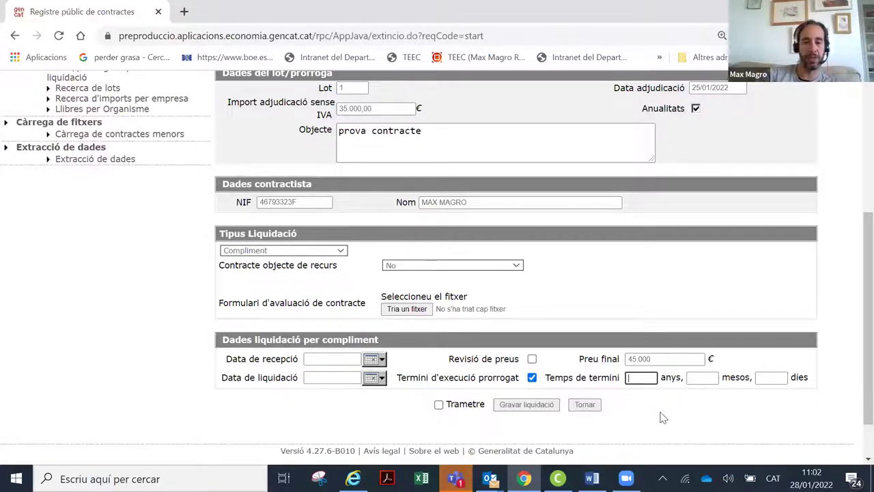
click(531, 377)
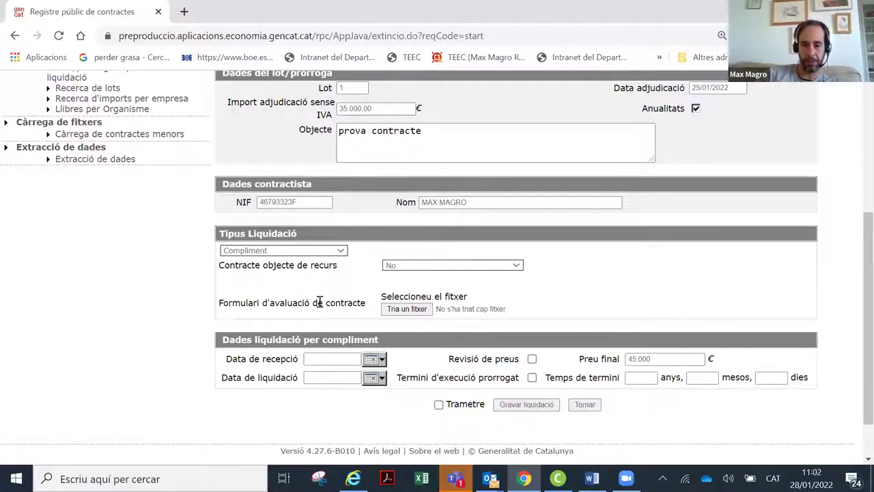
scroll(367, 393, down, 1)
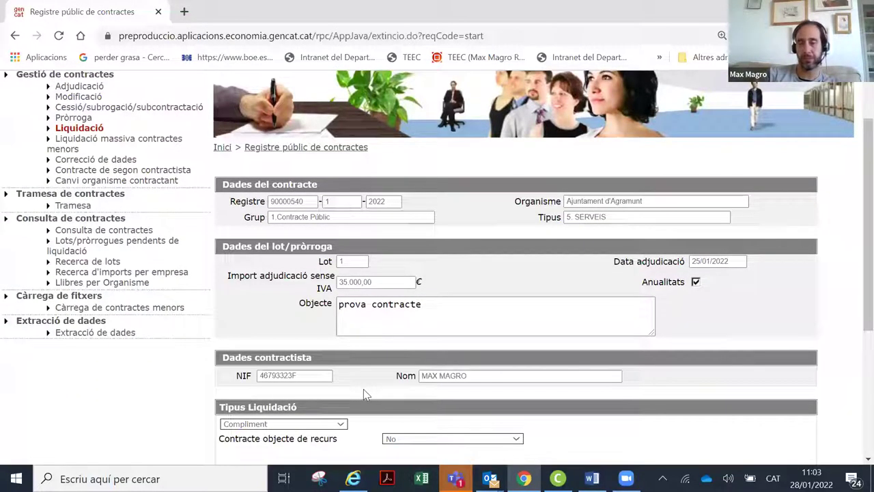
click(99, 130)
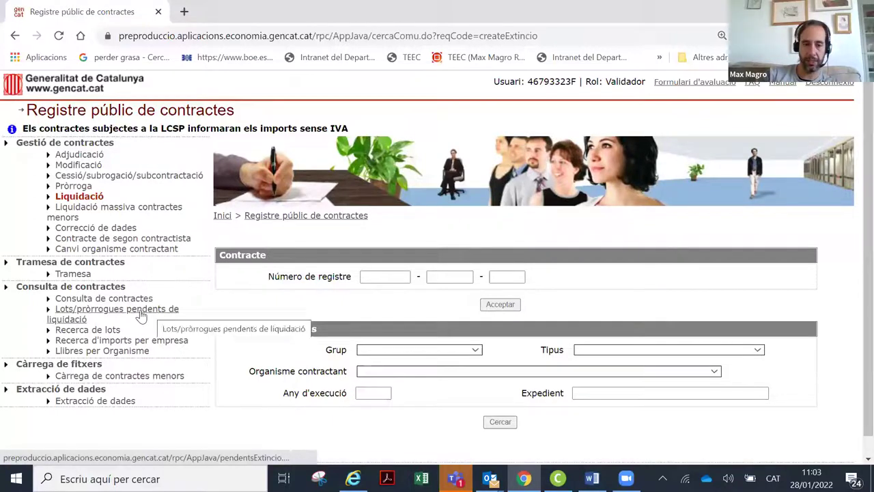
click(108, 314)
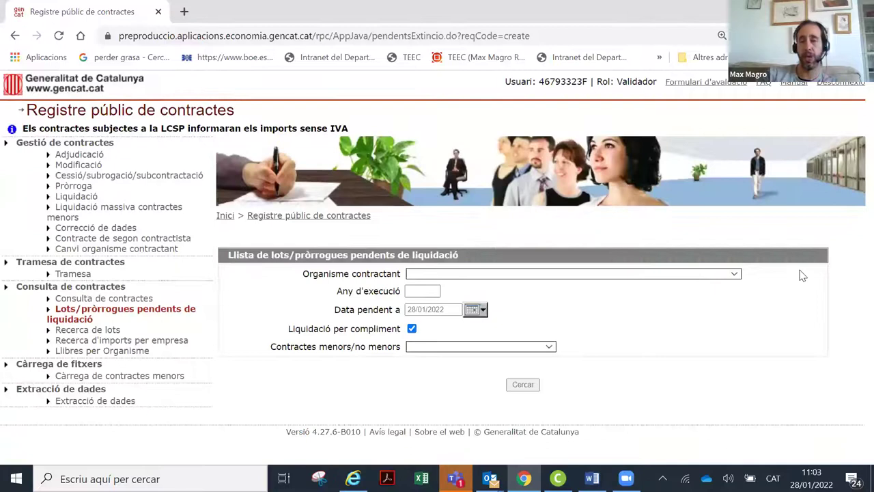
Step: Choose Ajuntament d'Agramunt as contracting body, keeping pending date 28/01/2022
click(734, 275)
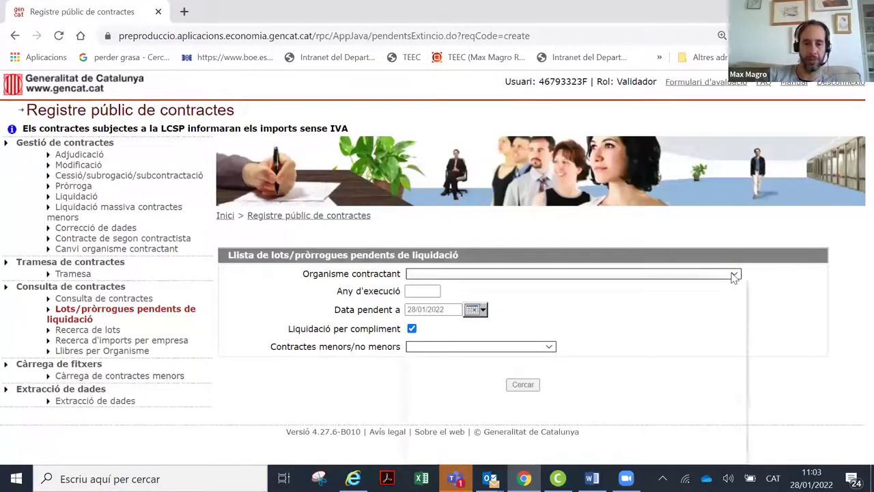
click(671, 345)
click(673, 340)
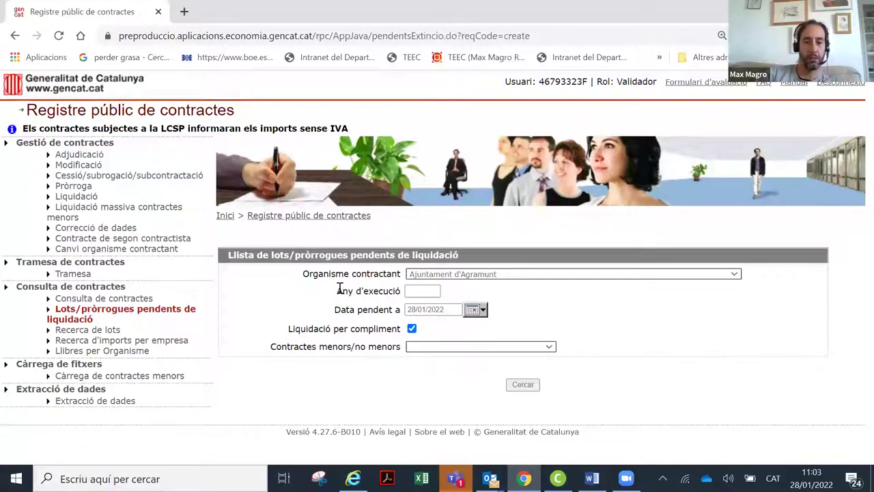
drag(336, 291, 397, 294)
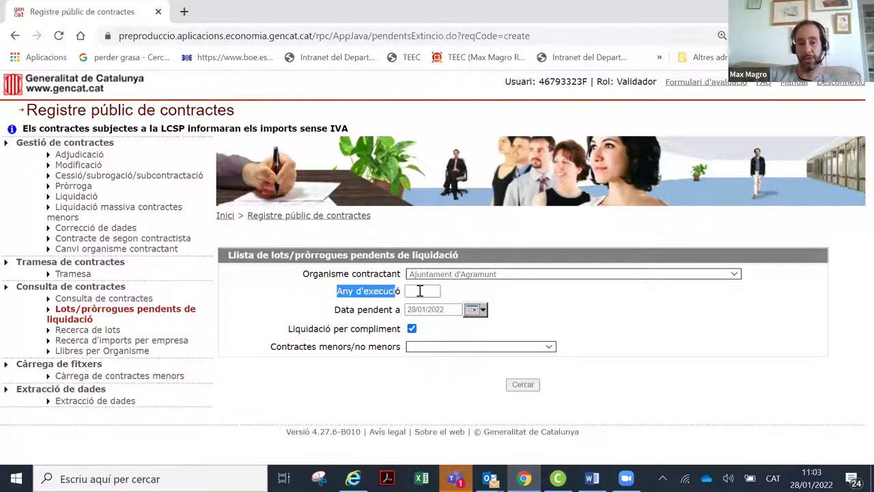
click(420, 291)
click(376, 293)
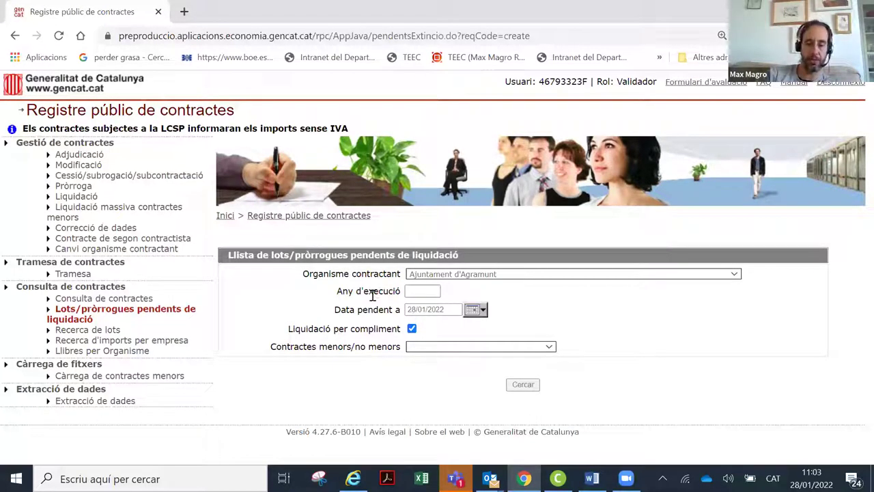
drag(454, 310, 404, 310)
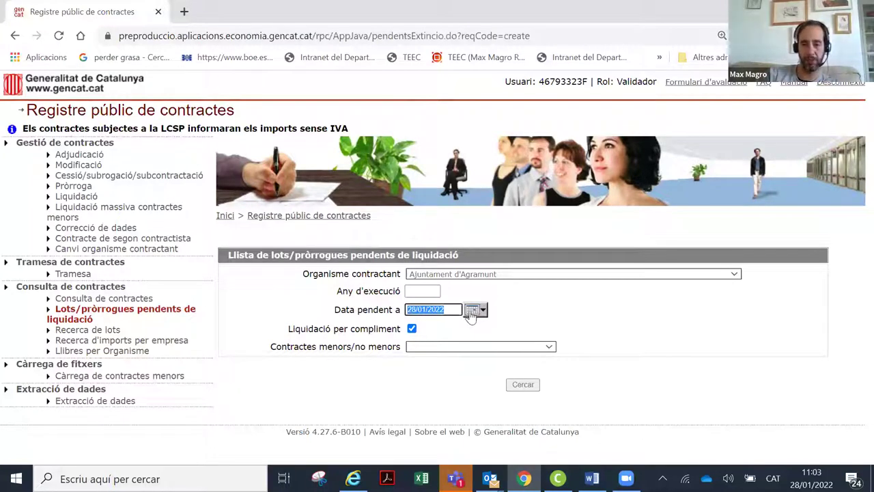
click(326, 333)
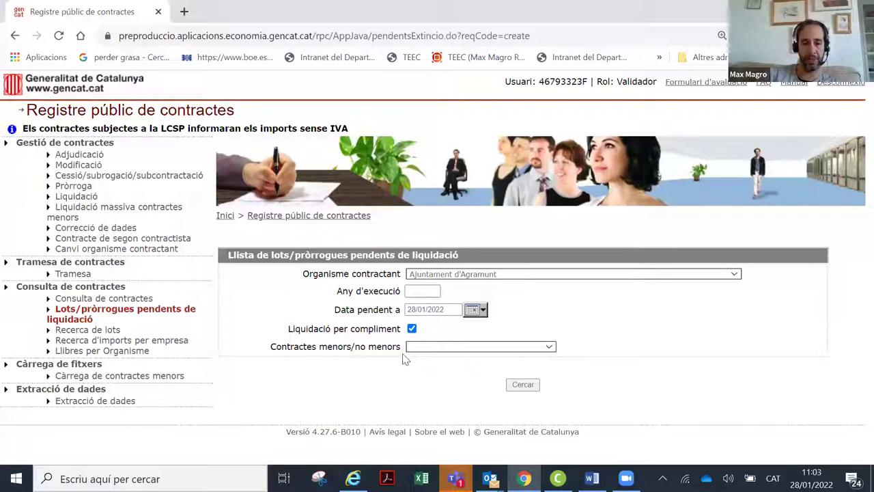
Step: Leave Contractes menors/no menors blank and search the lots pending liquidation
click(550, 347)
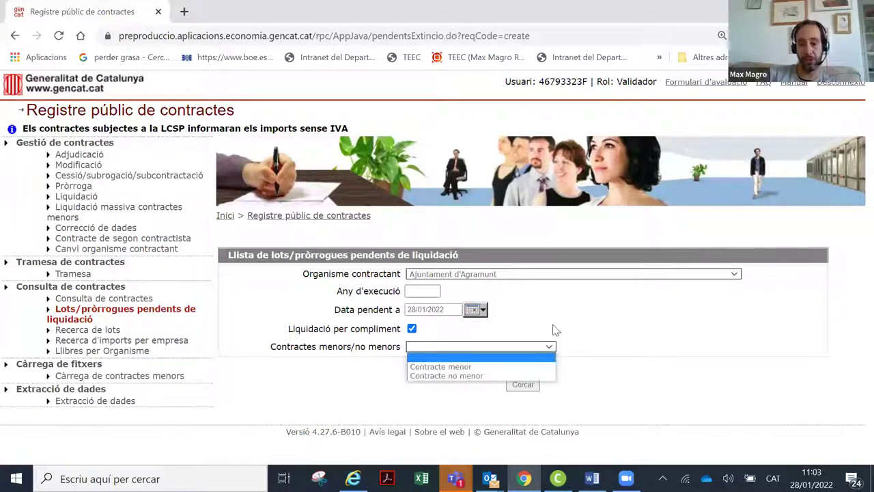
click(553, 369)
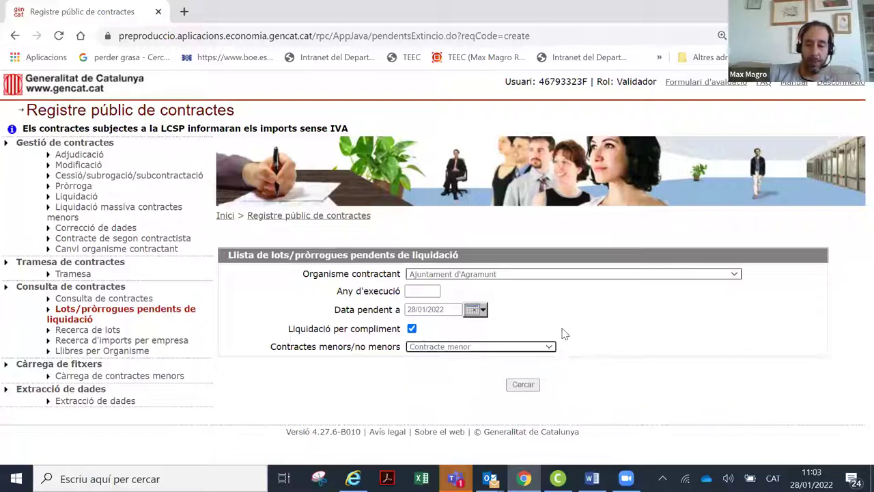
drag(564, 337, 571, 326)
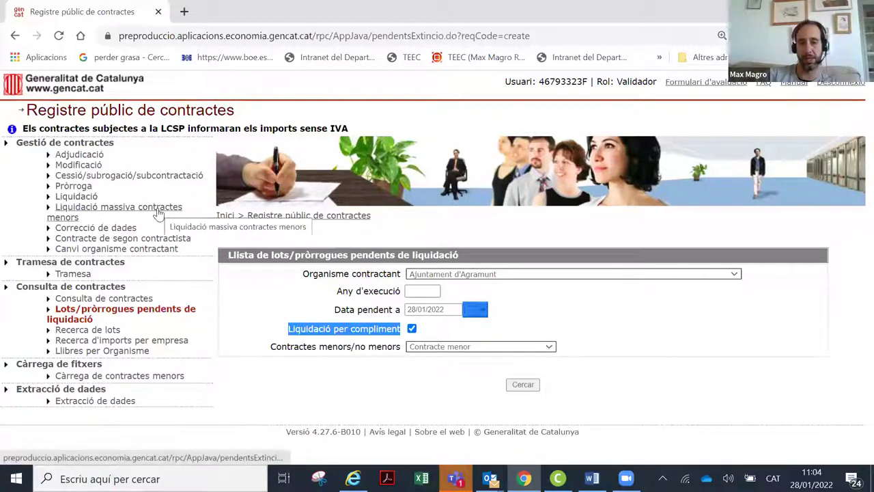
click(486, 354)
click(478, 352)
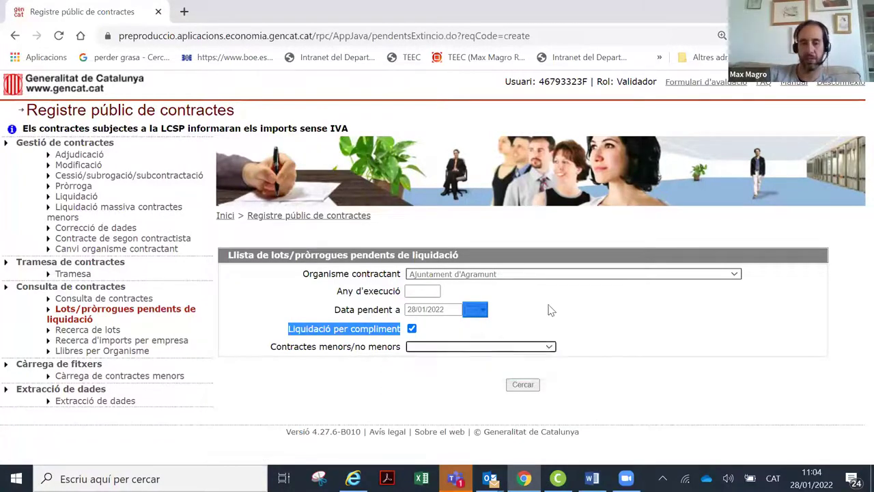
click(508, 333)
click(483, 348)
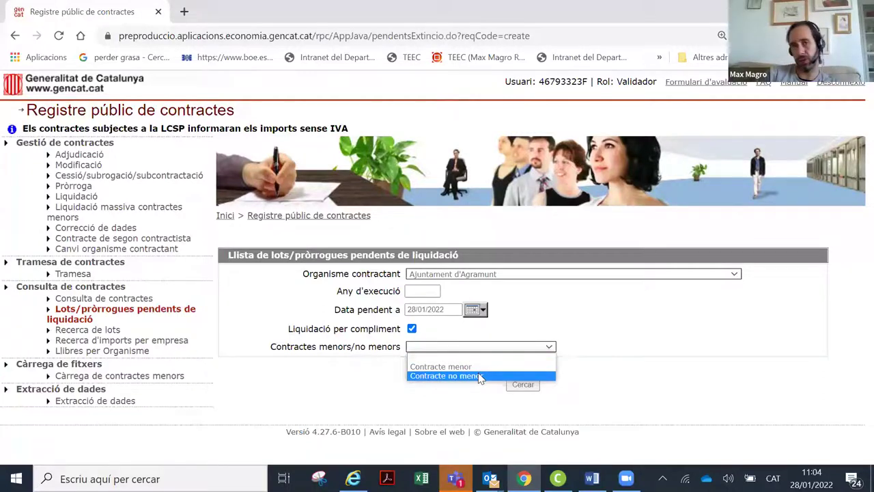
click(508, 351)
click(524, 385)
scroll(527, 393, down, 1)
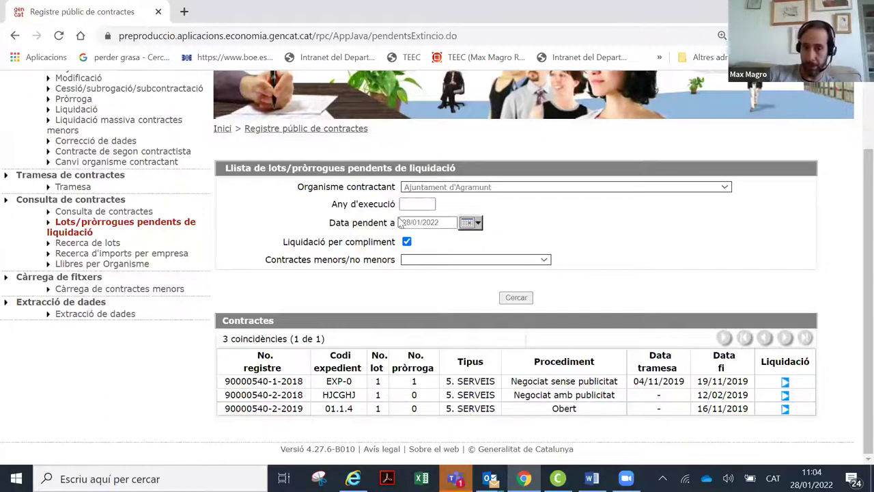
triple_click(440, 223)
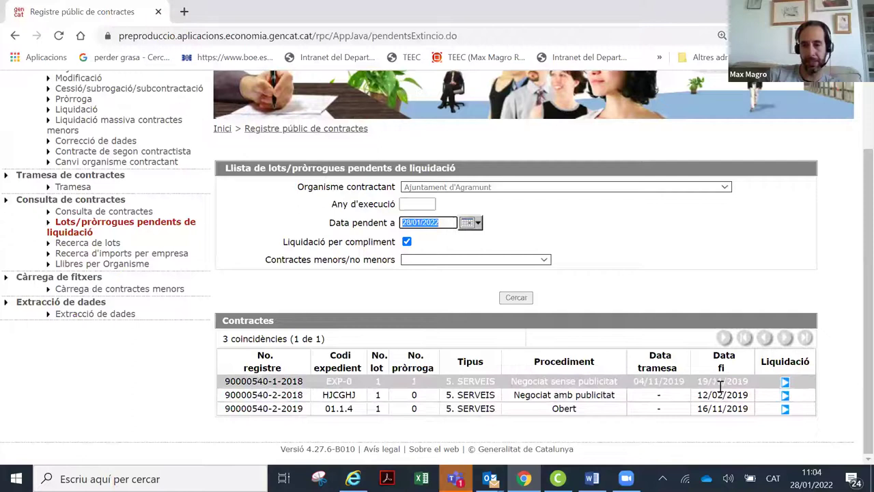
mouse_move(703, 381)
mouse_down()
mouse_move(754, 410)
mouse_move(704, 381)
mouse_up()
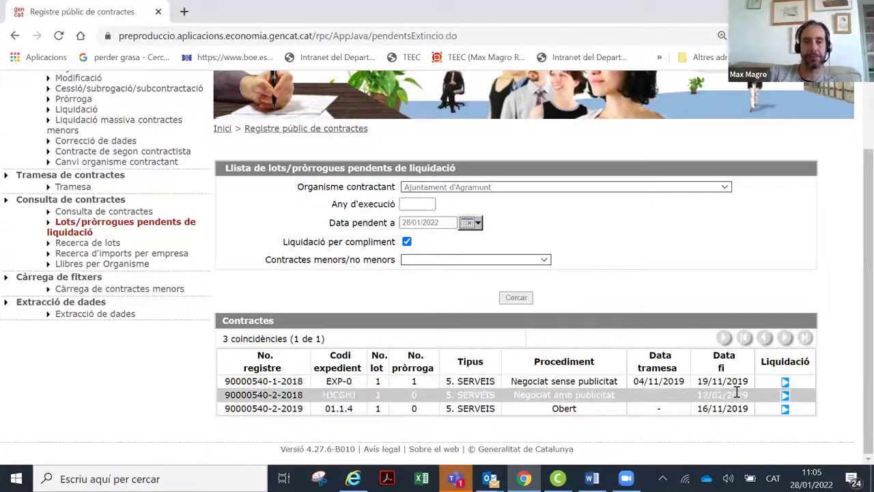
click(399, 382)
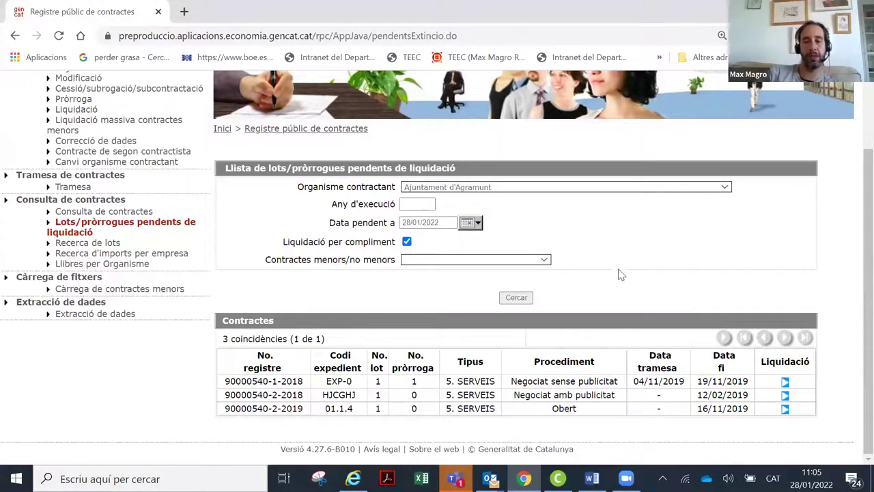
triple_click(717, 367)
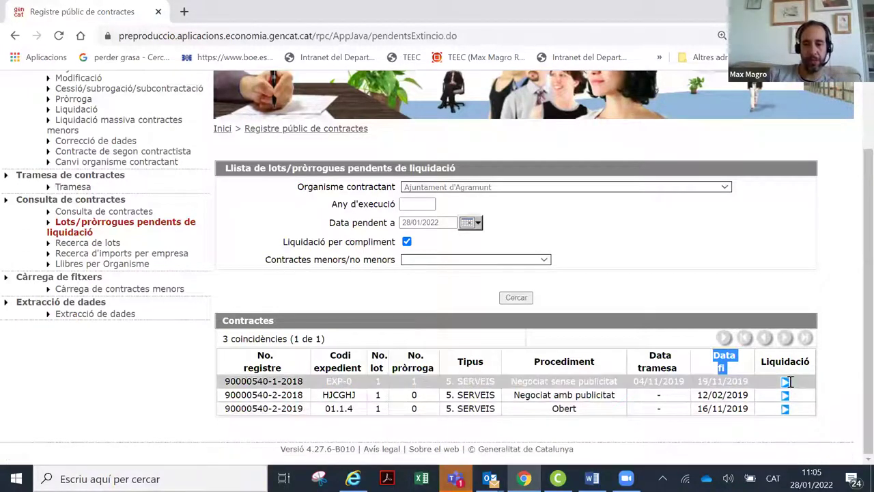
click(785, 381)
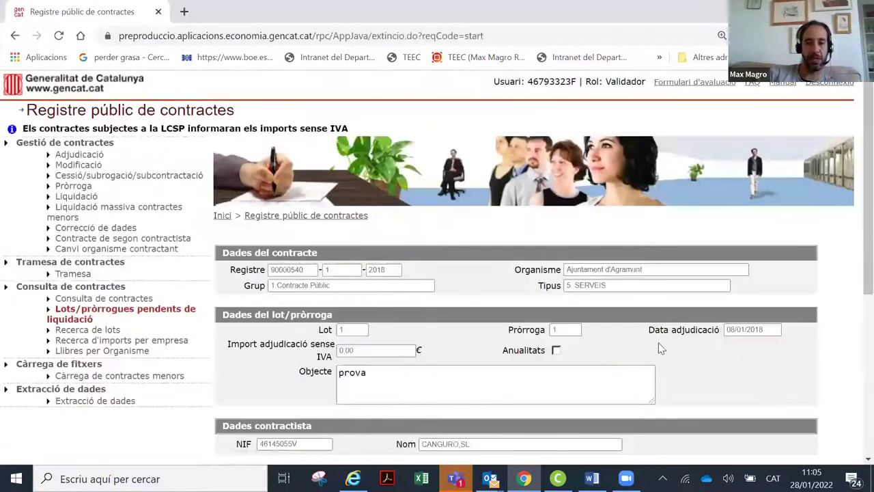
scroll(469, 312, down, 4)
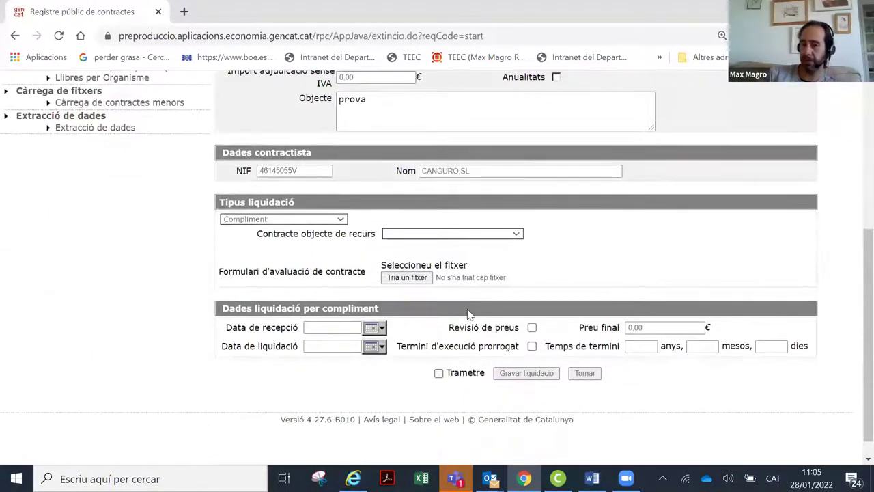
click(330, 221)
click(335, 228)
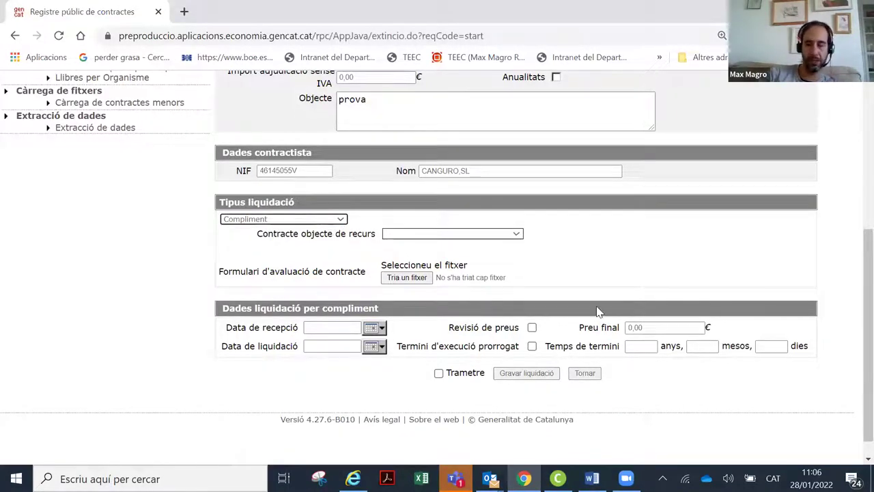
click(15, 35)
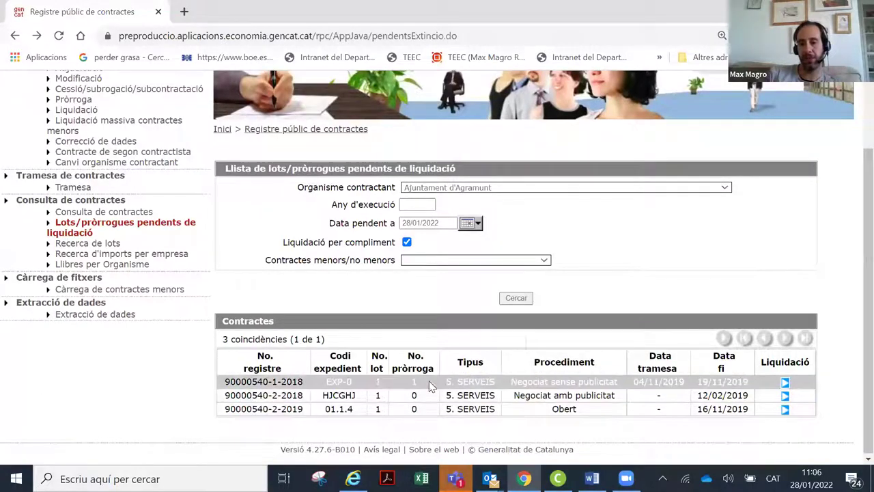
scroll(494, 351, up, 1)
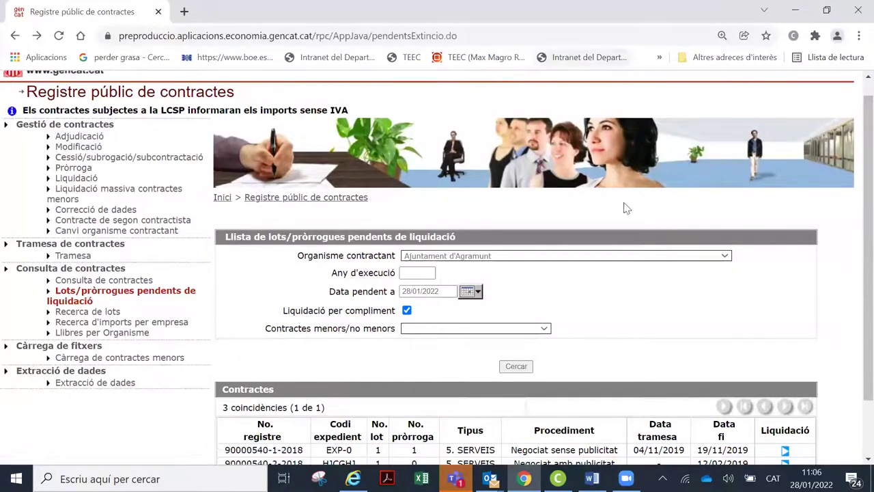
scroll(625, 212, down, 1)
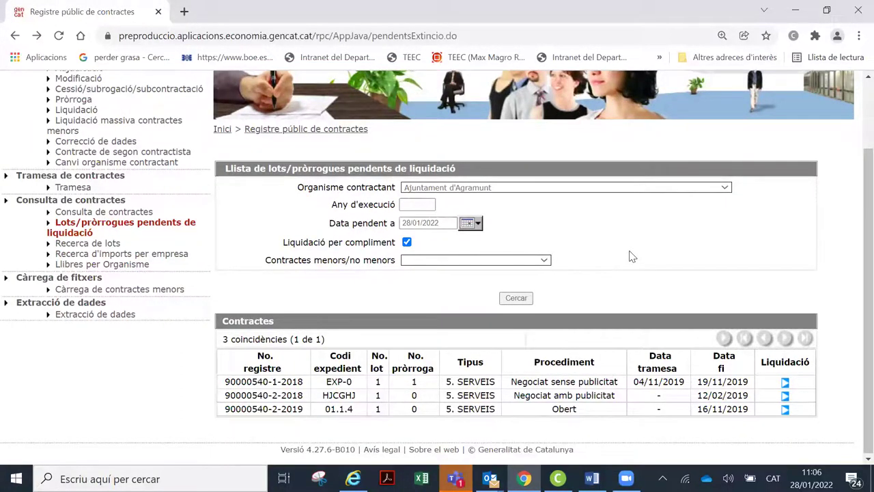
click(785, 382)
scroll(670, 357, down, 4)
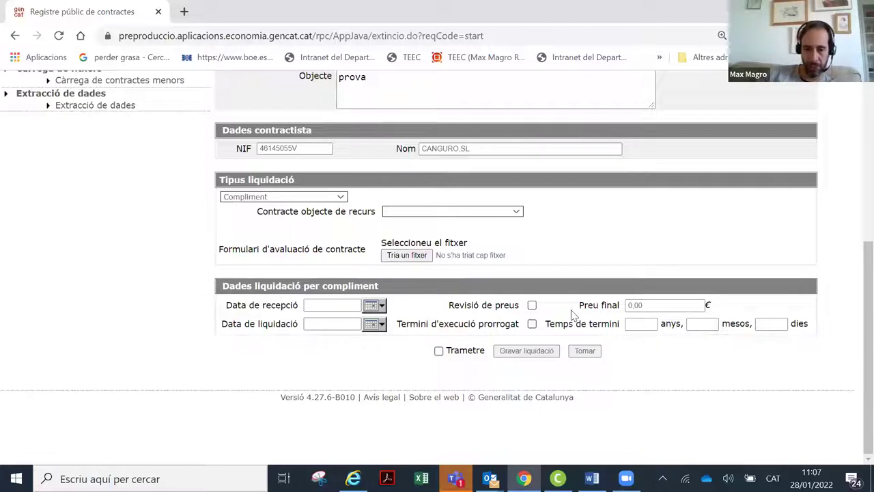
click(534, 325)
click(691, 324)
click(779, 323)
text(20)
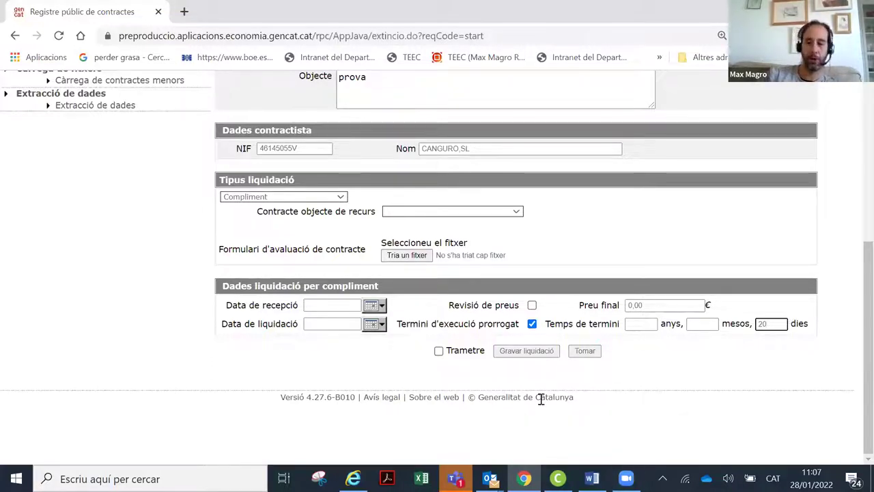
click(532, 324)
double_click(779, 323)
key(BackSpace)
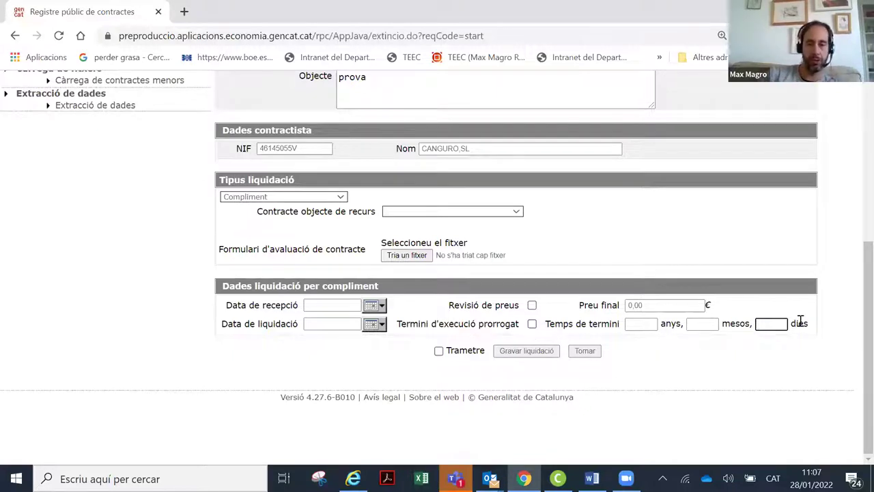
scroll(85, 198, up, 5)
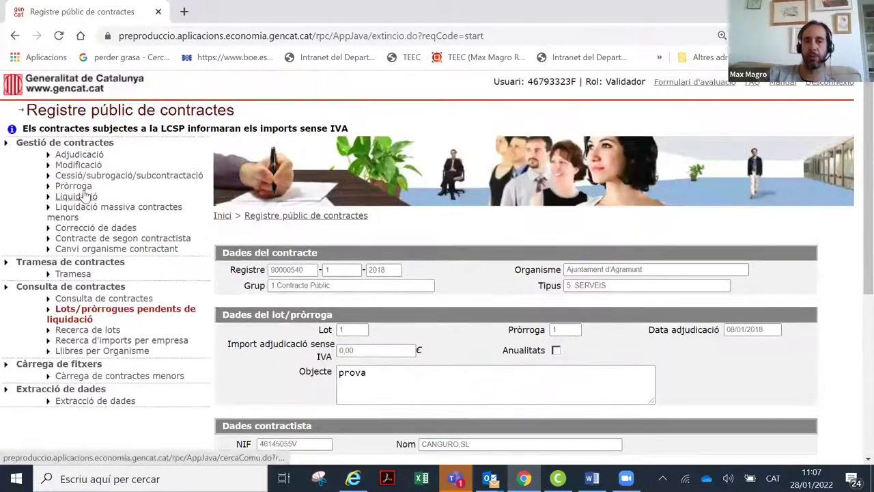
scroll(853, 343, down, 3)
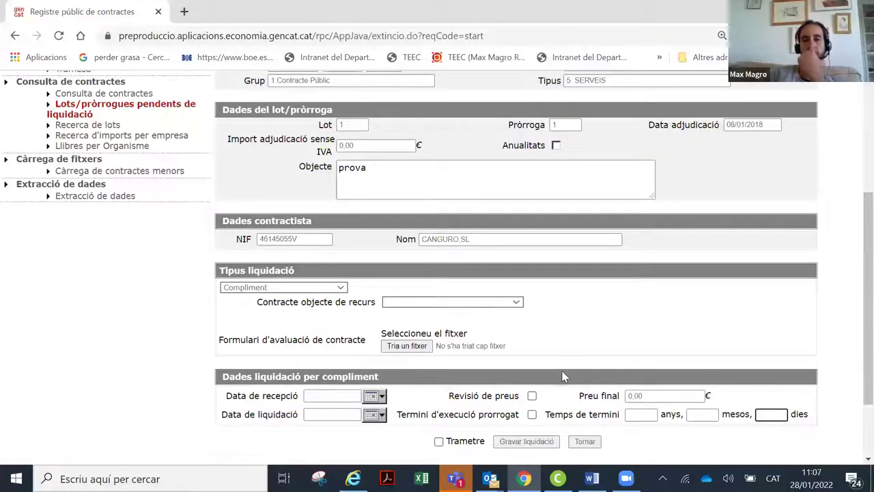
scroll(339, 326, up, 3)
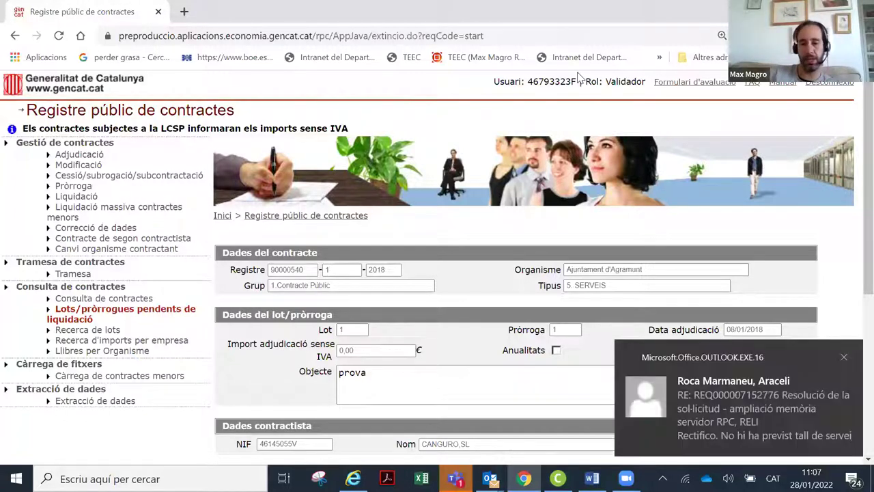
click(843, 357)
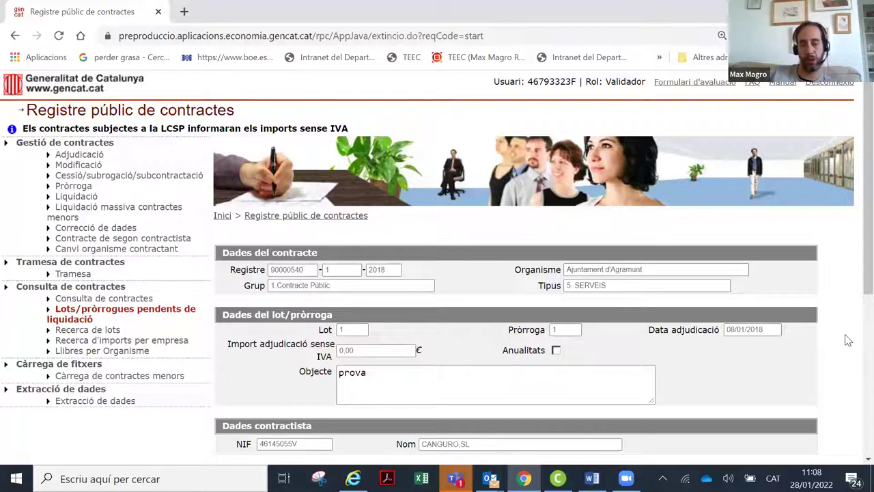
scroll(517, 339, down, 3)
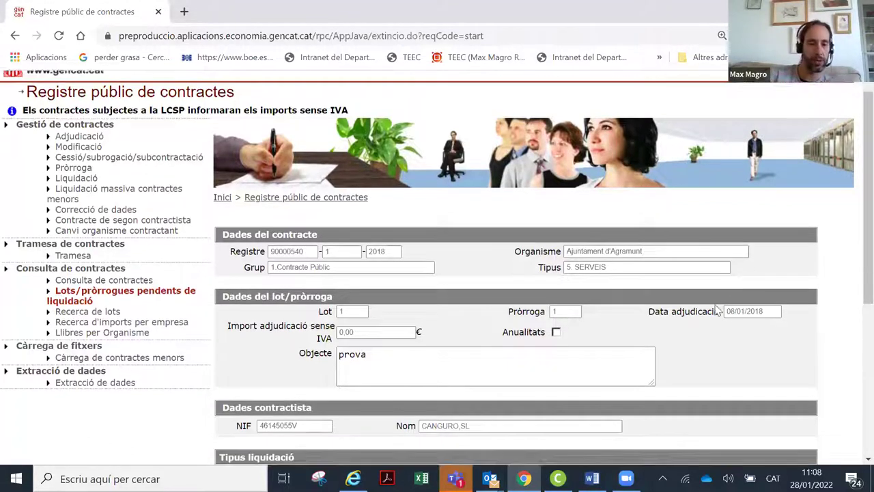
click(344, 289)
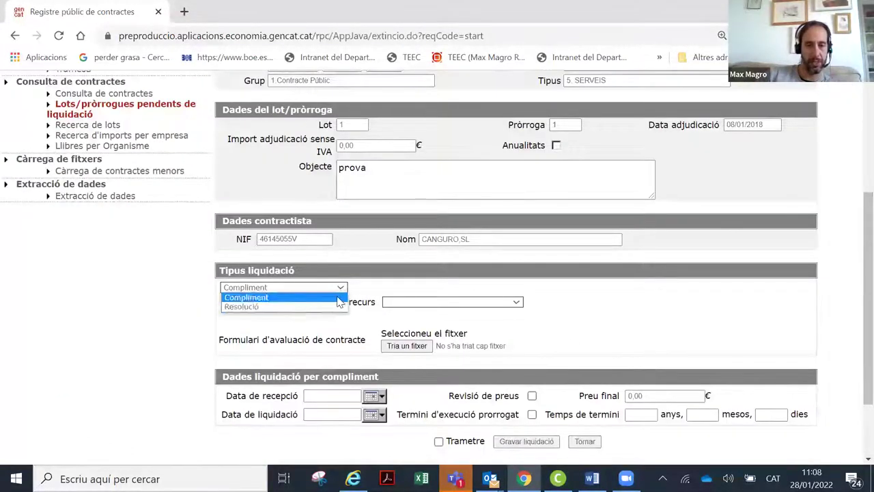
click(338, 308)
scroll(464, 334, down, 2)
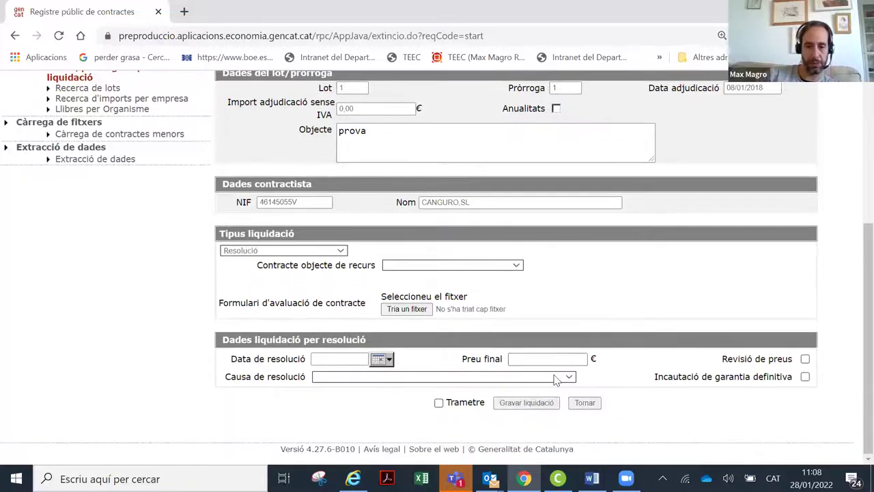
click(556, 377)
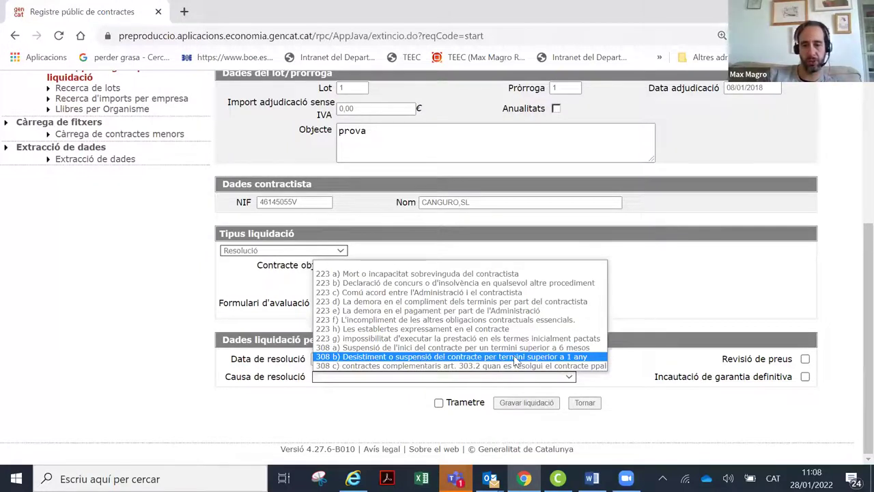
click(640, 325)
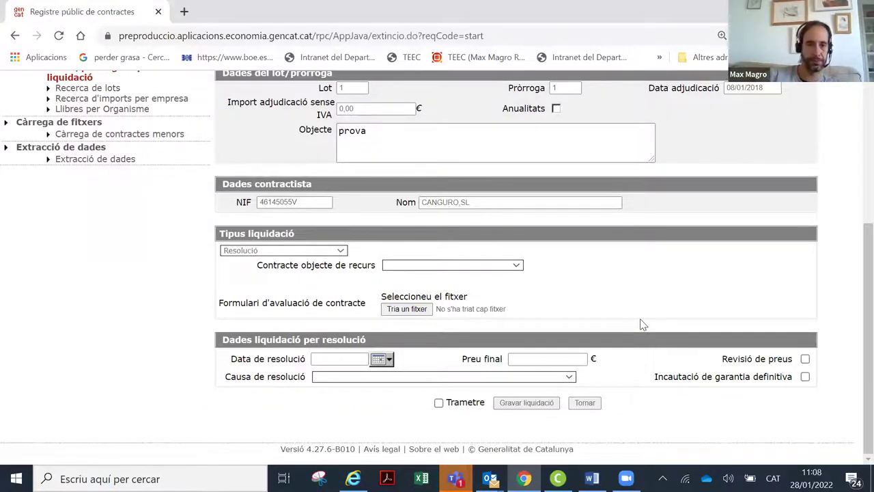
scroll(640, 325, up, 2)
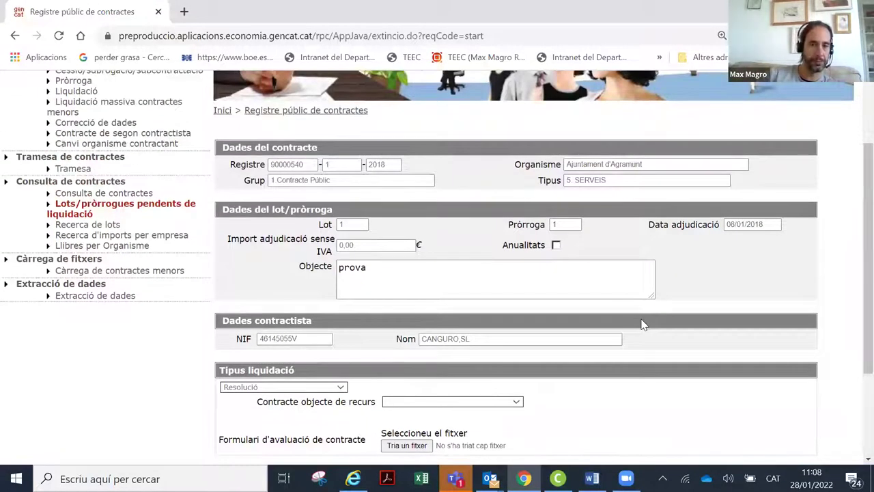
scroll(640, 325, up, 2)
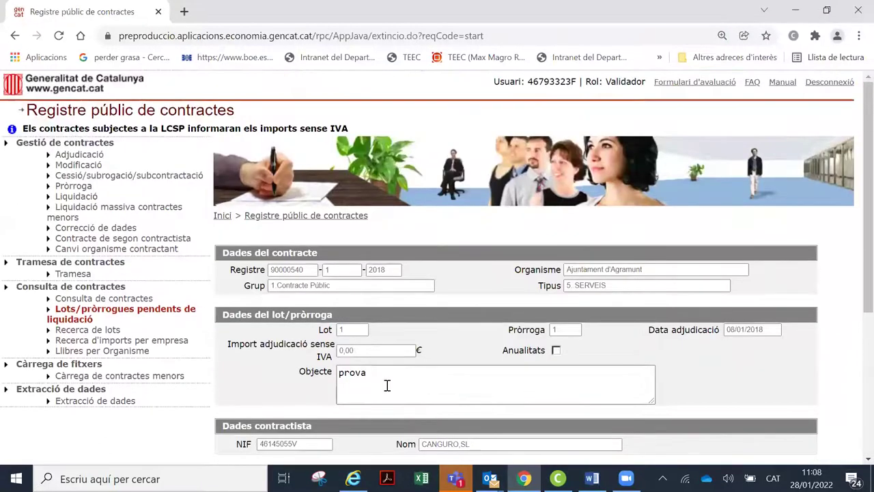
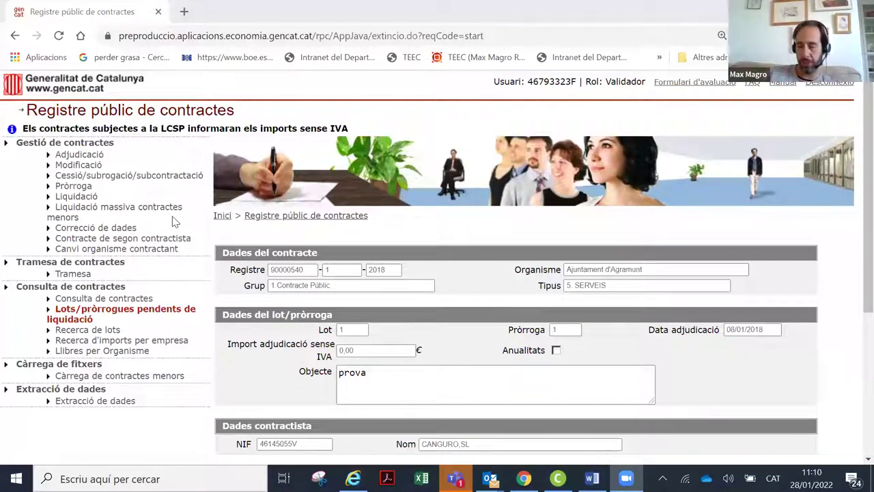
Step: Open Liquidació massiva contractes menors under Liquidació > Lots/pròrrogues pendents de liquidació
click(76, 197)
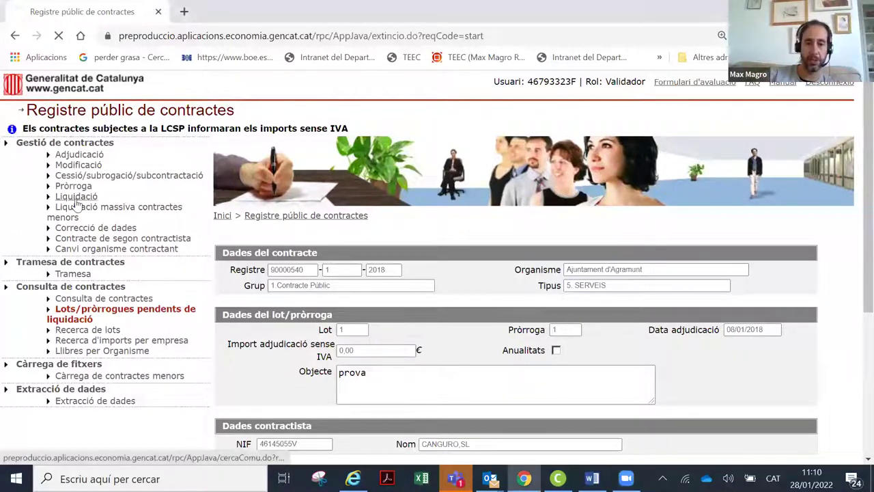
click(116, 308)
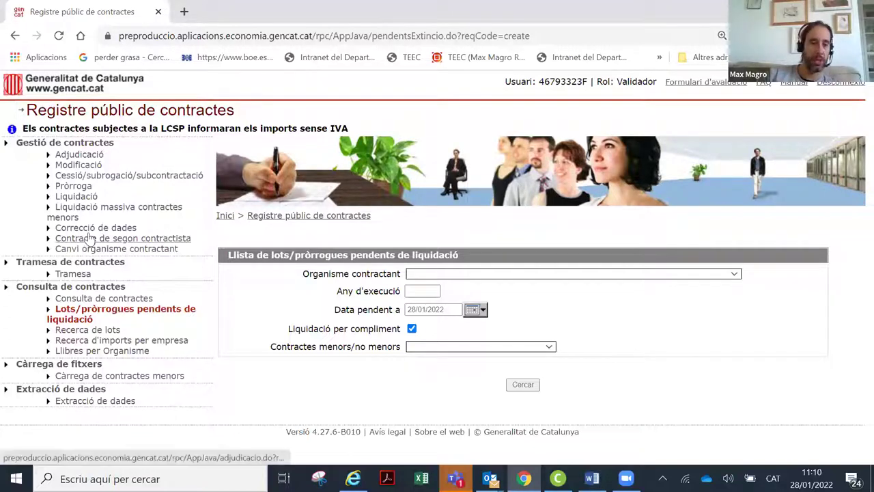
click(101, 213)
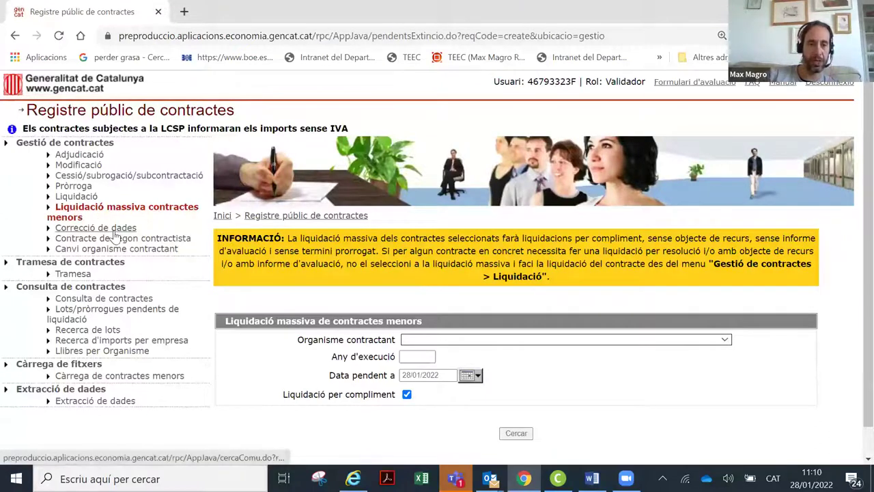
scroll(286, 235, down, 1)
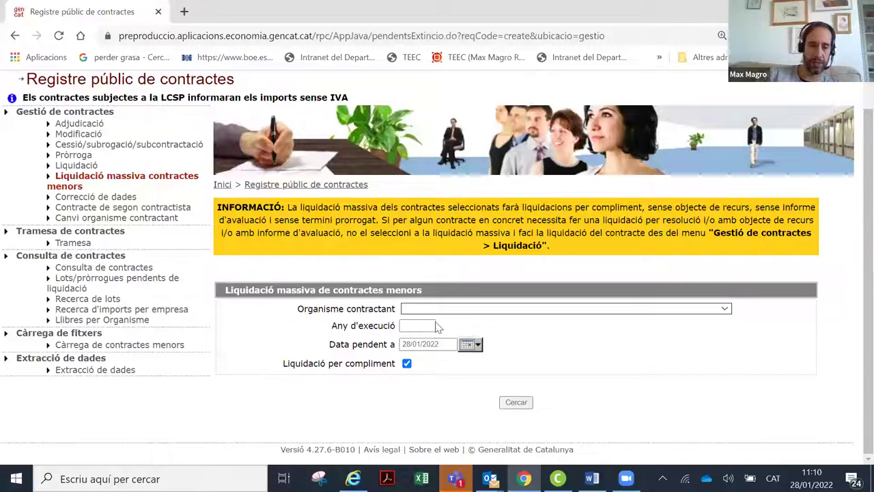
Step: Search pending minor contracts for the contracting body Ajuntament d'Agramunt
click(724, 309)
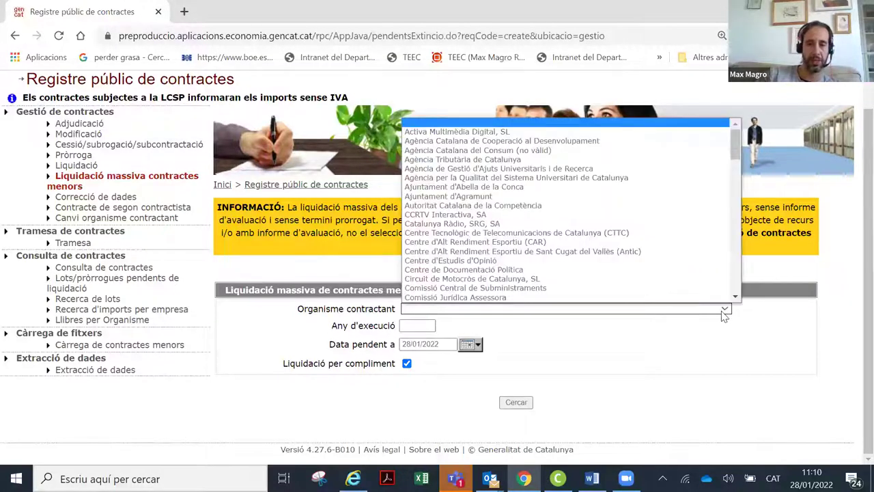
key(Up)
key(Up)
key(Up)
key(Up)
key(Up)
key(Up)
key(Up)
key(Up)
key(Up)
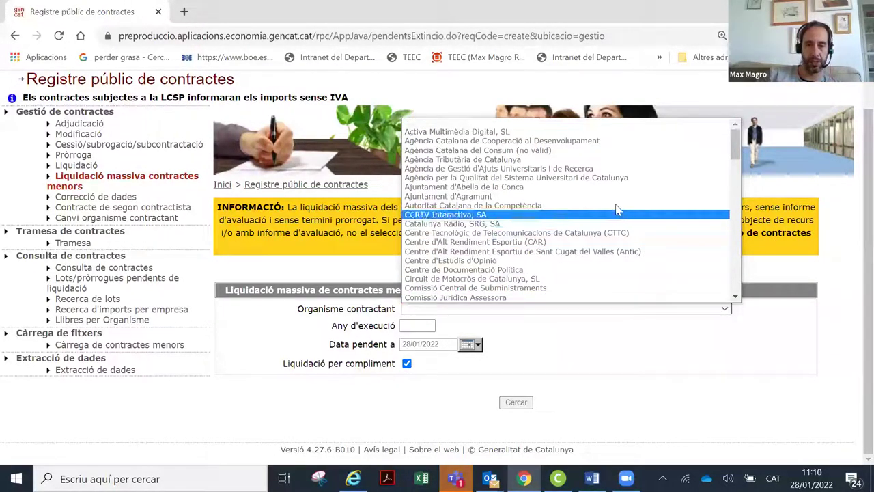
key(Return)
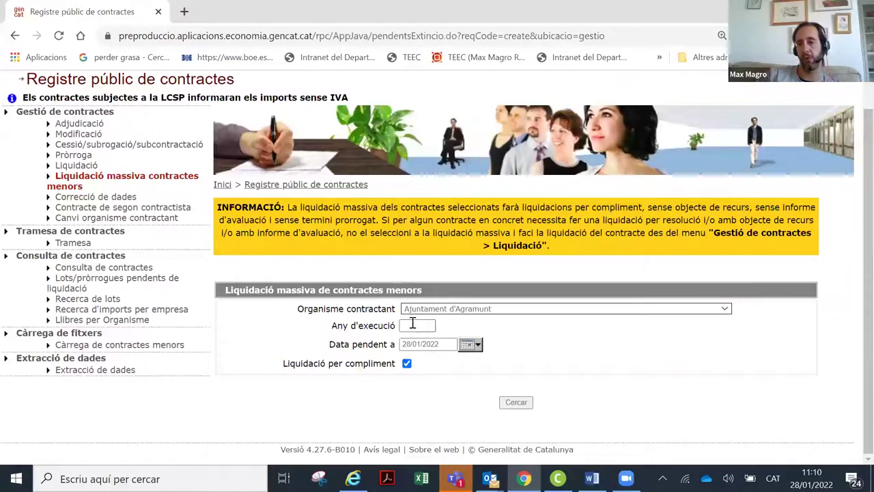
drag(334, 325, 381, 328)
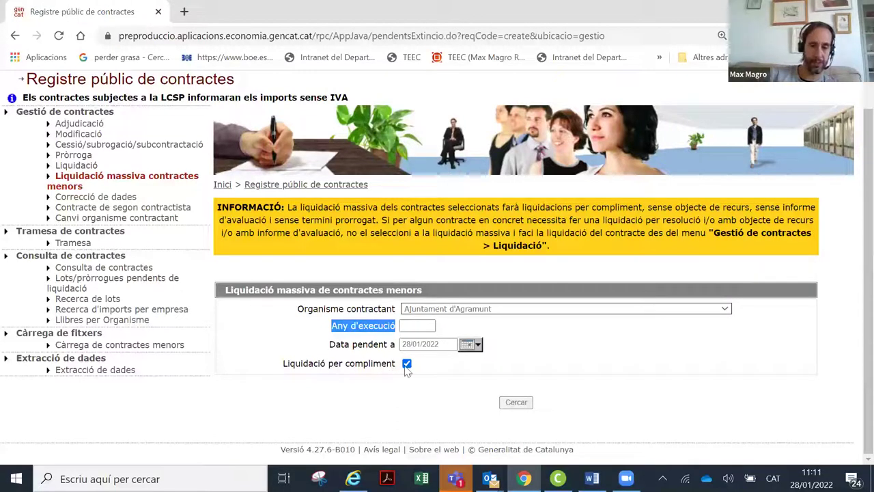
click(516, 402)
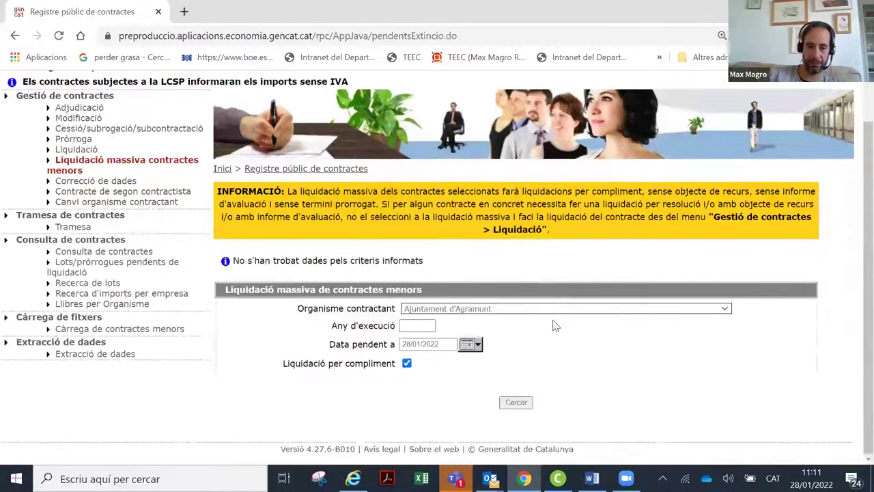
Step: Rerun the search for Departament de la Presidència, listing 237 pending contracts
click(523, 308)
scroll(681, 273, down, 1)
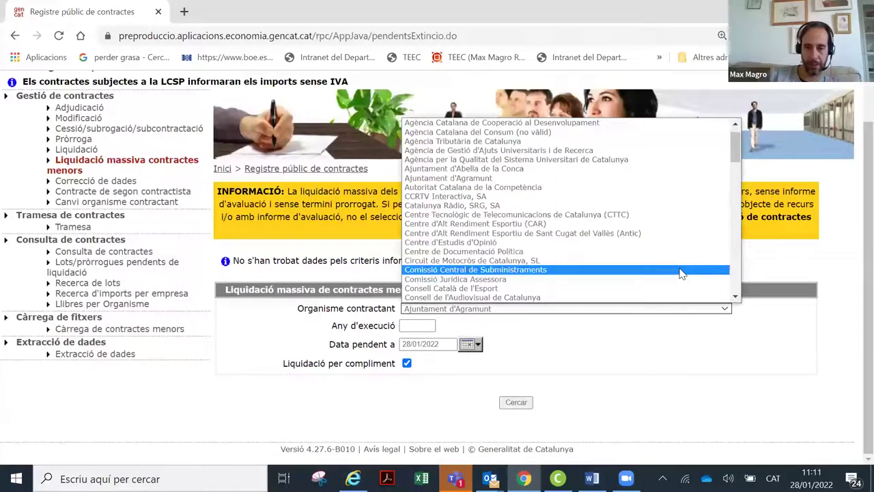
scroll(634, 247, down, 6)
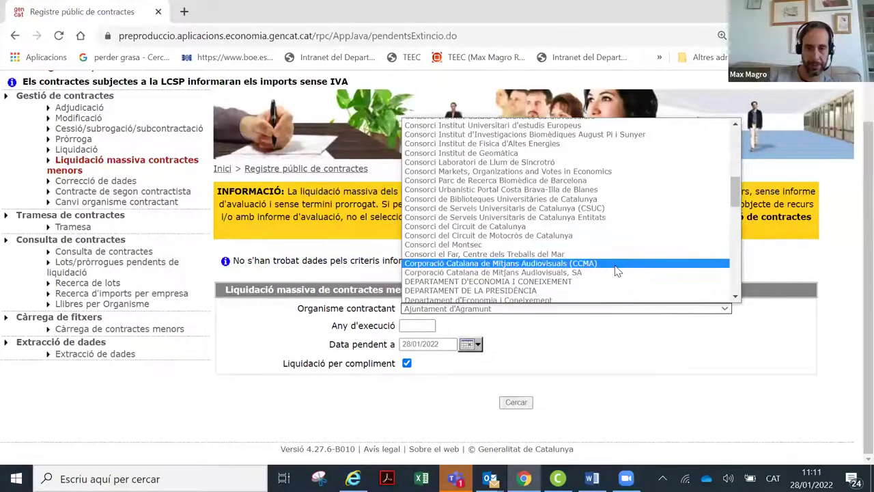
scroll(618, 232, down, 5)
click(579, 191)
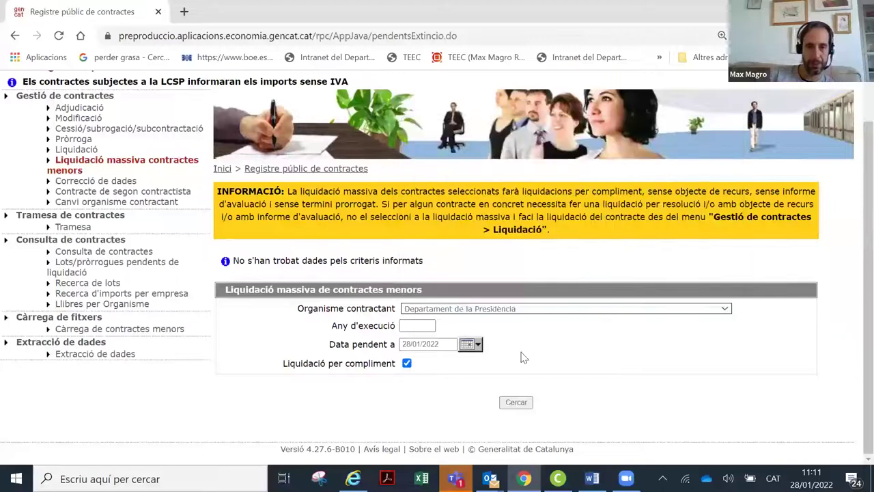
click(516, 407)
Step: Select all contracts on the results page, then clear that selection
scroll(522, 390, down, 5)
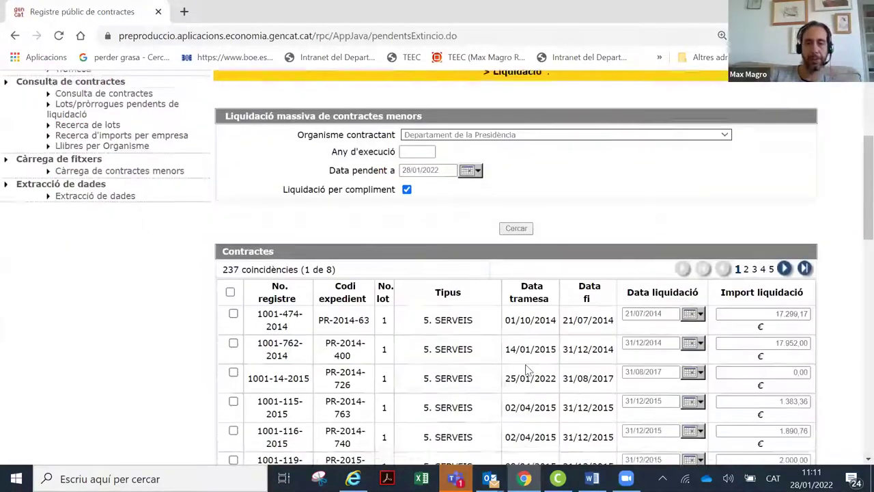
scroll(527, 369, down, 3)
scroll(410, 328, up, 4)
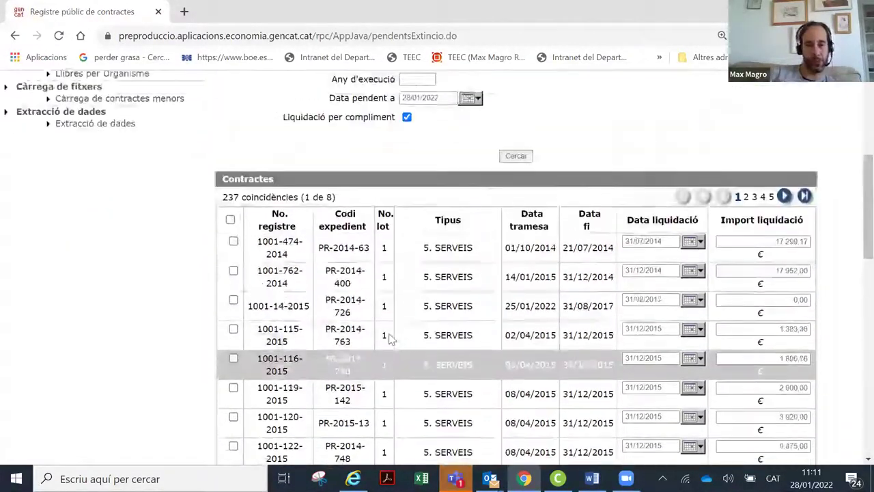
scroll(338, 277, down, 2)
scroll(356, 277, up, 3)
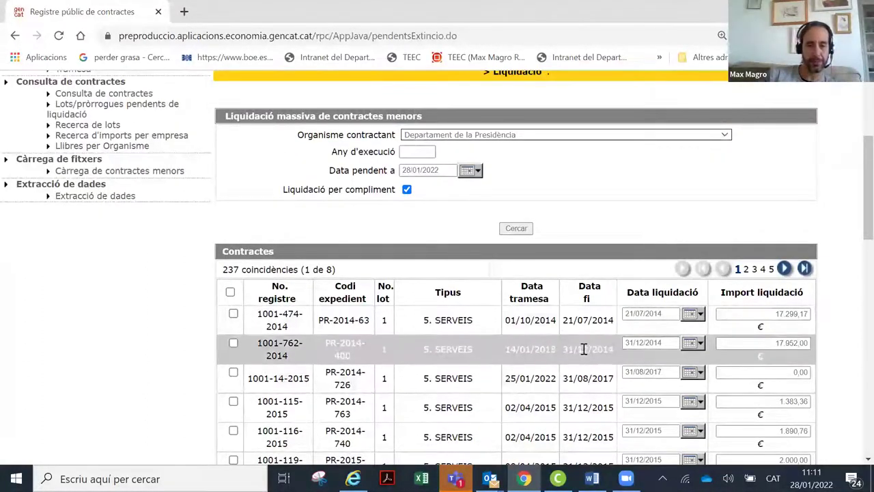
scroll(586, 348, down, 10)
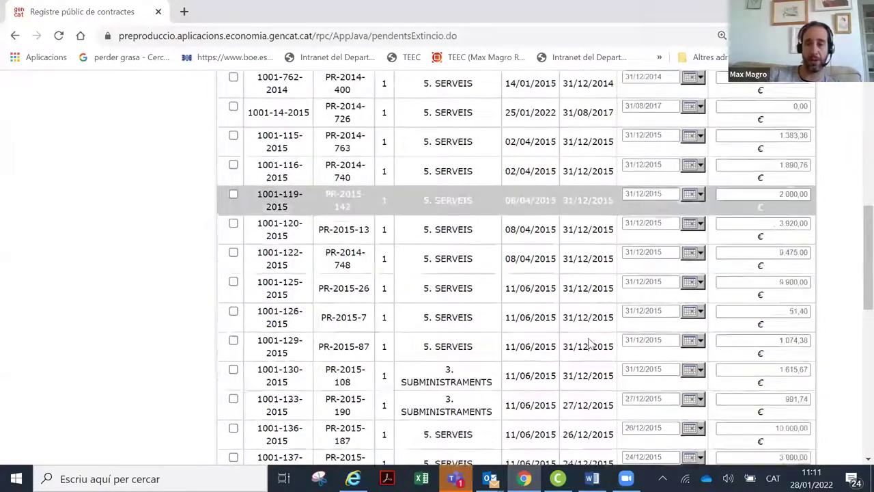
scroll(409, 341, down, 1)
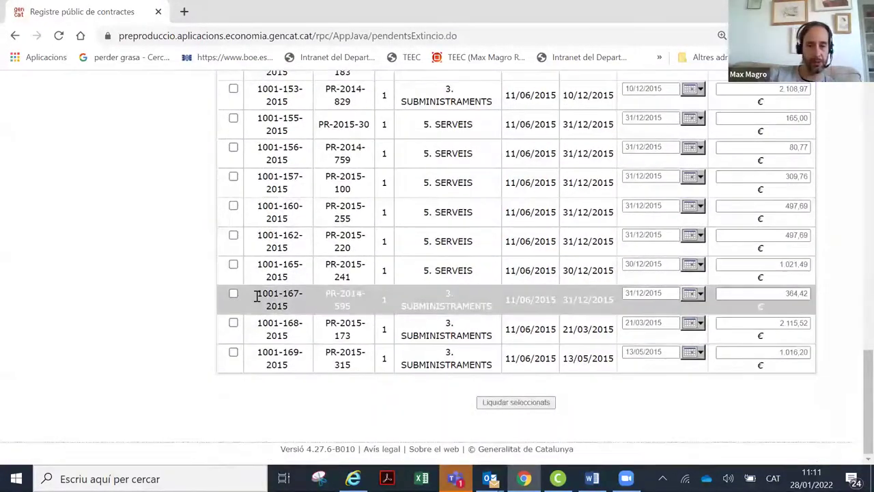
scroll(236, 293, up, 9)
scroll(261, 299, up, 3)
click(231, 232)
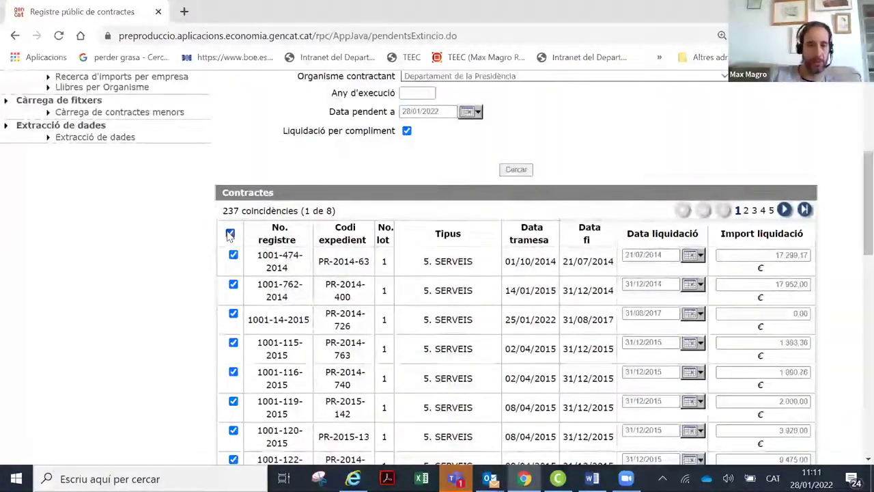
scroll(219, 249, down, 10)
scroll(293, 279, up, 11)
scroll(218, 253, down, 2)
click(230, 165)
click(232, 187)
click(233, 216)
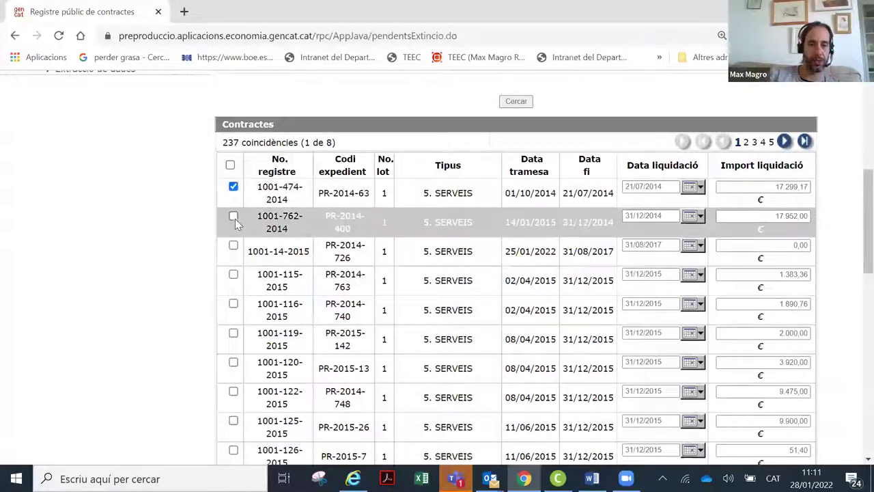
click(233, 246)
click(233, 274)
click(233, 303)
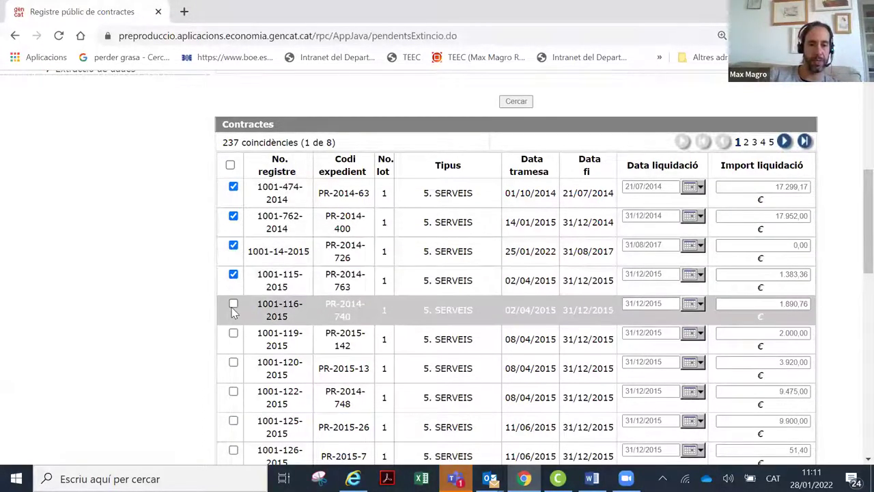
click(233, 333)
click(232, 362)
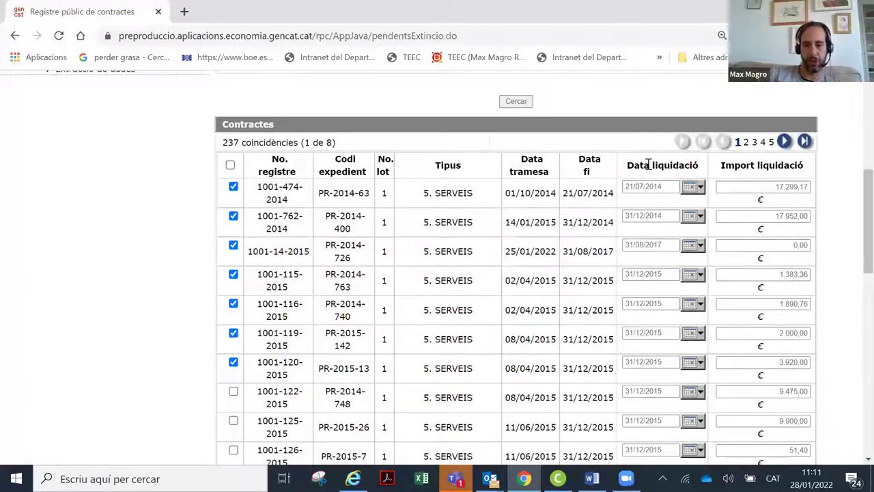
Step: Reselect every contract on the first results page with the select-all checkbox
scroll(724, 185, down, 12)
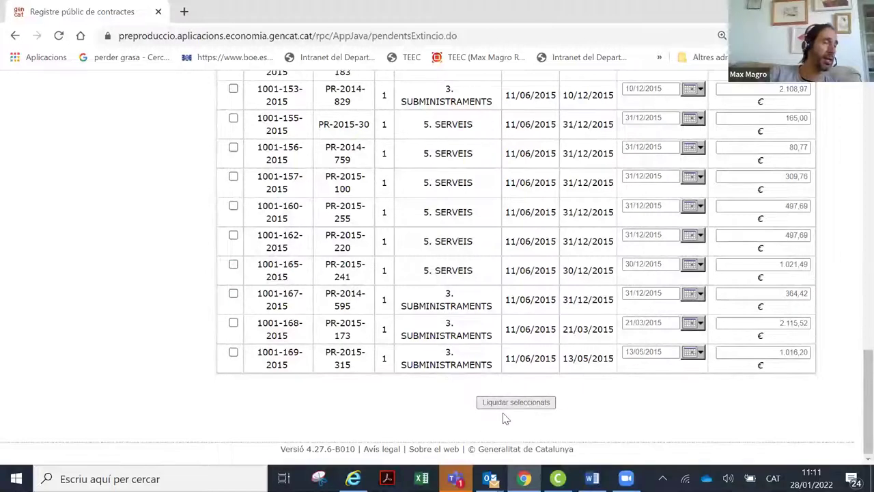
scroll(485, 410, up, 10)
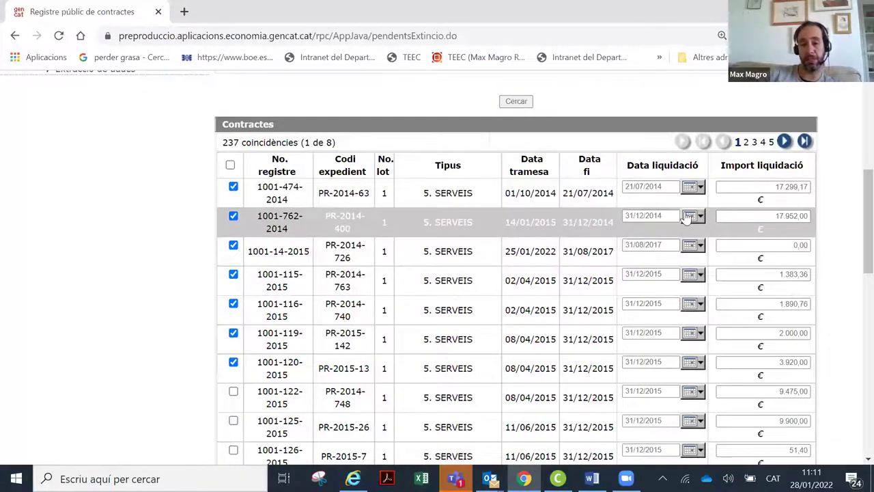
scroll(686, 217, down, 4)
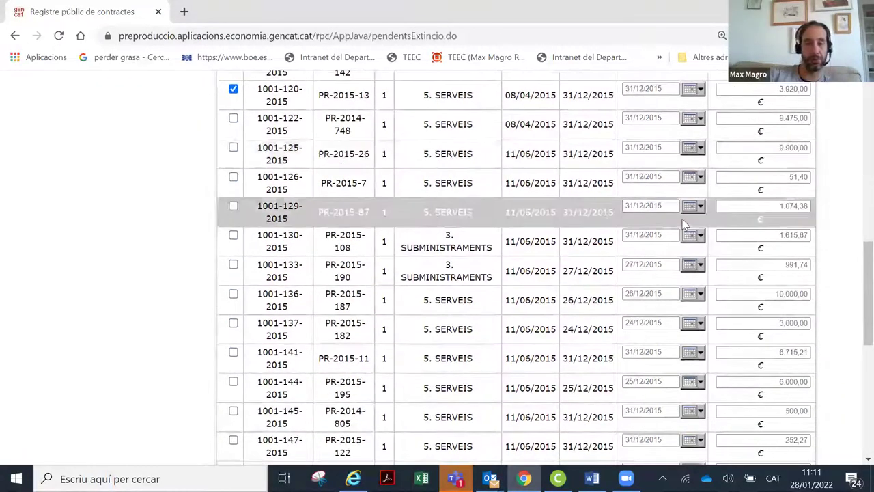
scroll(683, 224, down, 6)
scroll(301, 220, up, 5)
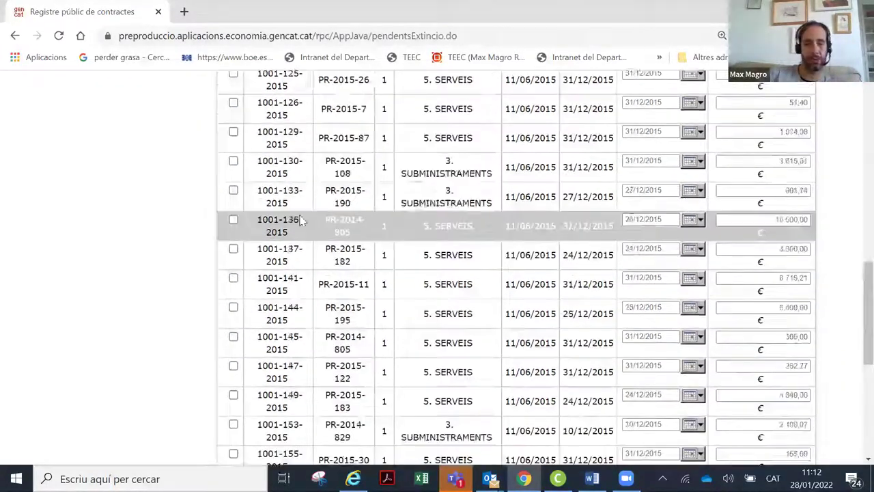
scroll(301, 220, up, 5)
click(232, 172)
scroll(260, 239, up, 1)
scroll(270, 242, down, 7)
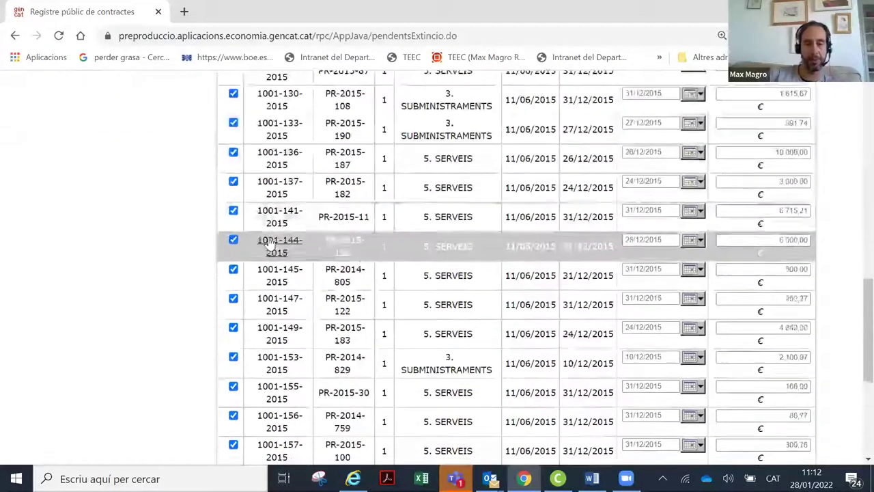
scroll(270, 242, down, 4)
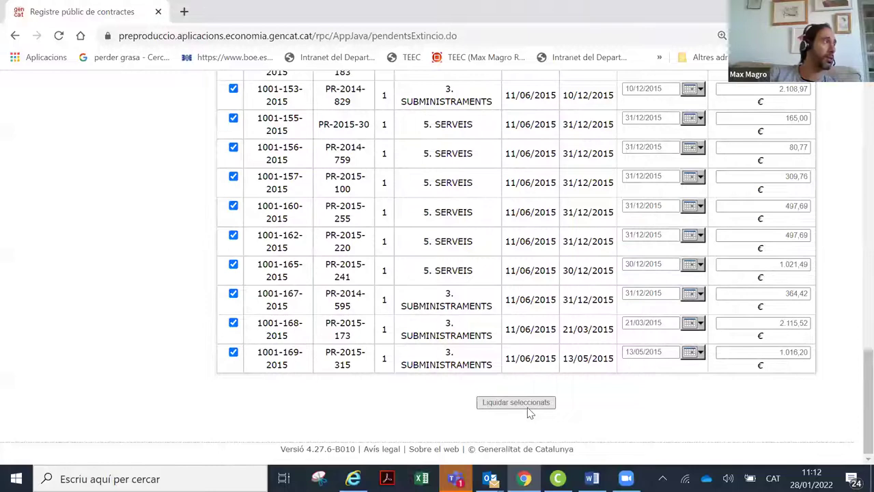
scroll(528, 410, up, 5)
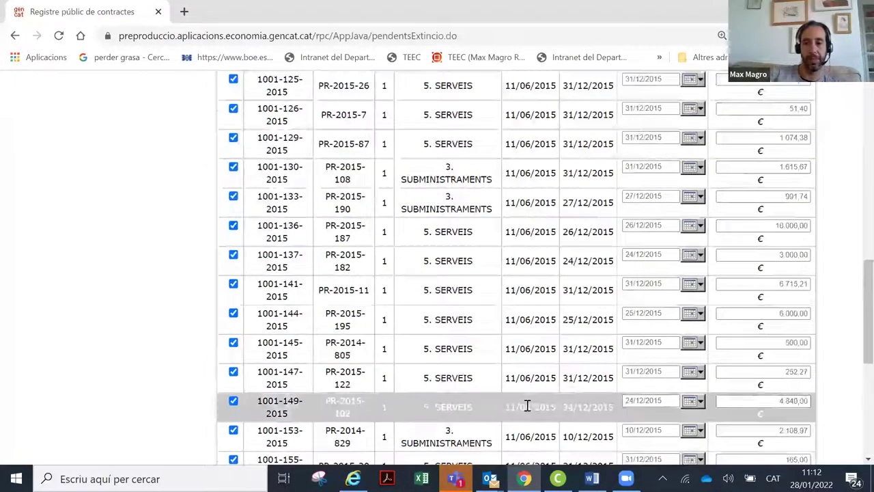
scroll(528, 407, up, 5)
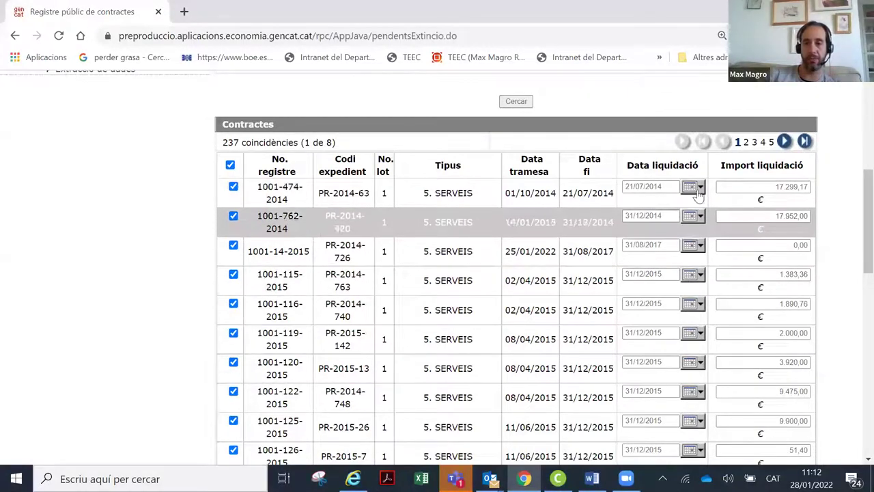
click(779, 188)
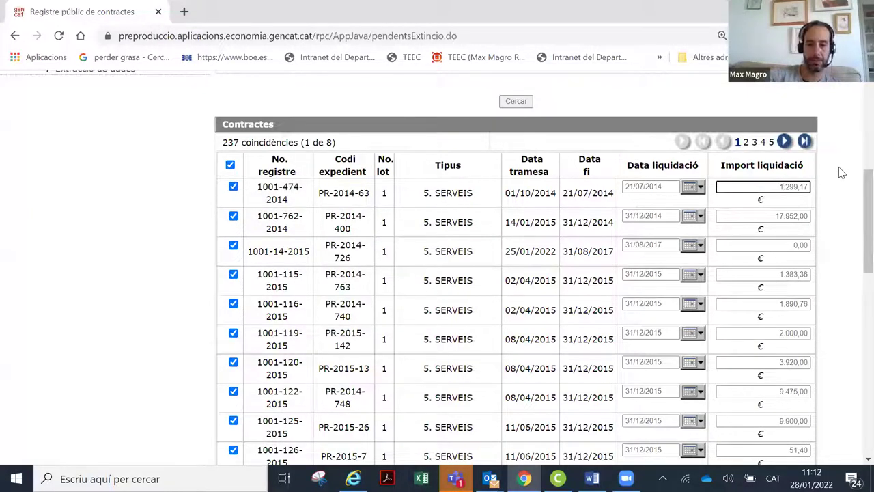
click(800, 243)
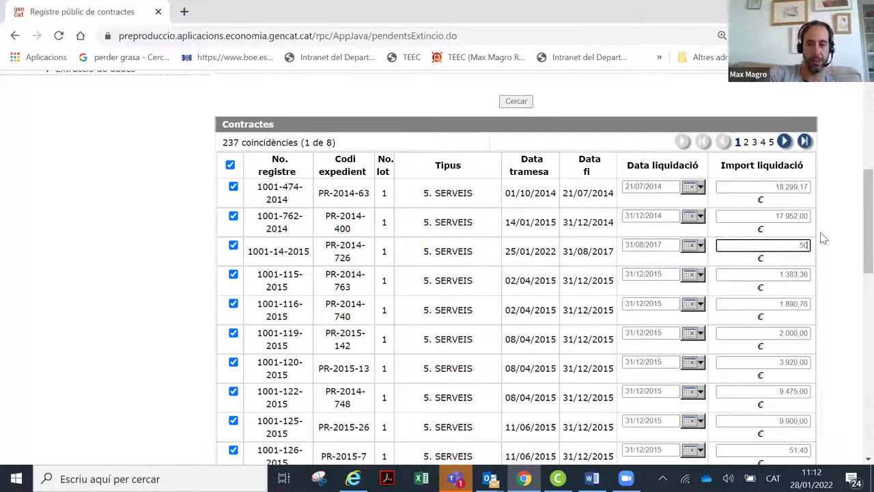
click(788, 334)
text(5)
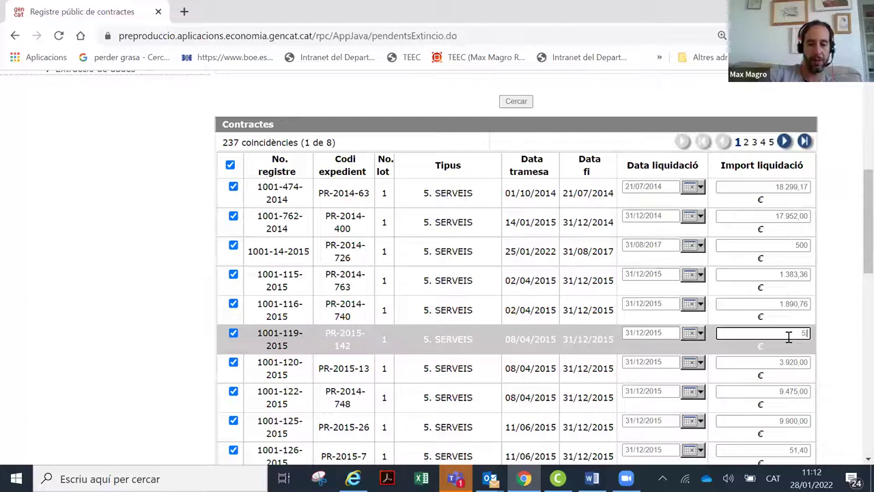
click(645, 361)
click(645, 361)
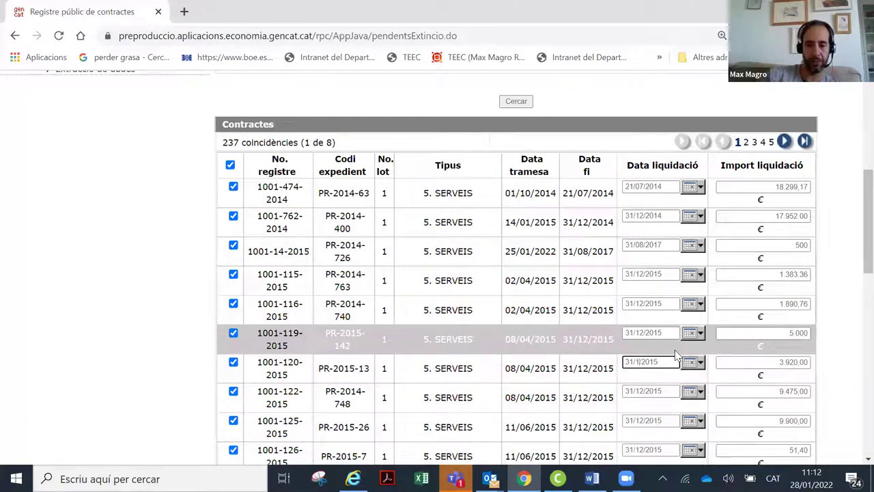
key(Left)
text(0)
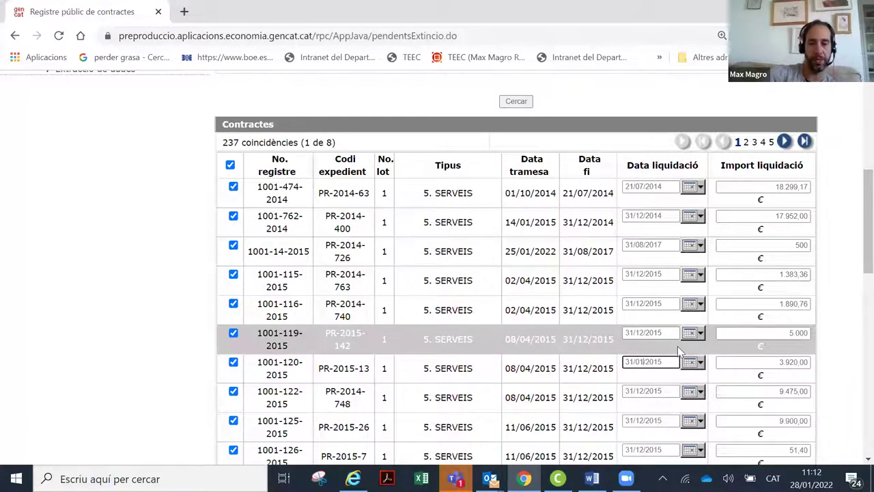
scroll(681, 362, down, 7)
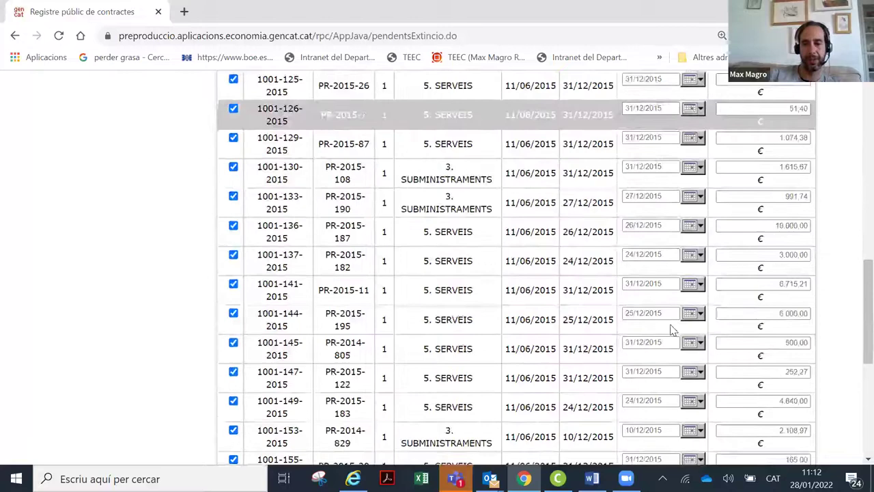
scroll(670, 314, down, 6)
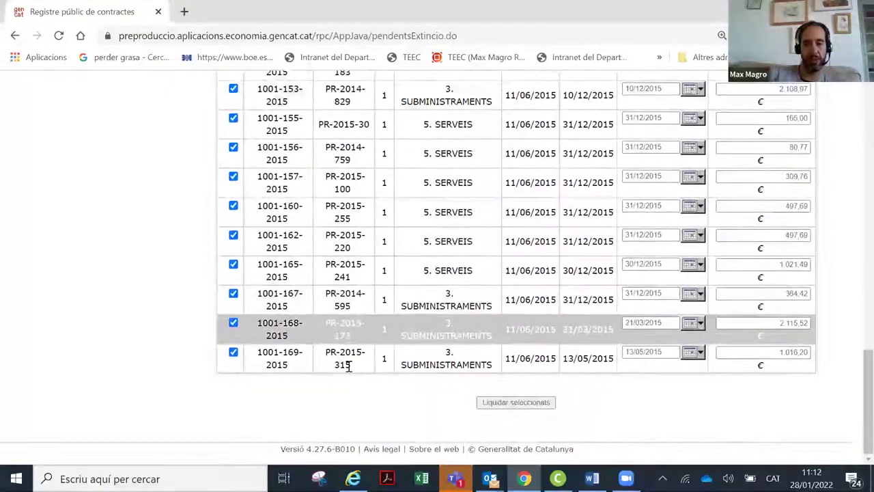
scroll(348, 352, up, 1)
scroll(347, 352, up, 5)
scroll(346, 327, down, 6)
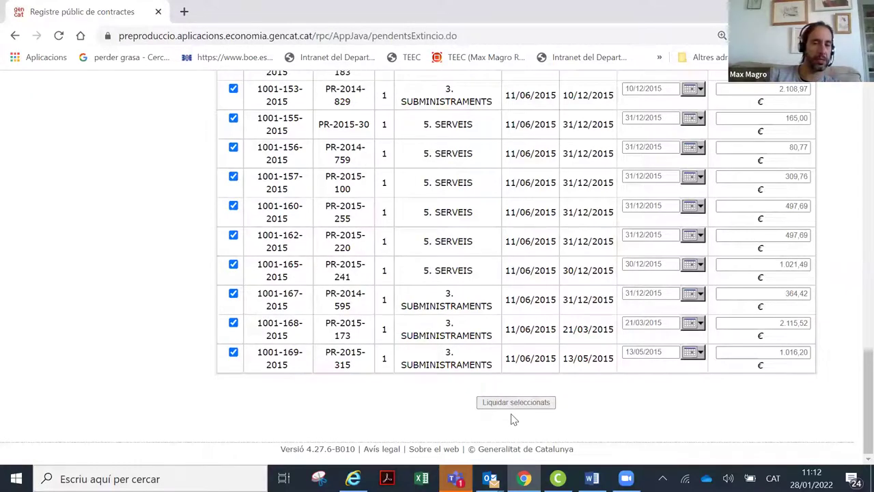
scroll(513, 419, up, 15)
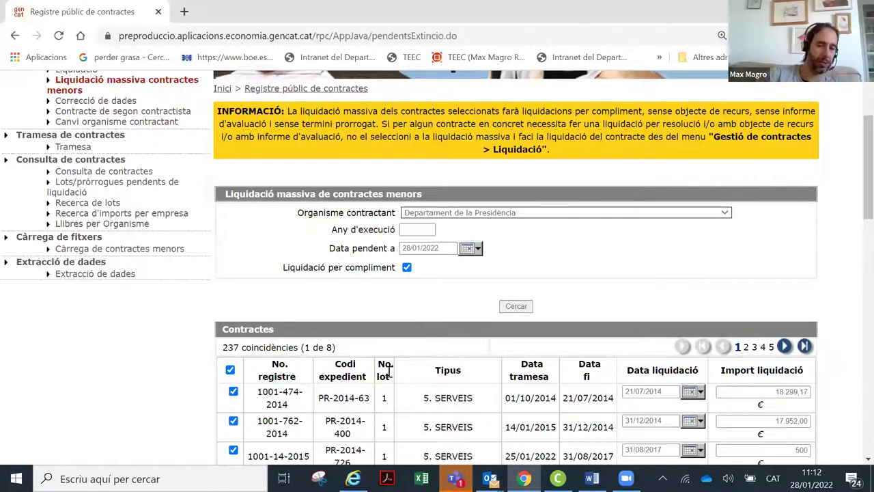
scroll(384, 368, up, 2)
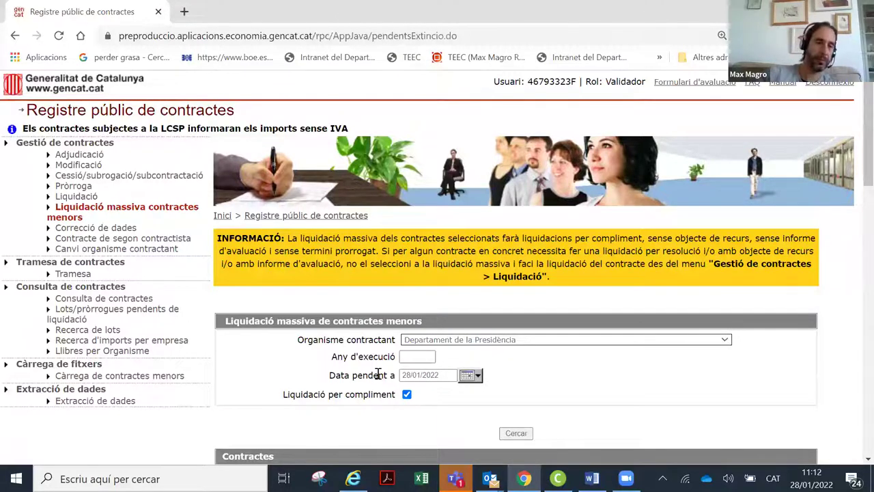
scroll(242, 303, down, 5)
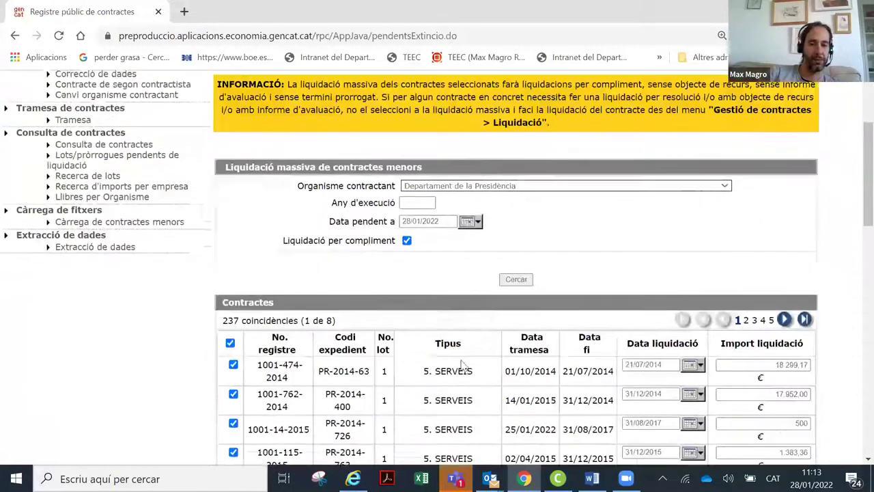
scroll(514, 334, down, 3)
scroll(514, 335, up, 1)
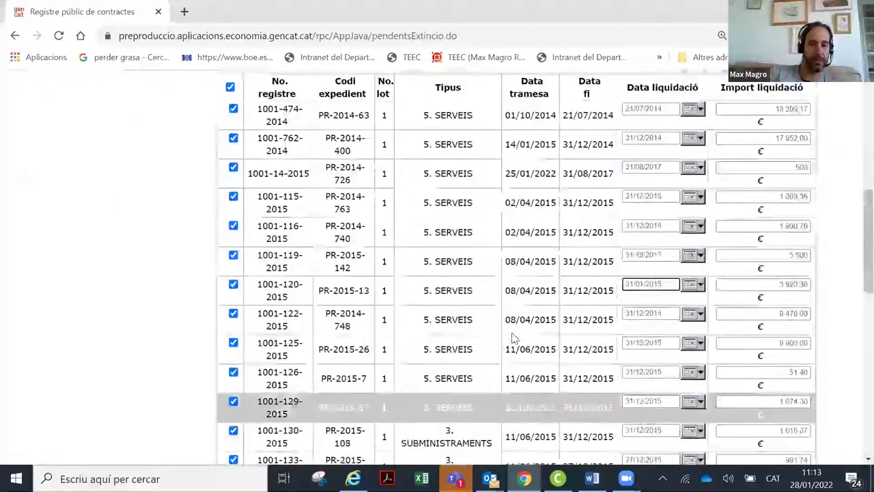
scroll(513, 336, up, 5)
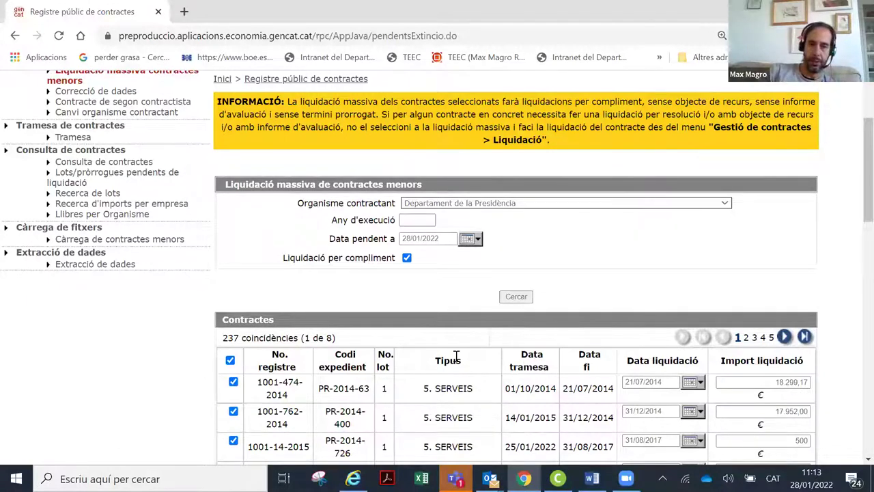
scroll(457, 359, up, 3)
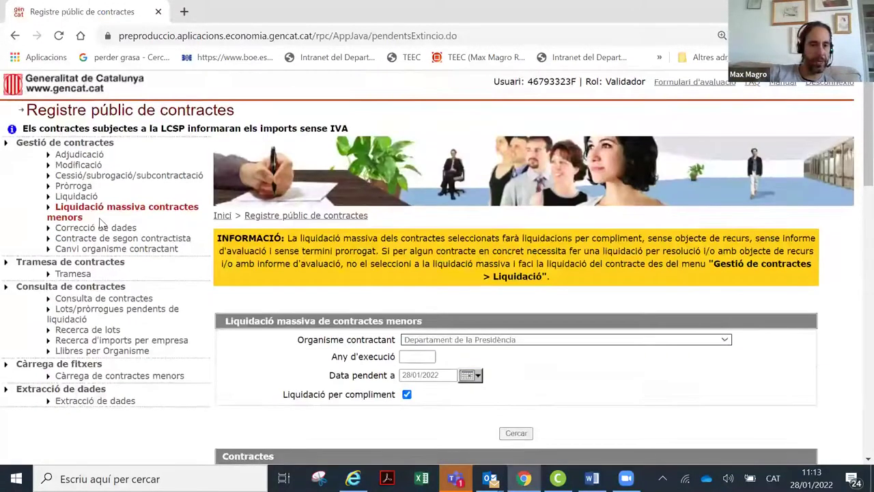
Step: In Correcció de dades, search contracts for Ajuntament d'Agramunt
click(101, 227)
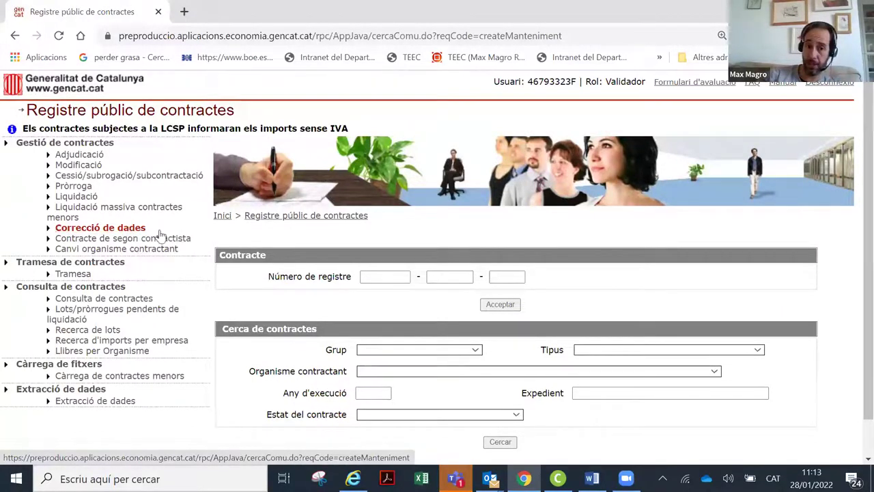
scroll(488, 201, down, 1)
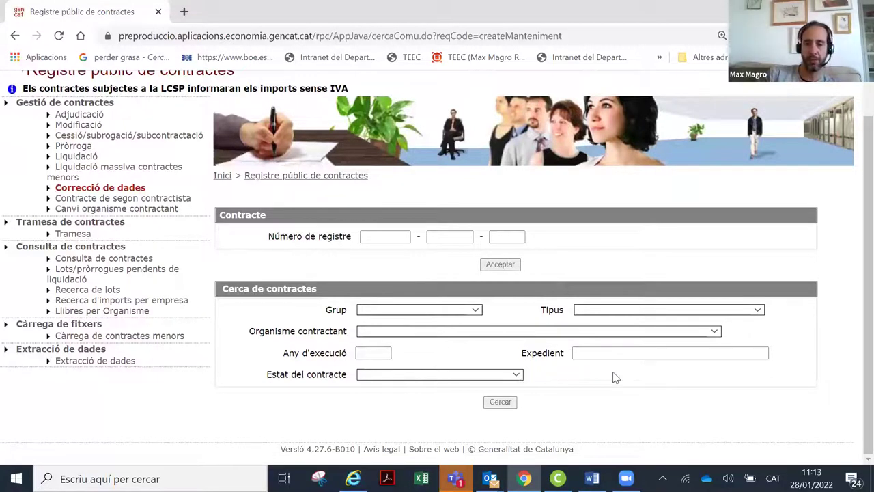
click(393, 334)
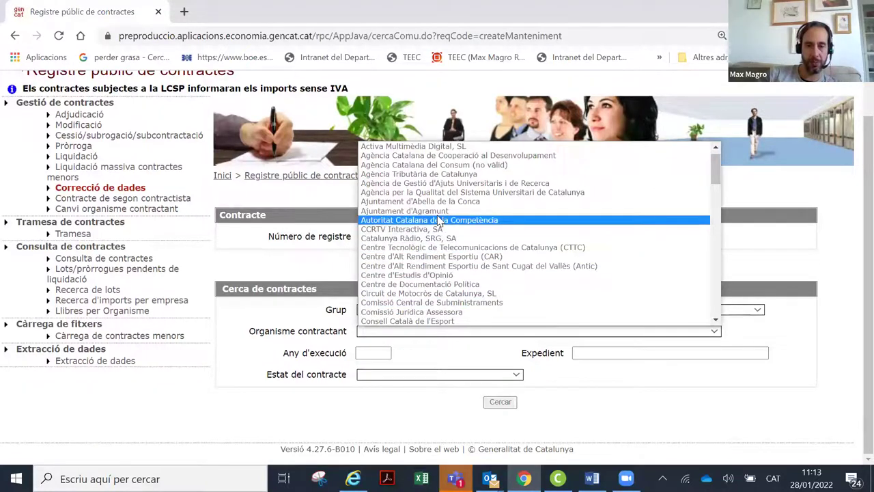
click(495, 220)
click(655, 333)
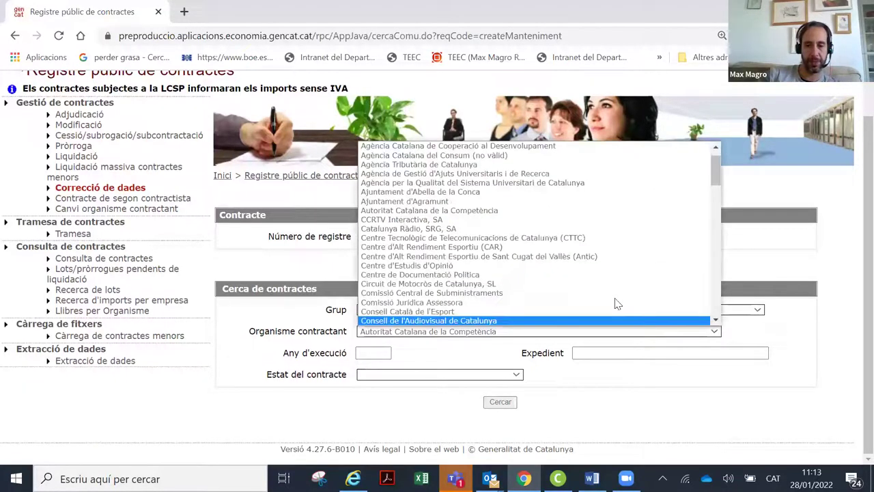
click(556, 201)
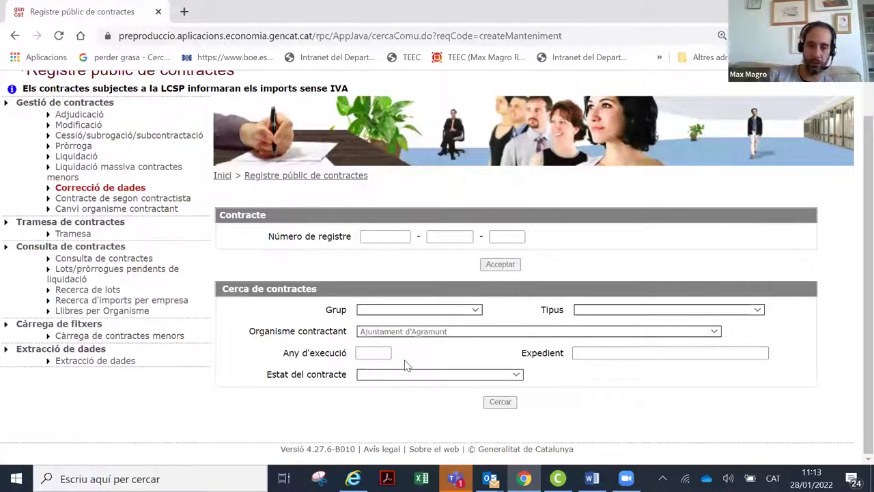
click(506, 402)
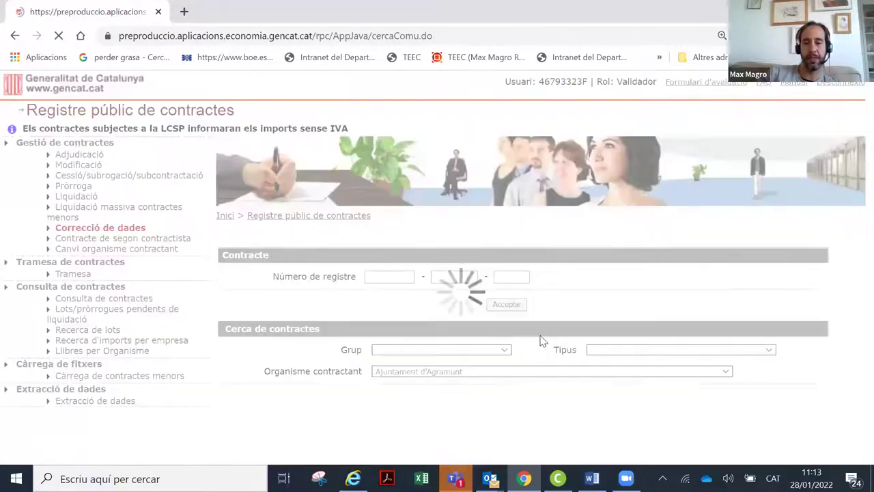
scroll(540, 341, down, 1)
scroll(540, 342, down, 3)
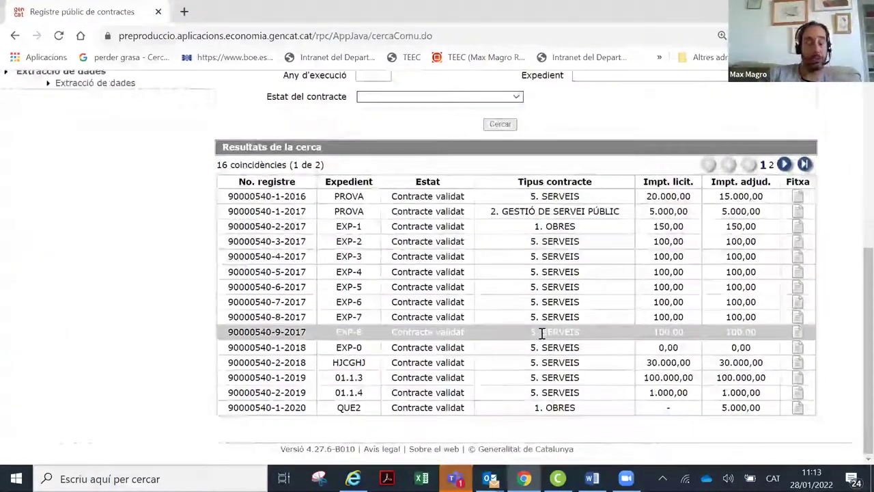
scroll(541, 332, up, 1)
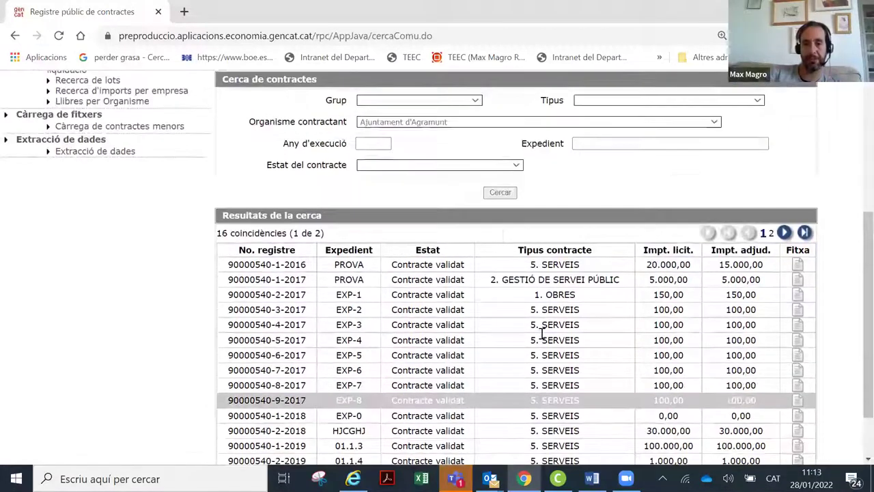
click(503, 165)
click(494, 185)
click(504, 192)
scroll(515, 200, down, 2)
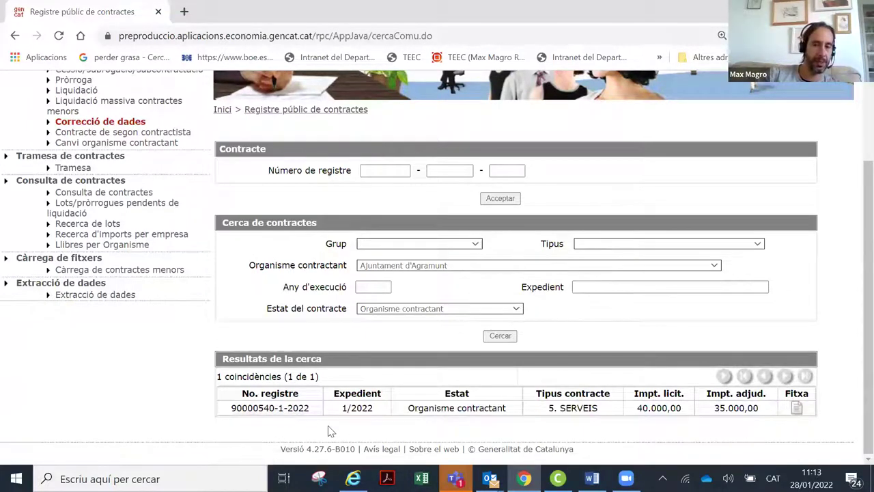
click(256, 410)
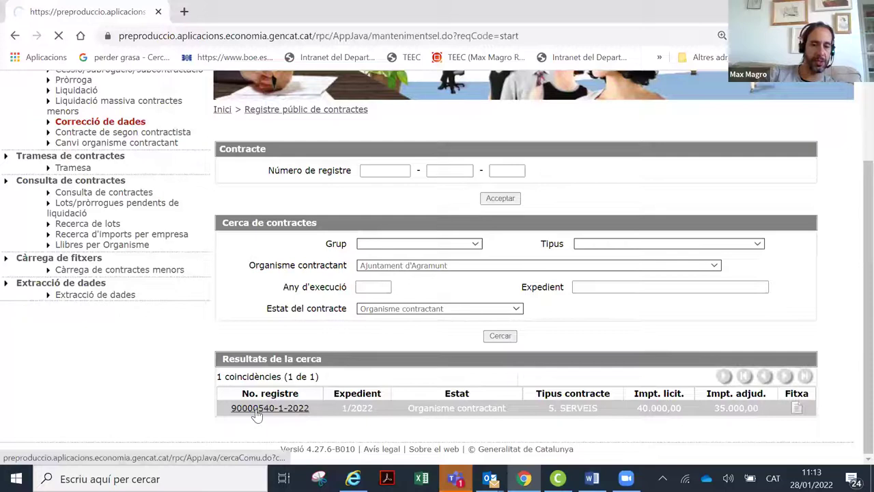
scroll(469, 301, down, 2)
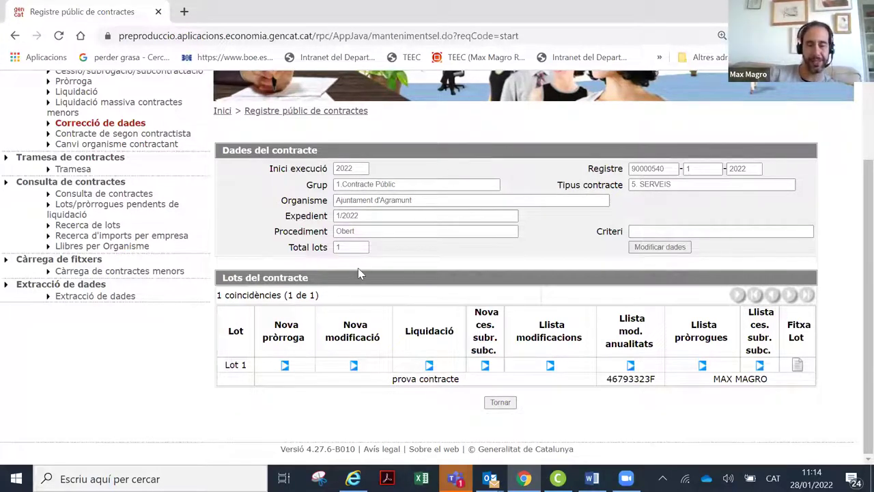
drag(223, 146, 788, 251)
click(374, 198)
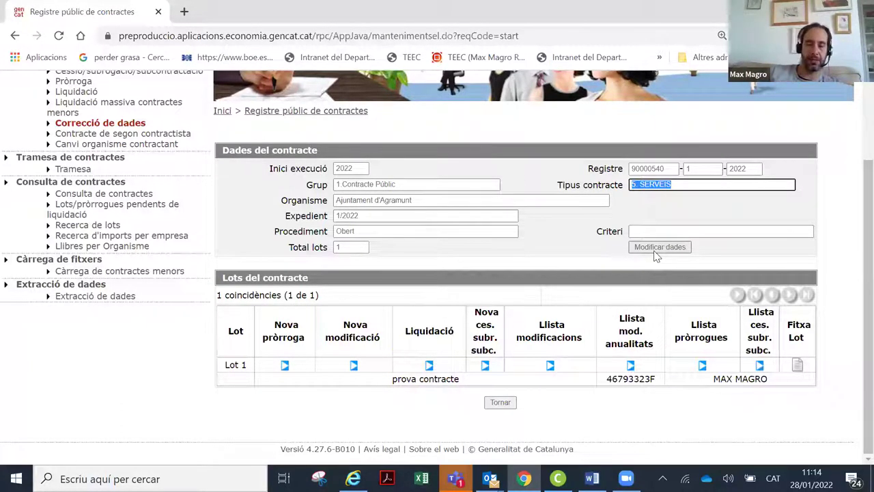
click(609, 251)
mouse_move(702, 250)
mouse_down()
mouse_move(618, 234)
mouse_move(642, 253)
mouse_move(716, 253)
mouse_up()
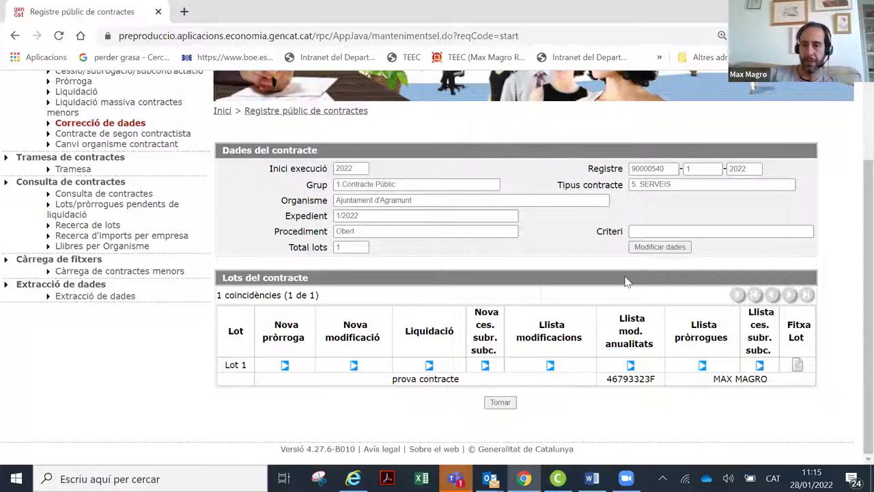
click(646, 247)
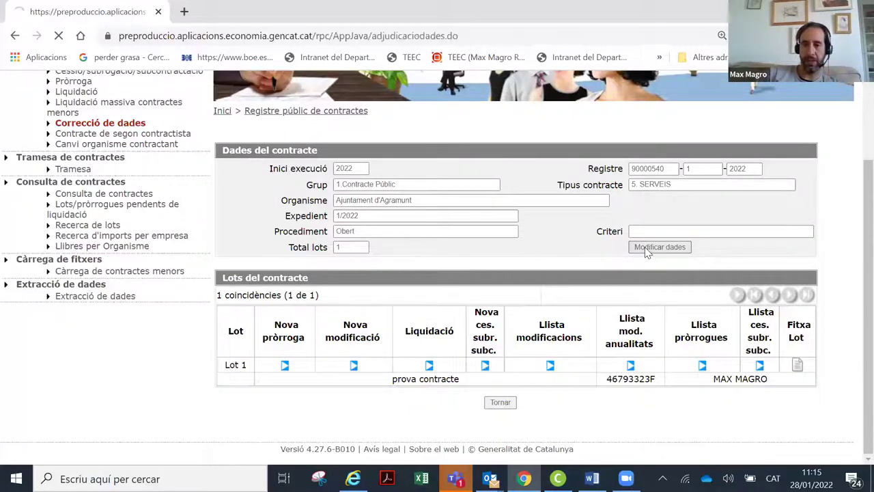
scroll(482, 302, down, 6)
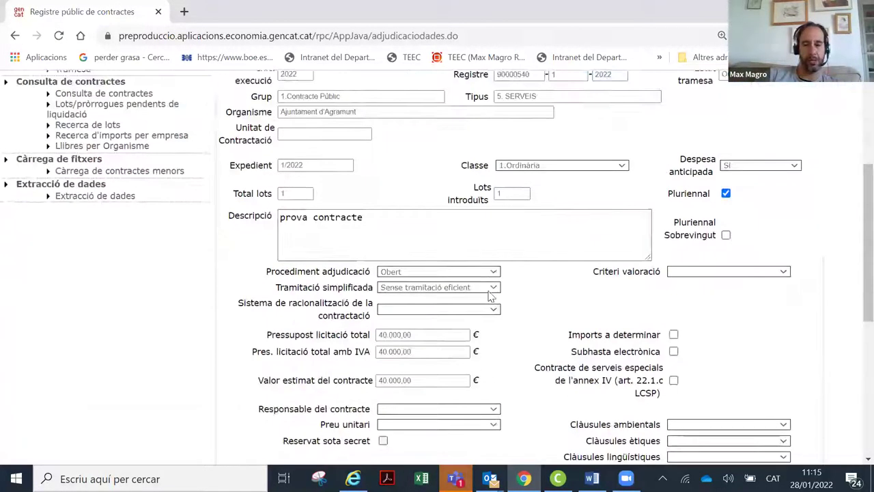
scroll(481, 301, up, 5)
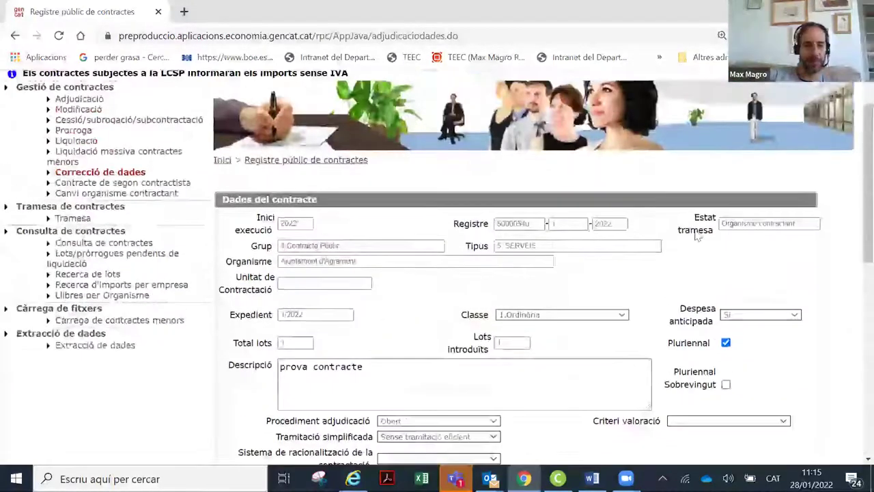
scroll(361, 212, down, 2)
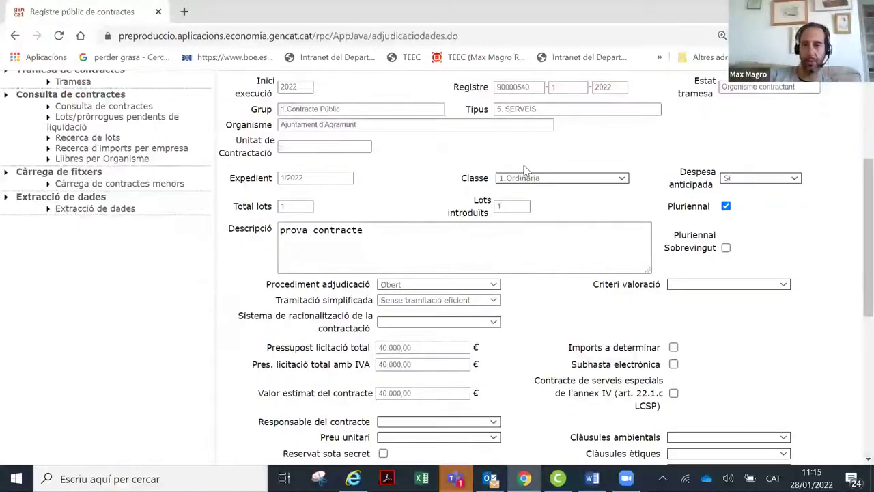
scroll(370, 310, down, 2)
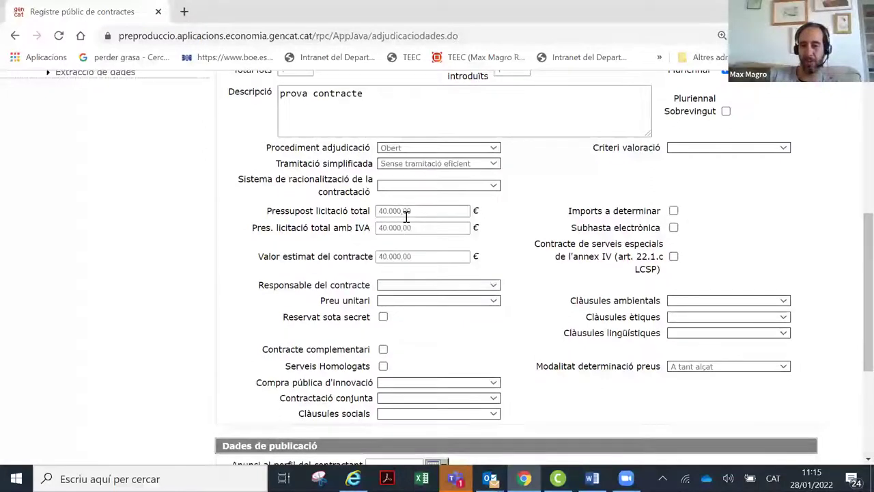
click(441, 148)
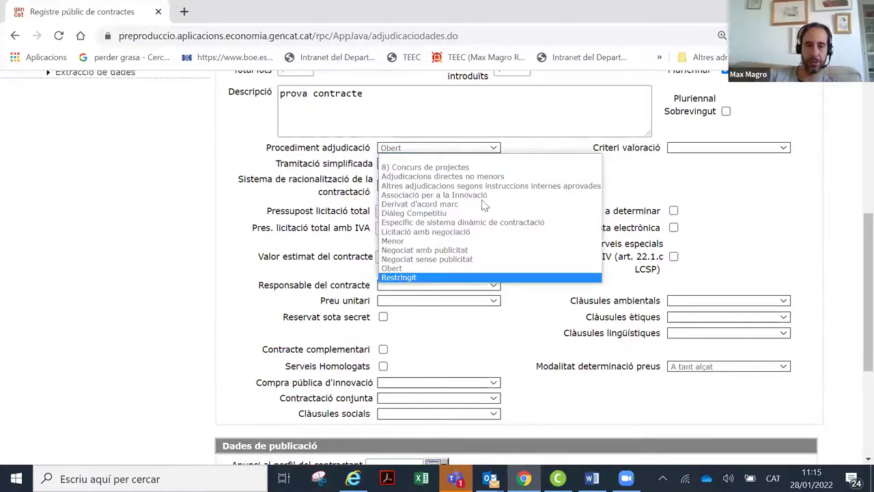
click(487, 232)
click(495, 148)
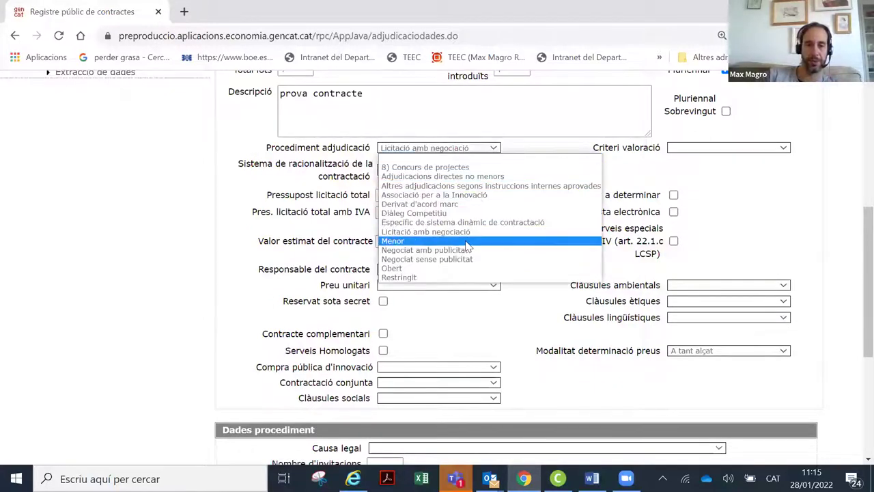
click(461, 269)
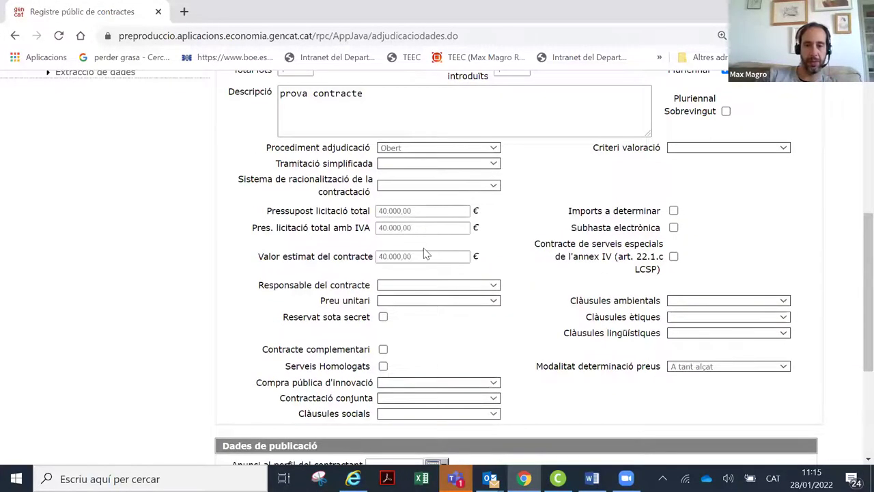
scroll(434, 260, down, 1)
scroll(434, 261, down, 2)
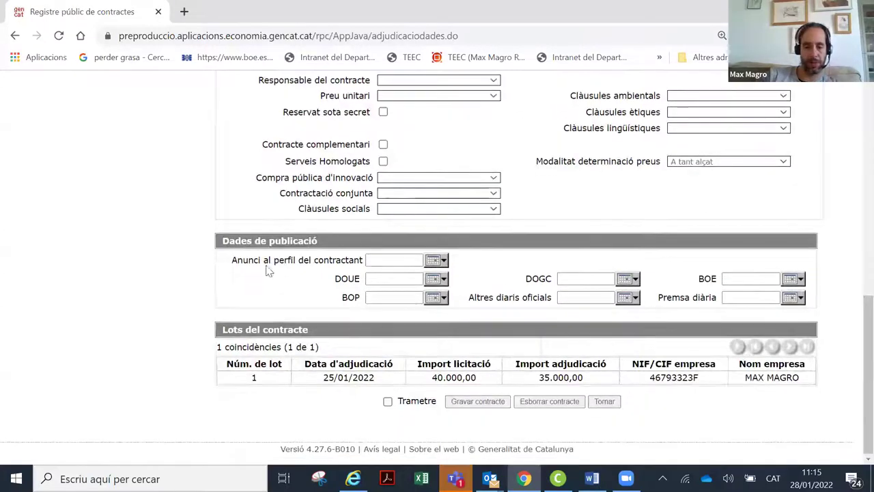
scroll(453, 254, up, 3)
scroll(452, 253, up, 4)
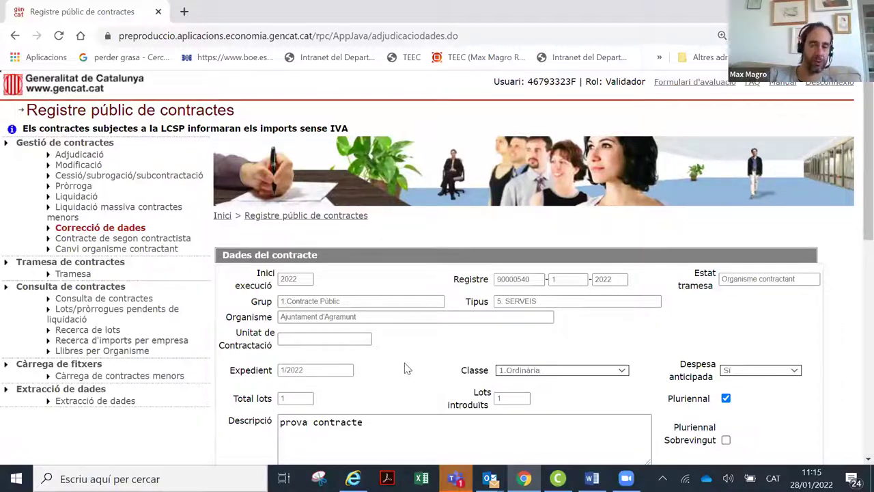
click(298, 279)
double_click(299, 279)
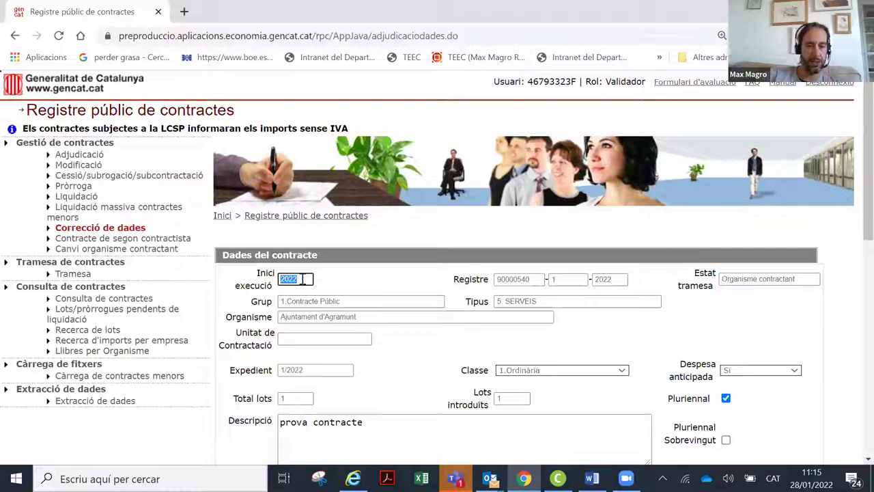
triple_click(594, 301)
triple_click(397, 302)
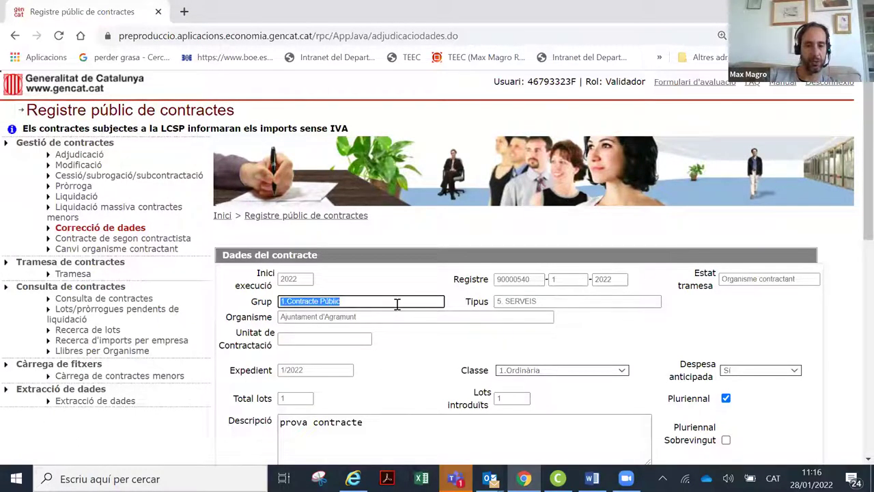
scroll(368, 321, down, 1)
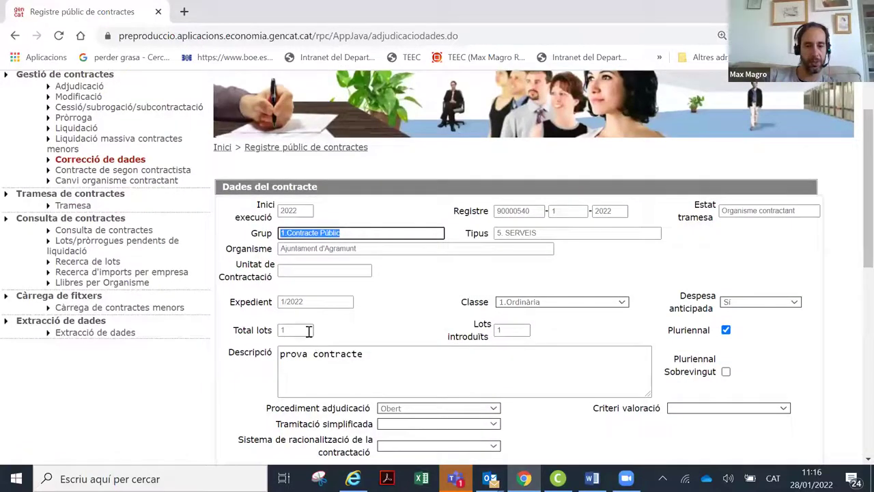
triple_click(308, 330)
scroll(405, 314, down, 6)
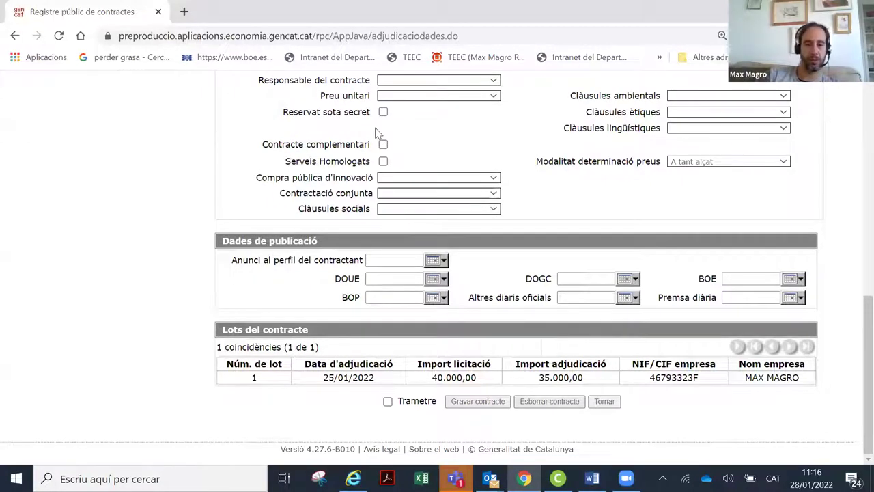
scroll(274, 292, up, 1)
scroll(273, 292, up, 4)
scroll(453, 248, down, 5)
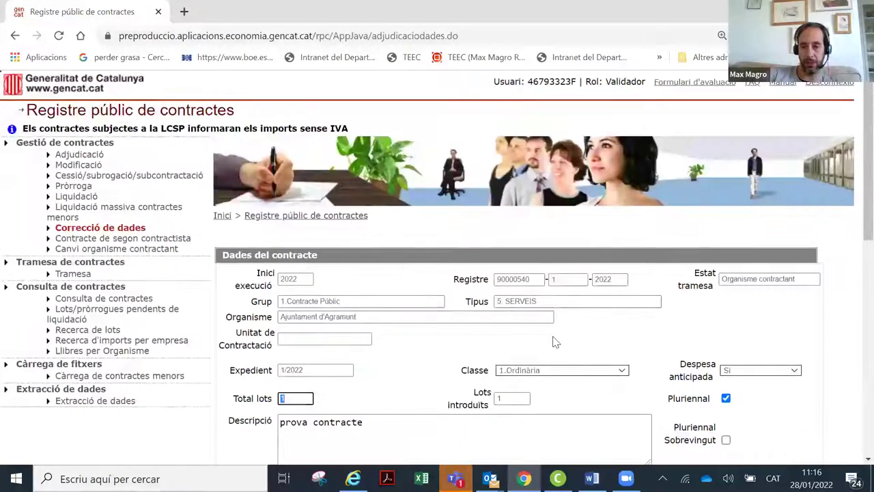
scroll(550, 338, down, 7)
scroll(415, 337, down, 1)
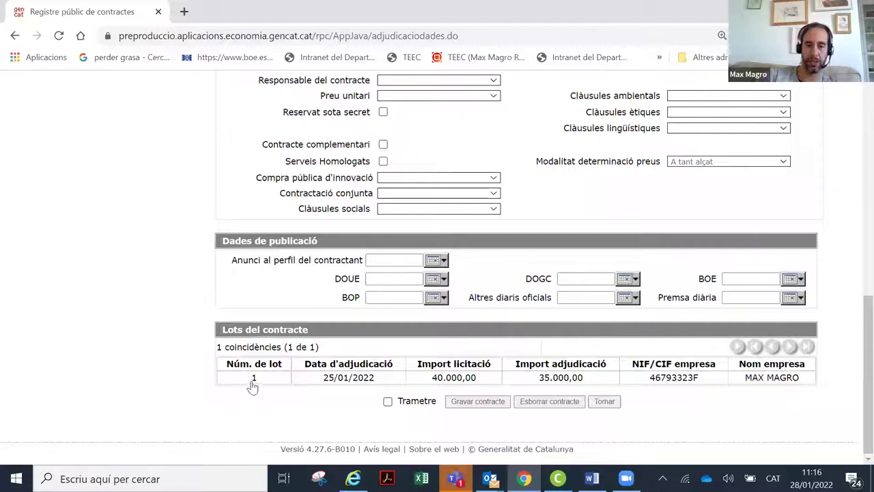
Step: Open Lot 1's edit form and check its annuities: 20.000,00 for 2022, 15.000,00 for 2023
click(254, 379)
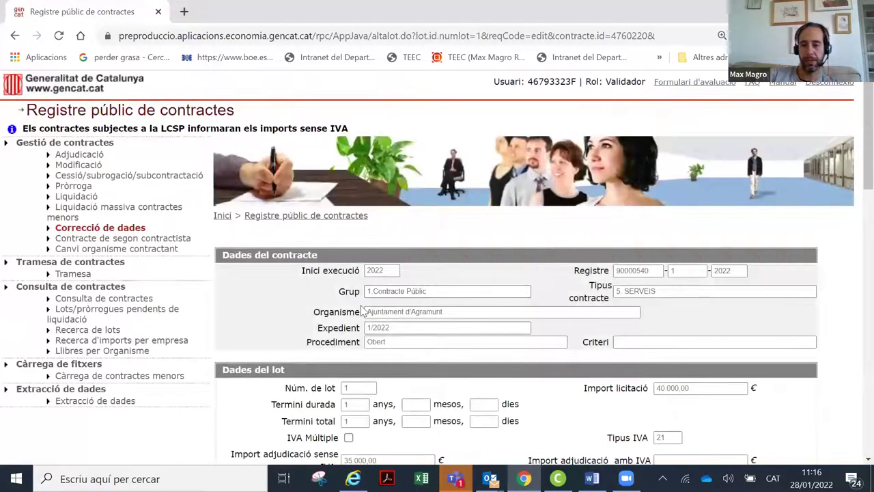
scroll(422, 303, down, 2)
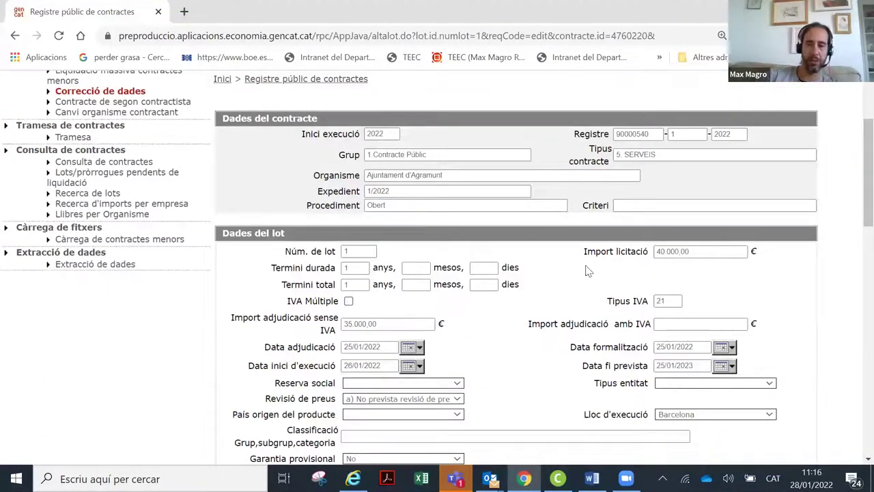
scroll(497, 305, down, 1)
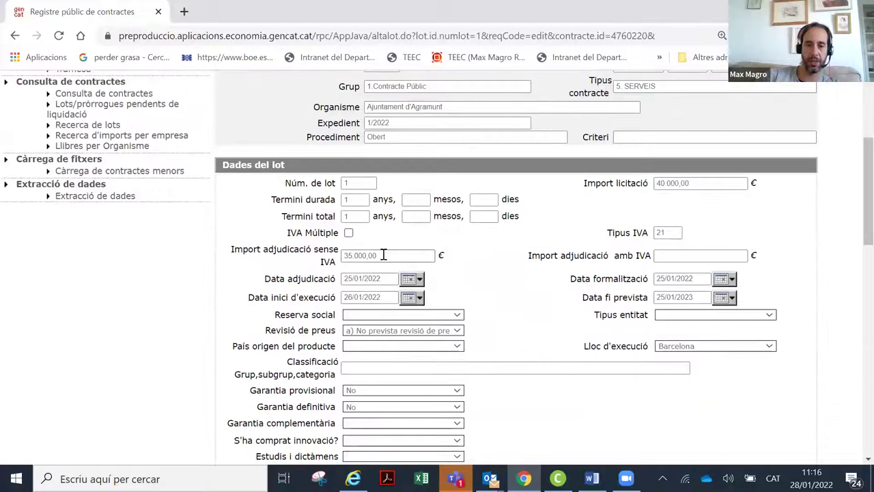
click(382, 253)
scroll(445, 244, down, 1)
scroll(621, 244, down, 7)
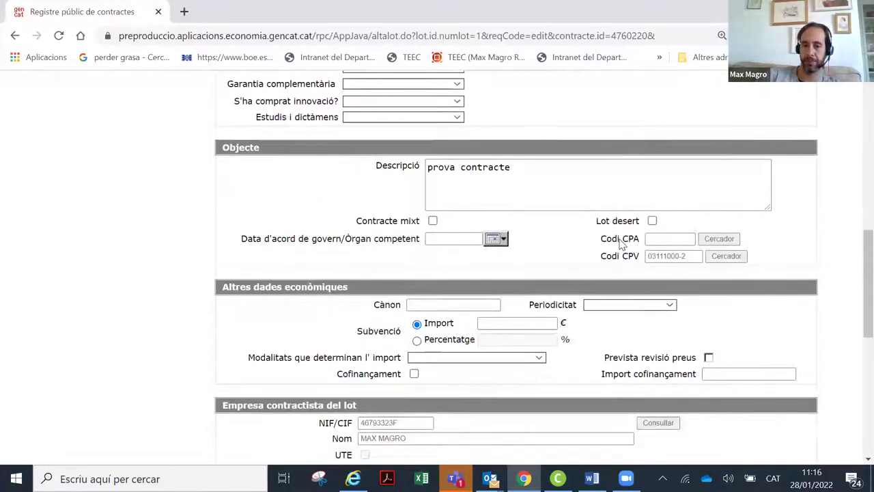
scroll(621, 245, down, 1)
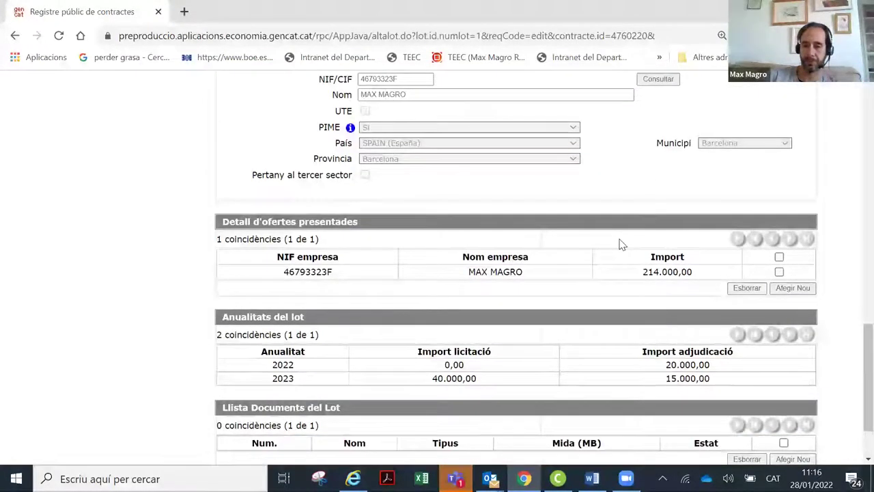
scroll(621, 244, down, 1)
scroll(621, 245, up, 3)
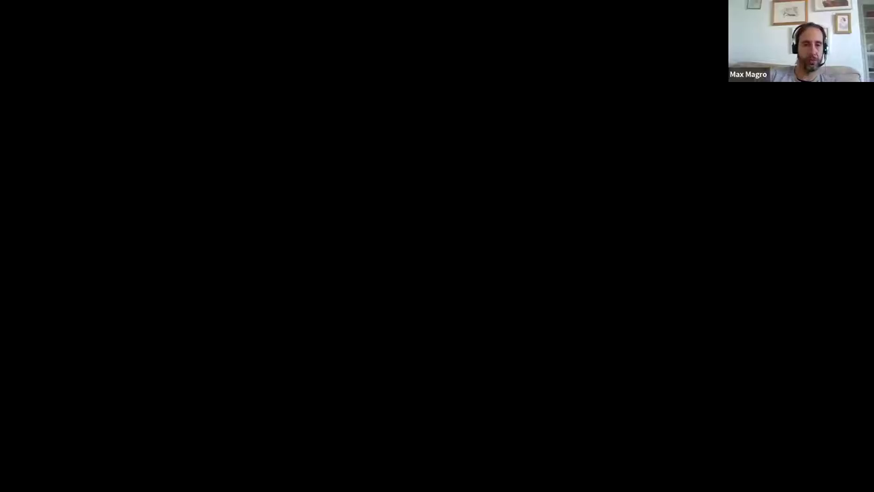
scroll(298, 187, up, 5)
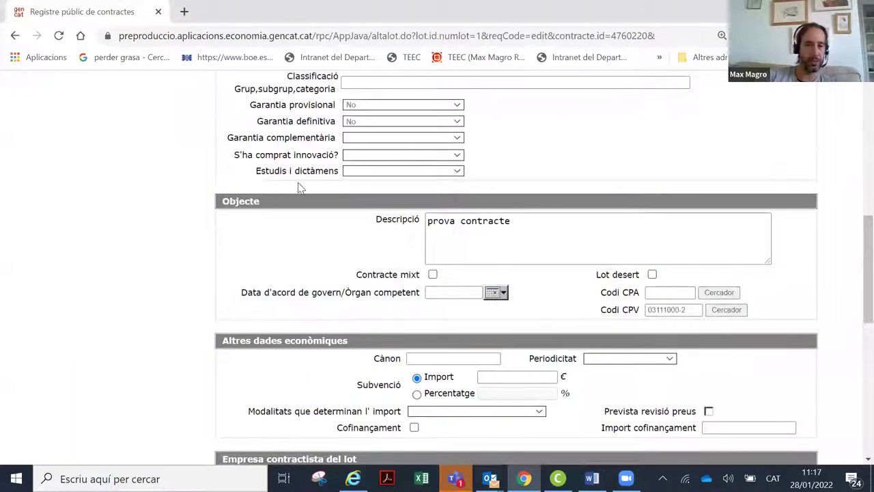
scroll(298, 153, up, 2)
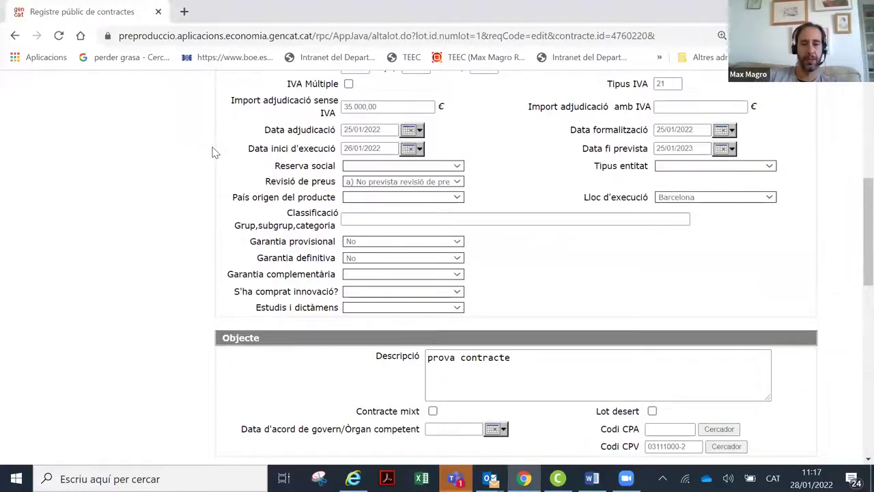
scroll(423, 226, up, 3)
scroll(604, 212, down, 3)
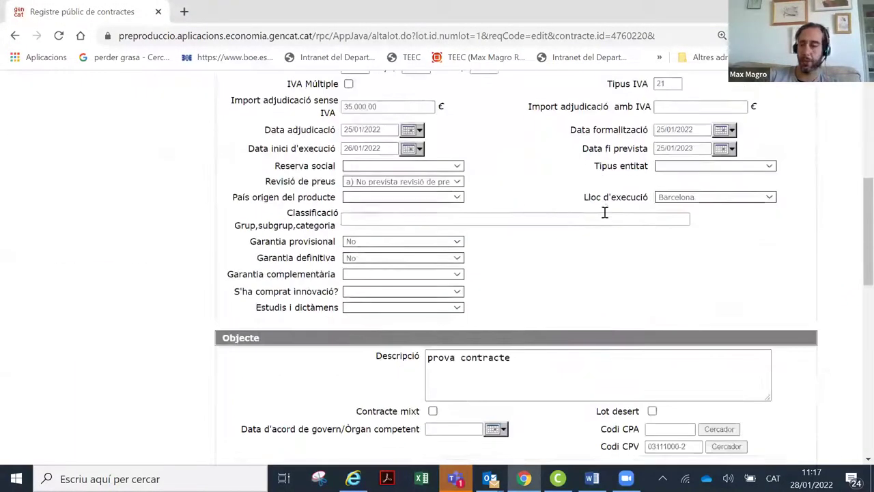
scroll(605, 213, down, 6)
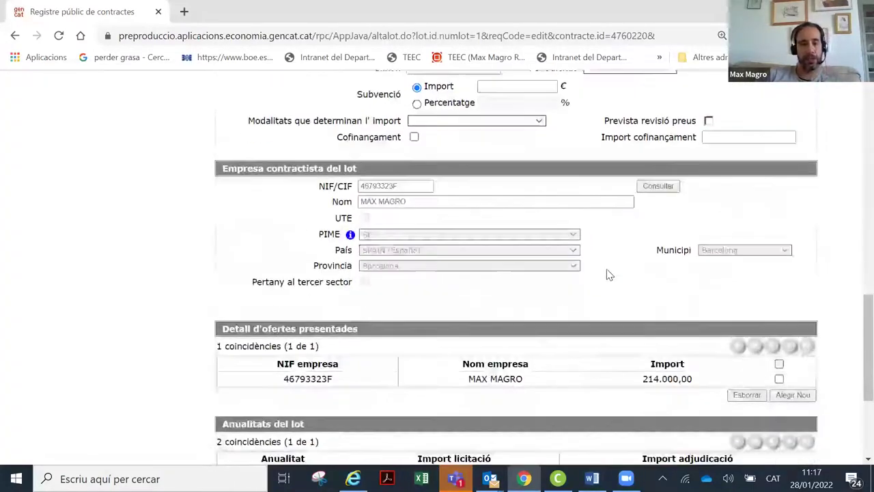
scroll(610, 274, down, 1)
scroll(792, 239, down, 1)
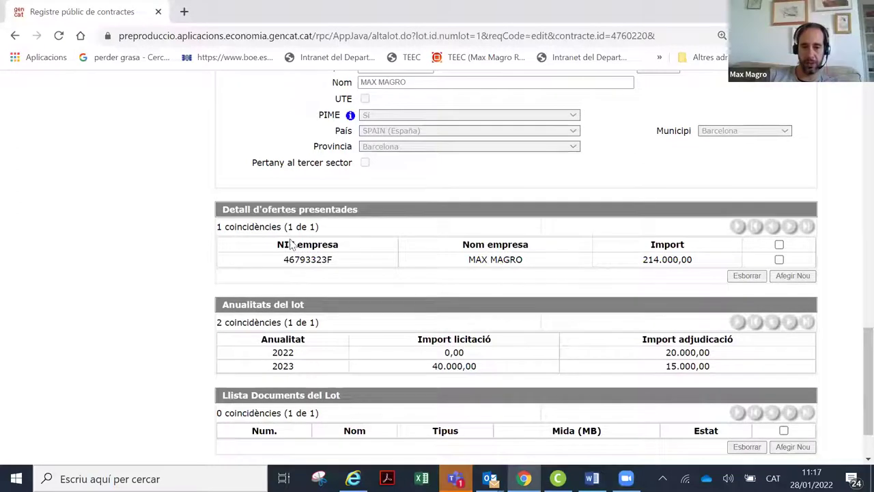
scroll(313, 239, down, 1)
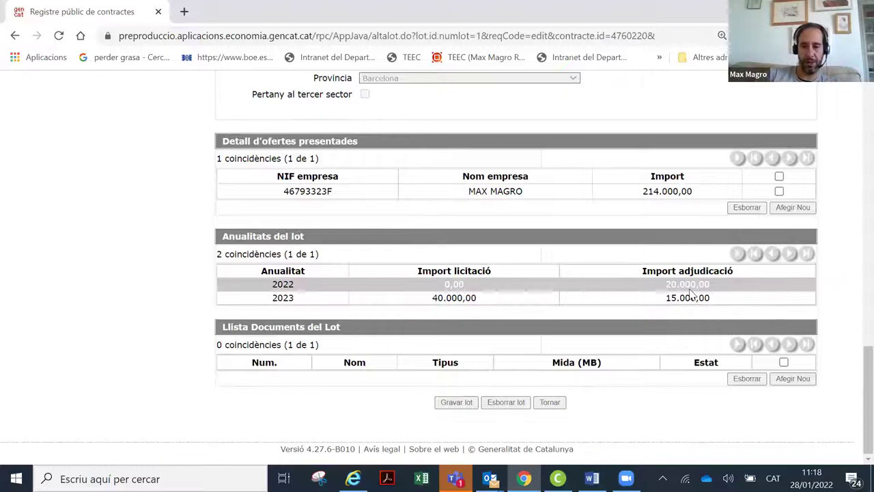
Step: Delete Lot 1's 2022 and 2023 annuities with Esborrar anualitat
click(276, 290)
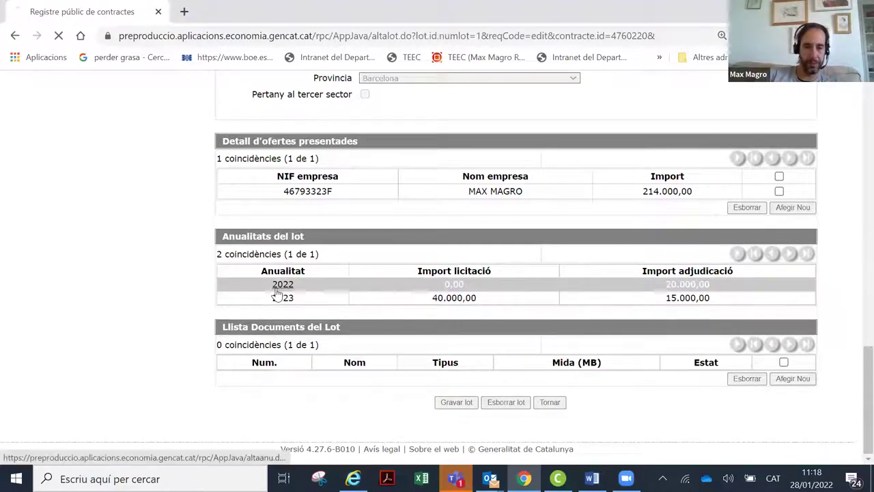
scroll(551, 370, down, 1)
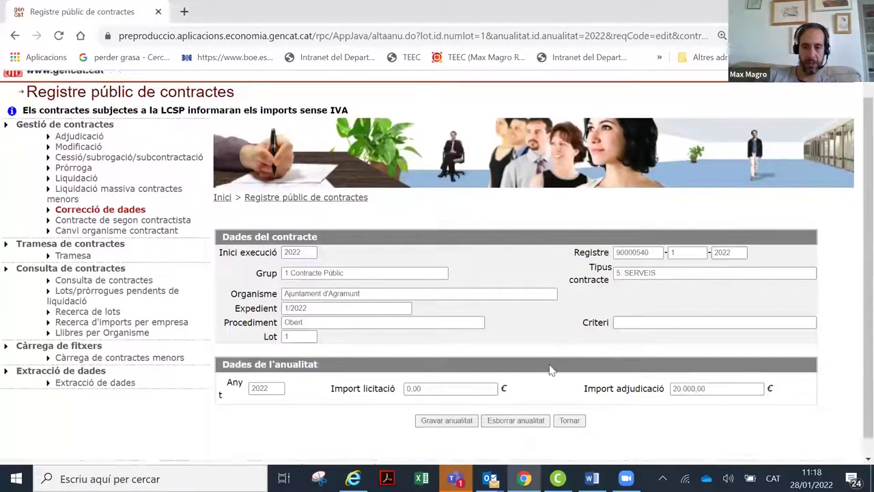
click(517, 402)
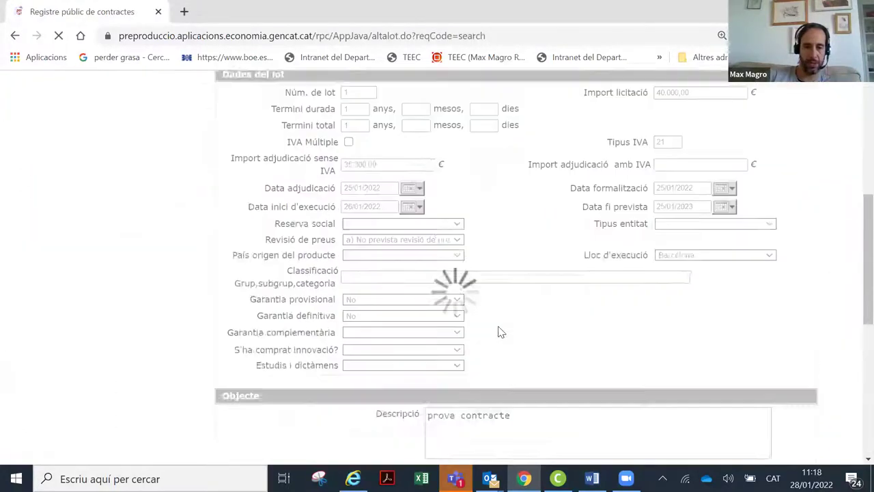
scroll(498, 332, down, 8)
click(299, 411)
click(484, 402)
scroll(550, 331, down, 8)
scroll(554, 321, down, 6)
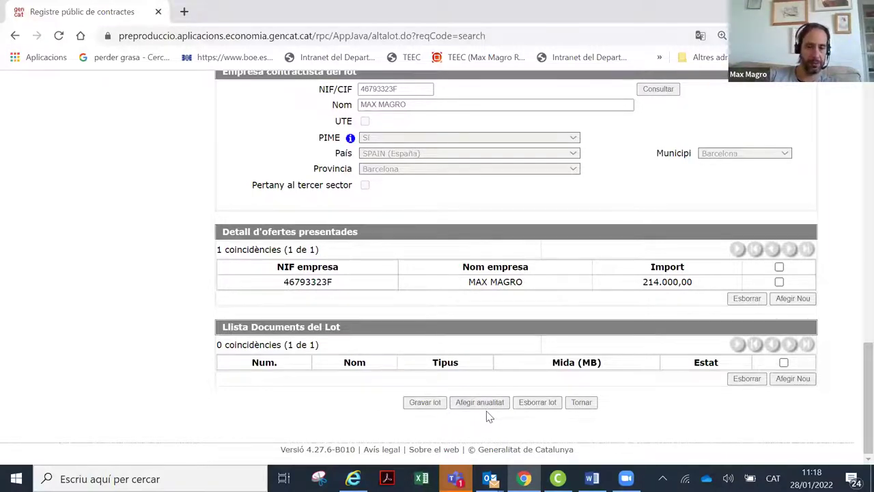
Step: Add a new annuity to Lot 1 for the year 2022
click(489, 403)
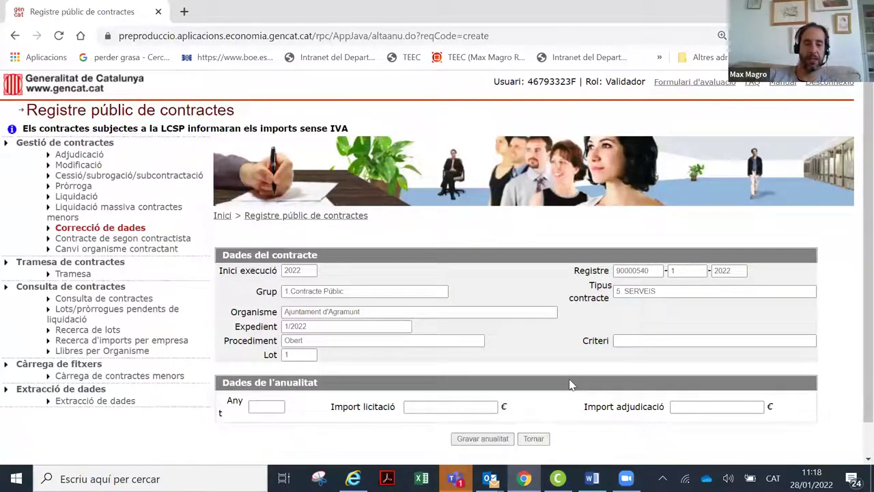
scroll(409, 342, down, 1)
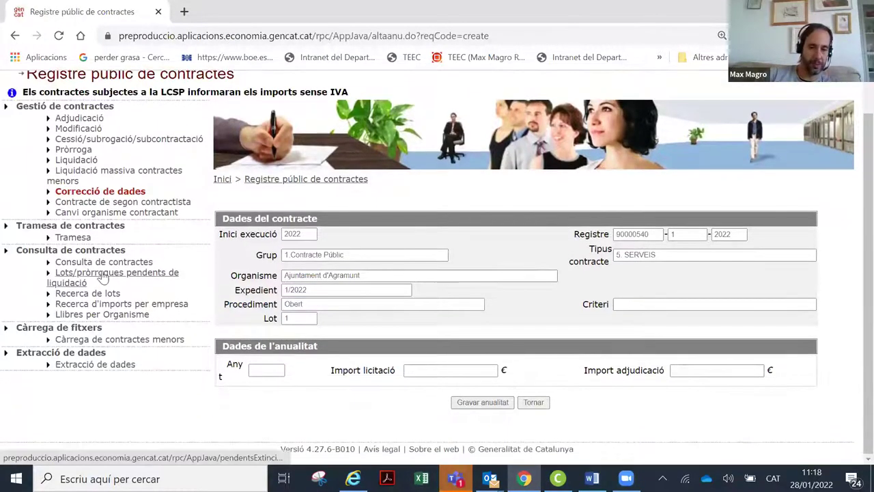
click(267, 371)
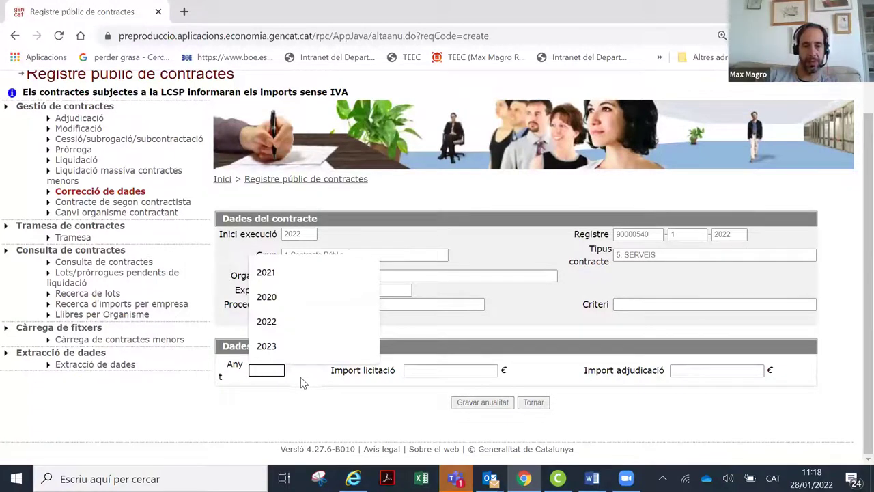
click(303, 322)
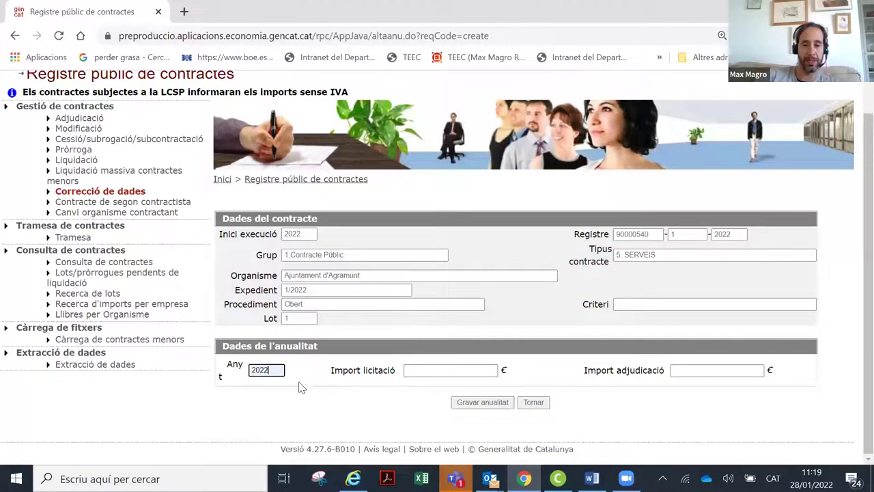
Step: Enter Import licitació 0 and Import adjudicació 25.000, then save the annuity
click(706, 369)
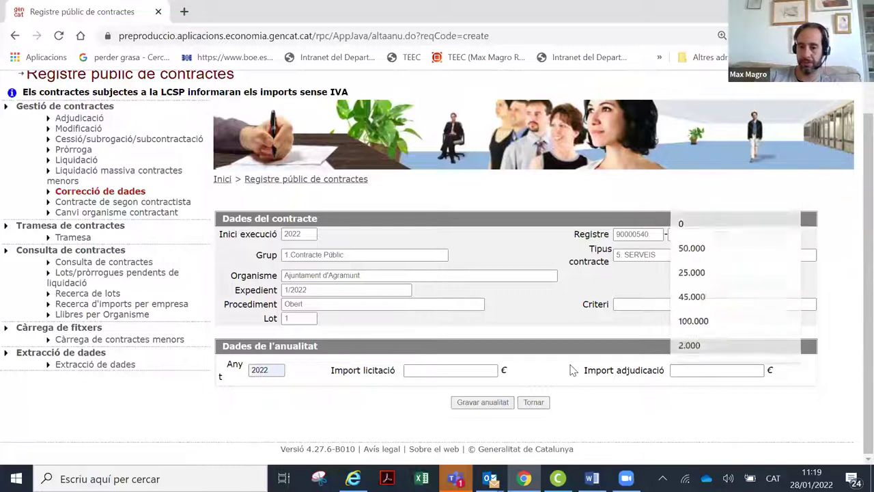
click(546, 367)
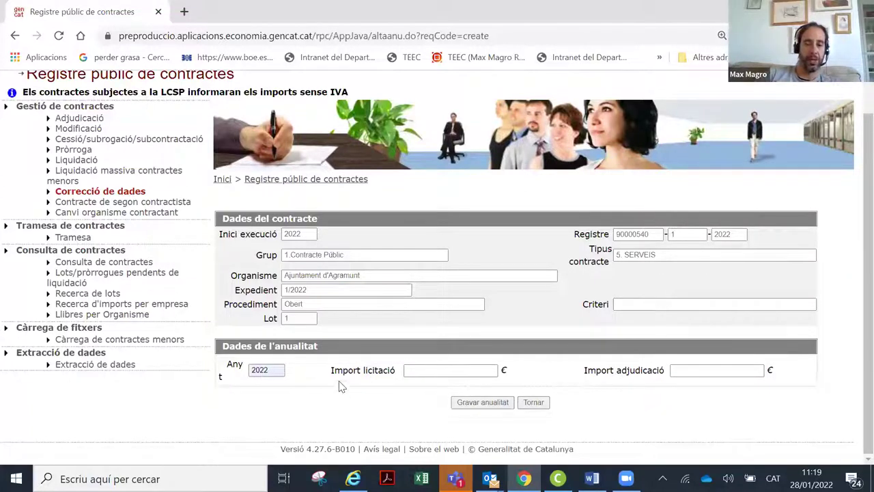
click(463, 371)
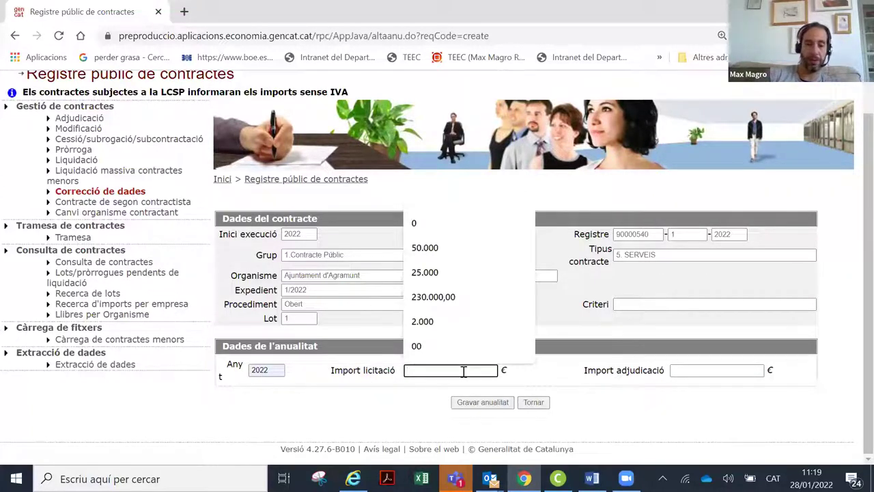
text(0)
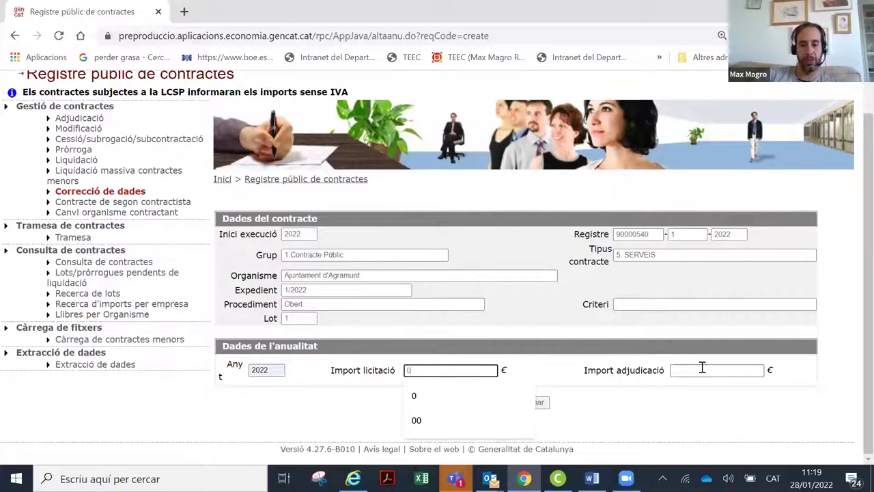
click(703, 372)
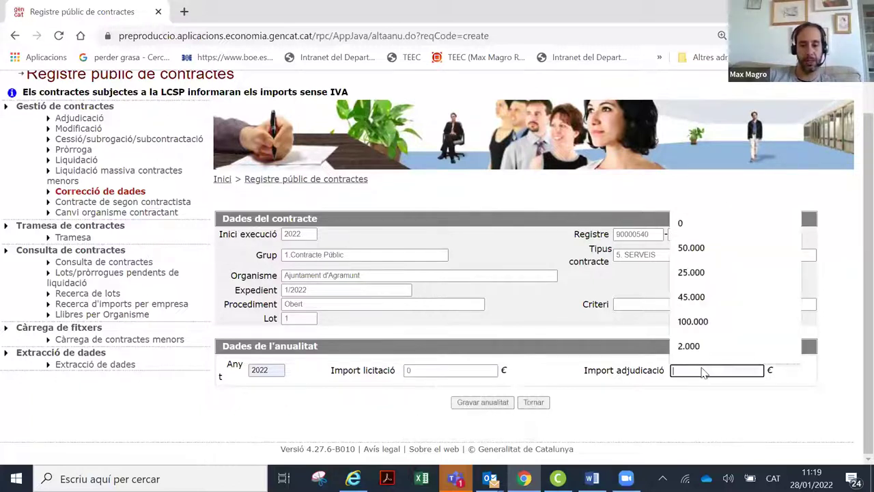
click(698, 271)
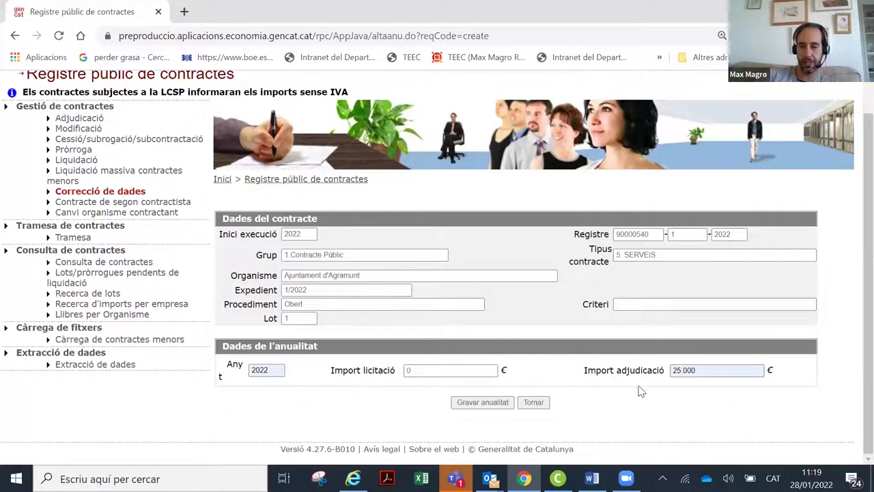
click(481, 404)
scroll(479, 410, down, 2)
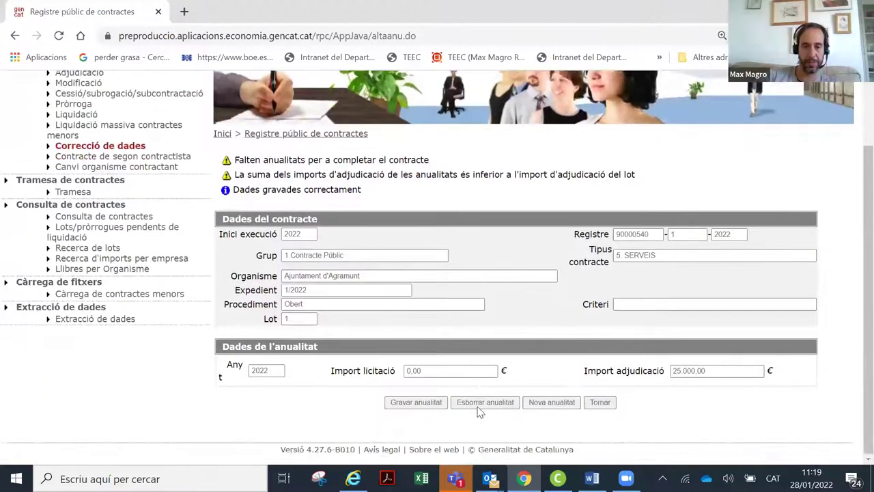
Step: Add and save a new 2023 annuity with a 40.000 tender amount and a 15.000 award amount
click(546, 406)
click(280, 407)
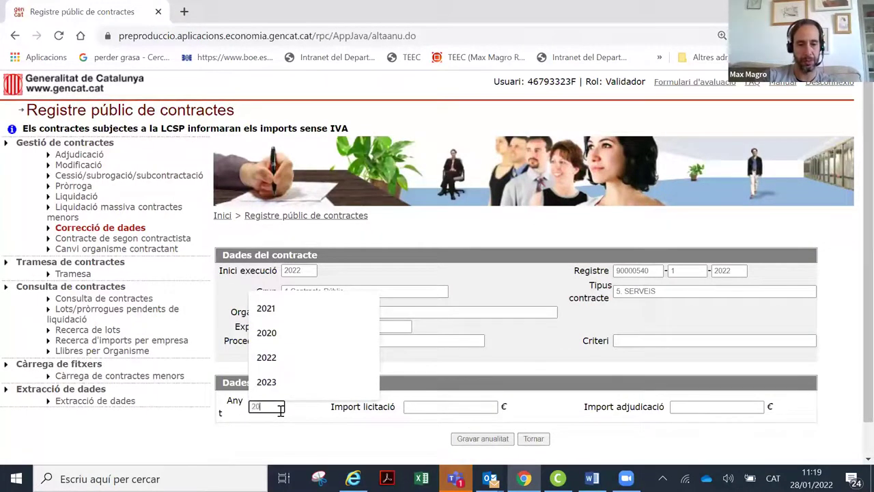
text(2023)
click(413, 406)
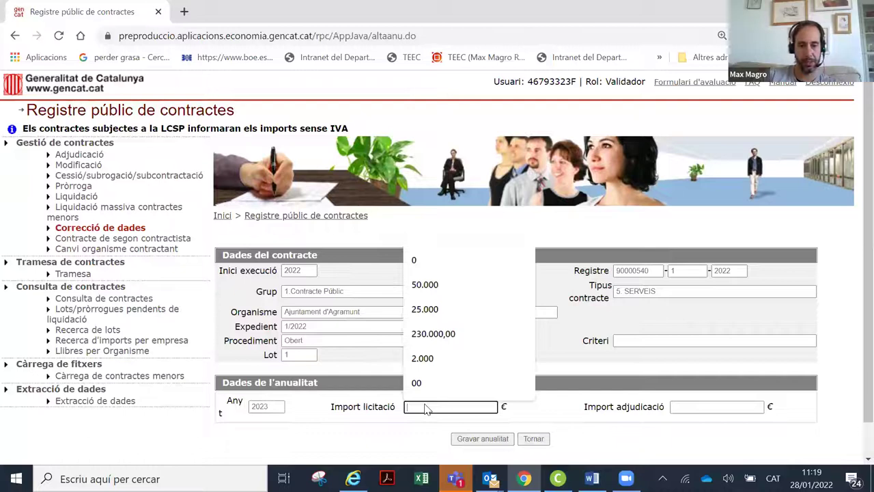
text(40.000)
click(443, 430)
click(705, 407)
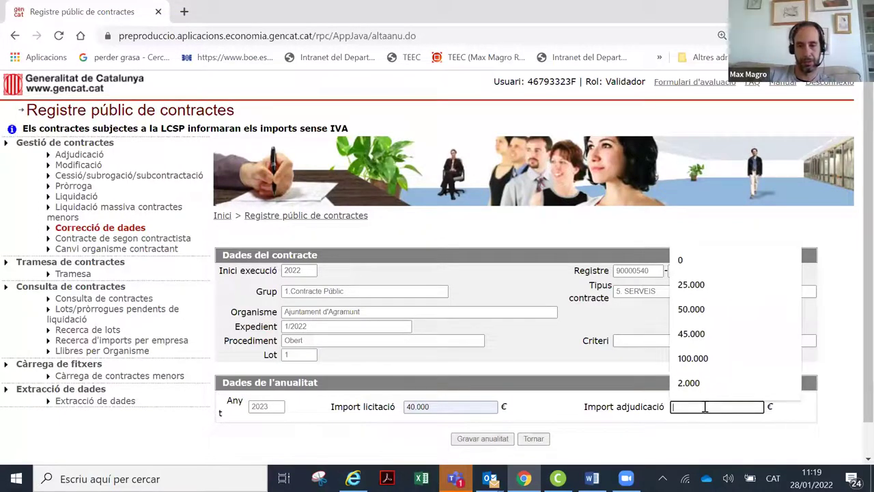
text(15)
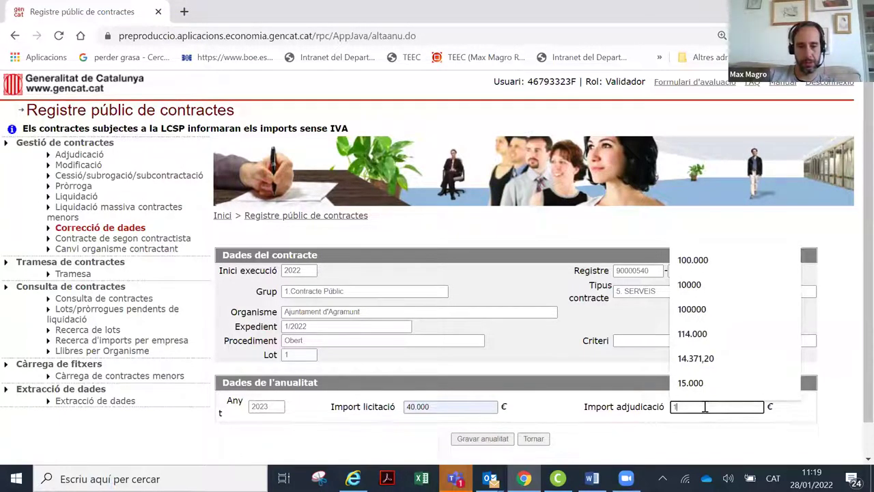
click(733, 424)
click(508, 441)
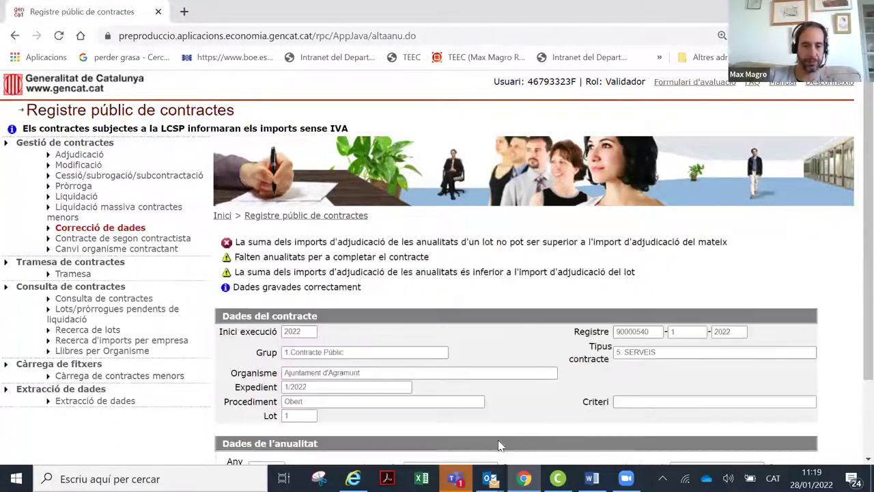
Step: Correct the 2023 award amount from 15.000,00 to 10.000,00 and save the annuity again
scroll(492, 390, down, 3)
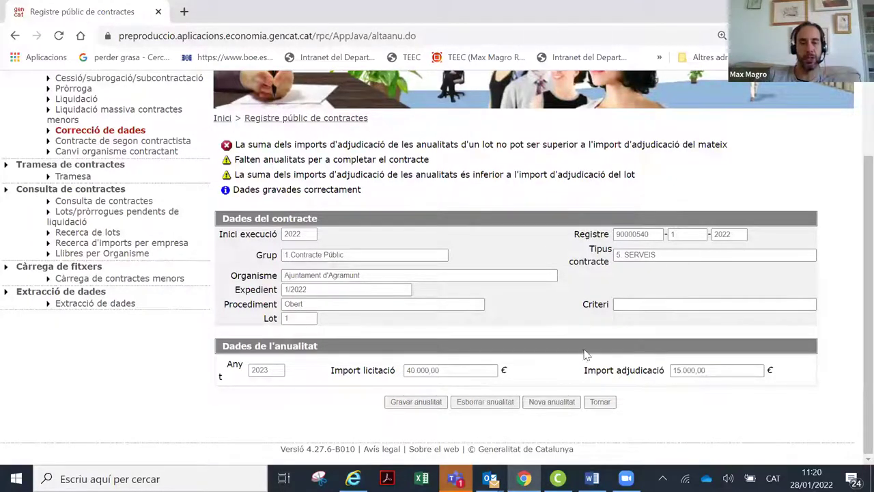
double_click(683, 370)
text(1)
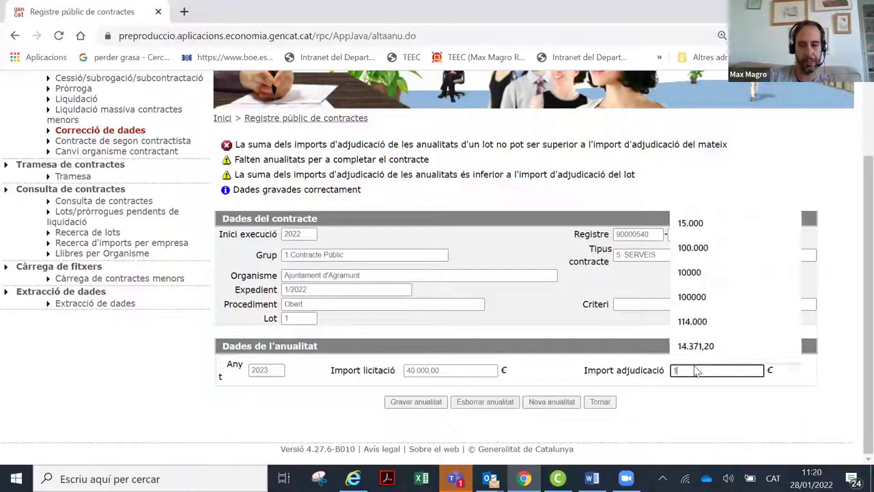
text(0.000)
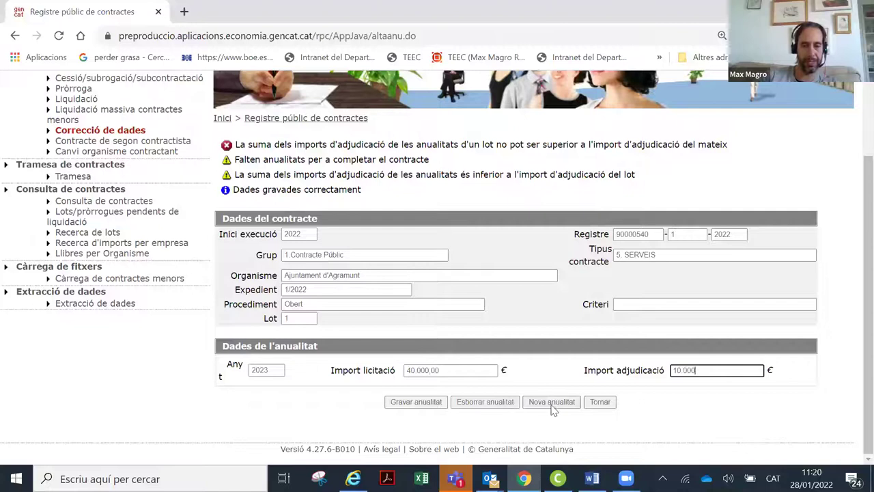
click(423, 404)
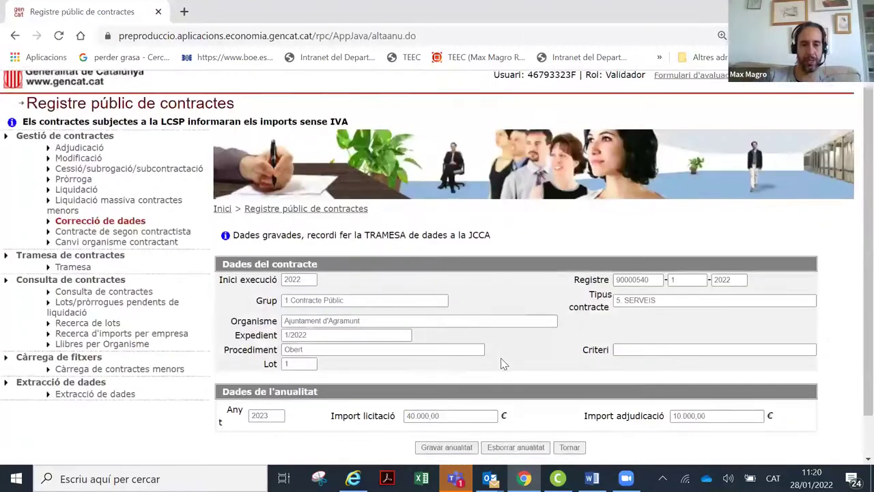
scroll(503, 369, down, 1)
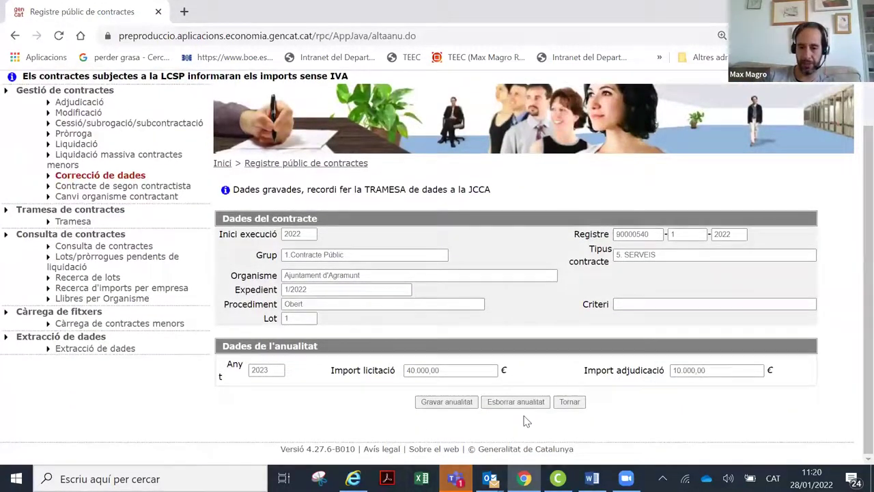
Step: Return to Lot 1's details page and scroll down to Anualitats del lot
click(568, 402)
scroll(572, 411, down, 3)
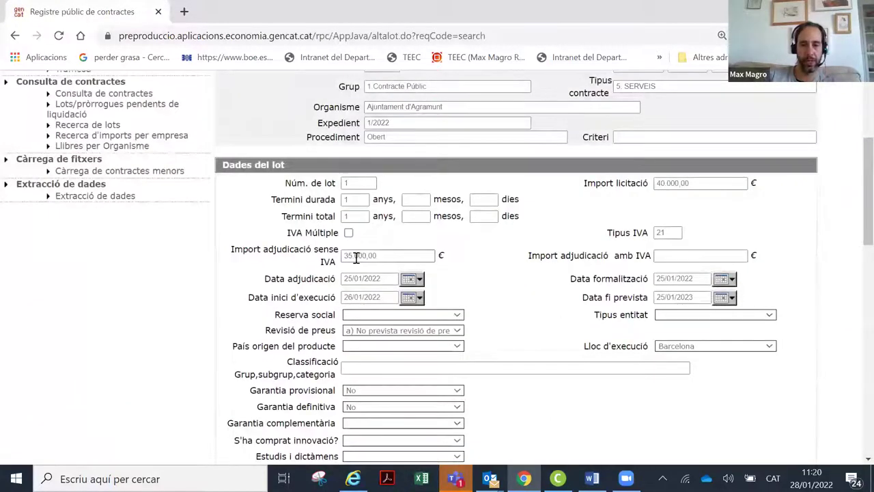
scroll(362, 271, down, 1)
scroll(362, 271, down, 10)
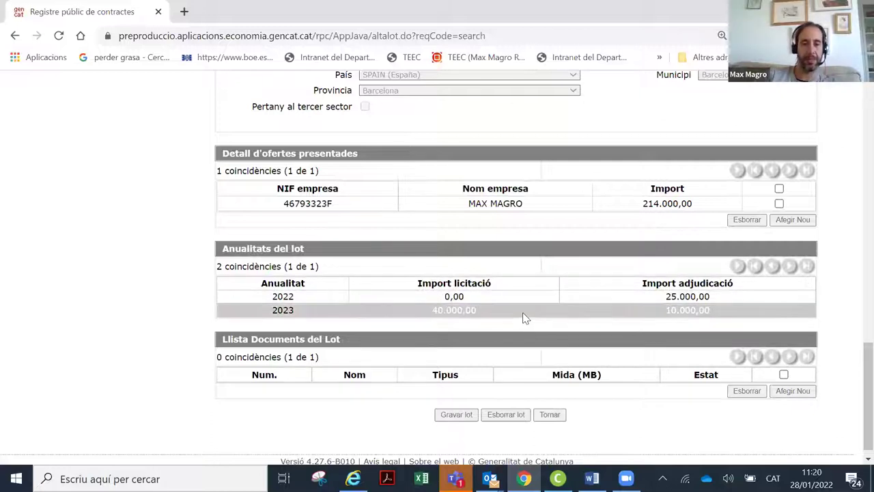
Step: Check the annuity rows: 2022 at 25.000,00 and 2023 at 10.000,00
drag(647, 283, 710, 310)
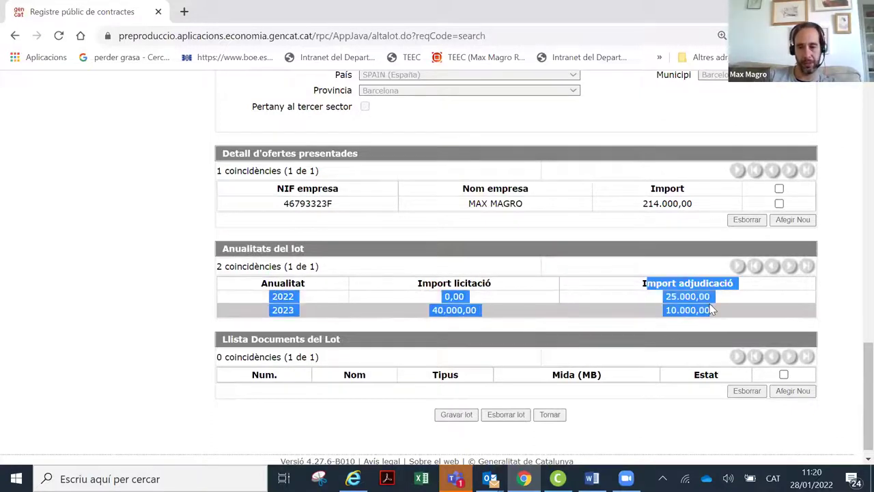
click(501, 288)
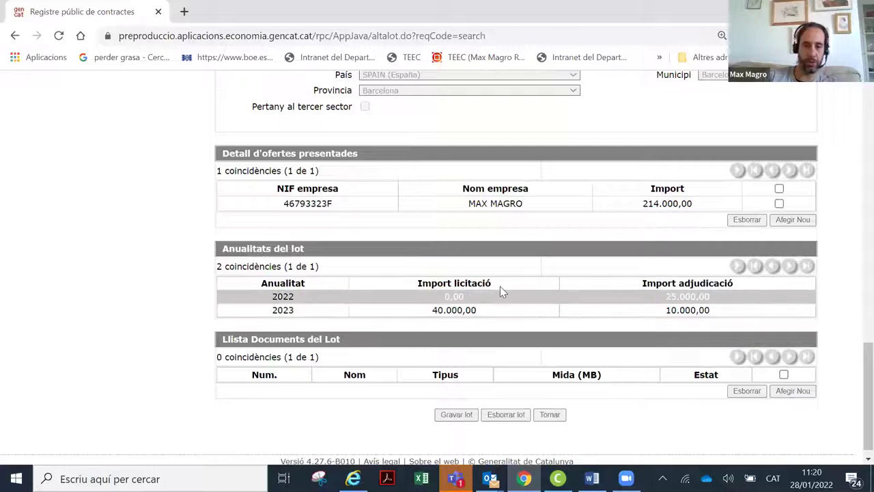
drag(426, 310, 714, 310)
click(465, 293)
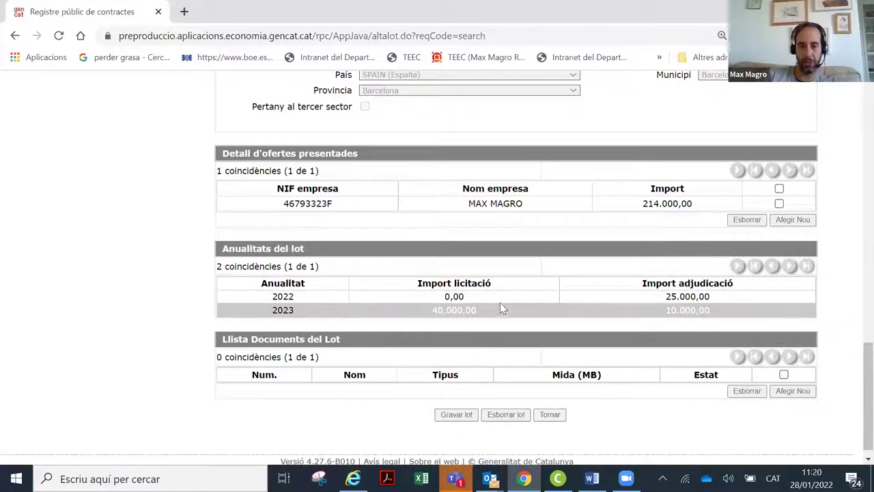
scroll(524, 319, up, 8)
scroll(524, 319, up, 5)
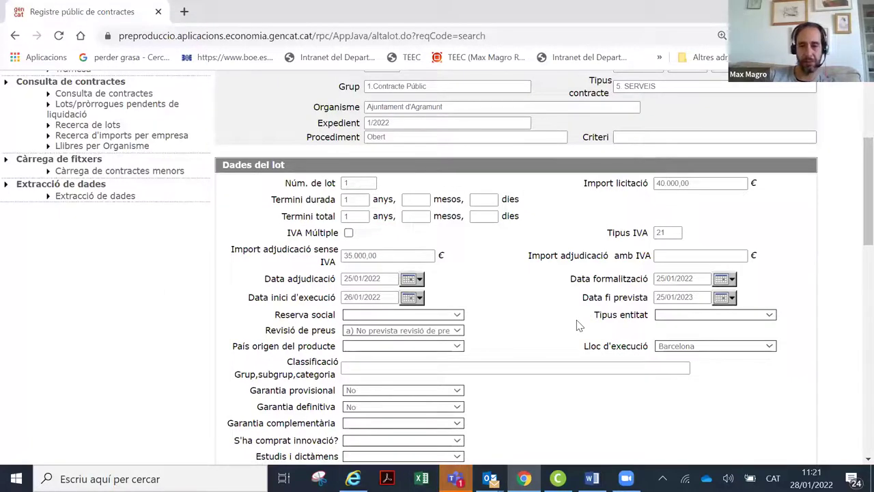
scroll(570, 344, down, 9)
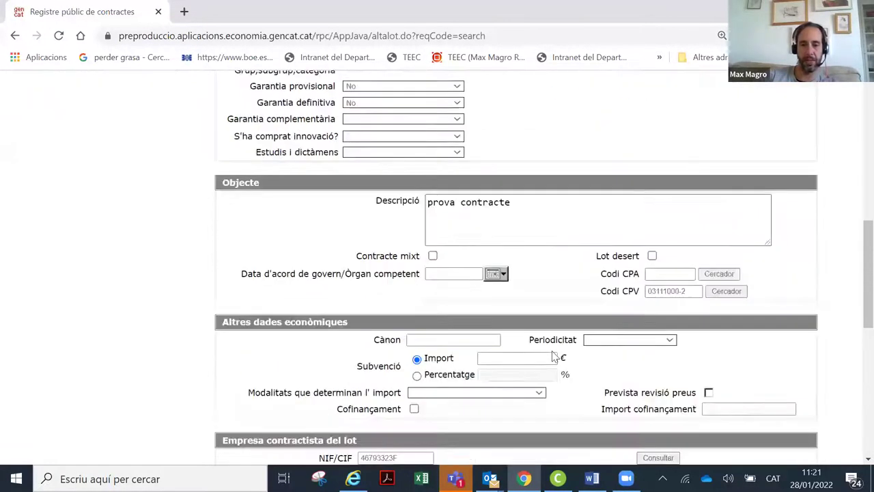
scroll(444, 418, down, 3)
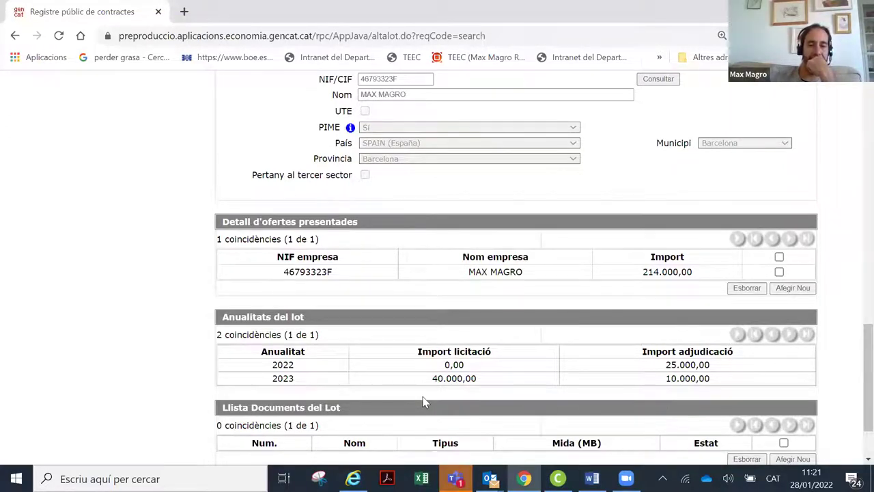
scroll(420, 403, up, 4)
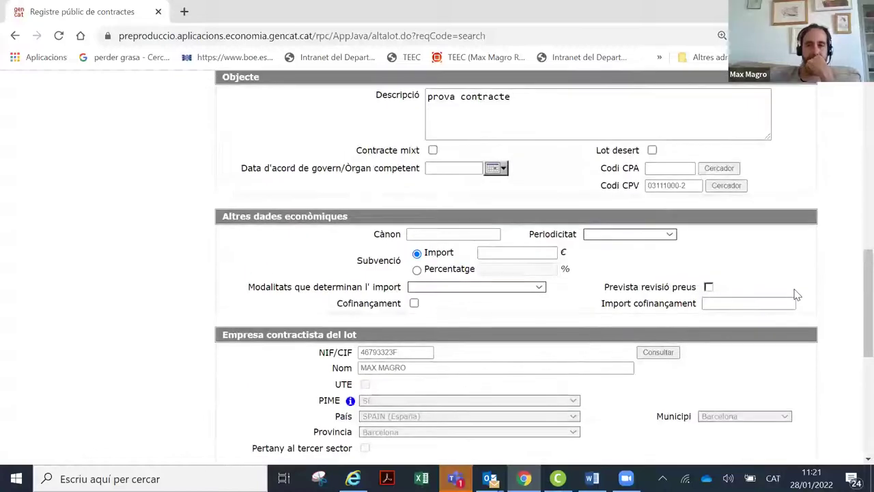
scroll(778, 304, down, 2)
scroll(451, 416, down, 2)
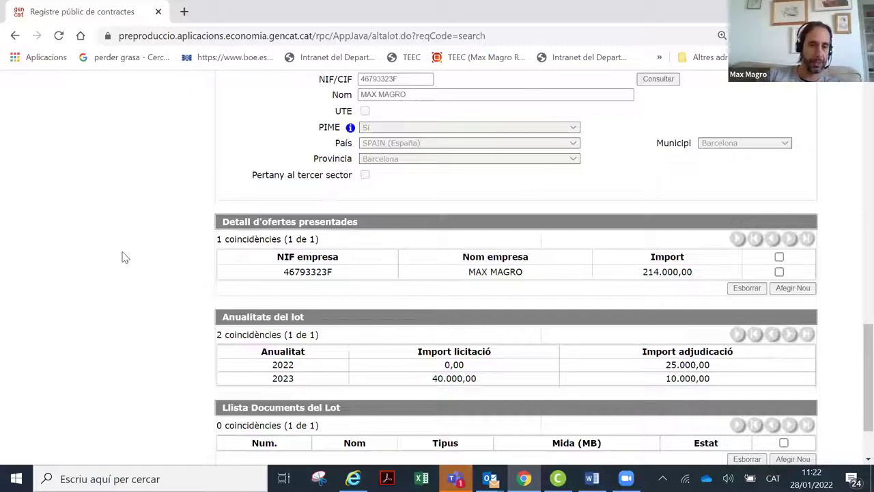
scroll(125, 257, down, 1)
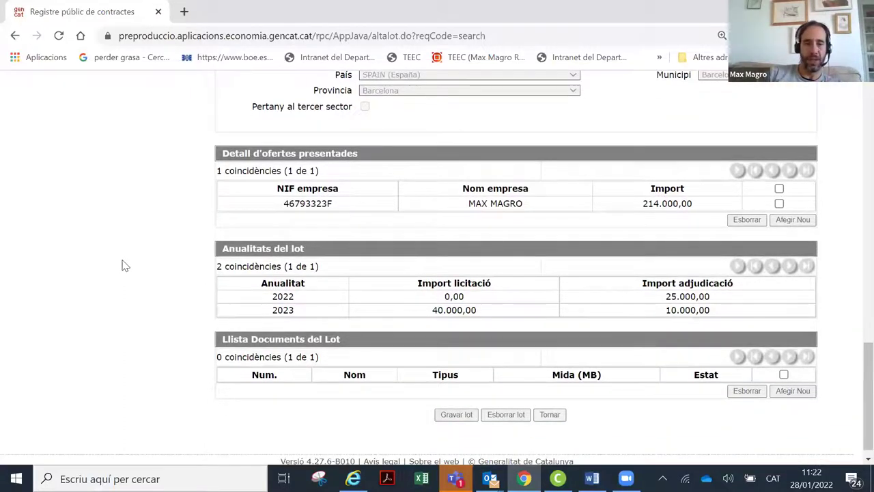
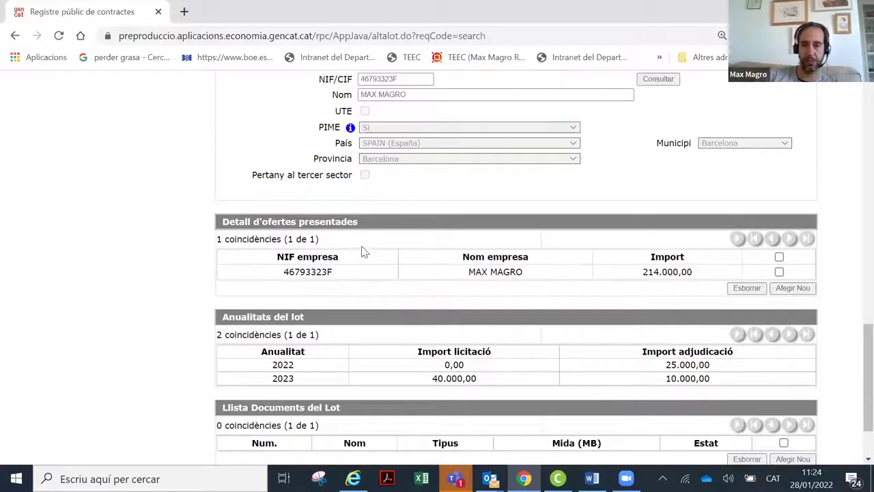
Step: Scroll the lot form to the contractor's 214.000,00 offer and the 2022–2023 annuities
scroll(232, 281, up, 1)
Step: Delete the contractor's 214.000,00 offer from Detall d'ofertes presentades
scroll(342, 282, up, 2)
scroll(273, 285, down, 2)
drag(220, 289, 361, 293)
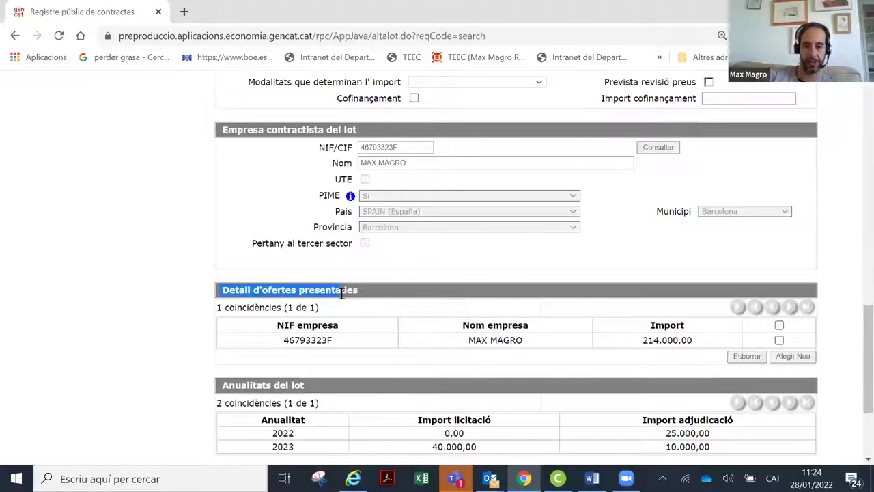
scroll(361, 293, down, 1)
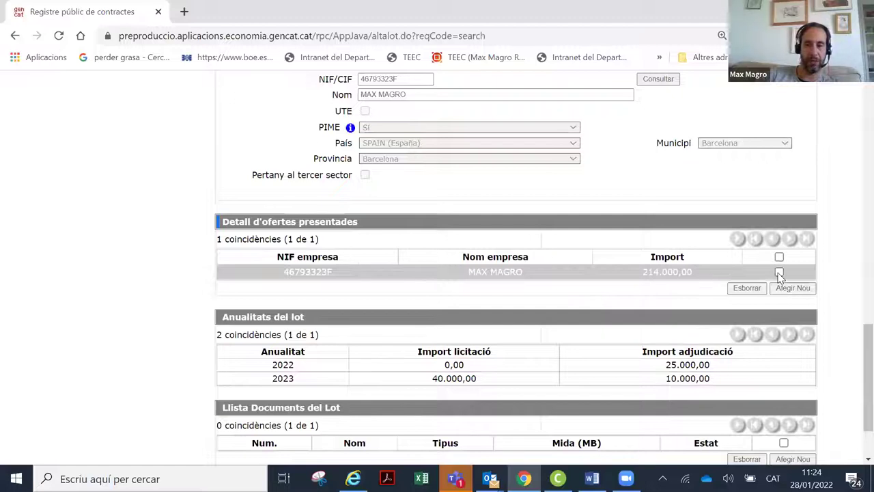
click(779, 273)
click(747, 290)
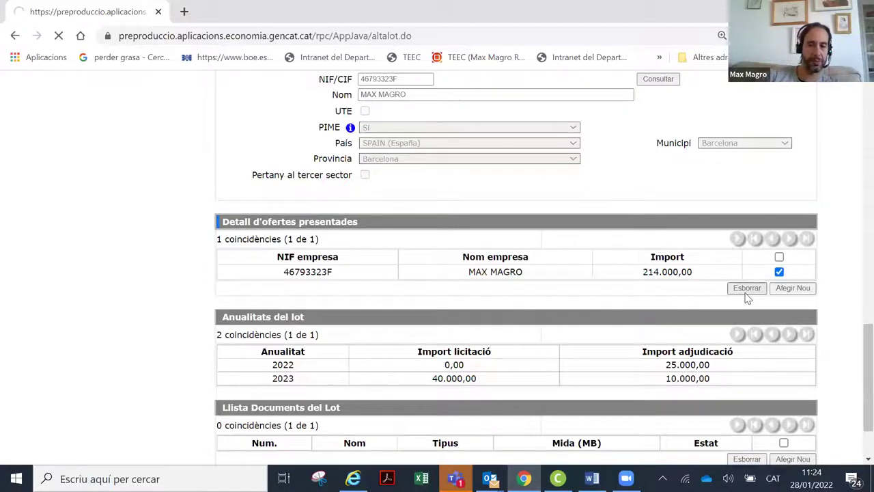
scroll(747, 299, down, 15)
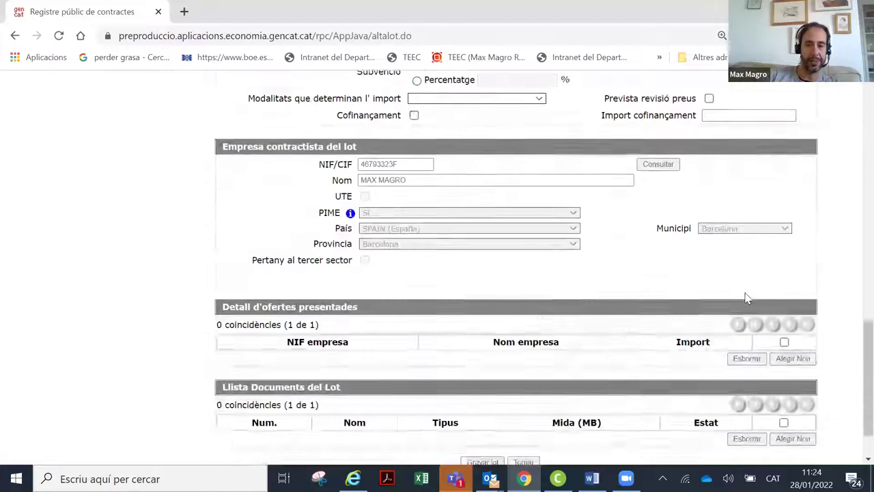
scroll(747, 298, down, 2)
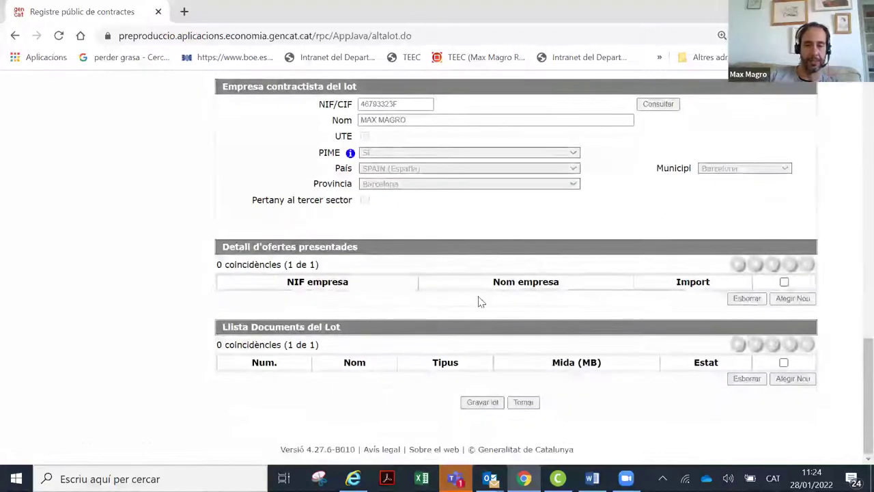
click(792, 303)
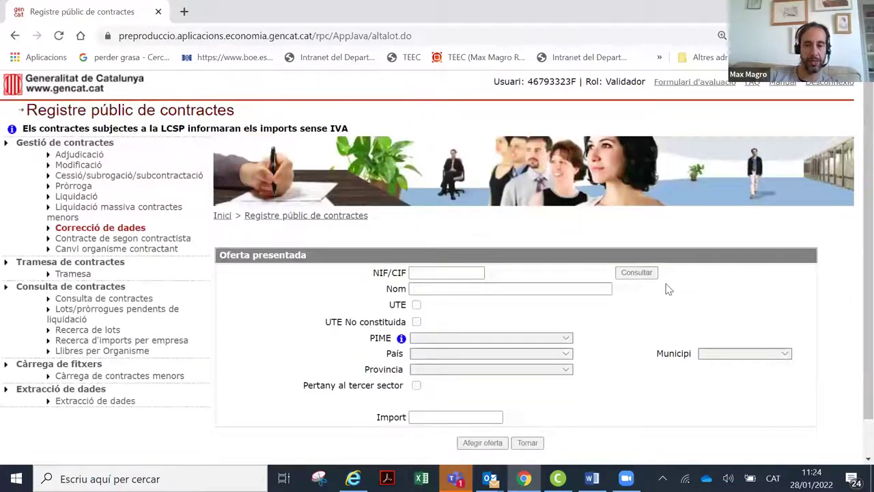
Step: Re-add the contractor's offer by its NIF/CIF with an Import of 214.000
click(467, 273)
click(461, 297)
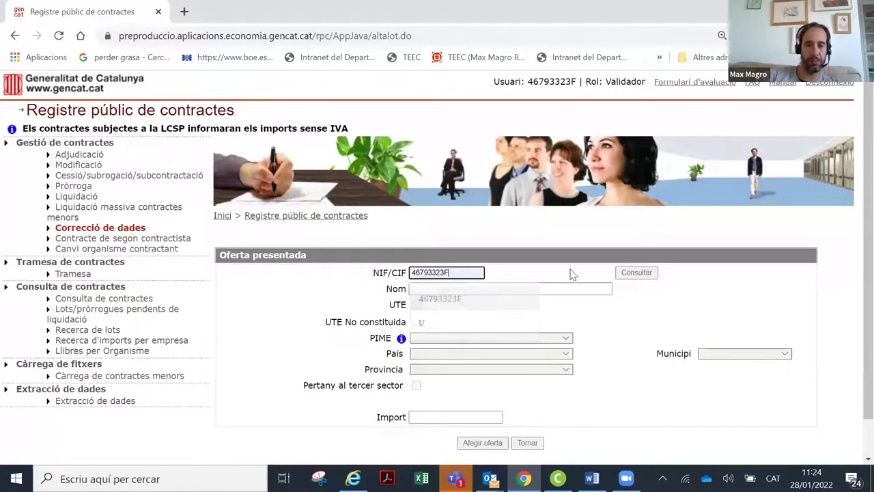
click(623, 273)
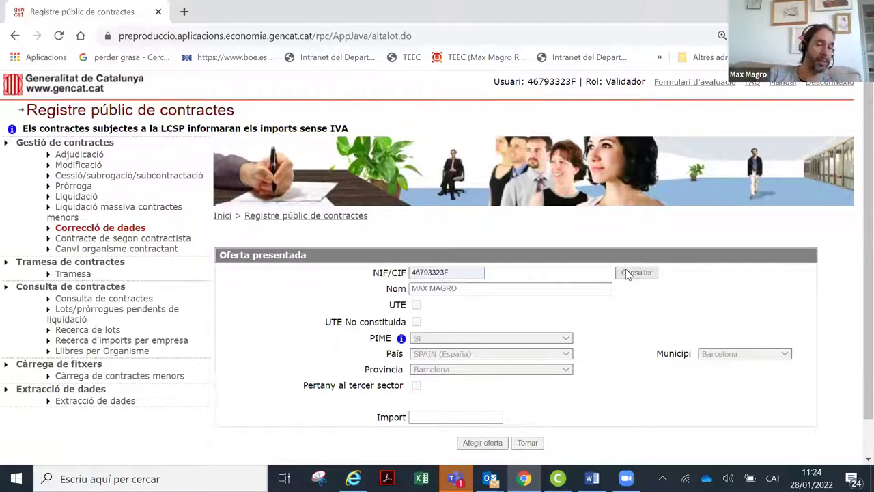
scroll(400, 386, down, 1)
click(419, 380)
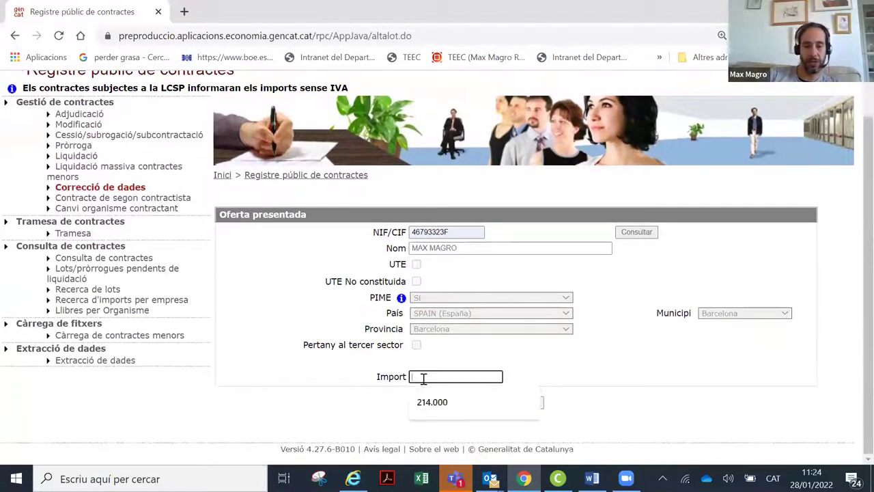
click(412, 406)
click(483, 403)
scroll(575, 398, down, 13)
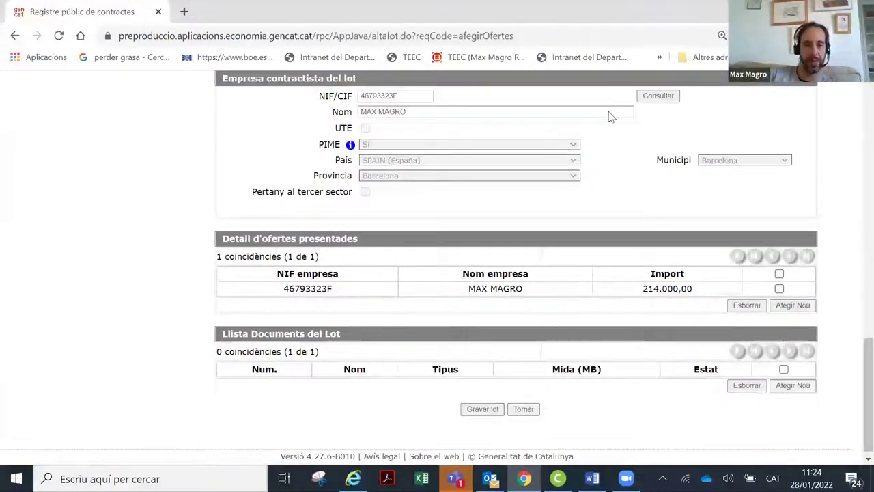
scroll(593, 270, up, 3)
scroll(592, 277, up, 5)
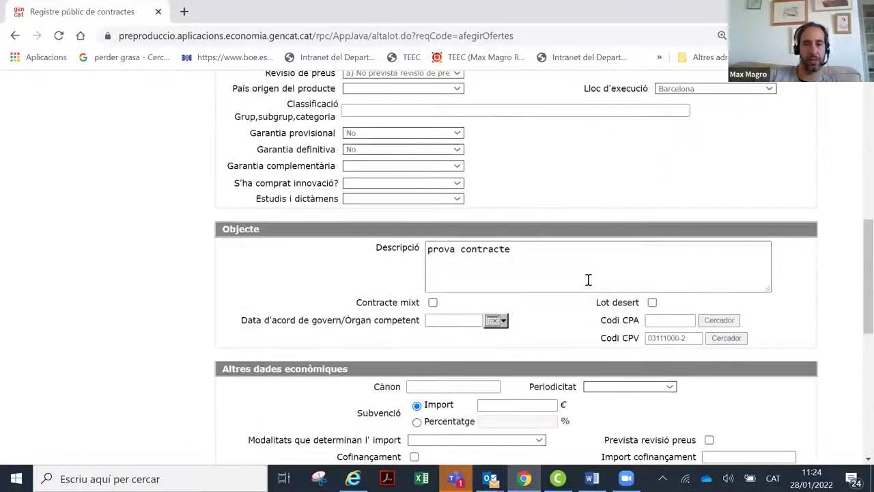
scroll(590, 285, down, 8)
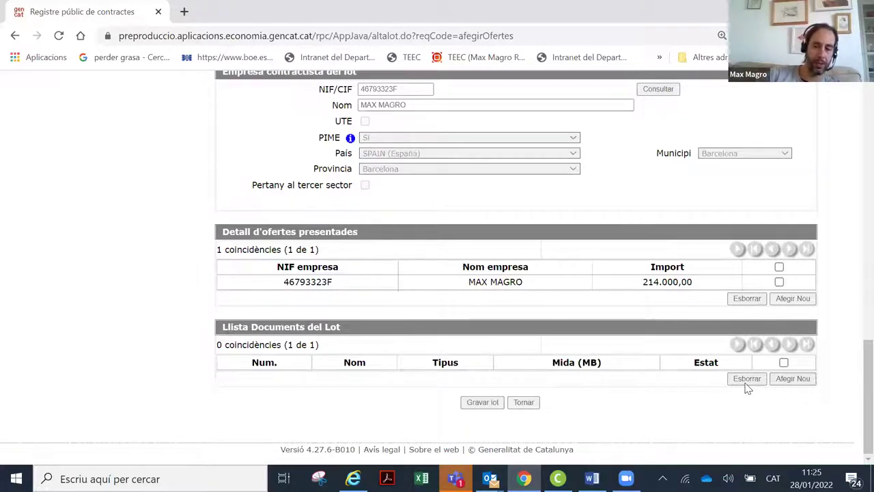
click(792, 379)
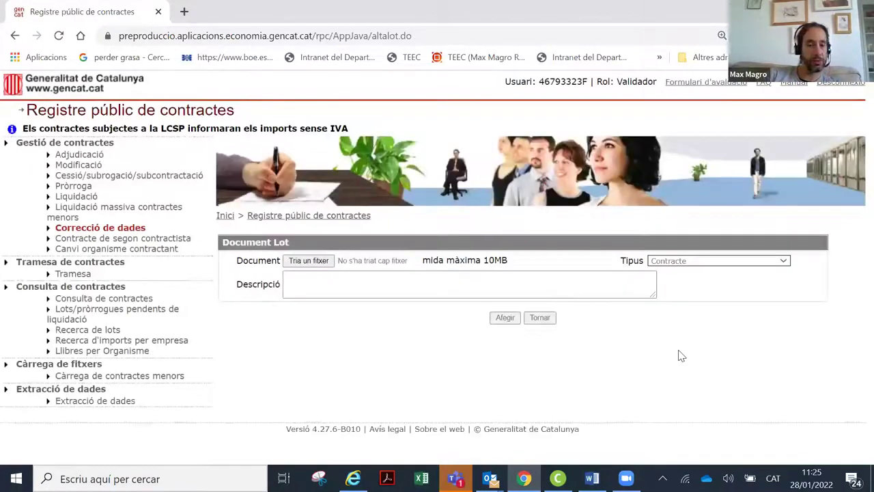
click(681, 263)
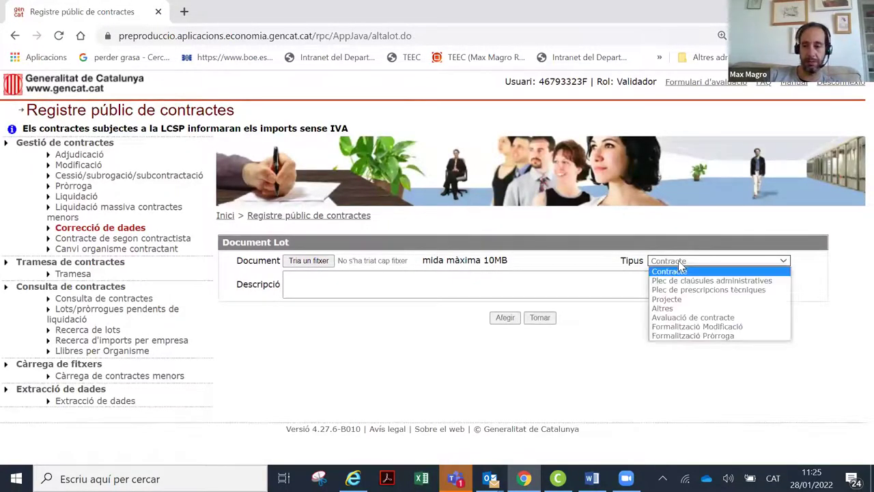
click(683, 272)
click(722, 265)
click(719, 283)
click(743, 262)
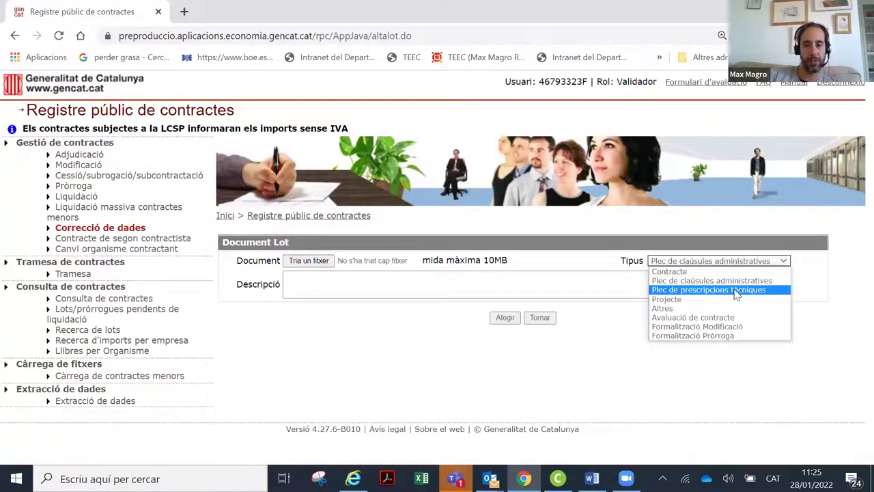
click(719, 290)
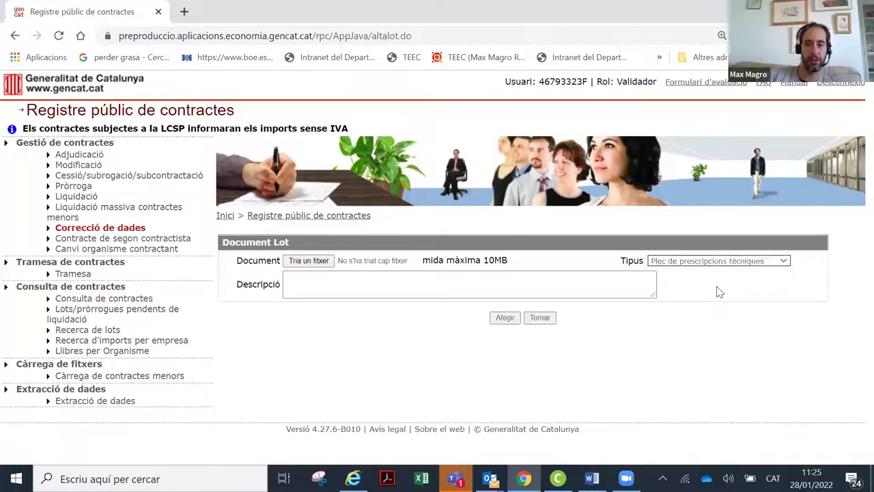
click(745, 262)
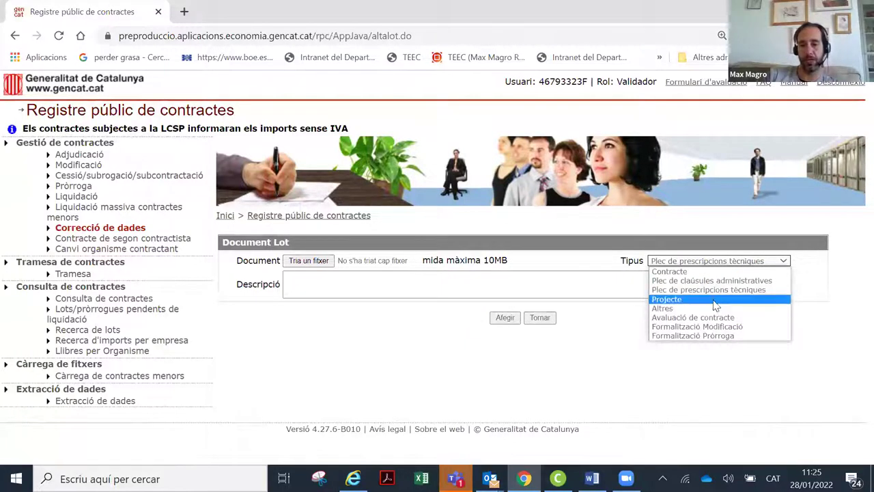
click(798, 273)
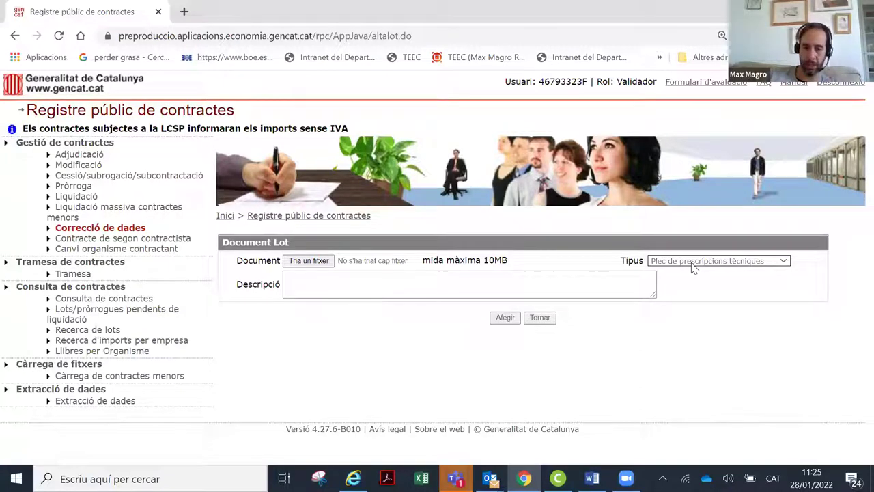
click(374, 287)
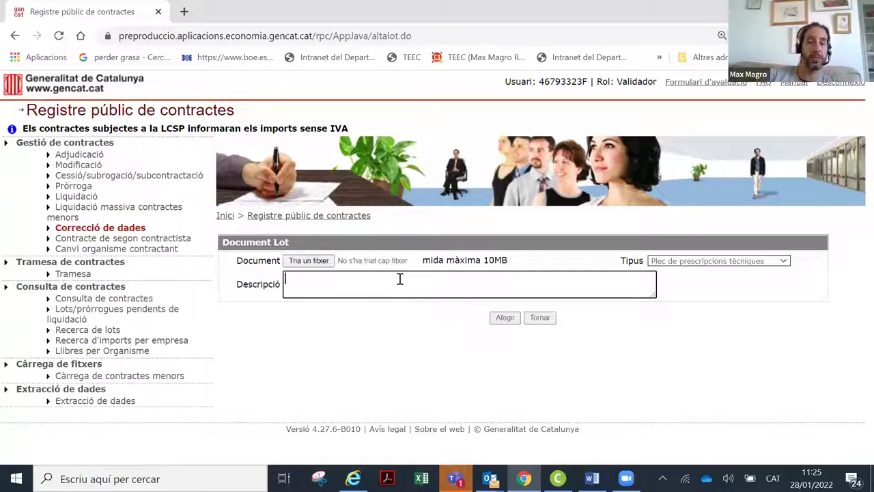
click(317, 262)
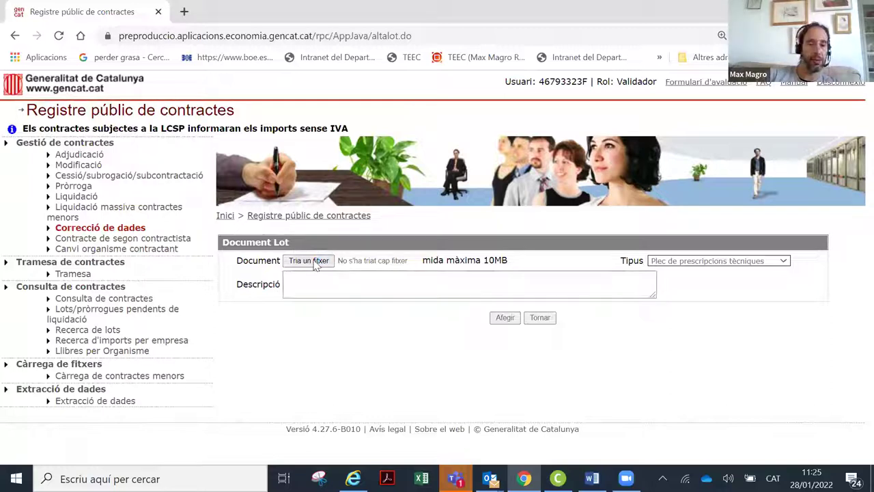
scroll(242, 285, down, 1)
double_click(243, 277)
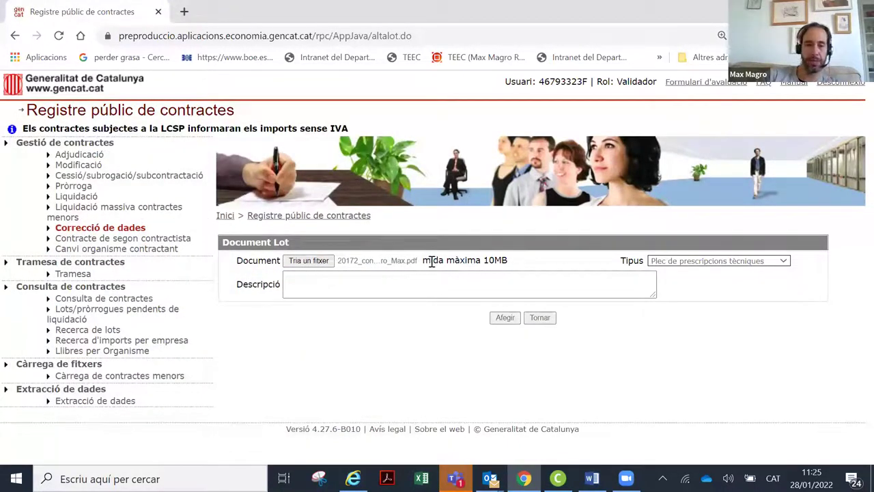
drag(432, 262, 516, 267)
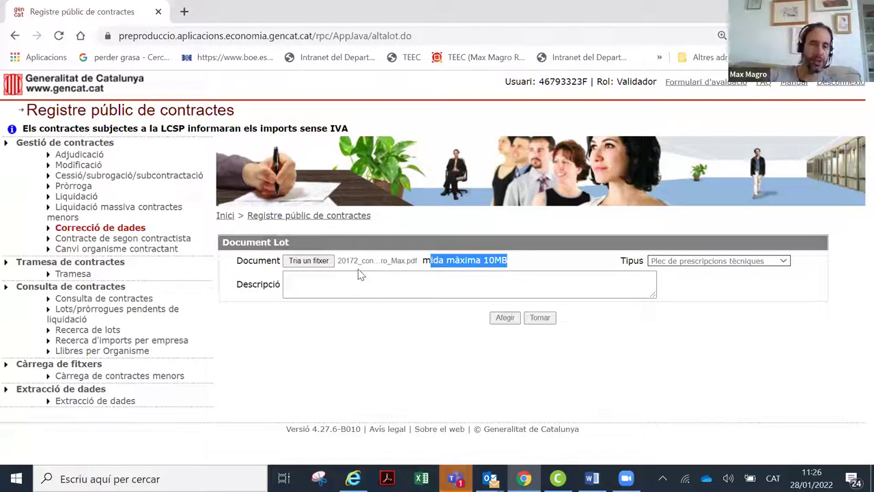
click(540, 320)
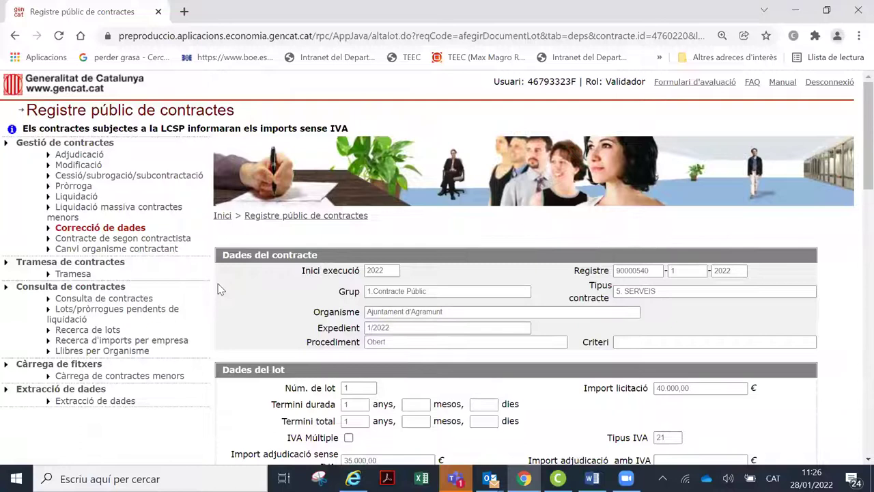
Step: Go to Càrrega de contractes menors under Càrrega de fitxers
click(126, 377)
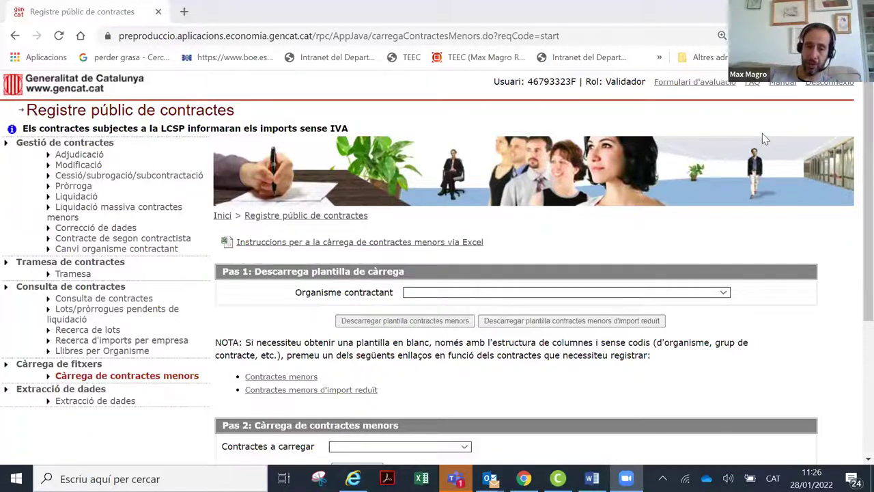
scroll(714, 193, down, 2)
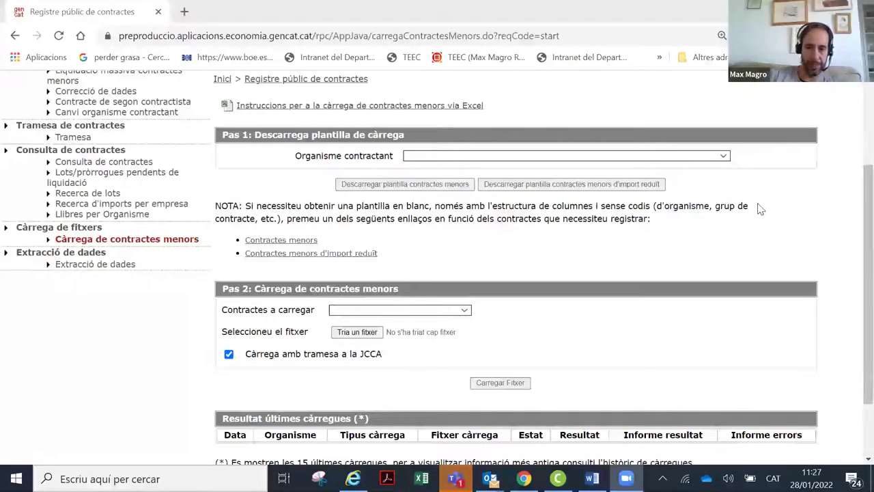
scroll(760, 208, up, 1)
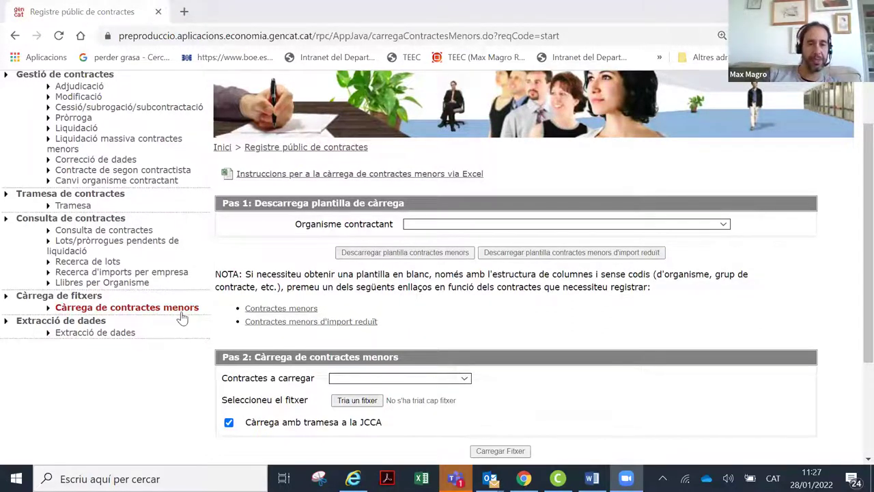
scroll(213, 321, up, 1)
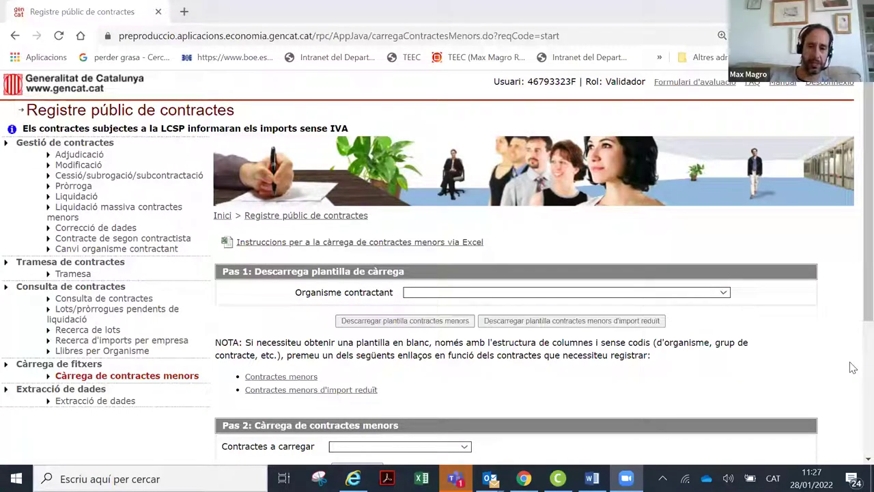
scroll(852, 367, down, 2)
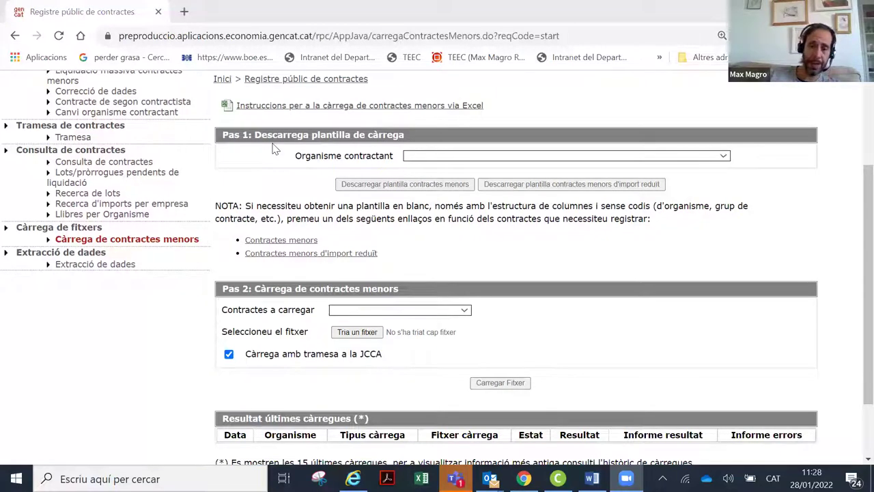
click(484, 158)
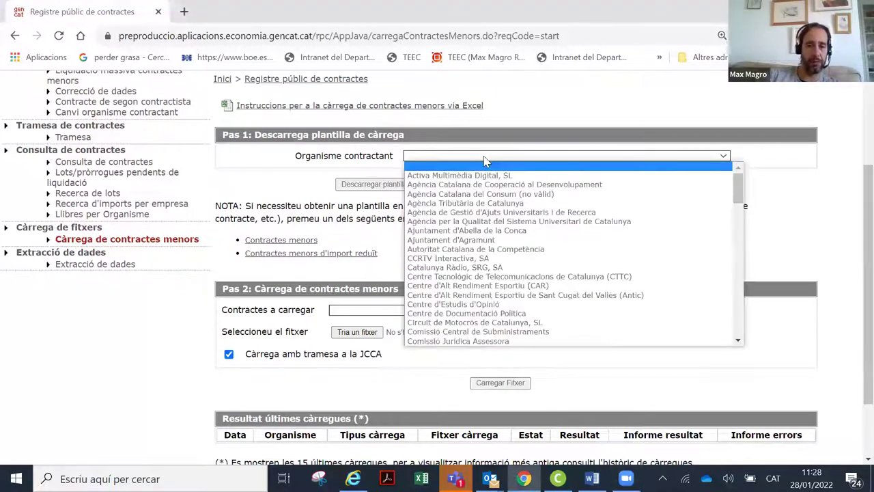
Step: Choose Ajuntament d'Agramunt as contracting body and download the standard and reduced-amount templates
click(485, 239)
click(756, 185)
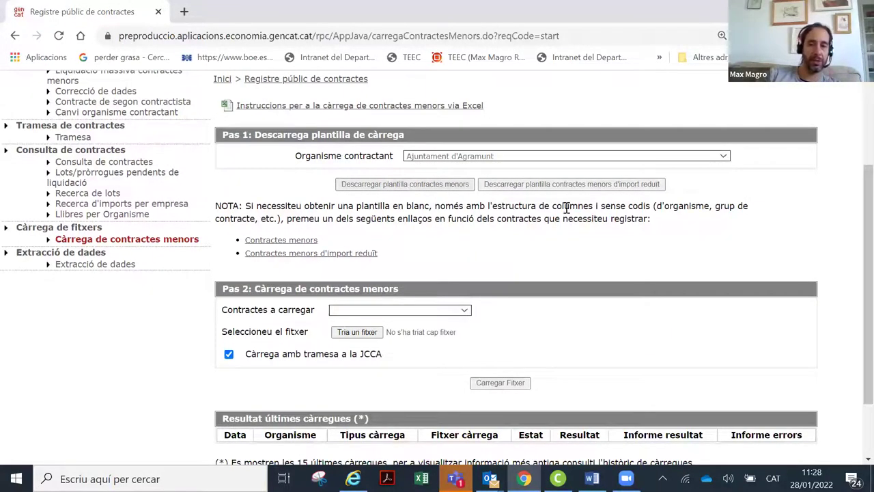
click(589, 186)
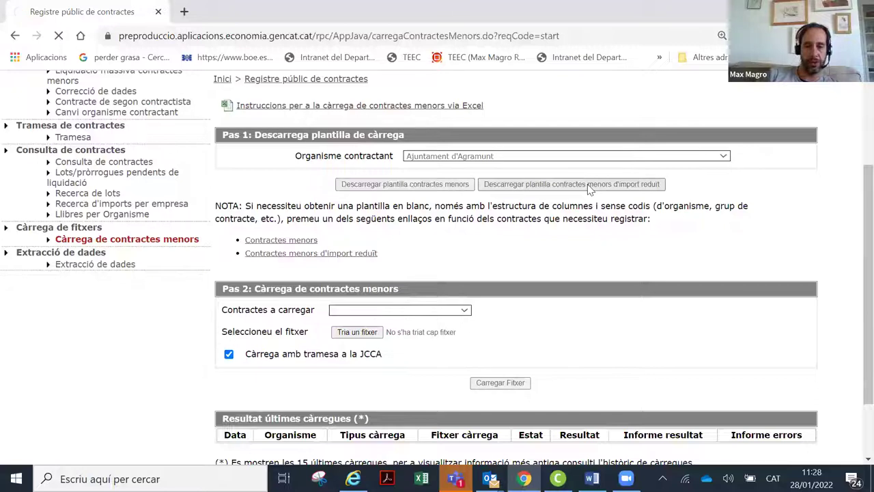
click(439, 185)
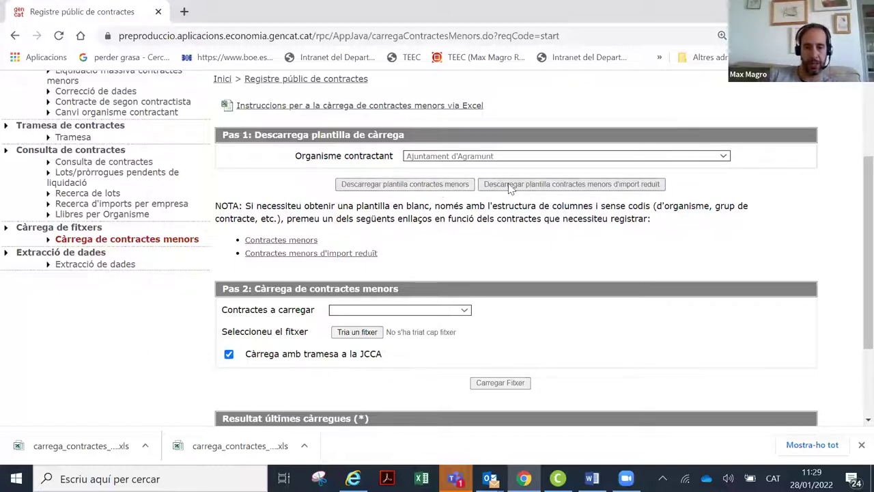
click(227, 453)
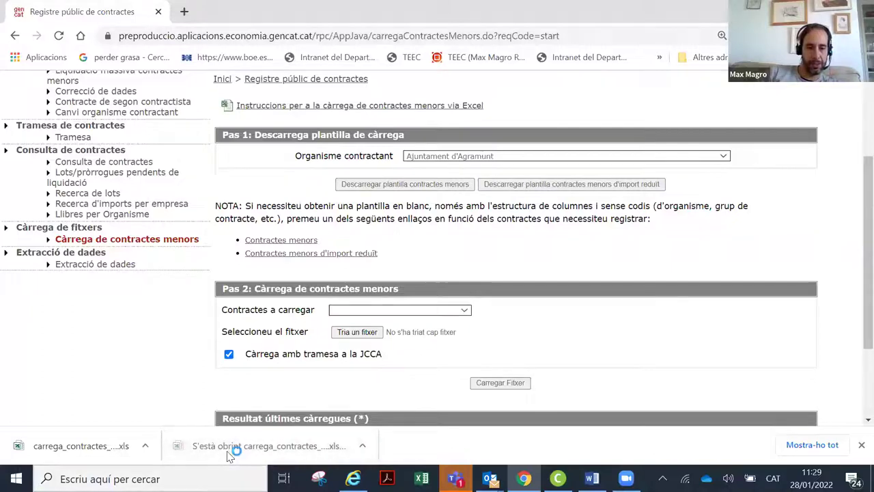
click(109, 456)
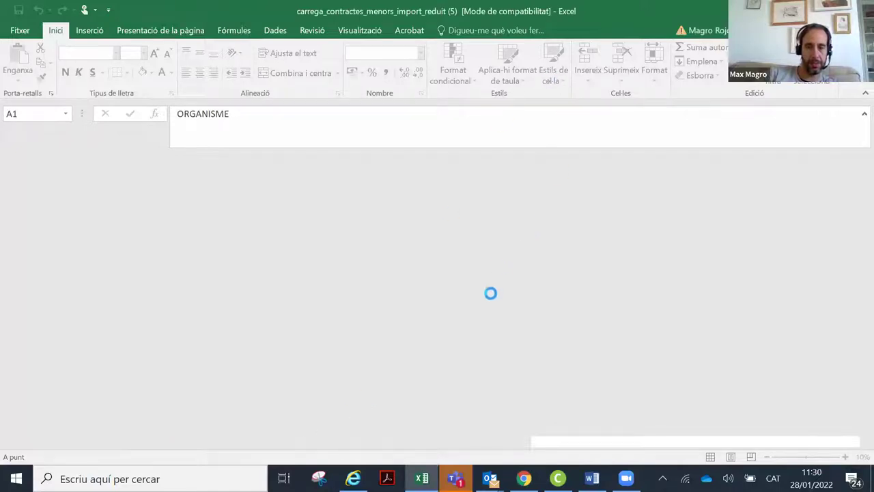
mouse_move(422, 478)
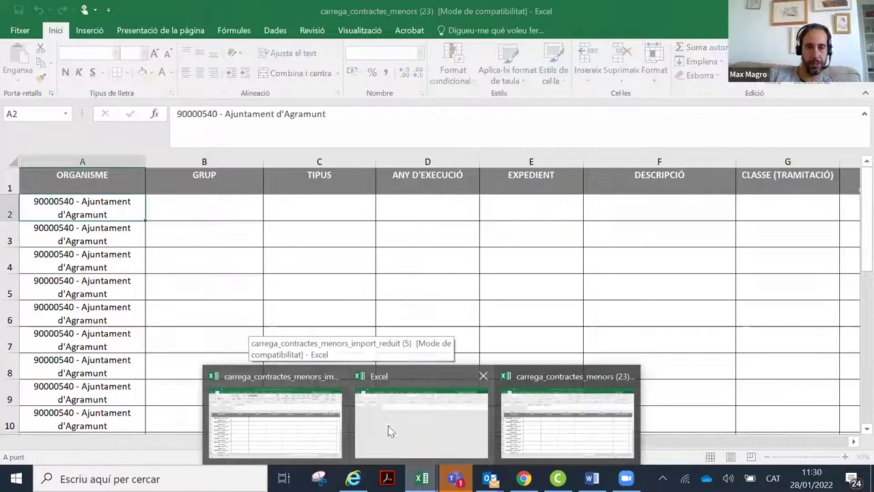
click(524, 430)
mouse_move(588, 442)
mouse_down()
mouse_move(618, 442)
mouse_move(588, 443)
mouse_up()
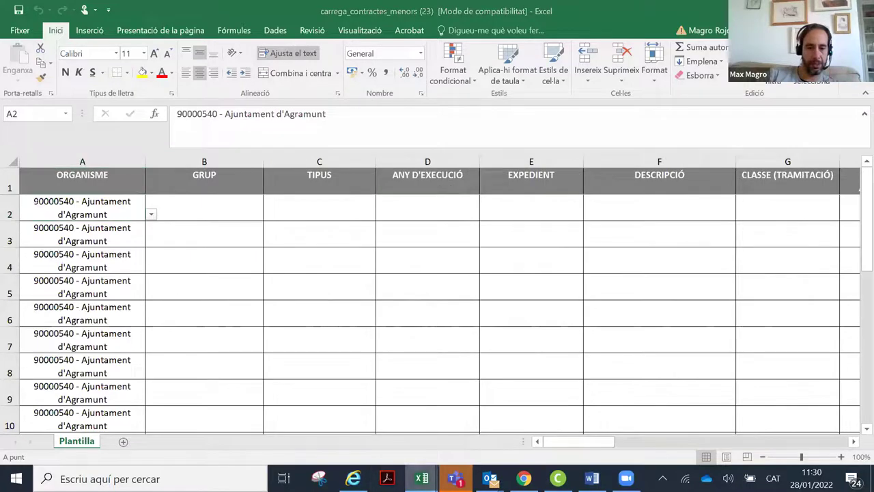
mouse_move(421, 478)
click(347, 441)
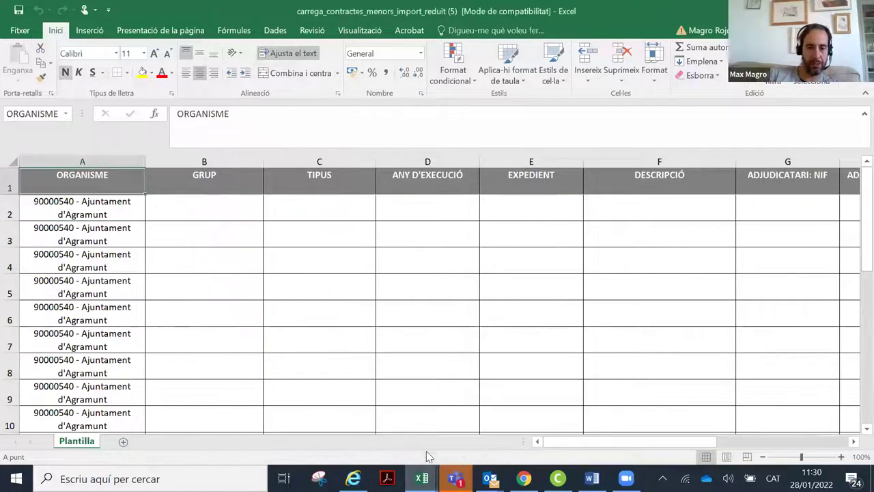
drag(578, 442, 617, 441)
key(alt+Tab)
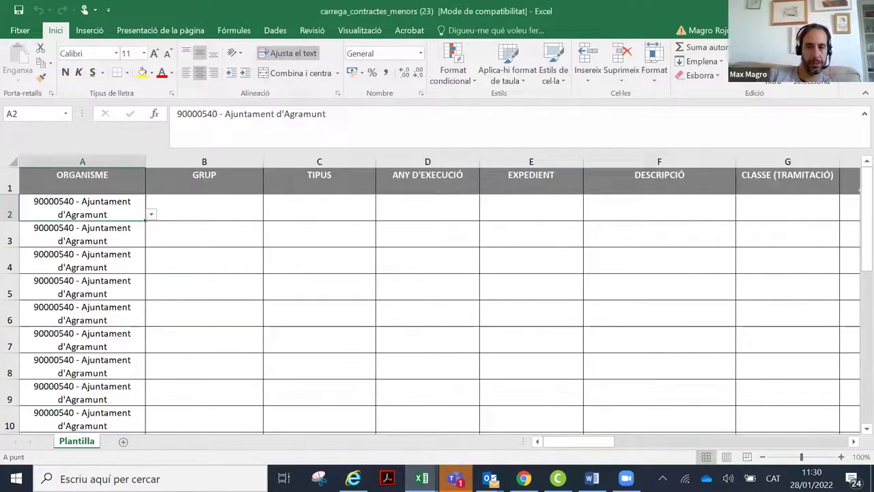
drag(593, 443, 831, 437)
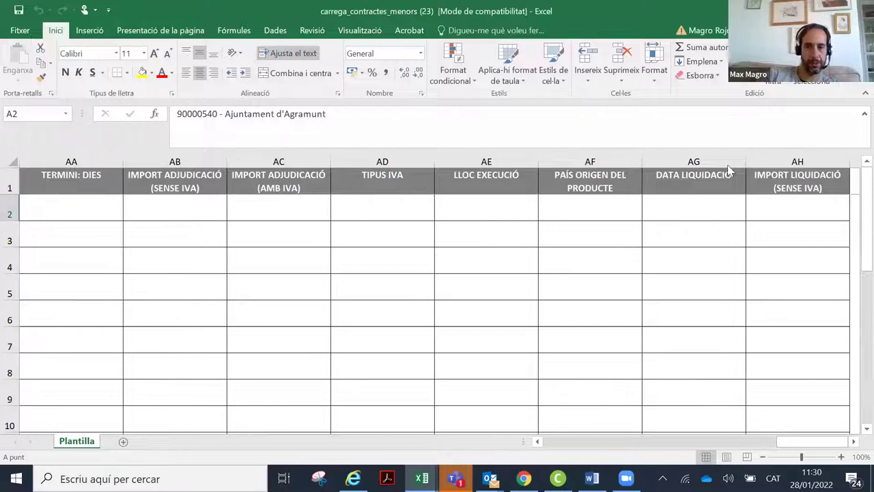
key(ctrl+w)
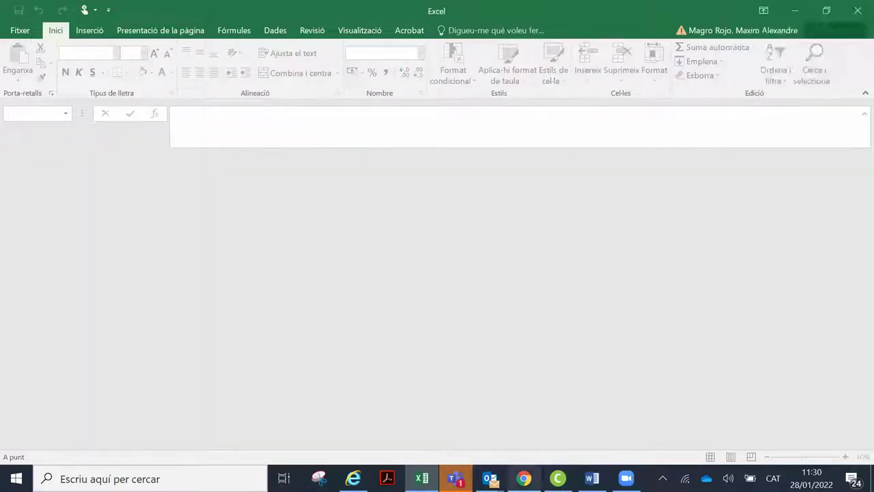
click(523, 478)
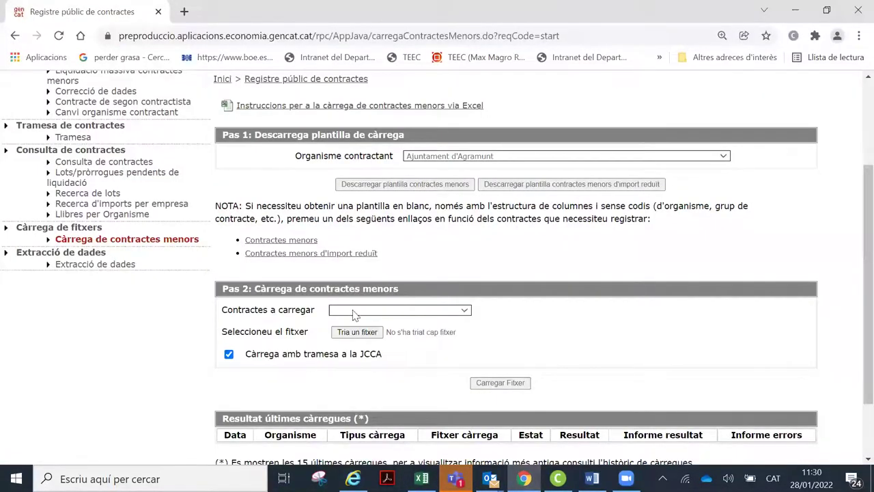
click(527, 184)
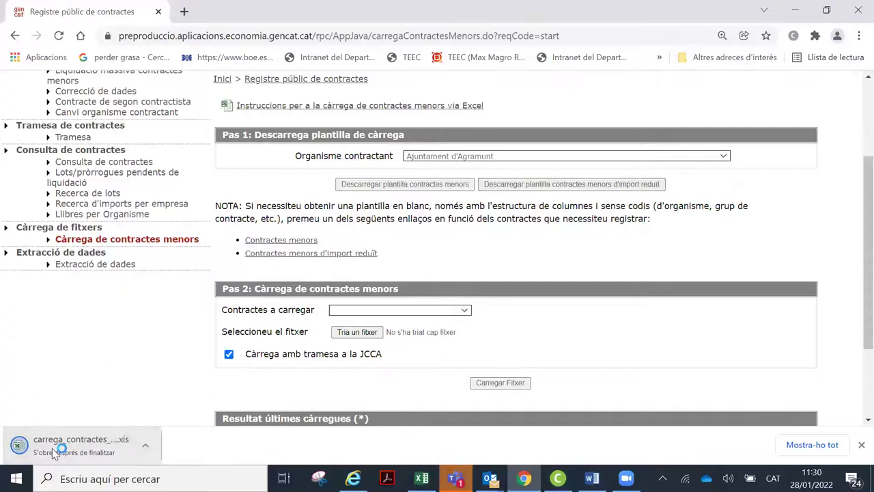
Step: Open the newly downloaded carrega_contractes_menors_import_reduit (6) template in Excel
click(52, 448)
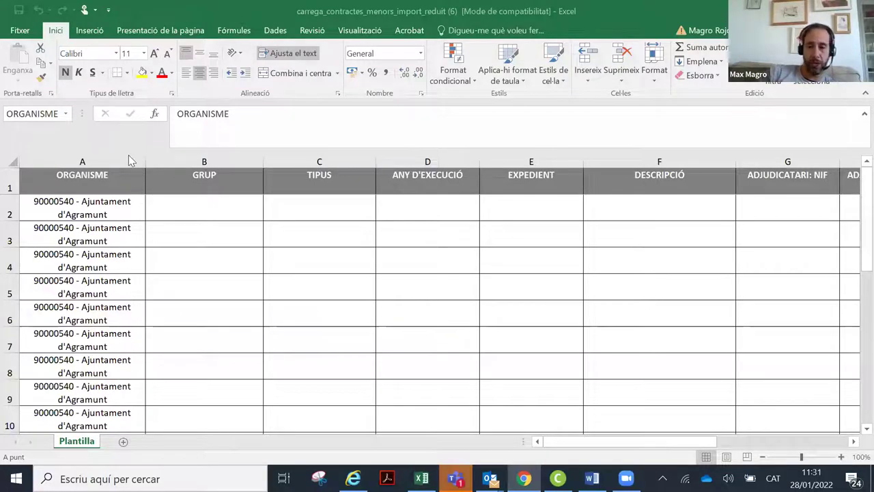
Step: Widen the ORGANISME column A a little, in two small adjustments
click(119, 179)
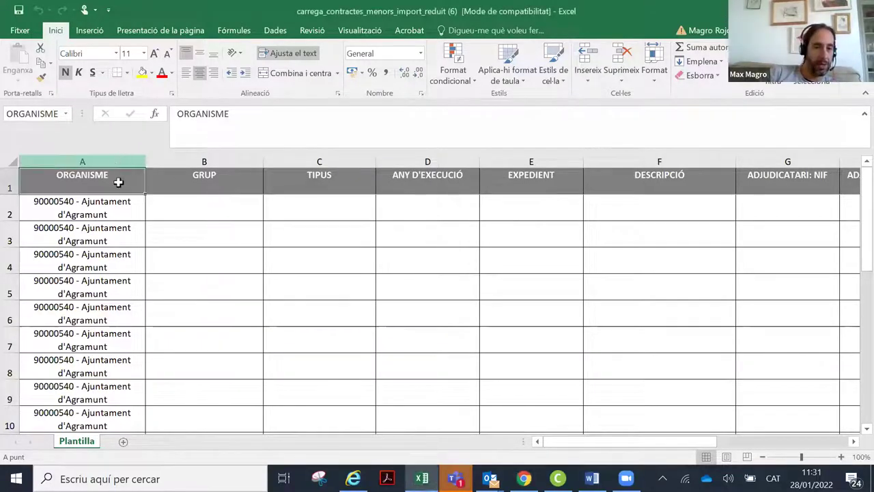
click(107, 161)
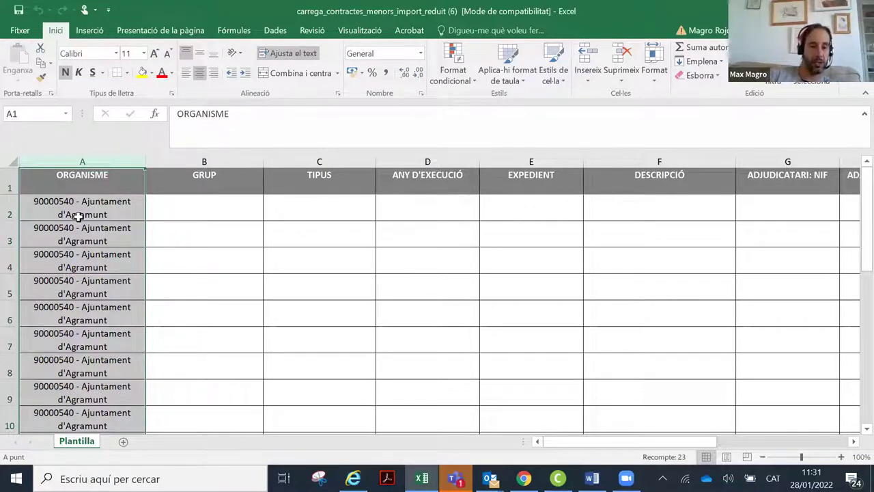
click(103, 157)
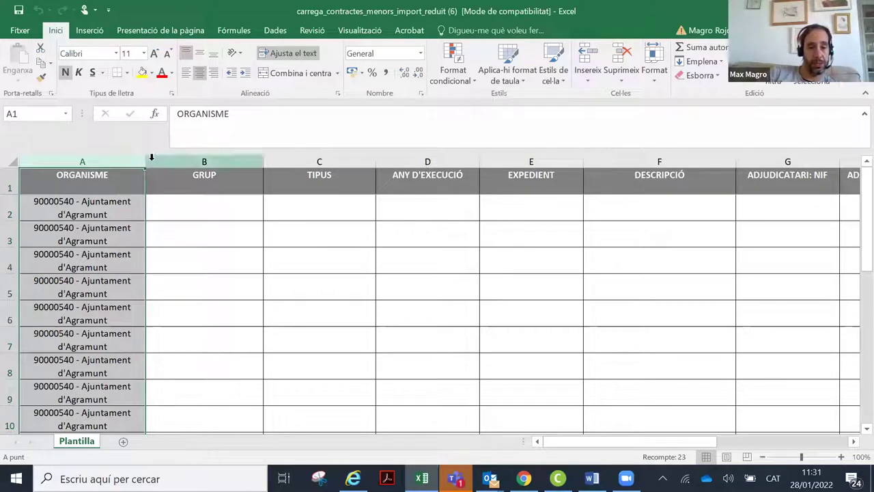
drag(149, 158, 151, 159)
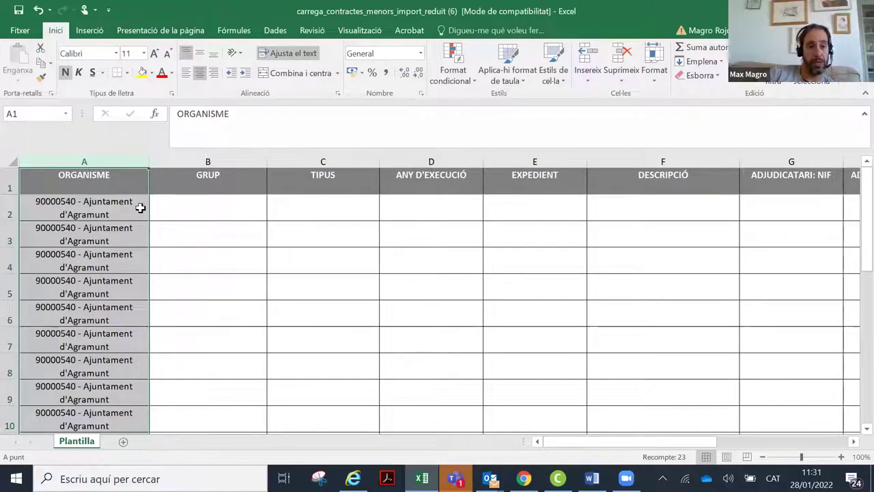
click(141, 205)
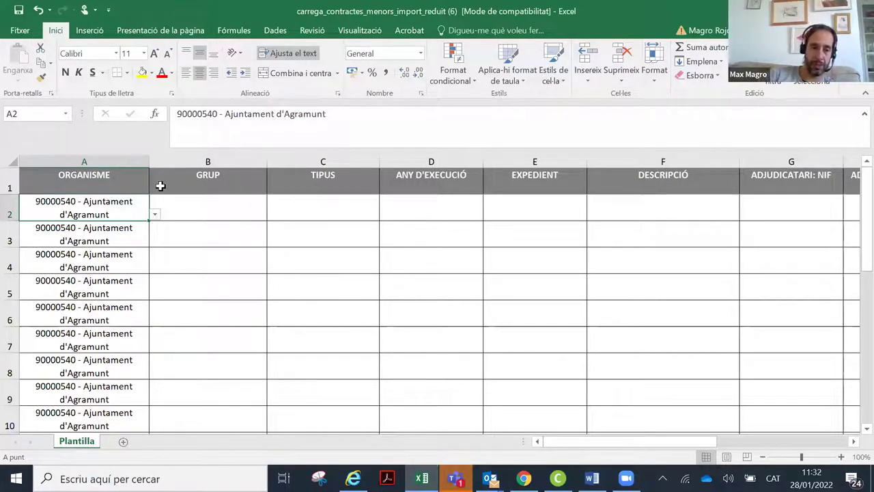
drag(149, 157, 159, 156)
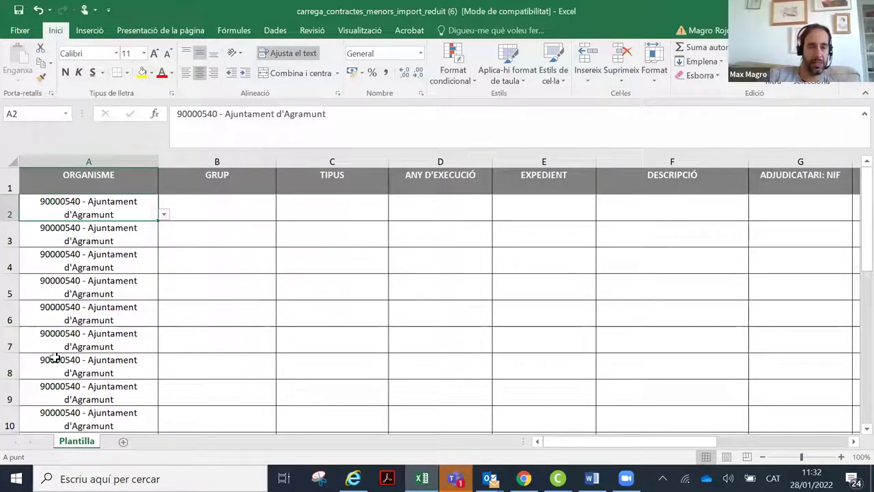
Step: Check the allowed GRUP and TIPUS values in B2 and C2 without choosing any
click(246, 206)
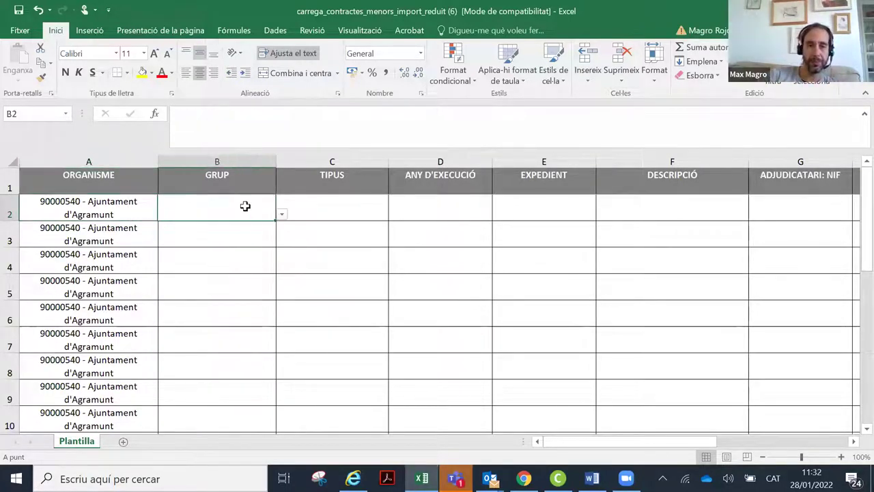
click(281, 214)
click(308, 197)
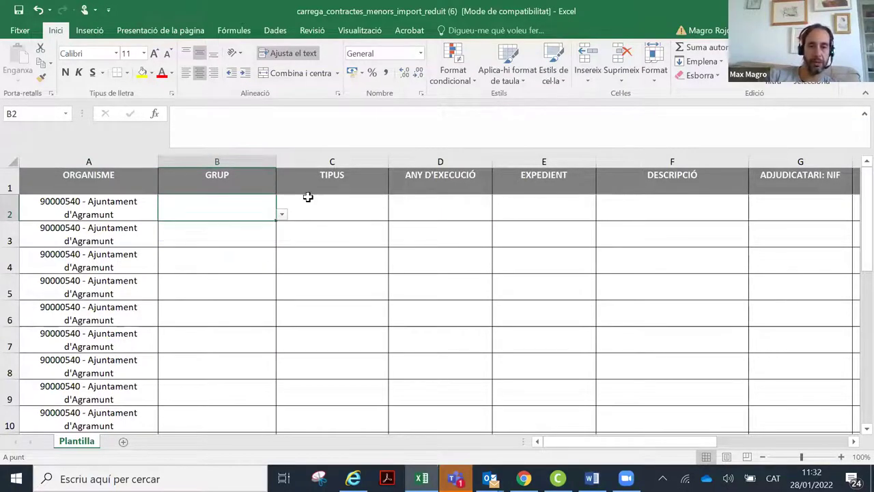
click(308, 198)
click(394, 215)
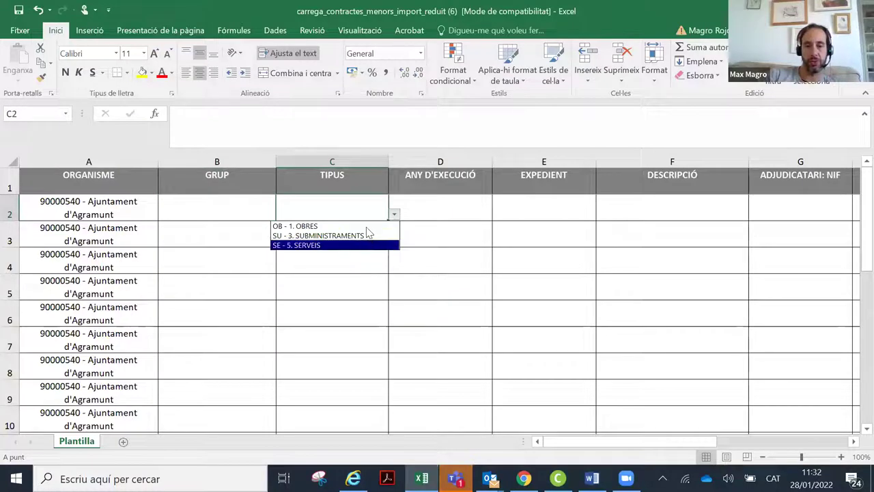
click(353, 213)
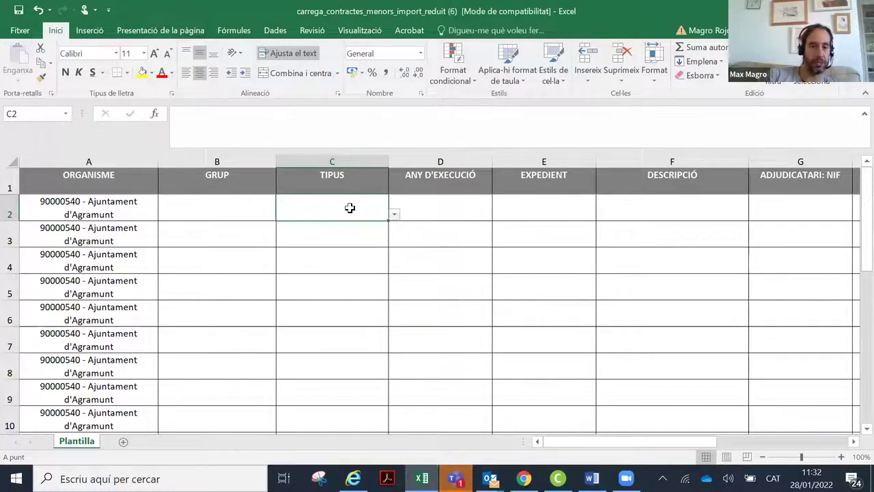
Step: Widen the EXPEDIENT column and try an entry in E2, dismissing the format error
click(451, 207)
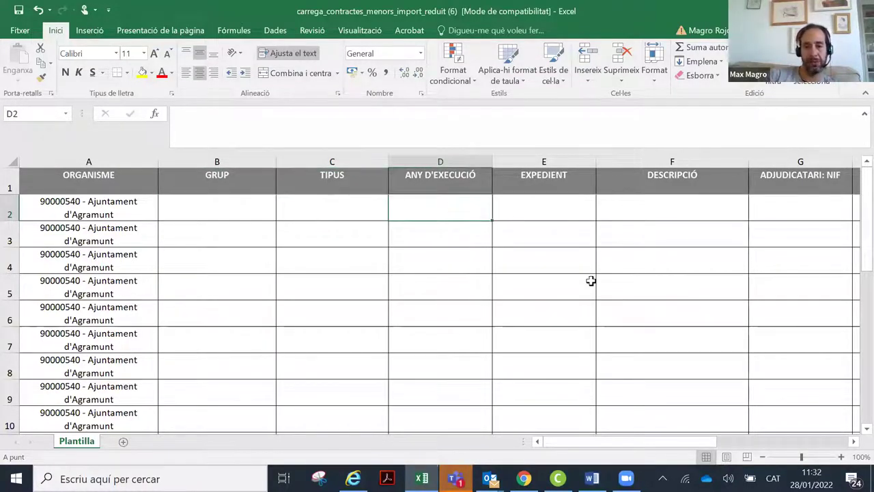
click(854, 441)
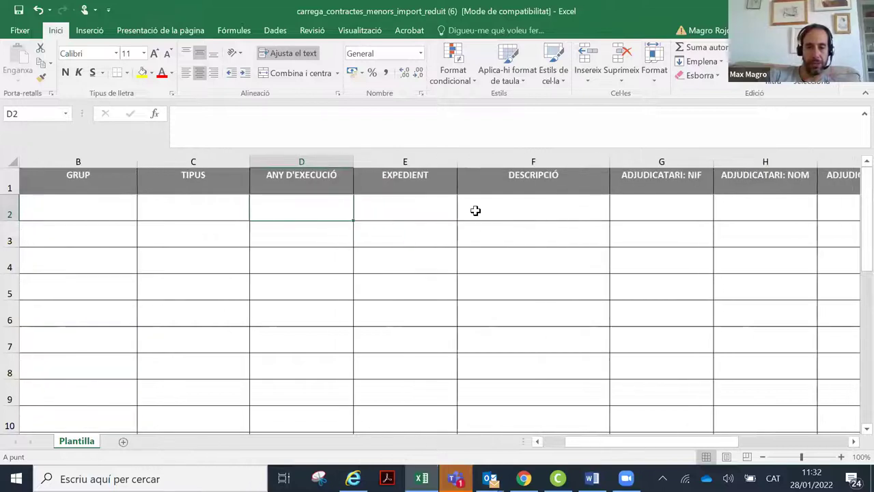
click(450, 207)
drag(460, 165, 485, 164)
double_click(458, 207)
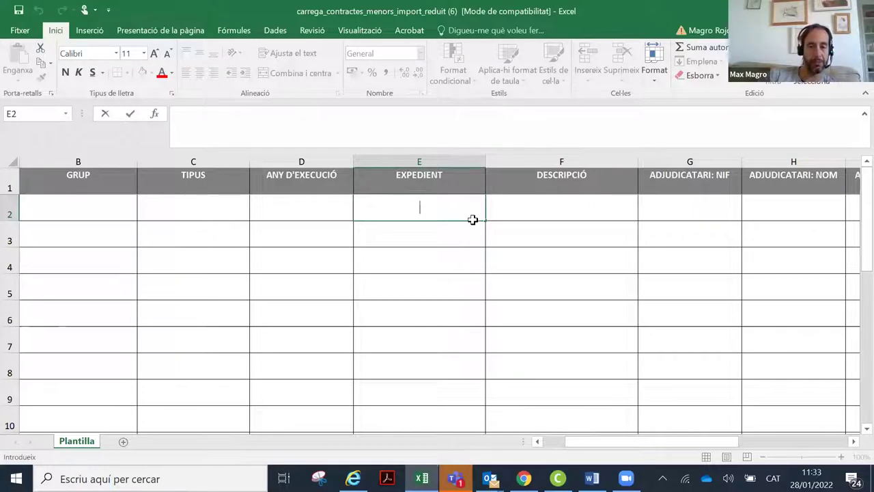
click(854, 441)
click(853, 441)
click(383, 235)
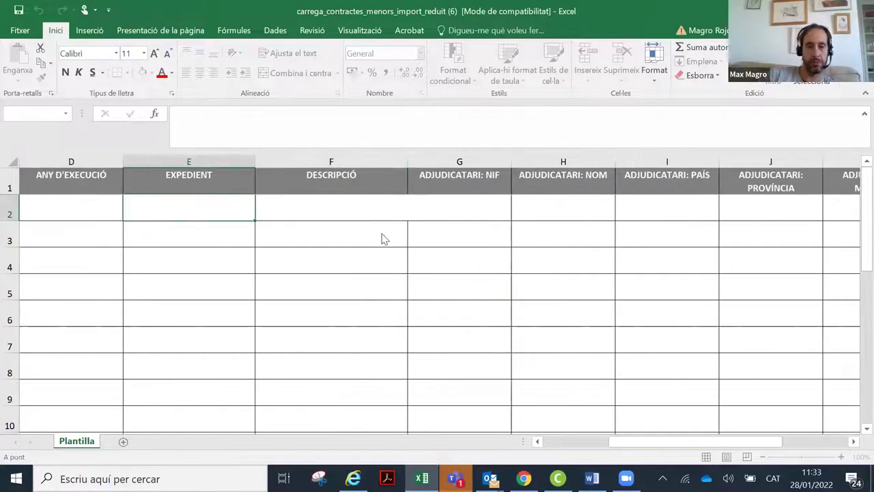
key(Escape)
Step: Widen the ADJUDICATARI: NIF column and look over row 2's awardee name, country, province, municipality cells
click(443, 209)
drag(510, 161, 525, 161)
click(853, 441)
click(853, 441)
click(854, 441)
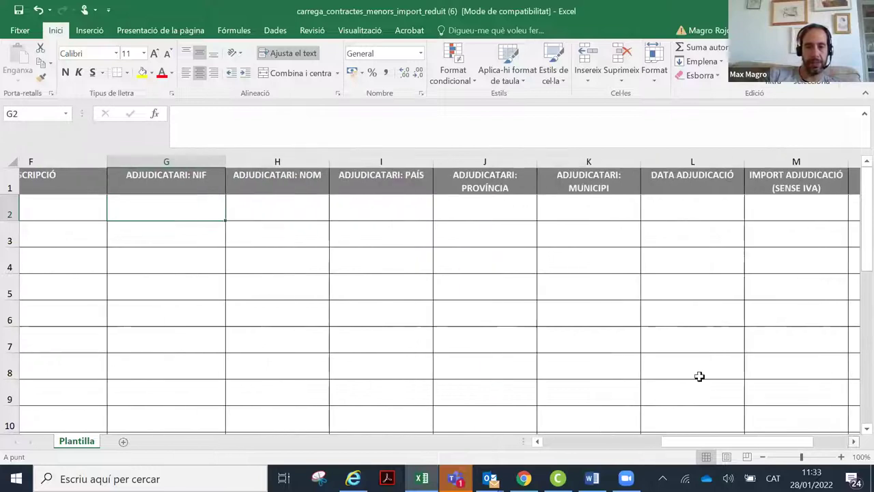
click(216, 208)
click(247, 208)
click(375, 206)
click(537, 207)
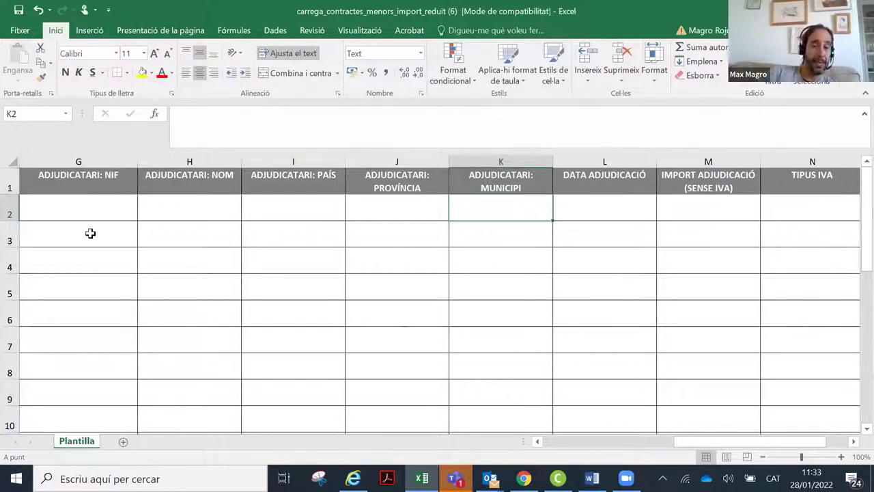
click(86, 207)
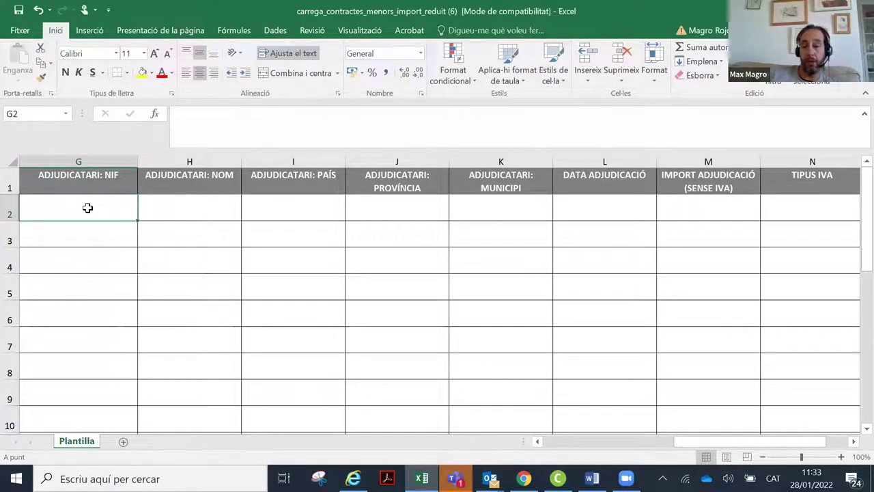
click(257, 208)
click(351, 214)
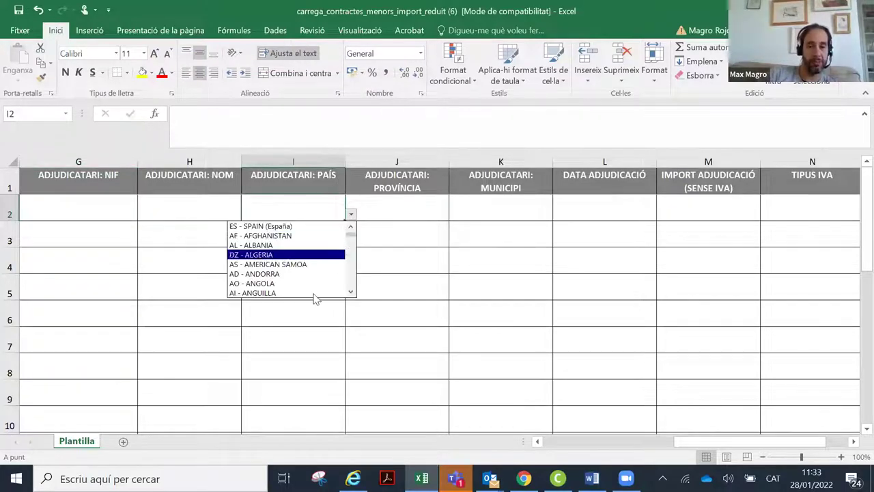
click(332, 226)
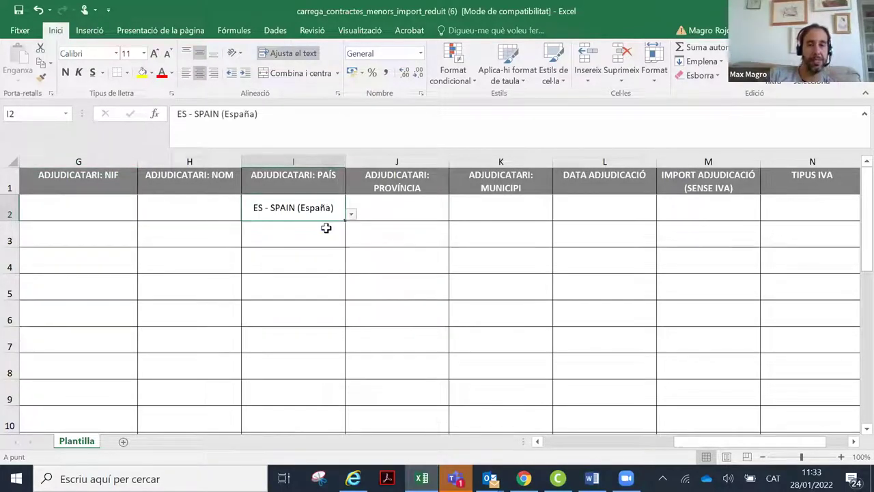
click(98, 210)
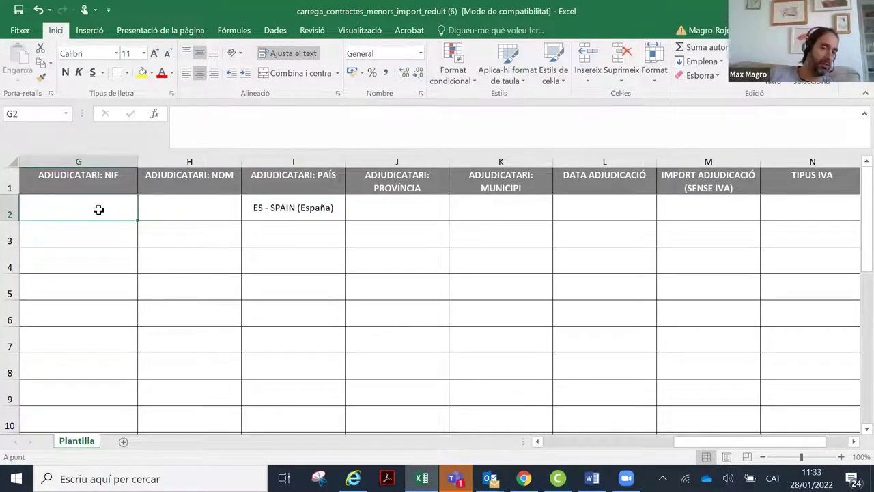
click(270, 210)
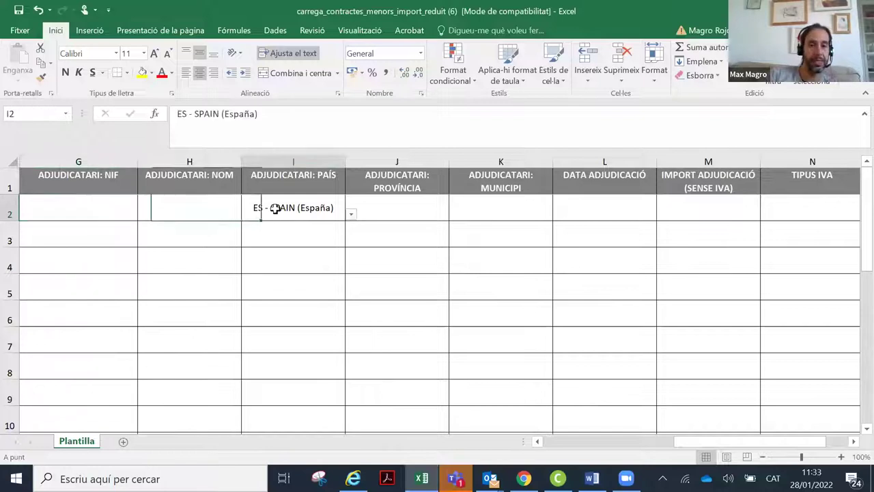
click(350, 214)
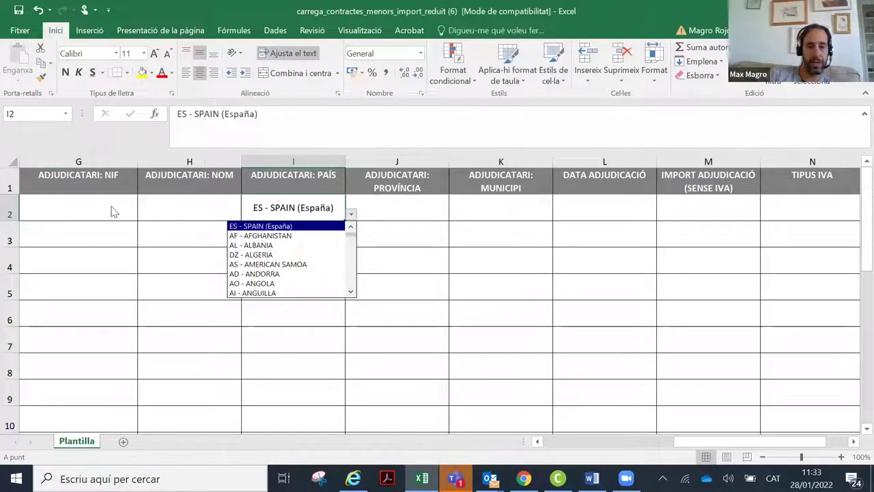
click(111, 205)
click(111, 205)
click(309, 208)
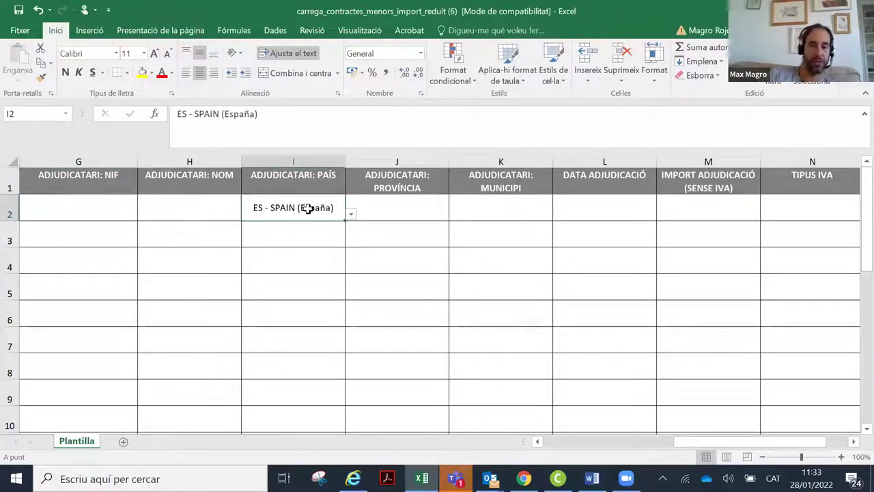
key(BackSpace)
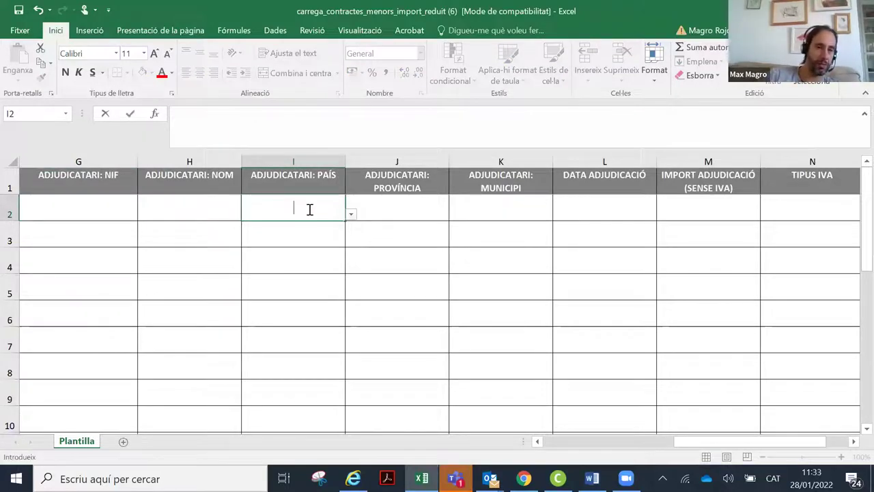
click(385, 208)
click(454, 215)
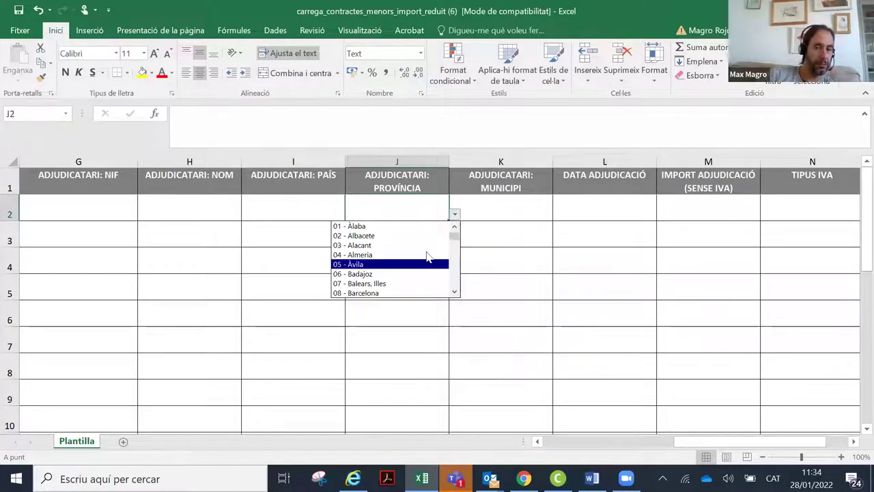
Step: Set the row 2 awardee province to 98 - Diverses províncies instead of 99 - Província estrangera
scroll(383, 236, down, 16)
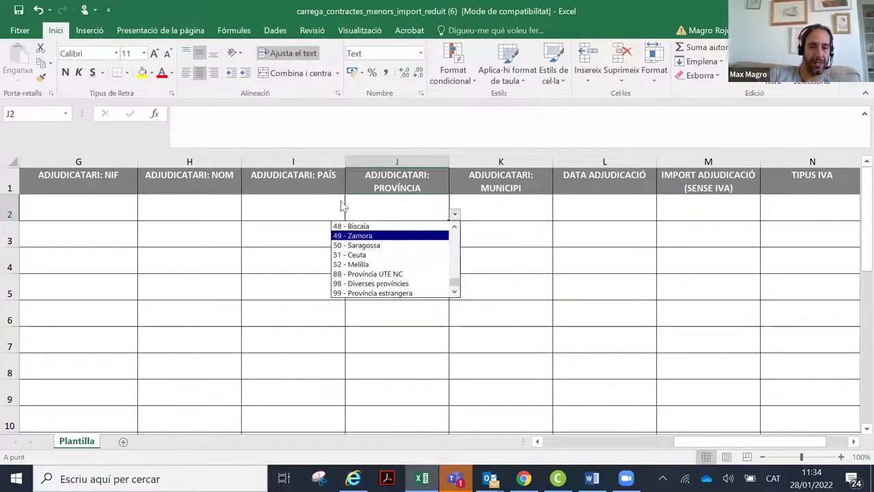
click(351, 293)
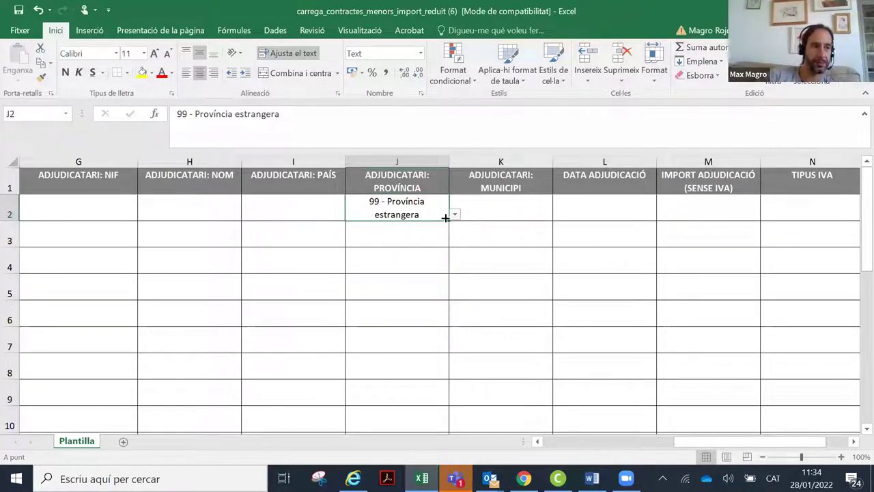
click(454, 214)
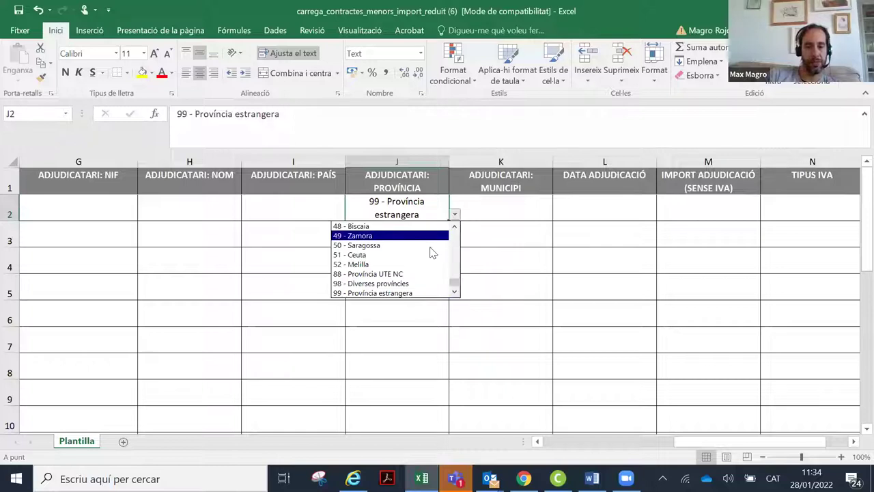
click(411, 283)
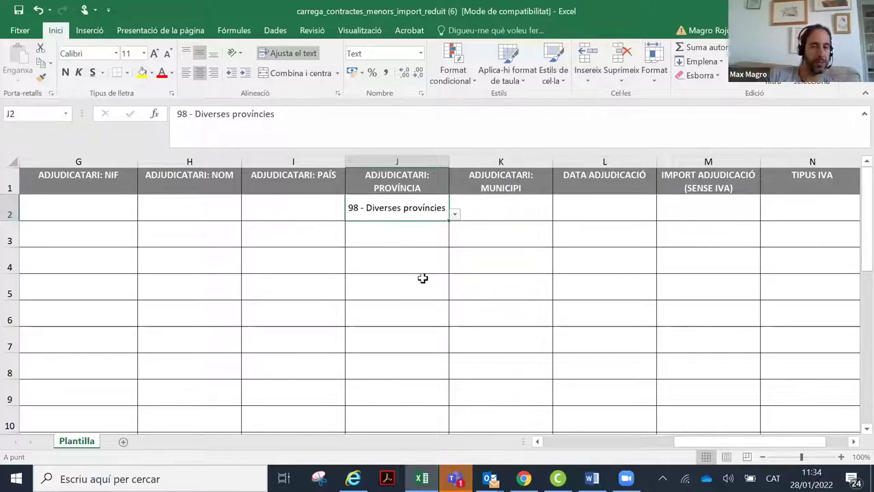
click(454, 214)
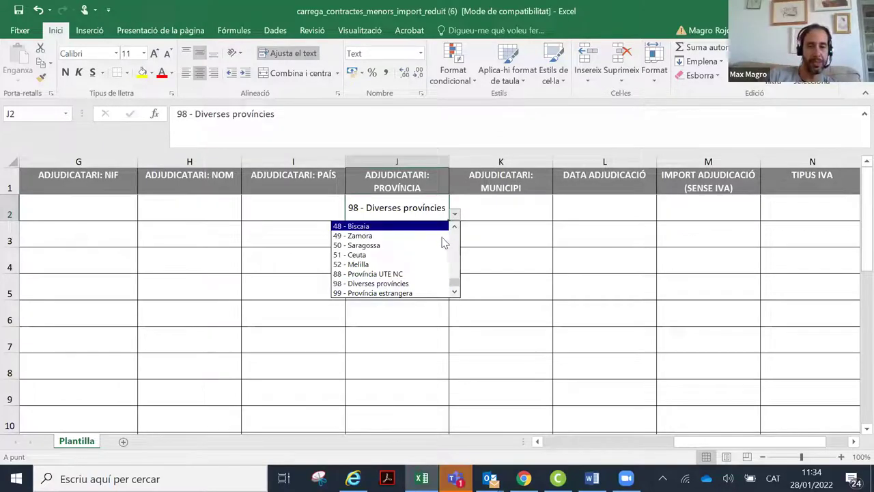
click(494, 209)
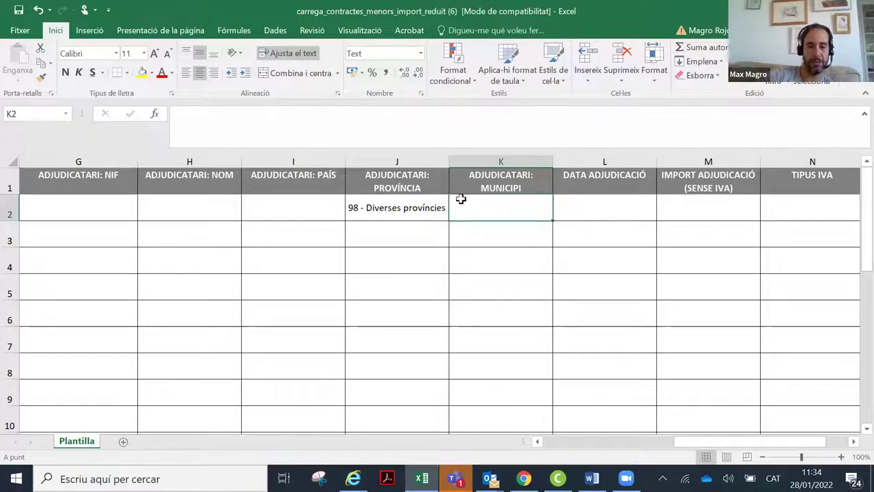
Step: Enter 99999 as the row 2 municipality code, then delete it to leave the cell empty
text(99999)
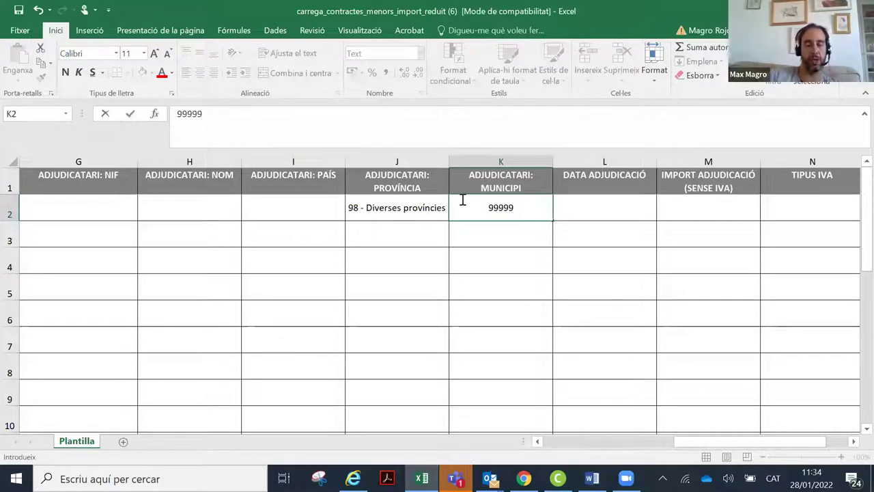
drag(519, 212, 482, 209)
key(BackSpace)
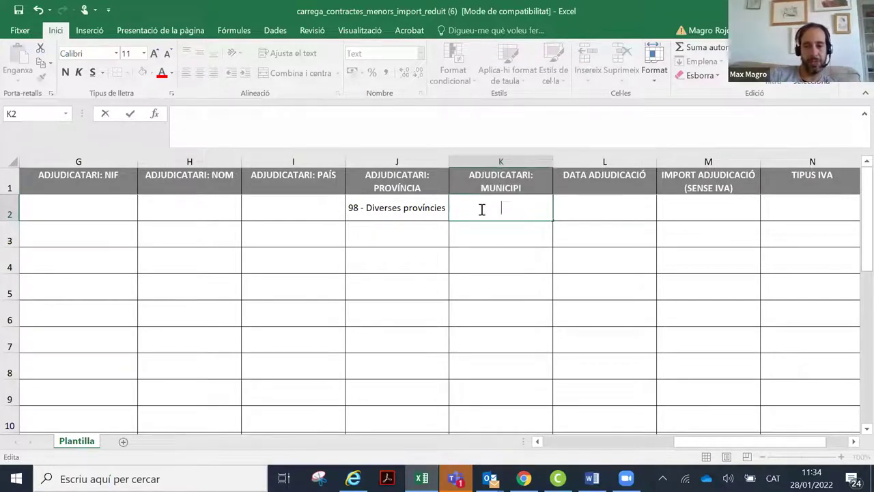
click(469, 244)
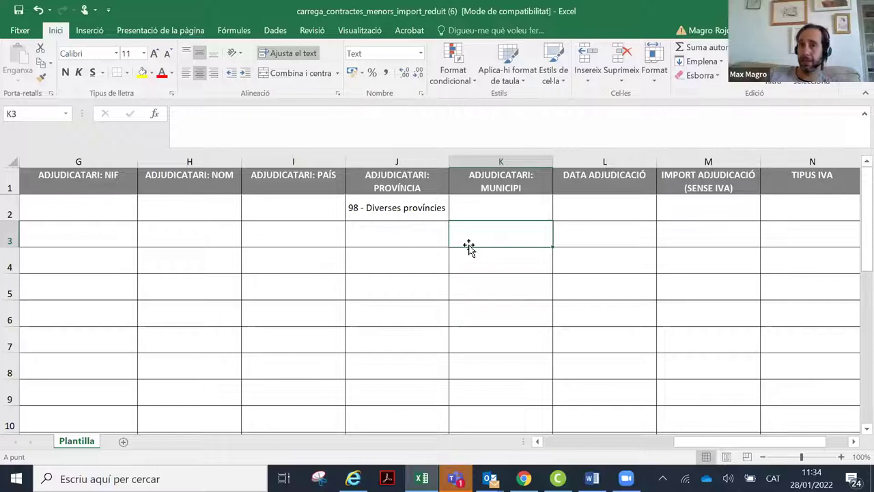
Step: Review row 2's awardee NIF, name, country and municipality cells
click(484, 207)
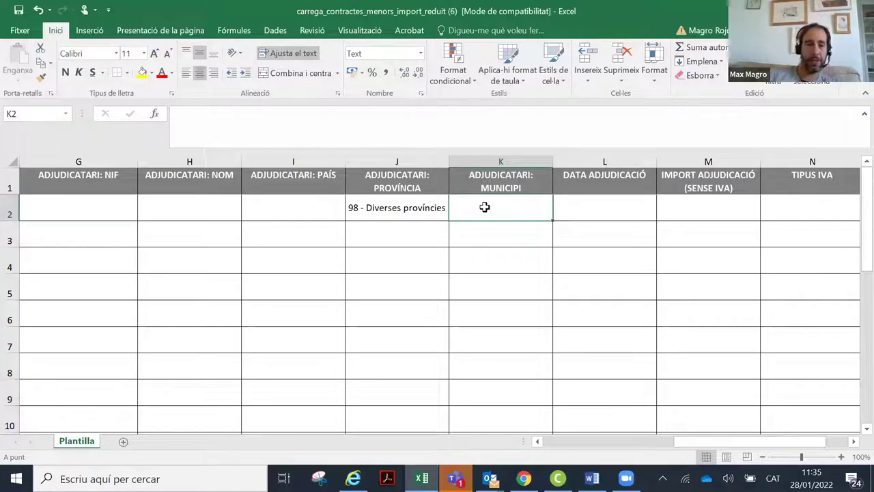
click(76, 212)
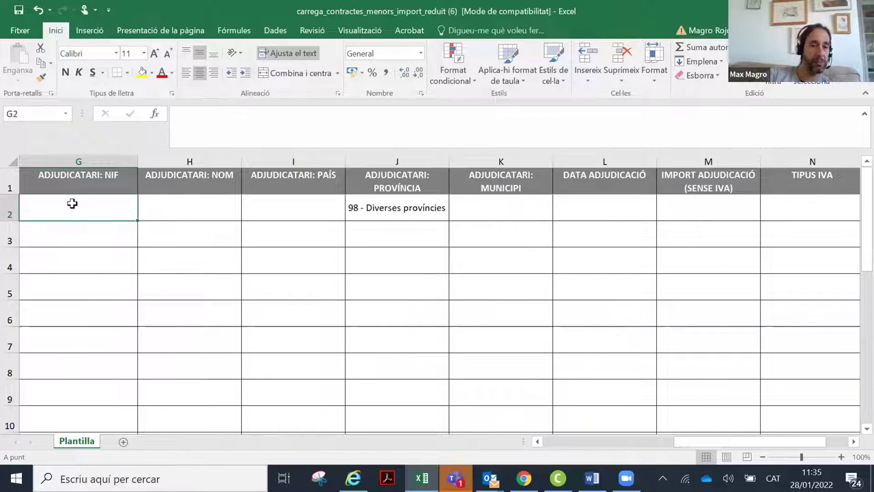
click(198, 209)
click(306, 206)
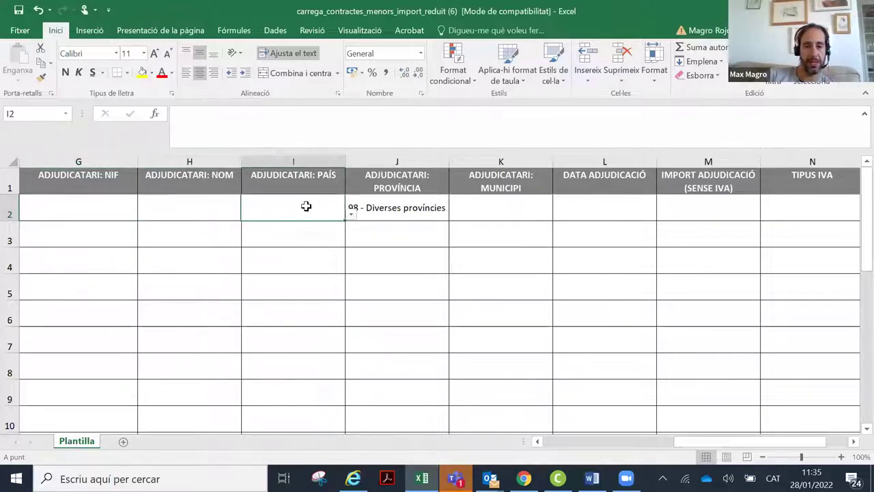
click(539, 216)
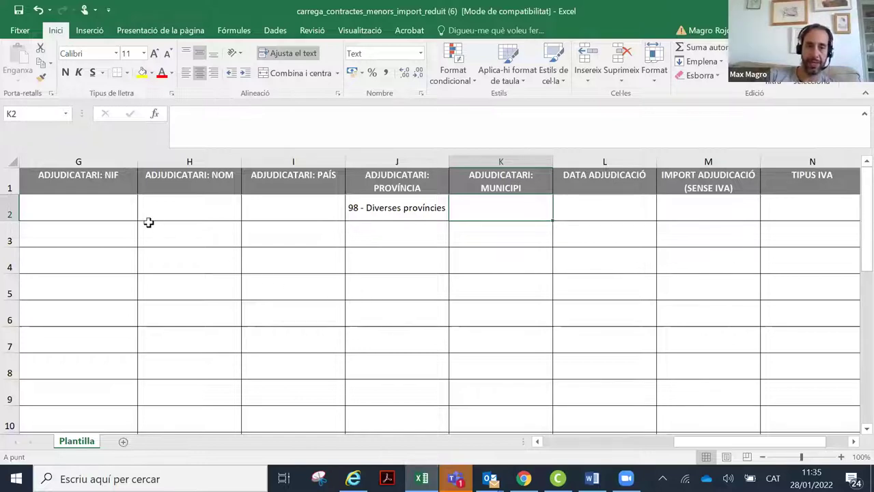
click(125, 211)
drag(190, 205, 471, 209)
click(488, 212)
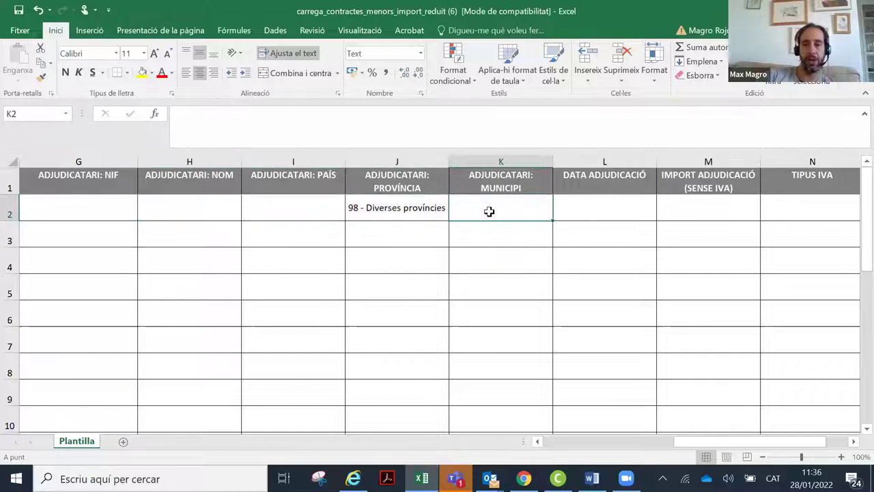
click(62, 212)
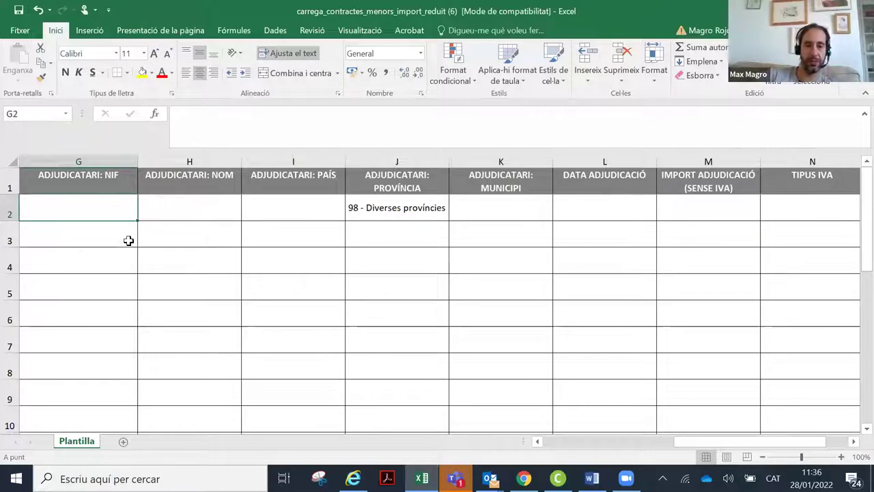
click(502, 214)
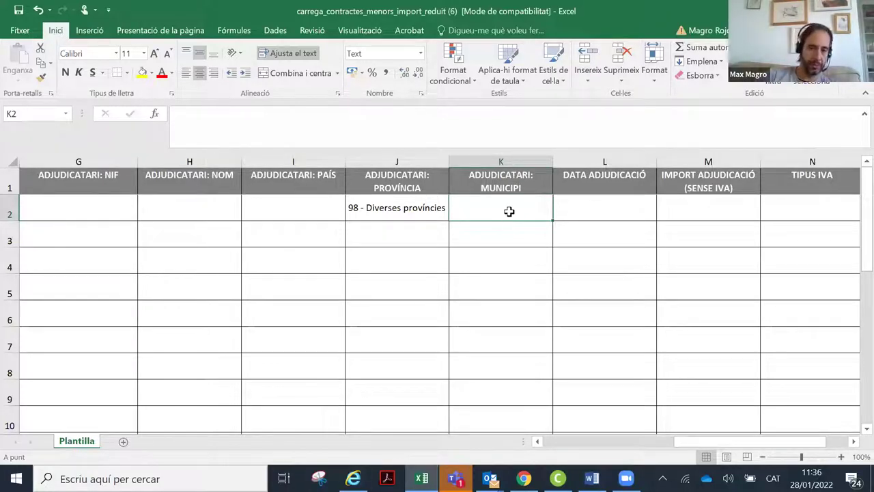
Step: Check the award date L2 and amount M2 cells, then close the workbook without saving
click(853, 442)
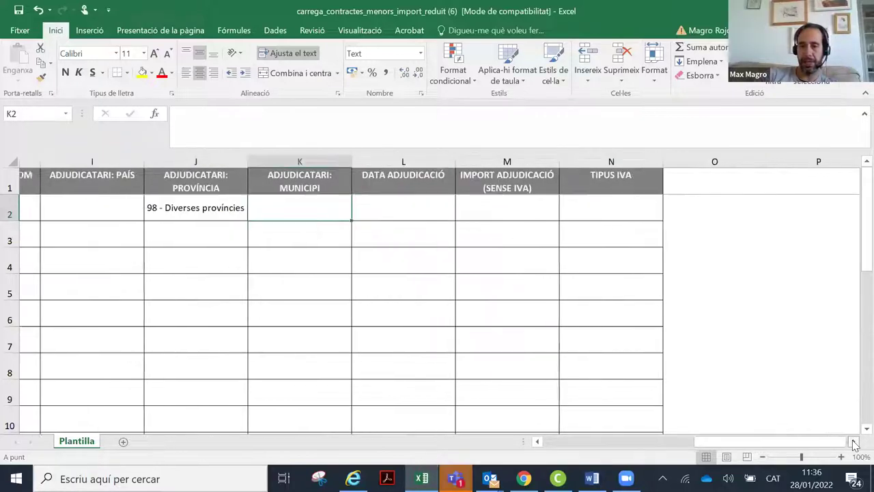
drag(351, 202, 565, 210)
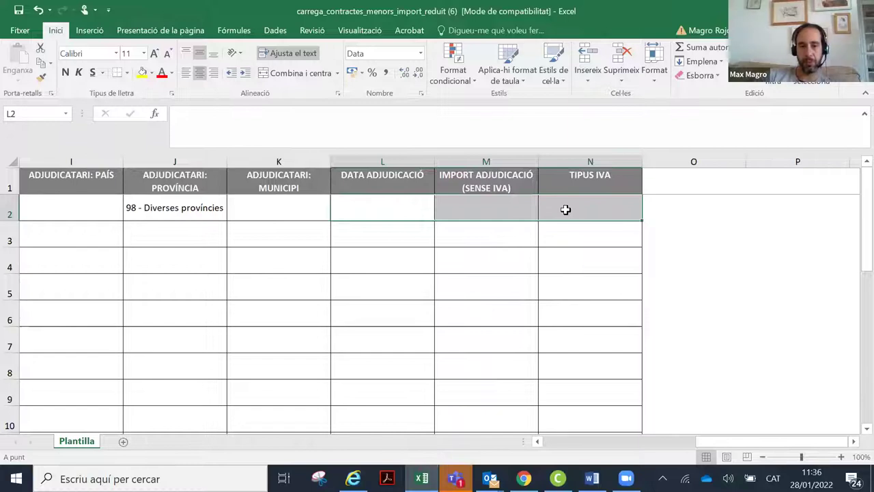
click(413, 205)
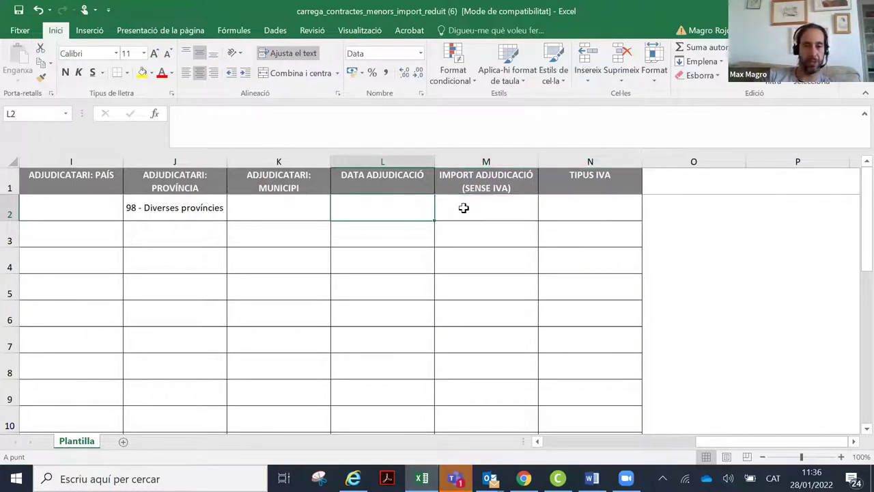
click(464, 208)
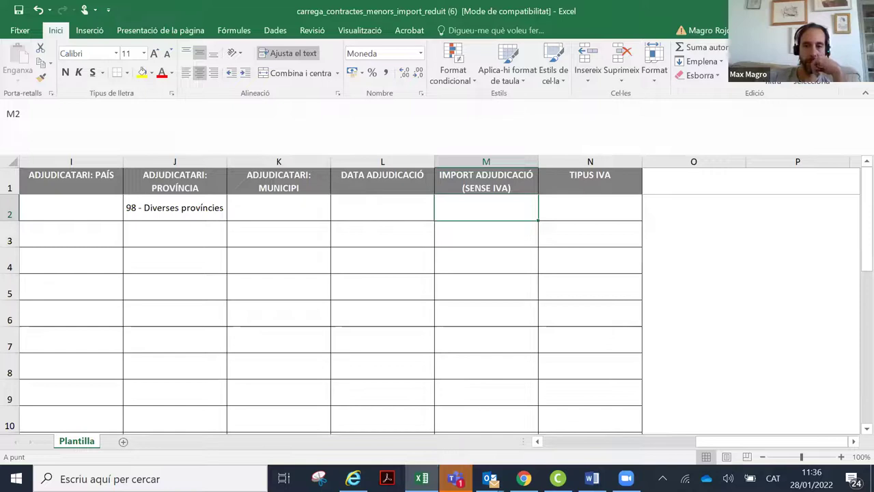
key(ctrl+w)
click(445, 256)
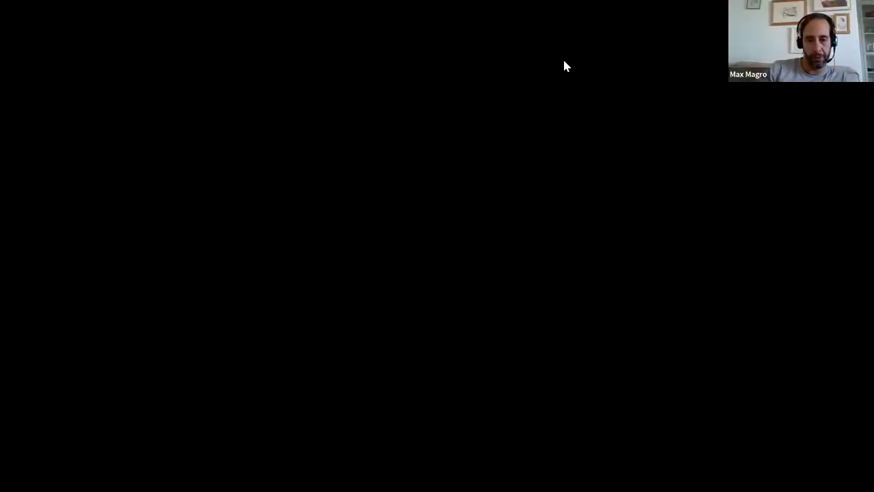
Step: Download the Ajuntament d'Agramunt minor-contracts template and open carrega_contractes_menors (24) in Excel
scroll(601, 335, up, 1)
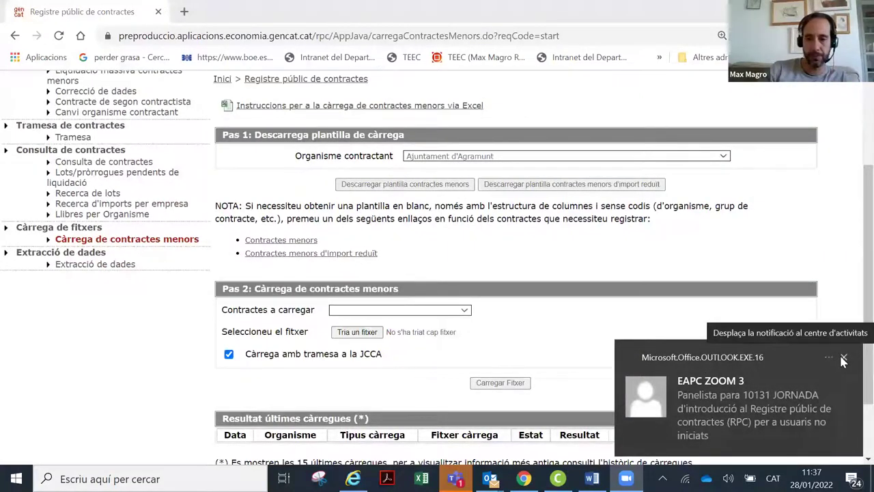
click(844, 359)
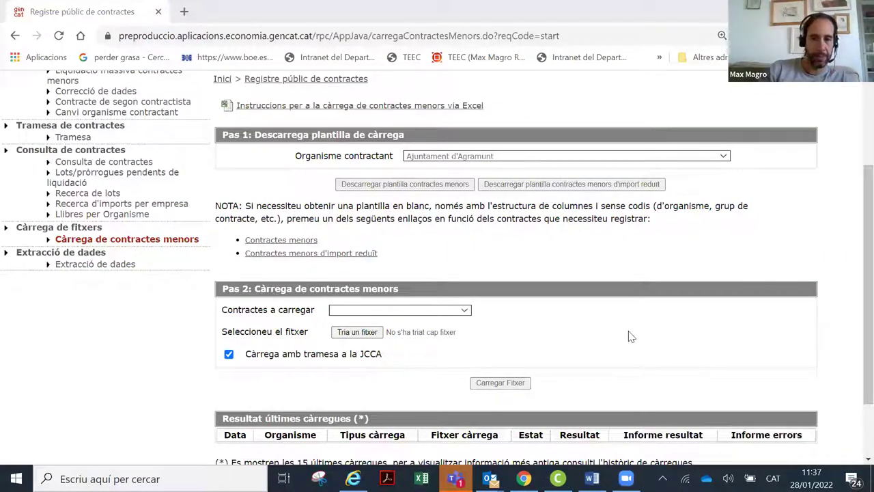
click(431, 183)
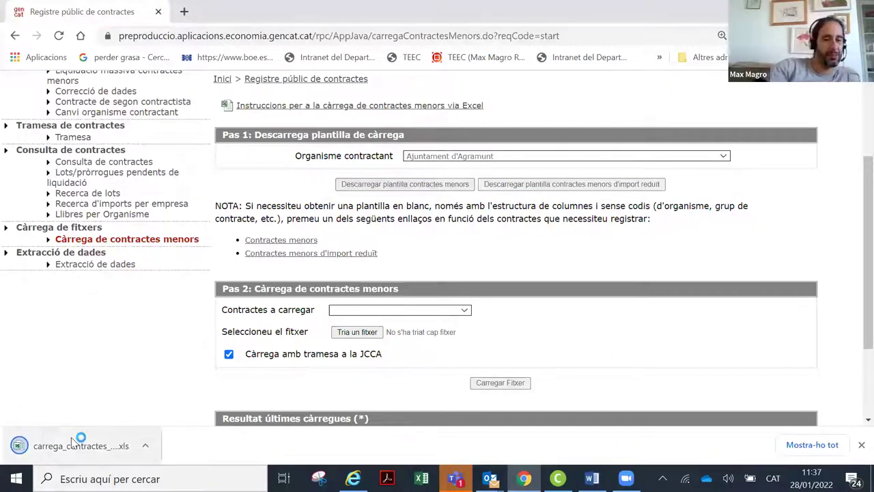
click(77, 440)
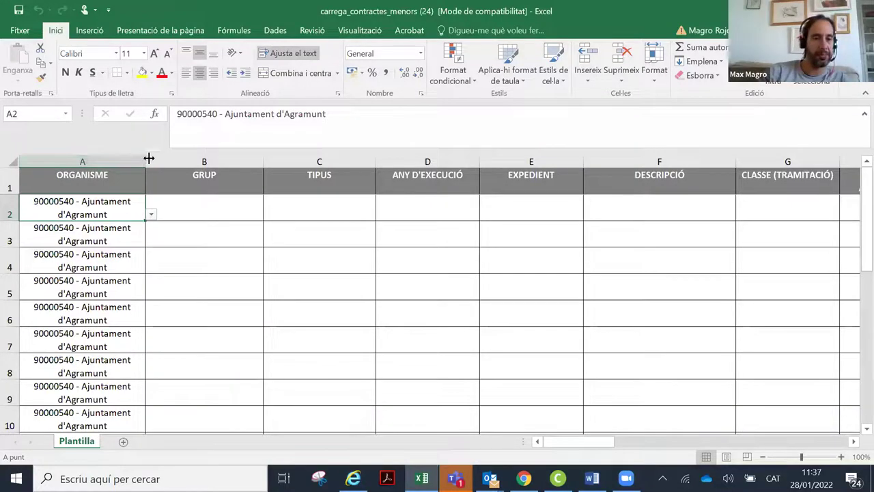
Step: Widen column A for the Agramunt organisation names, then scroll right and select columns L and M
drag(148, 157, 155, 158)
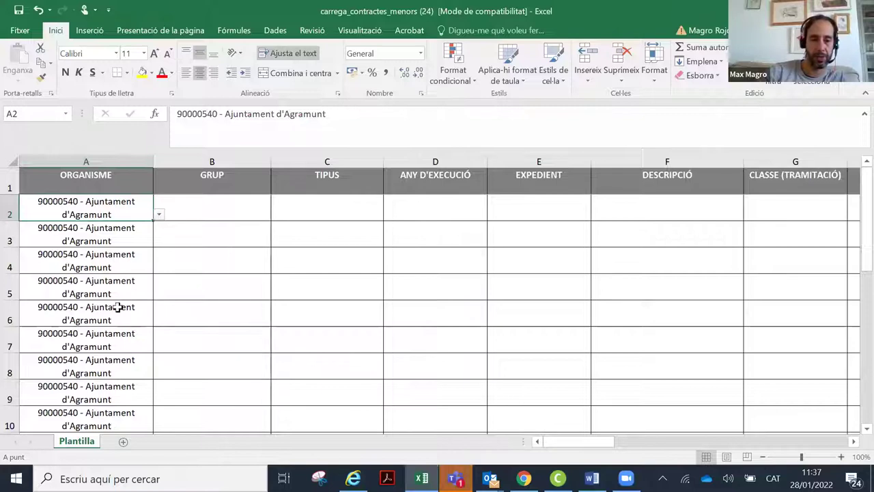
click(235, 212)
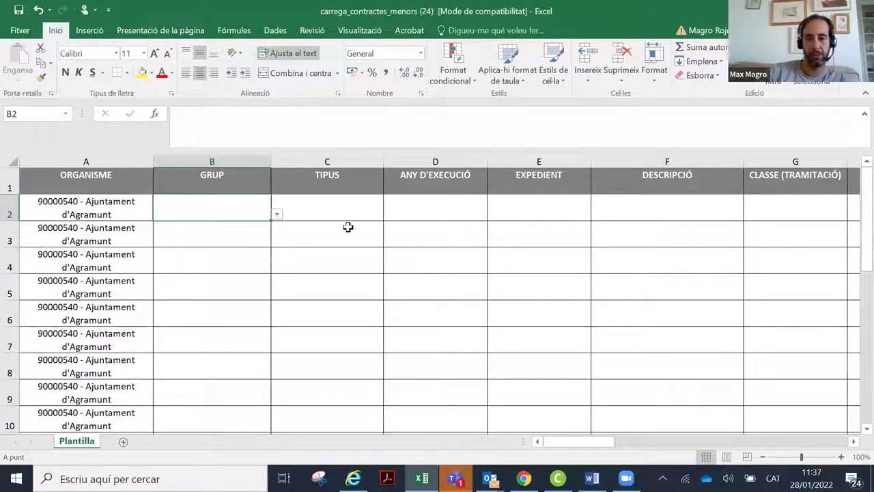
click(854, 441)
click(854, 441)
click(853, 441)
click(853, 441)
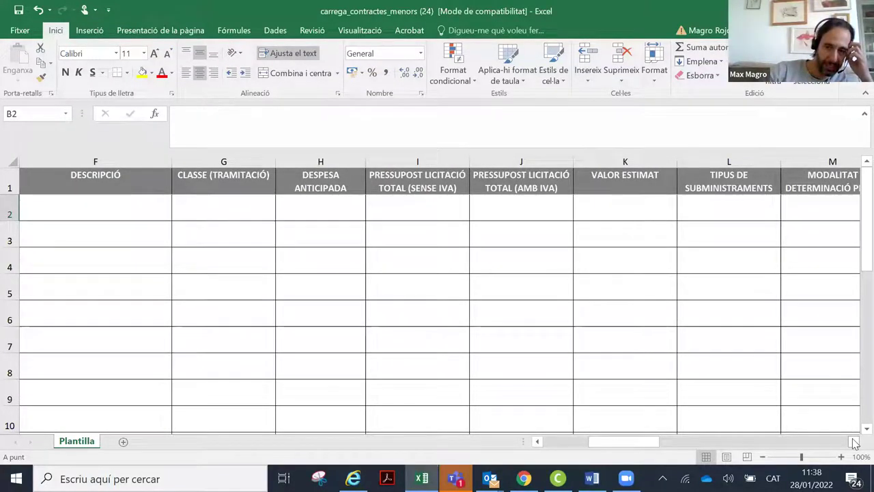
click(854, 442)
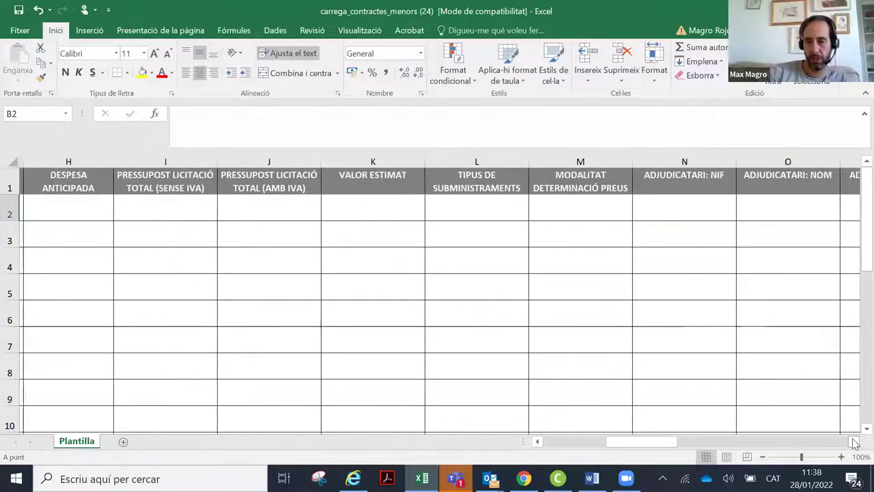
click(854, 442)
click(854, 442)
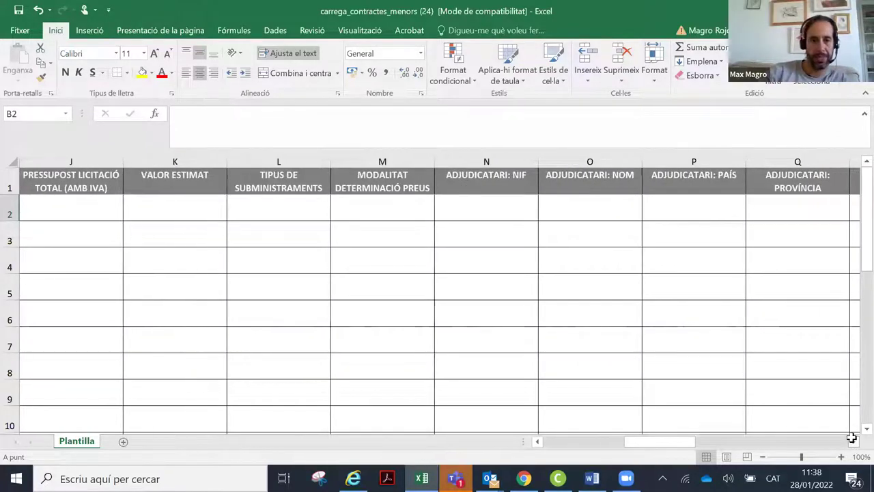
drag(286, 161, 348, 161)
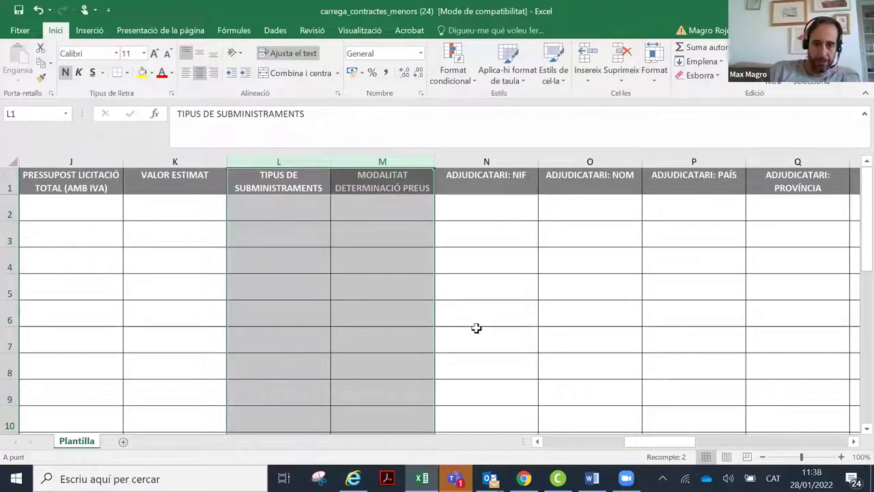
click(247, 188)
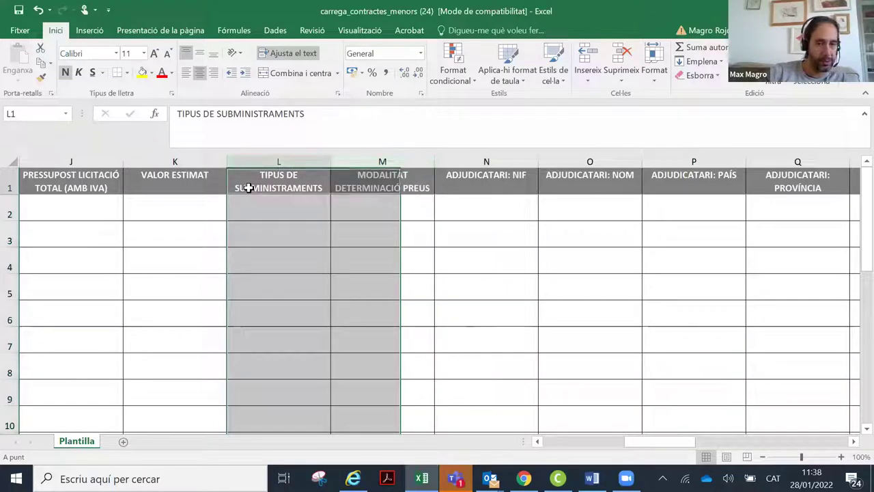
click(265, 210)
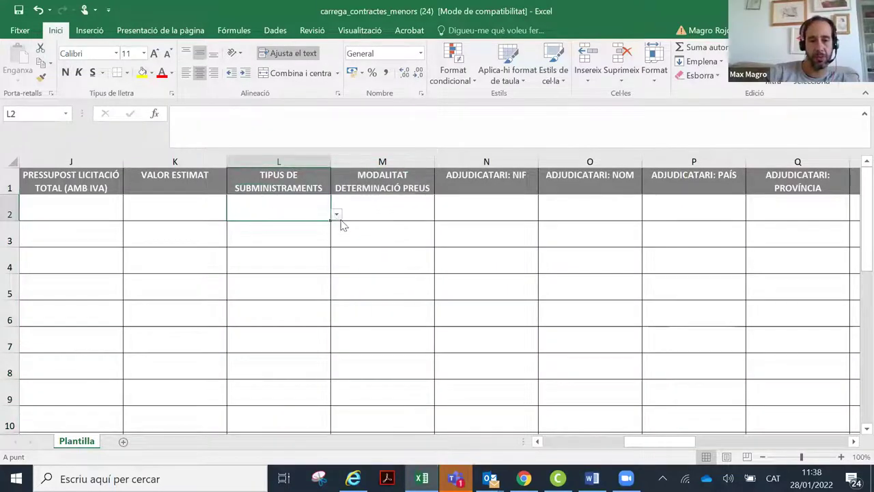
click(336, 214)
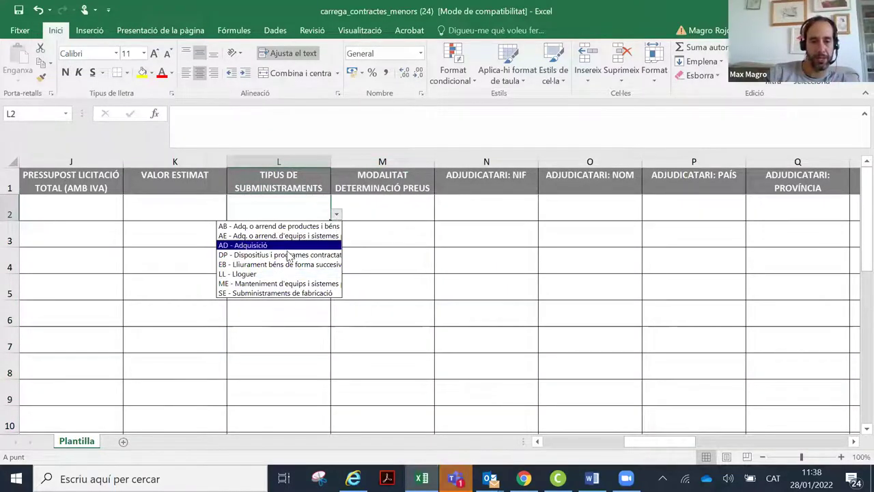
click(283, 206)
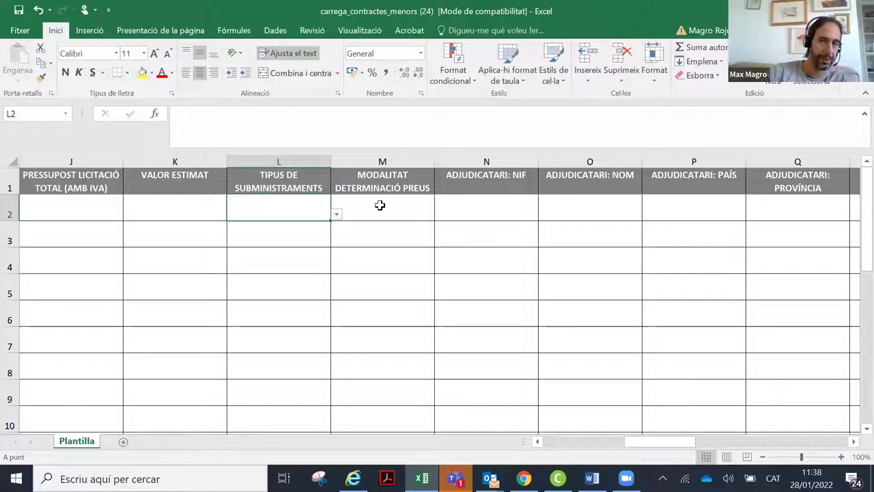
click(394, 183)
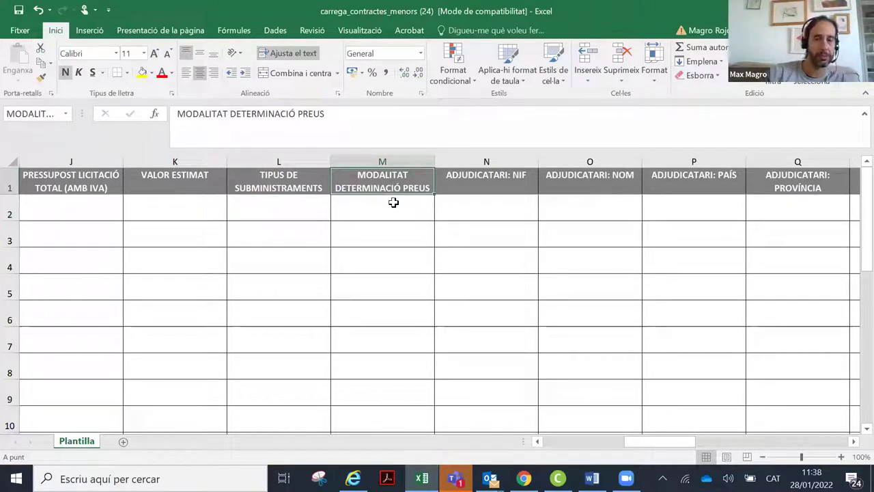
click(393, 203)
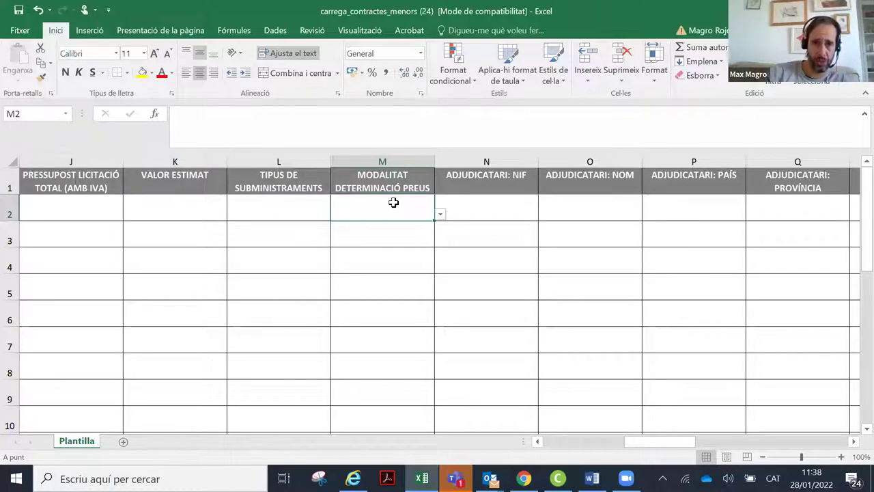
click(440, 214)
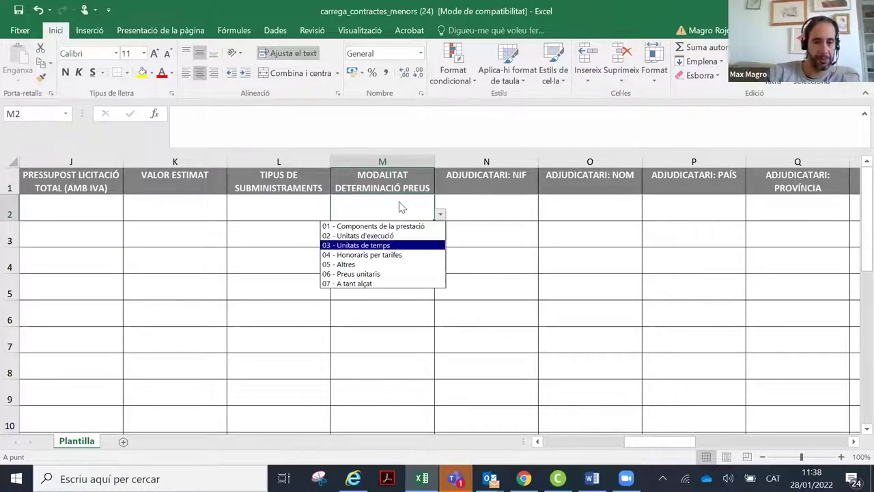
click(398, 202)
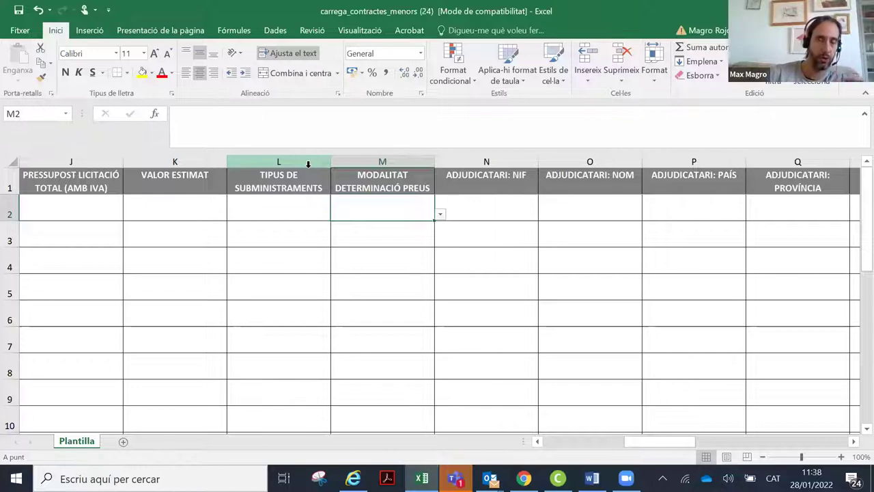
click(293, 204)
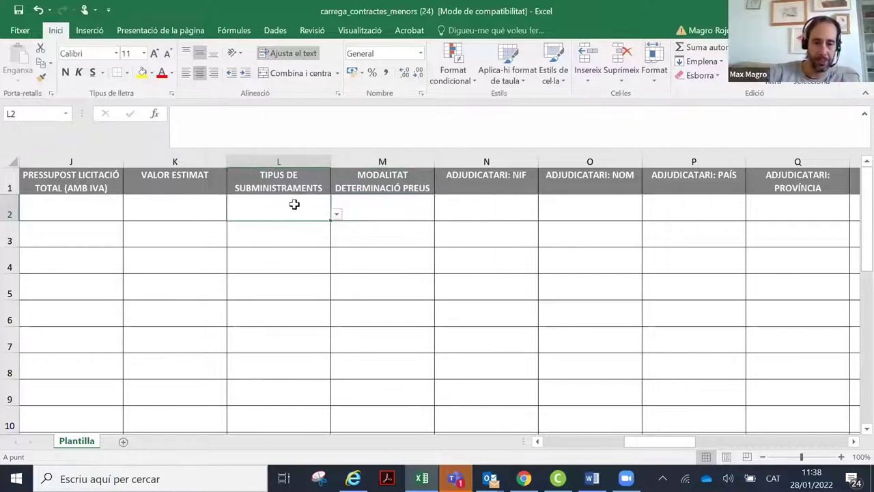
click(362, 204)
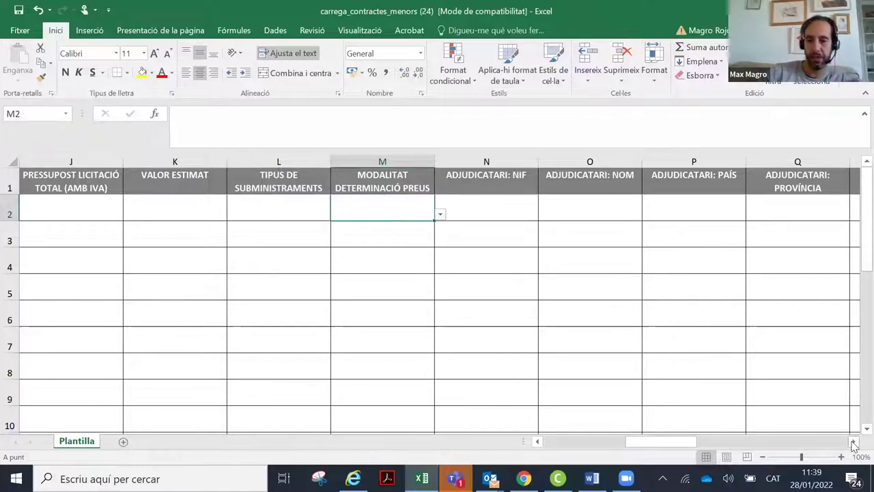
scroll(853, 444, right, 3)
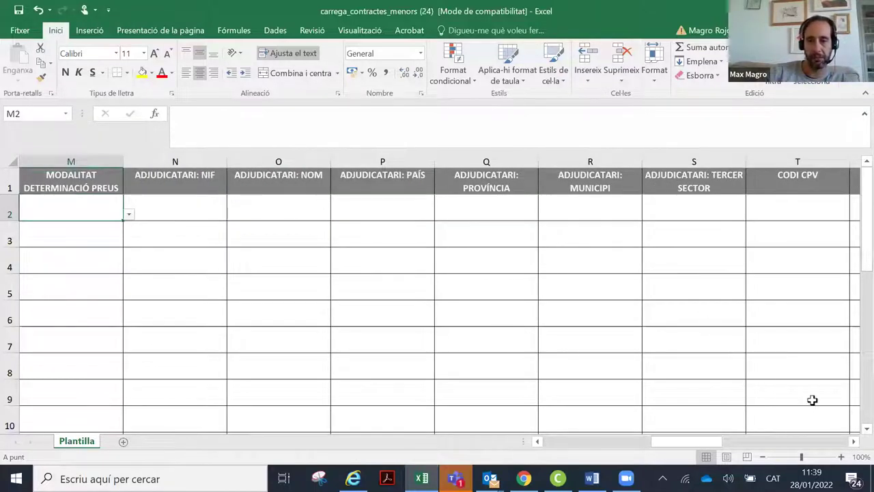
click(853, 441)
click(854, 442)
click(853, 442)
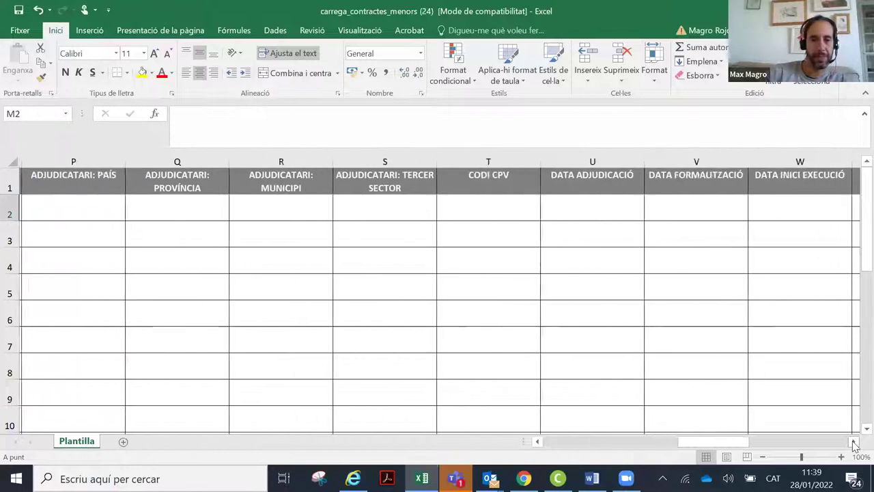
click(854, 442)
click(854, 442)
double_click(263, 213)
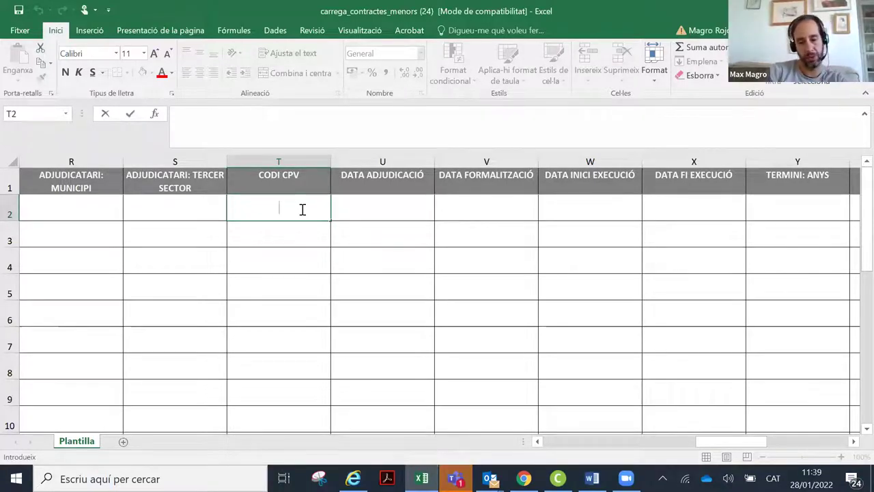
text(91929292-0)
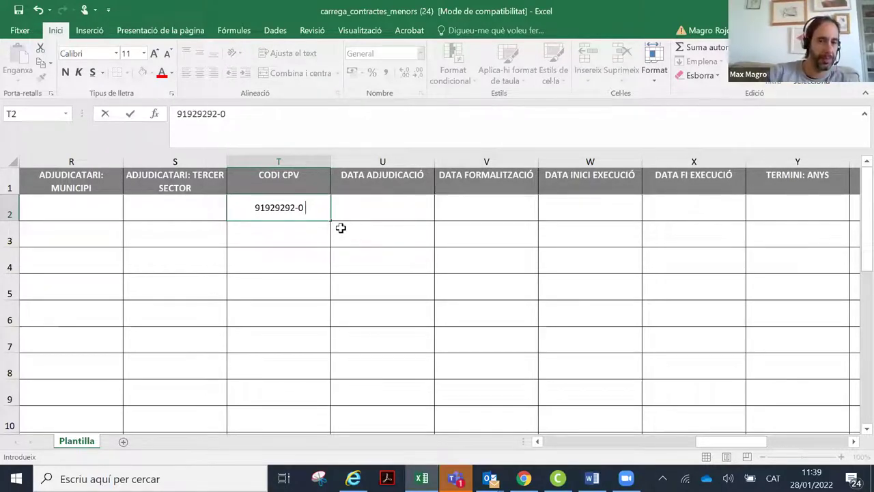
click(316, 207)
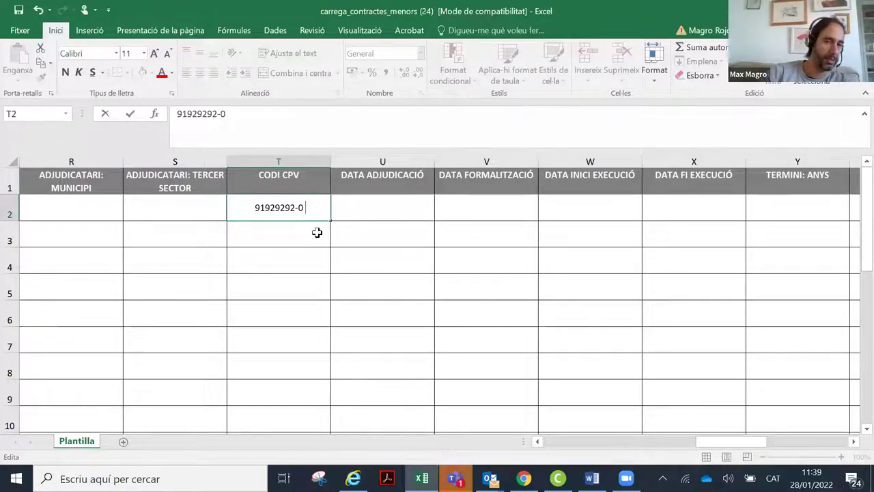
key(Return)
key(Escape)
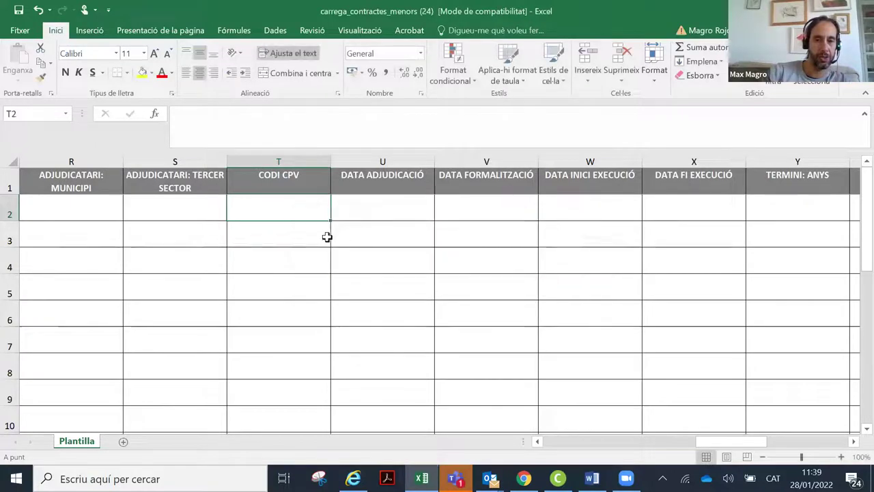
double_click(278, 209)
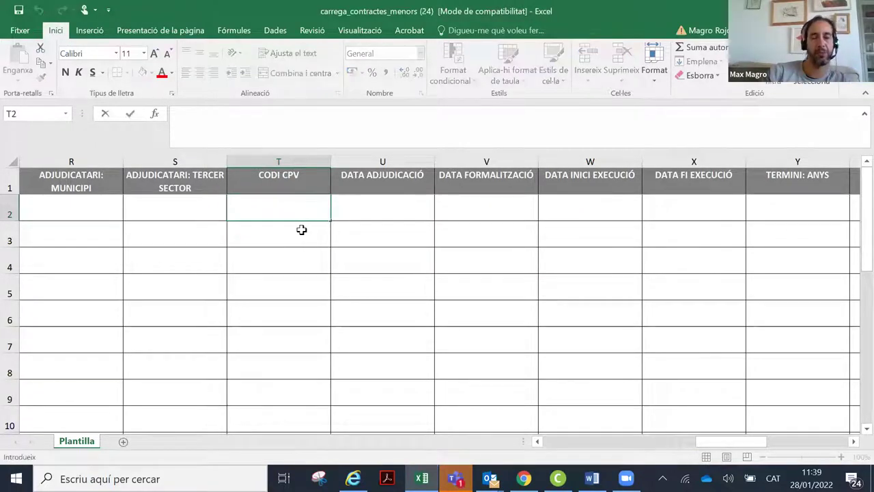
text(-)
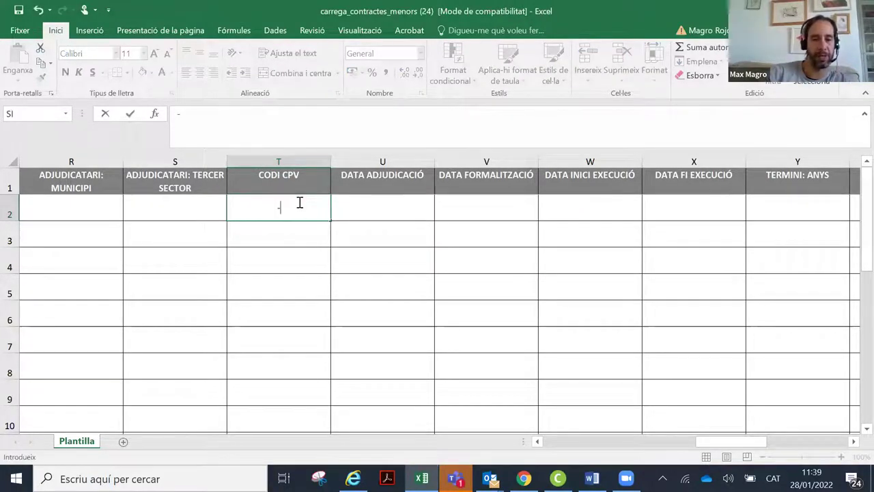
key(BackSpace)
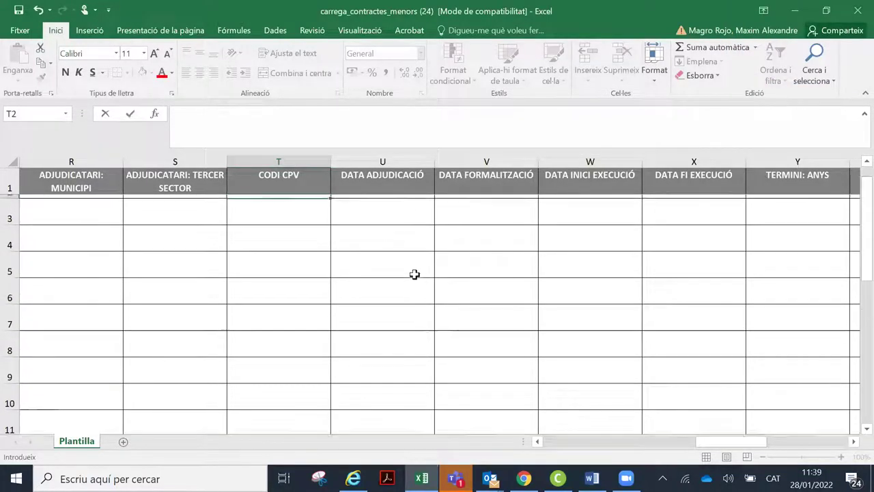
click(853, 443)
click(853, 442)
click(853, 443)
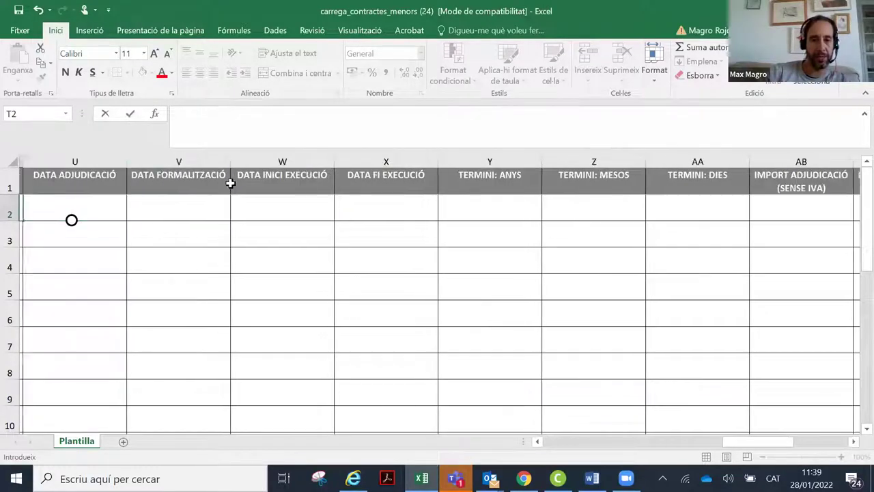
click(275, 162)
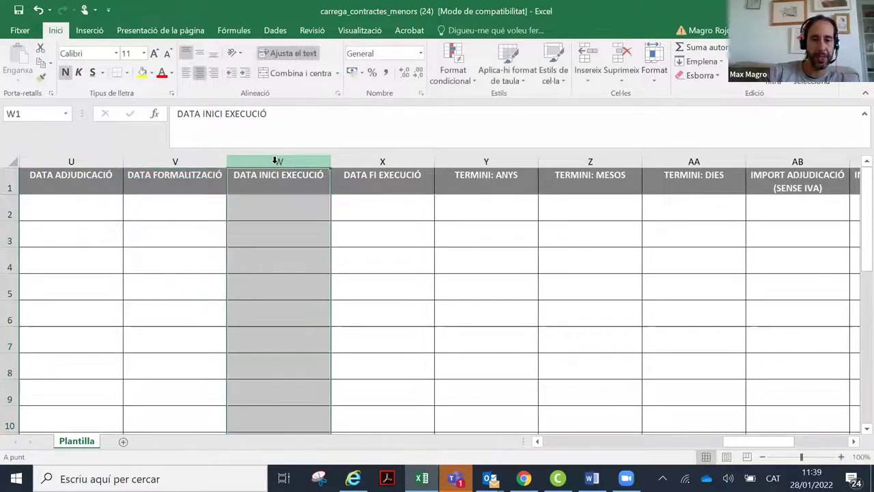
click(419, 157)
drag(458, 160, 662, 161)
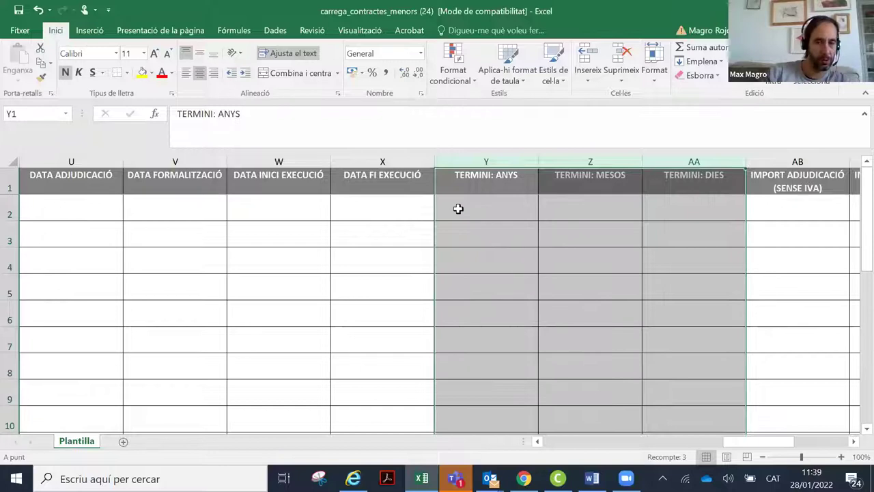
click(404, 199)
click(529, 204)
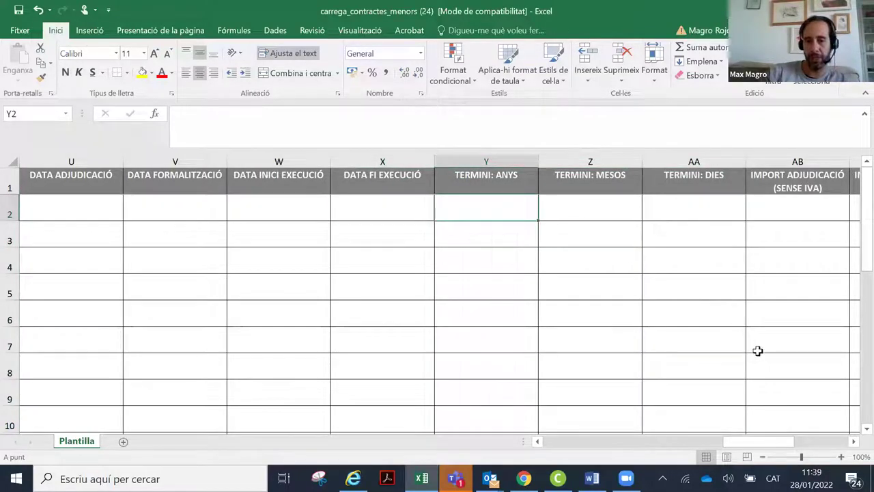
scroll(792, 383, right, 1)
click(277, 201)
click(366, 214)
click(471, 211)
click(580, 212)
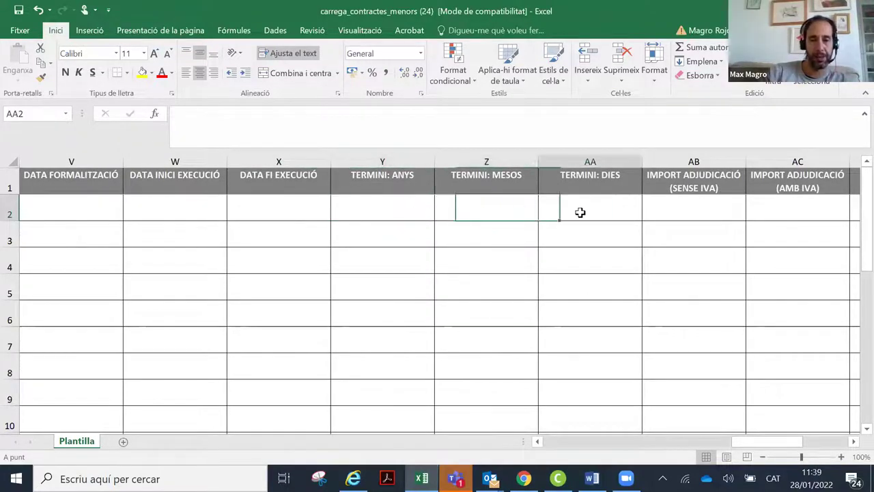
click(386, 201)
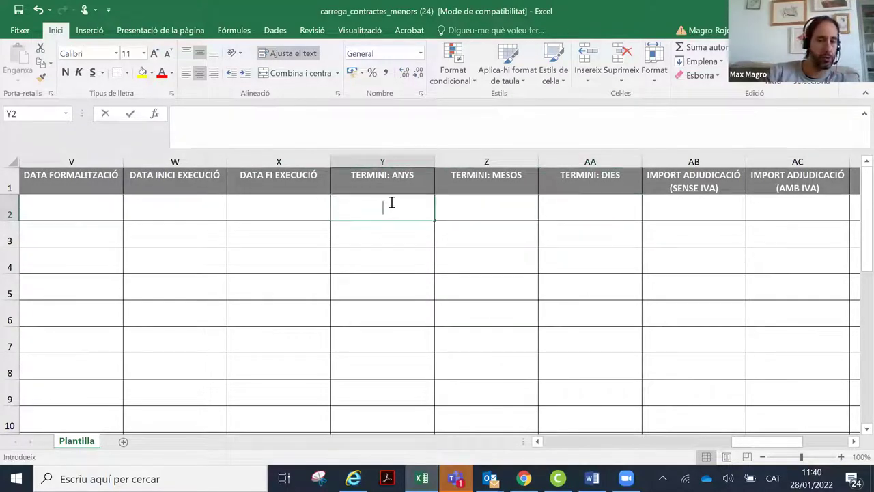
click(495, 205)
click(575, 205)
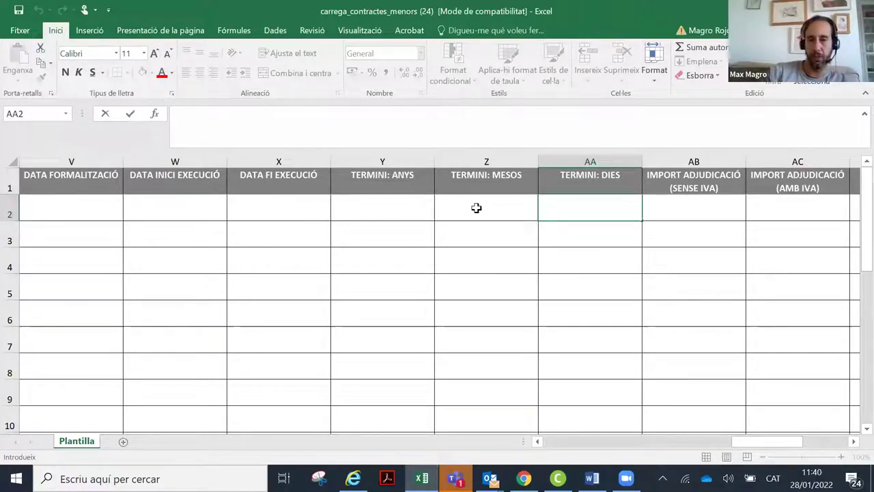
click(267, 204)
click(385, 204)
click(505, 204)
click(617, 203)
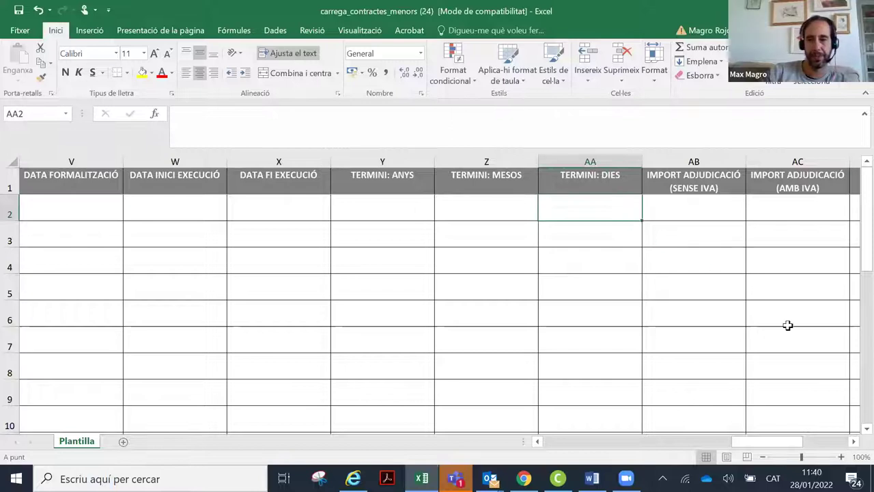
Step: Scroll right to column AG and drag the AG:AH borders wider for the liquidation headers
drag(853, 442, 854, 442)
drag(608, 162, 681, 247)
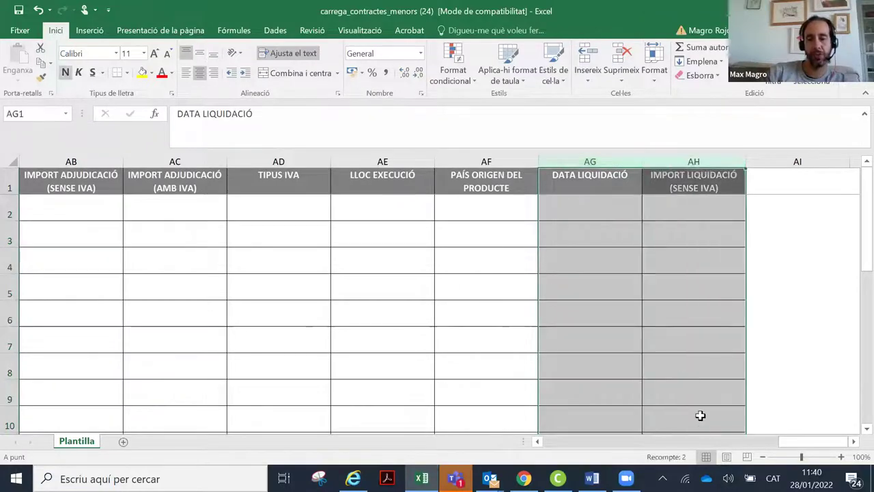
drag(785, 444, 818, 444)
drag(644, 157, 657, 159)
drag(774, 157, 789, 158)
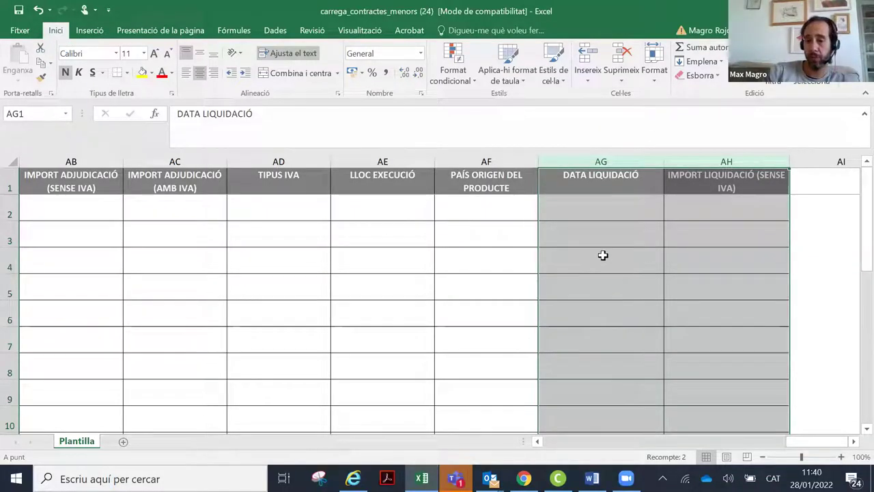
Step: Inspect the empty cells AG2, AH2 and row 2 below the liquidation headers
click(596, 211)
key(ctrl+shift+Down)
click(596, 211)
click(716, 208)
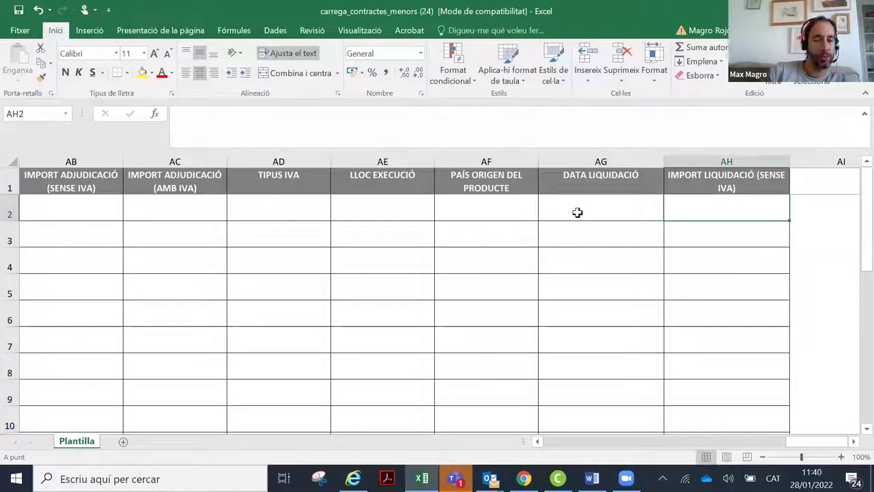
drag(594, 209, 669, 216)
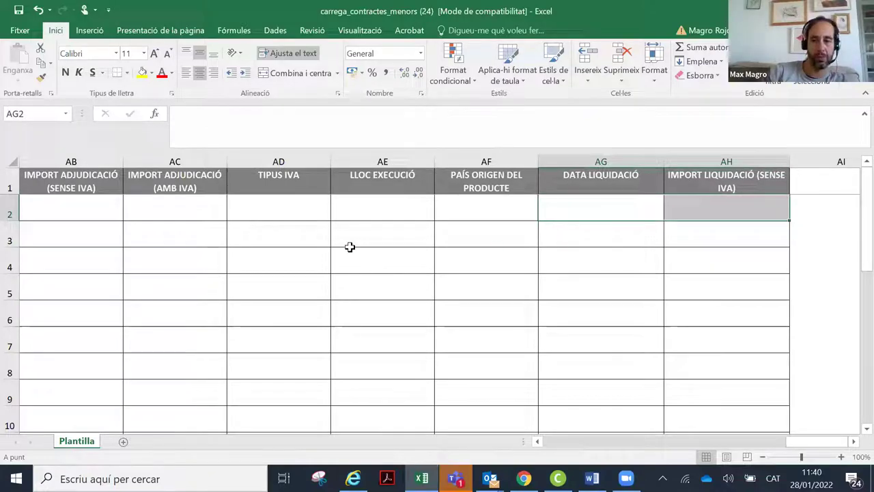
click(6, 212)
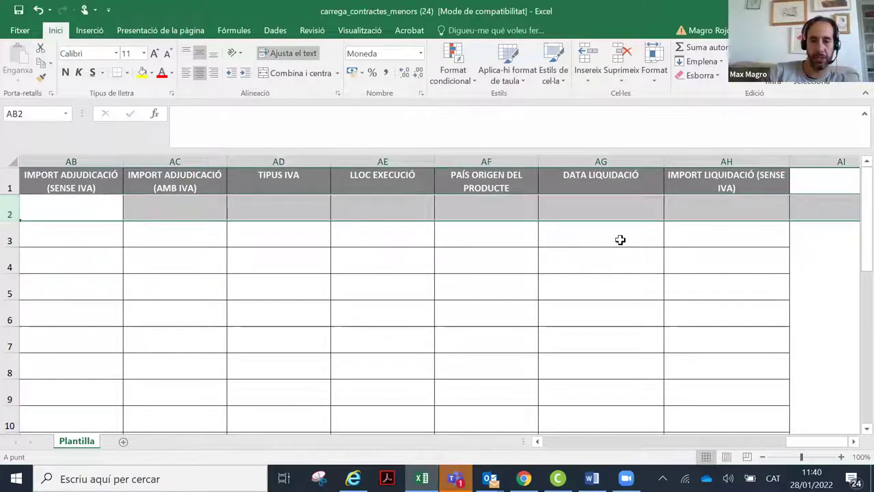
click(621, 239)
click(706, 281)
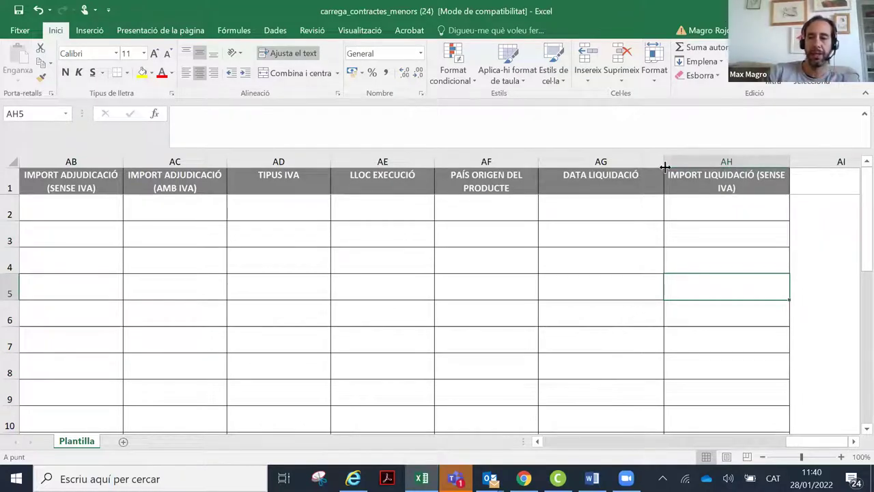
Step: Widen column AG slightly more and check the DATA LIQUIDACIÓ and IMPORT LIQUIDACIÓ columns
drag(663, 162, 656, 187)
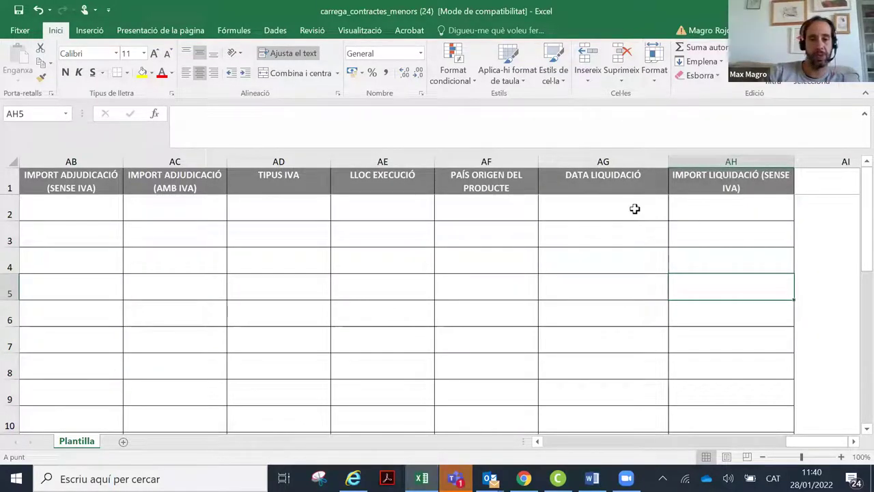
drag(624, 162, 708, 154)
click(711, 157)
click(638, 159)
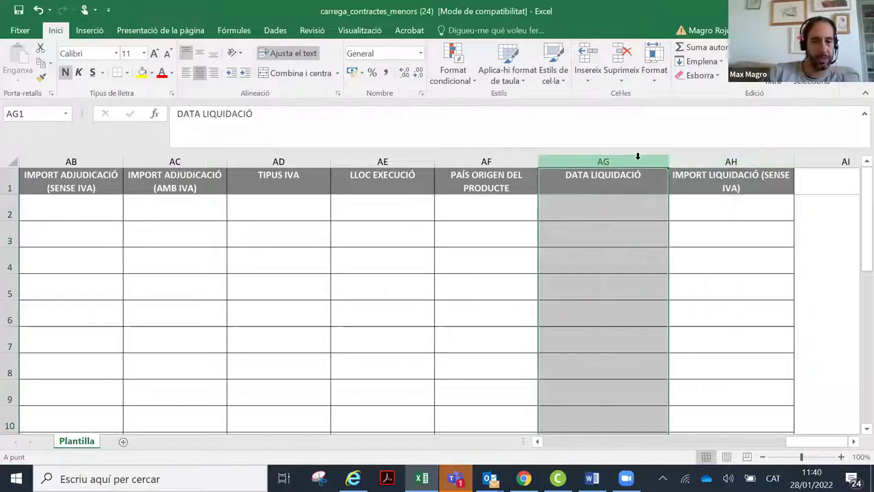
click(744, 157)
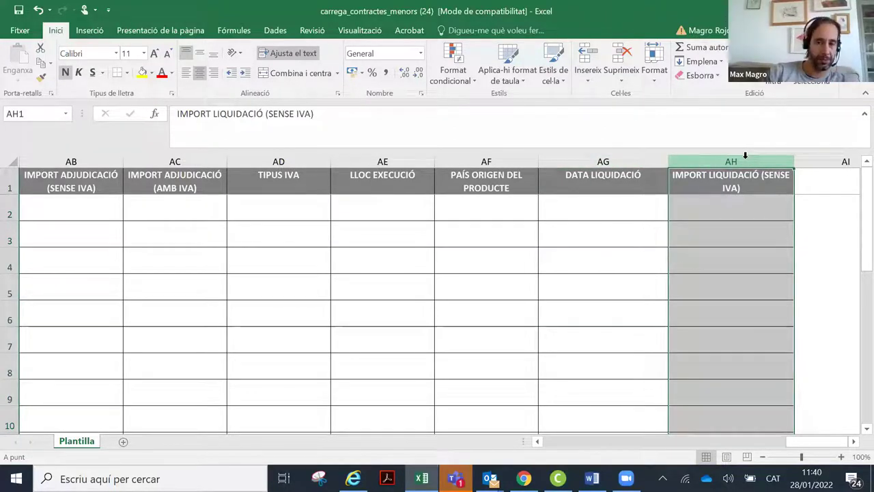
click(625, 157)
click(708, 160)
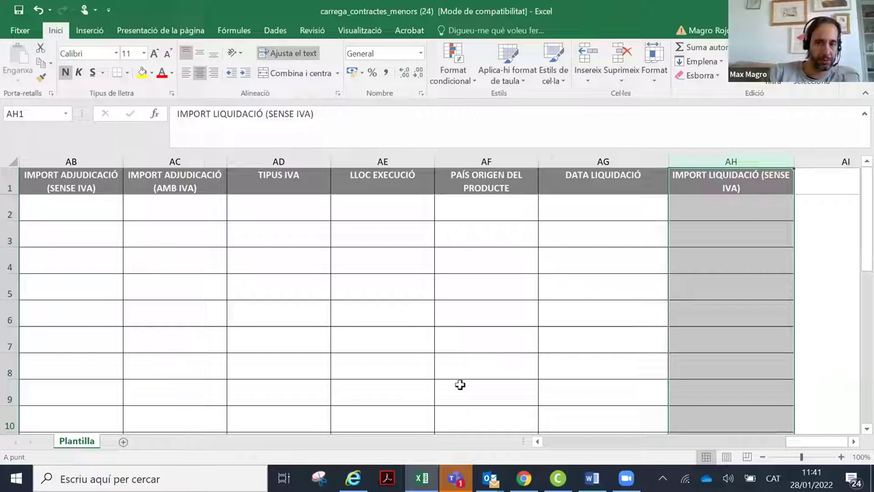
Step: Switch to the Càrrega de contractes menors page in Chrome, scroll it, then return to Excel
click(524, 478)
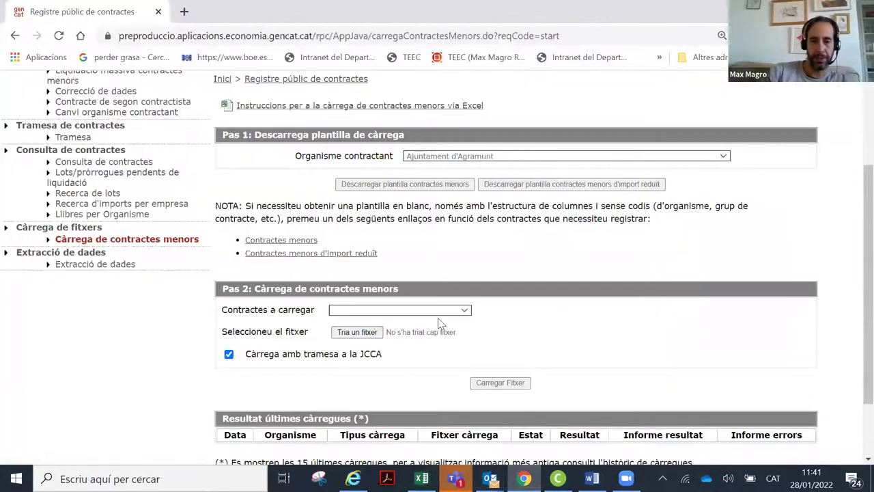
scroll(494, 246, down, 1)
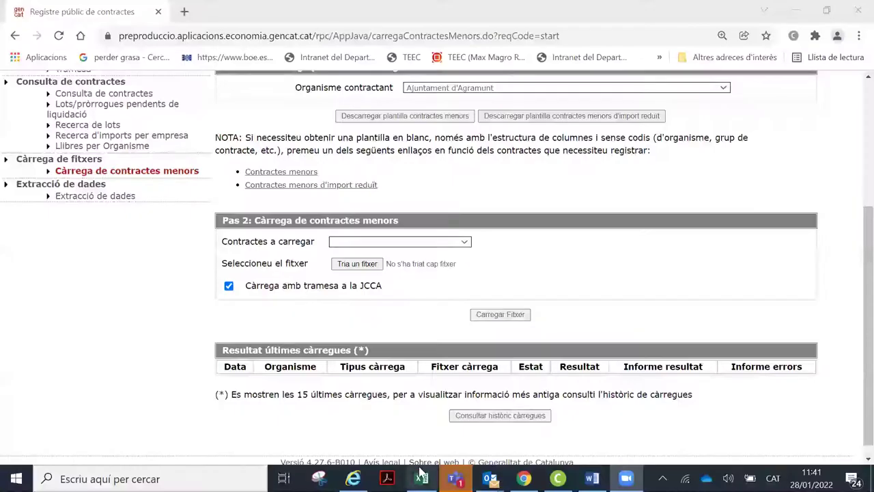
click(421, 478)
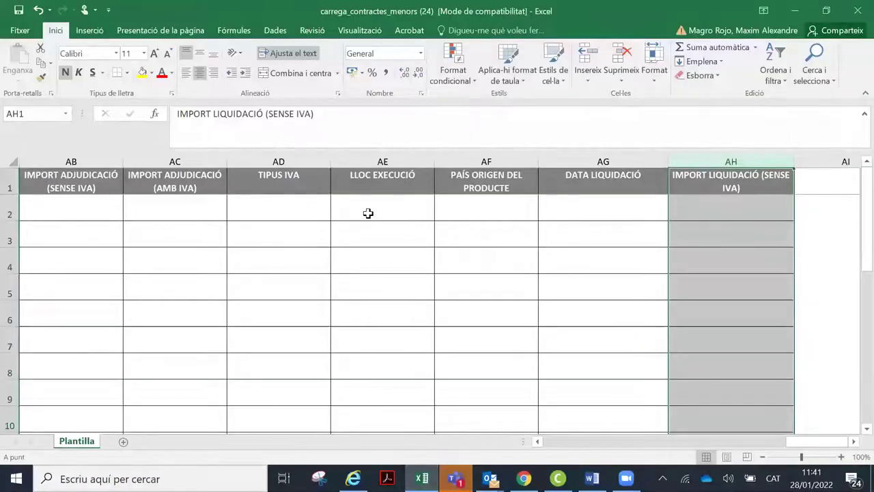
Step: View AF2's PAÍS ORIGEN DEL PRODUCTE country list, close it unchanged, and return to the browser
click(495, 211)
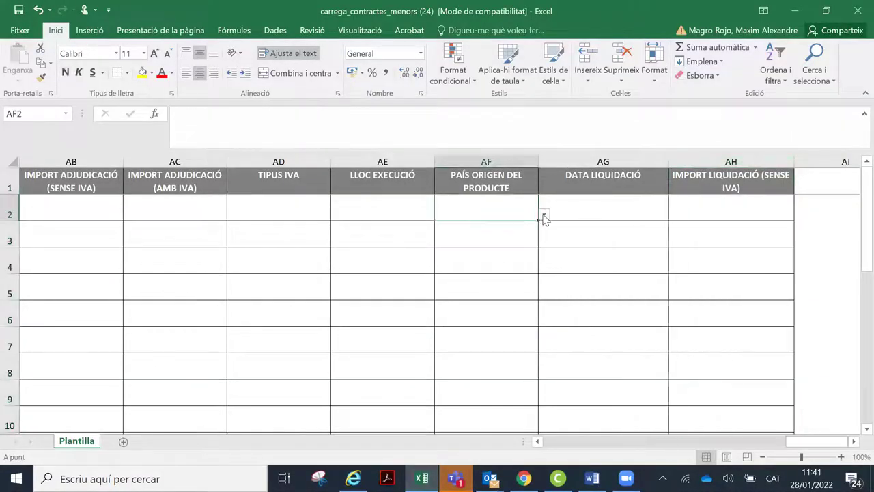
click(544, 215)
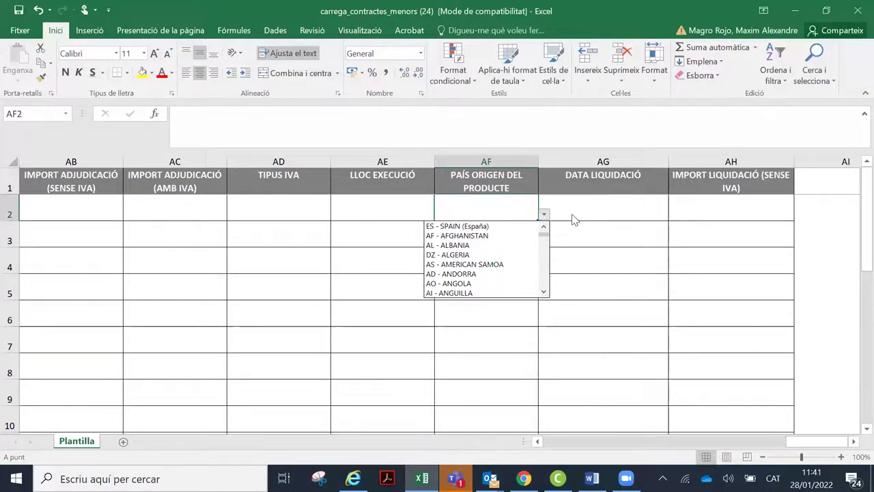
key(Escape)
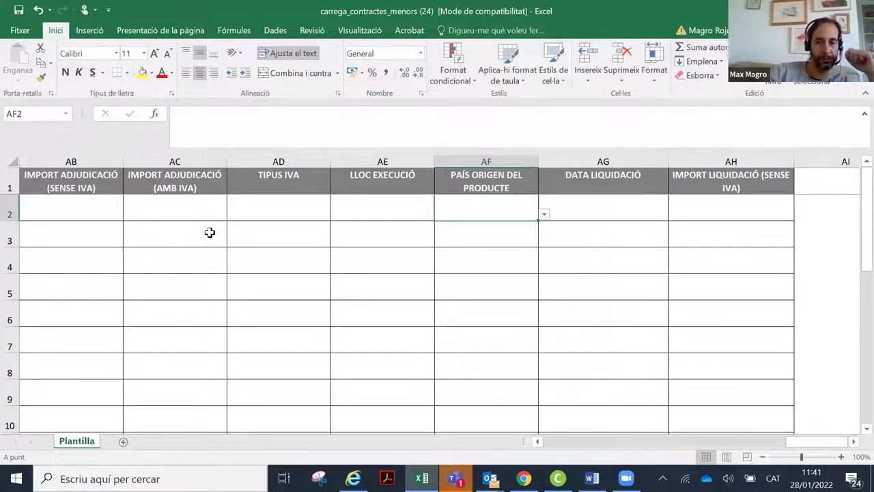
click(524, 478)
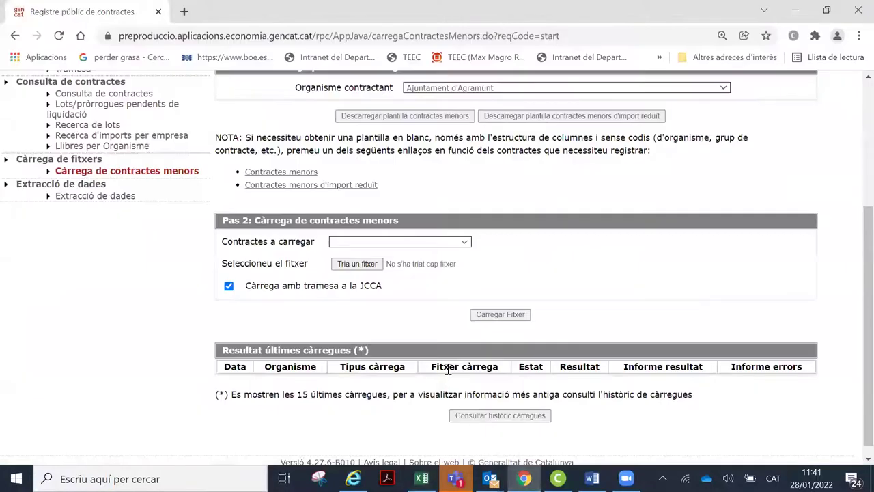
Step: Scroll over the upload page, which still has no file chosen, then switch back to Excel
scroll(426, 343, up, 1)
scroll(427, 346, down, 1)
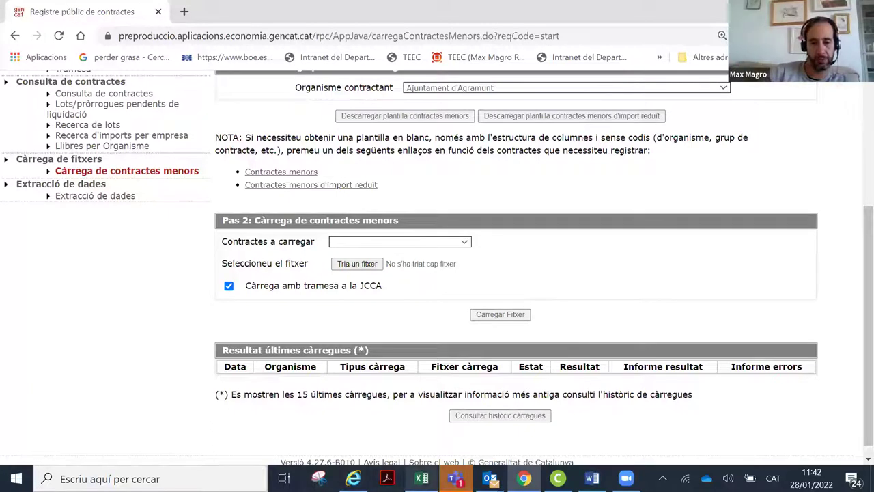
click(421, 478)
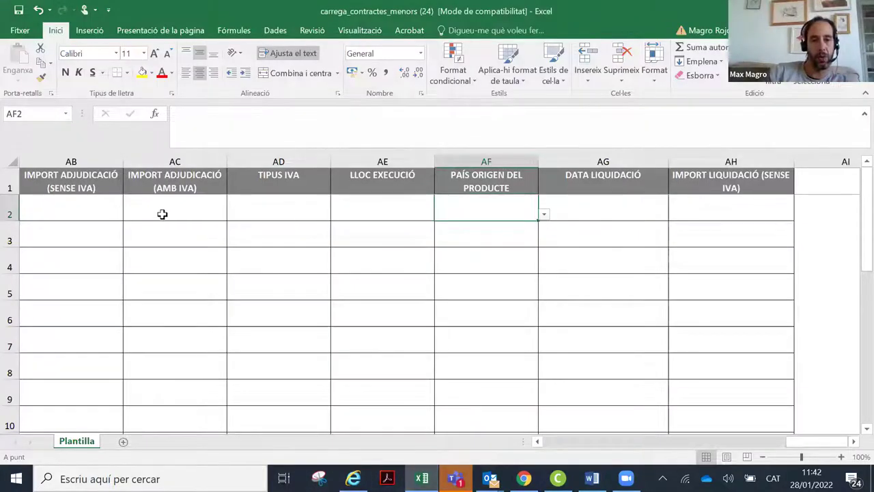
Step: Compare the number formats of cells AB2, AC2 and AD2
click(112, 214)
click(276, 208)
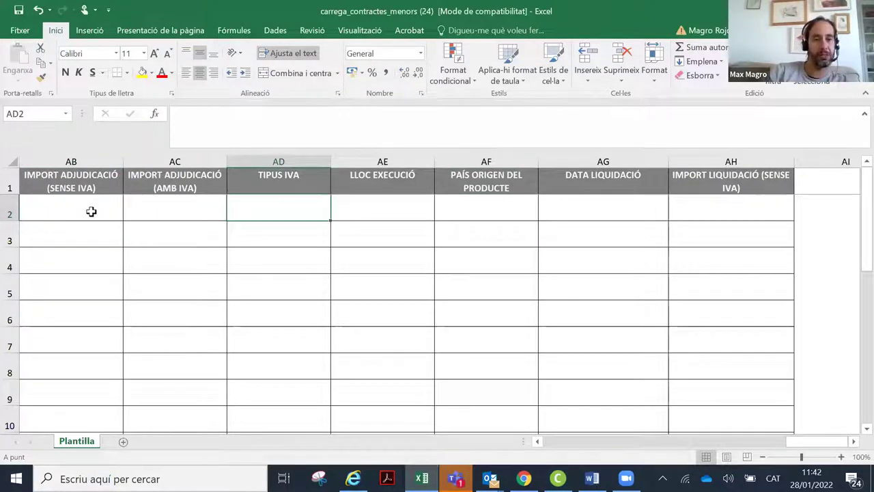
click(92, 211)
click(208, 214)
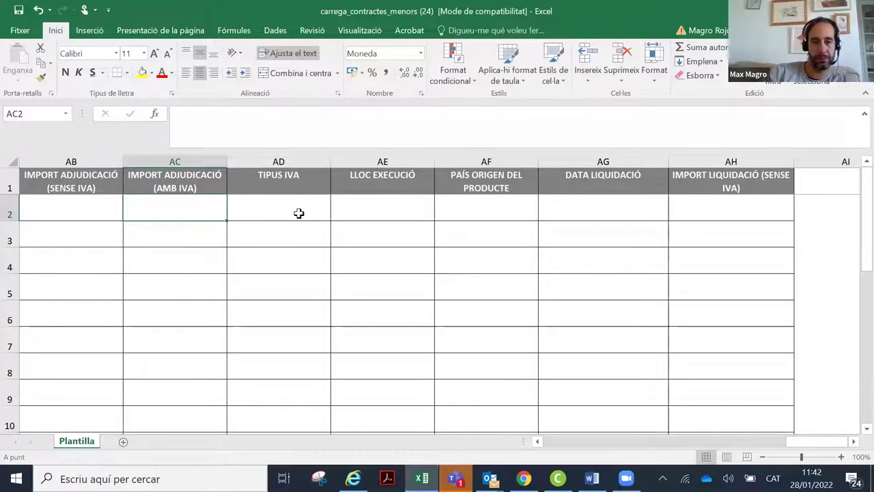
click(55, 209)
click(171, 200)
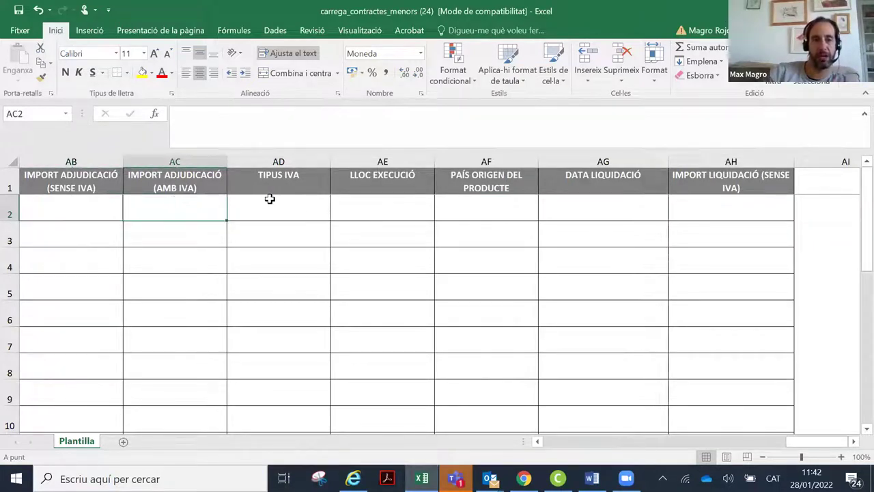
click(276, 198)
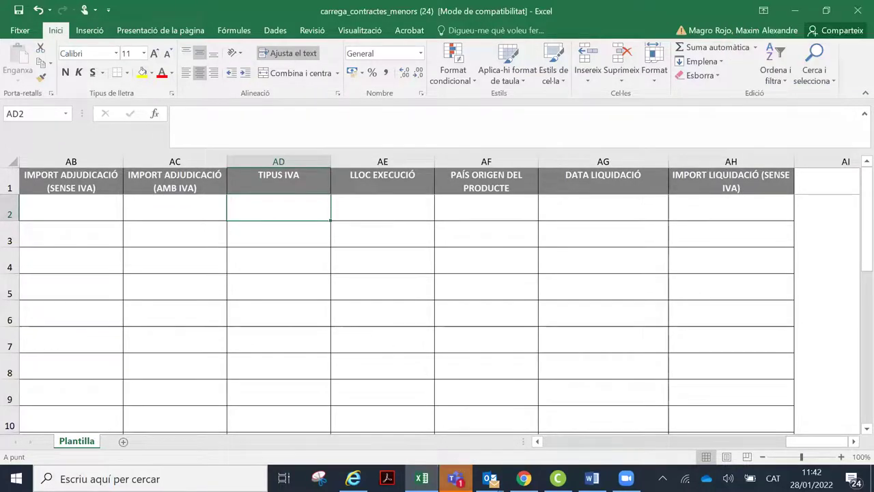
Step: Show AF2's allowed-country dropdown, then return to the contracts register in the browser
mouse_move(455, 478)
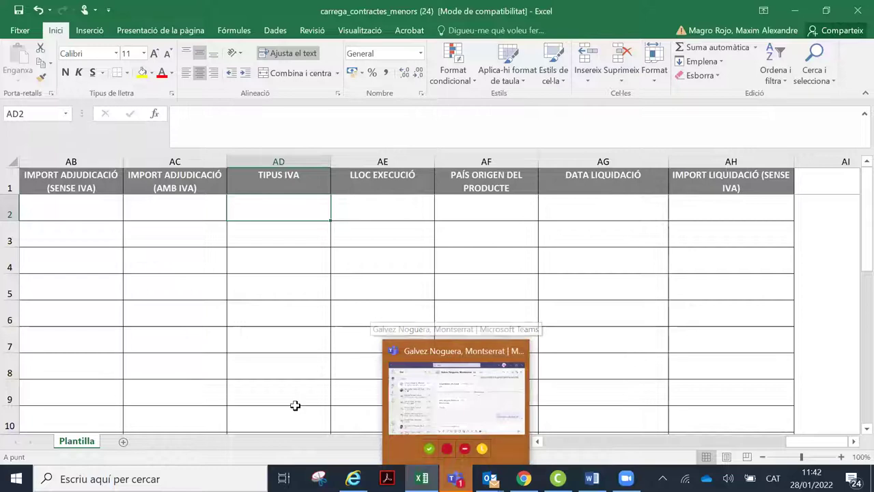
click(478, 202)
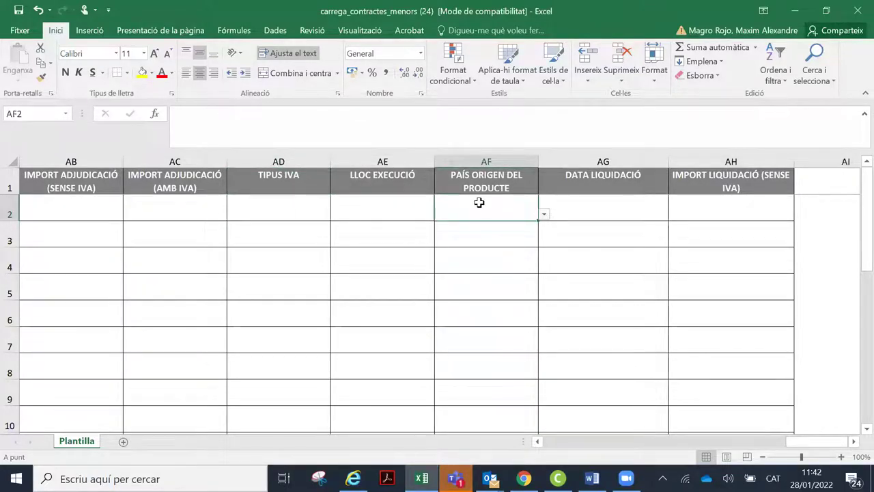
click(543, 214)
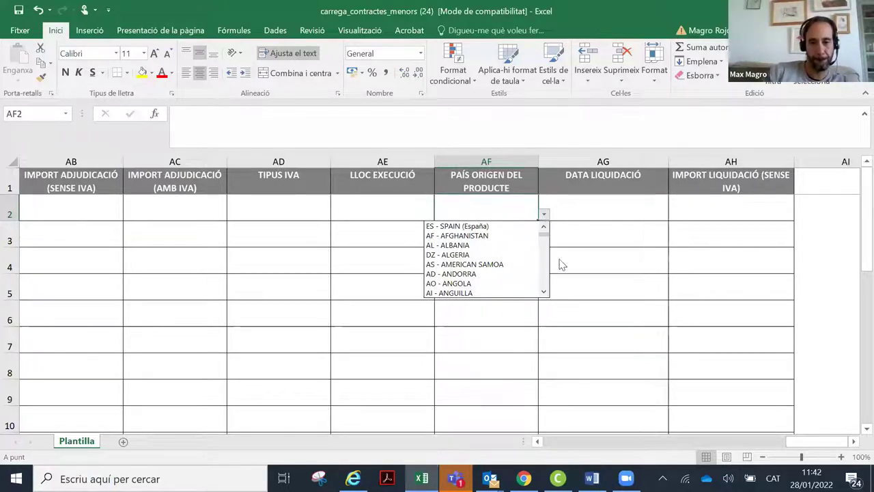
mouse_move(490, 478)
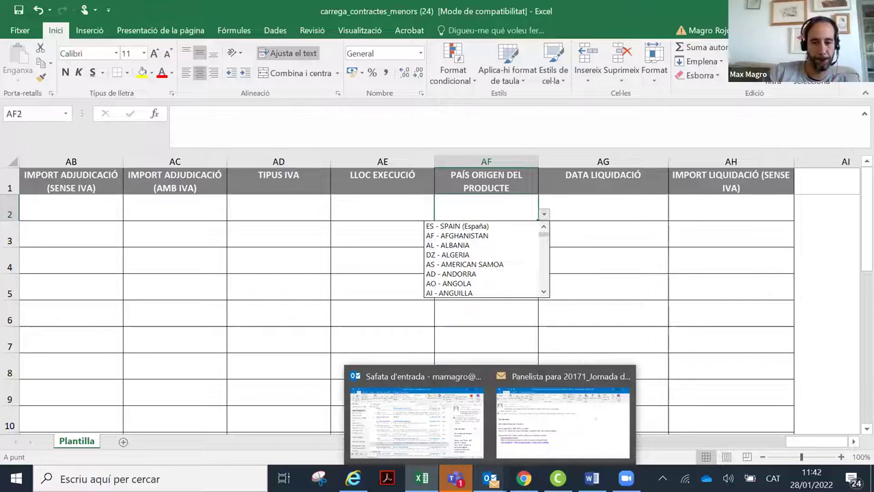
click(524, 478)
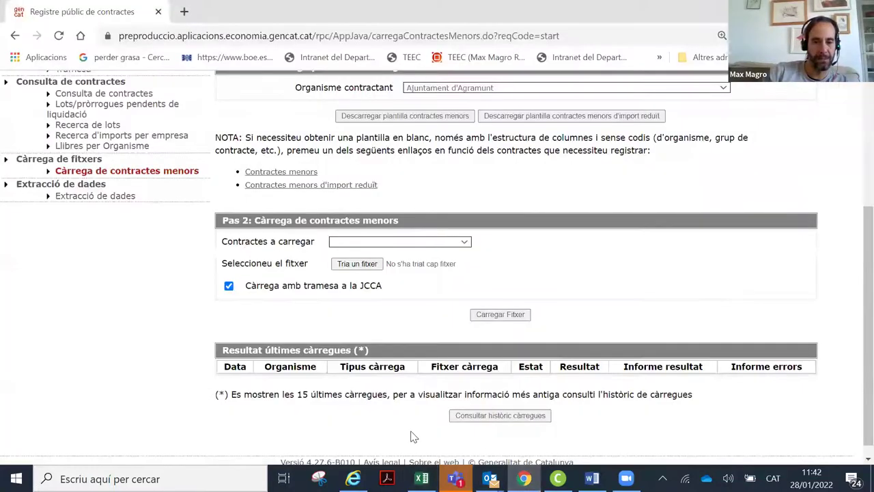
Step: Dismiss the Outlook new-mail notification and close the mail message that opened
scroll(415, 433, up, 1)
scroll(526, 362, down, 1)
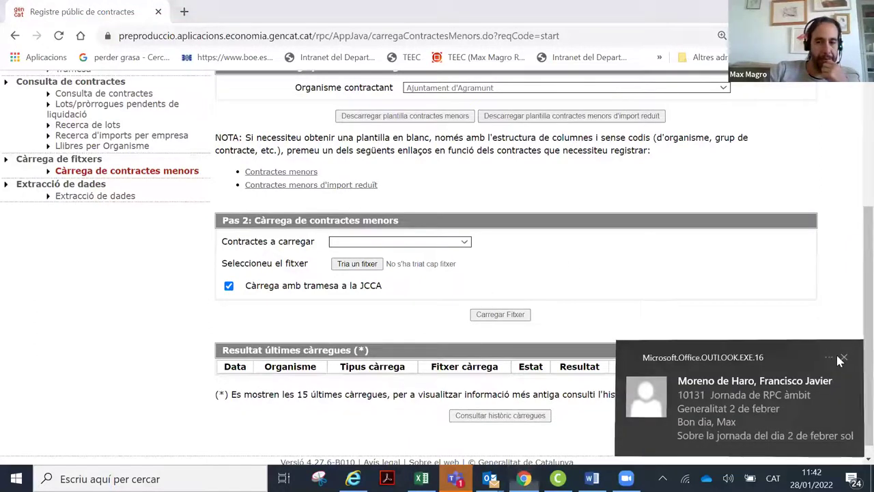
click(843, 357)
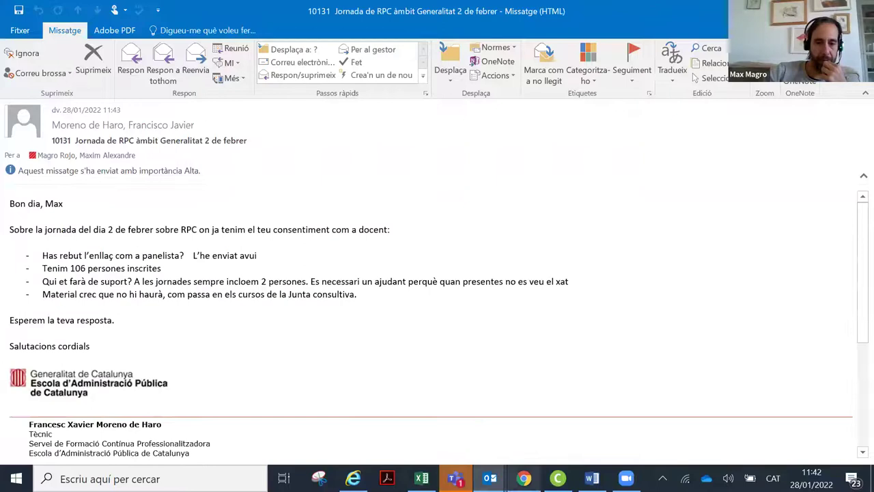
key(Escape)
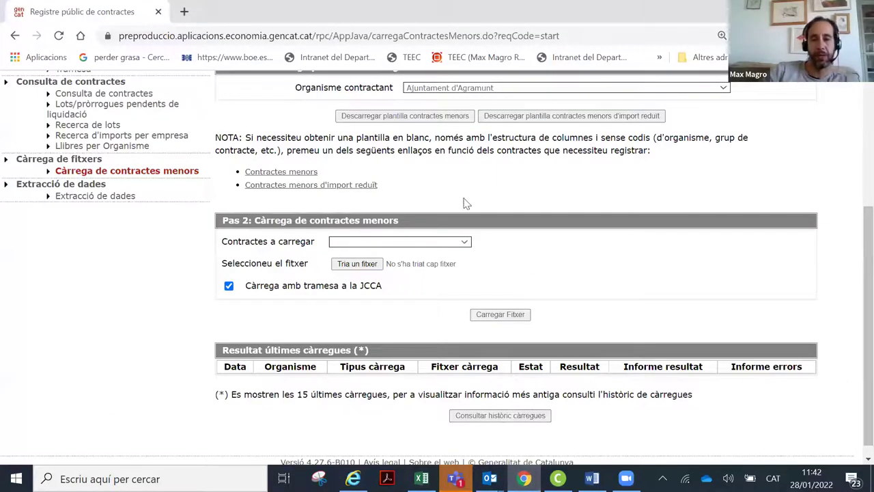
Step: Choose Contractes menors in the 'Contractes a carregar' dropdown
click(222, 220)
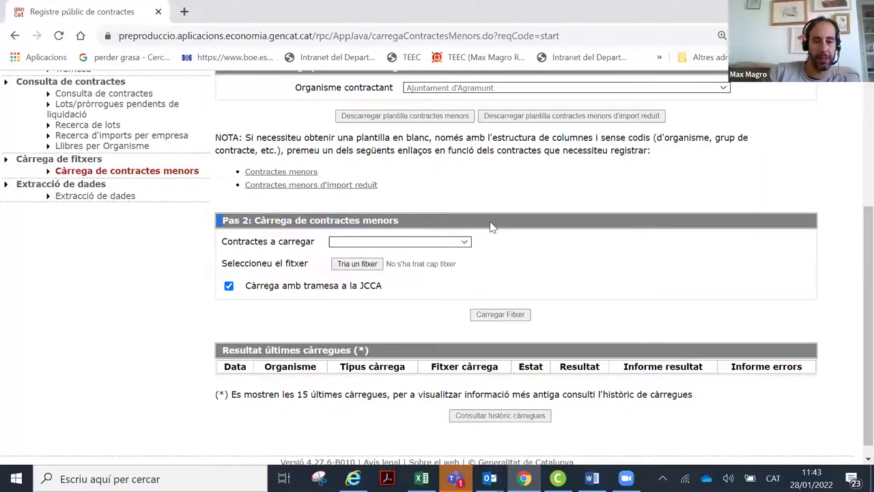
click(280, 241)
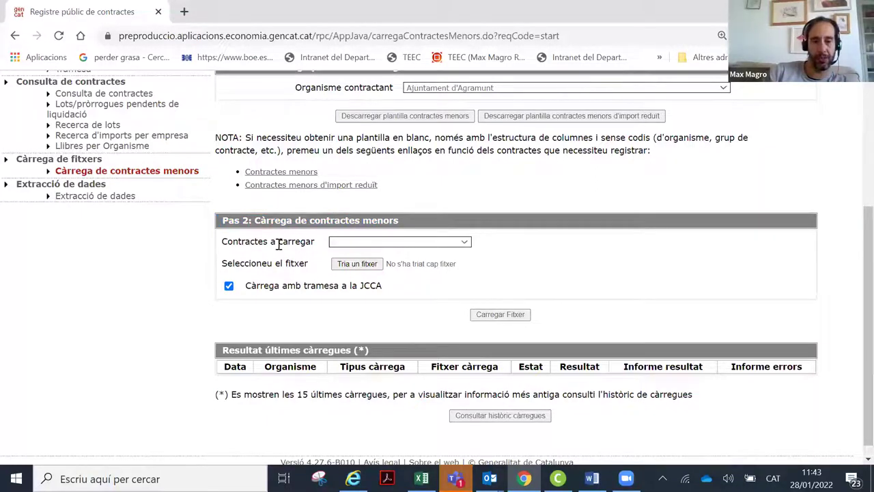
click(444, 243)
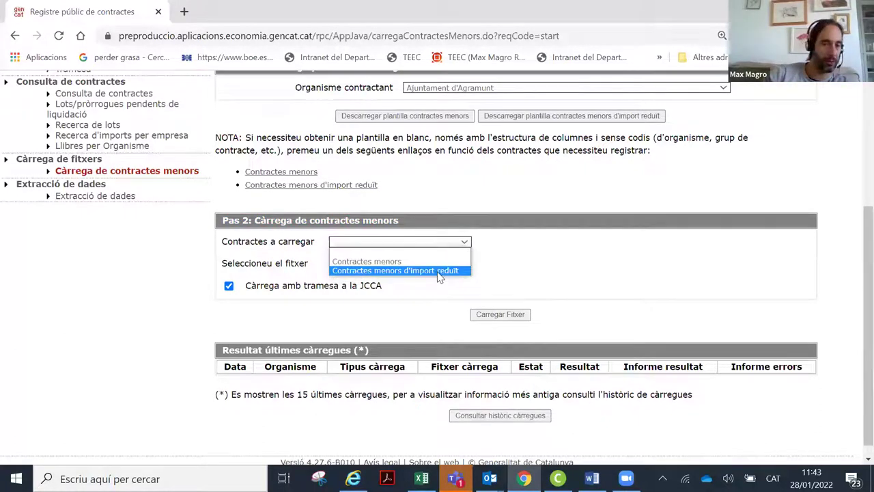
click(437, 262)
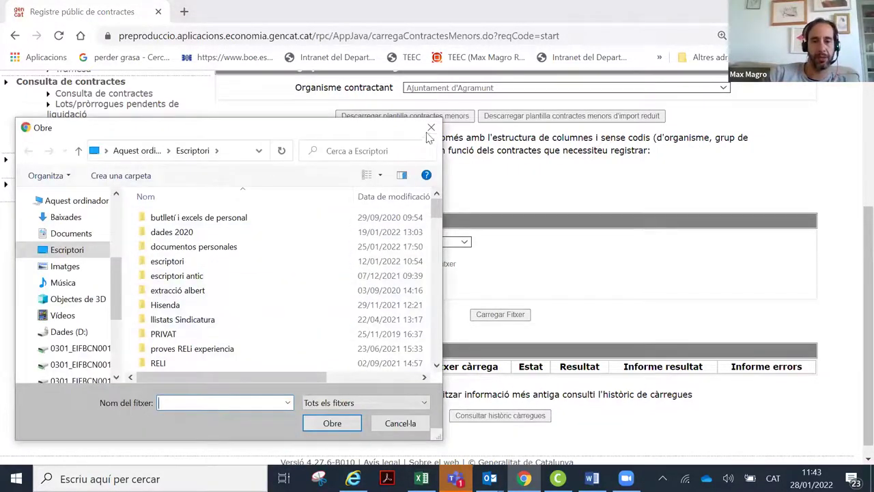
click(430, 129)
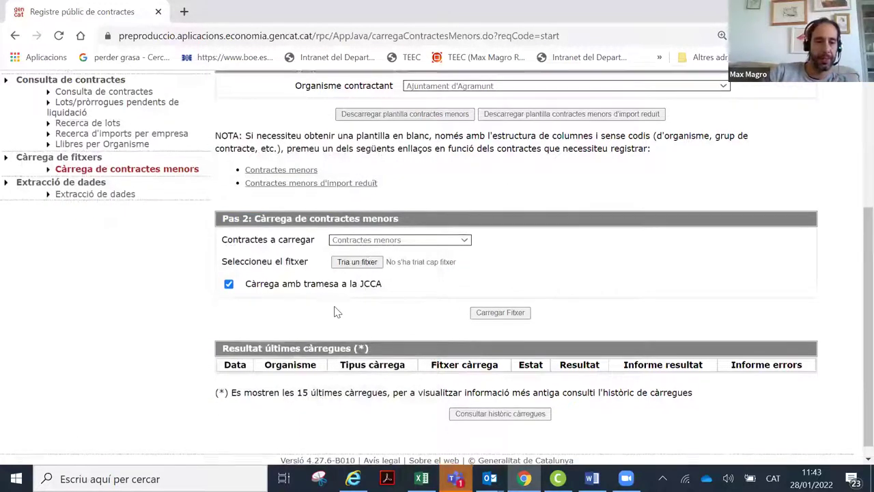
scroll(334, 312, down, 1)
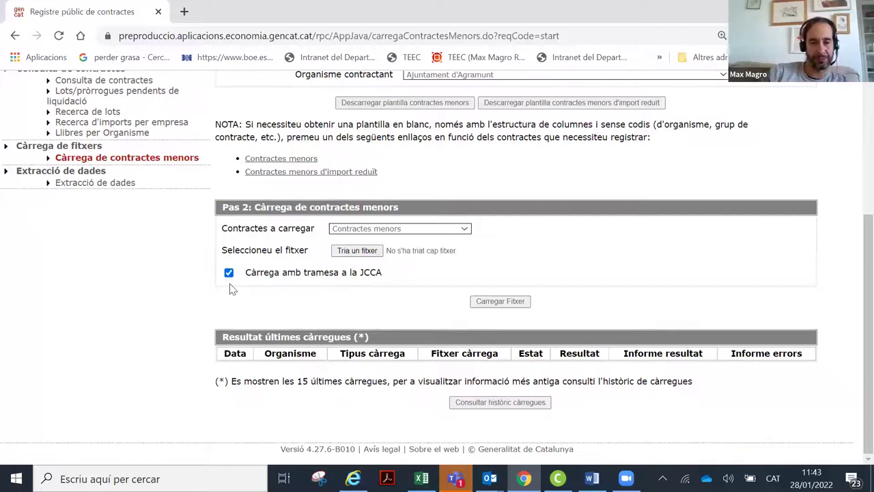
click(229, 273)
click(228, 274)
click(228, 273)
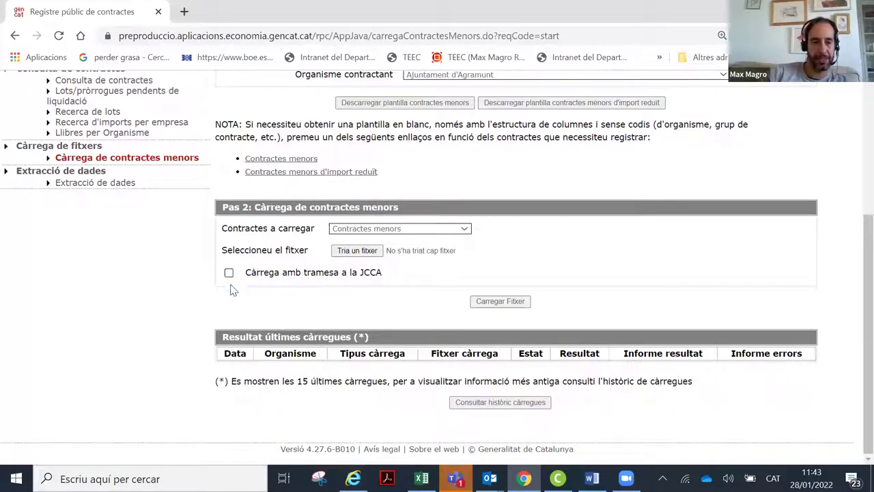
click(229, 273)
click(229, 273)
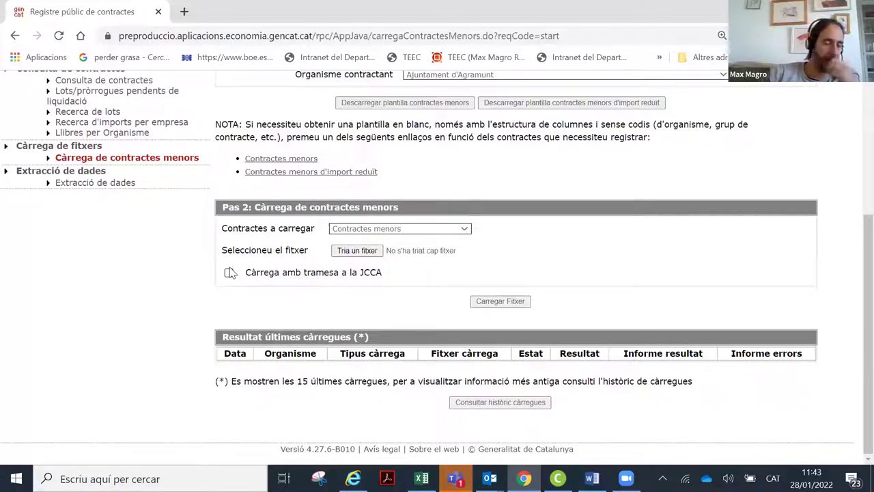
click(230, 274)
click(229, 274)
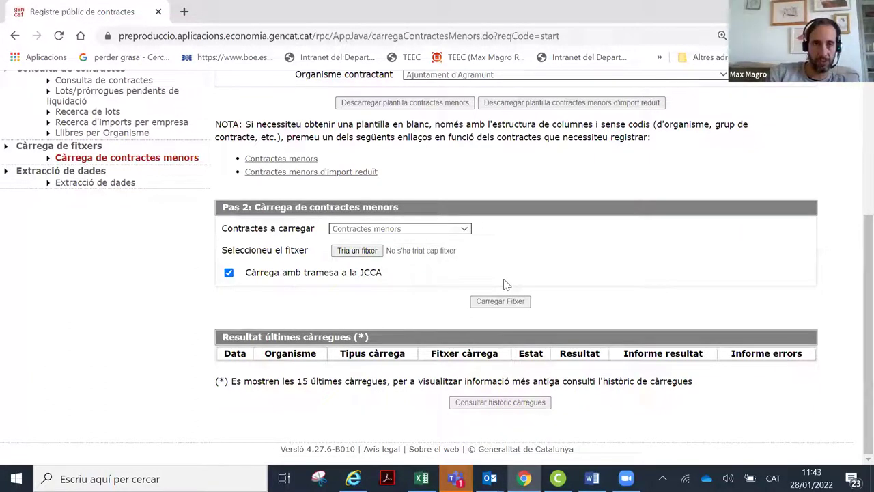
click(229, 273)
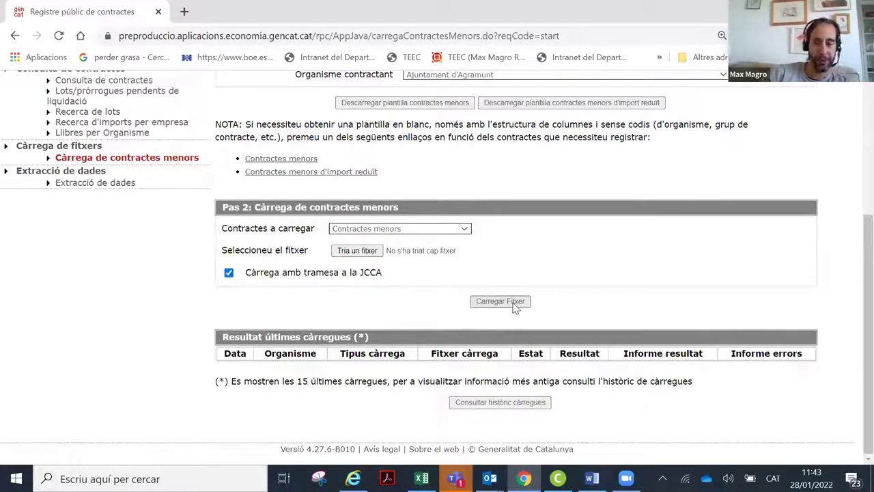
scroll(484, 321, up, 4)
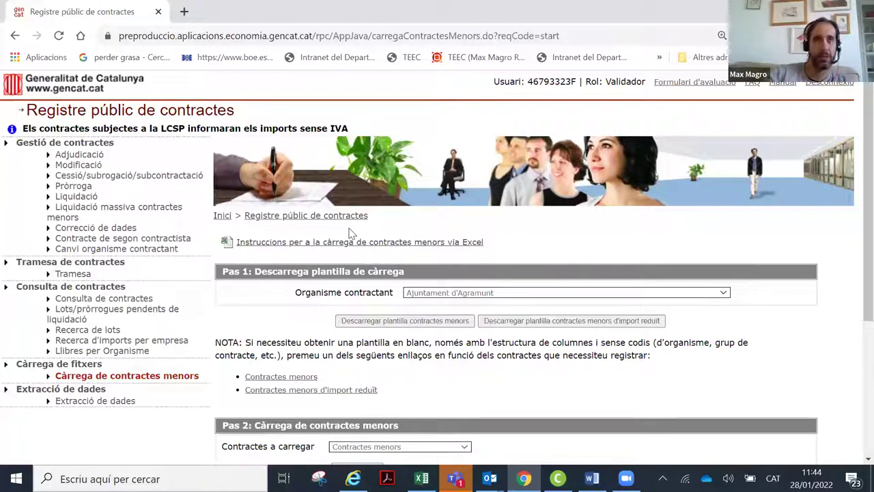
scroll(348, 233, down, 3)
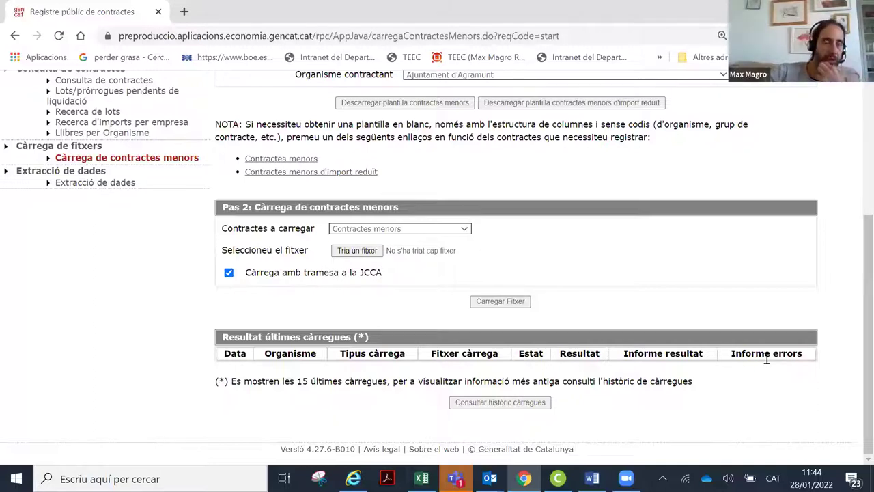
scroll(557, 277, up, 2)
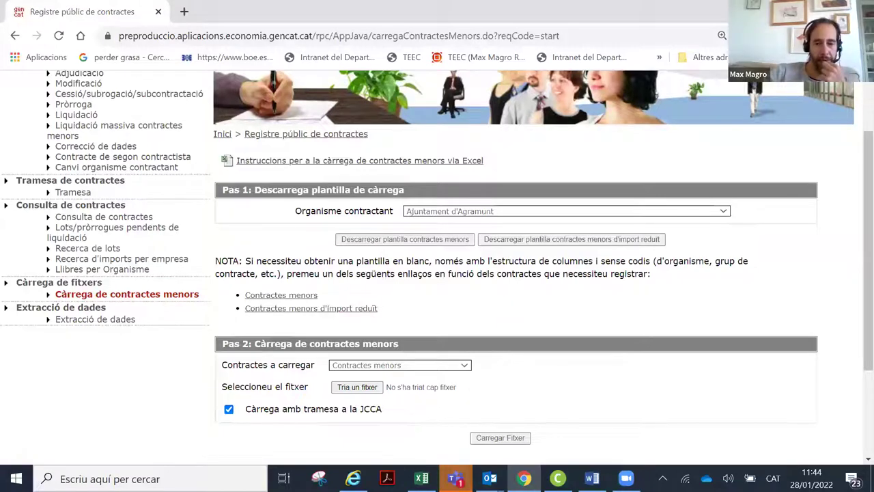
mouse_move(353, 478)
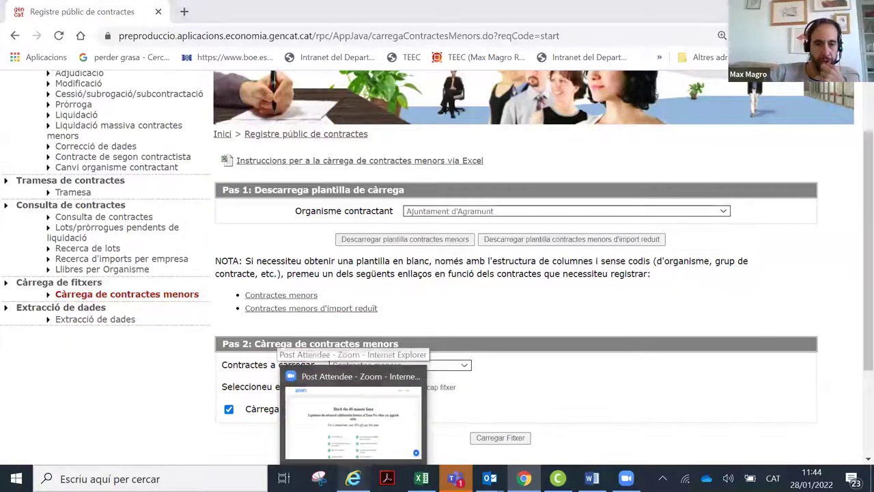
Step: Open the saved Registre públic de contractes favourite in Internet Explorer
click(355, 409)
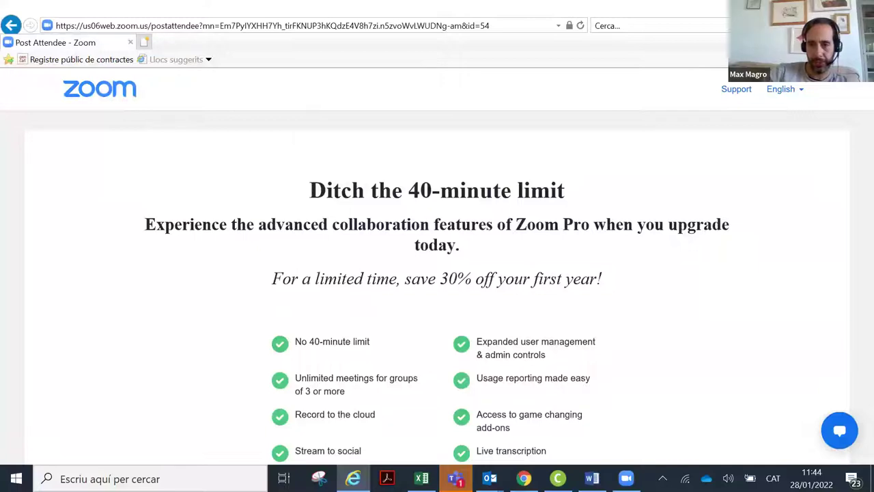
click(846, 25)
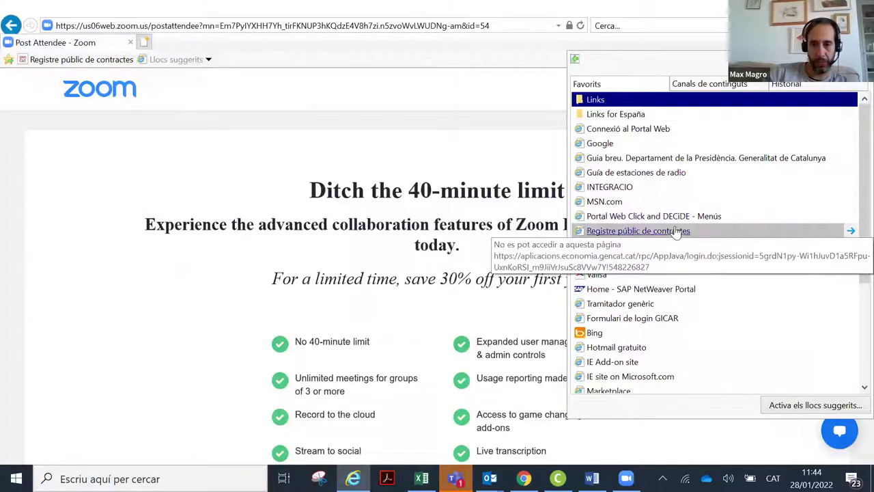
click(638, 231)
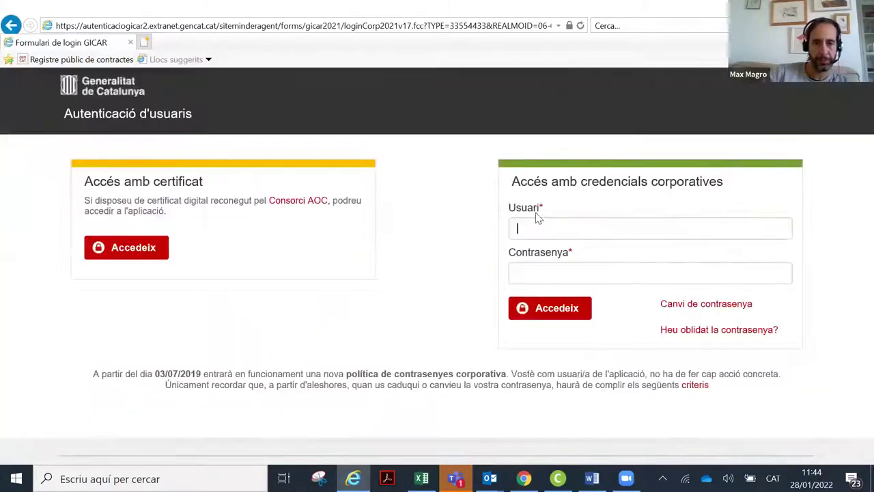
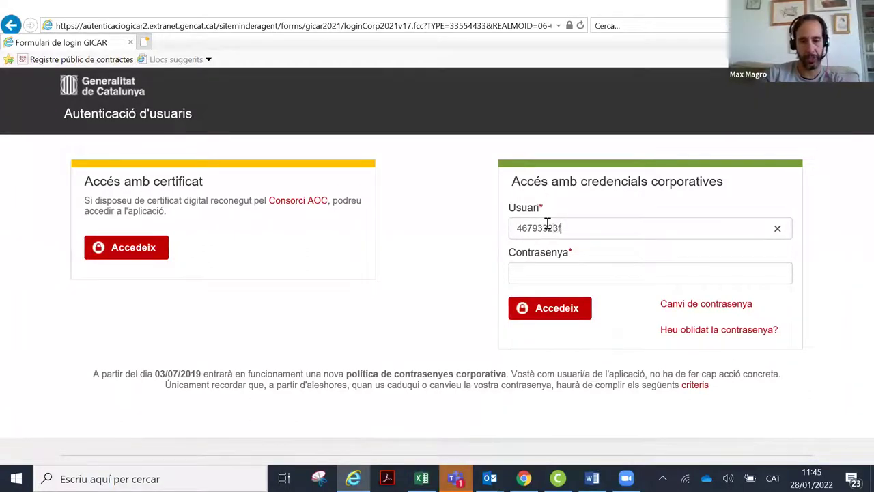
Step: Log in through GICAR with the corporate user ID and password
key(Tab)
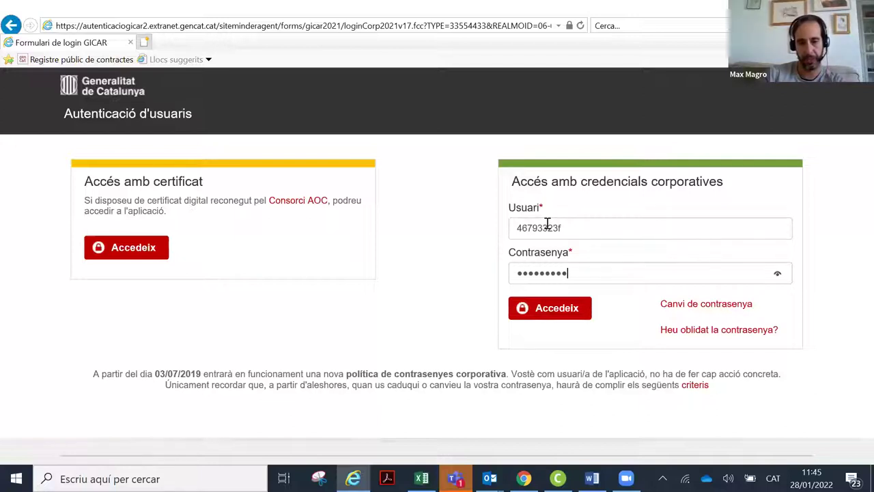
key(Return)
scroll(482, 299, down, 1)
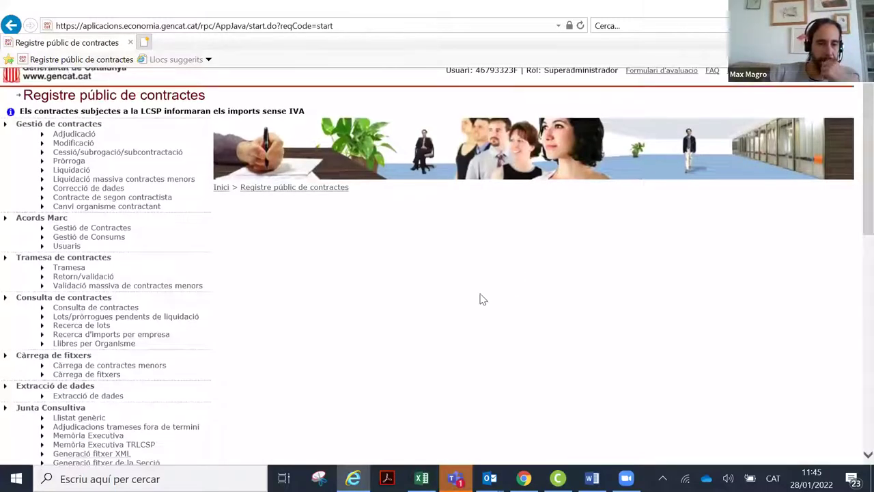
Step: Open Càrrega de contractes menors from the left menu and scroll down to Resultat últimes càrregues
scroll(482, 300, down, 4)
click(141, 79)
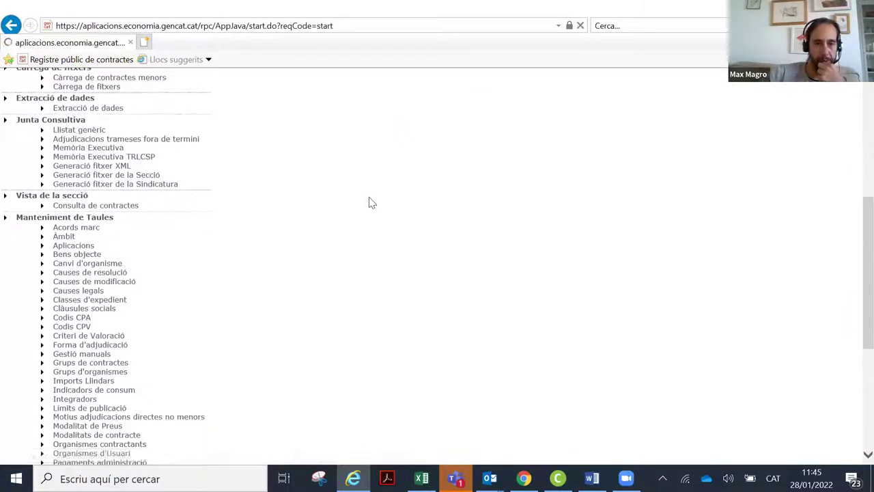
scroll(505, 236, down, 3)
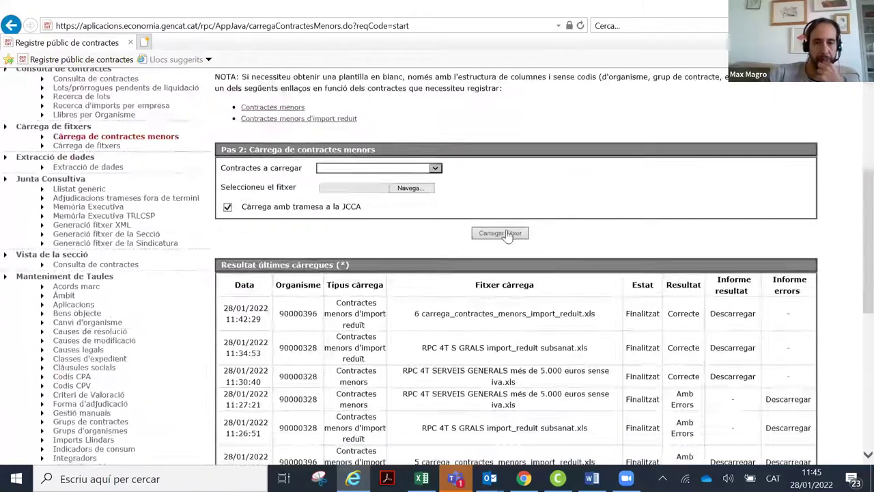
scroll(505, 236, down, 3)
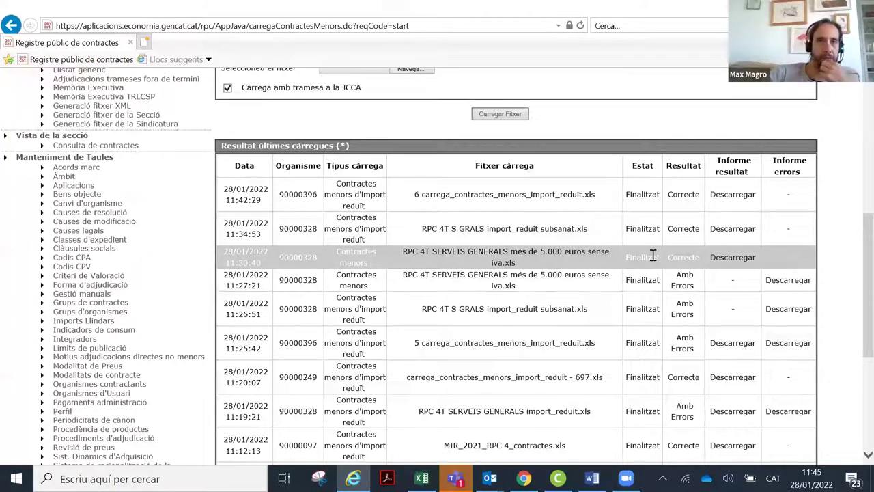
Step: Highlight the Correcte result of the 11:42:29 load and the Amb Errors result of the 11:27:21 load
double_click(683, 195)
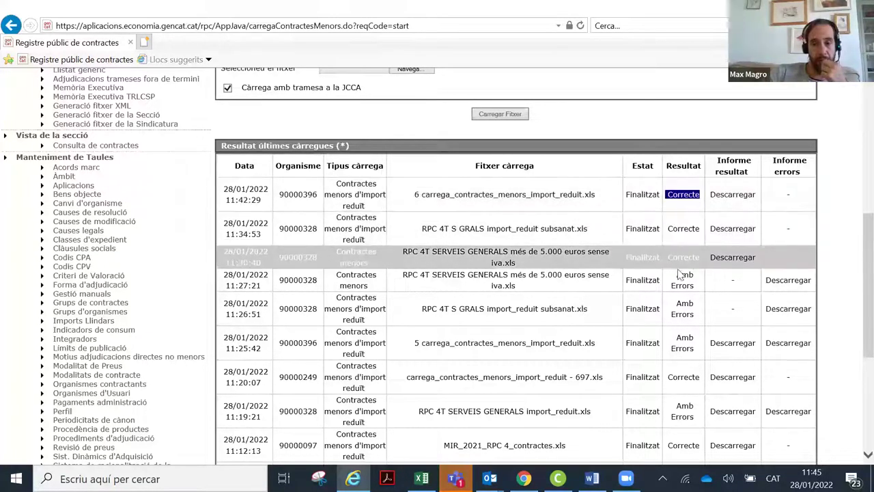
click(688, 285)
drag(689, 286, 693, 295)
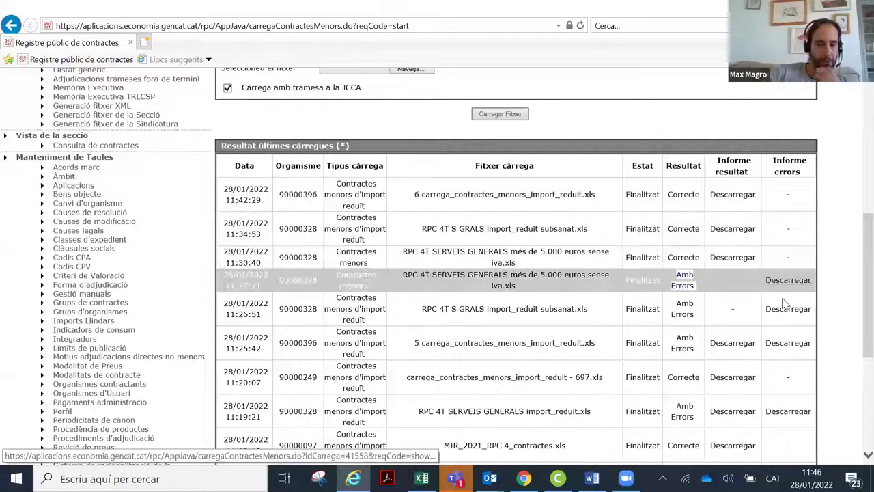
click(828, 309)
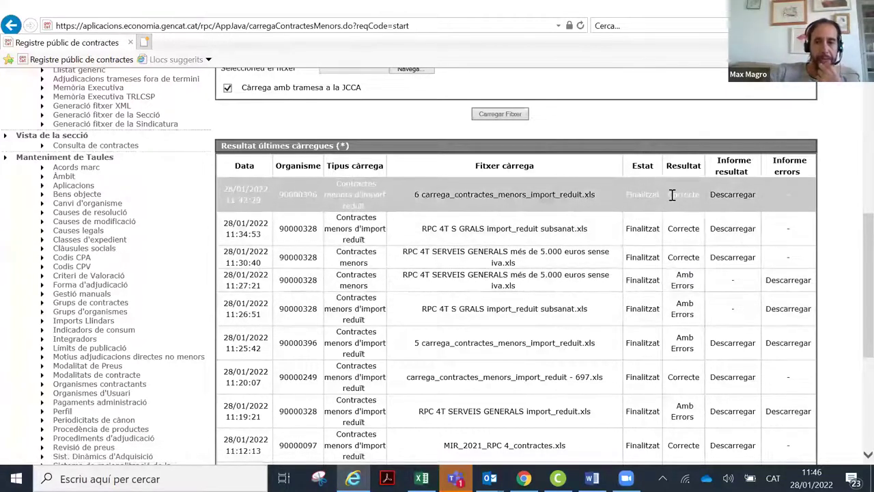
Step: Download the 11:42:29 load's Informe resultat report and open it
drag(669, 196, 702, 196)
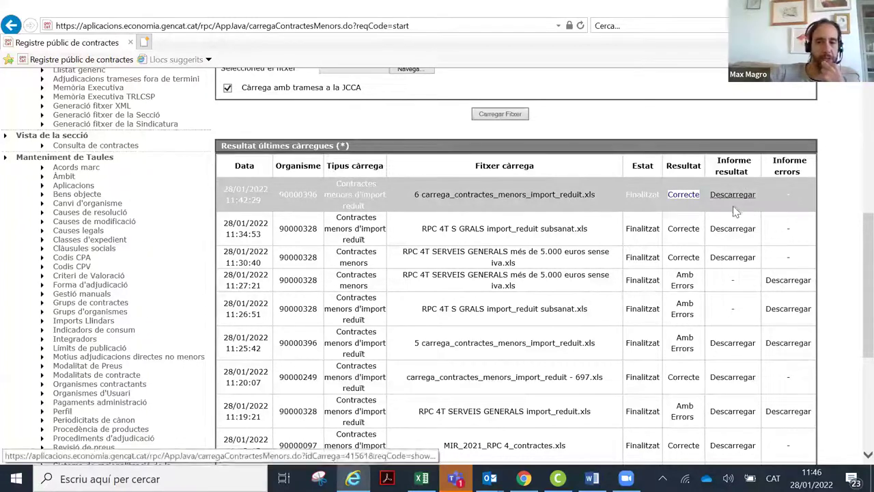
click(739, 149)
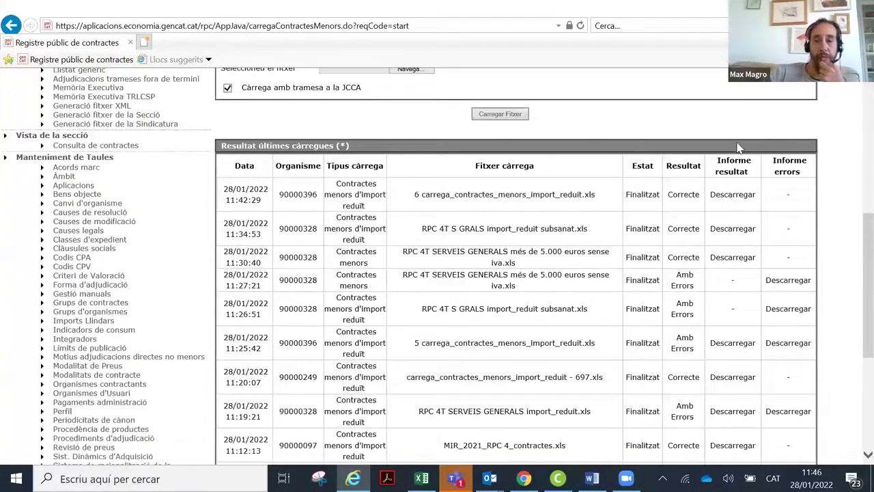
click(738, 198)
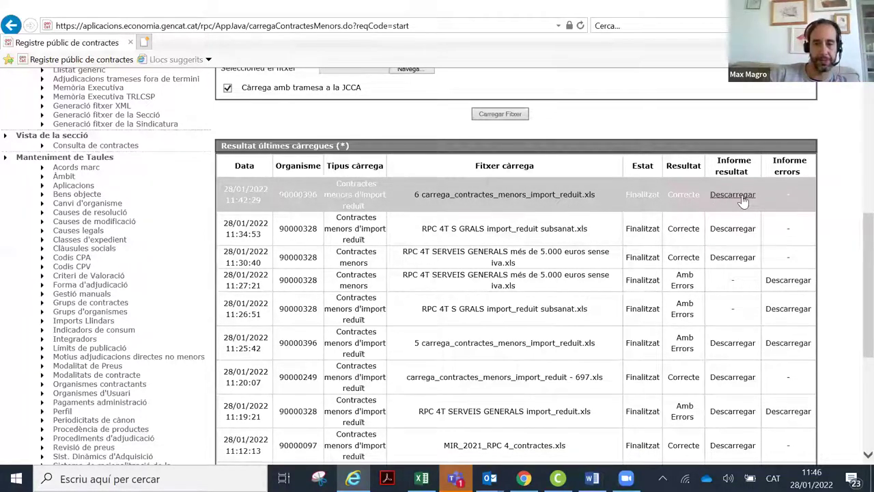
click(597, 449)
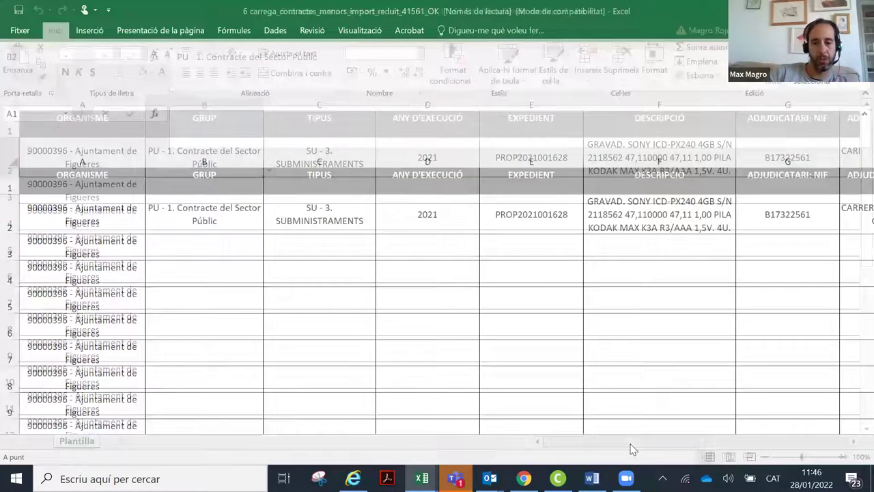
drag(636, 442, 843, 442)
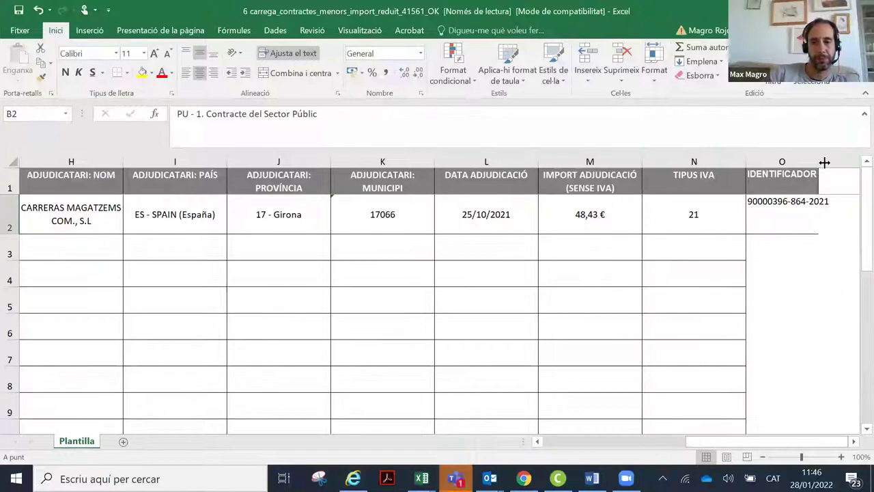
drag(824, 162, 850, 162)
click(820, 203)
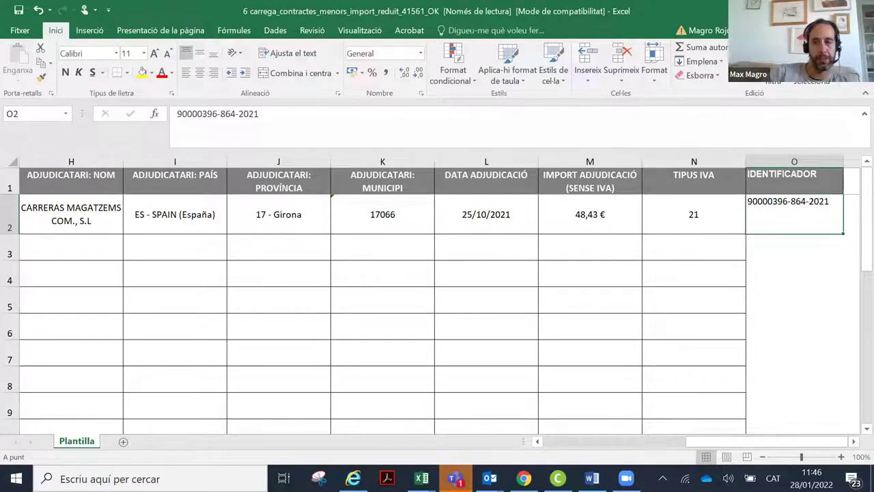
Step: Close the report workbook without saving and switch back to the register
key(alt+F4)
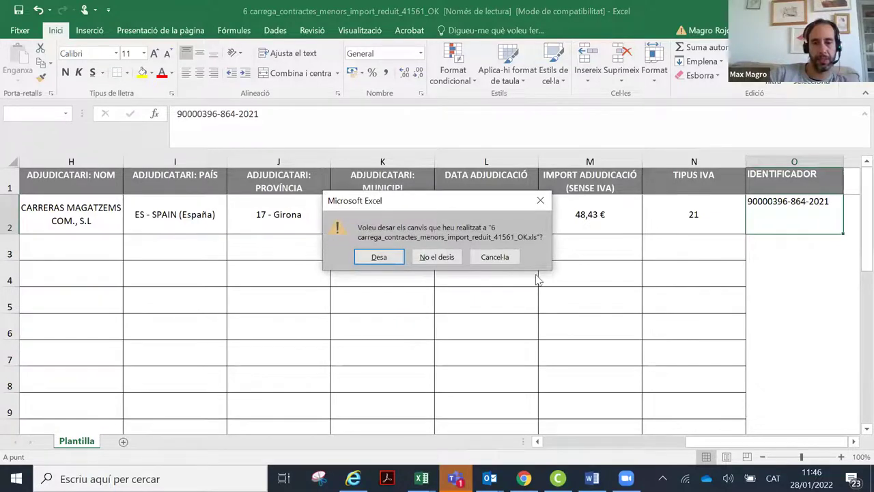
click(437, 260)
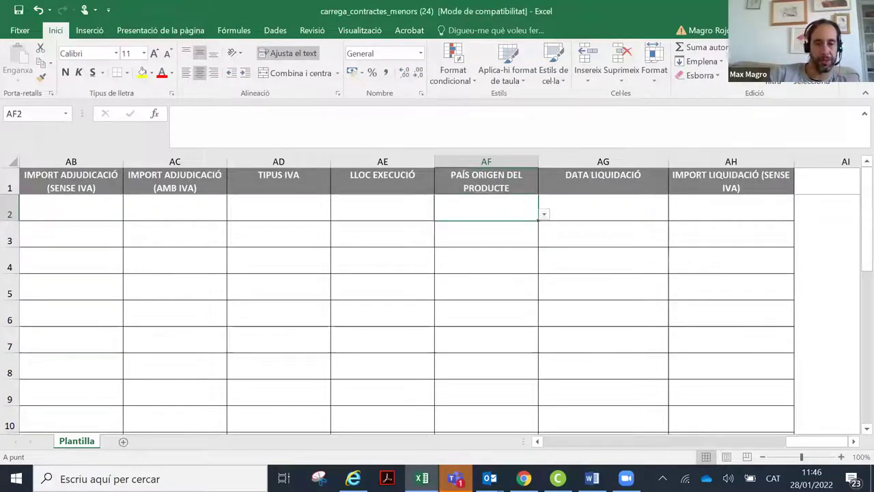
key(alt+Tab)
scroll(519, 273, down, 2)
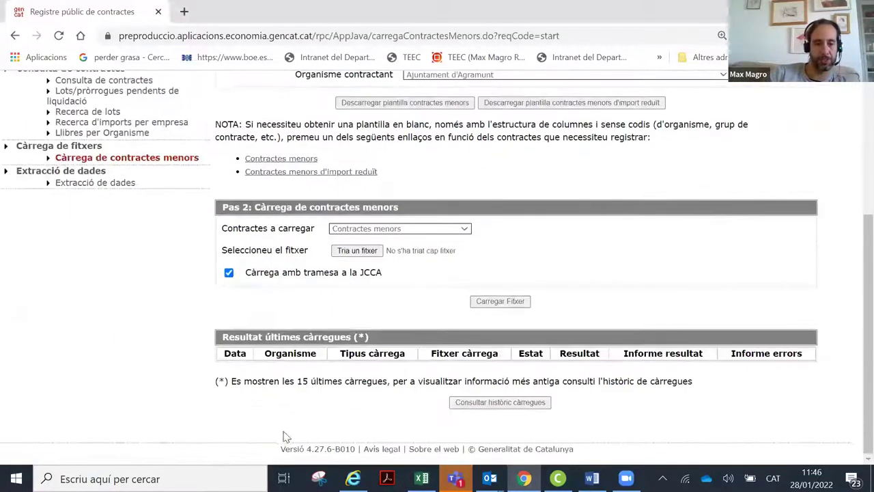
Step: Back in the production register, highlight the Amb Errors result of the 11:27:21 load
key(alt+Tab)
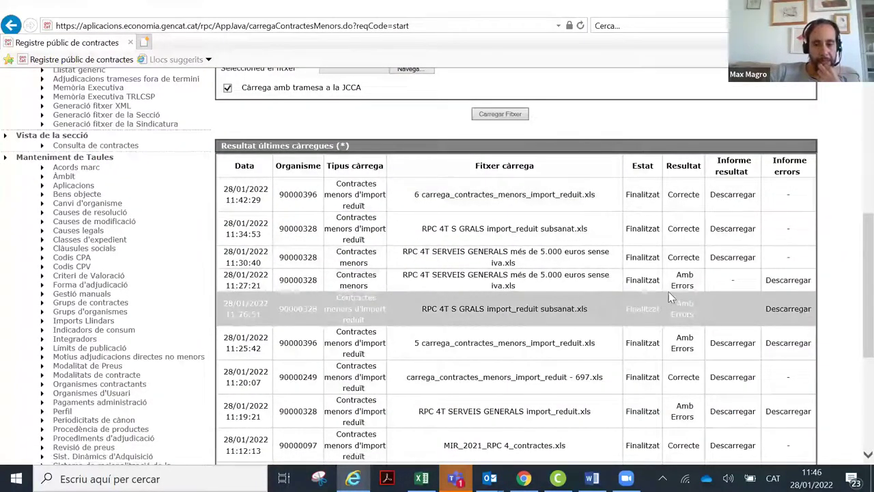
triple_click(700, 287)
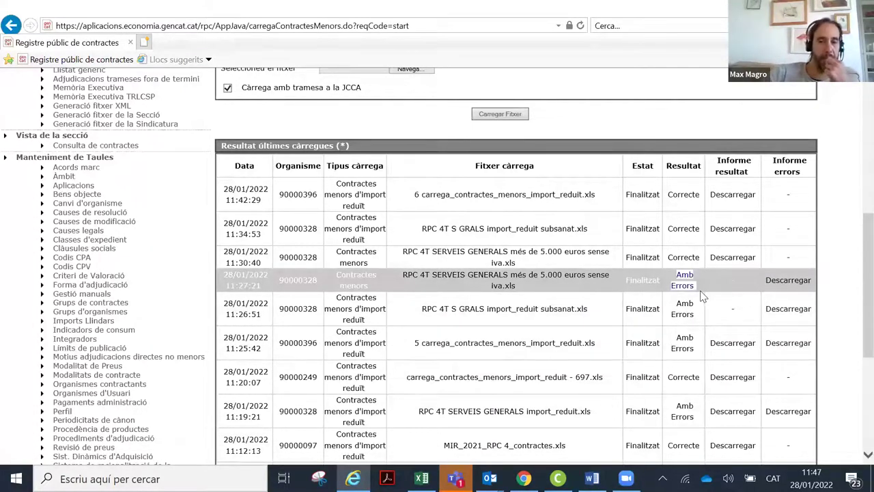
click(740, 279)
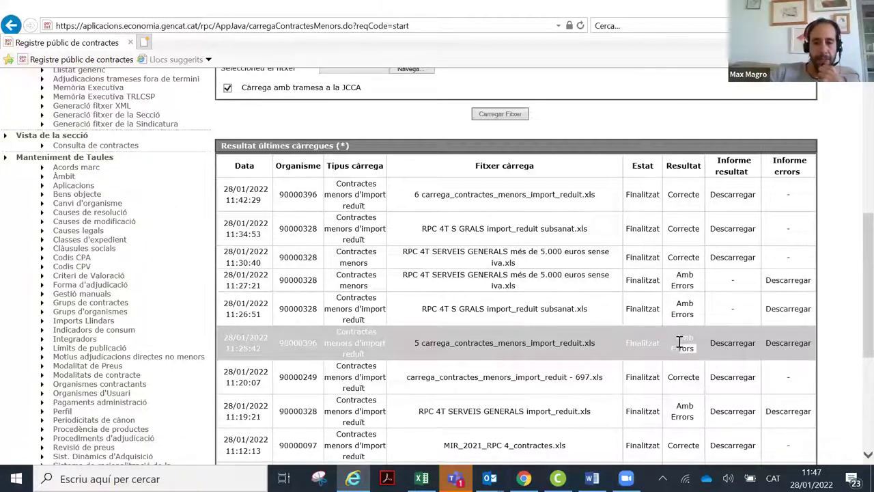
scroll(680, 341, down, 2)
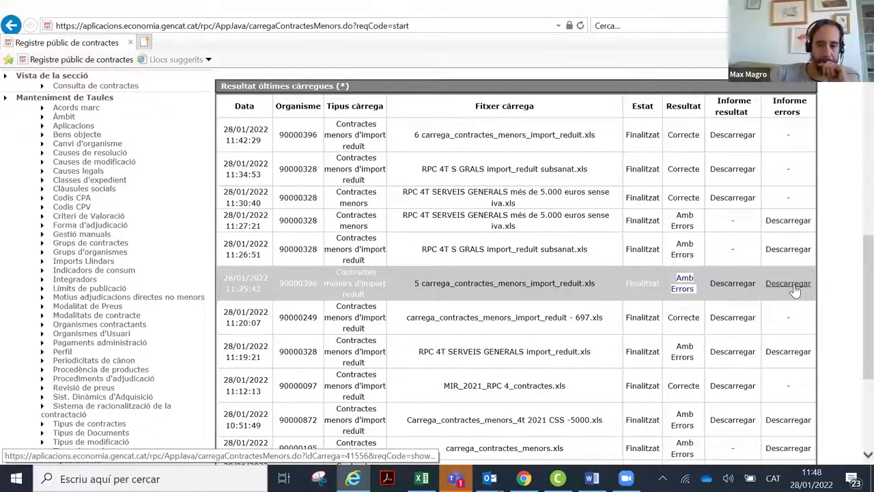
Step: Return to Pas 2 and toggle Càrrega amb tramesa a la JCCA off and back on
scroll(794, 290, up, 5)
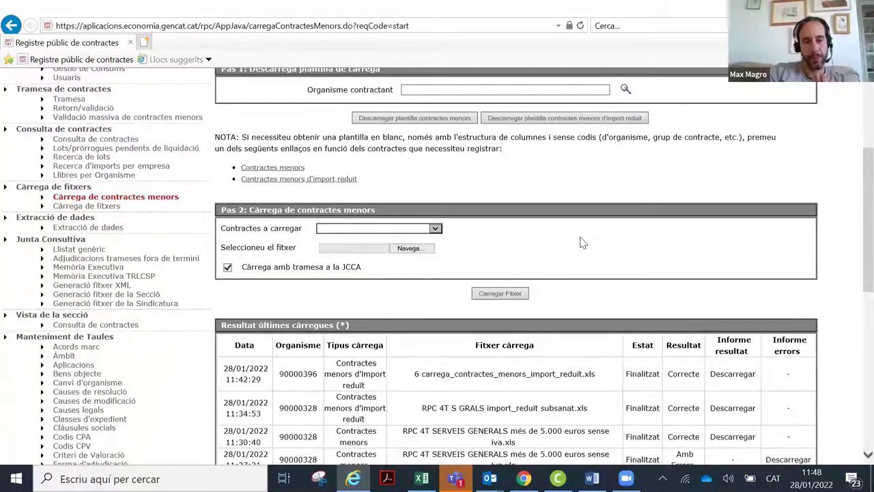
click(228, 268)
click(227, 267)
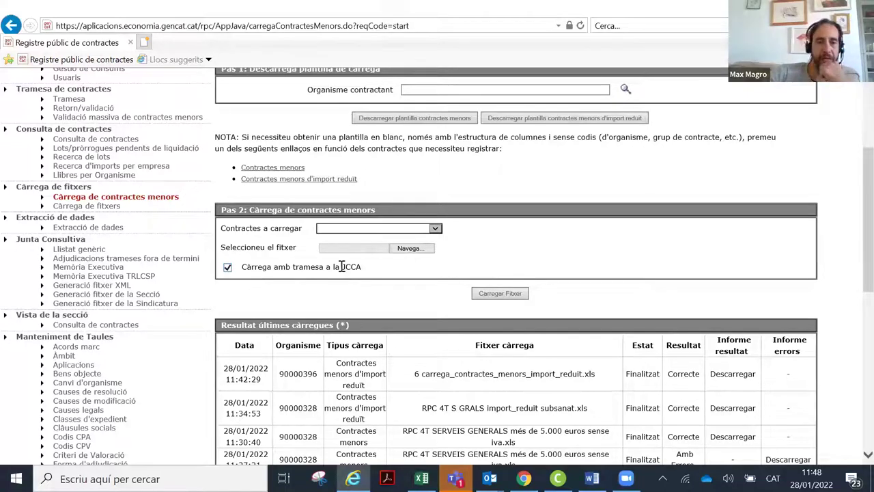
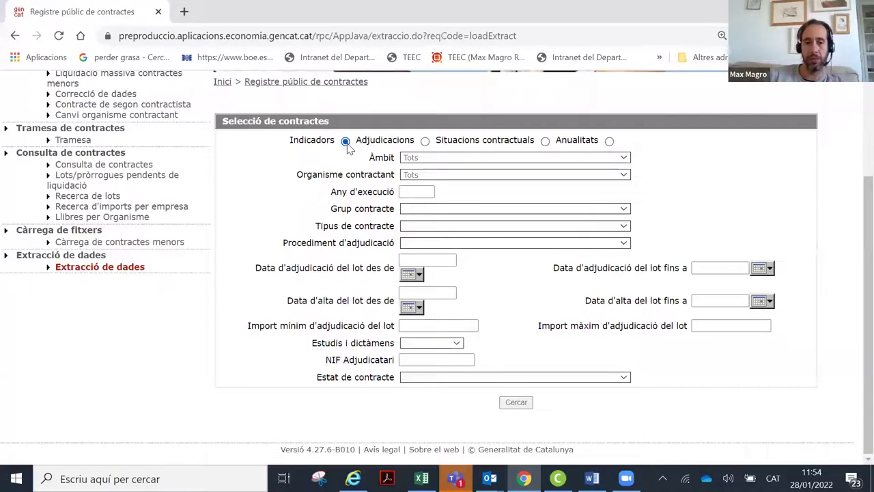
Step: Compare the Anualitats indicator's annuity date fields, then leave the indicator on Situacions contractuals
click(425, 141)
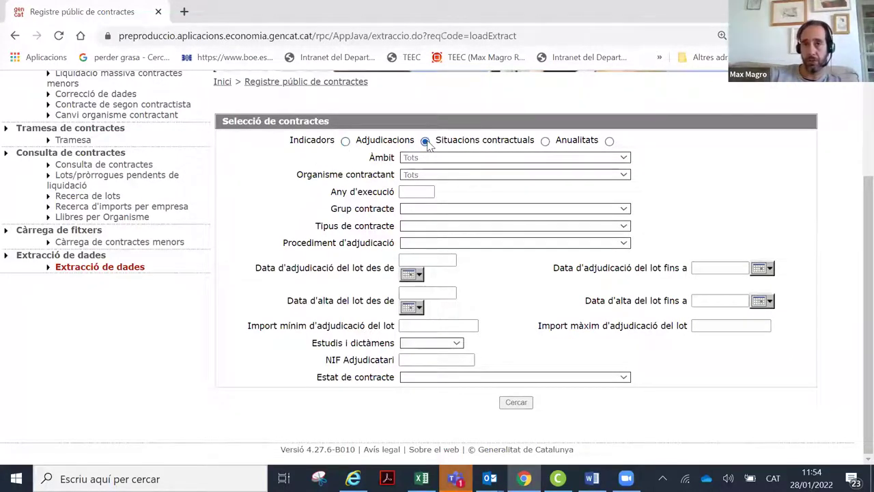
click(546, 141)
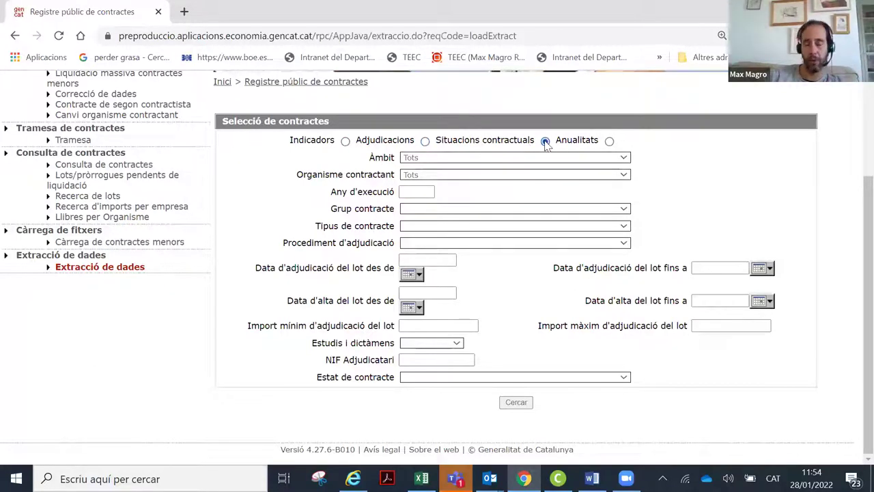
click(609, 142)
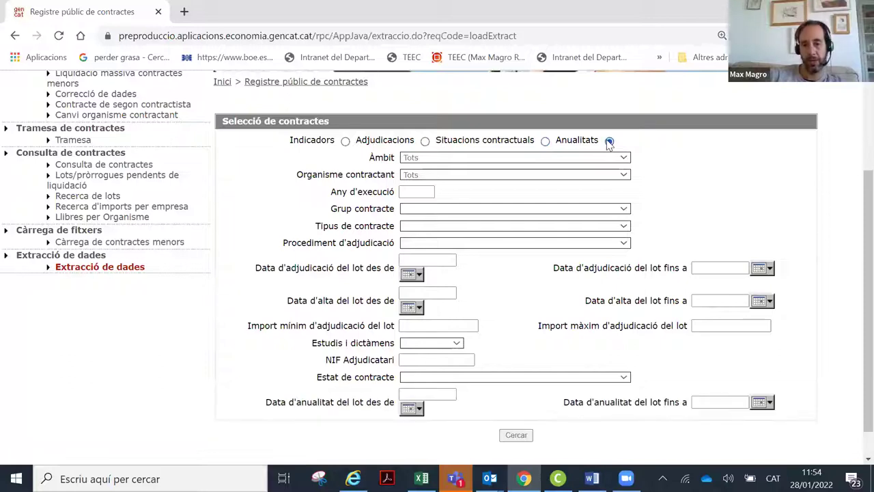
click(425, 142)
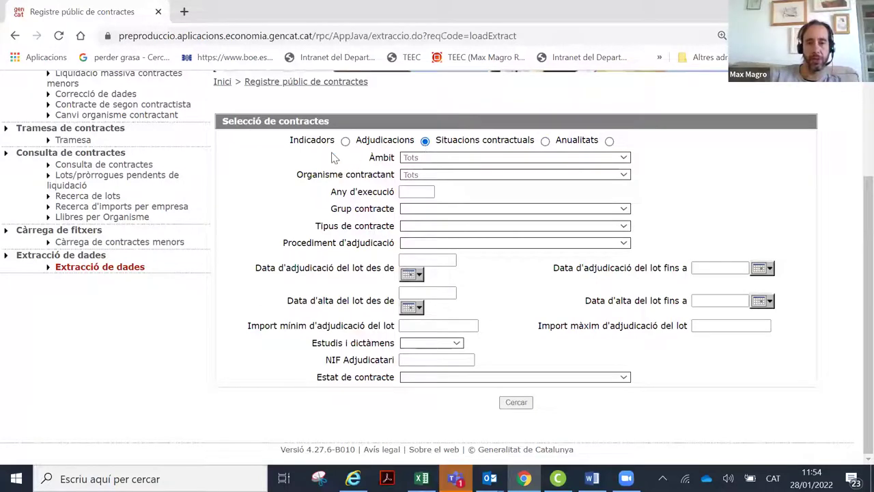
click(346, 143)
click(425, 142)
click(609, 142)
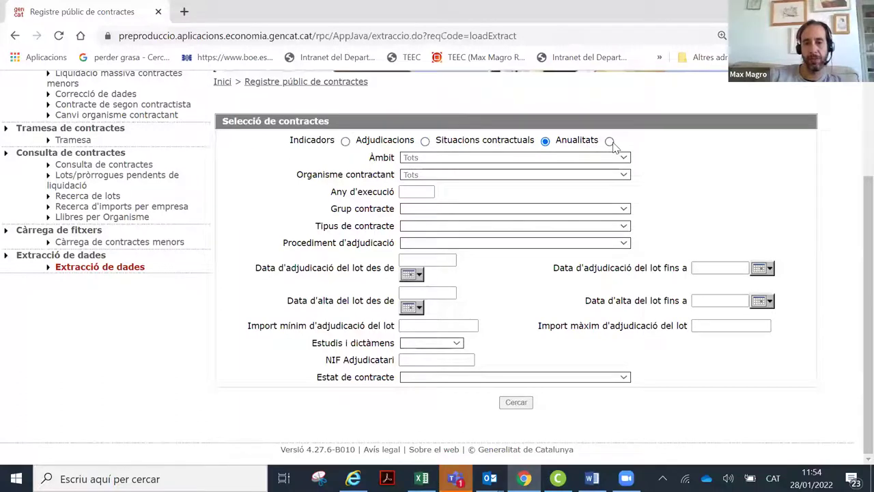
click(425, 141)
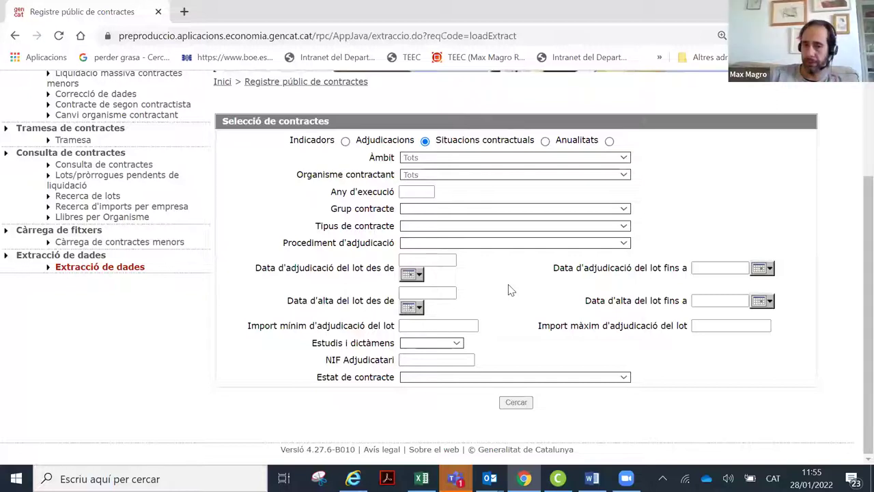
Step: Set Àmbit to Entitats de l'Administració Local and the contracting body to Ajuntament d'Agramunt
click(468, 178)
click(623, 157)
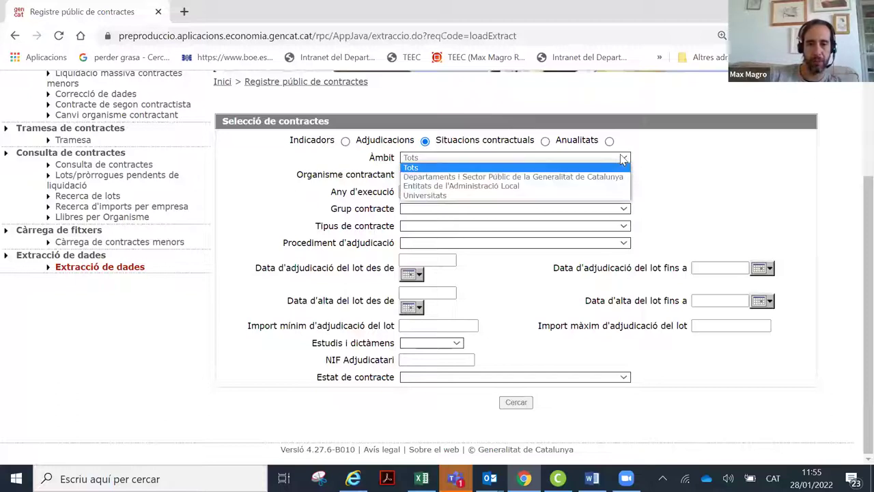
click(608, 188)
click(622, 176)
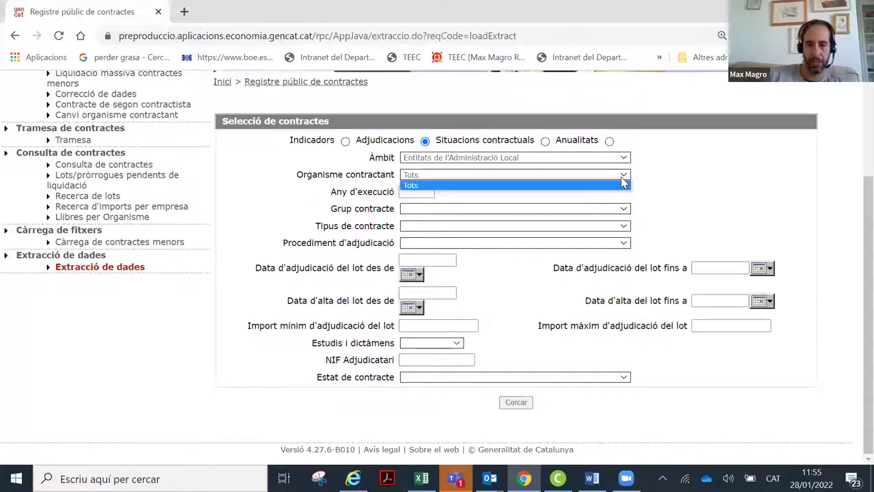
click(625, 168)
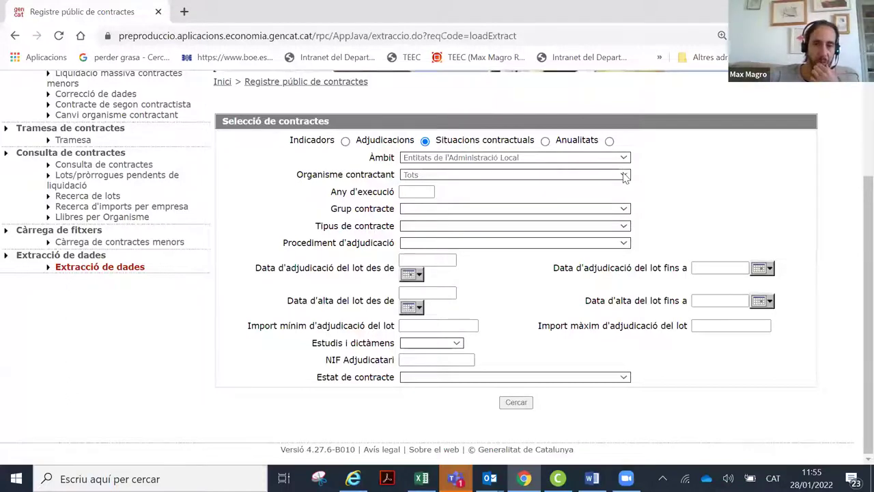
click(624, 177)
click(618, 203)
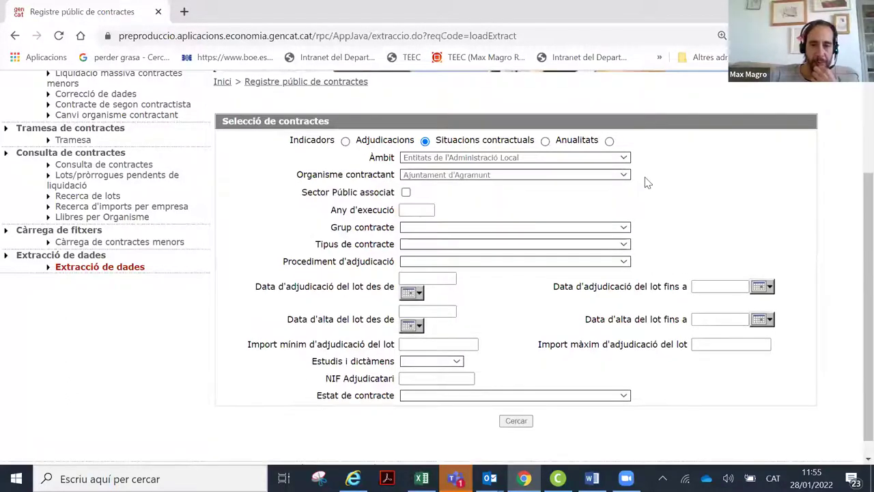
Step: Enter 2021 as the Any d'execució
click(415, 211)
text(2021)
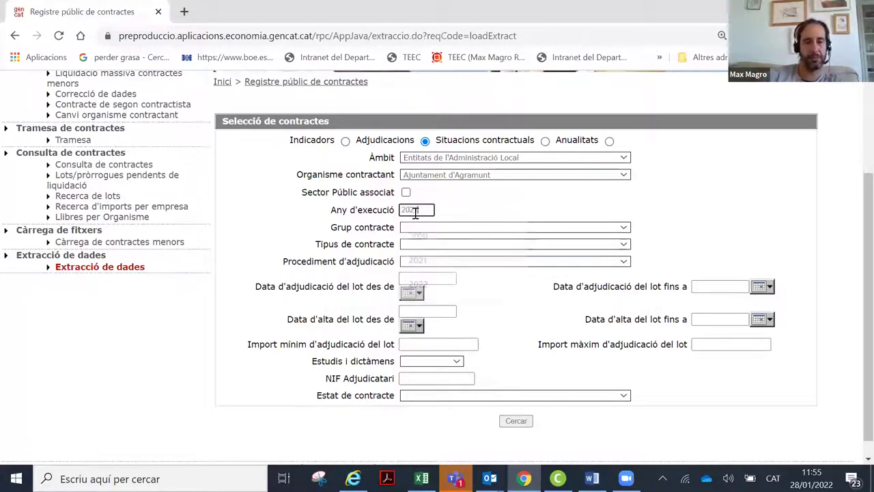
click(463, 220)
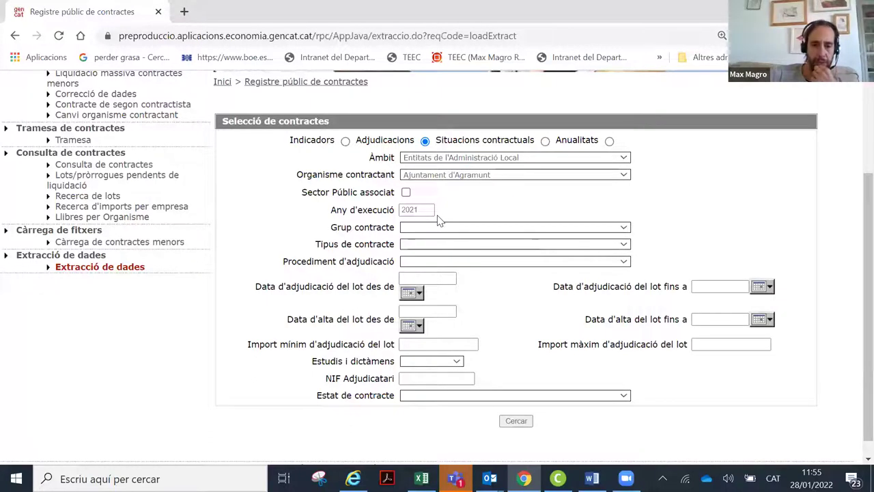
drag(336, 210, 405, 208)
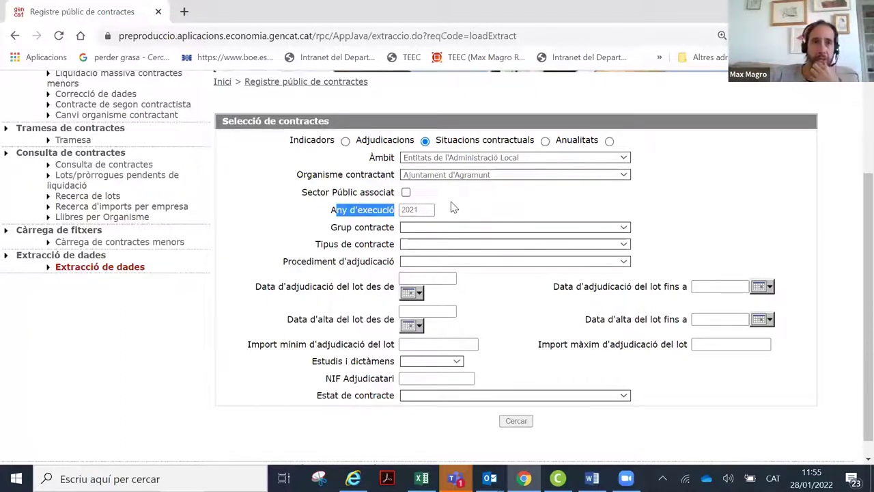
click(331, 301)
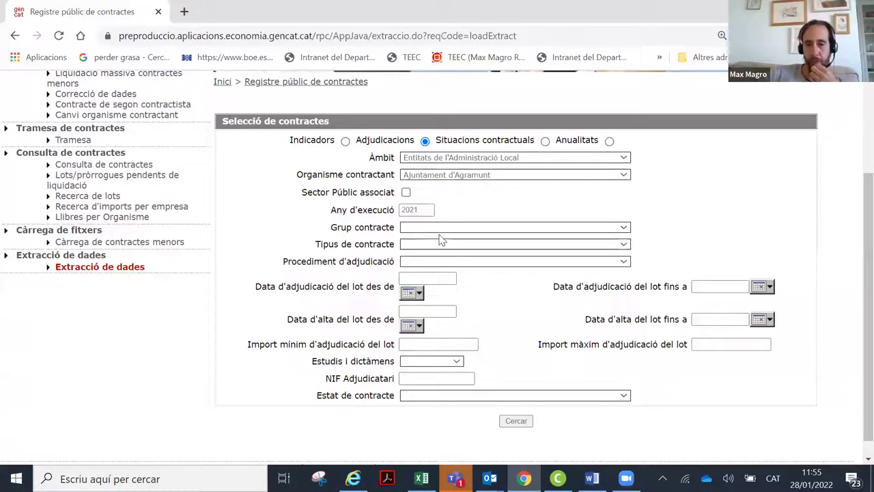
Step: Run the search, then clear the execution year and search again
click(517, 421)
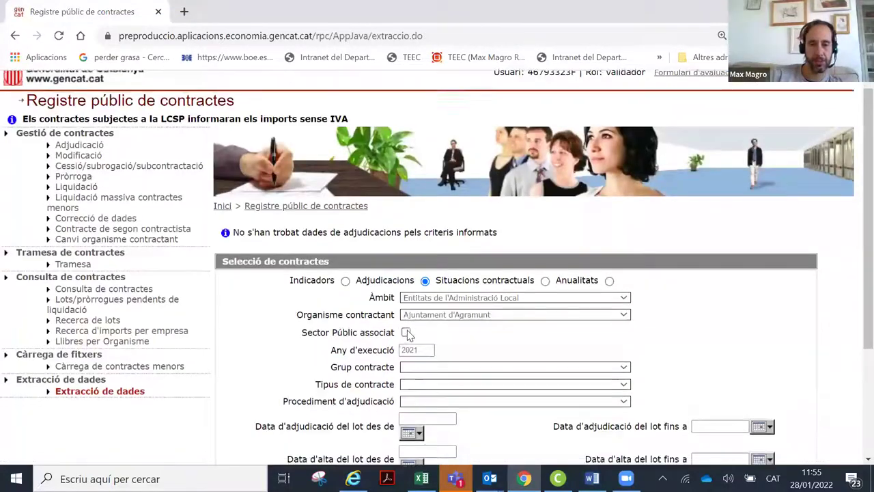
scroll(406, 335, down, 1)
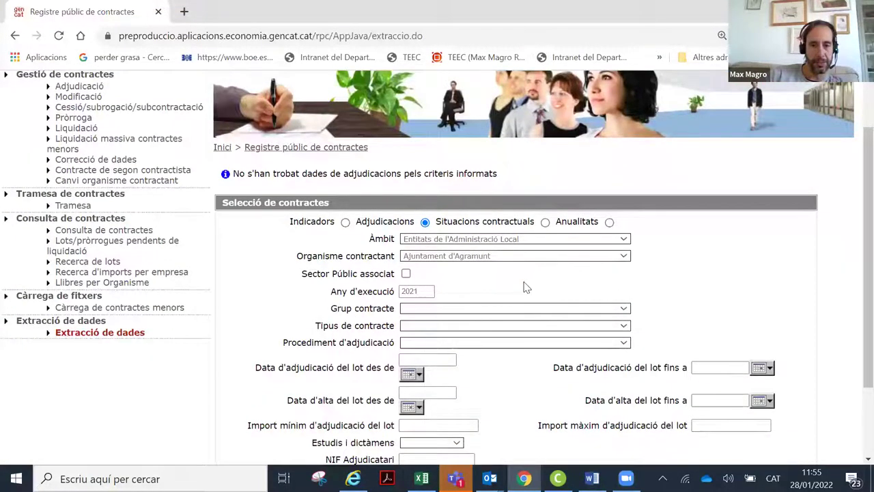
scroll(526, 287, down, 1)
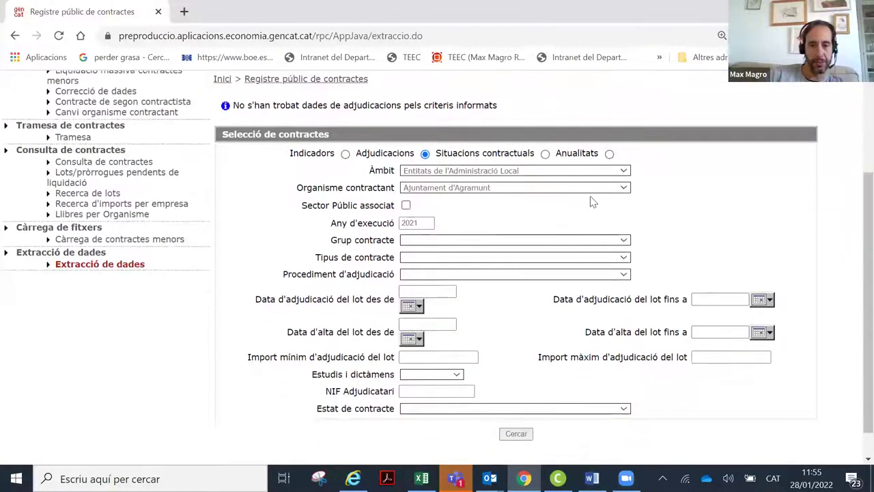
double_click(429, 222)
key(BackSpace)
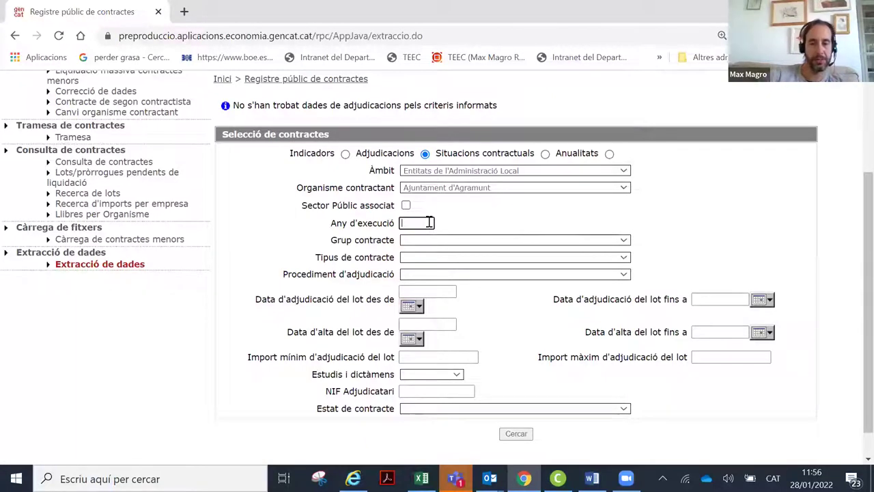
scroll(458, 299, down, 1)
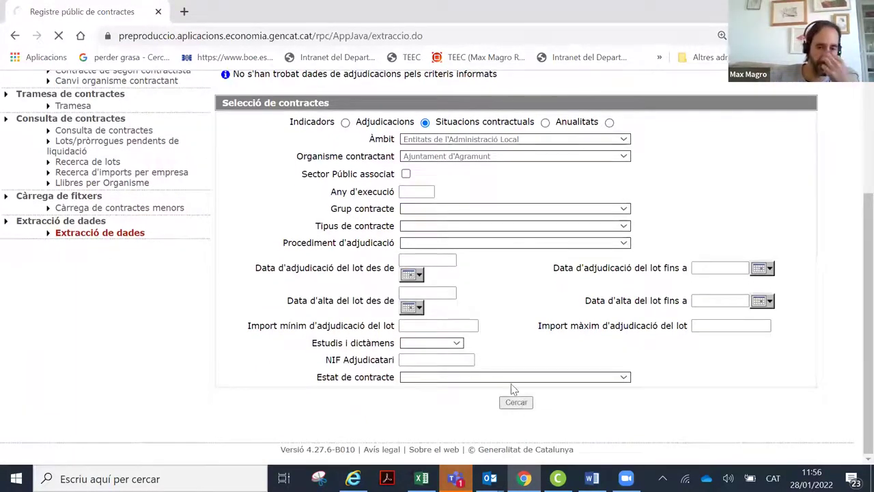
click(514, 400)
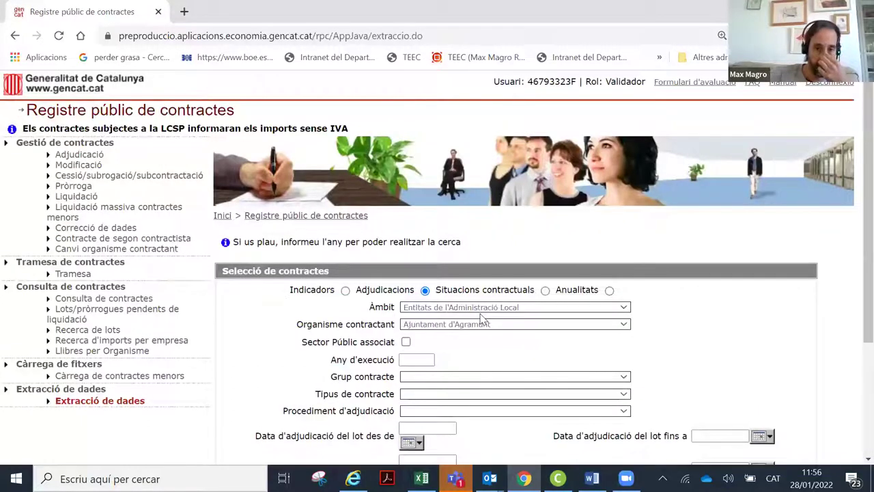
Step: Set the execution year to 2022 and rerun the extraction search
scroll(481, 319, down, 3)
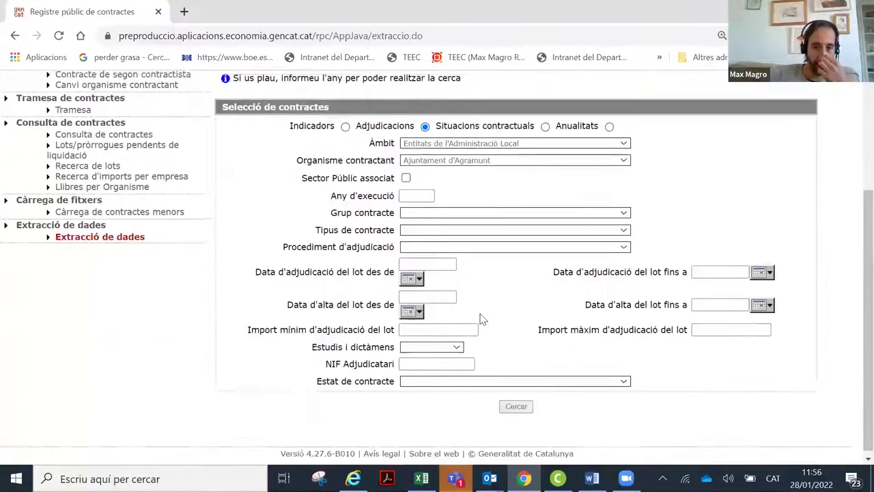
scroll(480, 318, up, 1)
click(425, 258)
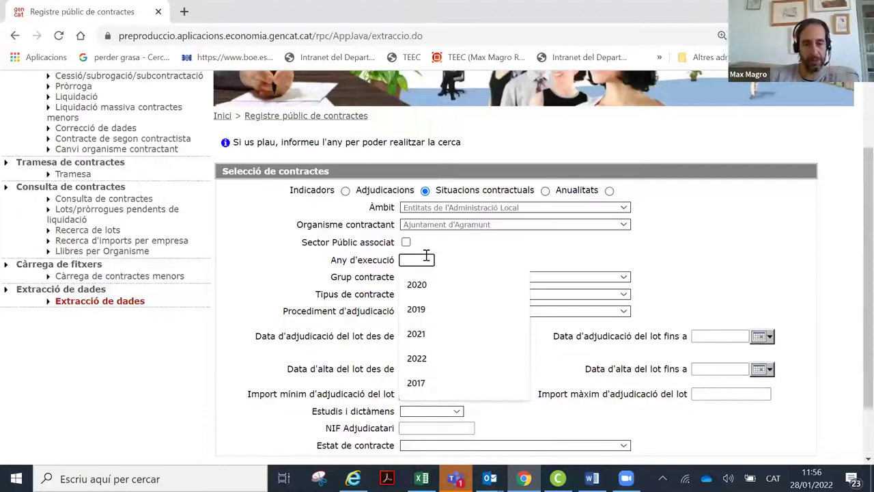
text(2022)
scroll(512, 340, down, 1)
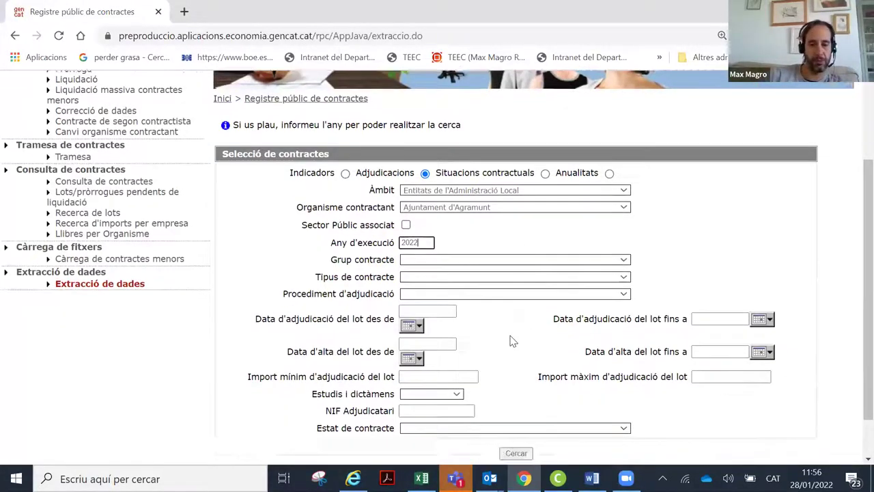
scroll(512, 340, down, 1)
click(506, 406)
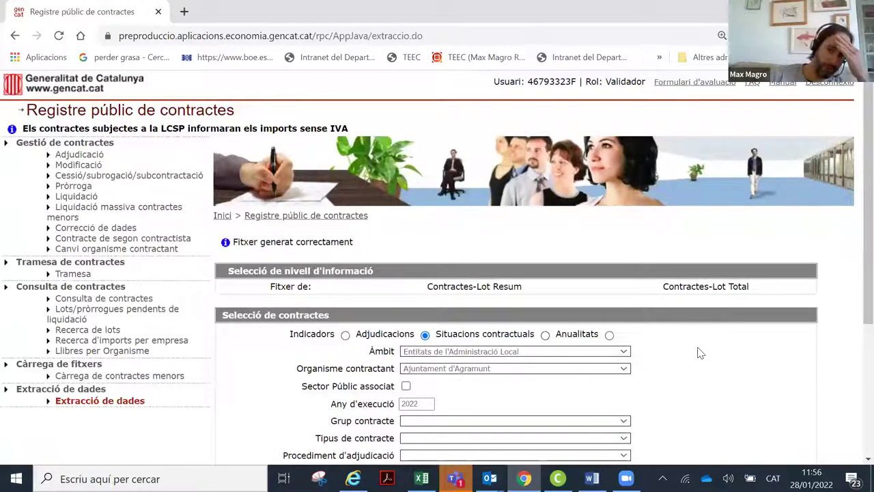
scroll(695, 355, down, 3)
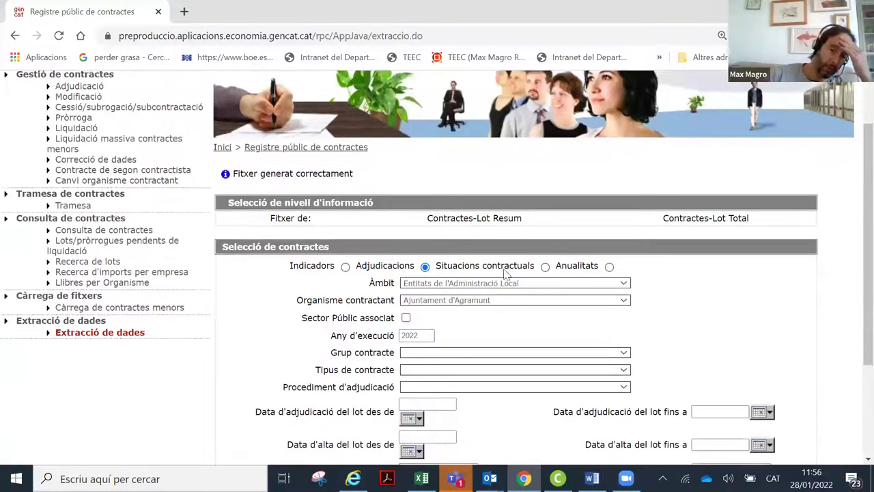
scroll(476, 342, down, 3)
scroll(468, 365, up, 4)
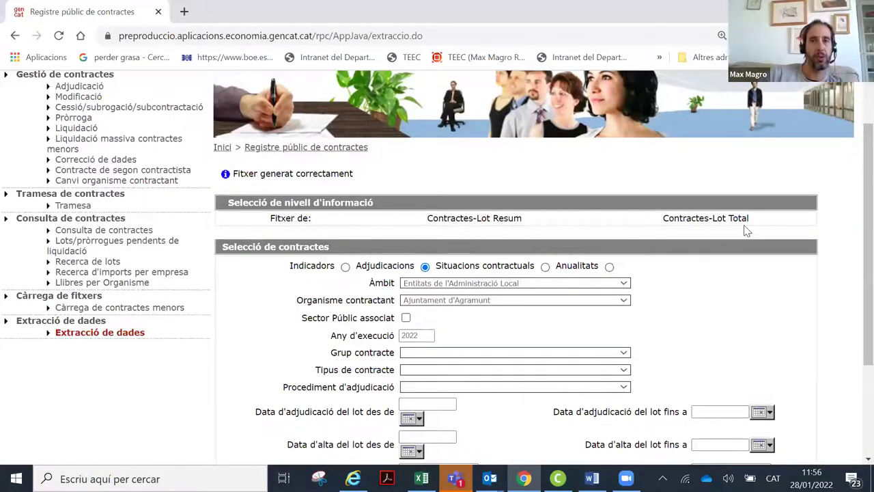
Step: Generate the Contractes-Lot Total file and open the downloaded file (57).xls
click(736, 219)
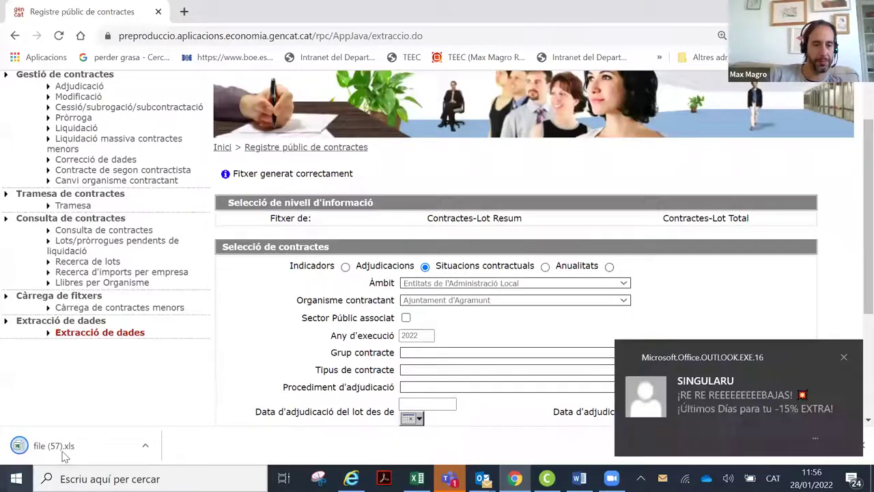
click(844, 356)
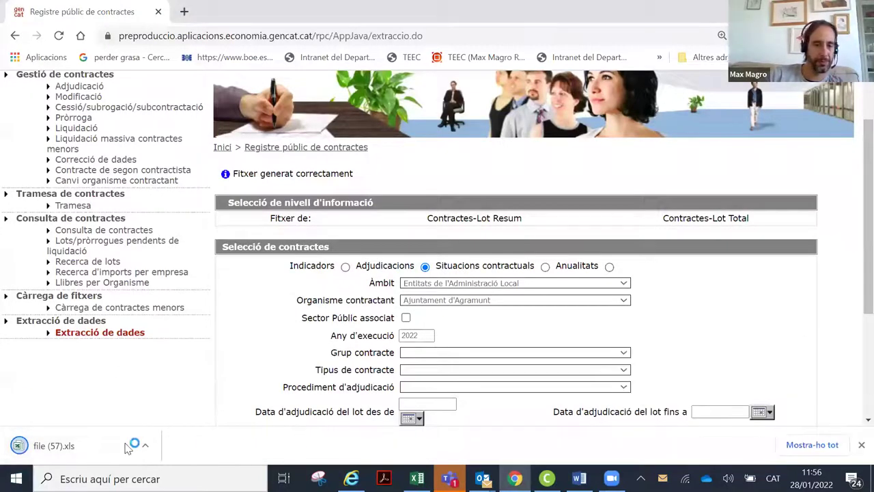
click(88, 442)
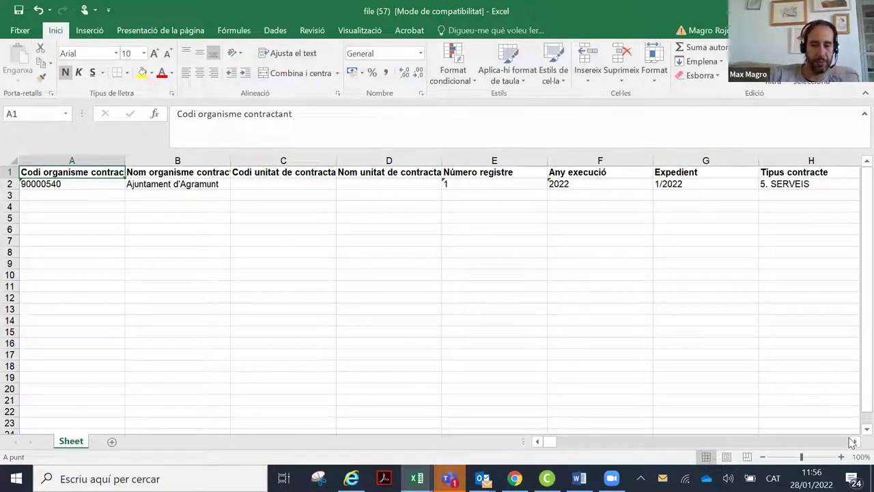
Step: Scroll the spreadsheet across to column EZ, then return to the registry extraction page
drag(854, 443, 854, 442)
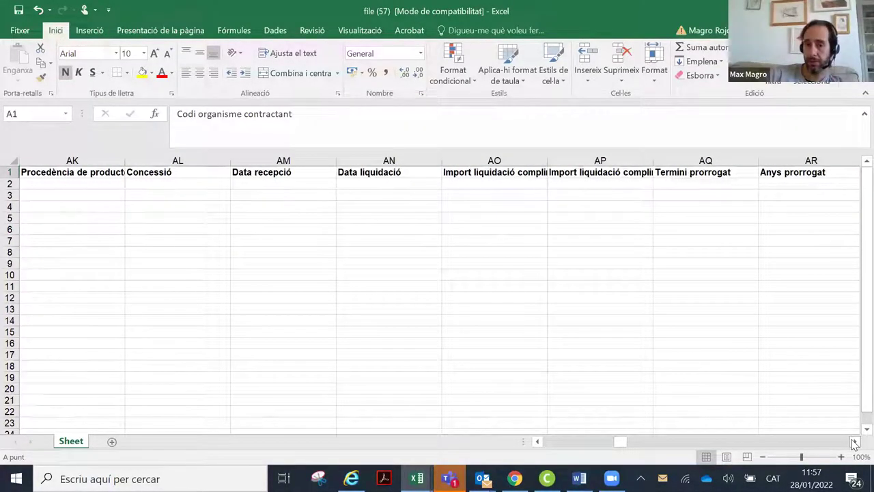
drag(854, 442, 854, 442)
click(781, 442)
drag(781, 443, 852, 442)
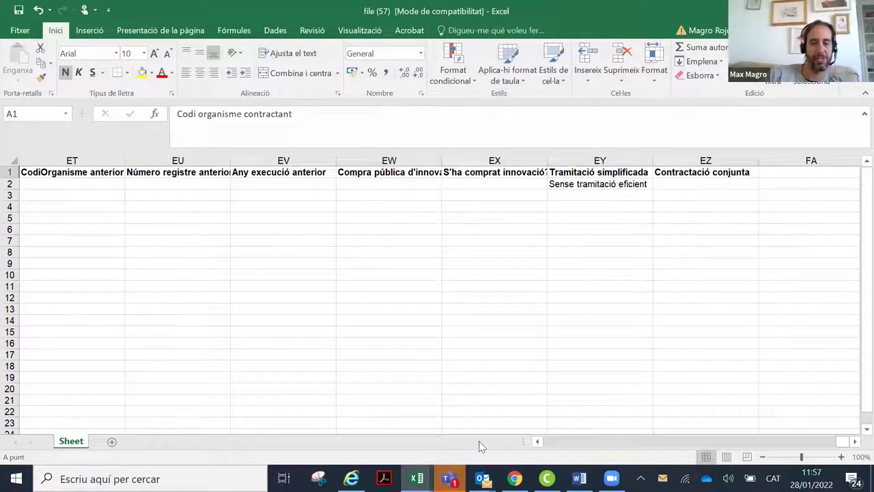
click(515, 420)
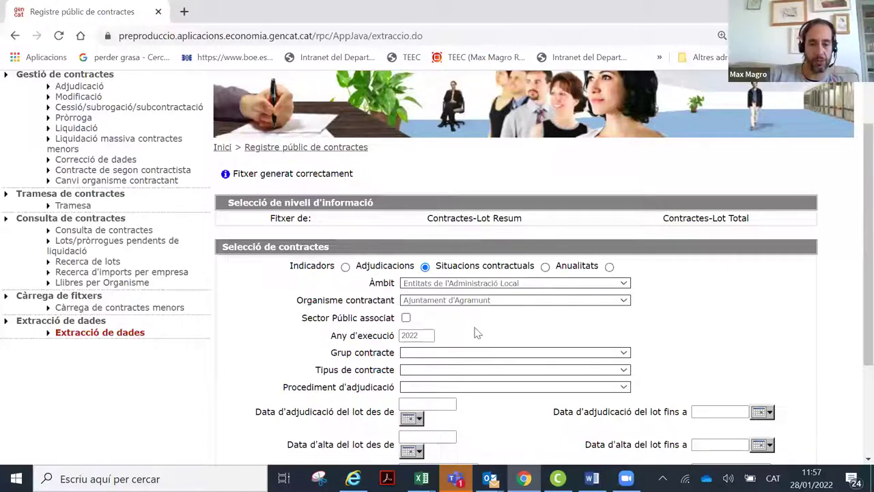
Step: In Extracció de dades, search Adjudicacions for organisme 1001 and execution year 2021
click(353, 478)
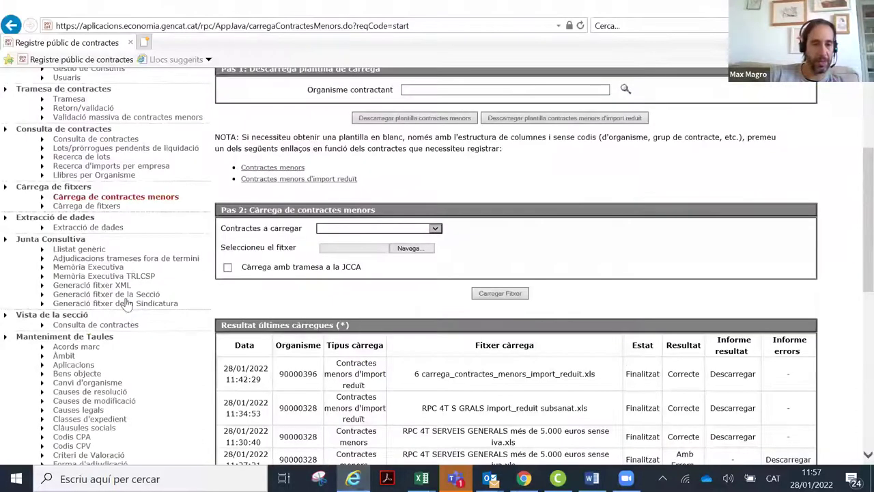
click(111, 229)
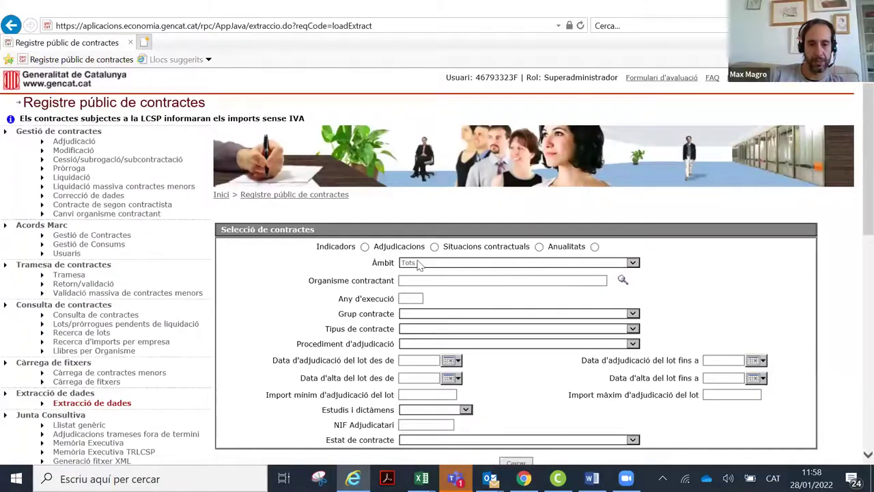
click(599, 280)
text(1001)
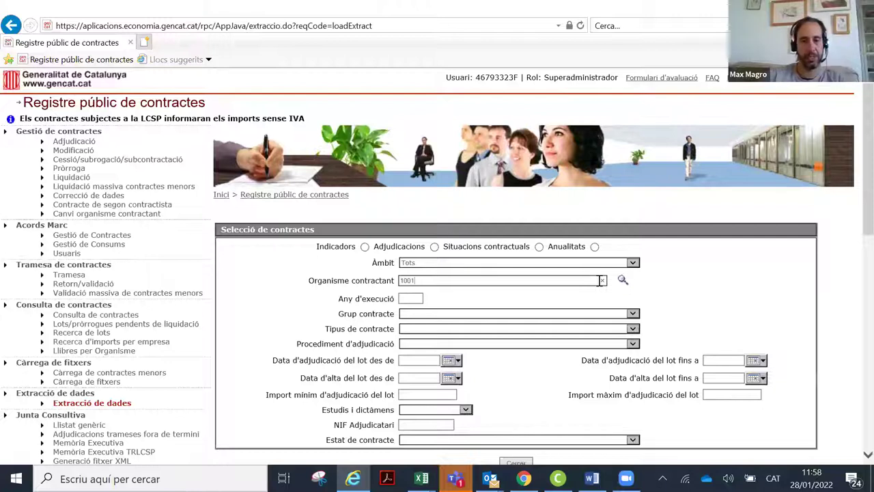
click(405, 299)
text(2021)
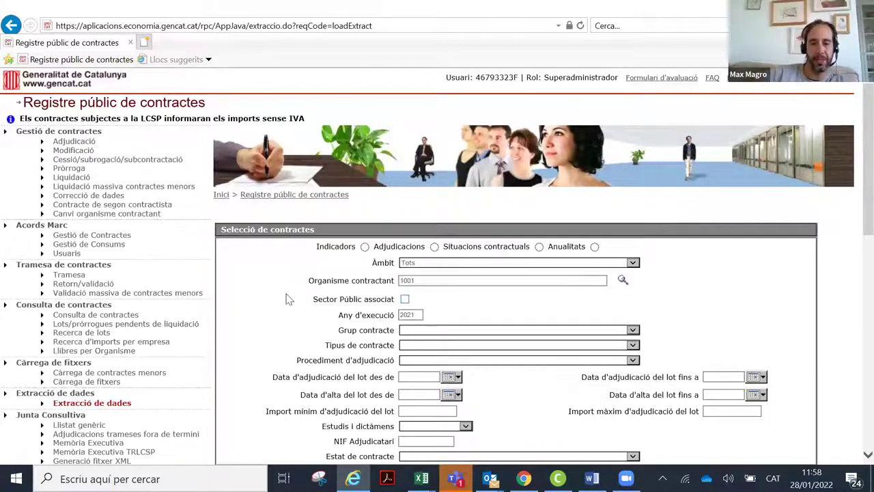
scroll(288, 299, down, 2)
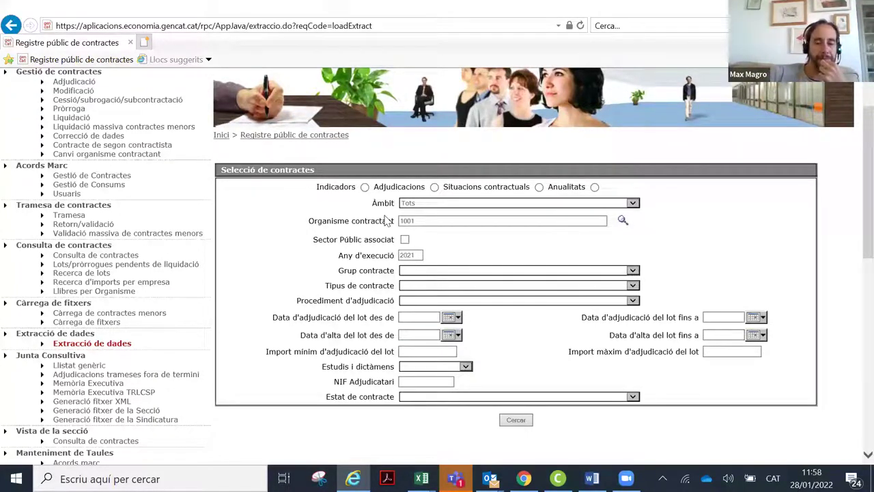
click(364, 186)
click(520, 419)
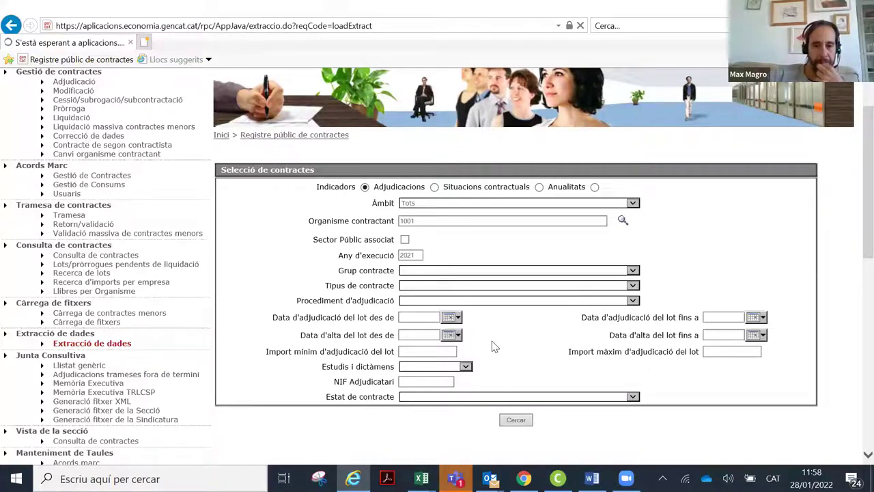
Step: Close the carrega_contractes_menors and file (57) workbooks without saving, then resubmit the search
scroll(493, 347, down, 3)
scroll(473, 406, up, 3)
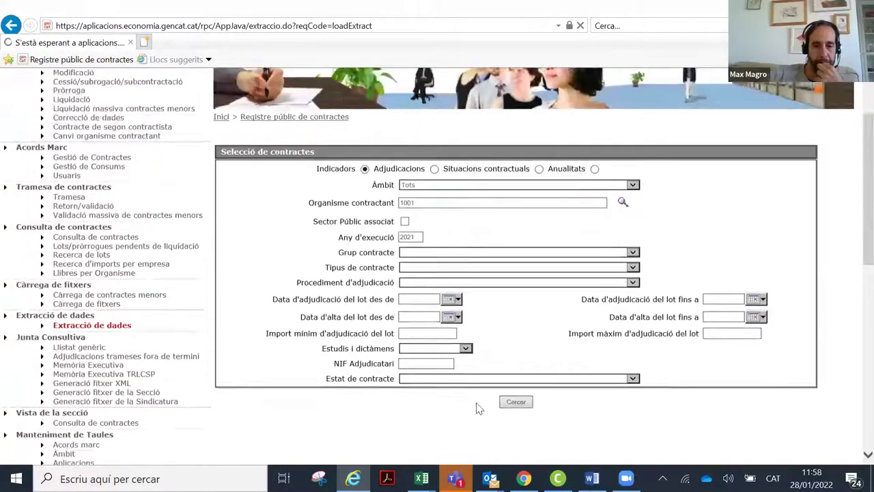
mouse_move(422, 478)
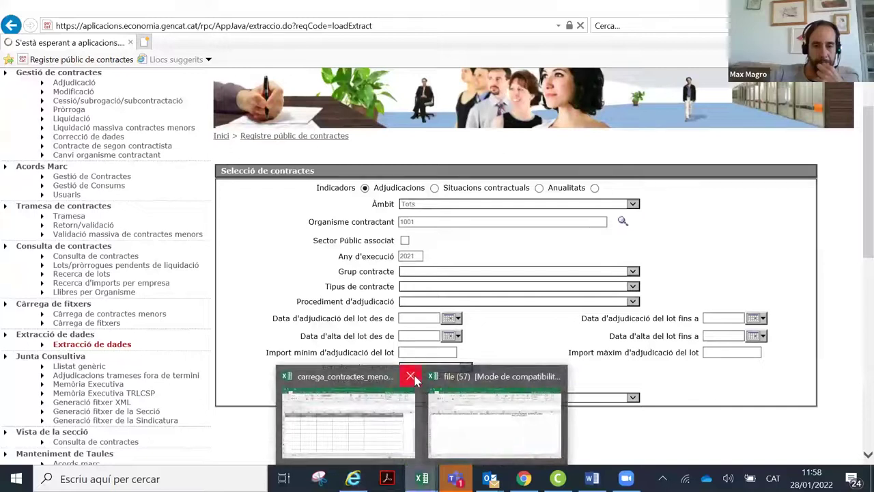
click(557, 376)
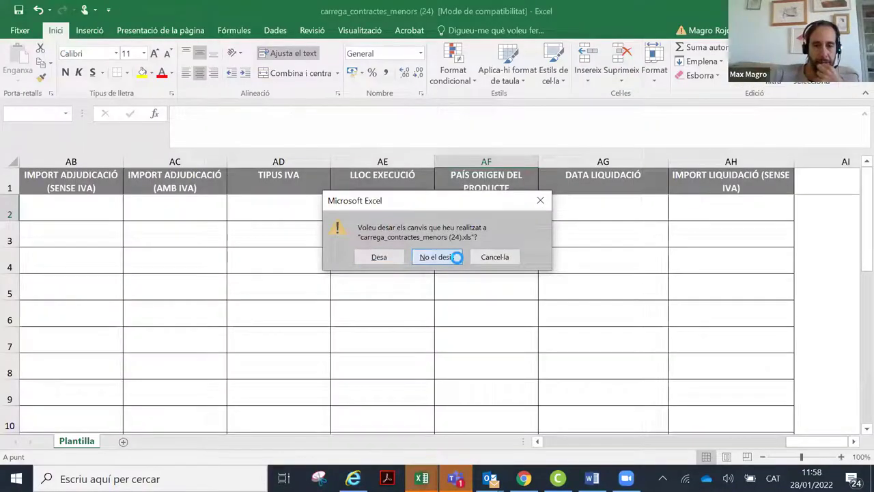
click(451, 257)
click(862, 11)
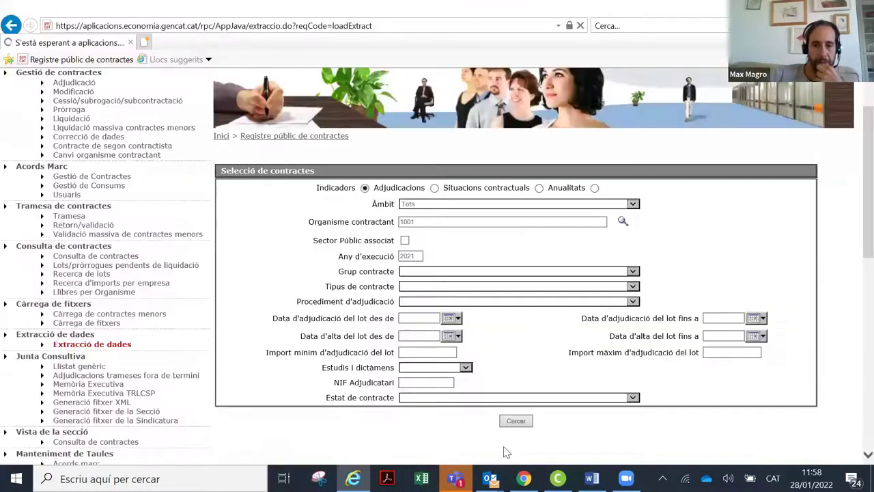
click(517, 422)
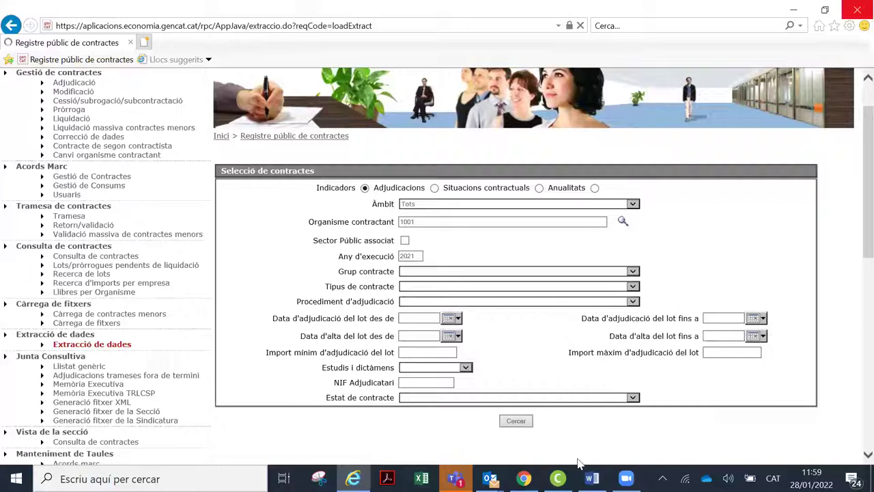
click(524, 478)
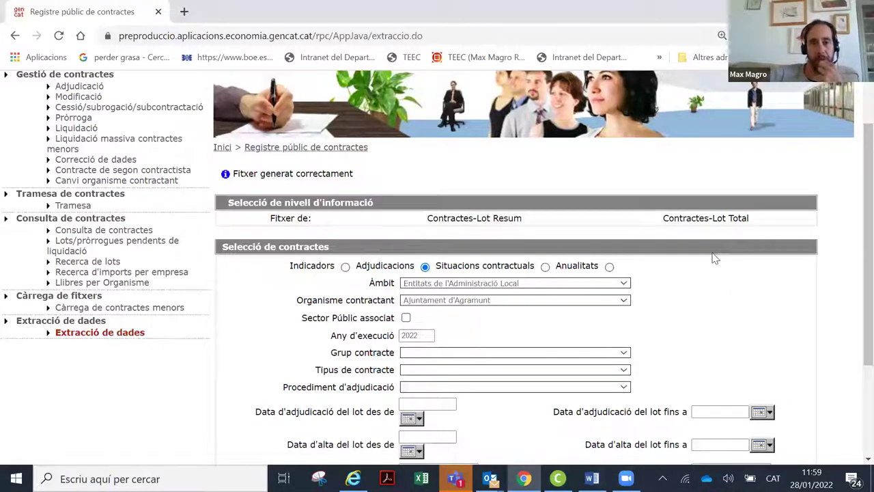
scroll(714, 258, down, 3)
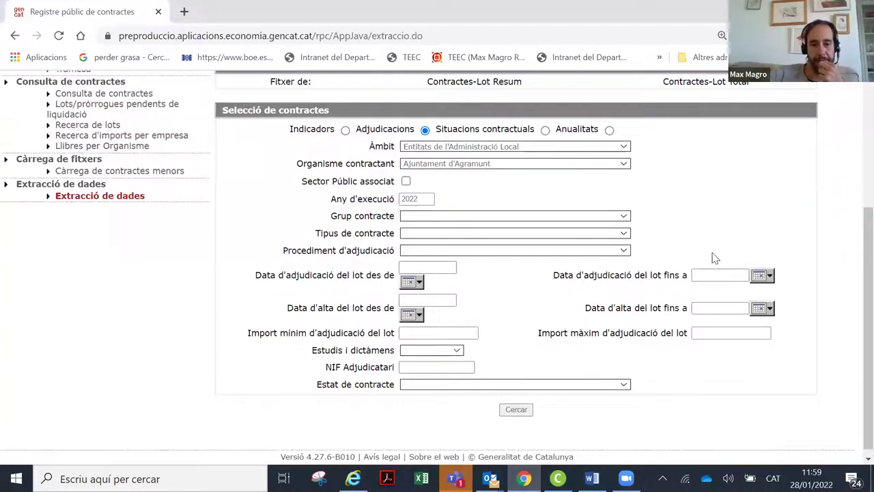
click(353, 479)
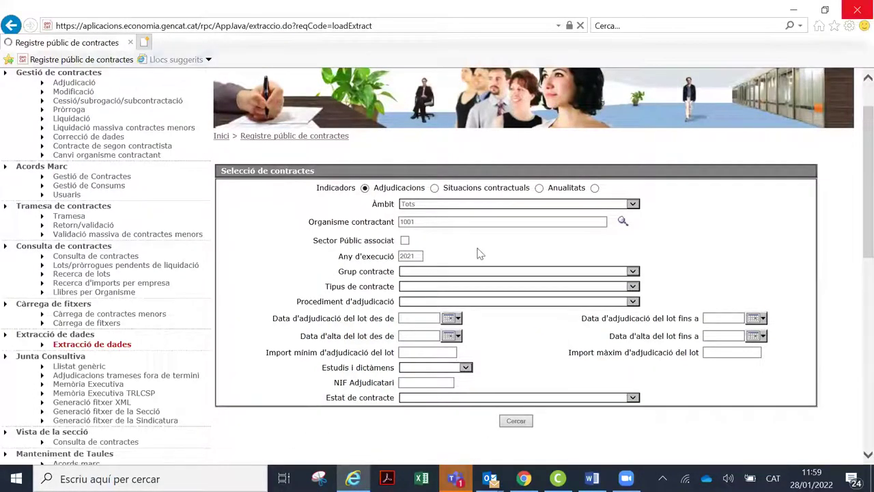
Step: Replace contracting body code 1001 with 1258 and run the Adjudicacions 2021 search
double_click(539, 224)
click(623, 221)
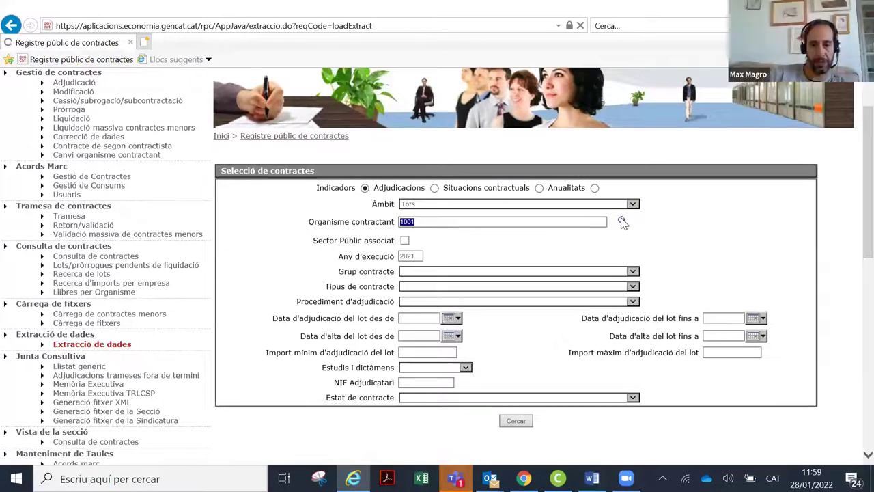
click(536, 245)
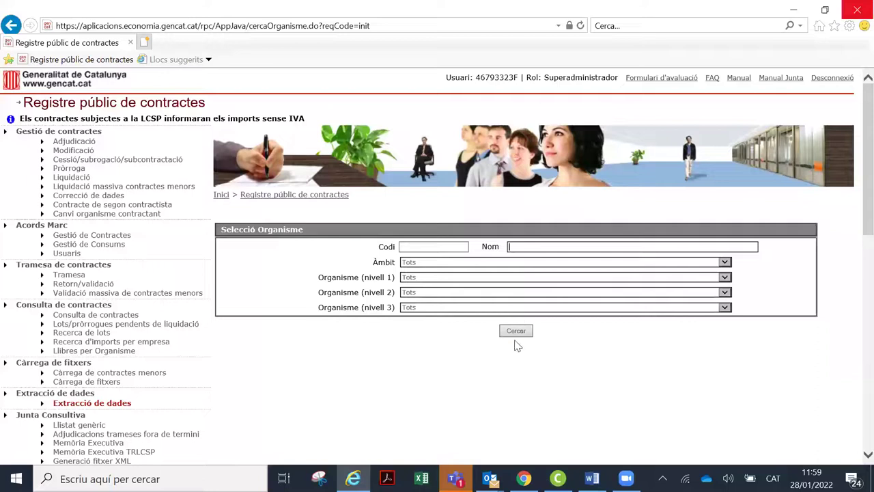
click(11, 26)
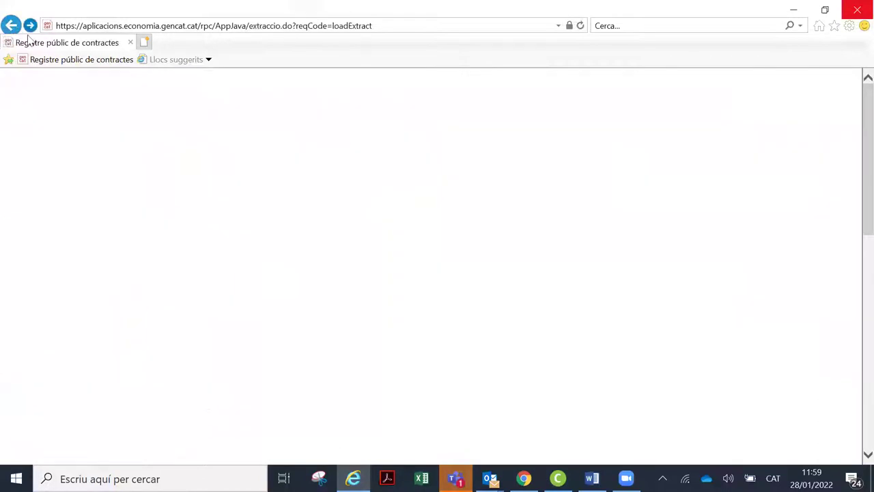
double_click(426, 222)
text(1258)
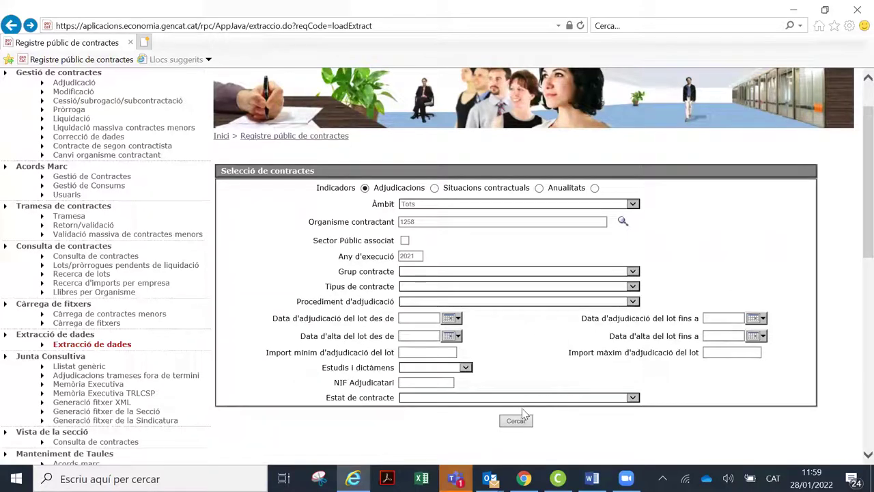
click(517, 421)
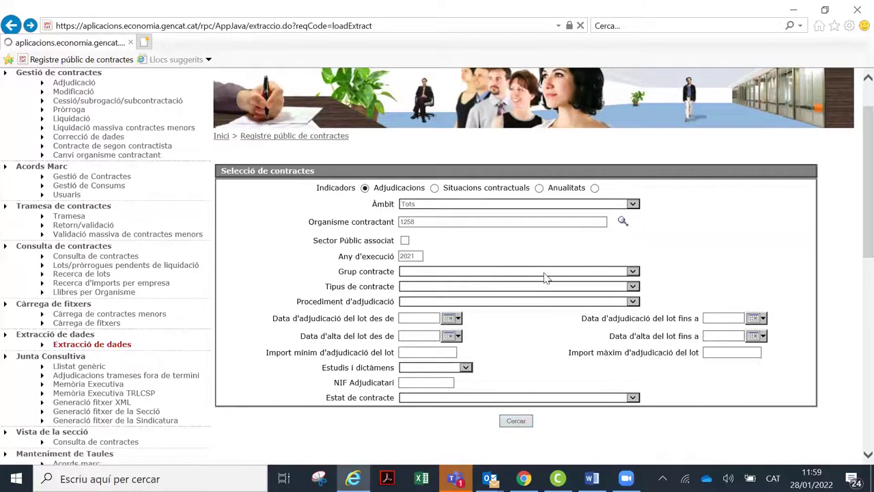
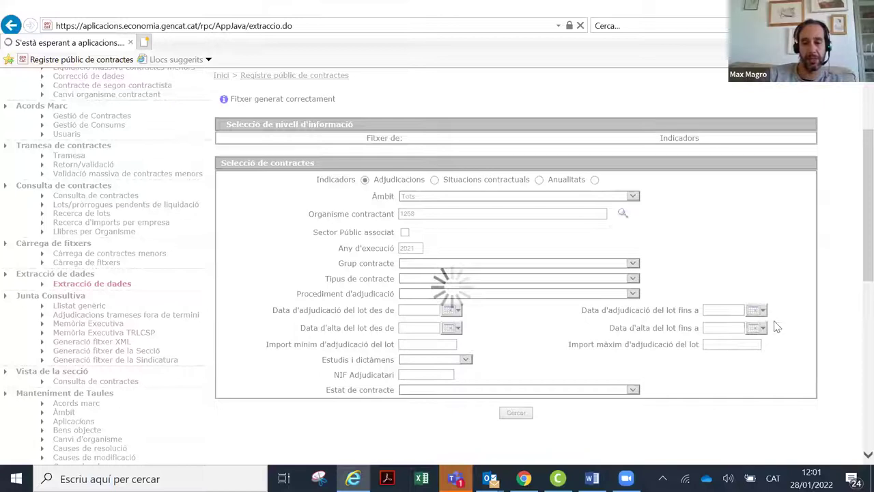
Step: Dismiss the notification toast so the open-or-save prompt for file.xls appears
click(844, 342)
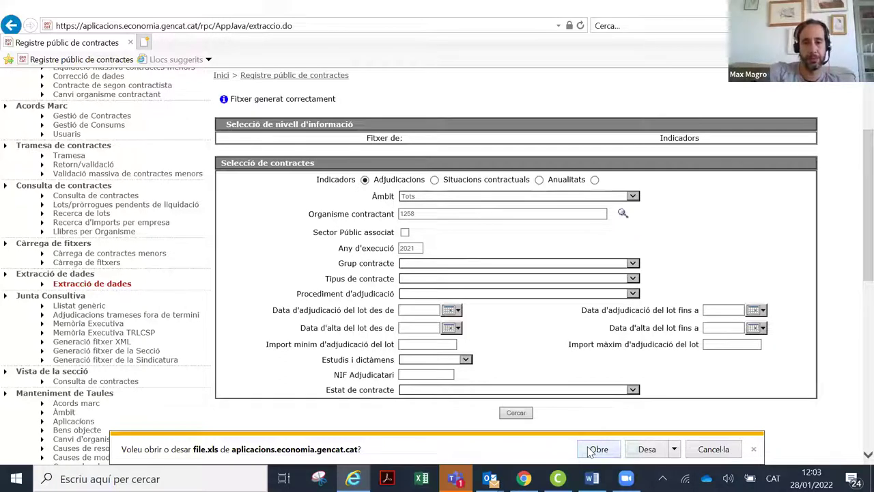
Step: Open file.xls in Excel, enable editing, and widen column D to show its header
click(596, 450)
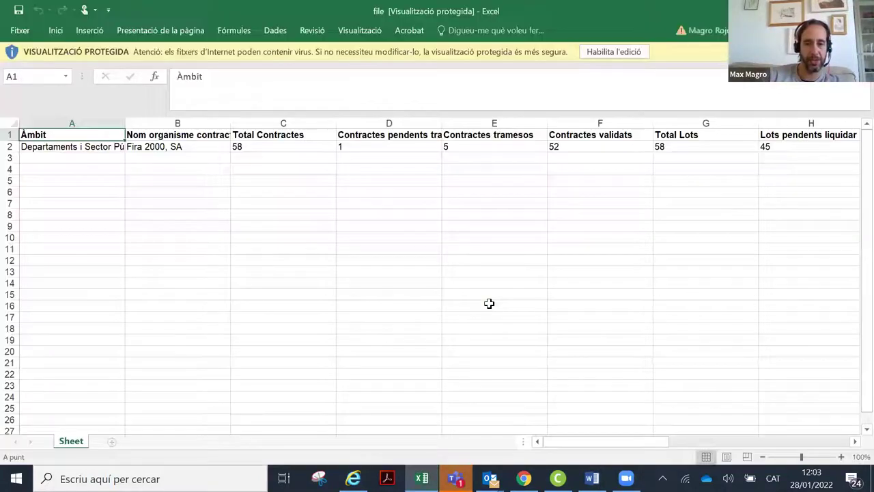
click(618, 52)
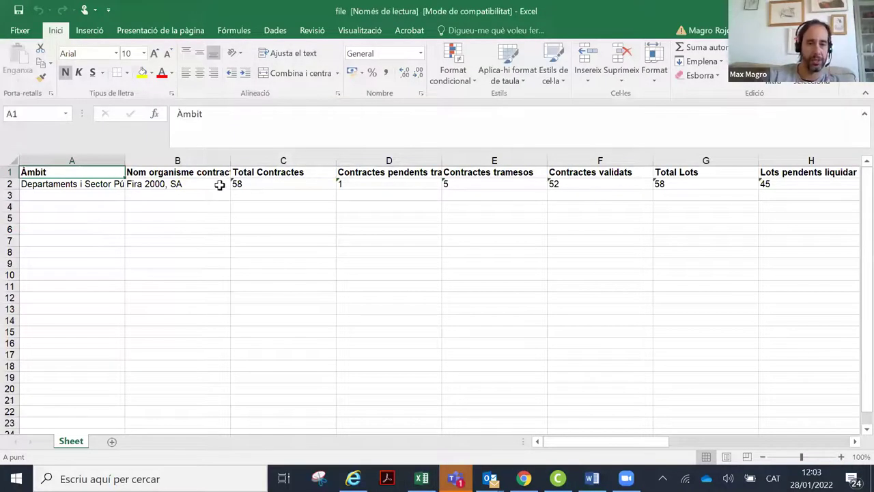
click(258, 178)
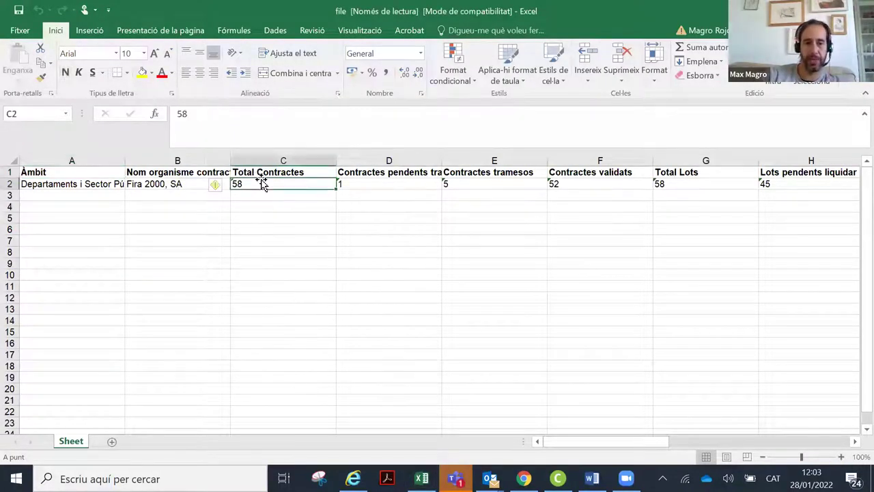
drag(442, 162, 471, 164)
Step: Review the indicator values from Contractes tramesos through Lots pendents liquidar and Lots liquidats
click(434, 182)
click(528, 181)
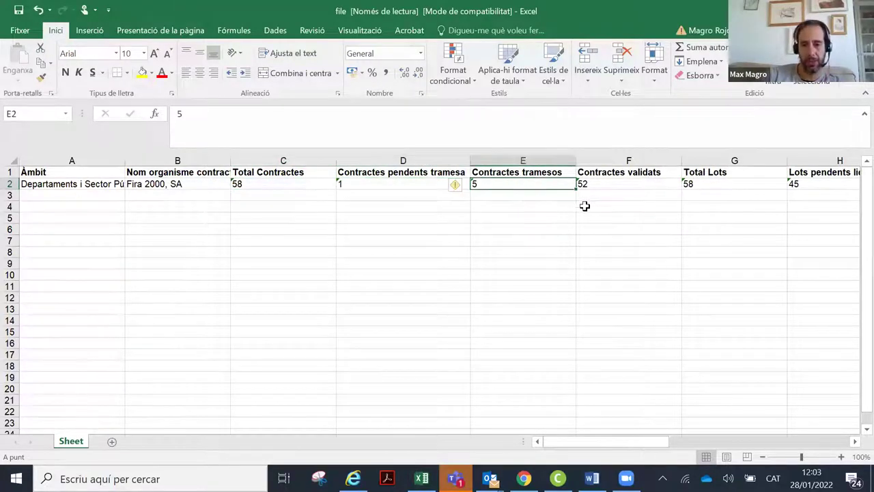
click(605, 184)
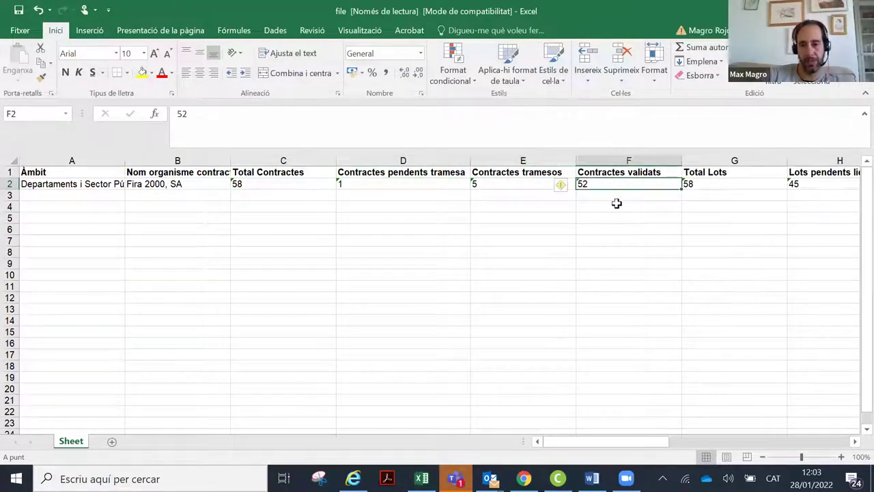
click(854, 441)
click(854, 442)
click(540, 183)
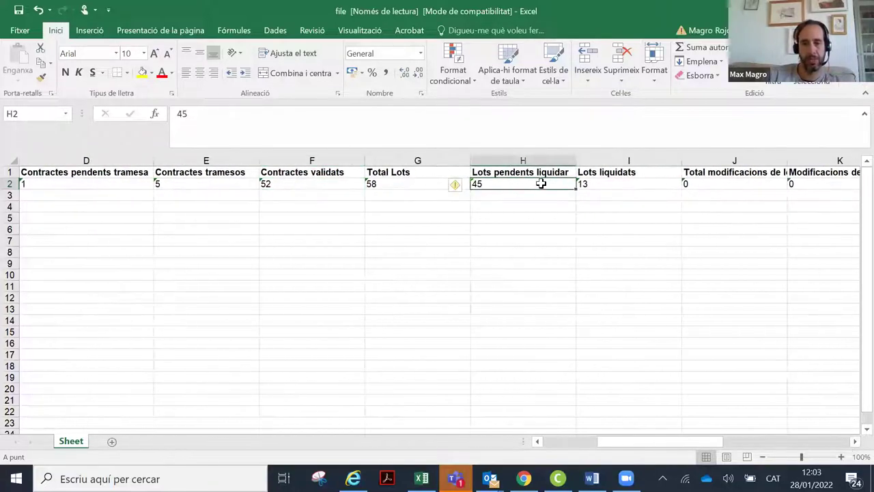
click(626, 182)
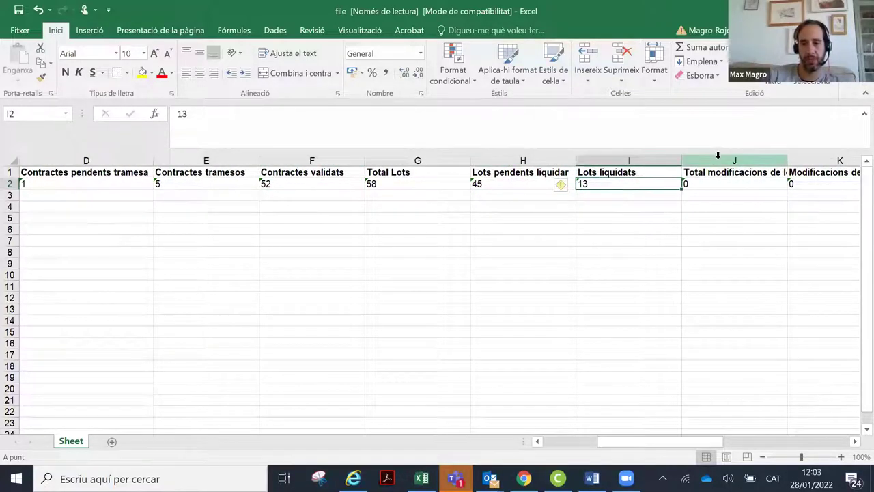
click(855, 441)
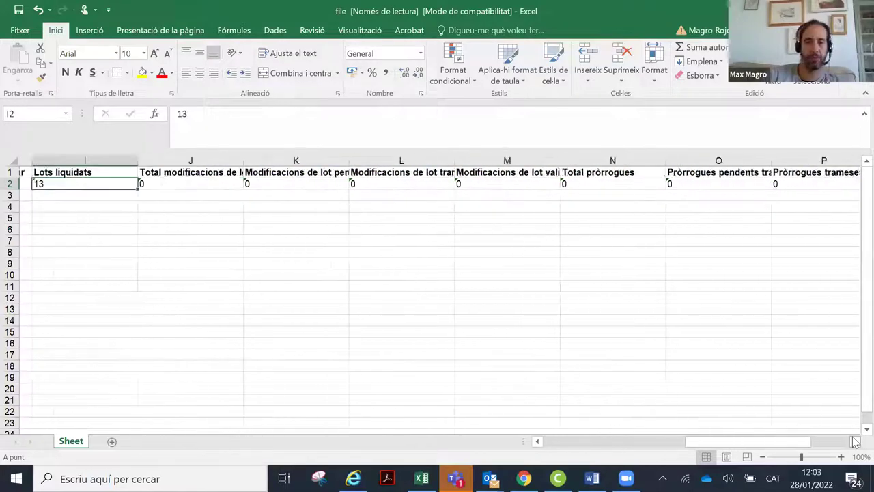
drag(763, 442, 601, 444)
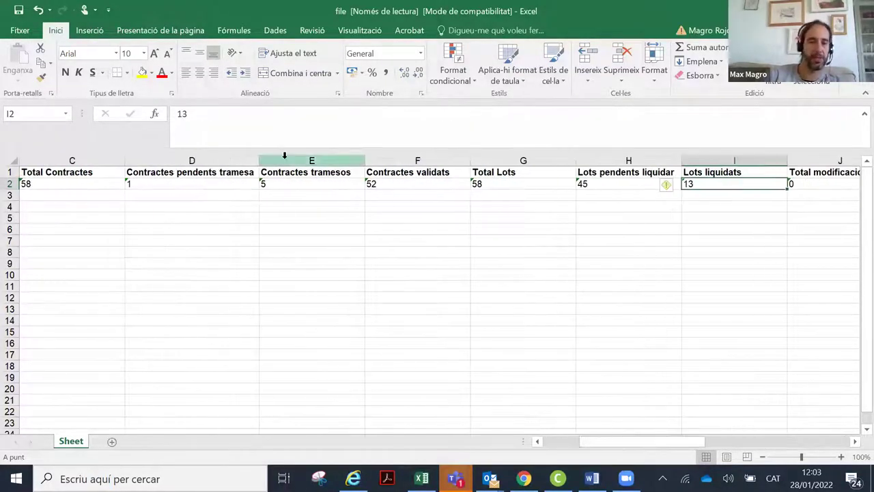
Step: Close the workbook without saving and select the Situacions contractuals indicator
key(ctrl+w)
click(452, 257)
click(434, 178)
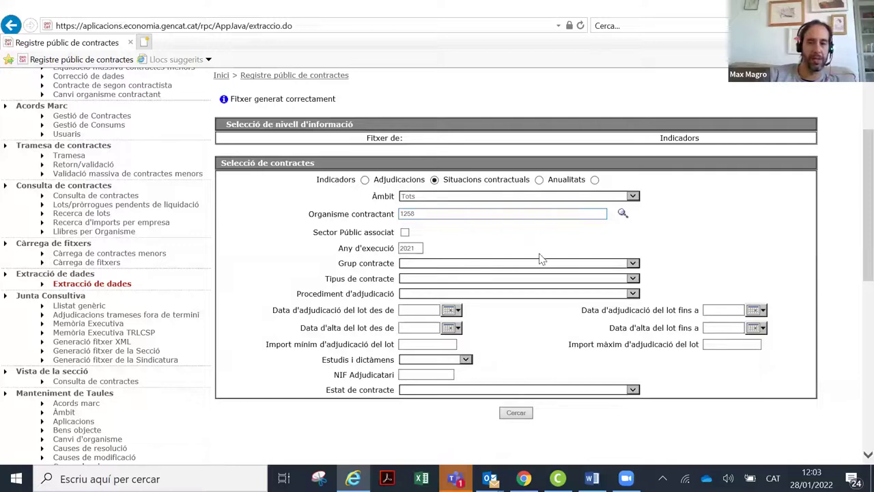
Step: Run Cercar for Situacions contractuals, then select Anualitats and run Cercar again
click(526, 418)
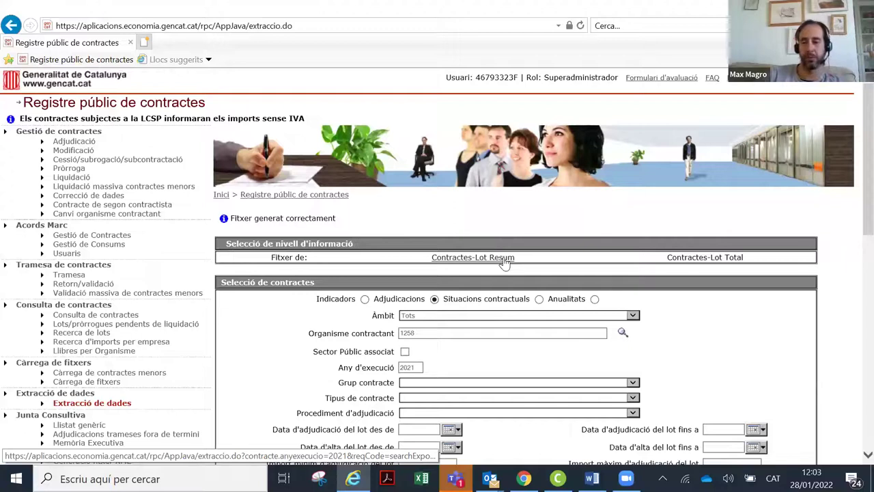
scroll(683, 249, down, 2)
click(538, 239)
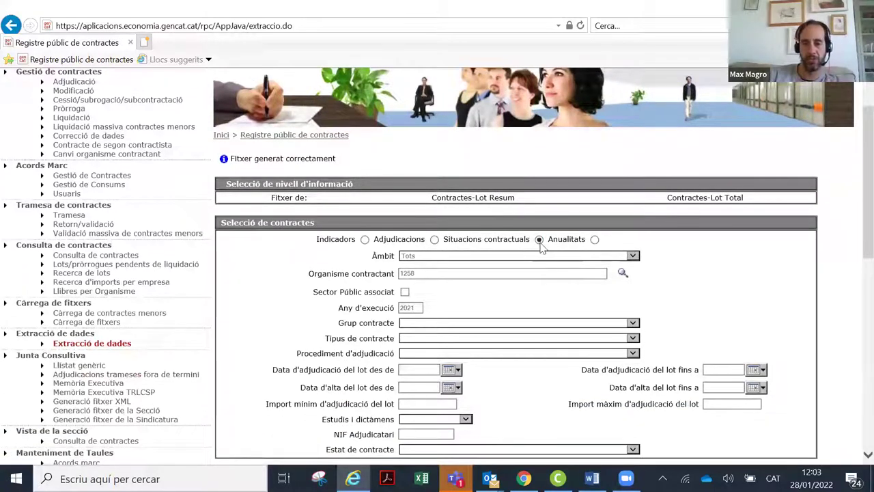
scroll(540, 247, down, 2)
click(517, 414)
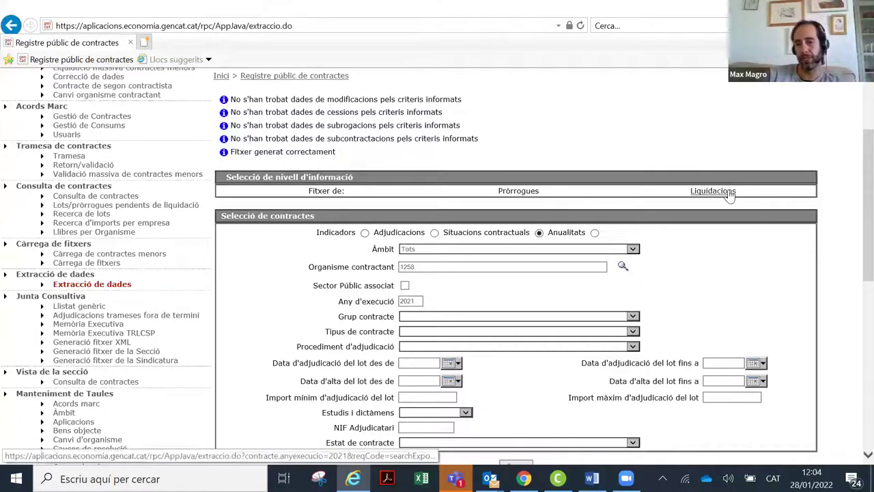
scroll(553, 431, down, 2)
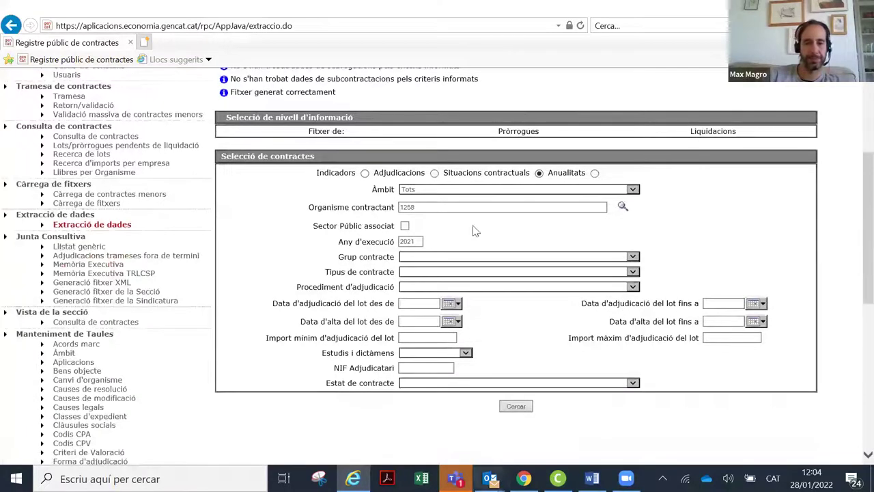